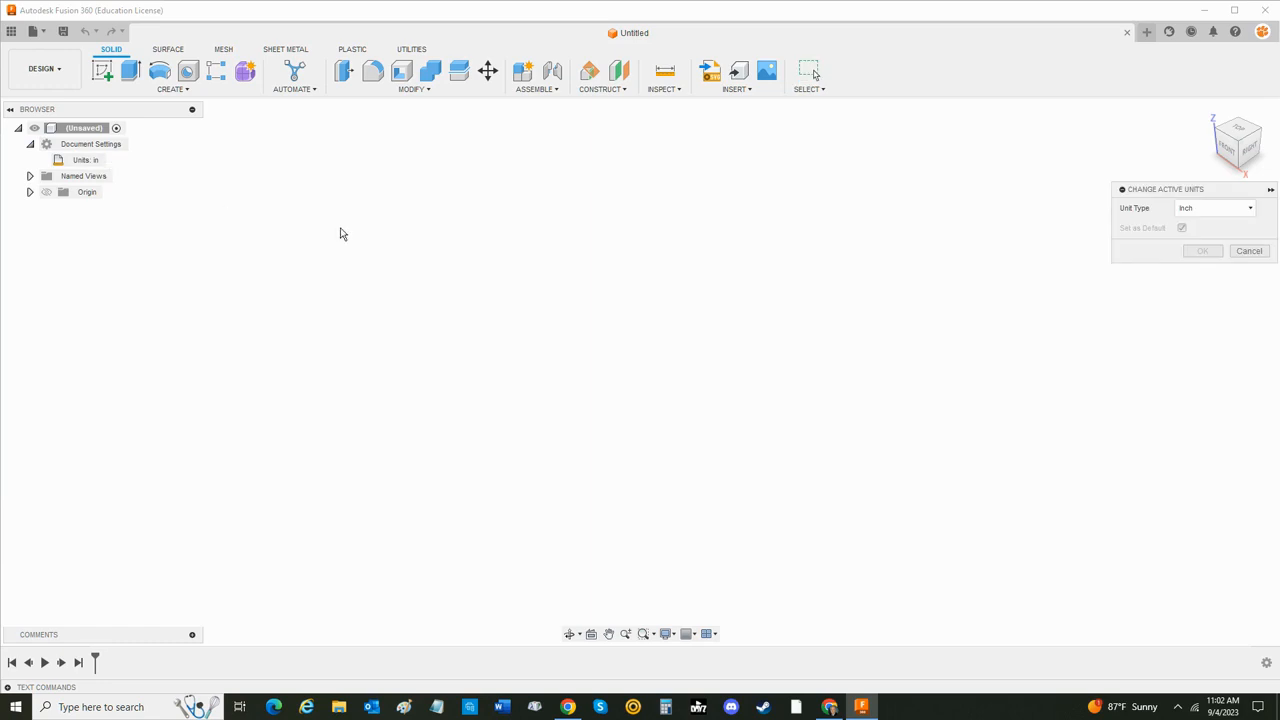
- Change the document's active unit type to millimeters
{"action": "left_click_drag", "start_coordinate": [1176, 190], "coordinate": [1049, 183]}
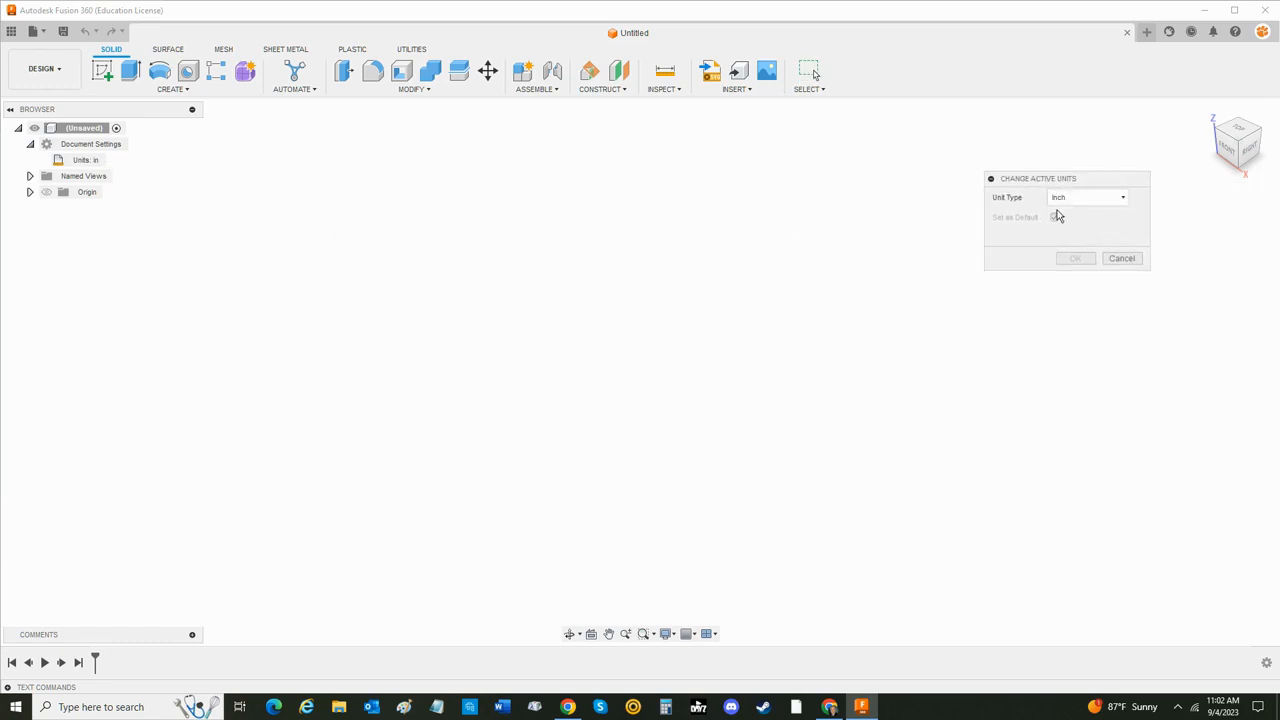
{"action": "left_click", "coordinate": [1070, 198]}
{"action": "left_click", "coordinate": [1066, 222]}
{"action": "left_click", "coordinate": [1071, 258]}
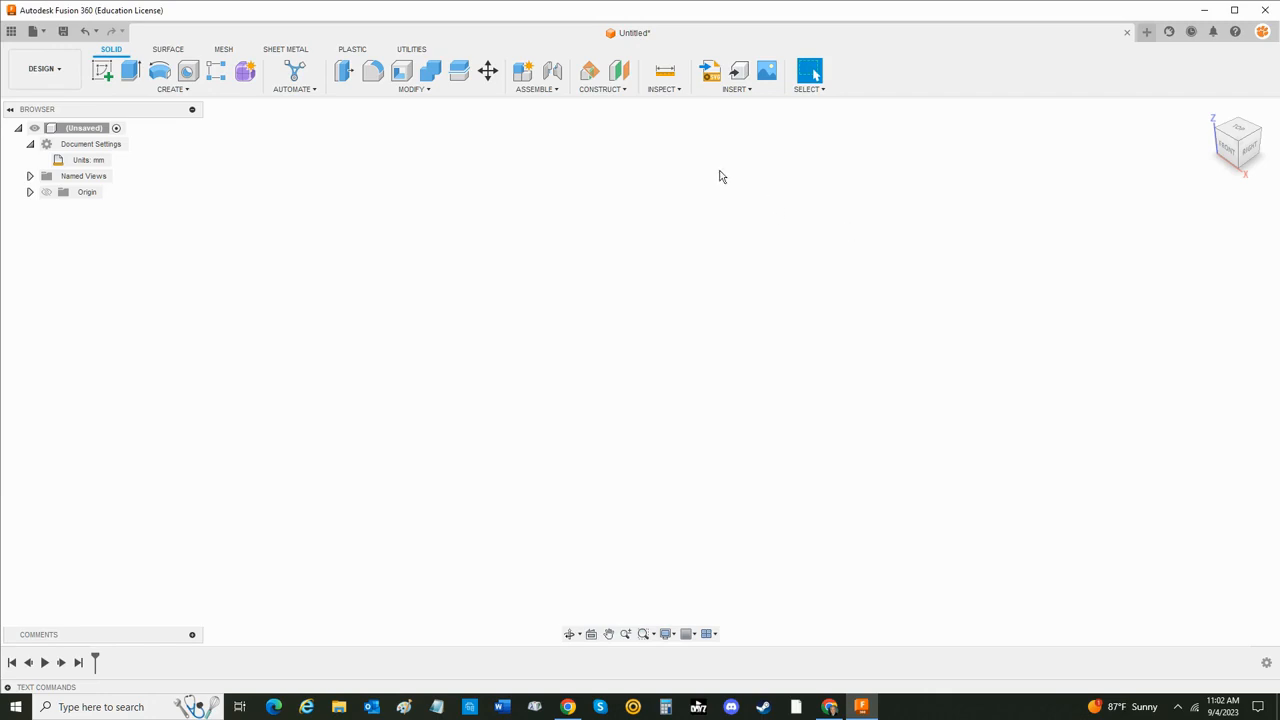
- Create an internal standard component named D6 Die and keep it activated
{"action": "left_click", "coordinate": [527, 74]}
{"action": "double_click", "coordinate": [1131, 268]}
{"action": "type", "text": "D6 Die"}
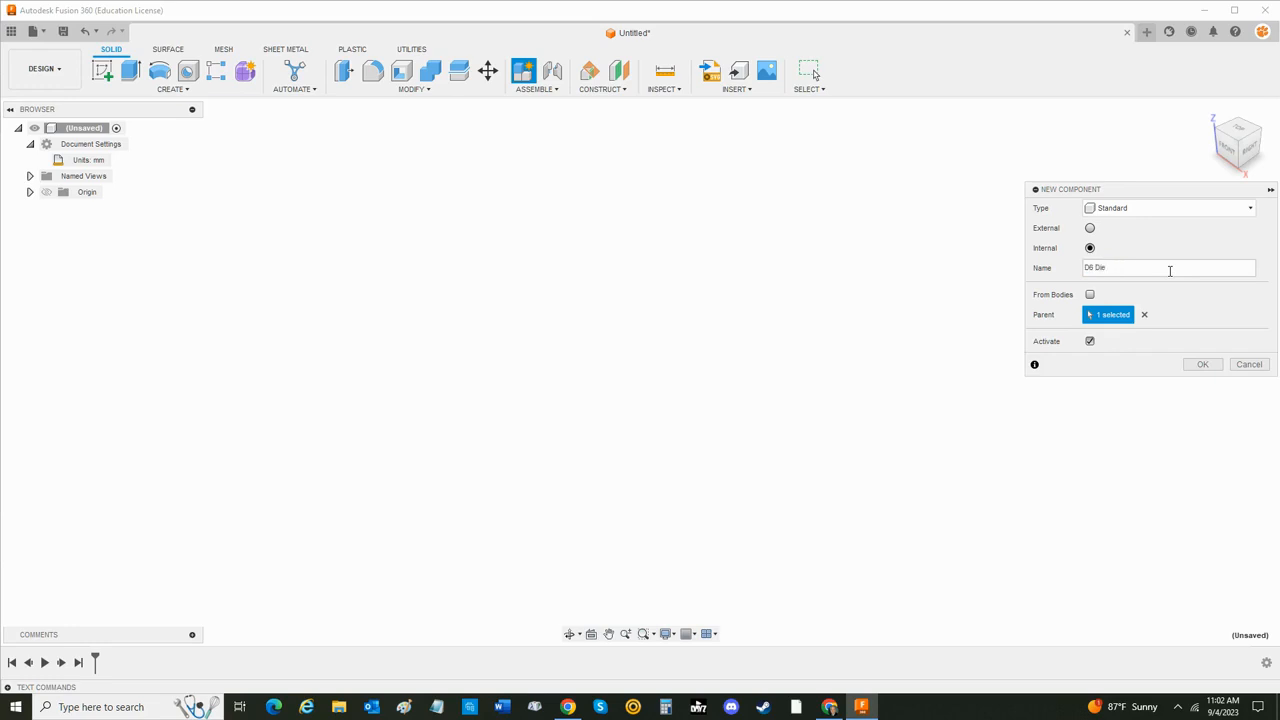
{"action": "key", "text": "Return"}
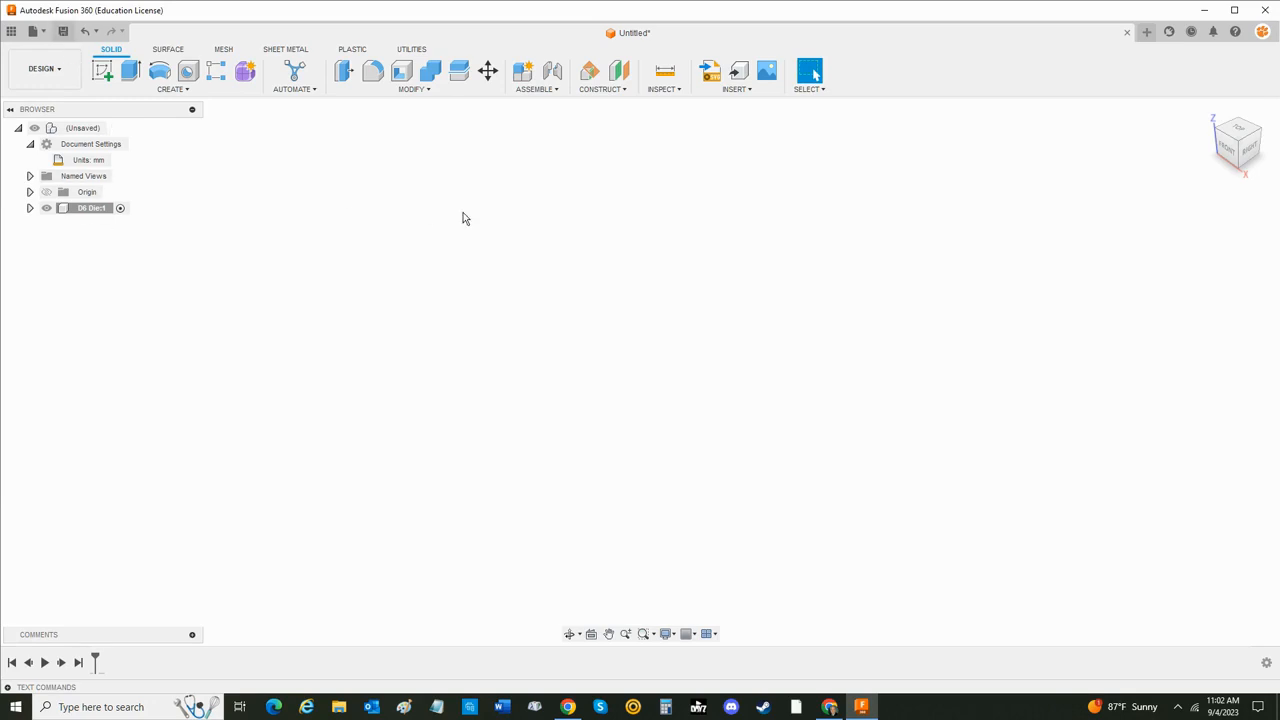
- Save the design in the Dice folder as "Parametric D6 - " followed by the author's first name
{"action": "key", "text": "ctrl+s"}
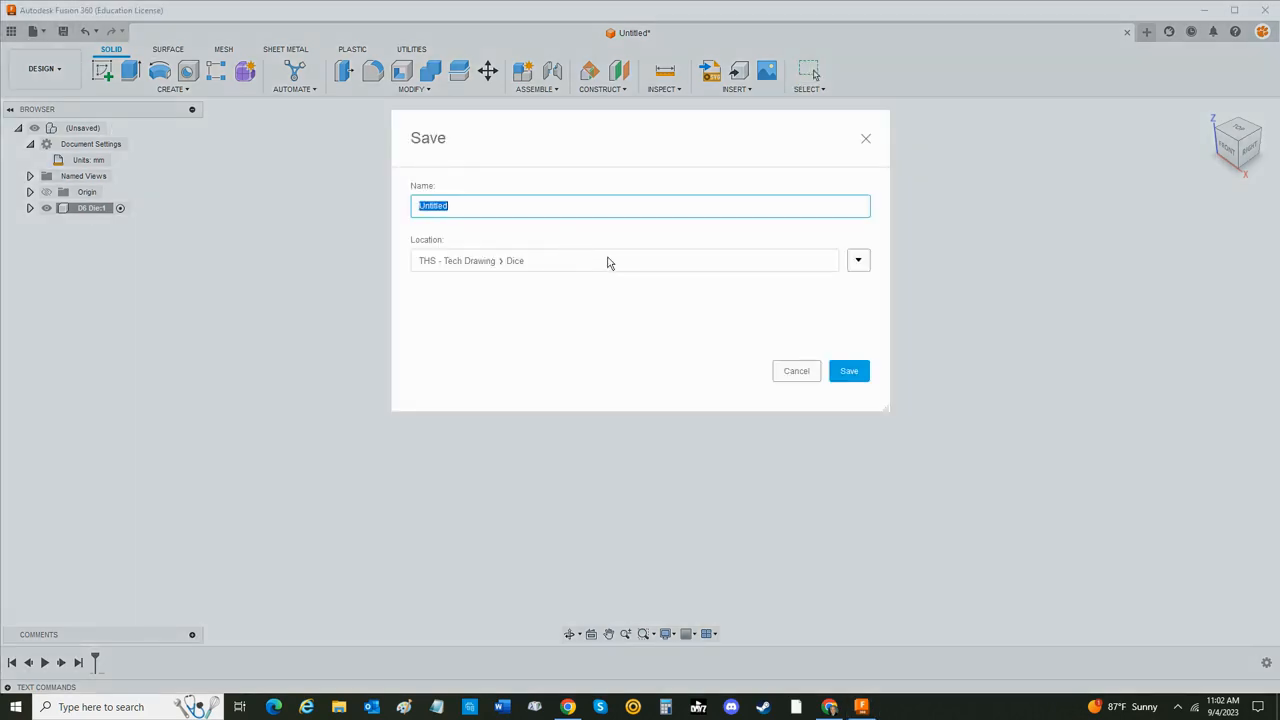
{"action": "type", "text": "D"}
{"action": "type", "text": "aramet"}
{"action": "type", "text": "ric D6 - Craft"}
{"action": "key", "text": "Return"}
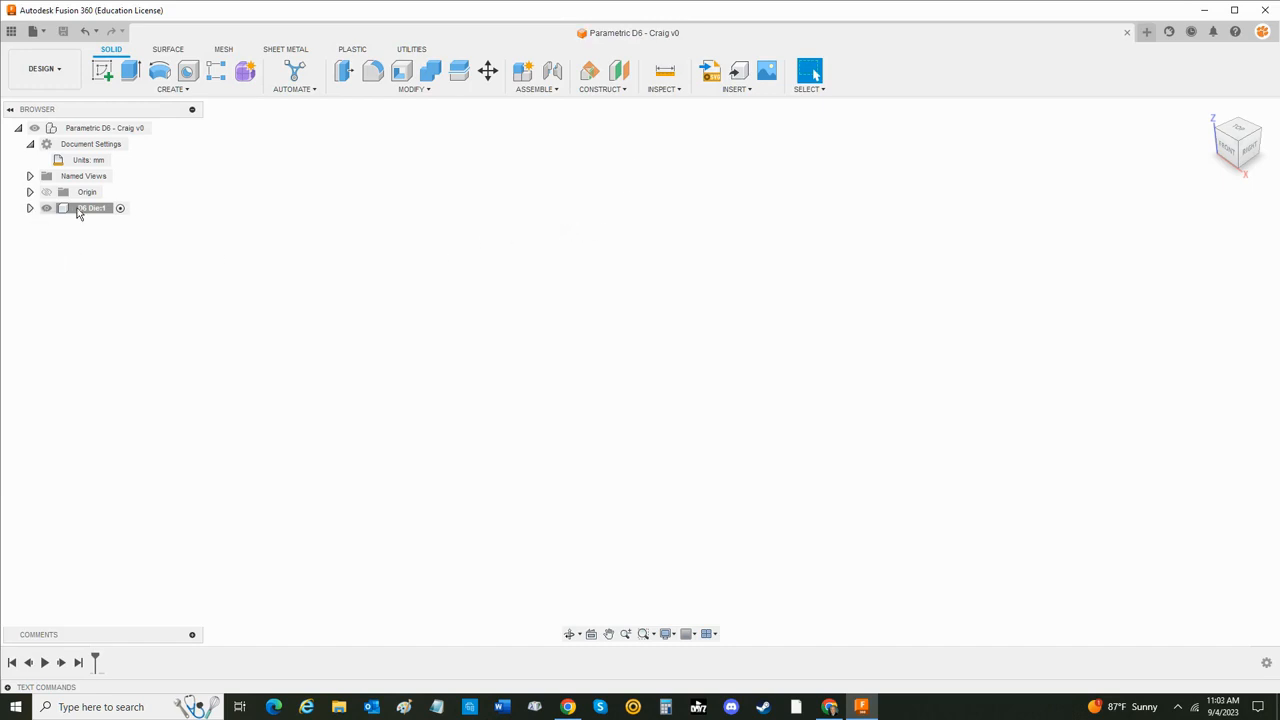
- Define a user parameter in the design's parameters with the name Die_Size, unit mm and expression 20
{"action": "left_click", "coordinate": [29, 208]}
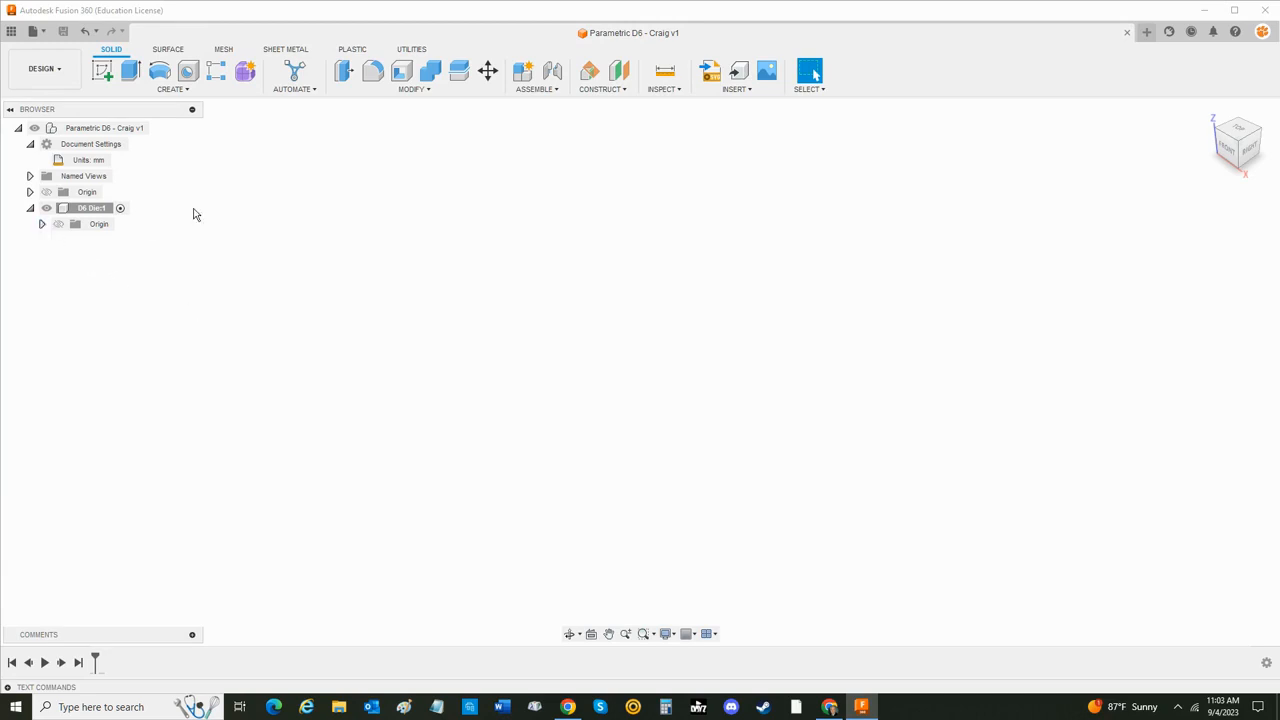
{"action": "left_click", "coordinate": [104, 72]}
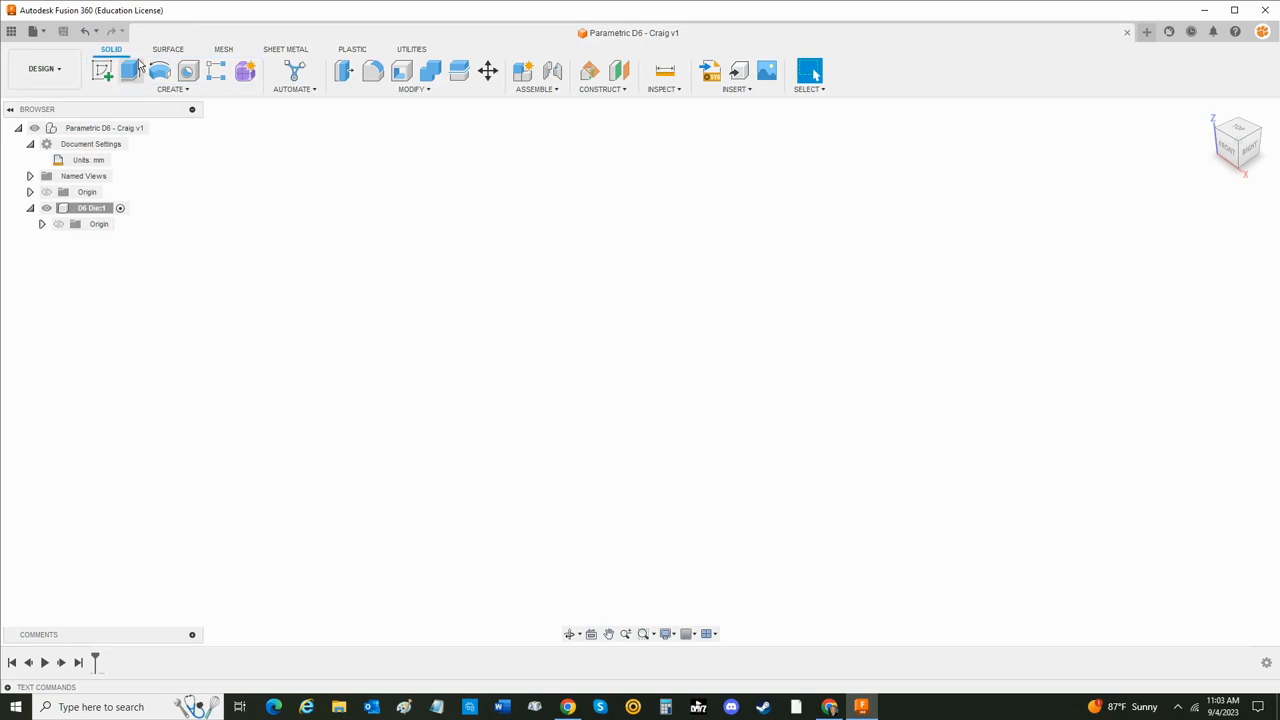
{"action": "left_click", "coordinate": [395, 94]}
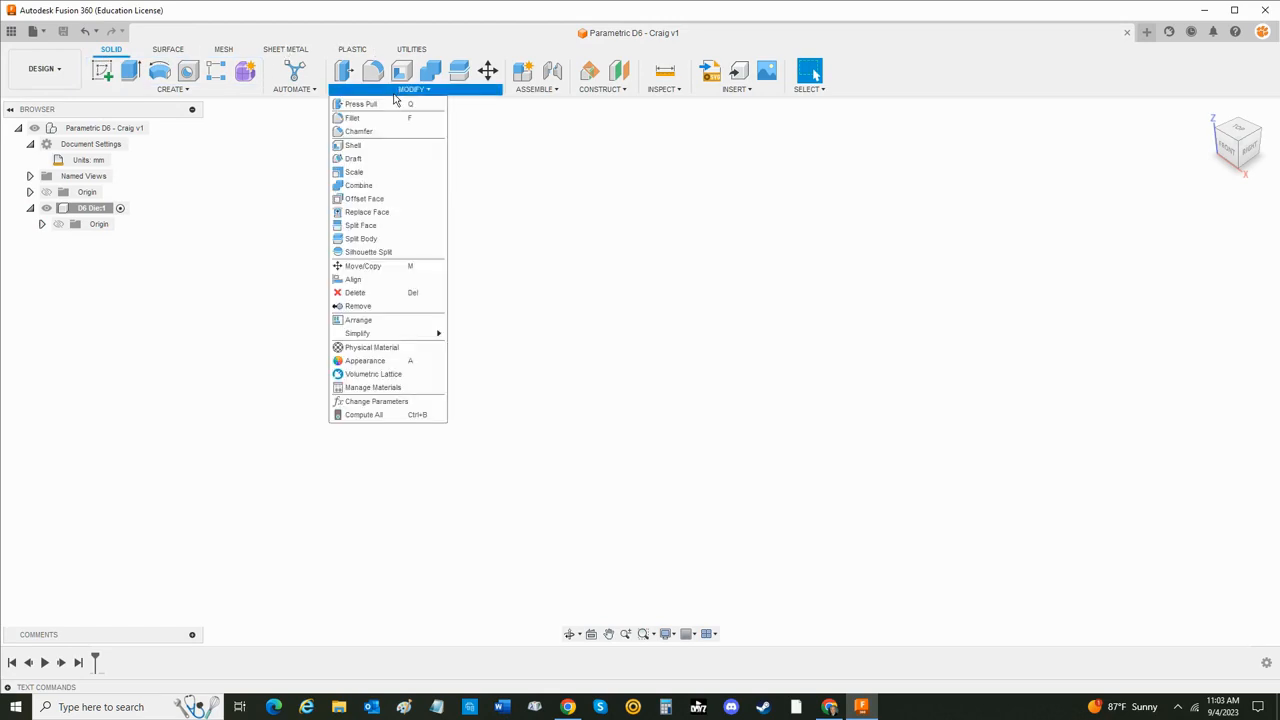
{"action": "left_click", "coordinate": [389, 405]}
{"action": "left_click_drag", "start_coordinate": [466, 371], "coordinate": [475, 140]}
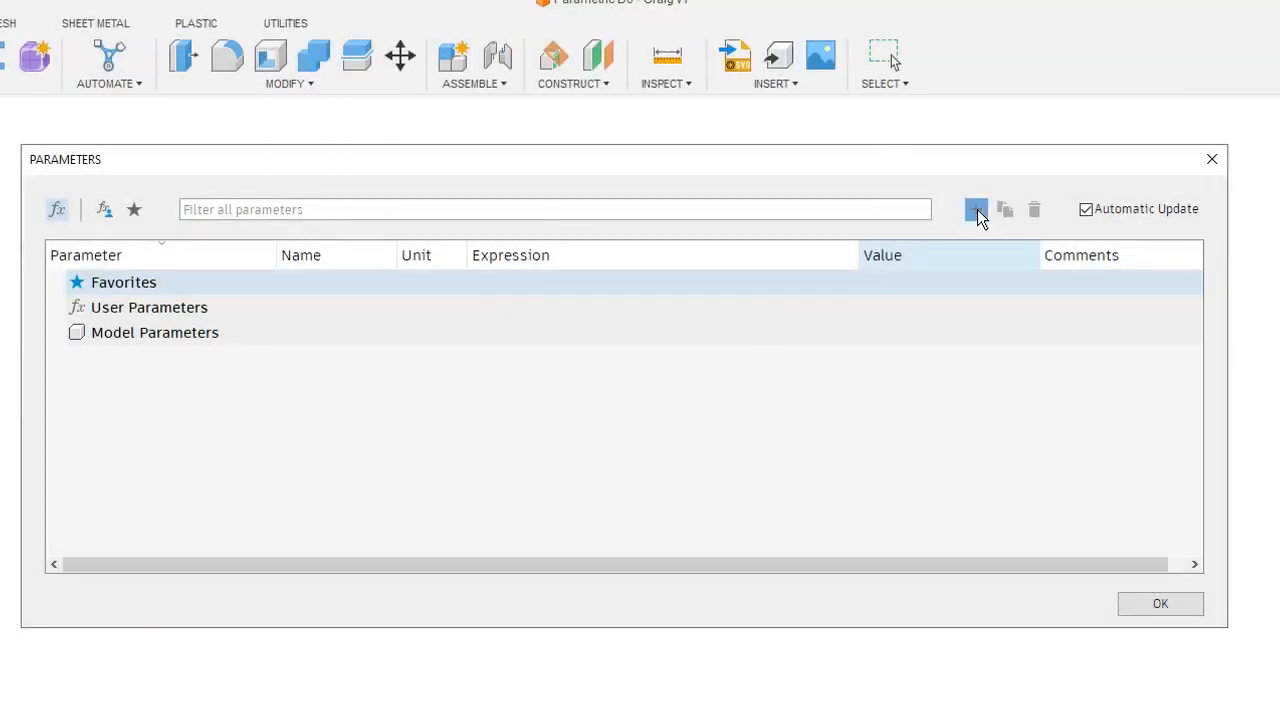
{"action": "left_click", "coordinate": [976, 210]}
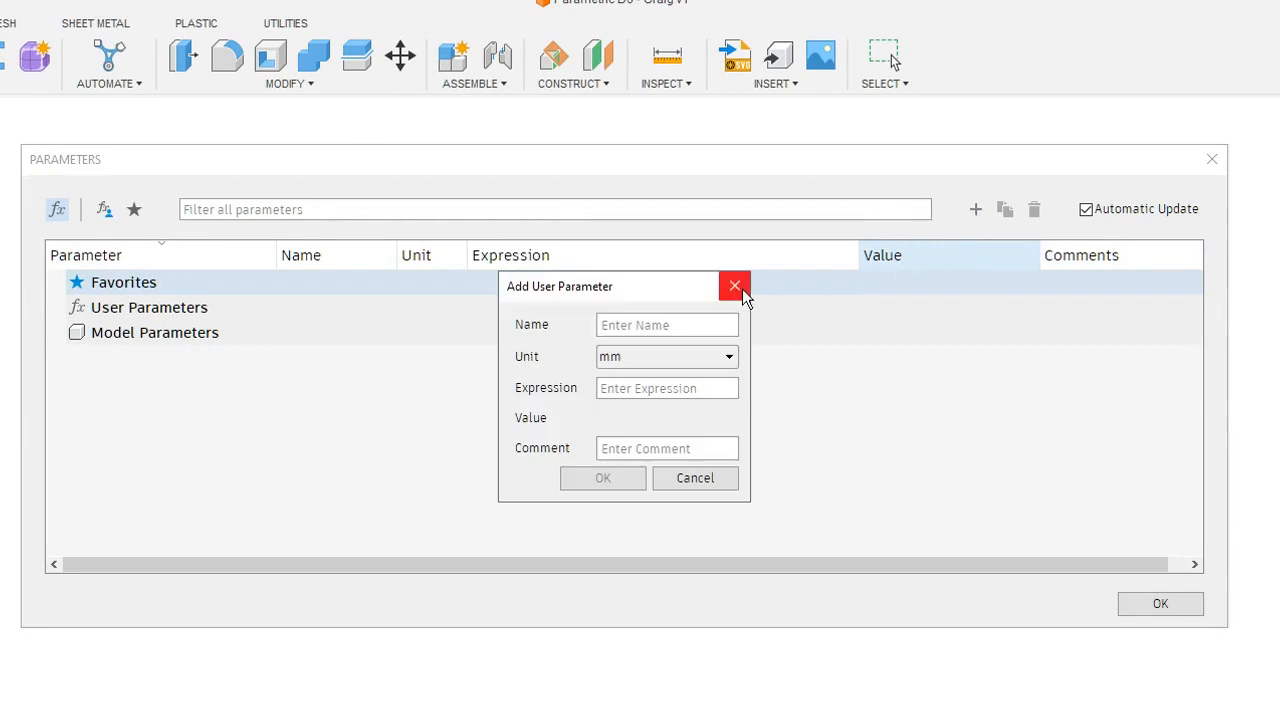
{"action": "type", "text": "Die_Size"}
{"action": "key", "text": "Tab"}
{"action": "key", "text": "Tab"}
{"action": "type", "text": "20"}
{"action": "key", "text": "Tab"}
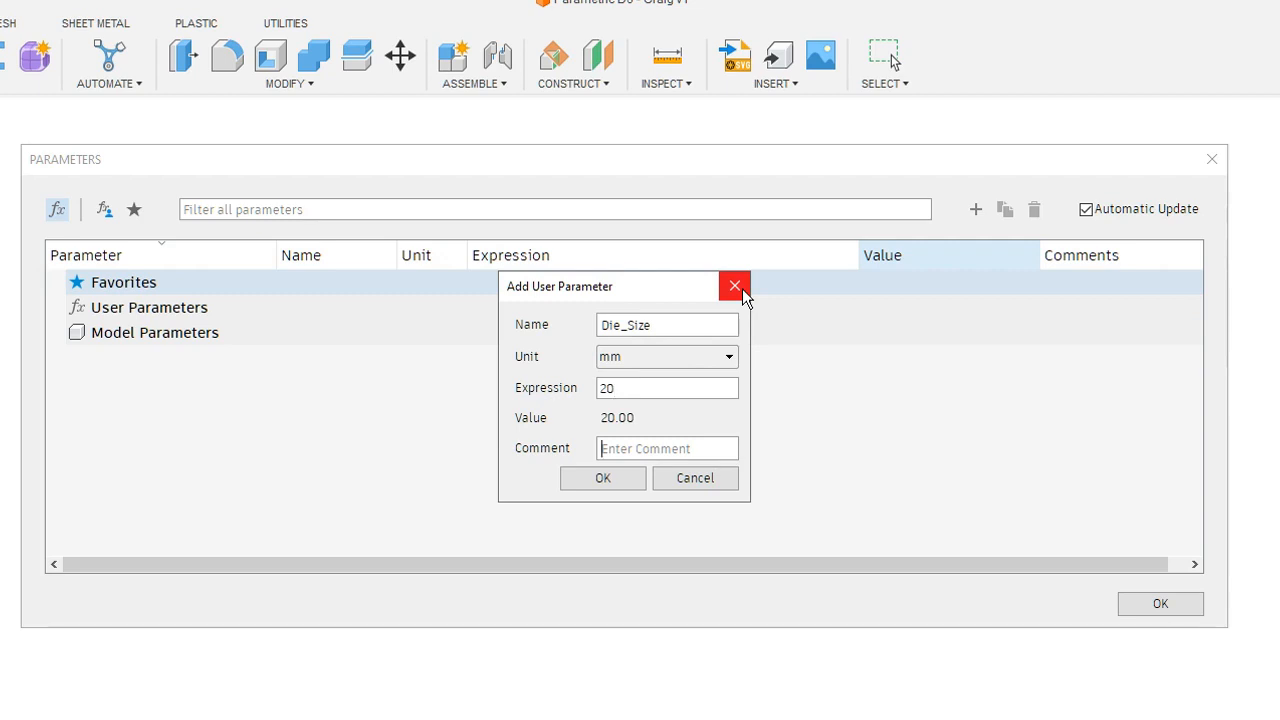
- Add the Die_Size parameter with the comment "This is the number that most dimensions will be based off of. This is also the size of the die."
{"action": "type", "text": "This is the "}
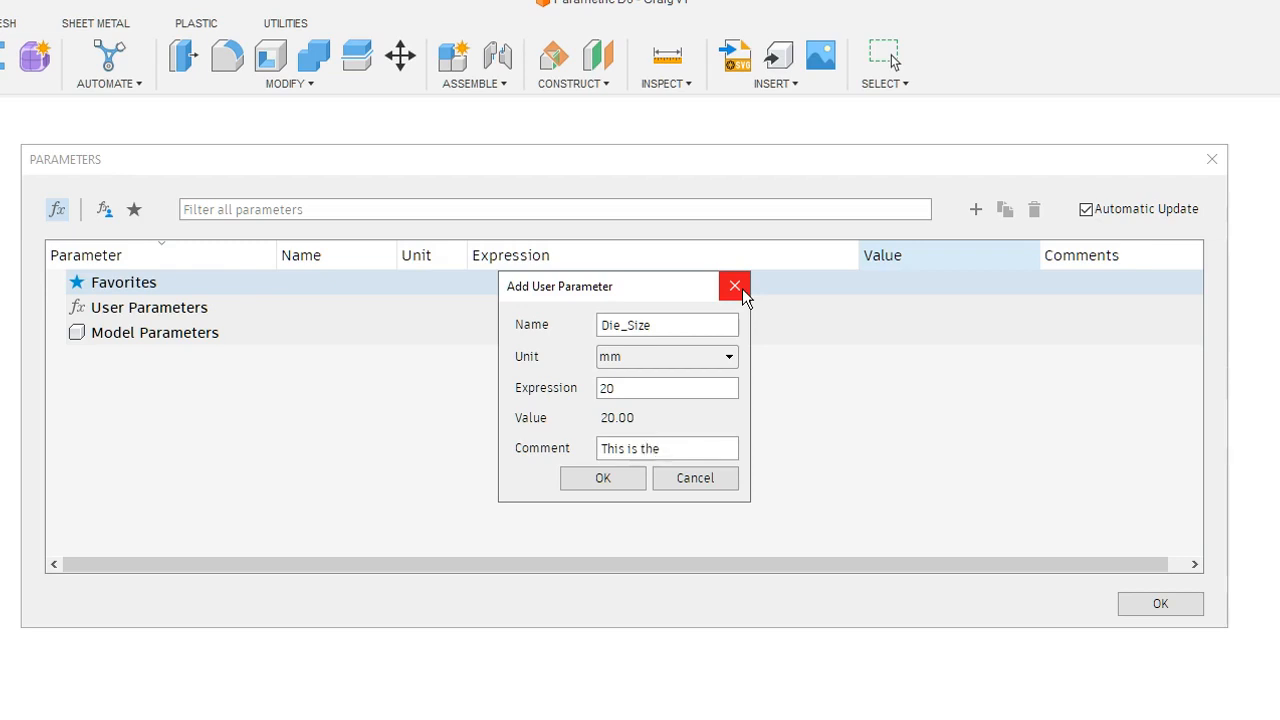
{"action": "type", "text": "number that most "}
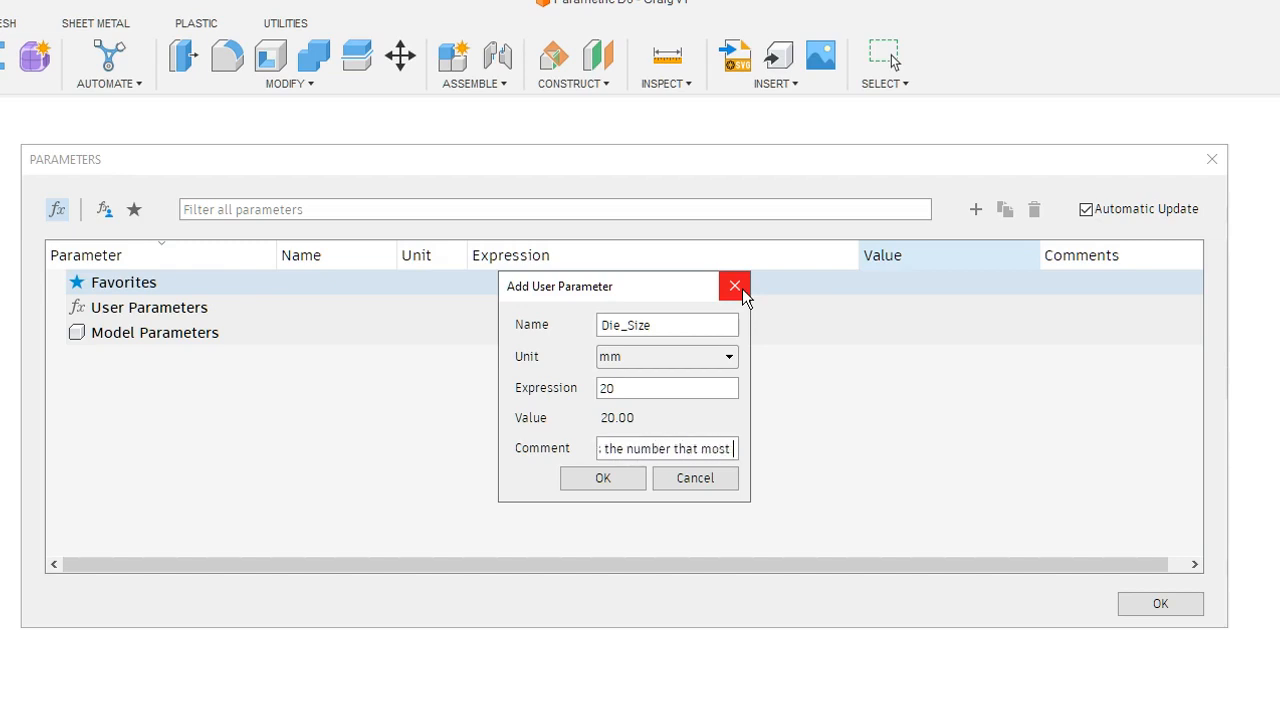
{"action": "type", "text": "di"}
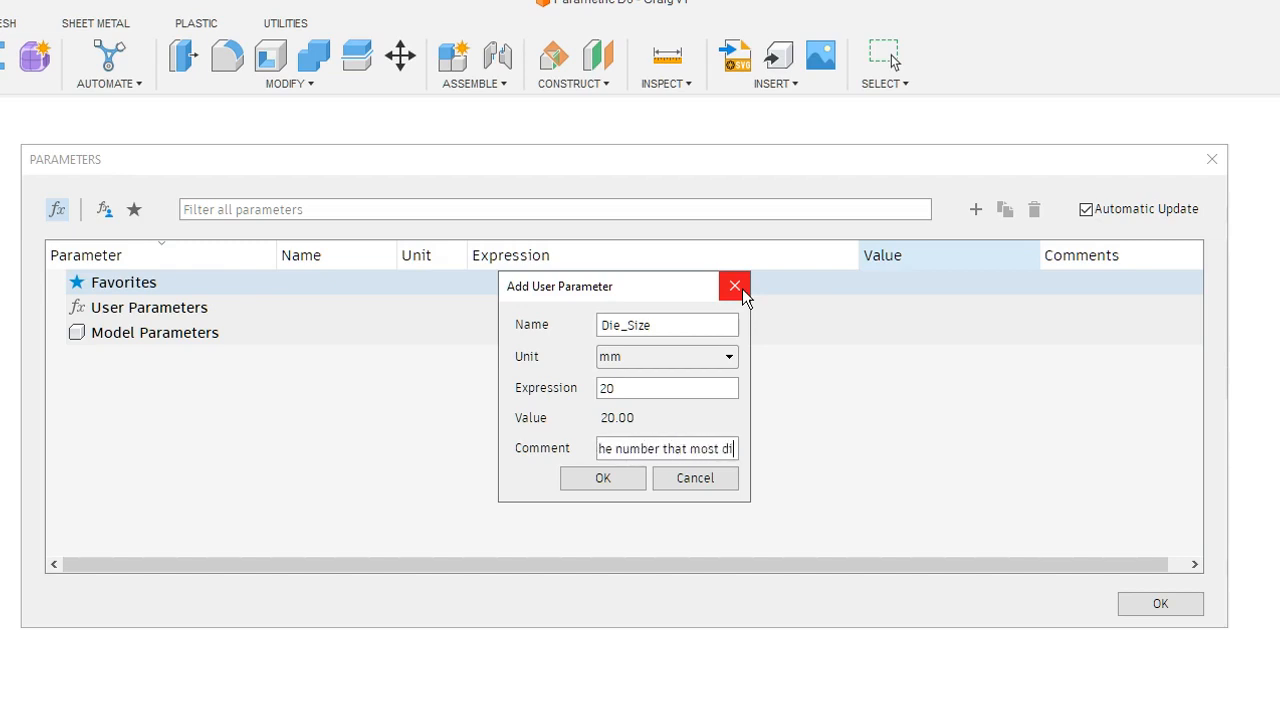
{"action": "type", "text": "mensions w"}
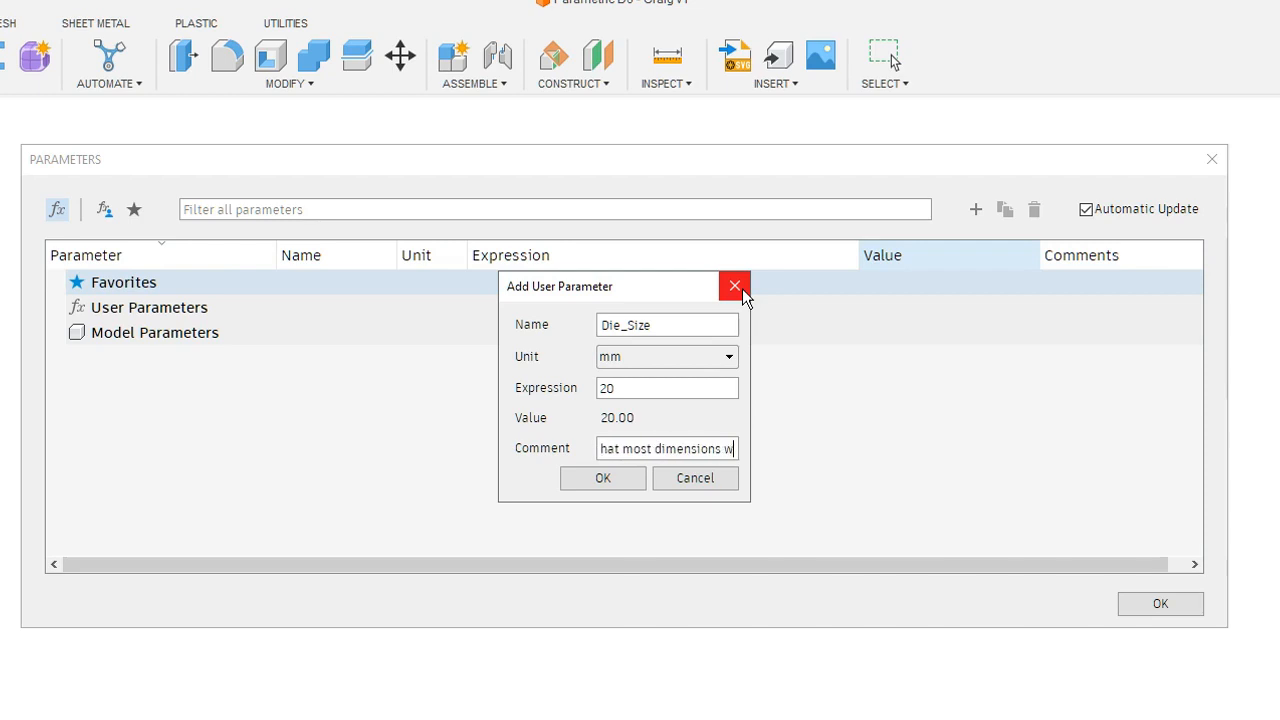
{"action": "type", "text": "ill be ba"}
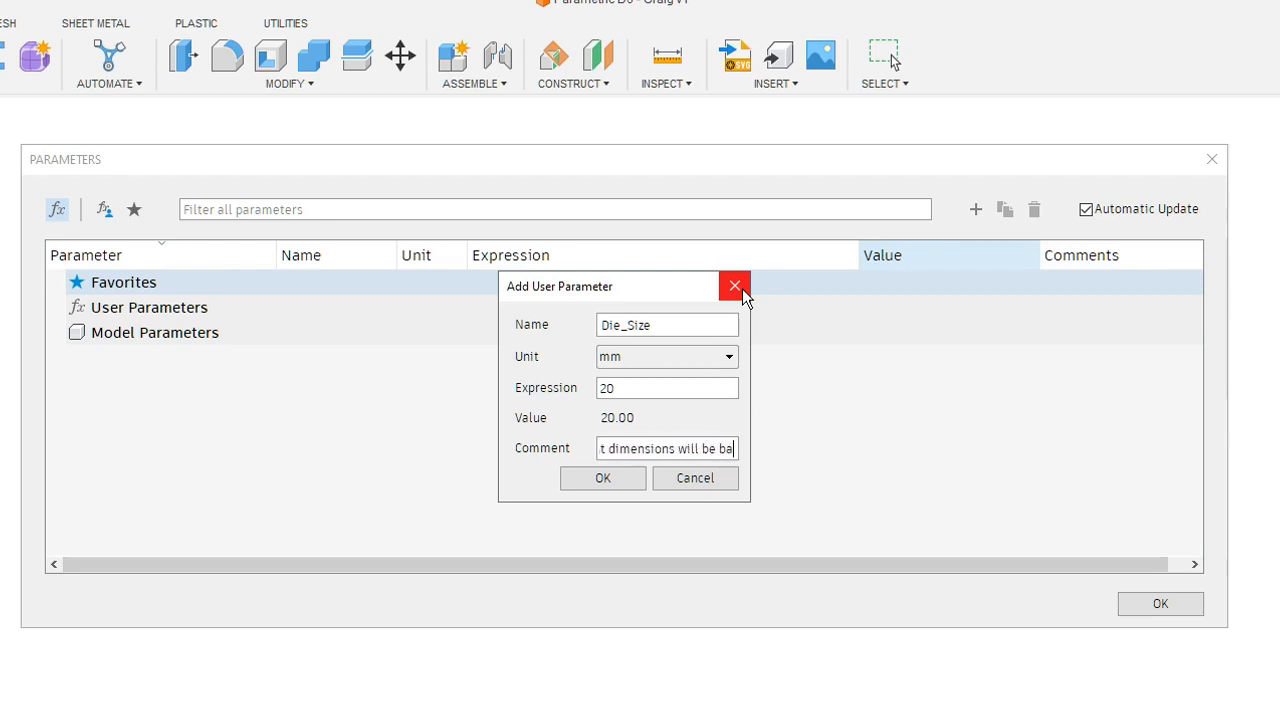
{"action": "type", "text": "sed off of"}
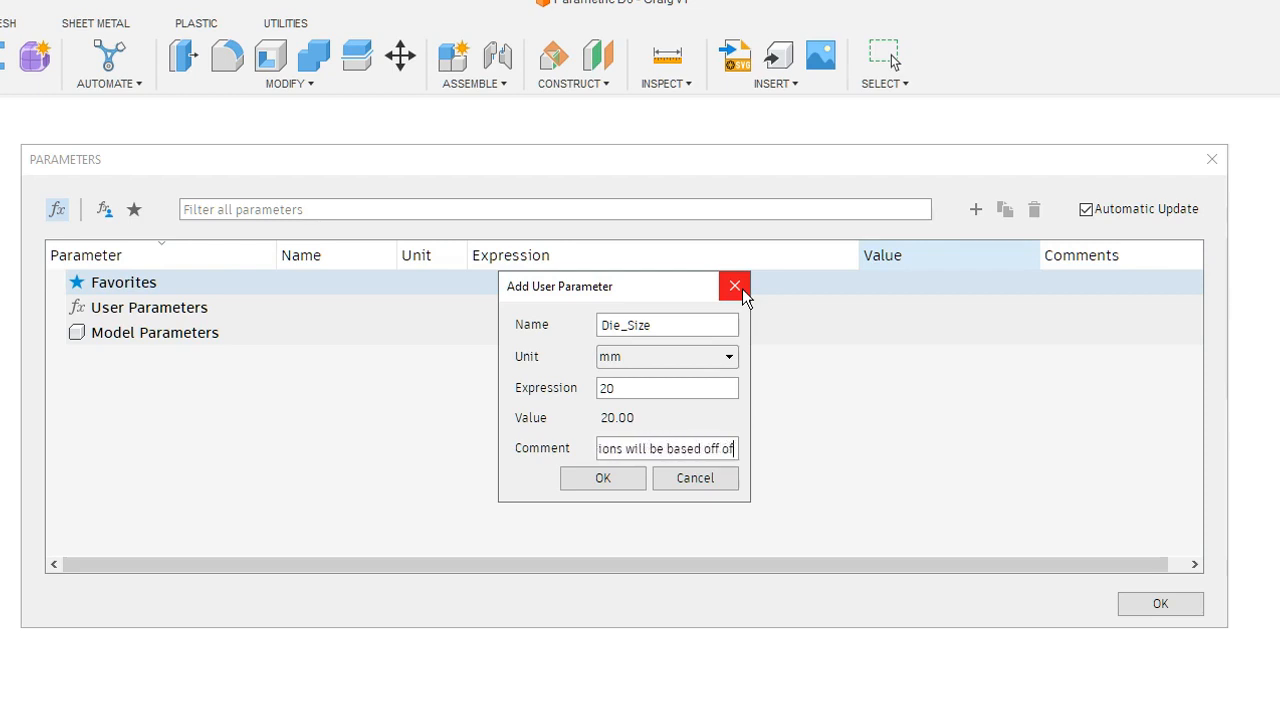
{"action": "type", "text": ". This i"}
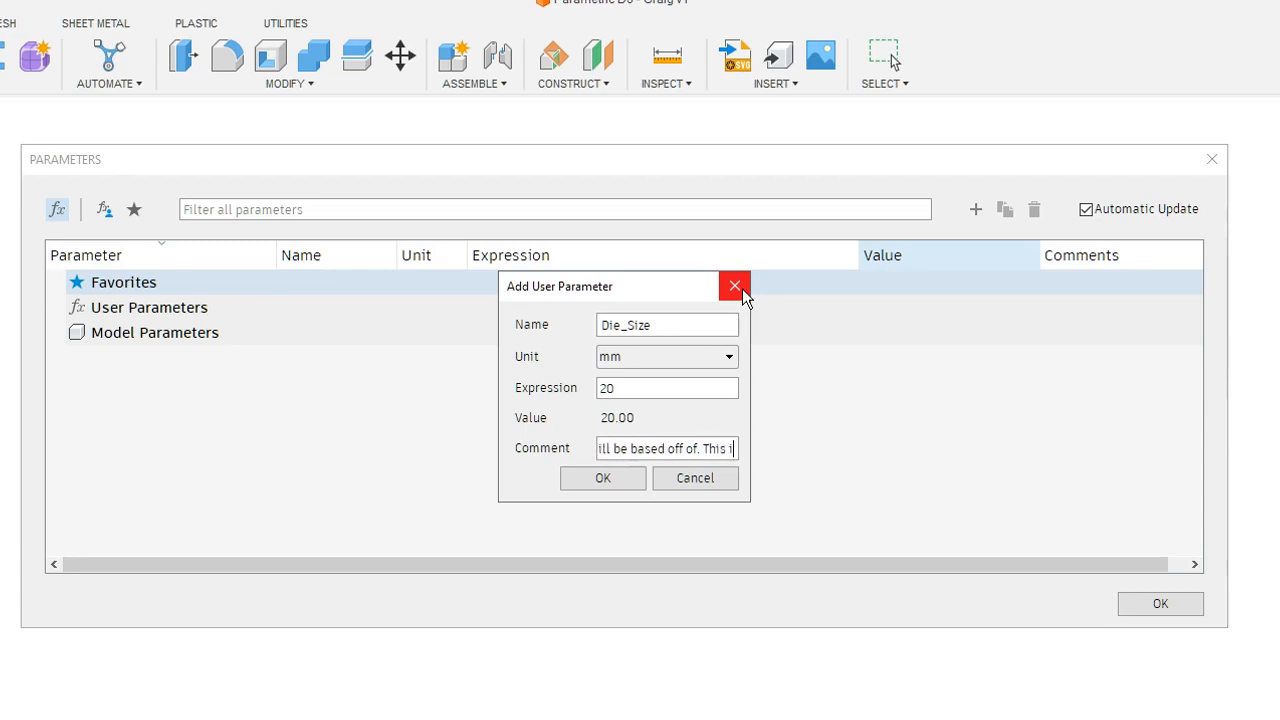
{"action": "type", "text": "s also the si"}
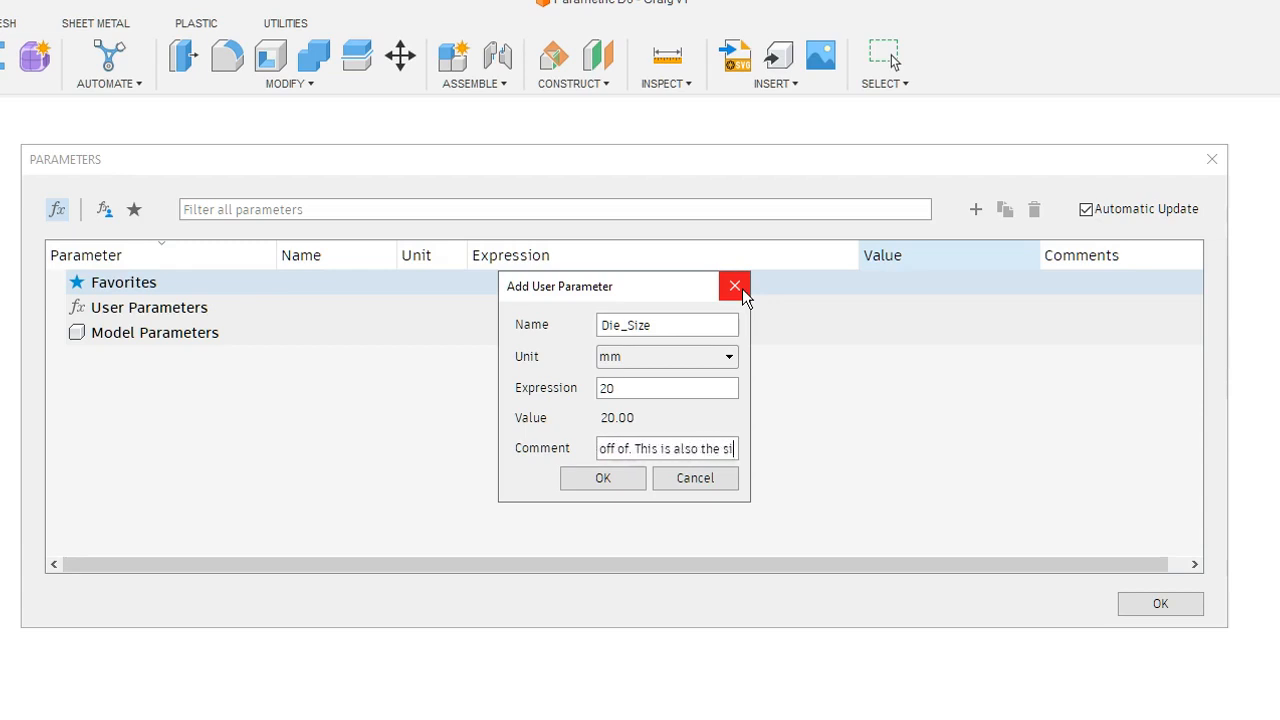
{"action": "type", "text": "ze of the die."}
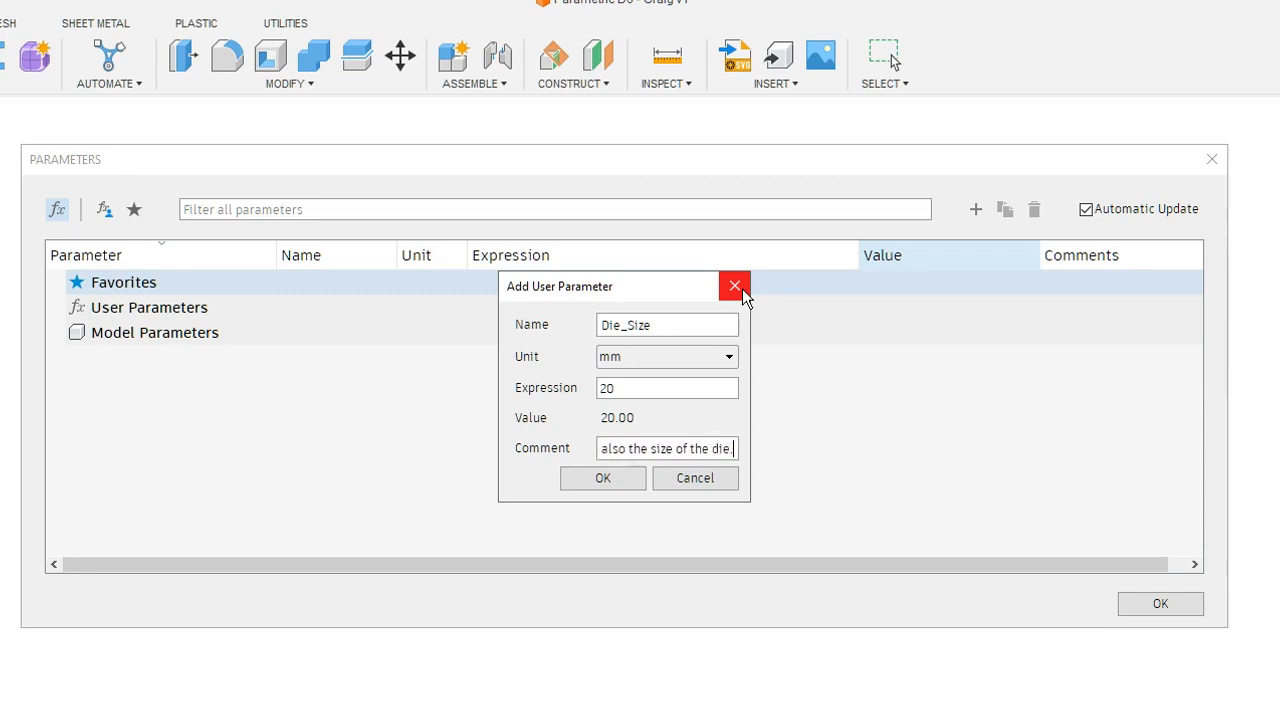
{"action": "key", "text": "Return"}
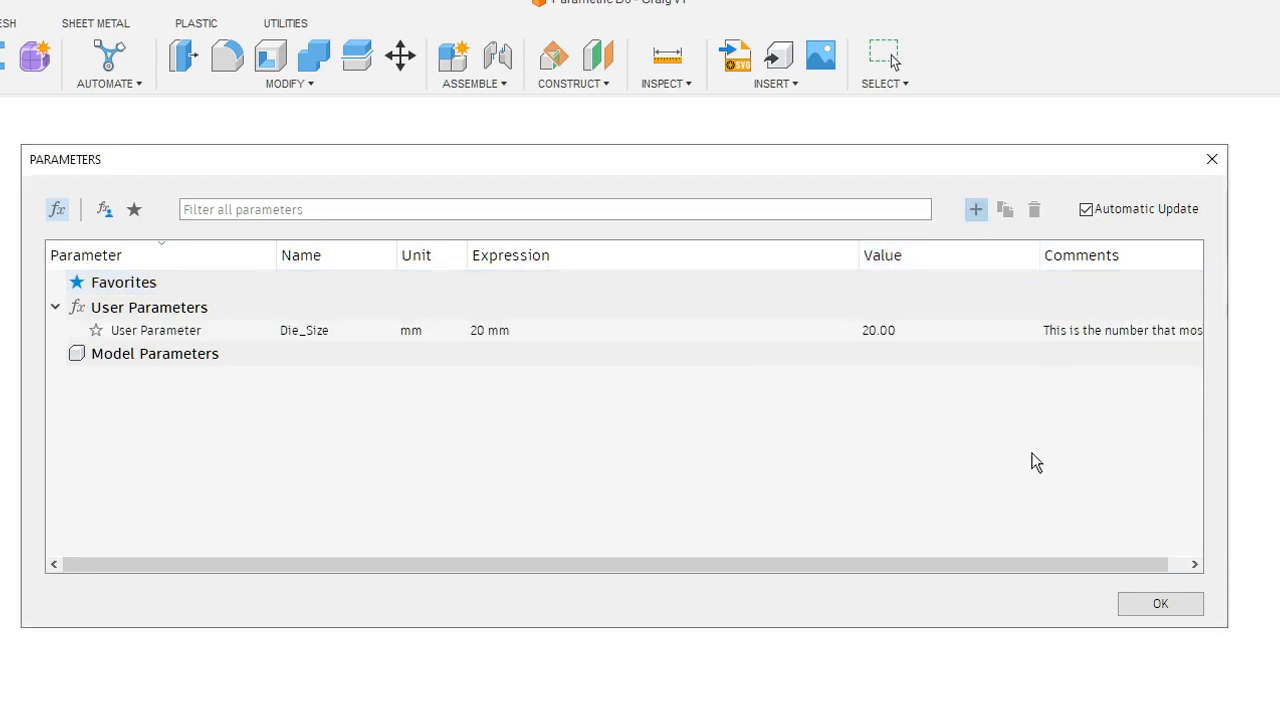
- Narrow the Expression column to give the comments more room and mark the Die_Size parameter as a favorite
{"action": "left_click_drag", "start_coordinate": [1040, 564], "coordinate": [1156, 566]}
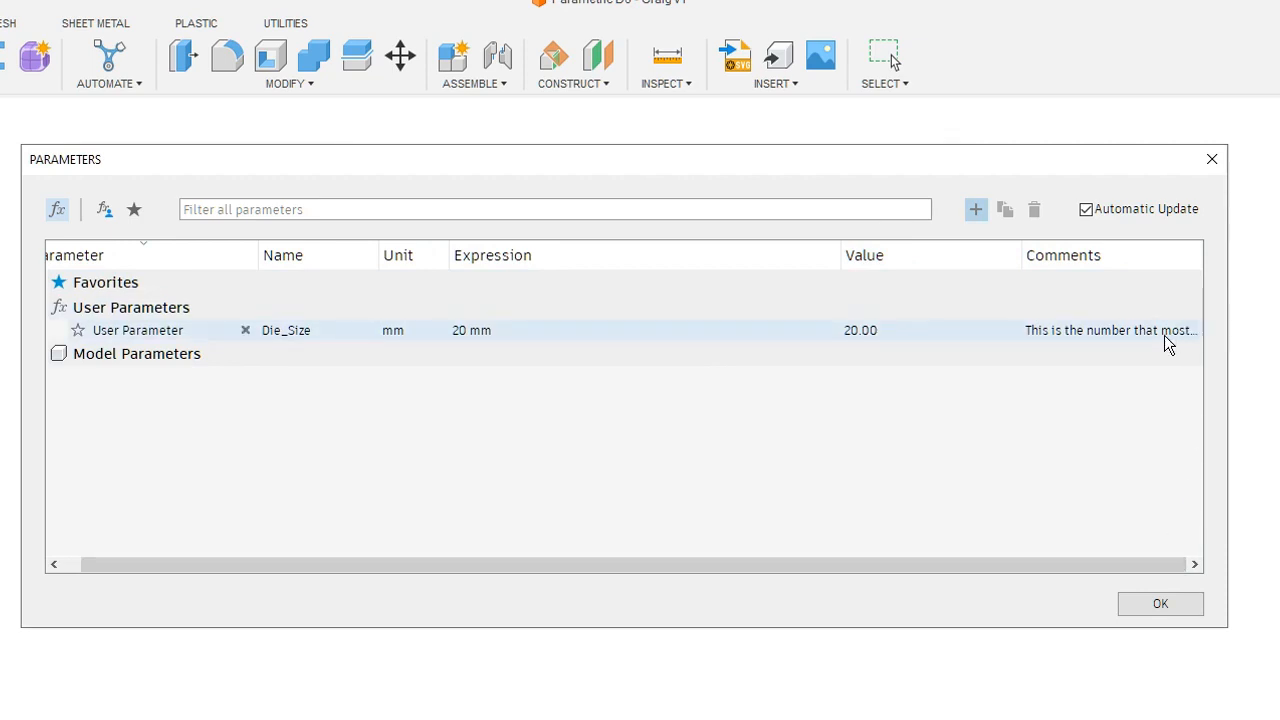
{"action": "left_click_drag", "start_coordinate": [739, 560], "coordinate": [617, 566]}
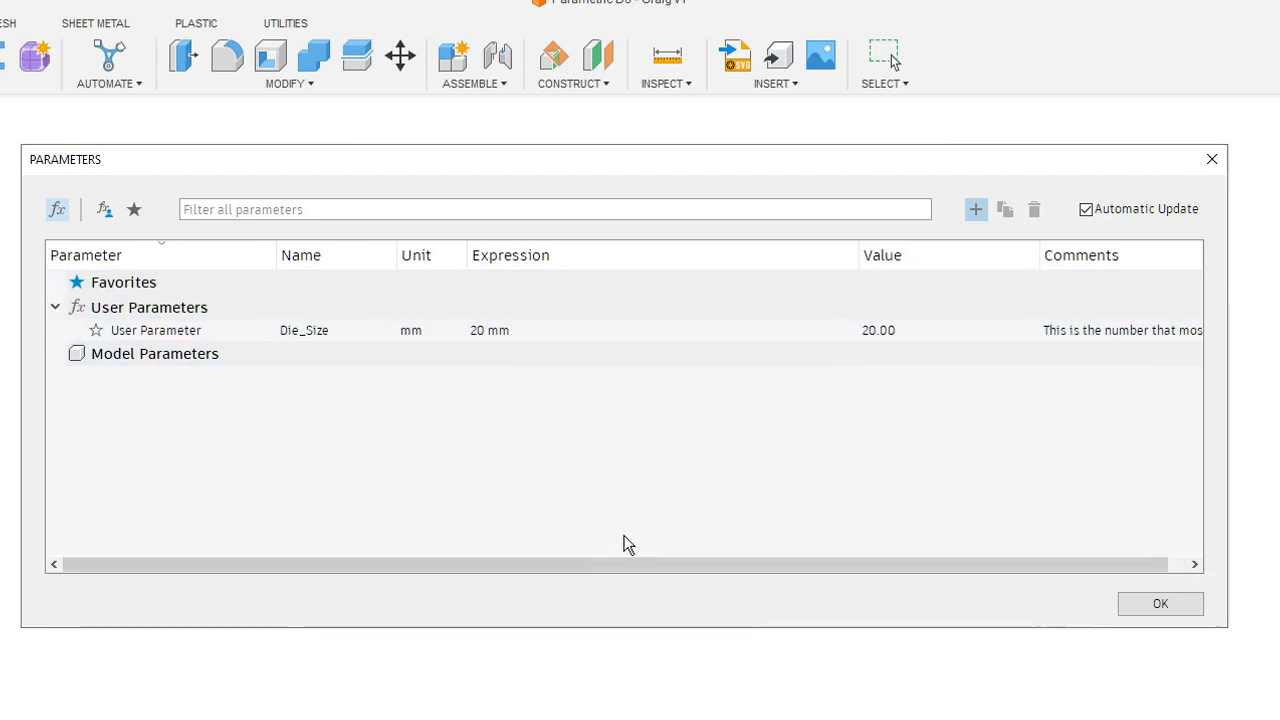
{"action": "left_click_drag", "start_coordinate": [851, 252], "coordinate": [666, 263]}
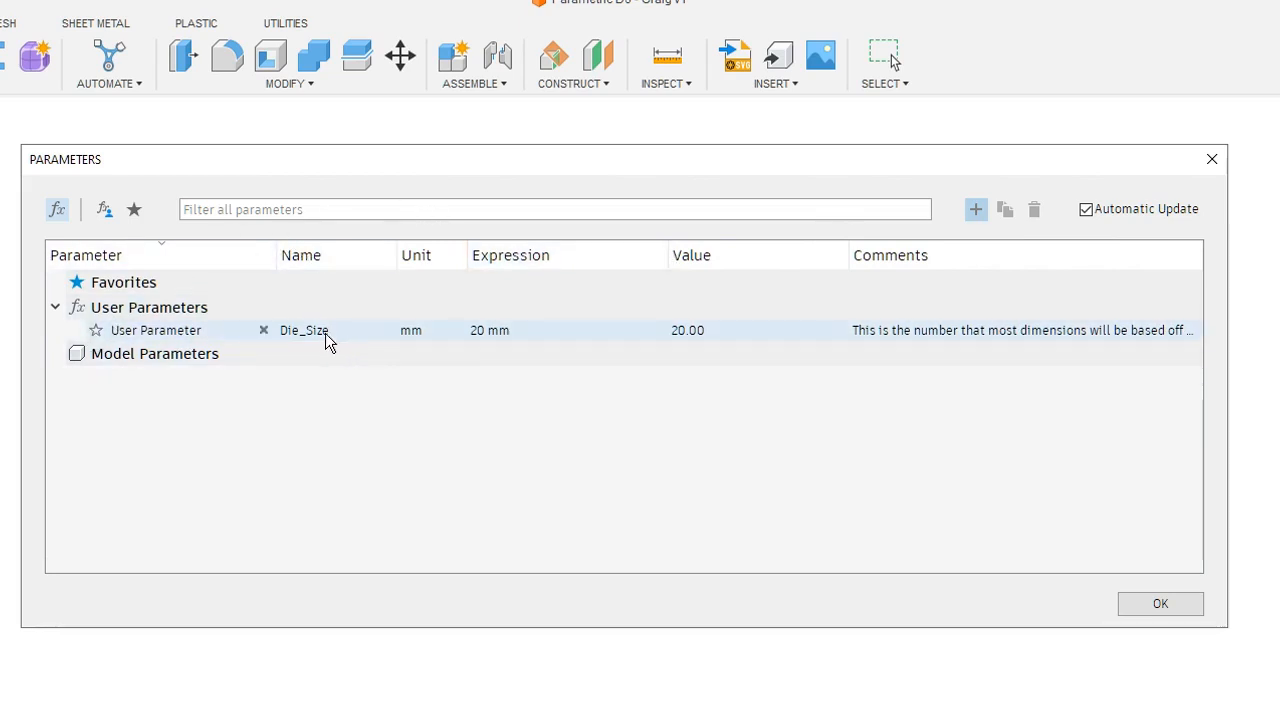
{"action": "left_click", "coordinate": [96, 331]}
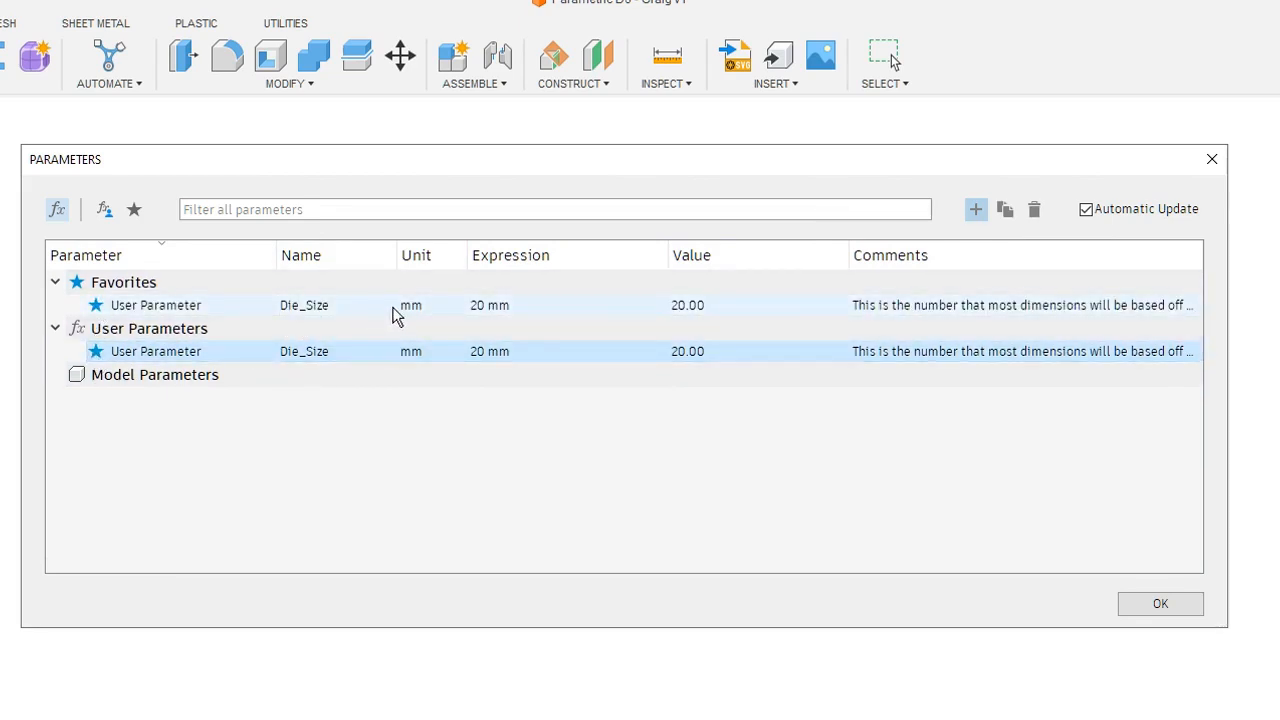
- Define a second user parameter with the name Pip_Size, unit mm and expression Die_Size/5
{"action": "left_click", "coordinate": [976, 209]}
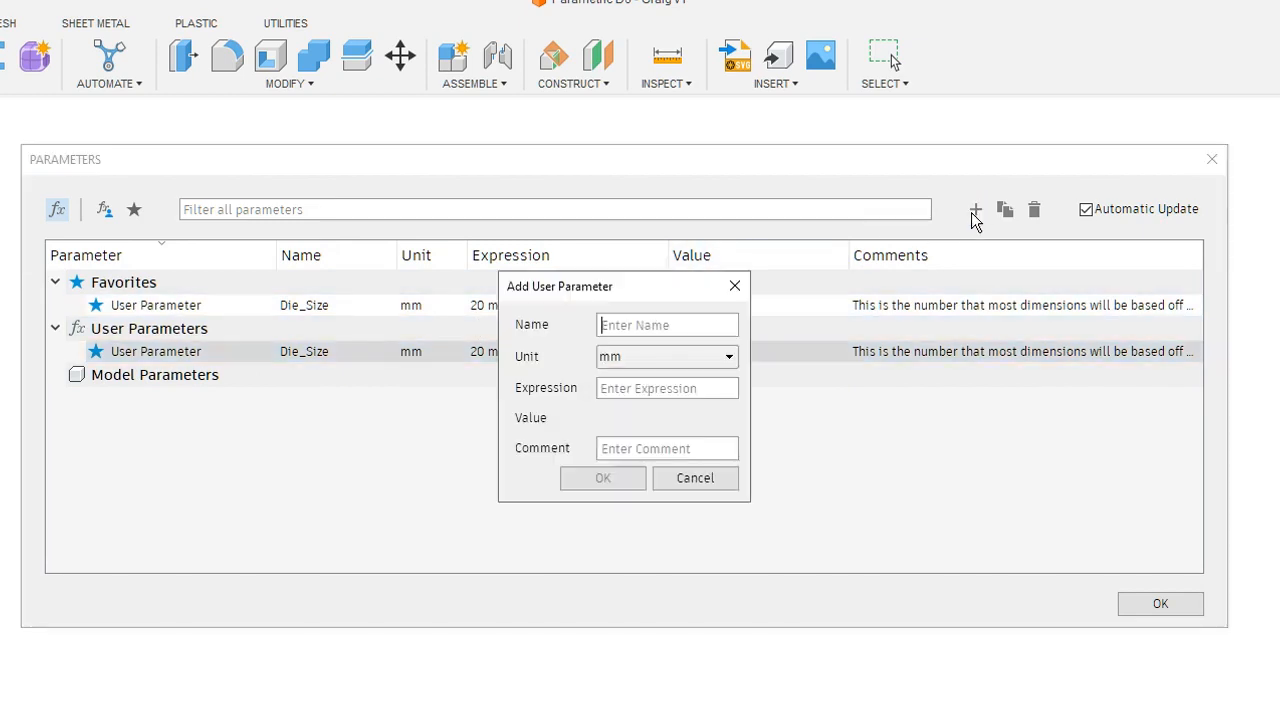
{"action": "type", "text": "Pip_Size"}
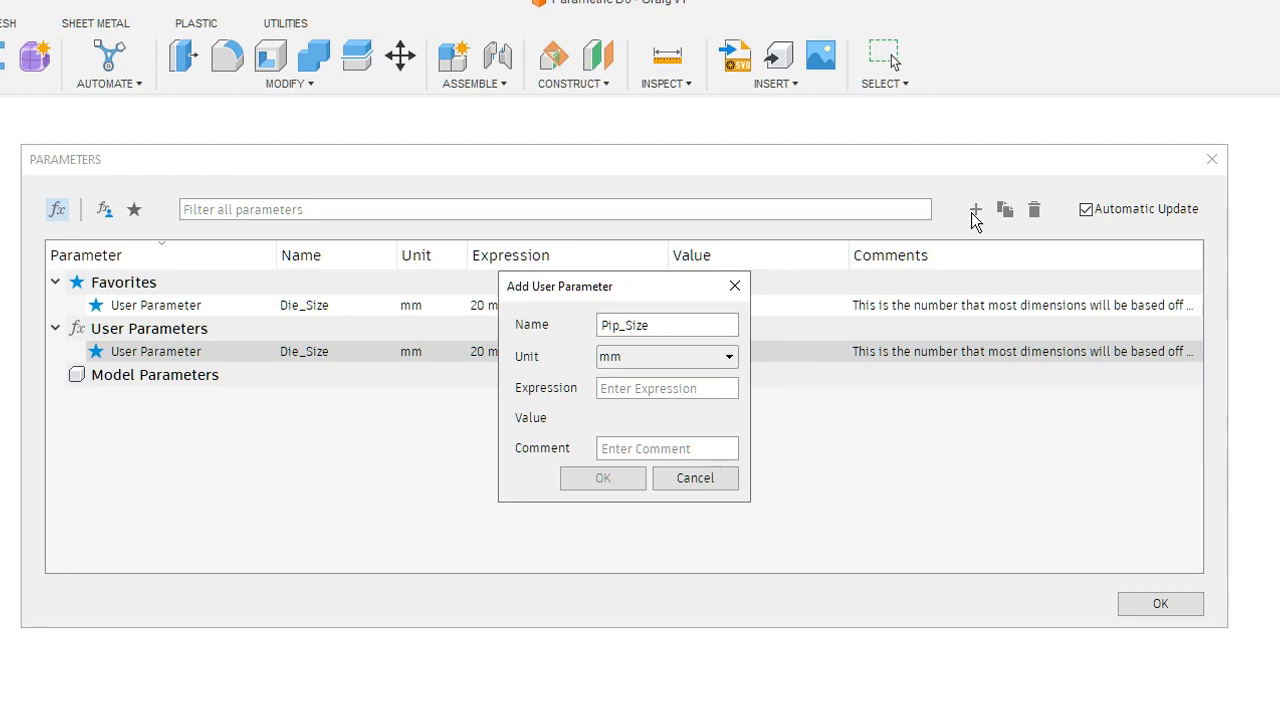
{"action": "type", "text": "Di"}
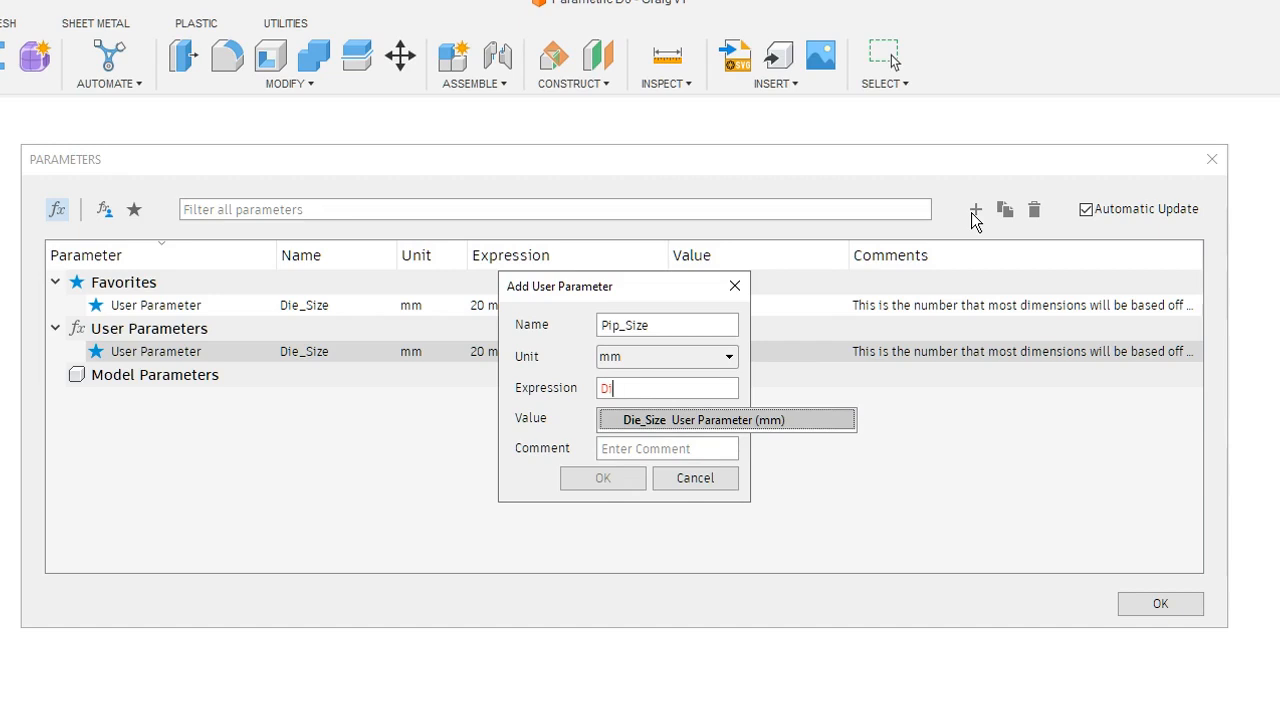
{"action": "key", "text": "Return"}
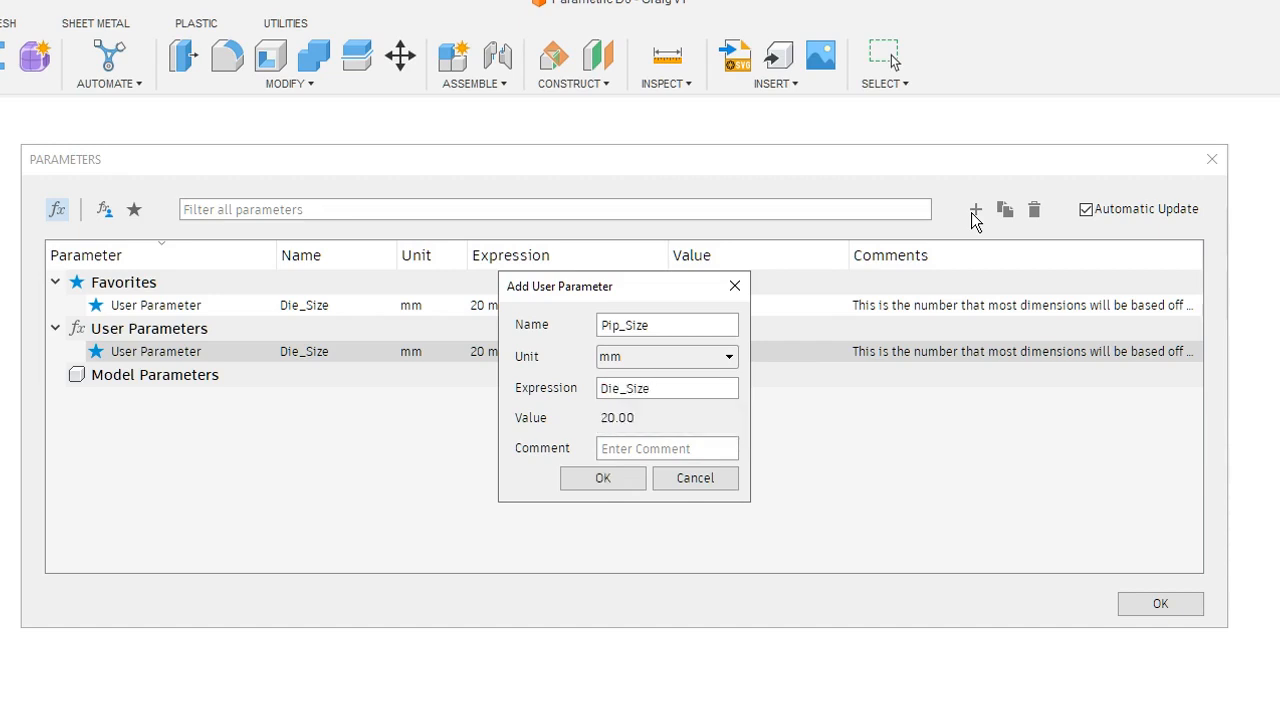
{"action": "type", "text": "/5"}
- Add the Pip_Size parameter with the comment "This is the size of the pips."
{"action": "key", "text": "Tab"}
{"action": "type", "text": "This is "}
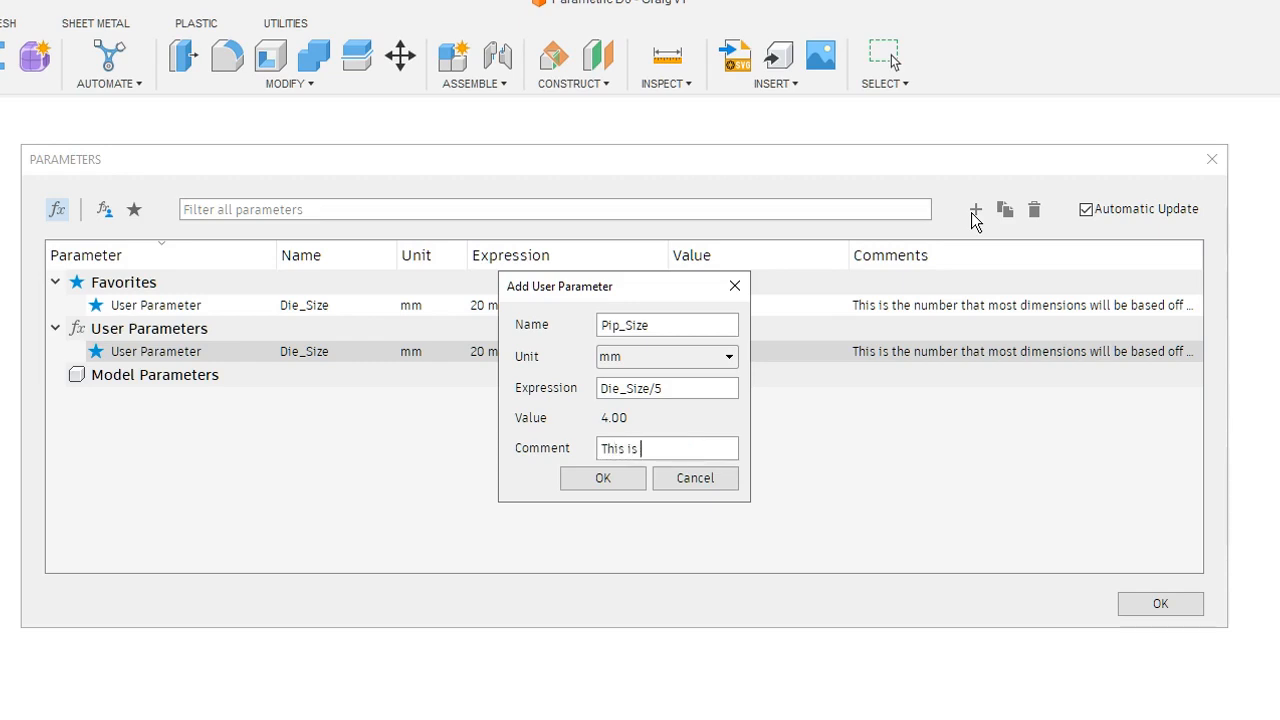
{"action": "type", "text": "the size of the pips"}
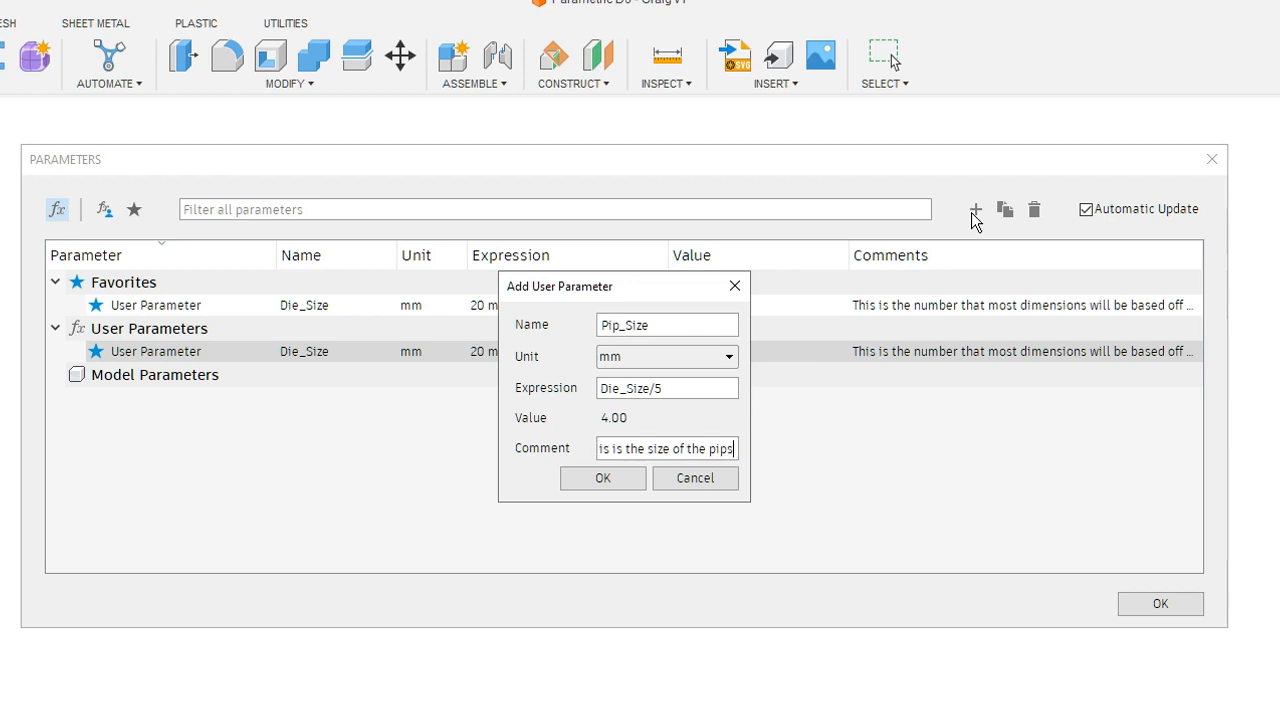
{"action": "type", "text": "."}
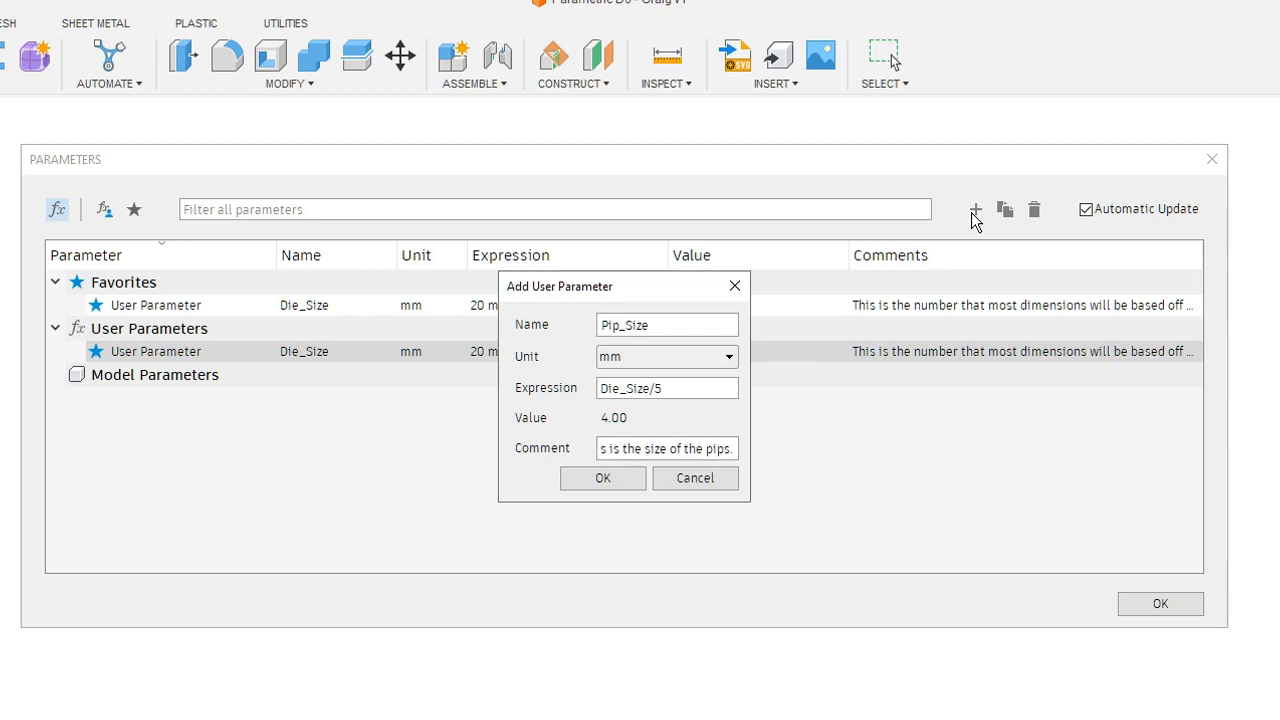
{"action": "key", "text": "Return"}
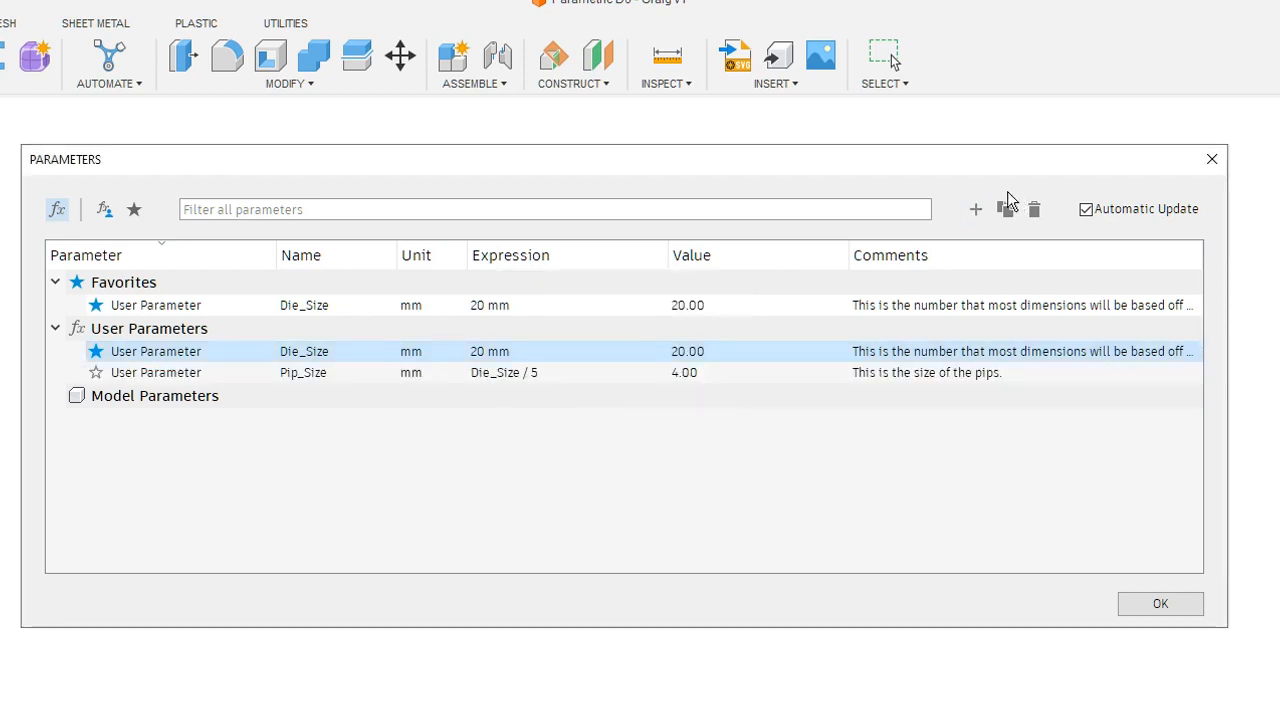
- Define a user parameter named Pip_Depth in mm with the expression -(Die_Size/5)
{"action": "left_click", "coordinate": [975, 210]}
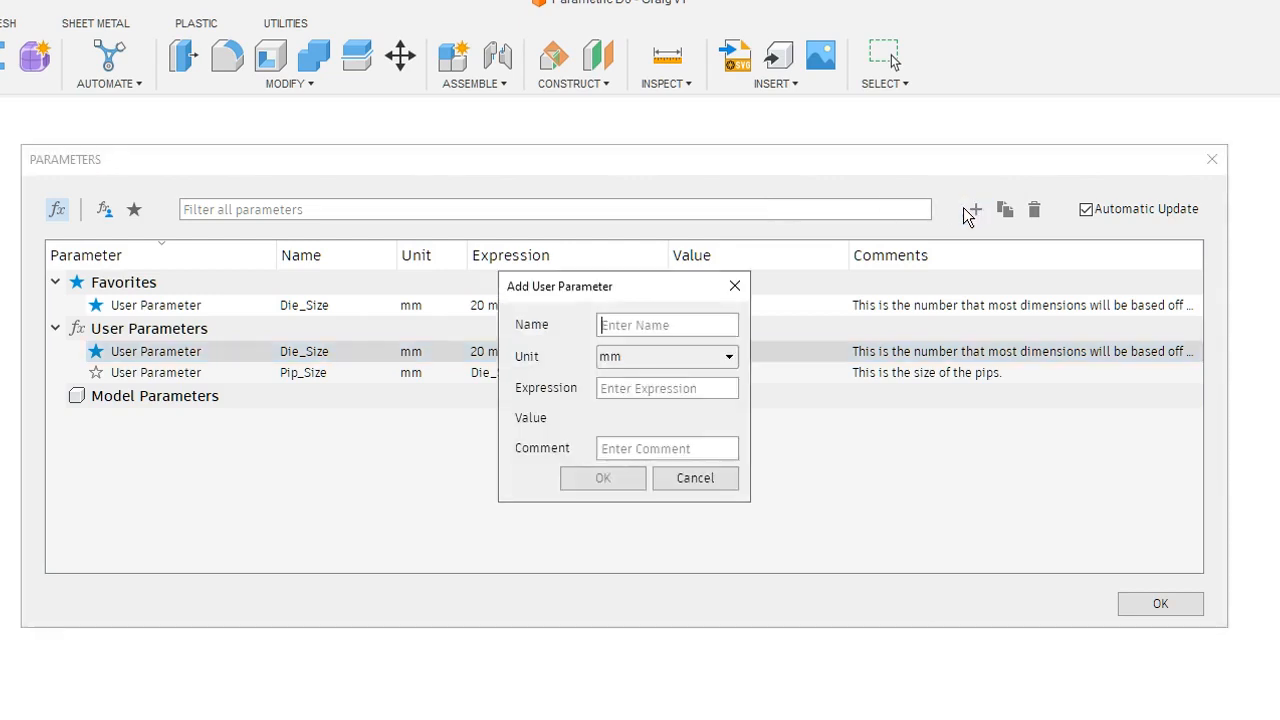
{"action": "type", "text": "Pip_Depth"}
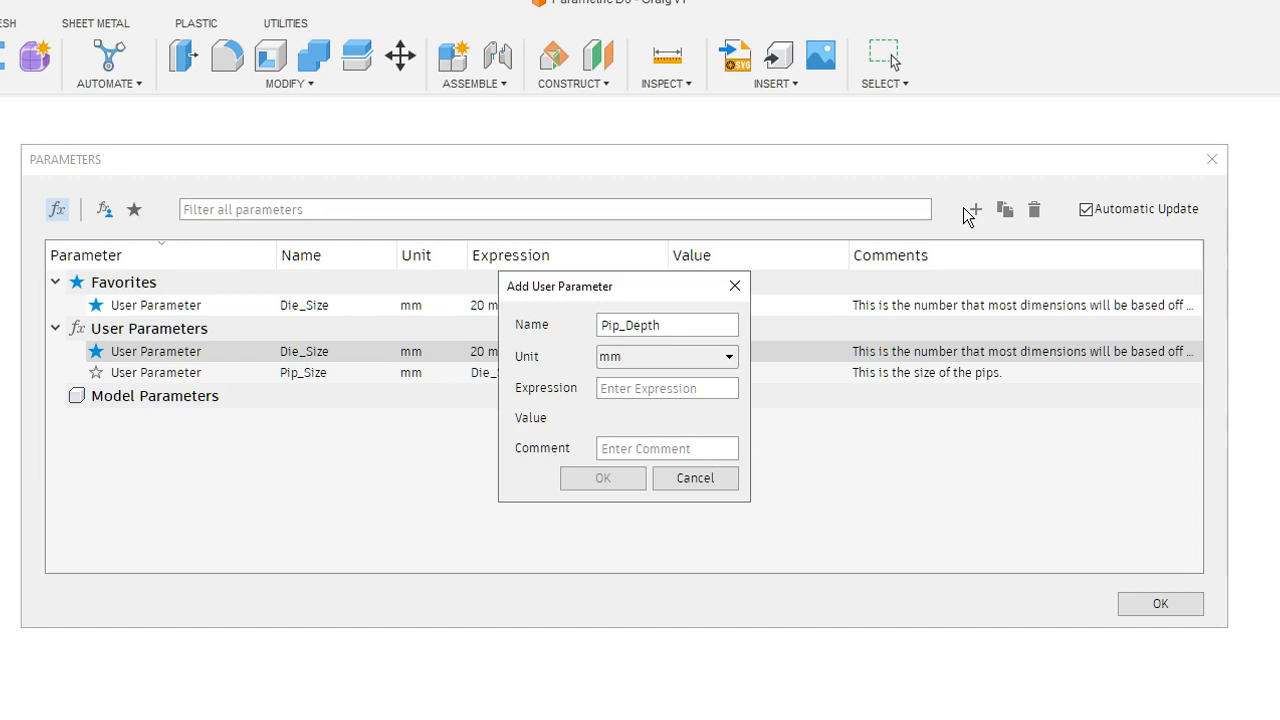
{"action": "type", "text": "-("}
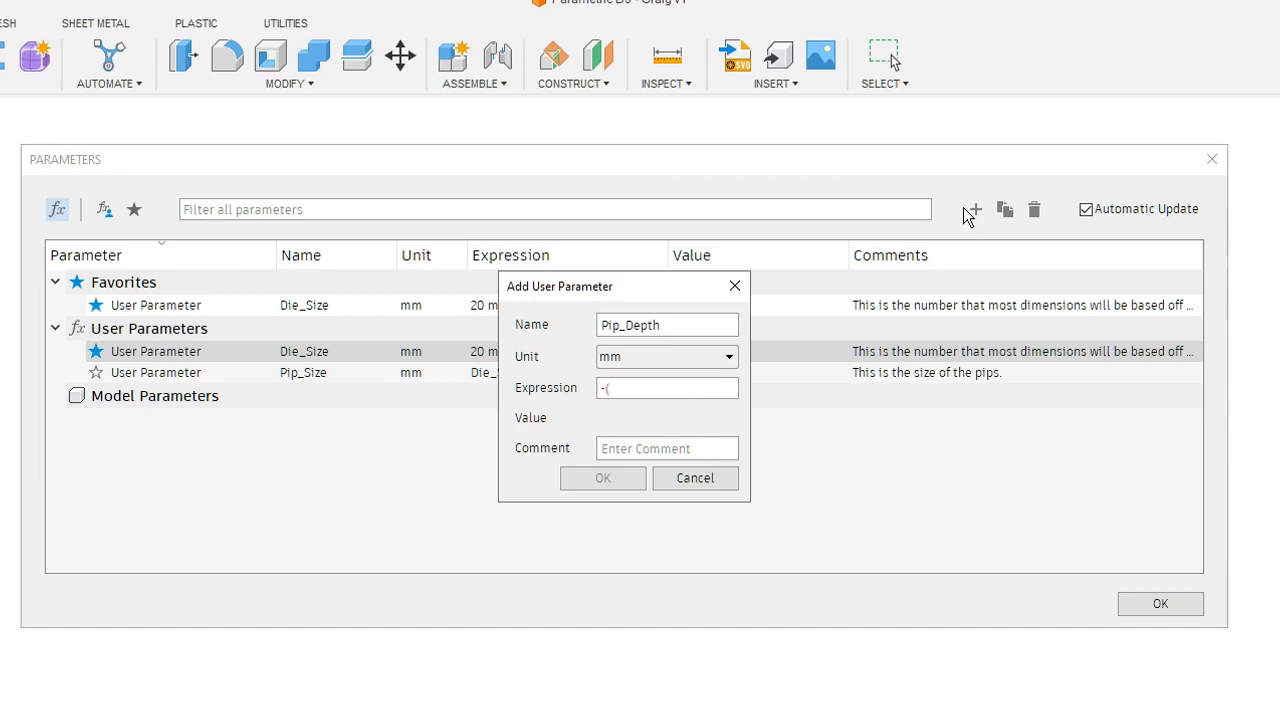
{"action": "type", "text": "D"}
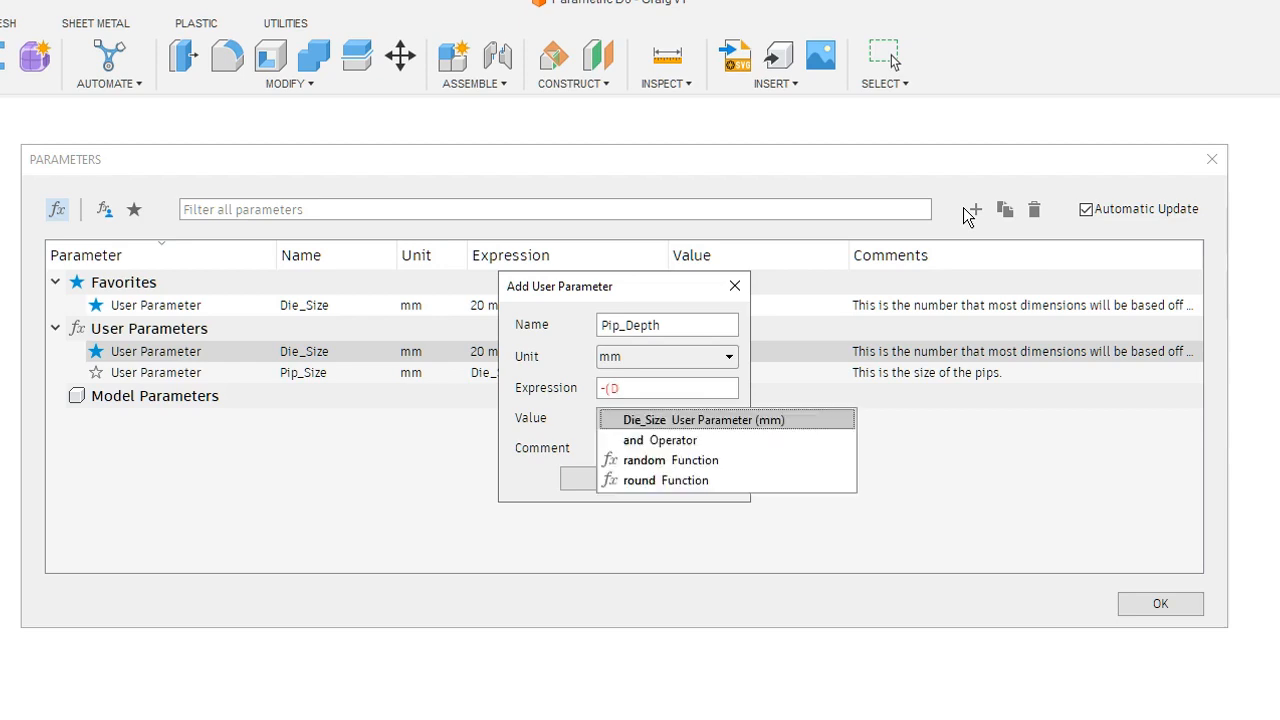
{"action": "key", "text": "Return"}
{"action": "type", "text": "/"}
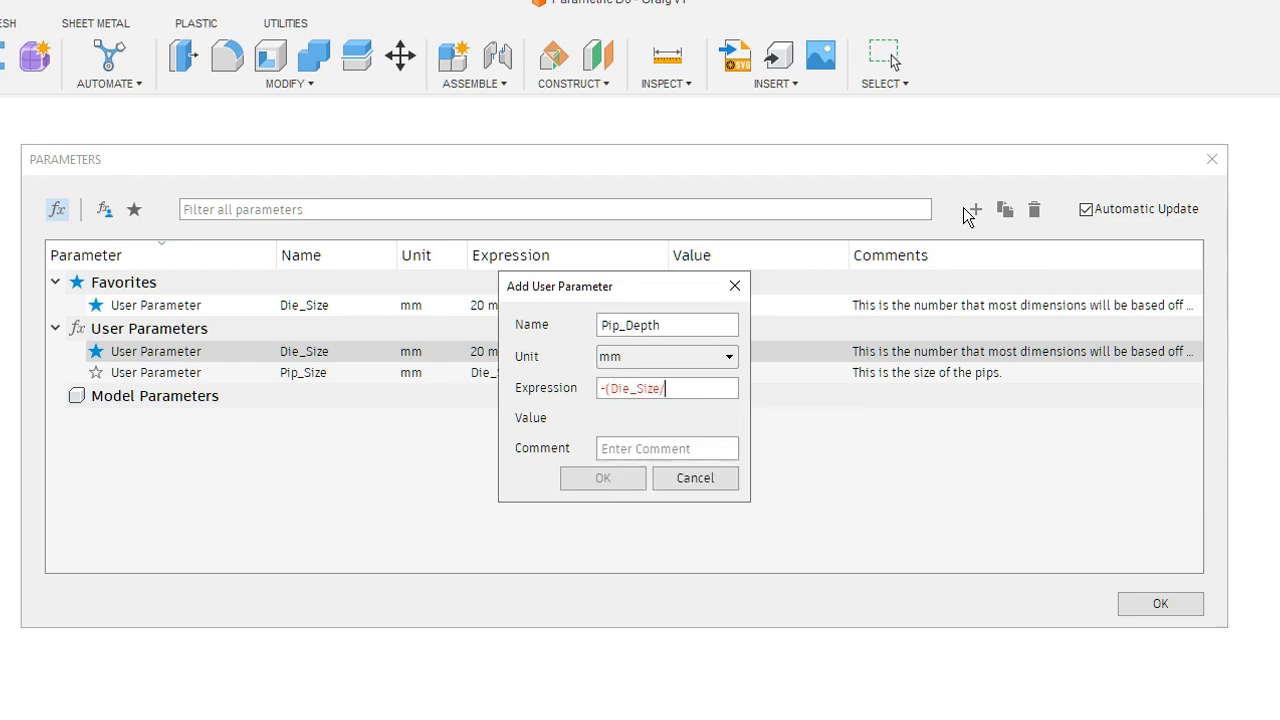
{"action": "type", "text": "5"}
{"action": "type", "text": ")"}
{"action": "type", "text": "This is the"}
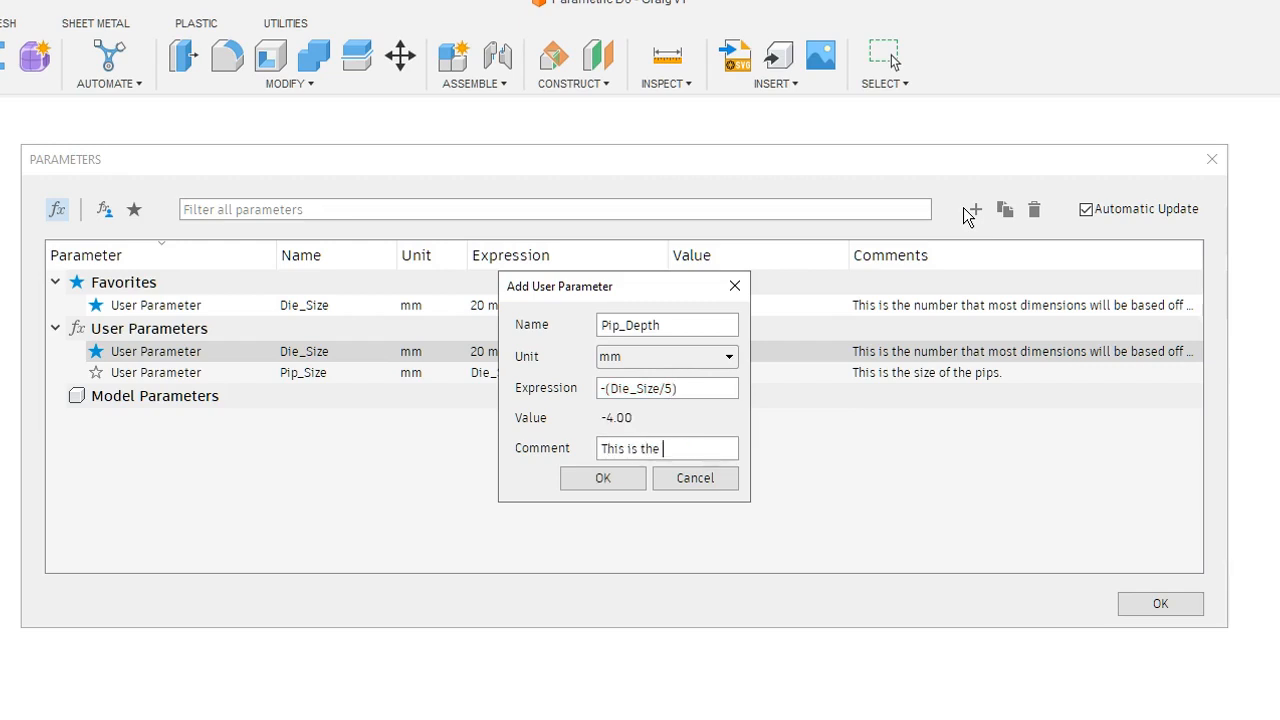
{"action": "type", "text": " depth of the pips."}
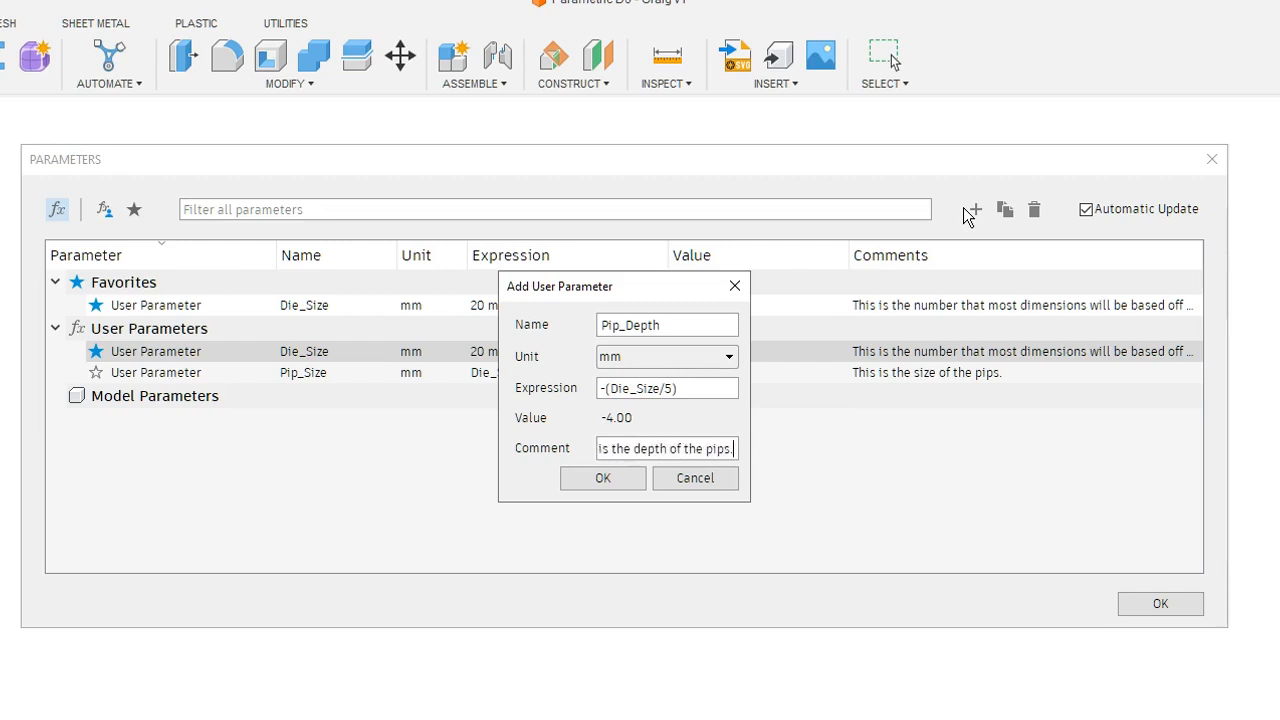
- Add the Pip_Depth parameter with the comment "This is the depth of the pips."
{"action": "key", "text": "Return"}
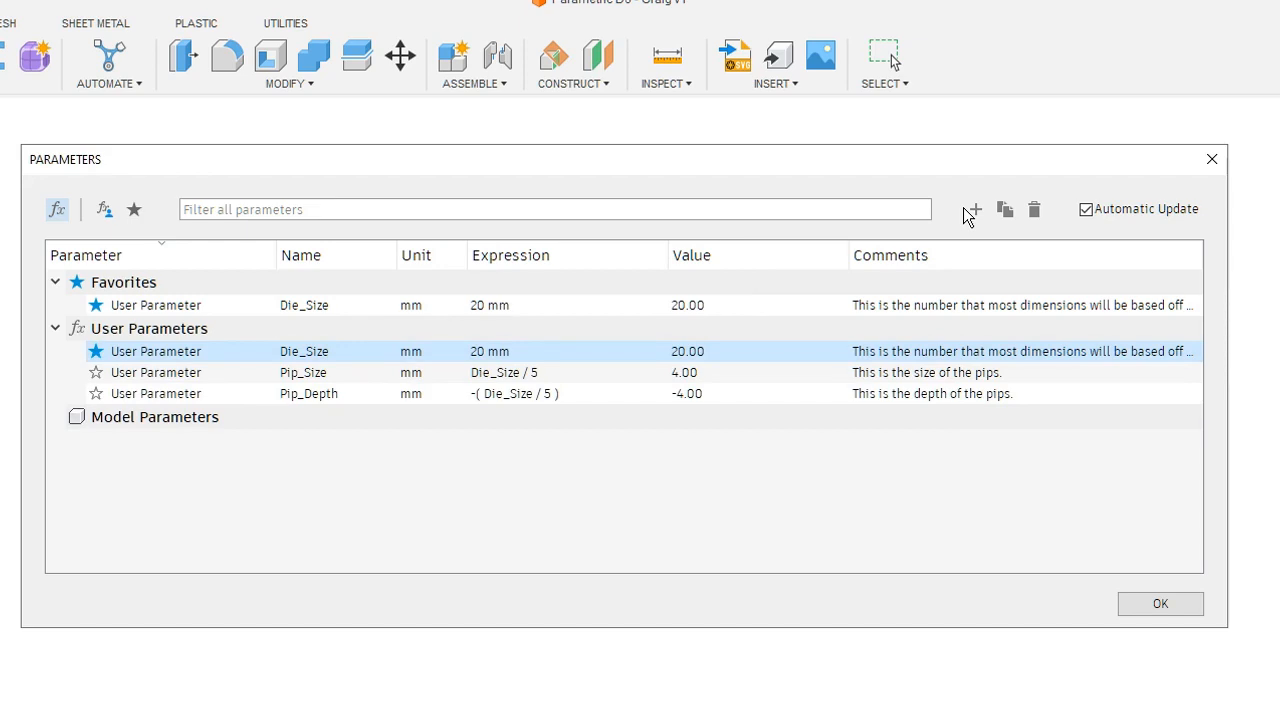
- Define a user parameter named Taper_Angle with the unit deg and the expression -45
{"action": "left_click", "coordinate": [976, 210]}
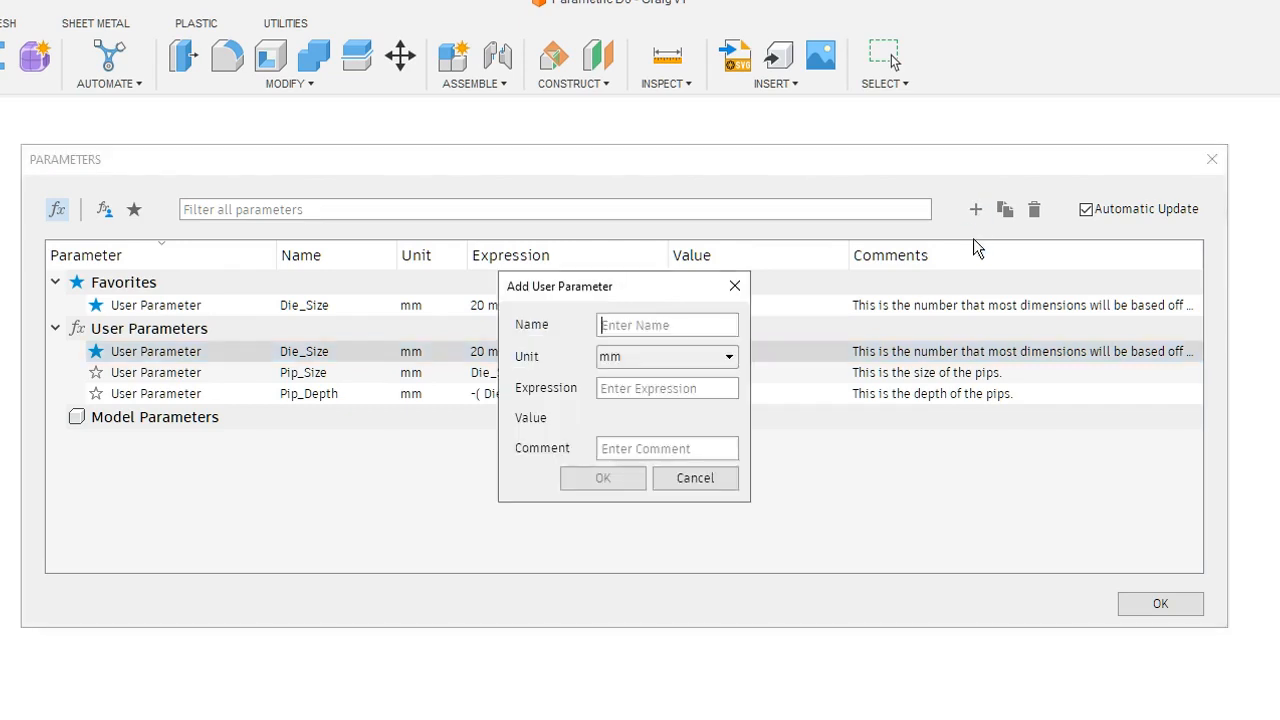
{"action": "type", "text": "Taper_Angle"}
{"action": "left_click", "coordinate": [729, 356]}
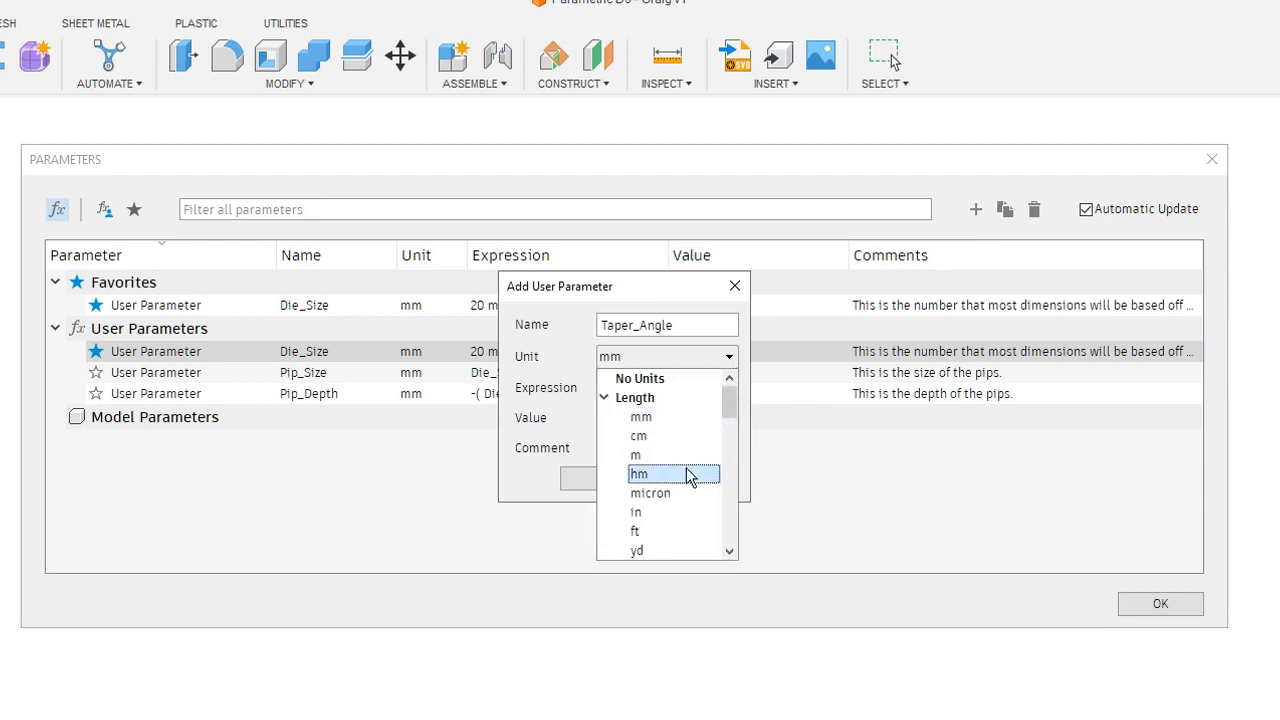
{"action": "scroll", "coordinate": [688, 478], "scroll_direction": "down", "scroll_amount": 2}
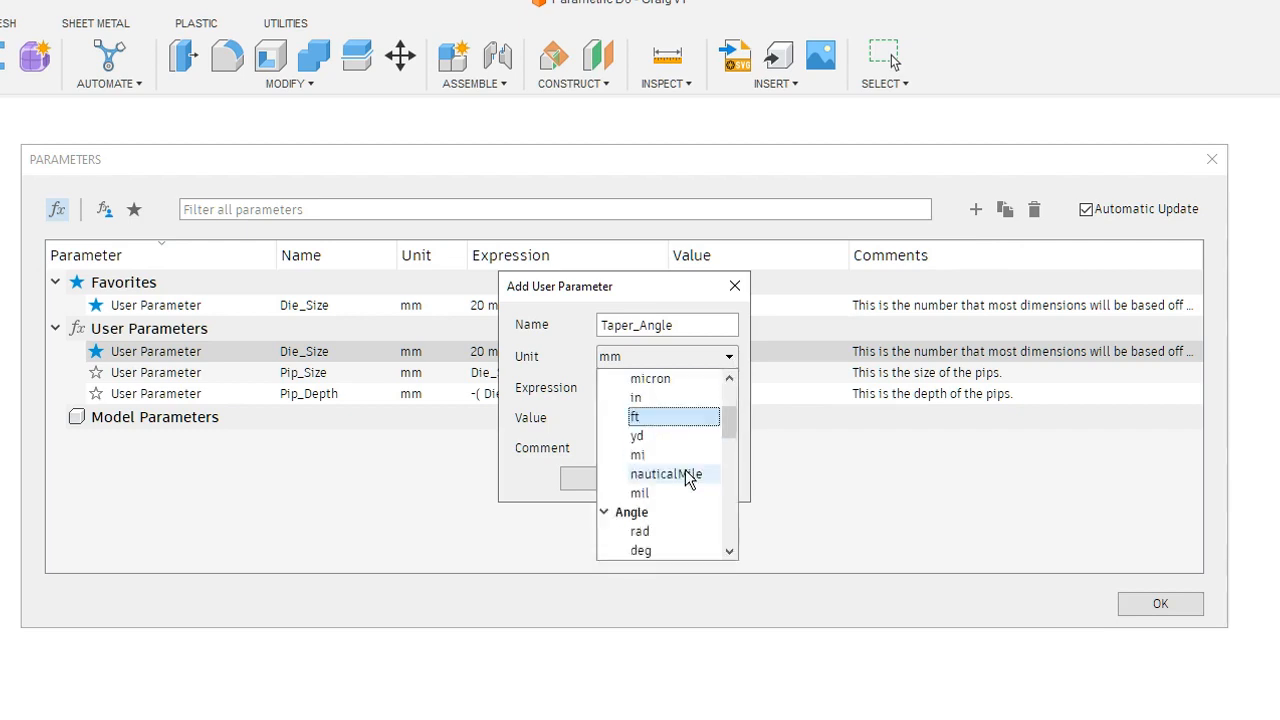
{"action": "left_click", "coordinate": [662, 550]}
{"action": "left_click", "coordinate": [661, 389]}
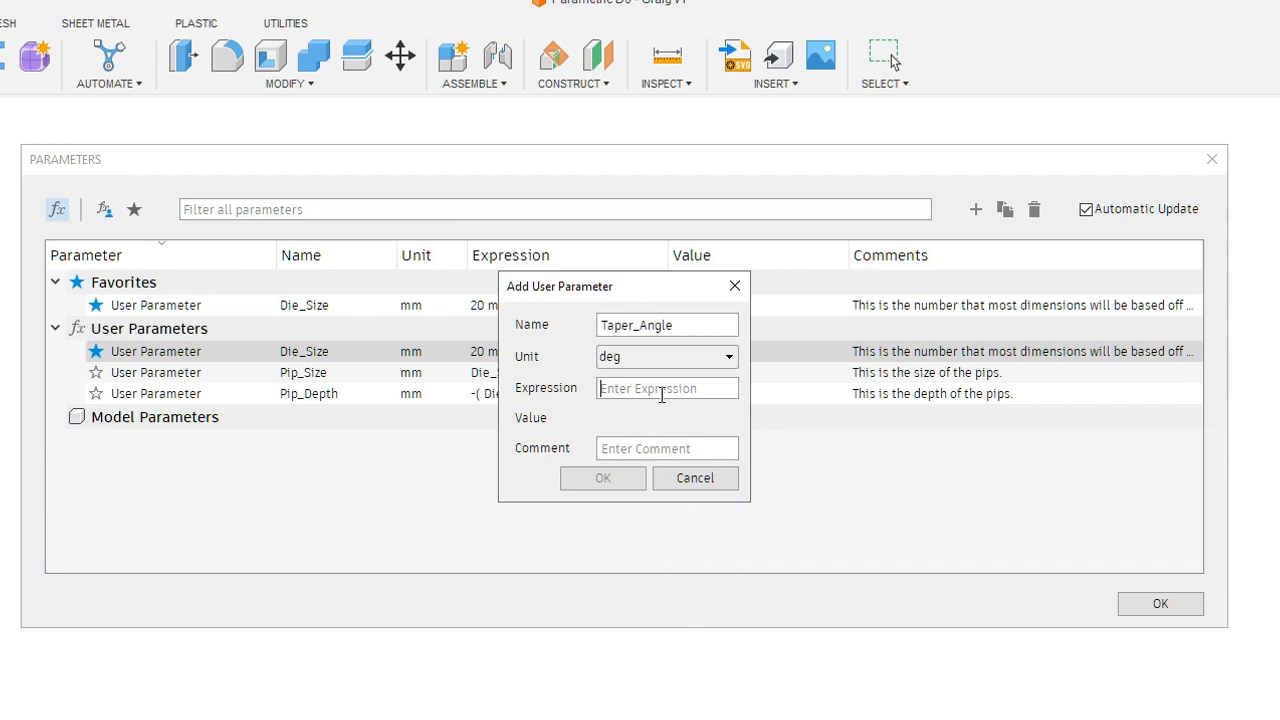
{"action": "type", "text": "-45"}
- Add the Taper_Angle parameter with the comment "This is the inside angle of the pips." and mark it as a favorite
{"action": "left_click", "coordinate": [622, 440]}
{"action": "type", "text": "This is the ins"}
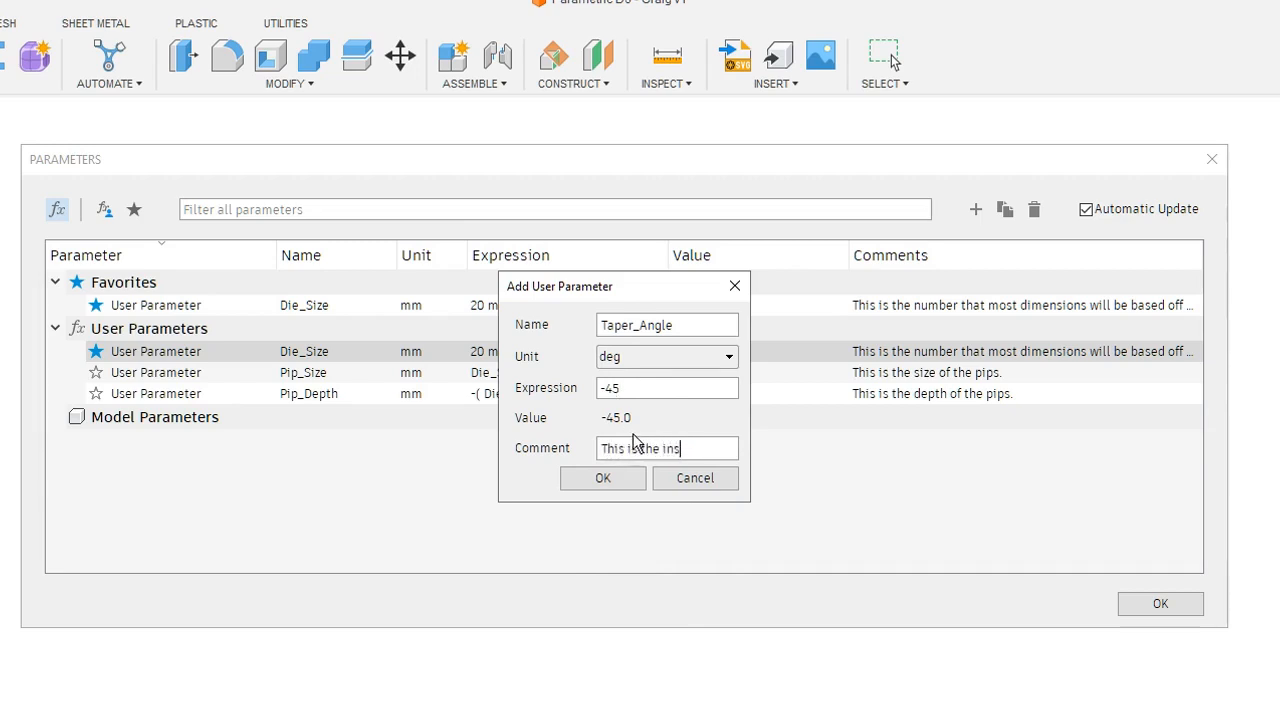
{"action": "type", "text": "ide angle of the pips."}
{"action": "left_click", "coordinate": [592, 480]}
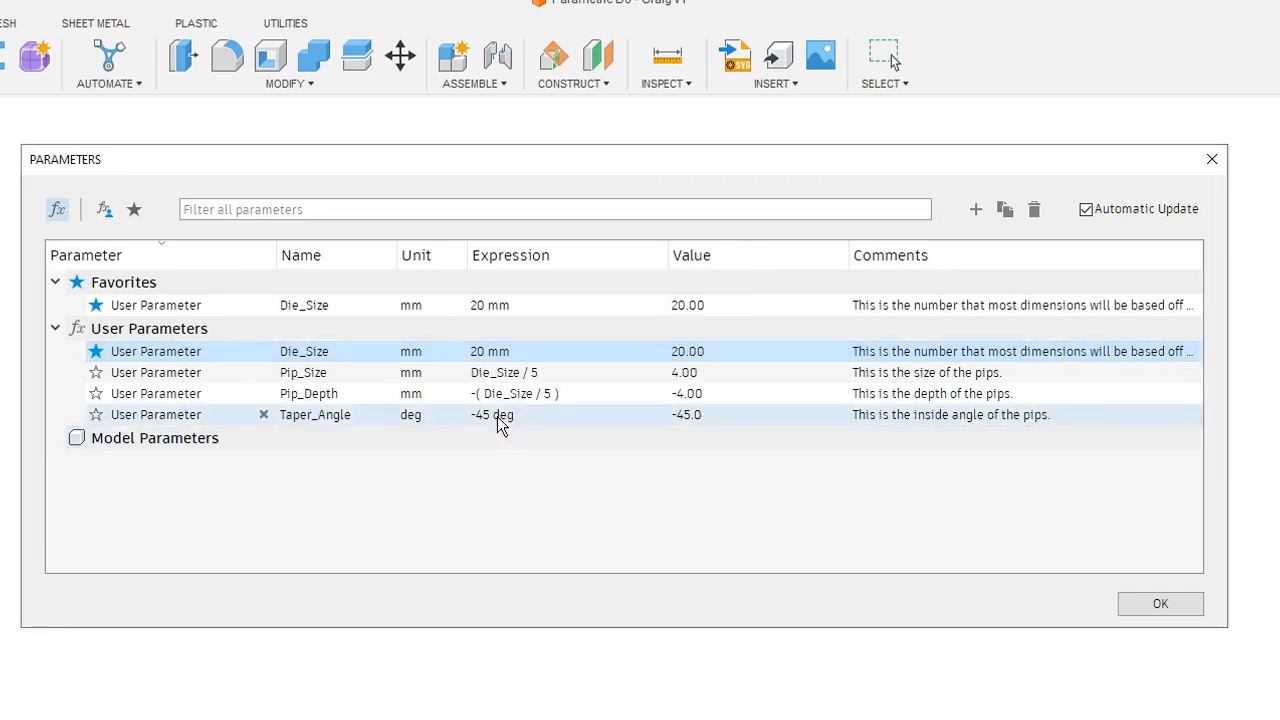
{"action": "left_click", "coordinate": [96, 414]}
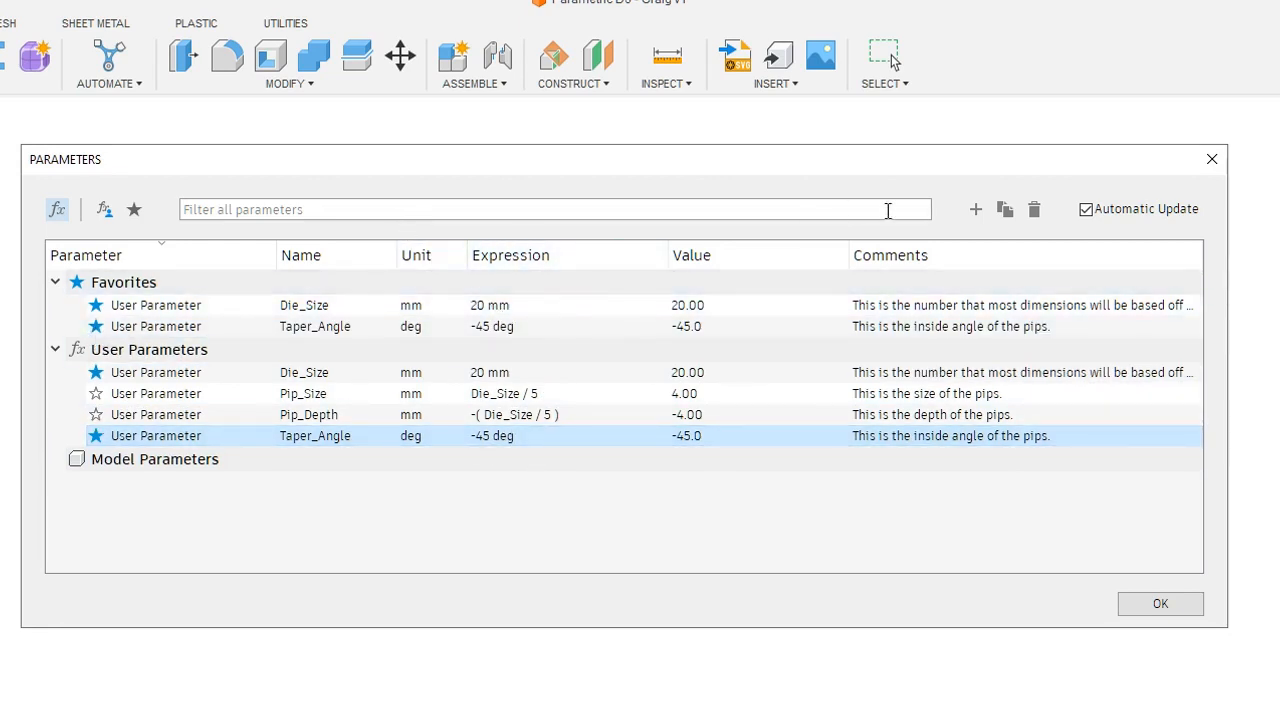
- Define a user parameter named Edge_Fillet in mm with the expression Die_Size/20
{"action": "left_click", "coordinate": [976, 213]}
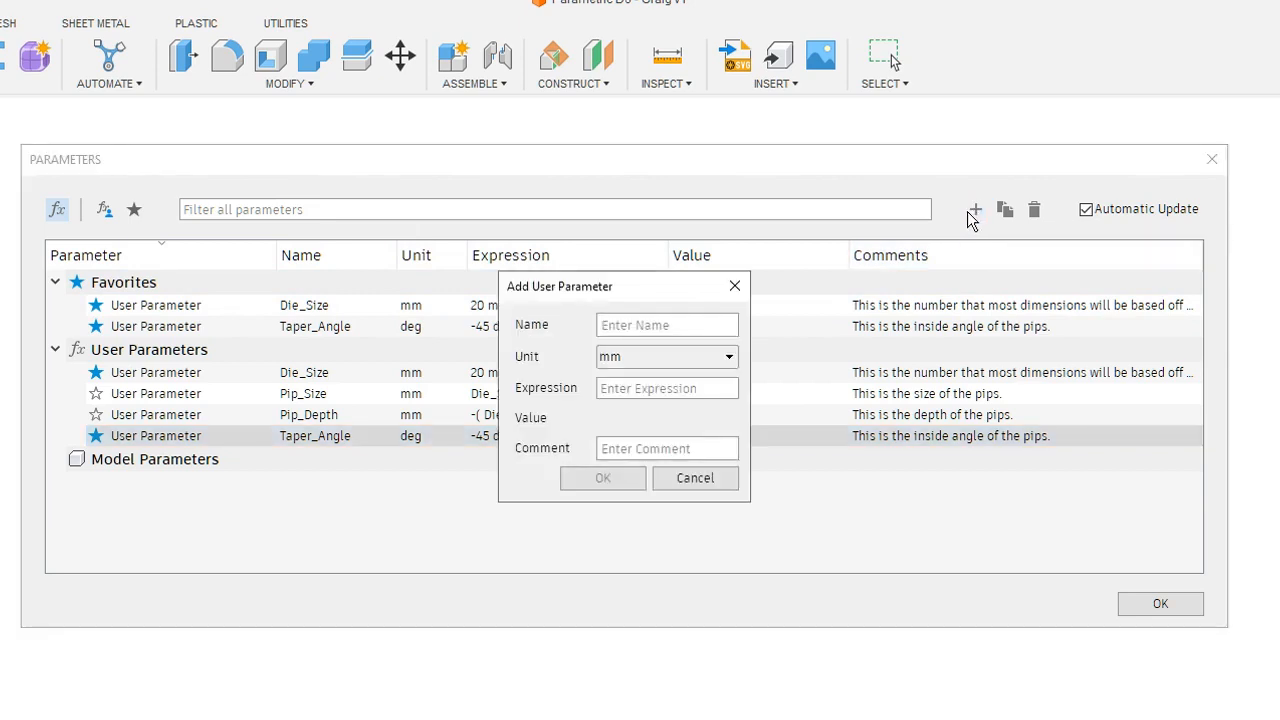
{"action": "type", "text": "Filler"}
{"action": "key", "text": "BackSpace"}
{"action": "key", "text": "BackSpace"}
{"action": "key", "text": "BackSpace"}
{"action": "key", "text": "BackSpace"}
{"action": "key", "text": "BackSpace"}
{"action": "key", "text": "BackSpace"}
{"action": "type", "text": "Edge_Fille"}
{"action": "left_click", "coordinate": [706, 380]}
{"action": "type", "text": "Die"}
{"action": "key", "text": "Return"}
{"action": "type", "text": "/20"}
- Add the Edge_Fillet parameter with the comment "This is the edge fillet for the die." and close the parameters dialog
{"action": "key", "text": "Tab"}
{"action": "type", "text": "T"}
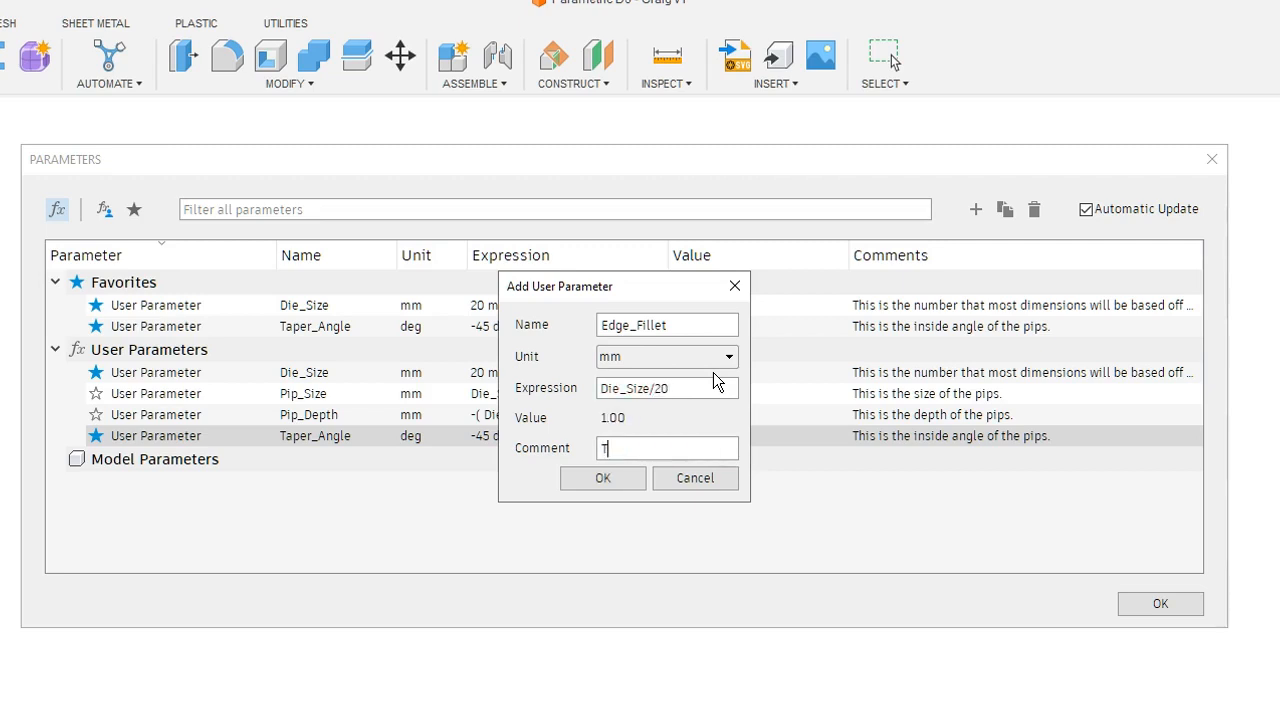
{"action": "type", "text": "his is the edge fillet"}
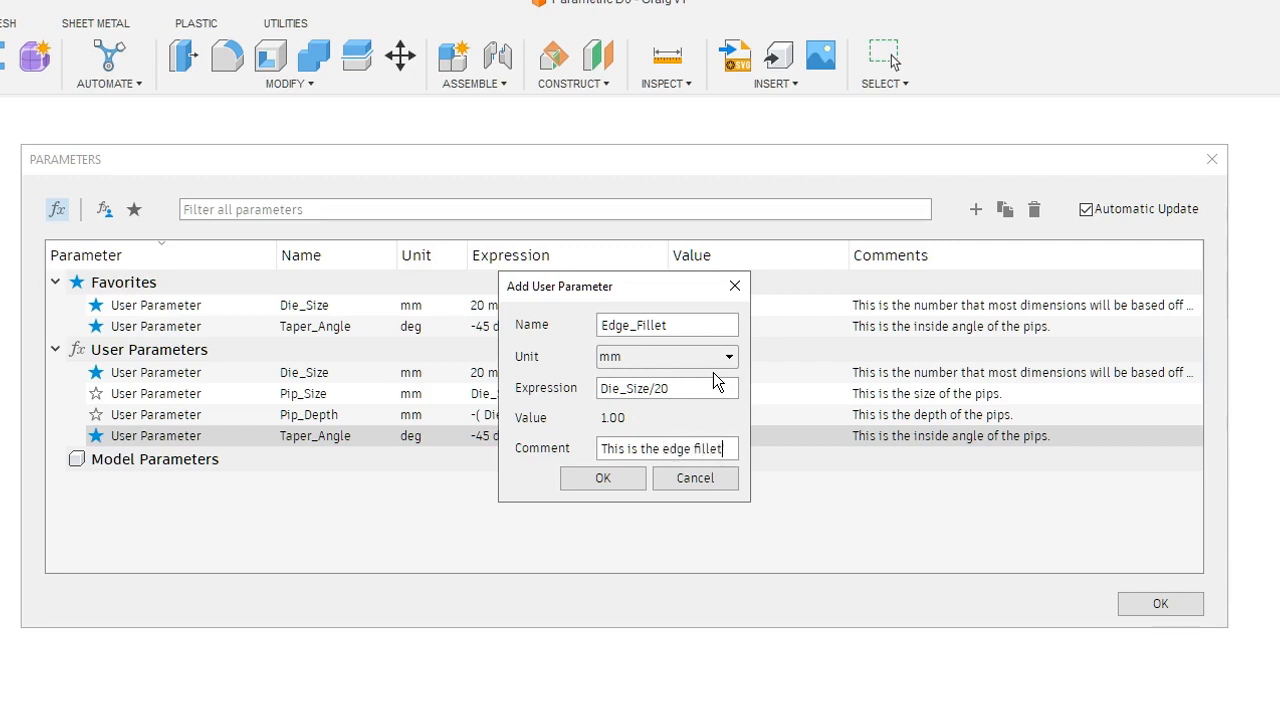
{"action": "type", "text": " for the die."}
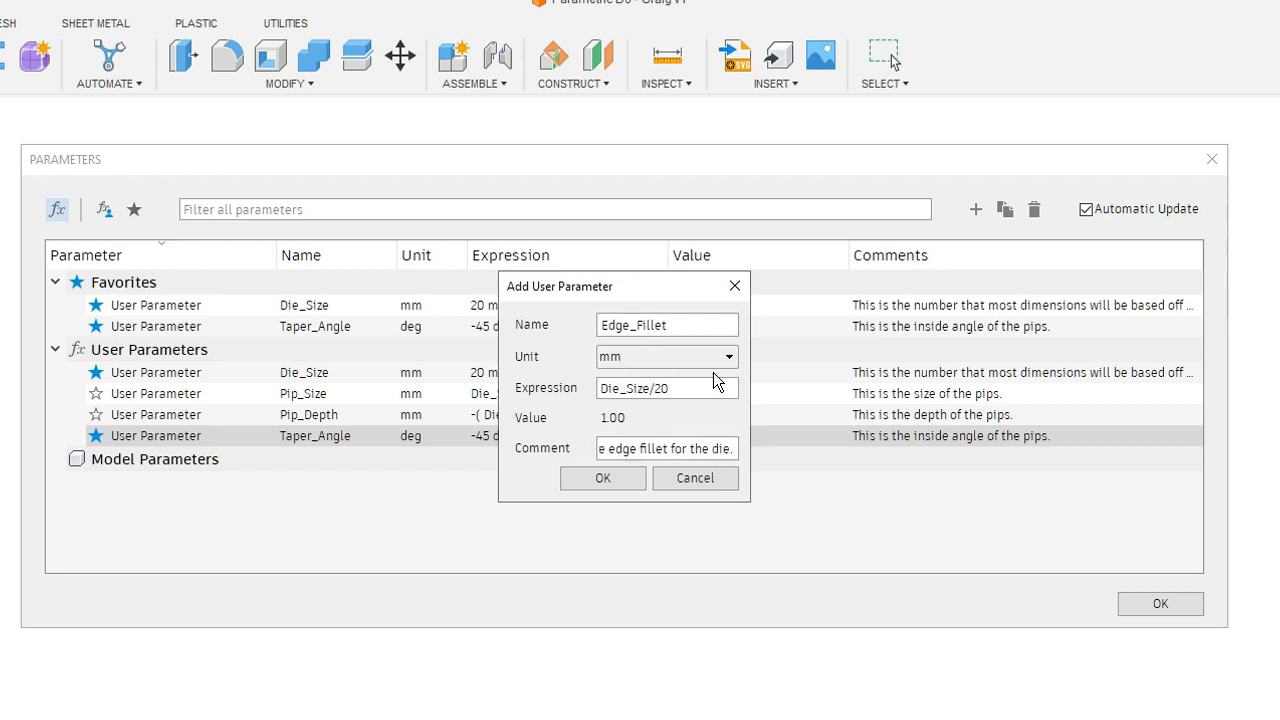
{"action": "key", "text": "Return"}
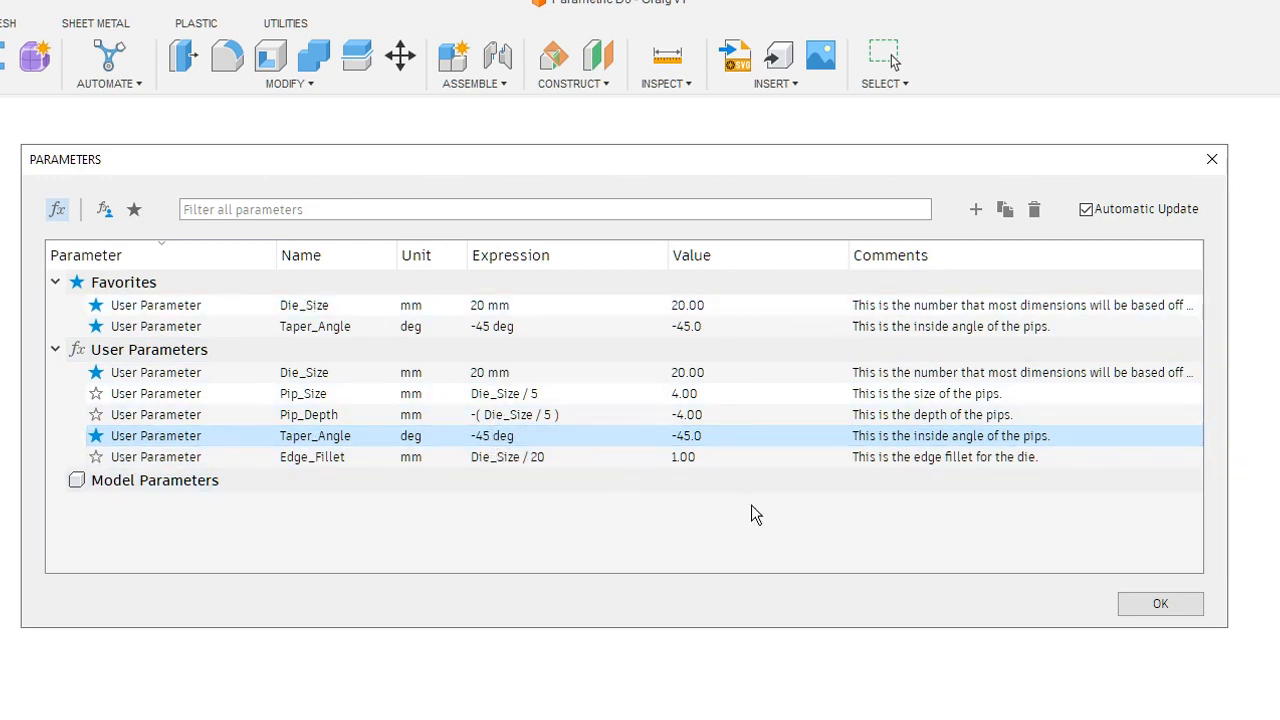
{"action": "left_click", "coordinate": [1172, 604]}
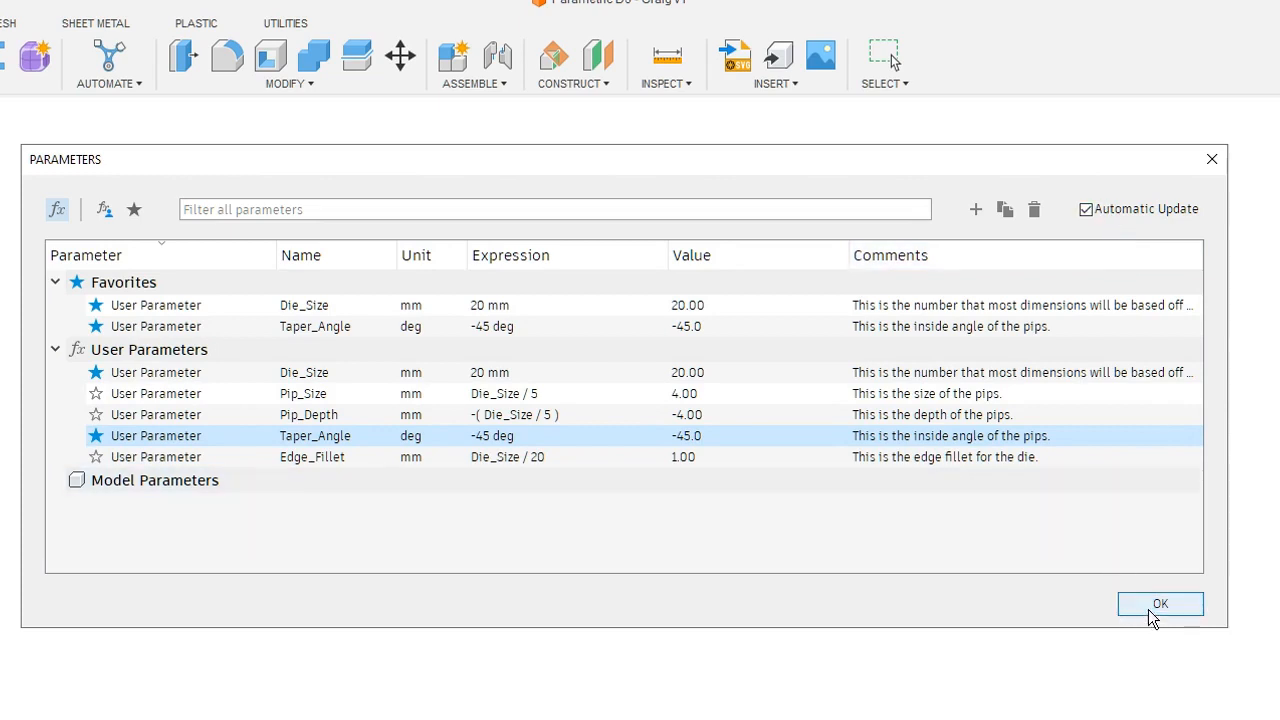
{"action": "left_click", "coordinate": [1157, 608]}
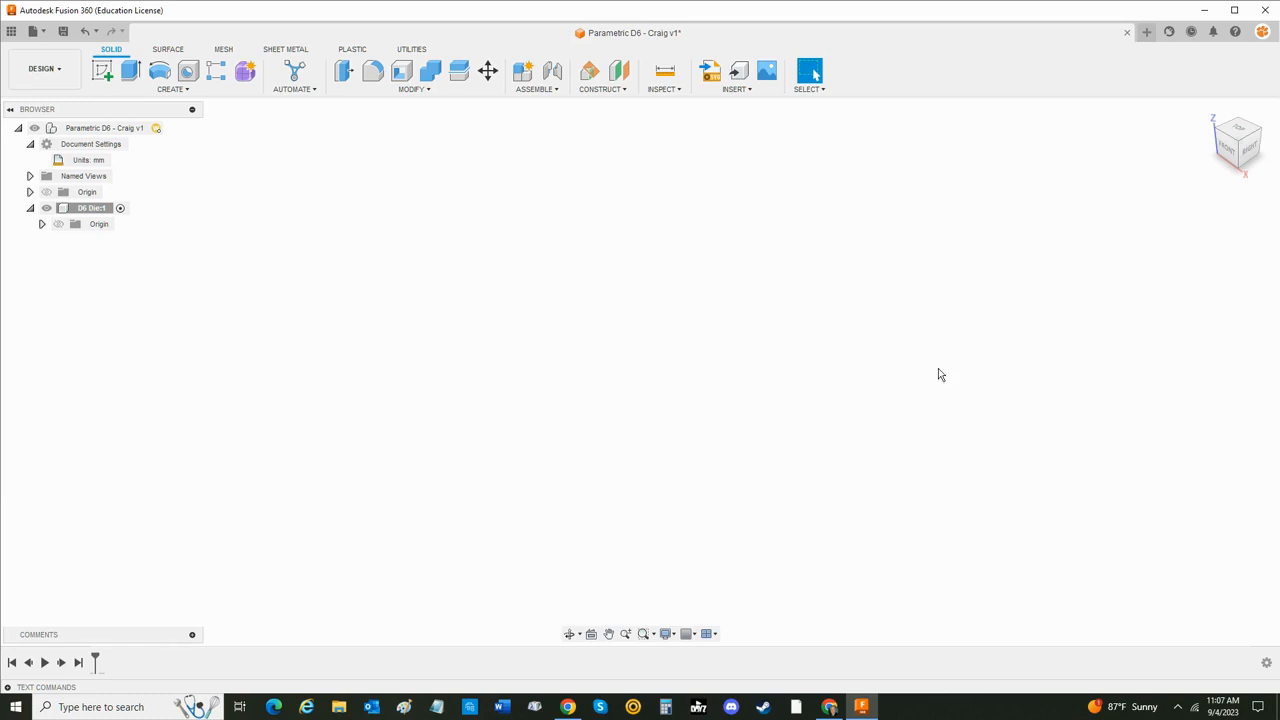
- Start a new sketch on the XY origin plane of the D6 Die component
{"action": "left_click", "coordinate": [92, 208]}
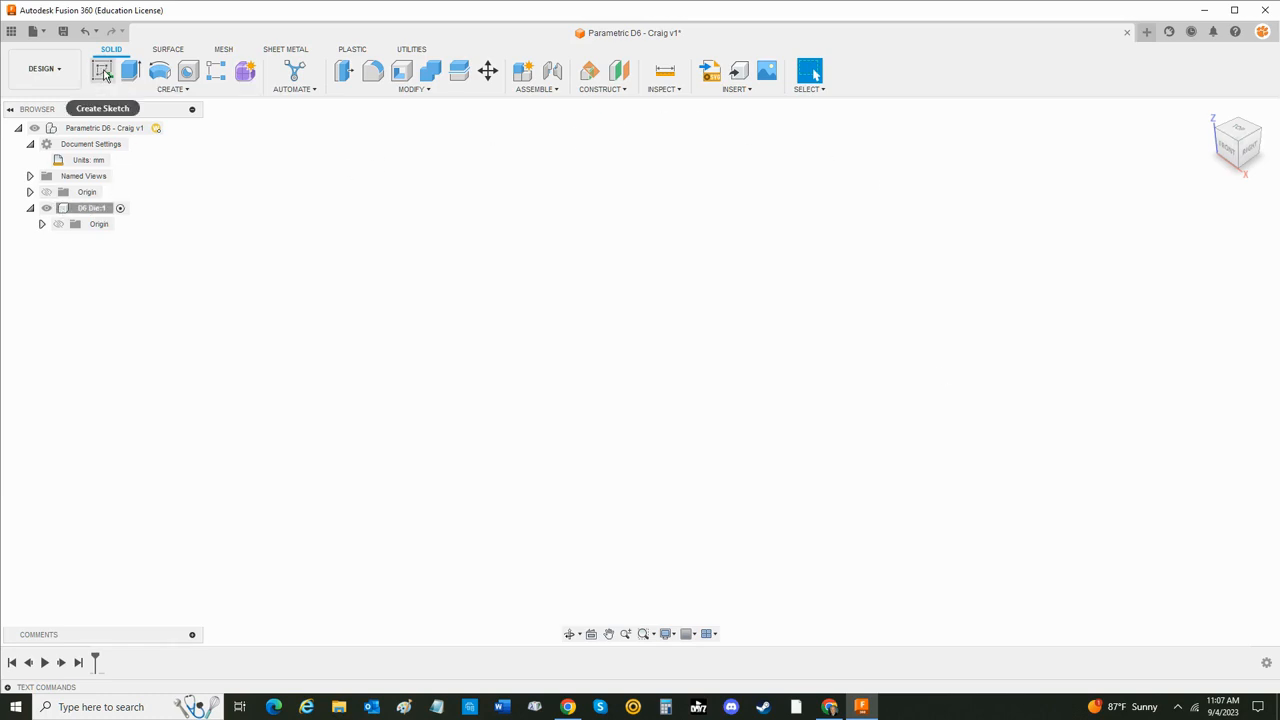
{"action": "left_click", "coordinate": [172, 89]}
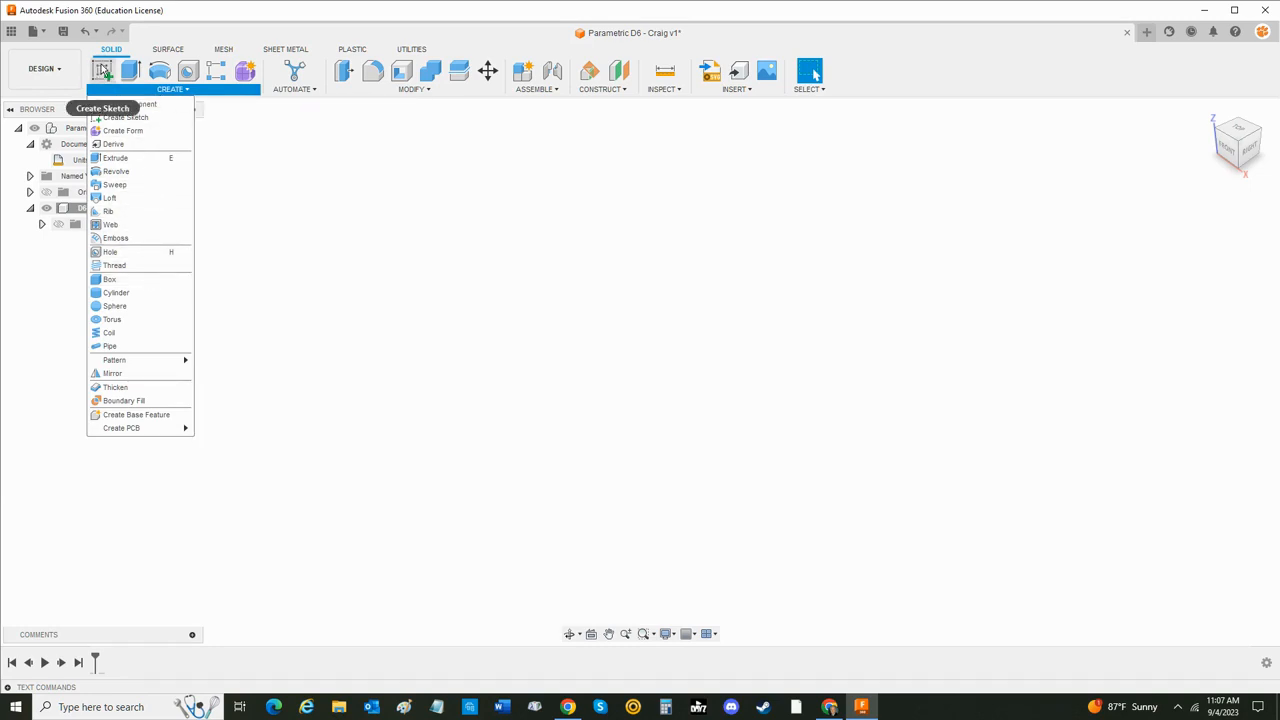
{"action": "left_click", "coordinate": [102, 70]}
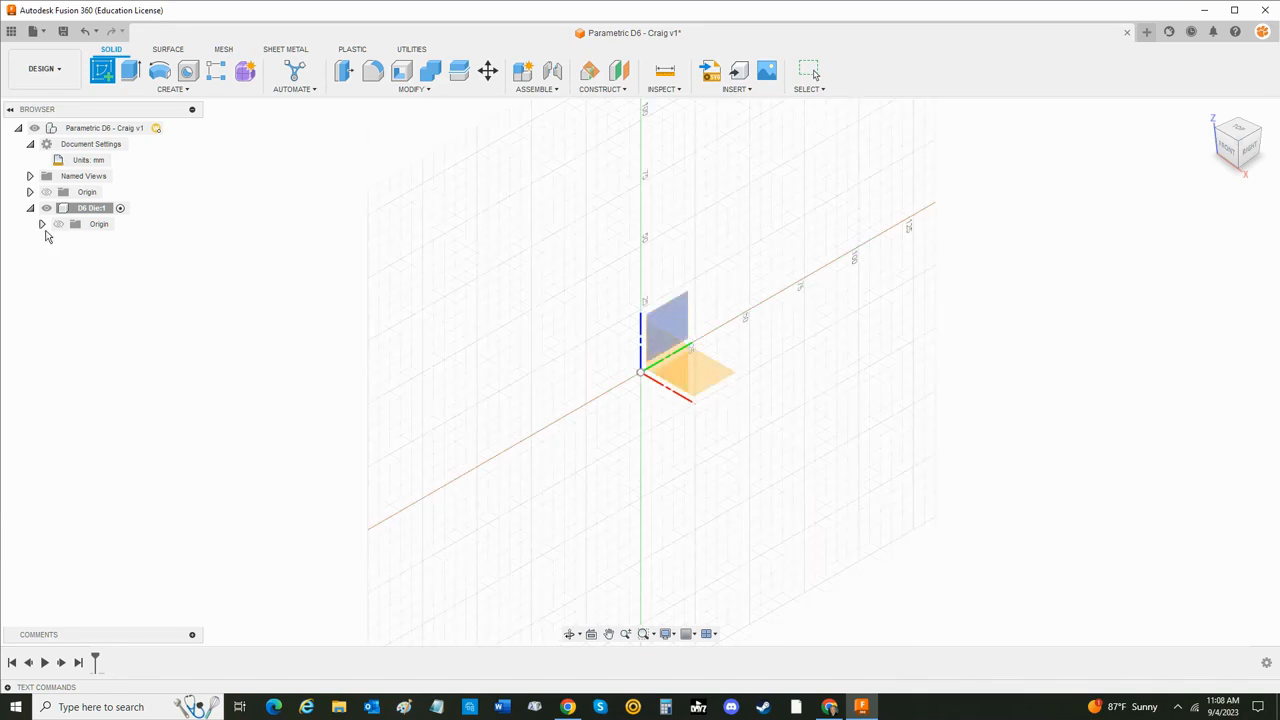
{"action": "left_click", "coordinate": [42, 224]}
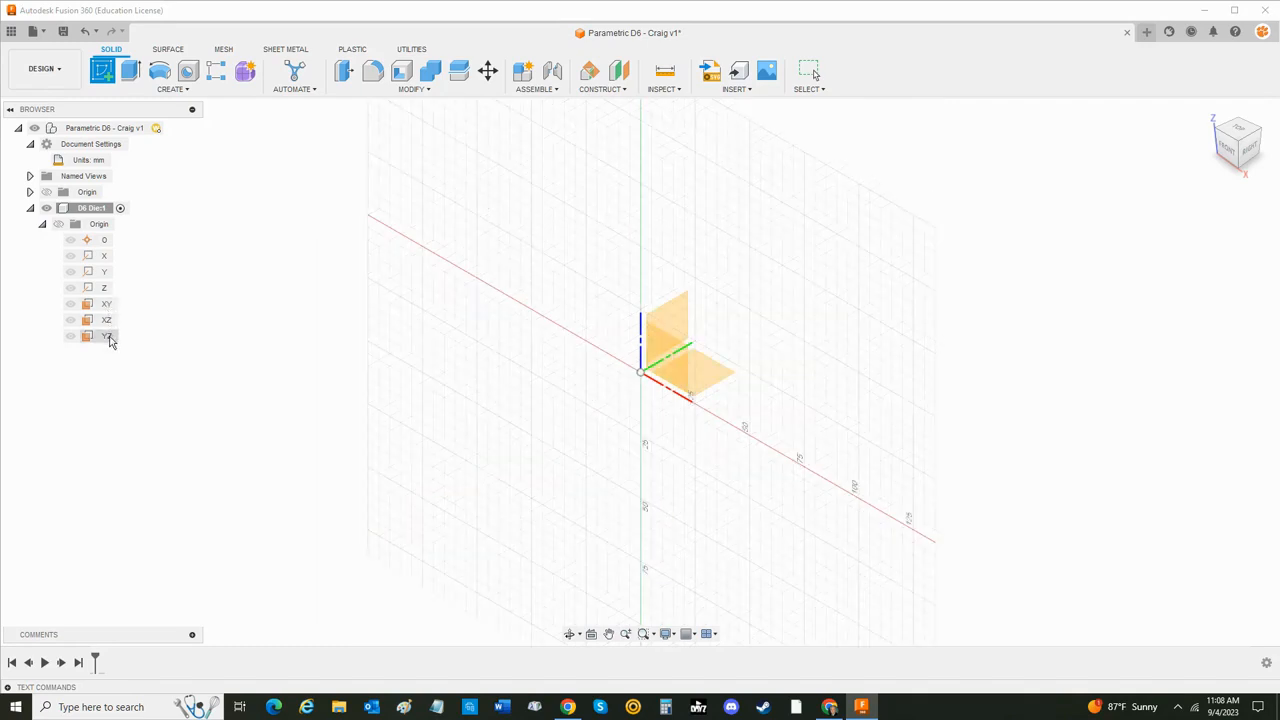
{"action": "left_click", "coordinate": [106, 305]}
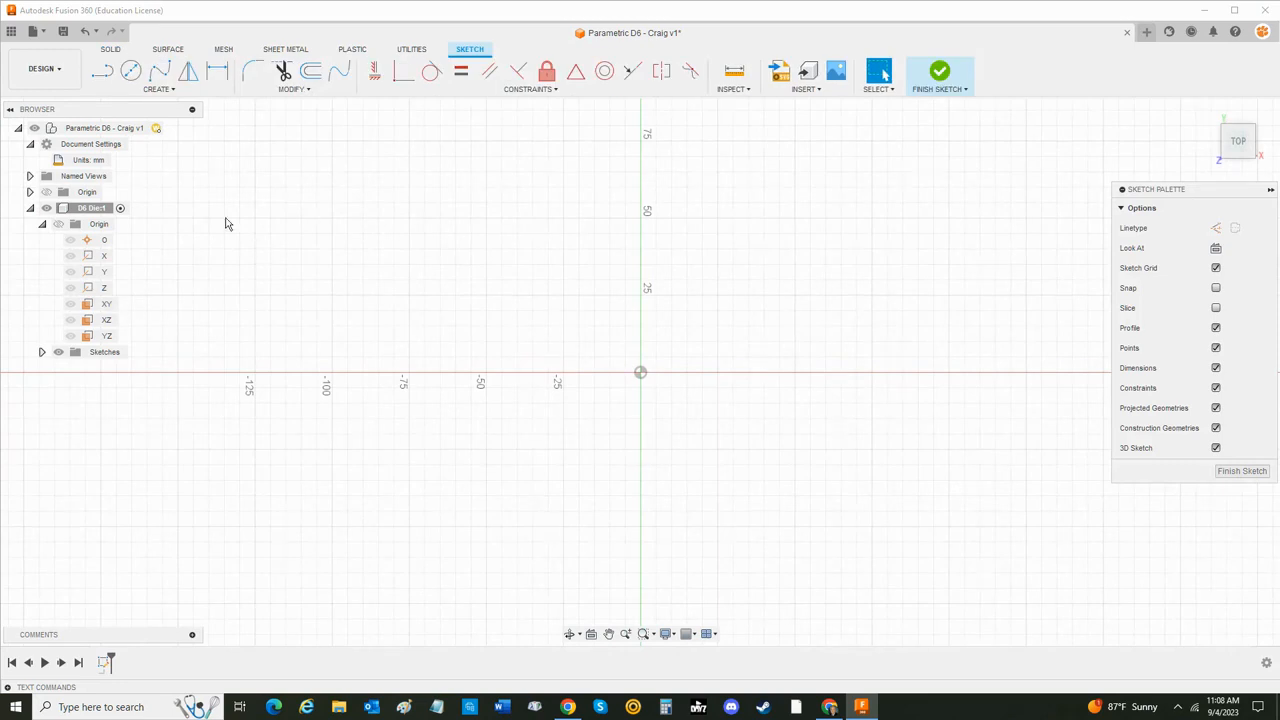
- Draw a 2-point rectangle from the origin with both width and height set to Die_Size, and finish the sketch
{"action": "left_click", "coordinate": [160, 89]}
{"action": "mouse_move", "coordinate": [172, 118]}
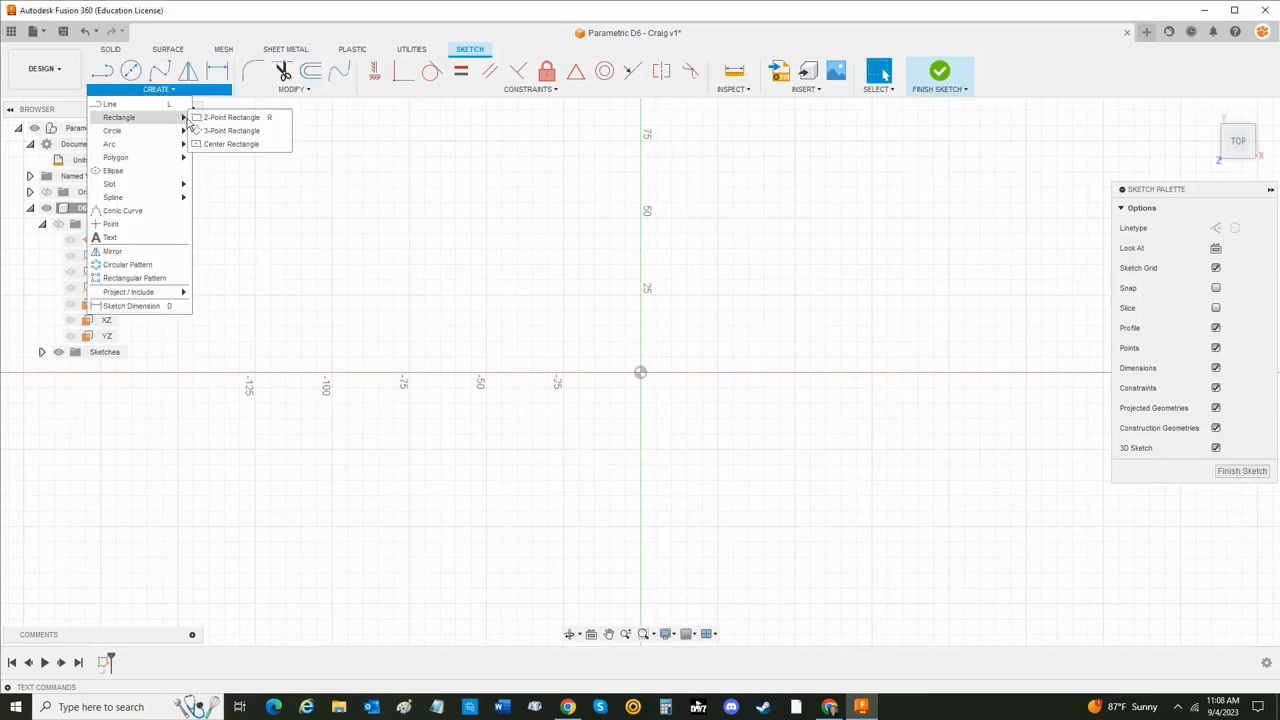
{"action": "left_click", "coordinate": [229, 118]}
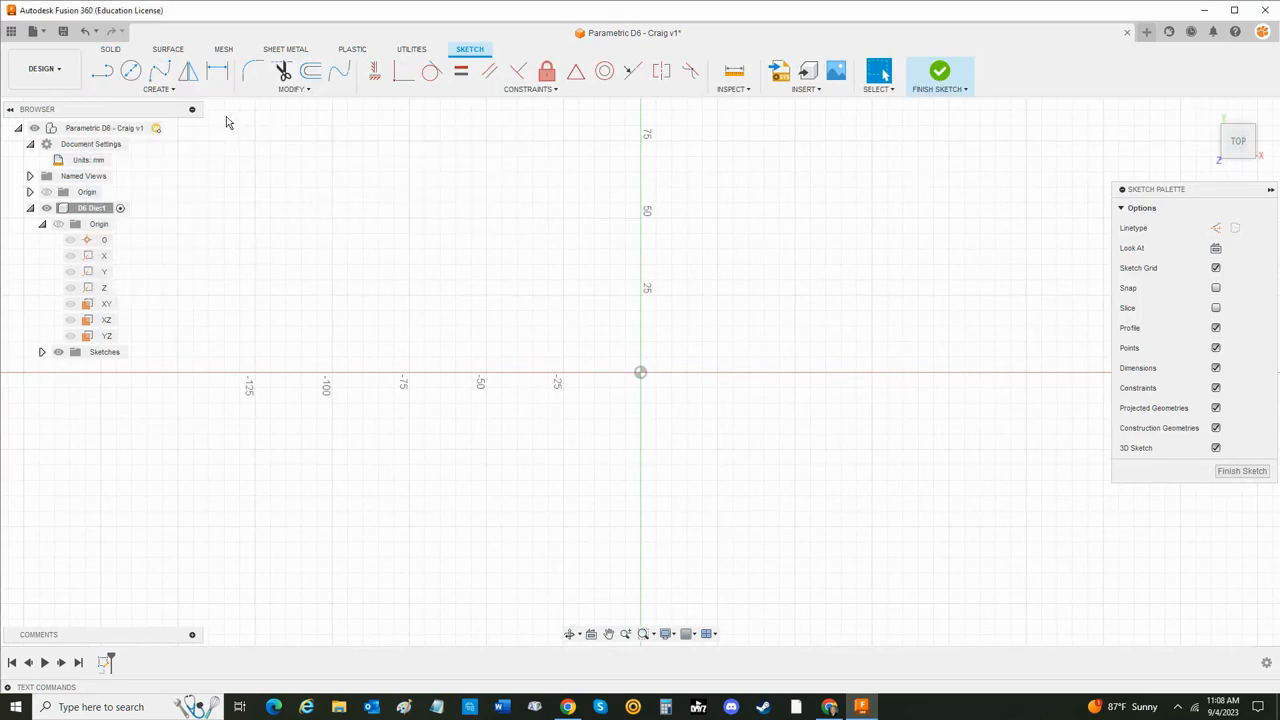
{"action": "left_click", "coordinate": [641, 373]}
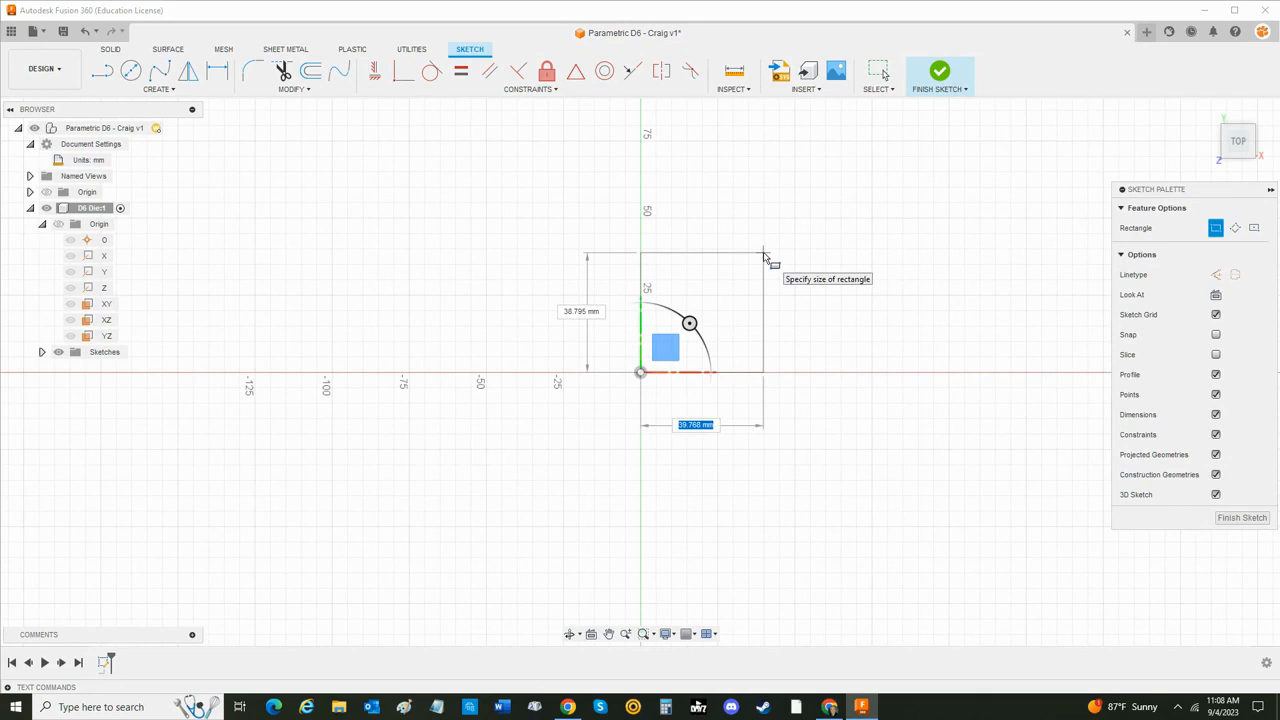
{"action": "type", "text": "Di"}
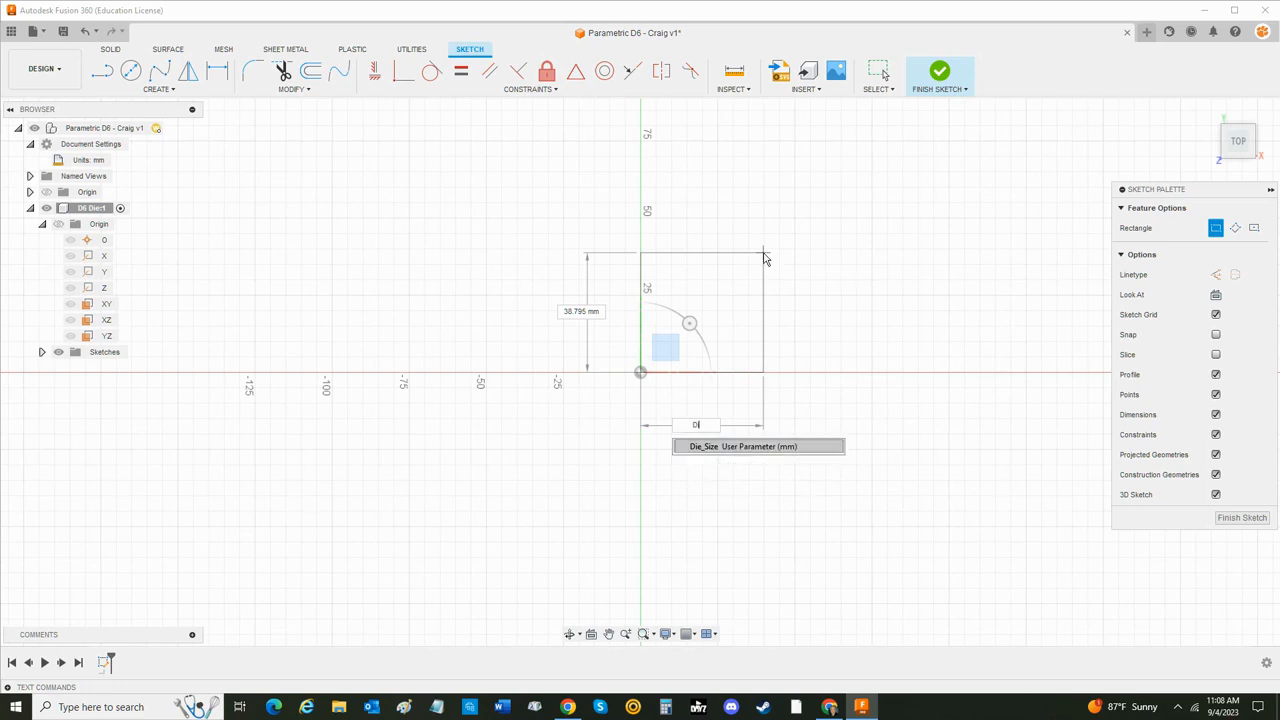
{"action": "key", "text": "Return"}
{"action": "key", "text": "Tab"}
{"action": "type", "text": "Die"}
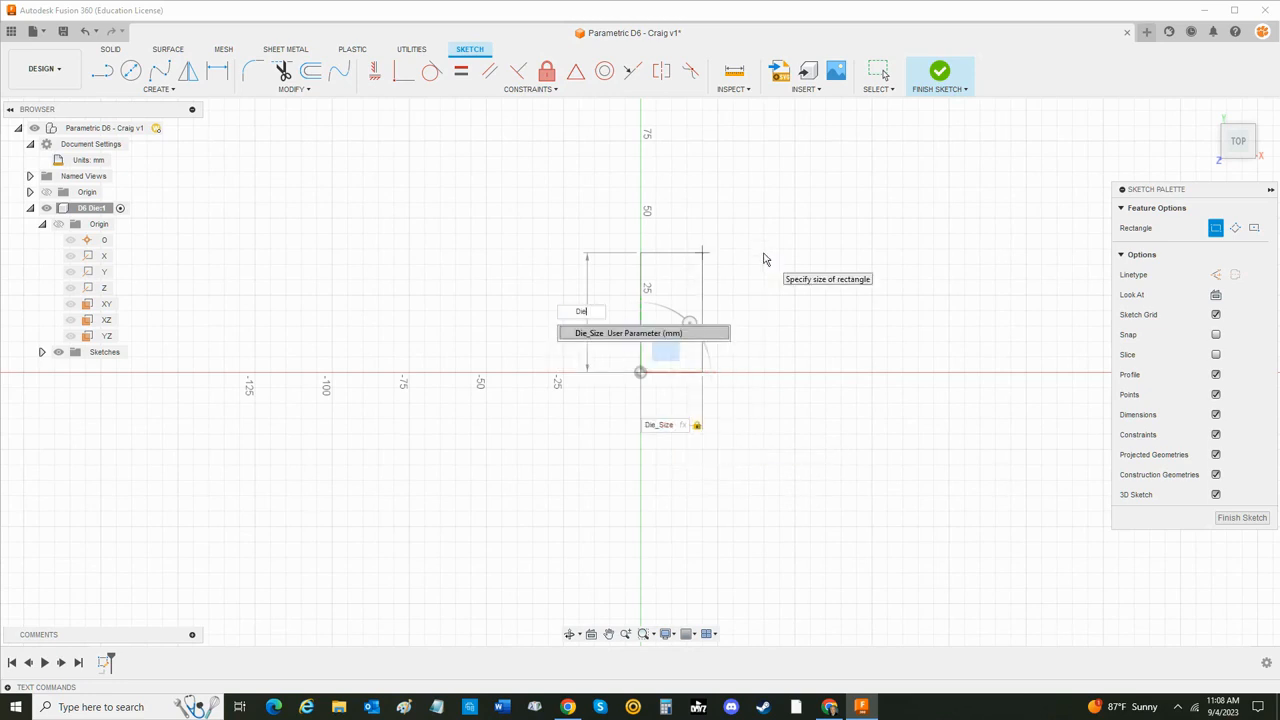
{"action": "key", "text": "Return"}
{"action": "key", "text": "Tab"}
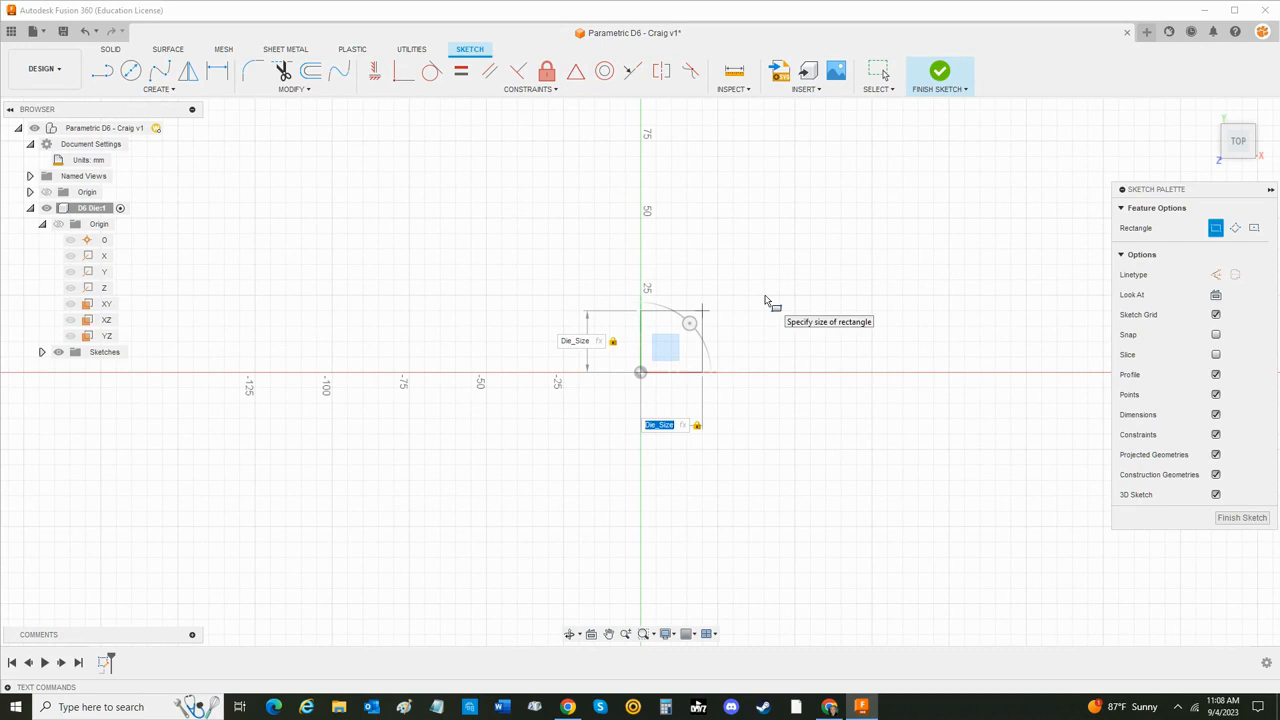
{"action": "key", "text": "Return"}
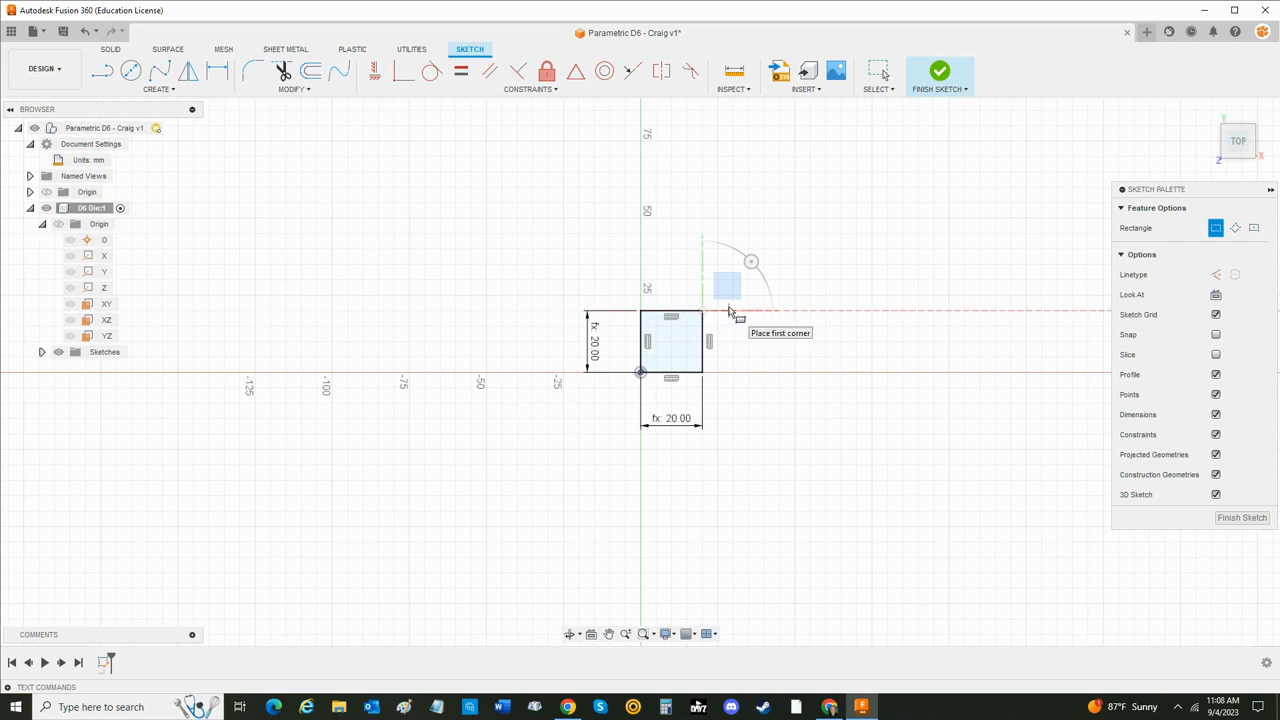
{"action": "left_click", "coordinate": [940, 72]}
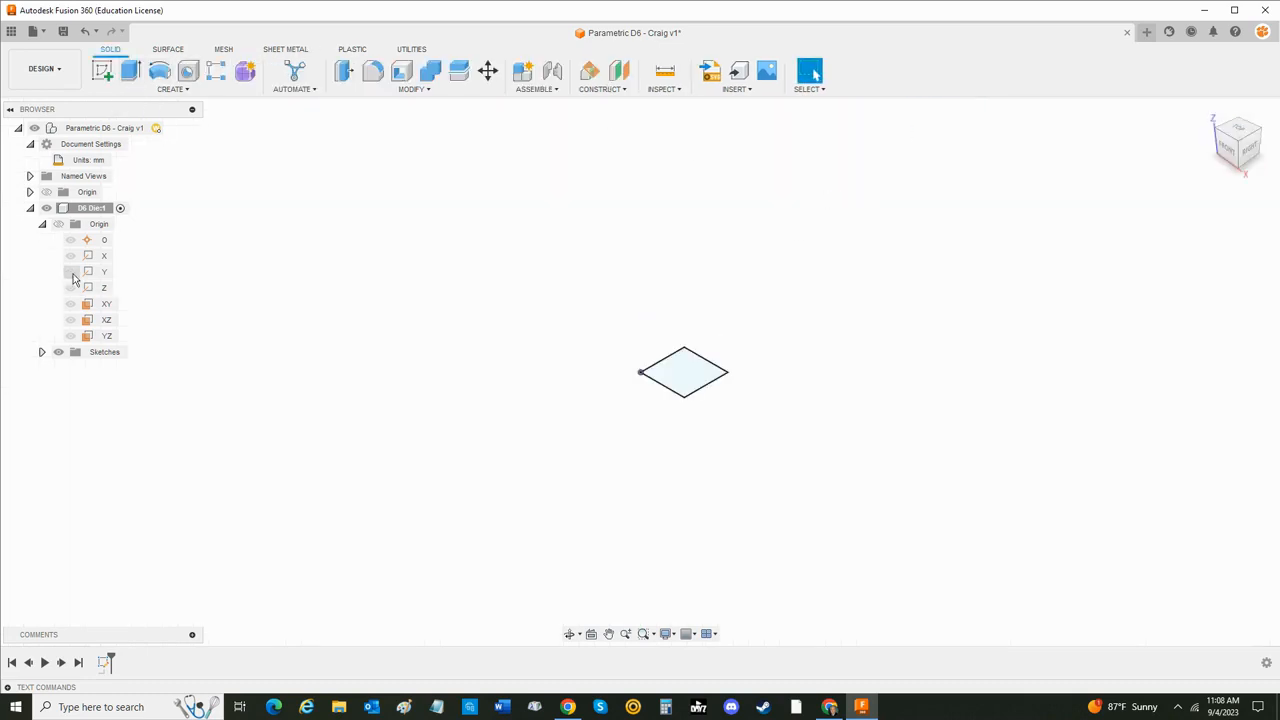
- Rename the square's sketch in the D6 Die component as Die
{"action": "left_click", "coordinate": [42, 352]}
{"action": "left_click", "coordinate": [42, 224]}
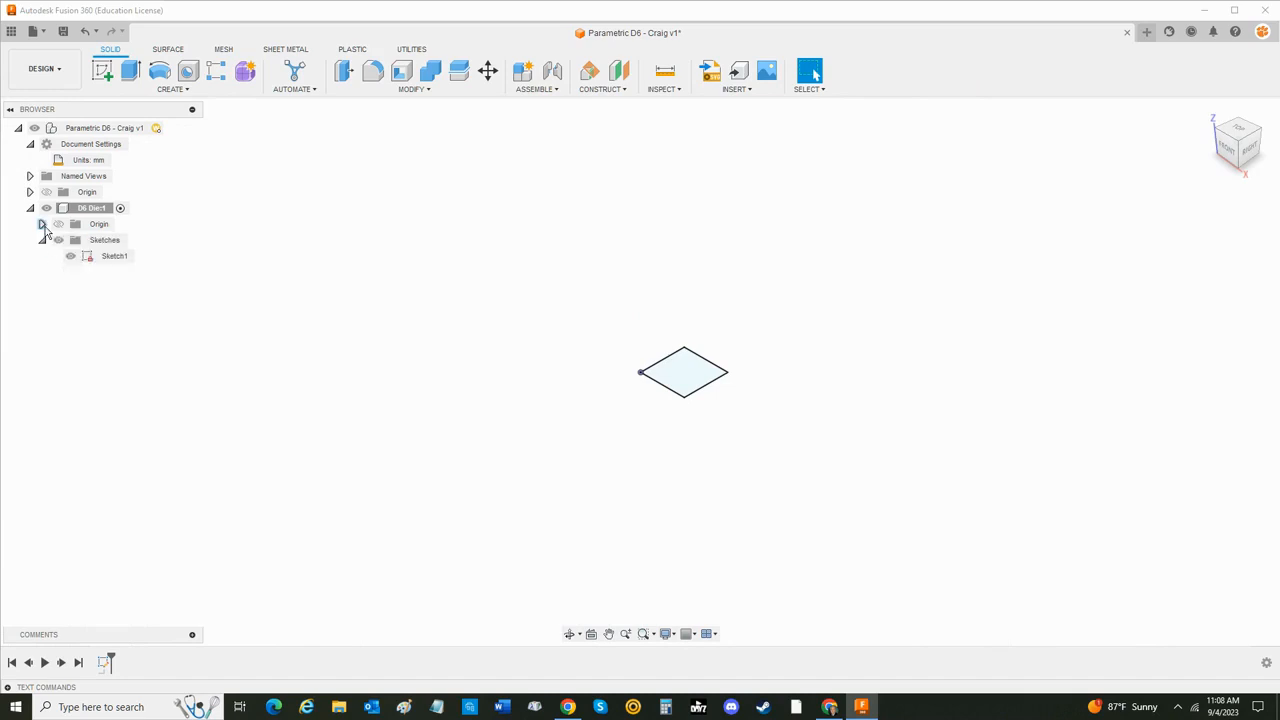
{"action": "double_click", "coordinate": [120, 257]}
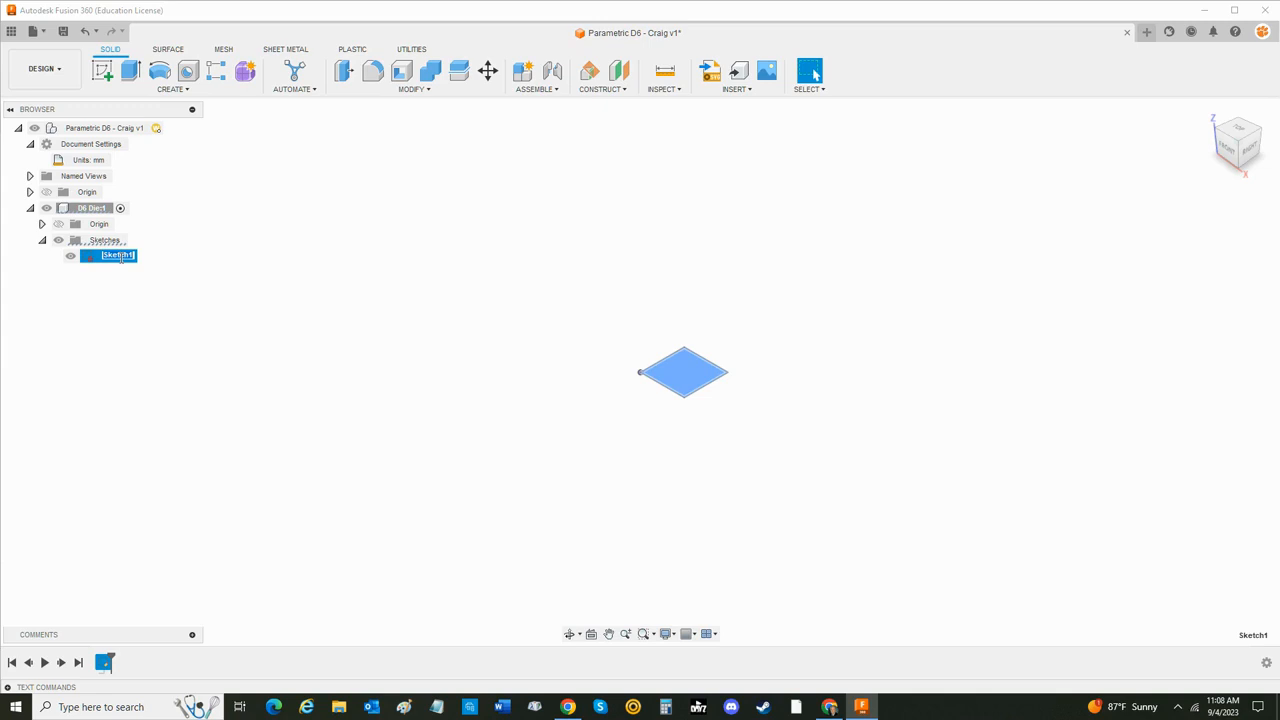
{"action": "key", "text": "BackSpace"}
{"action": "key", "text": "Return"}
- Extrude the square Die profile by a distance of Die_Size as a new body
{"action": "left_click", "coordinate": [130, 70]}
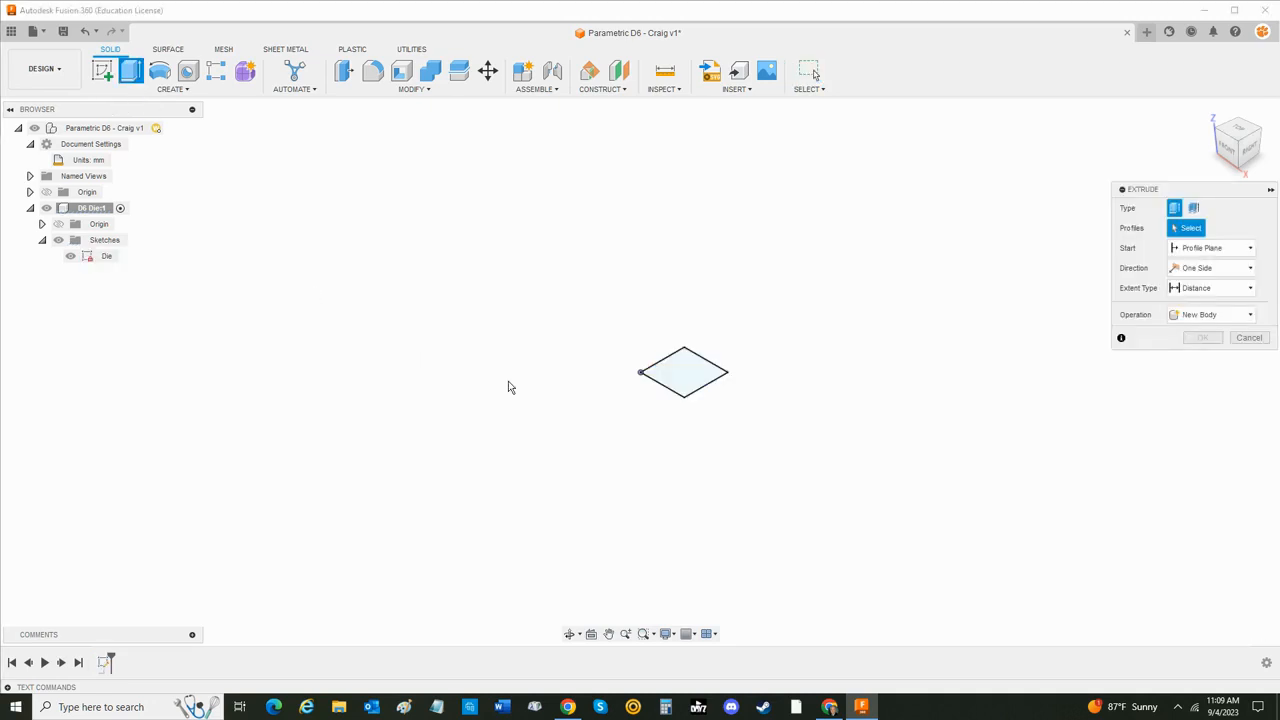
{"action": "left_click", "coordinate": [693, 376]}
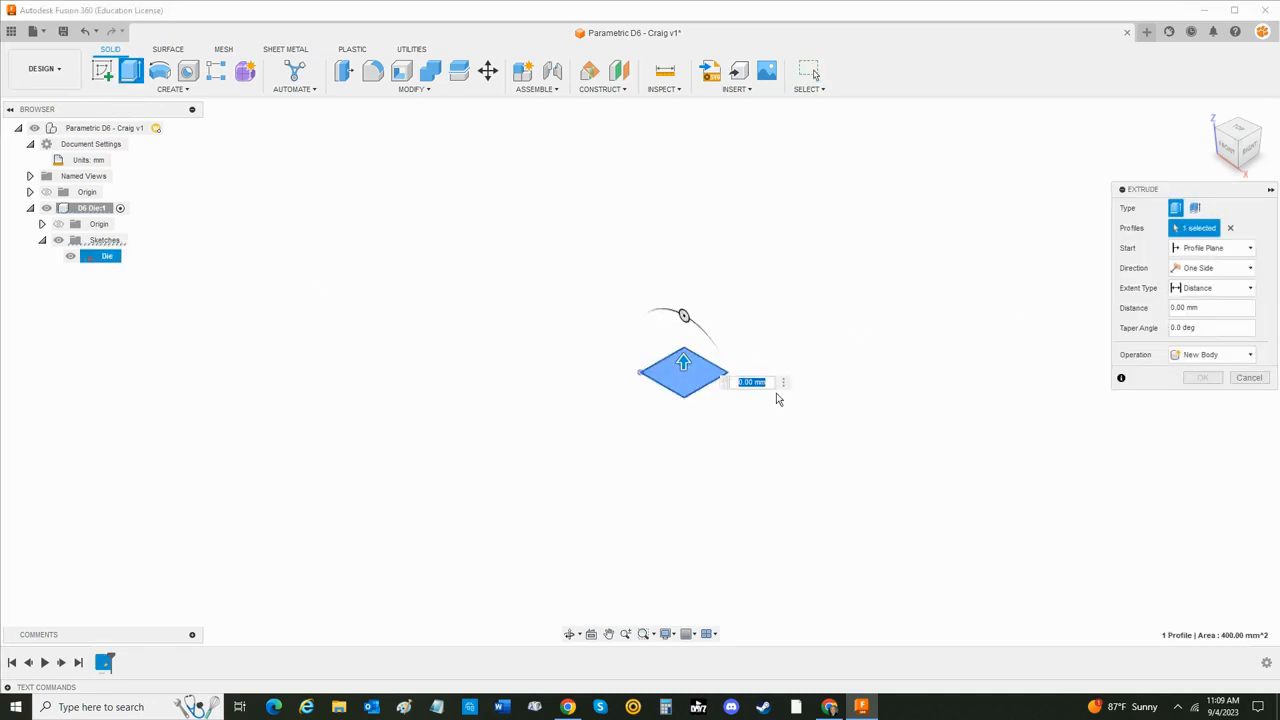
{"action": "left_click_drag", "start_coordinate": [1219, 308], "coordinate": [1137, 304]}
{"action": "type", "text": "Die_Size"}
{"action": "key", "text": "Return"}
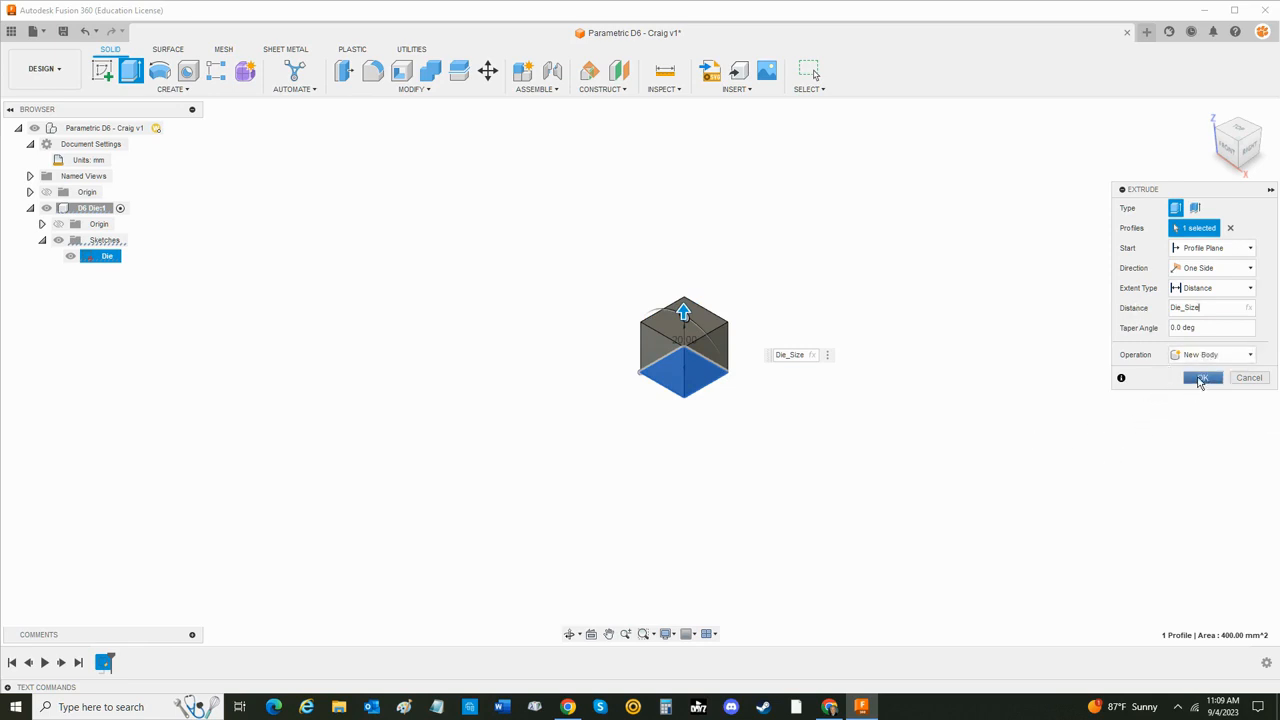
{"action": "left_click", "coordinate": [1200, 379]}
- Rename the extruded cube's body as D6 Die
{"action": "scroll", "coordinate": [790, 390], "scroll_direction": "up", "scroll_amount": 5}
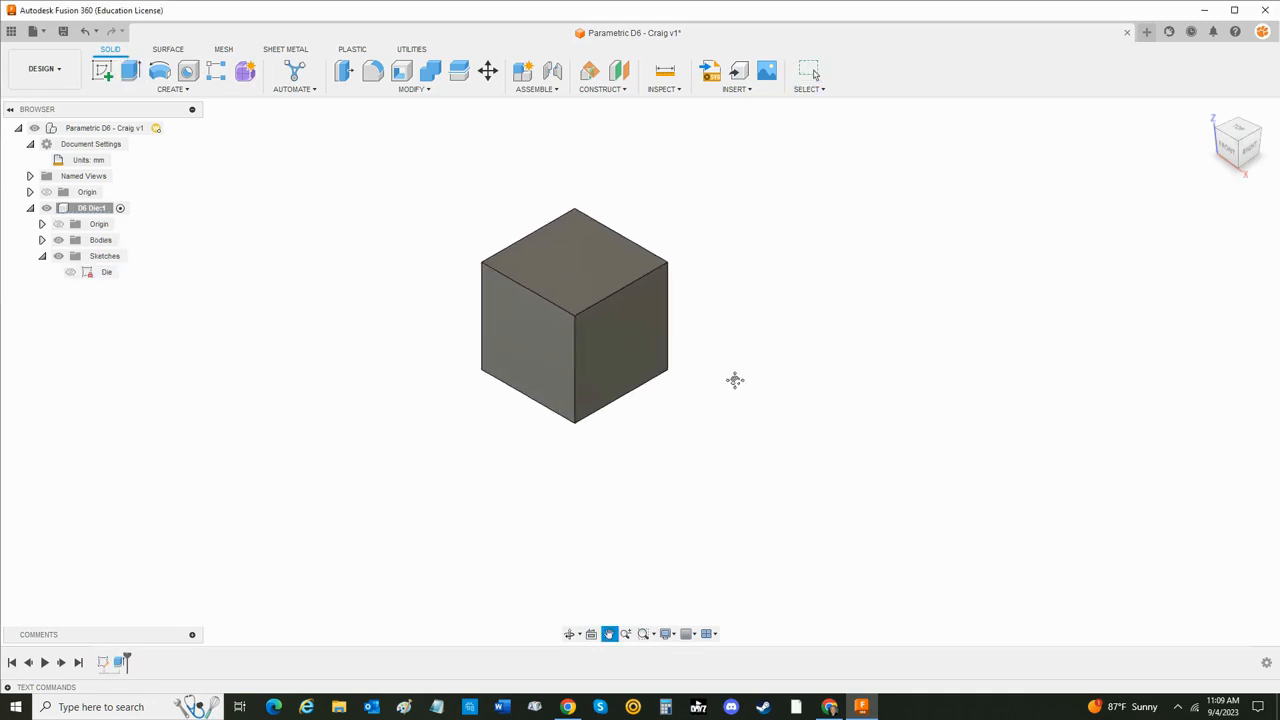
{"action": "middle_click_drag", "start_coordinate": [735, 380], "coordinate": [804, 420]}
{"action": "left_click", "coordinate": [42, 240]}
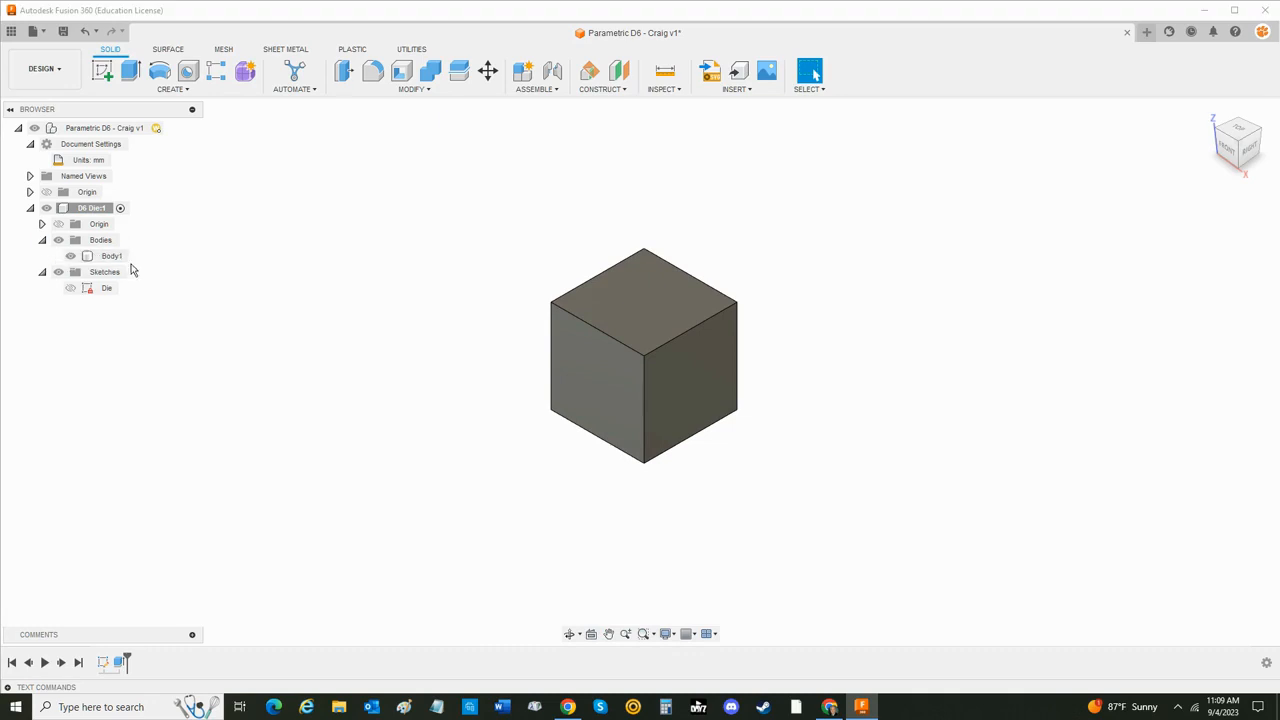
{"action": "left_click", "coordinate": [113, 258]}
{"action": "double_click", "coordinate": [116, 258]}
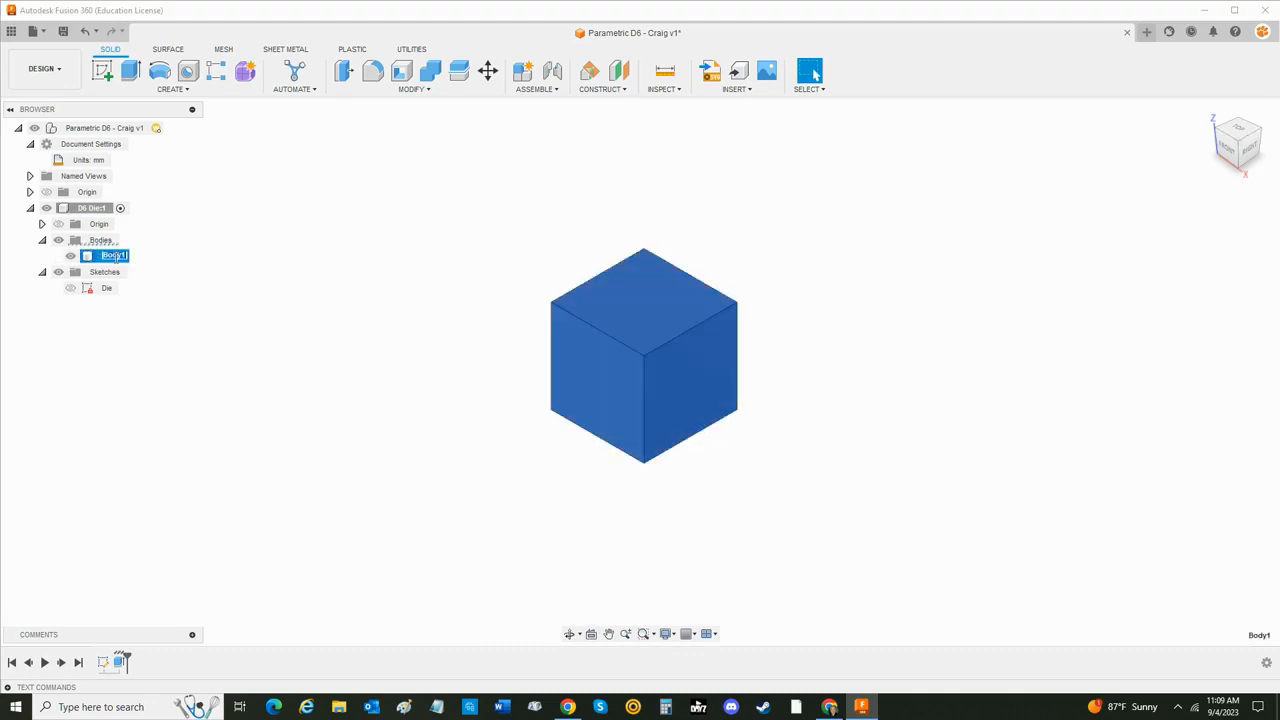
{"action": "type", "text": "D6"}
{"action": "key", "text": "Return"}
{"action": "left_click", "coordinate": [120, 258]}
{"action": "double_click", "coordinate": [115, 257]}
{"action": "type", "text": "D6 Die"}
{"action": "key", "text": "Return"}
{"action": "left_click", "coordinate": [197, 346]}
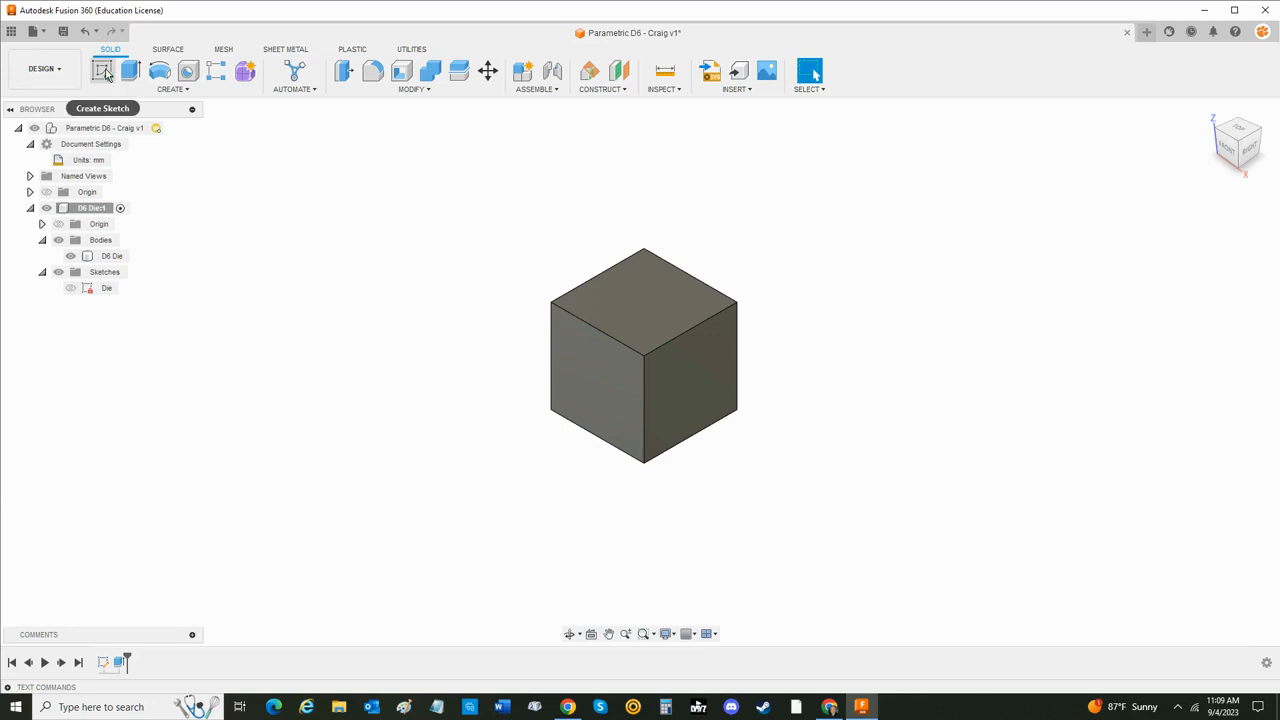
- Start a new sketch on the cube's right-hand face and rename it Side 5
{"action": "left_click", "coordinate": [103, 72]}
{"action": "left_click", "coordinate": [709, 372]}
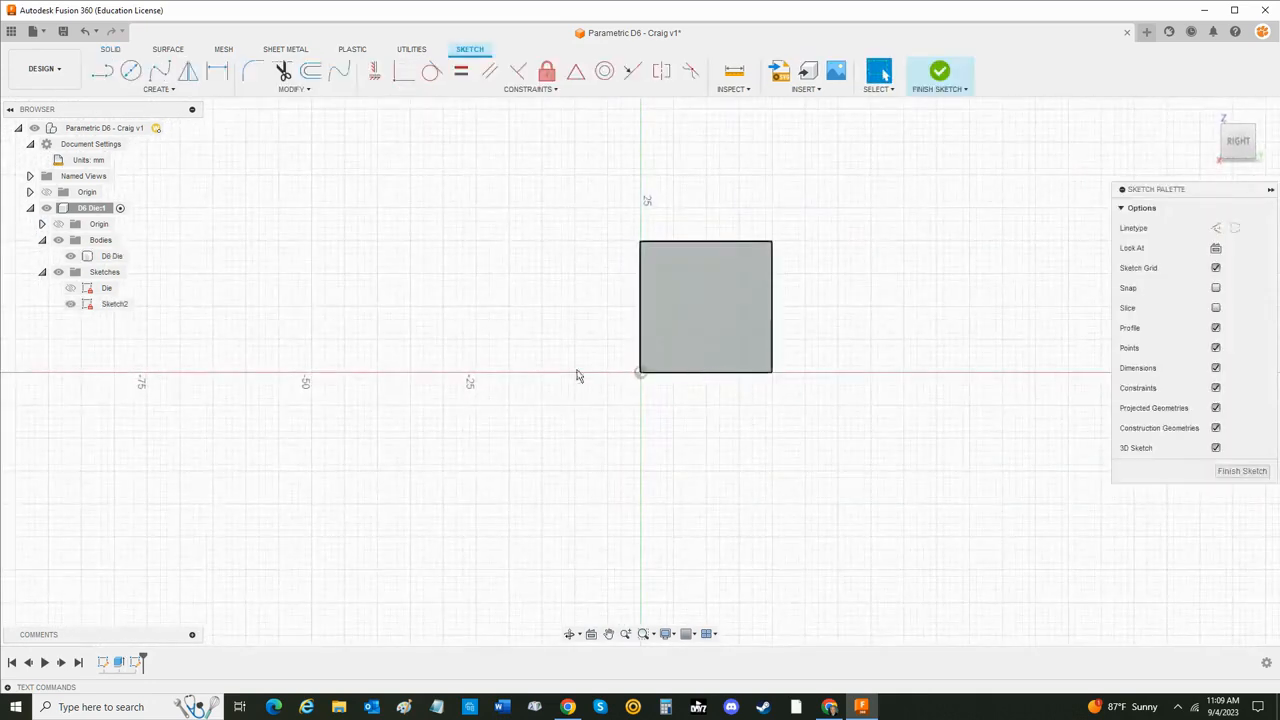
{"action": "left_click", "coordinate": [116, 305]}
{"action": "double_click", "coordinate": [117, 304]}
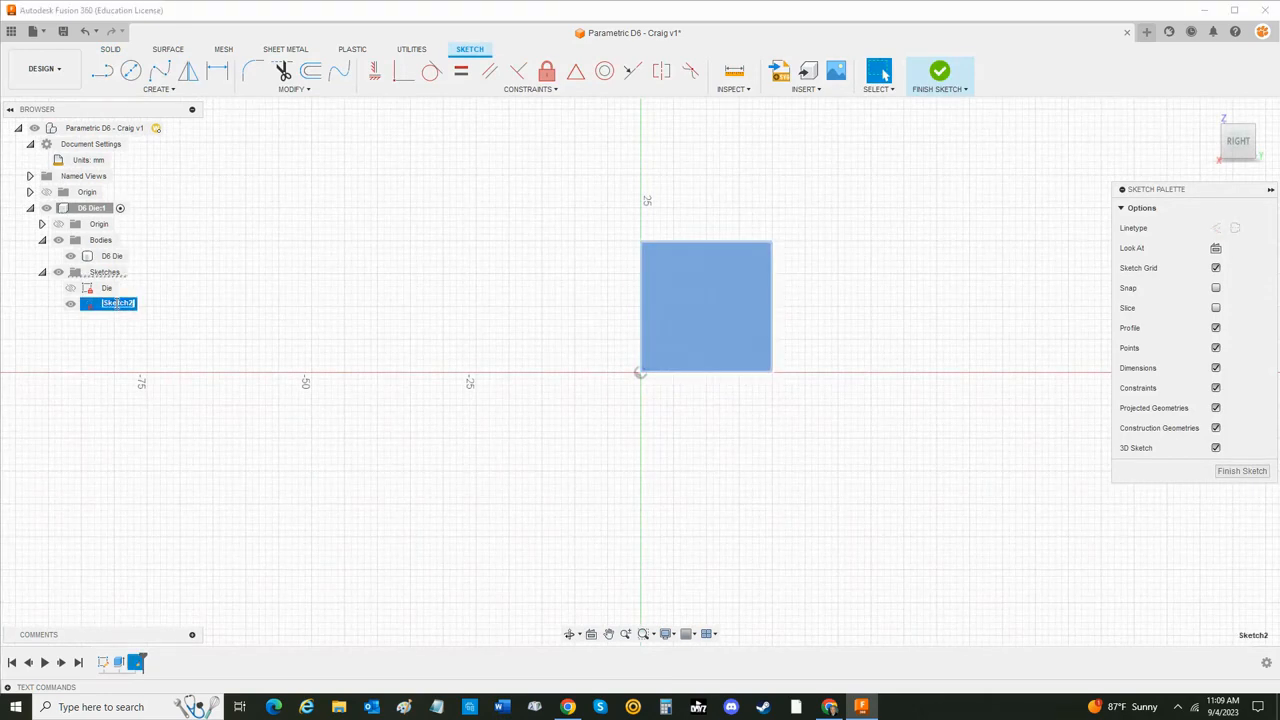
{"action": "type", "text": "Sid"}
{"action": "key", "text": "Return"}
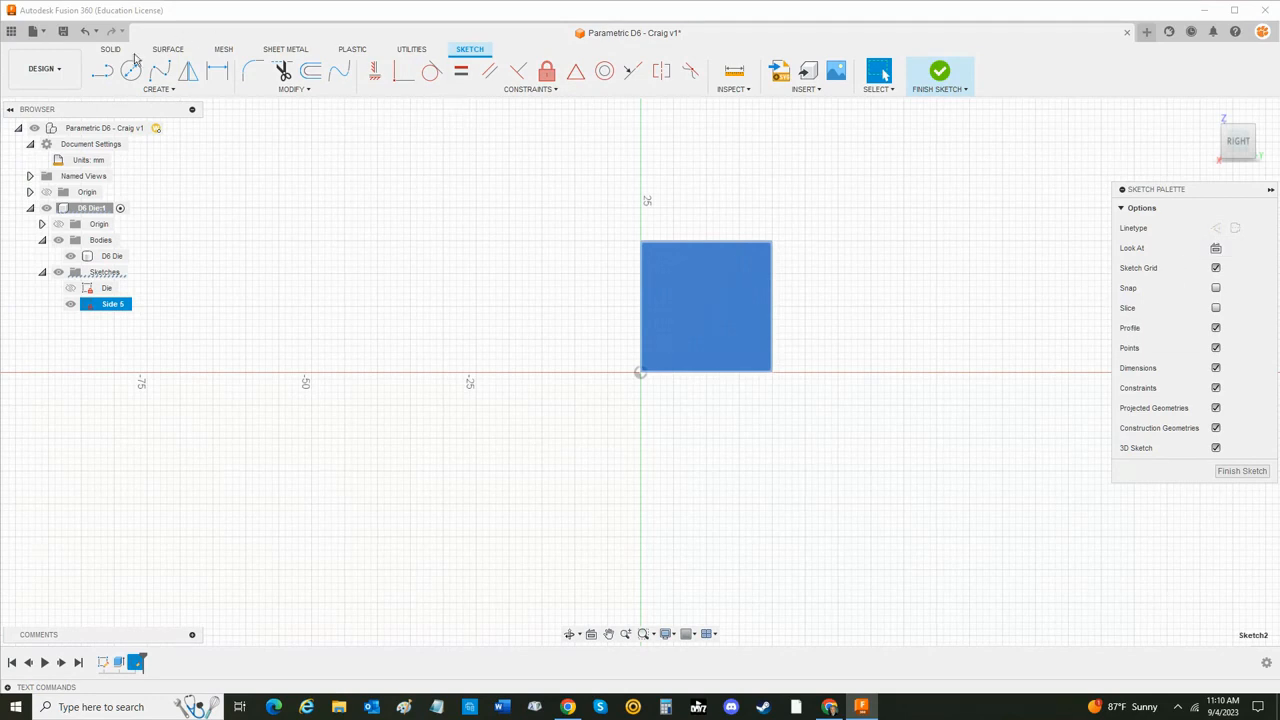
- Draw three vertical construction lines across the face, each running from its upper edge to its lower edge
{"action": "key", "text": "l"}
{"action": "left_click", "coordinate": [1215, 228]}
{"action": "scroll", "coordinate": [840, 300], "scroll_direction": "down", "scroll_amount": 2}
{"action": "scroll", "coordinate": [840, 300], "scroll_direction": "up", "scroll_amount": 5}
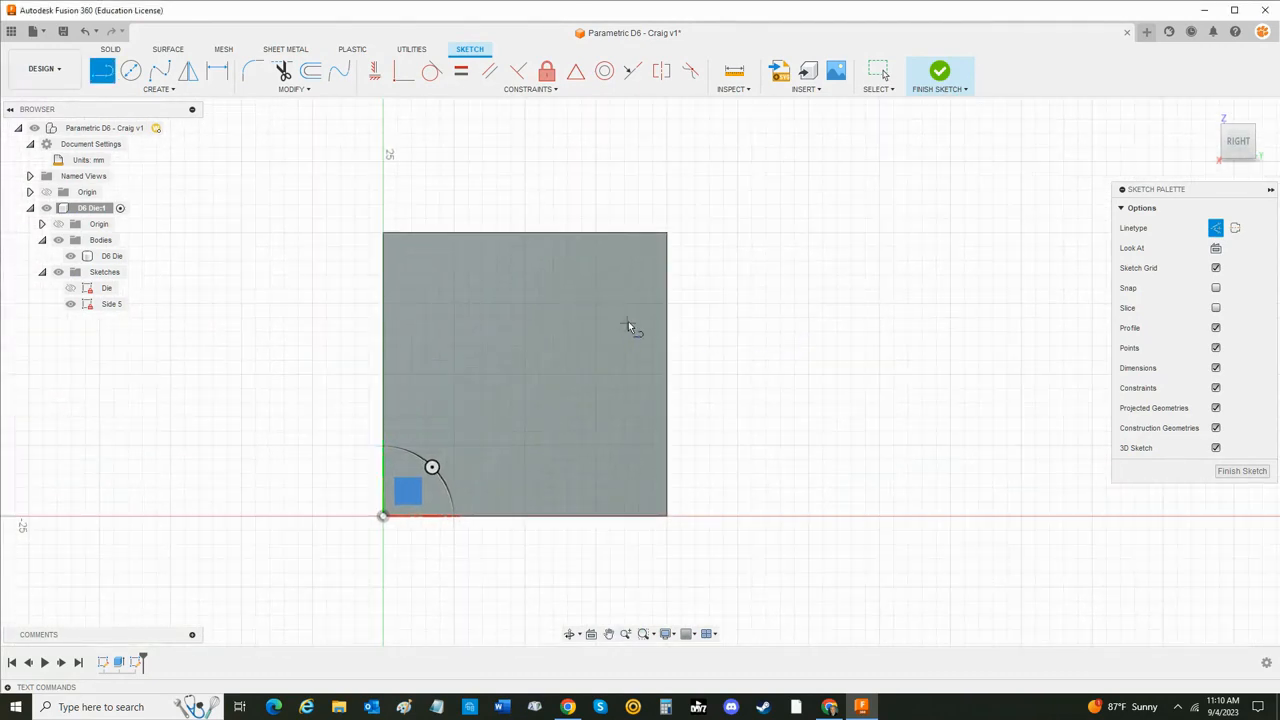
{"action": "left_click", "coordinate": [437, 234]}
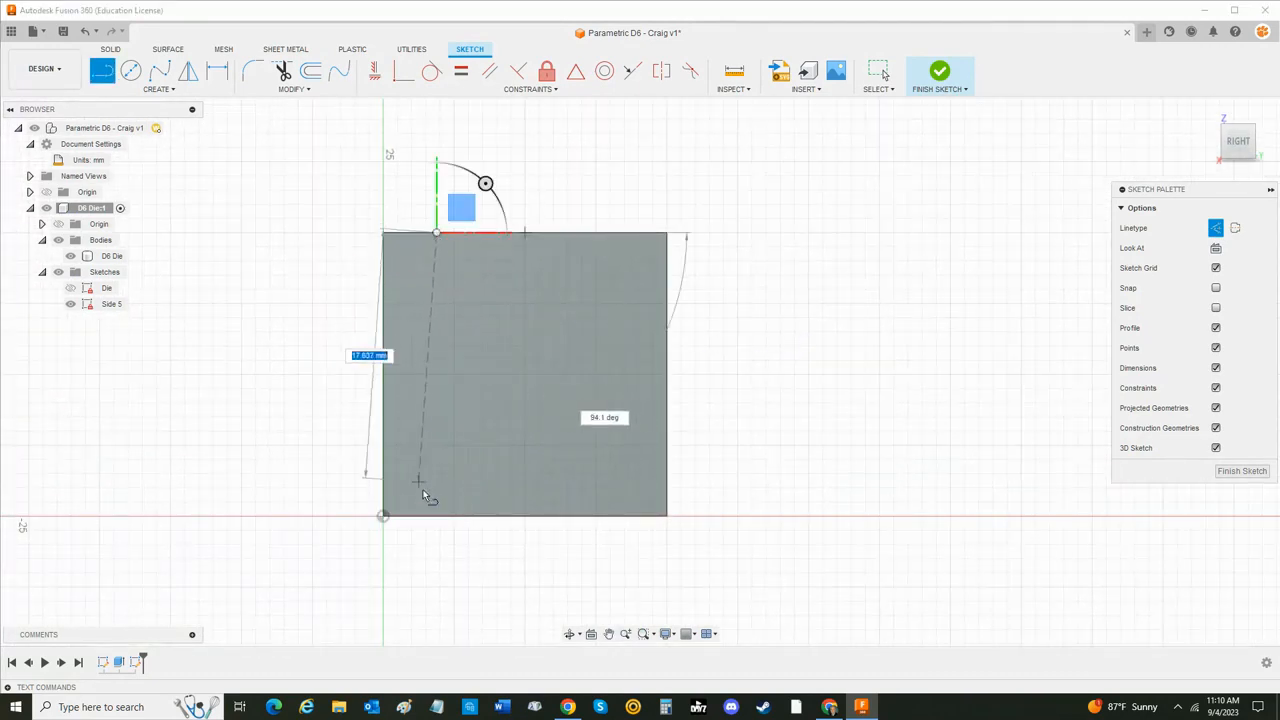
{"action": "left_click", "coordinate": [437, 516]}
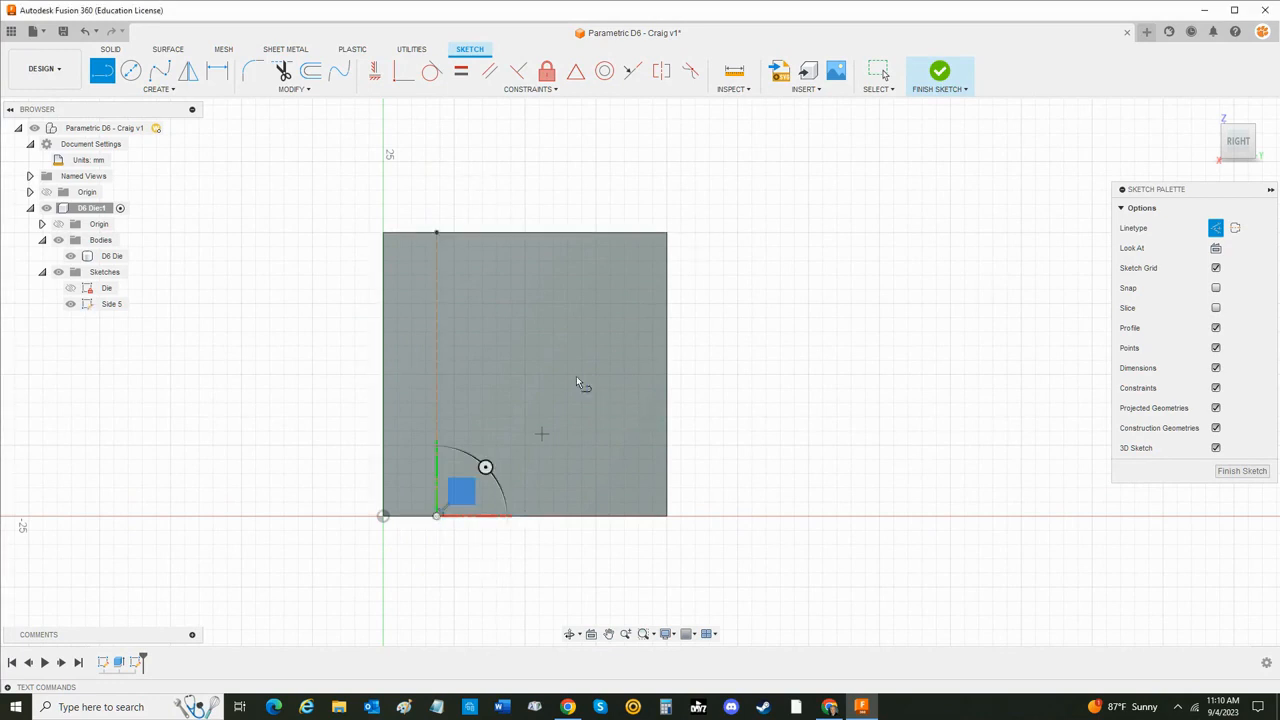
{"action": "left_click", "coordinate": [555, 234]}
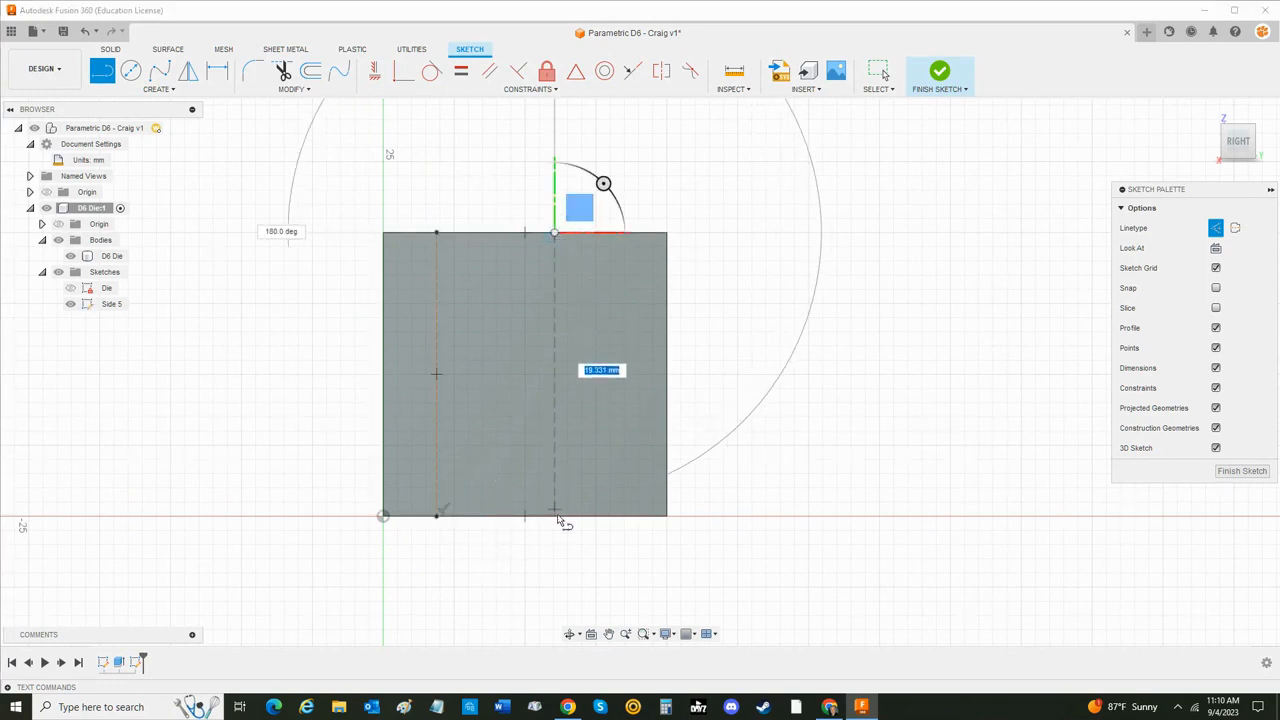
{"action": "left_click", "coordinate": [555, 516]}
{"action": "left_click", "coordinate": [629, 233]}
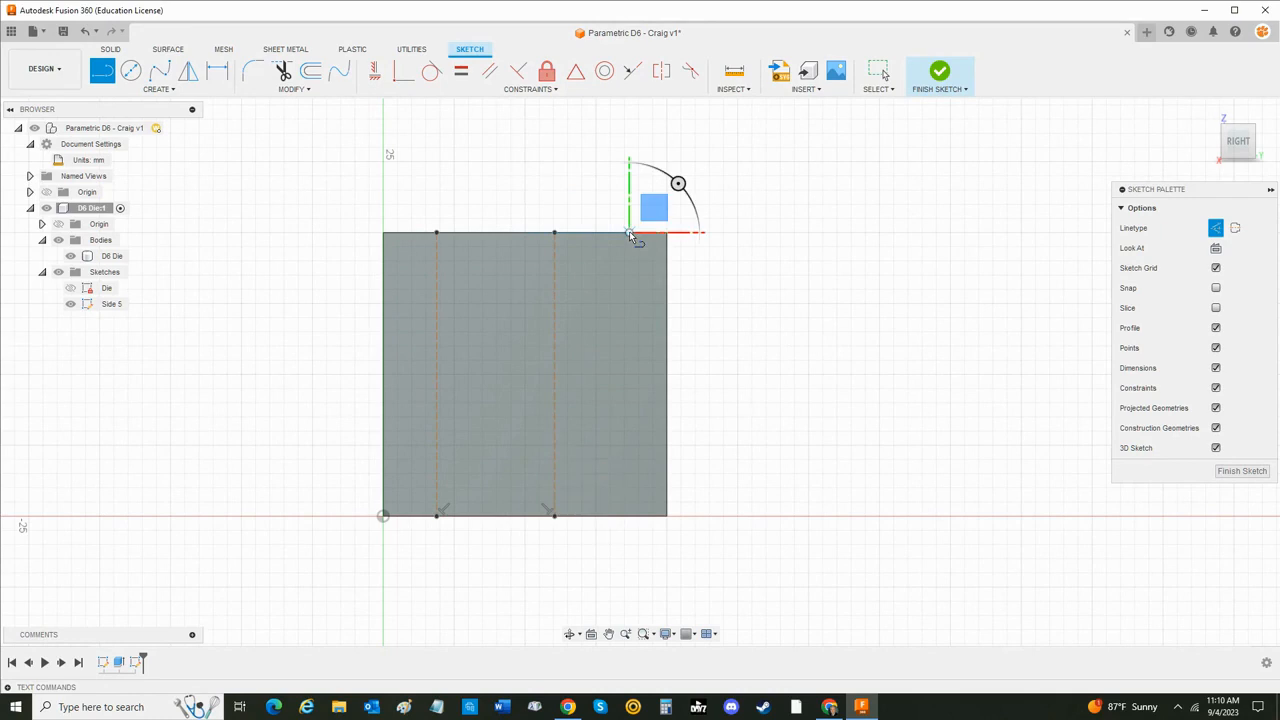
{"action": "left_click", "coordinate": [630, 515]}
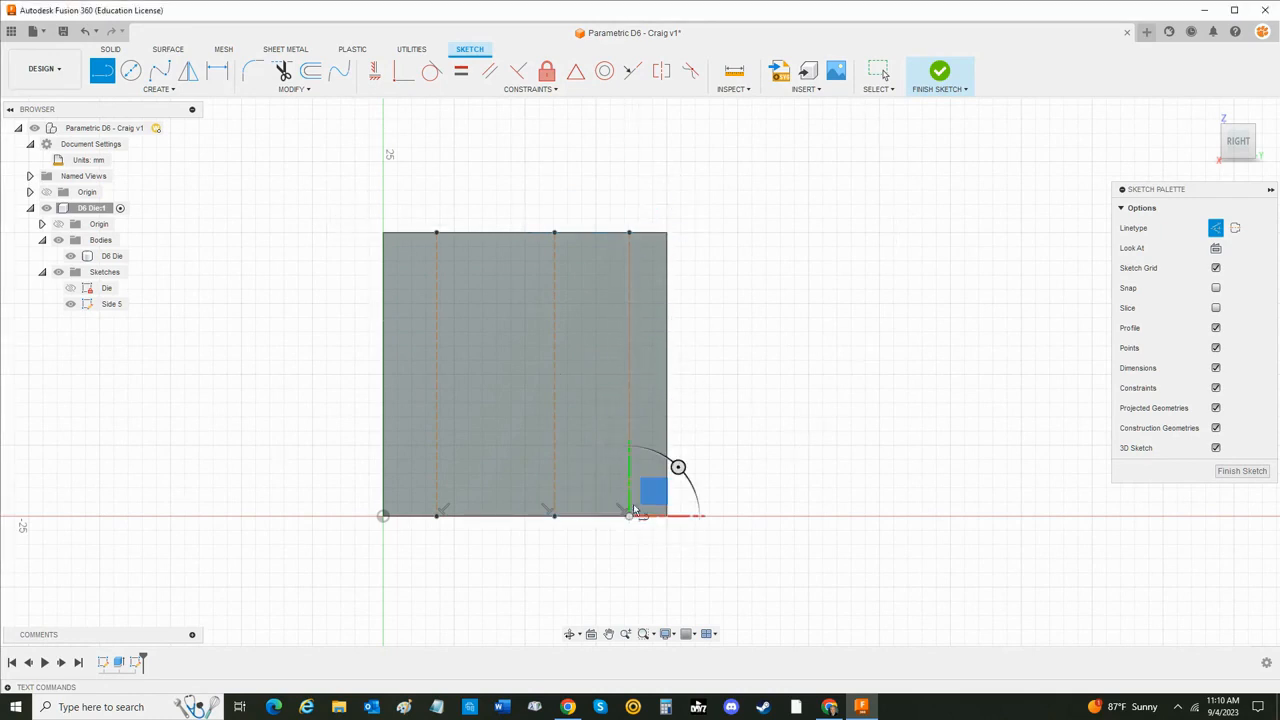
- Draw three construction lines across the face from its left edge to its right edge, the upper two horizontal and the lowest slightly slanted
{"action": "left_click", "coordinate": [385, 283]}
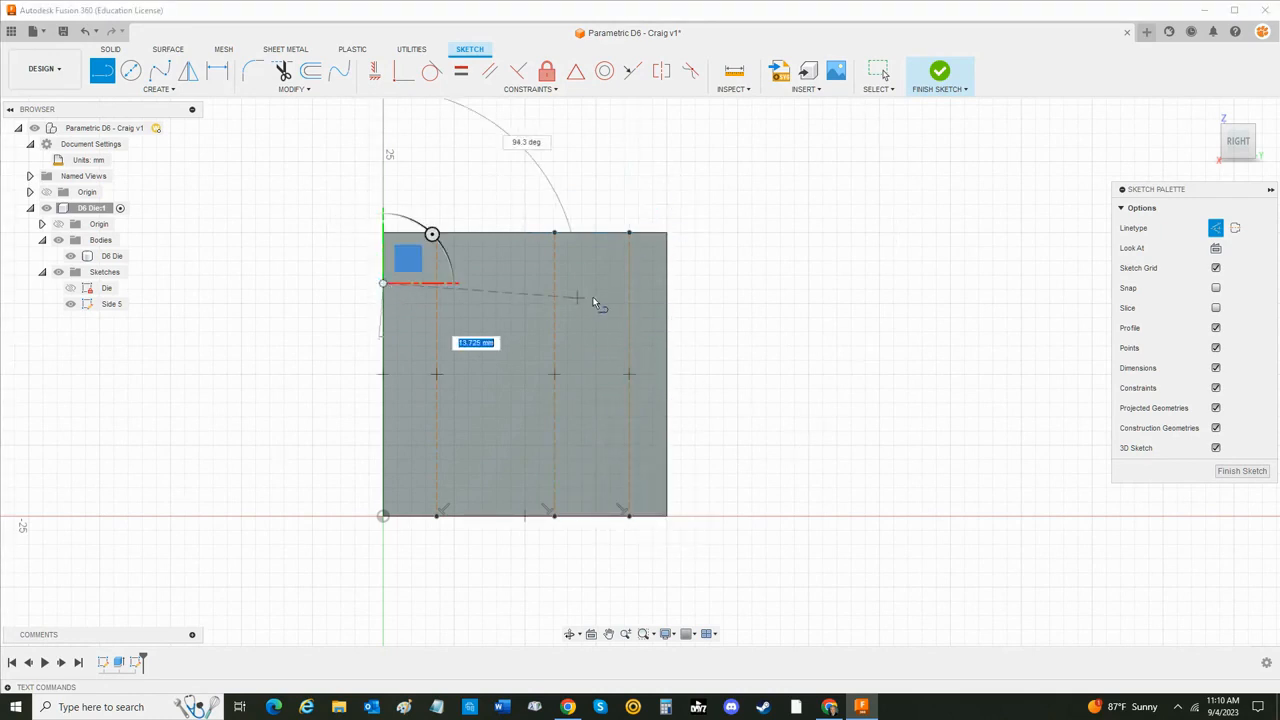
{"action": "left_click", "coordinate": [666, 284]}
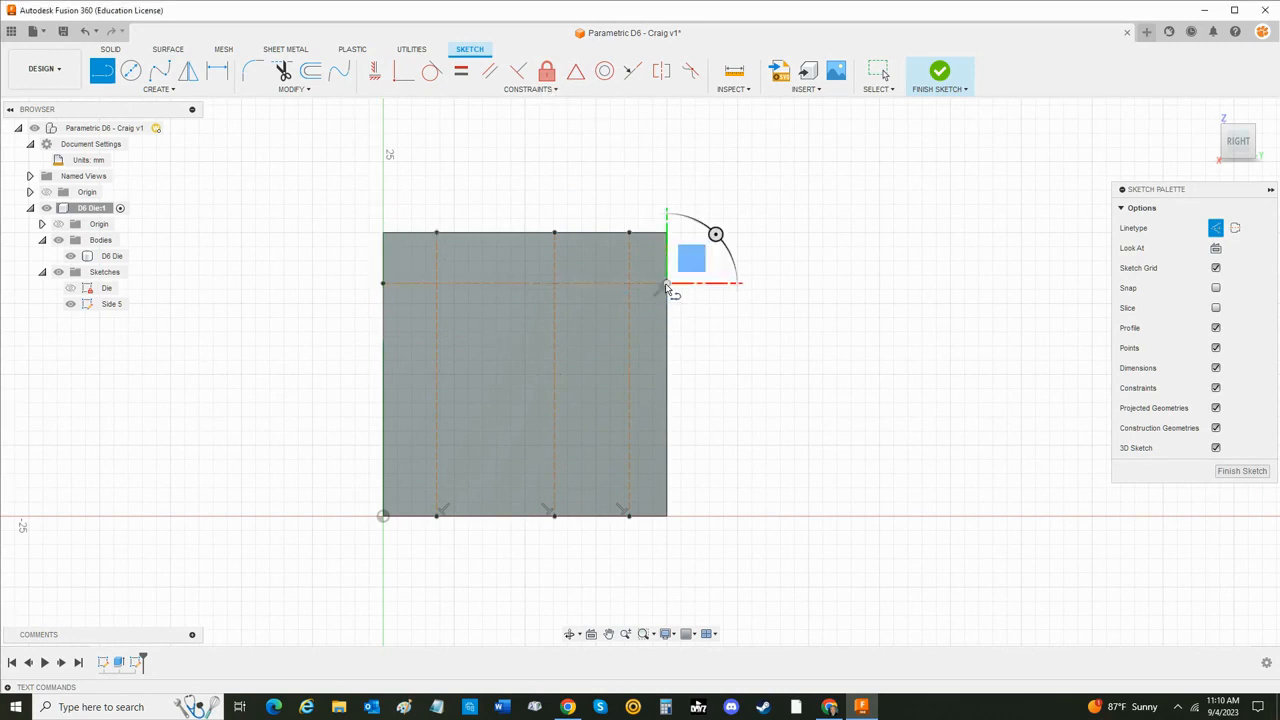
{"action": "left_click", "coordinate": [383, 329]}
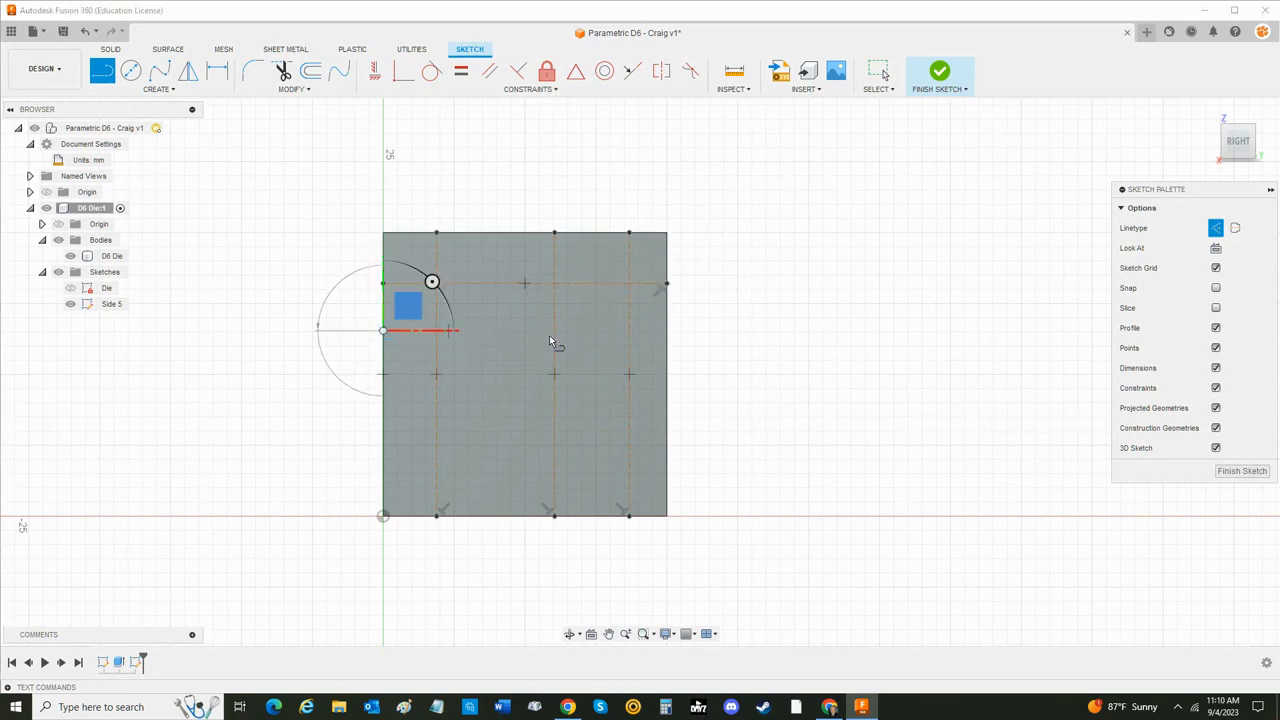
{"action": "left_click", "coordinate": [667, 331]}
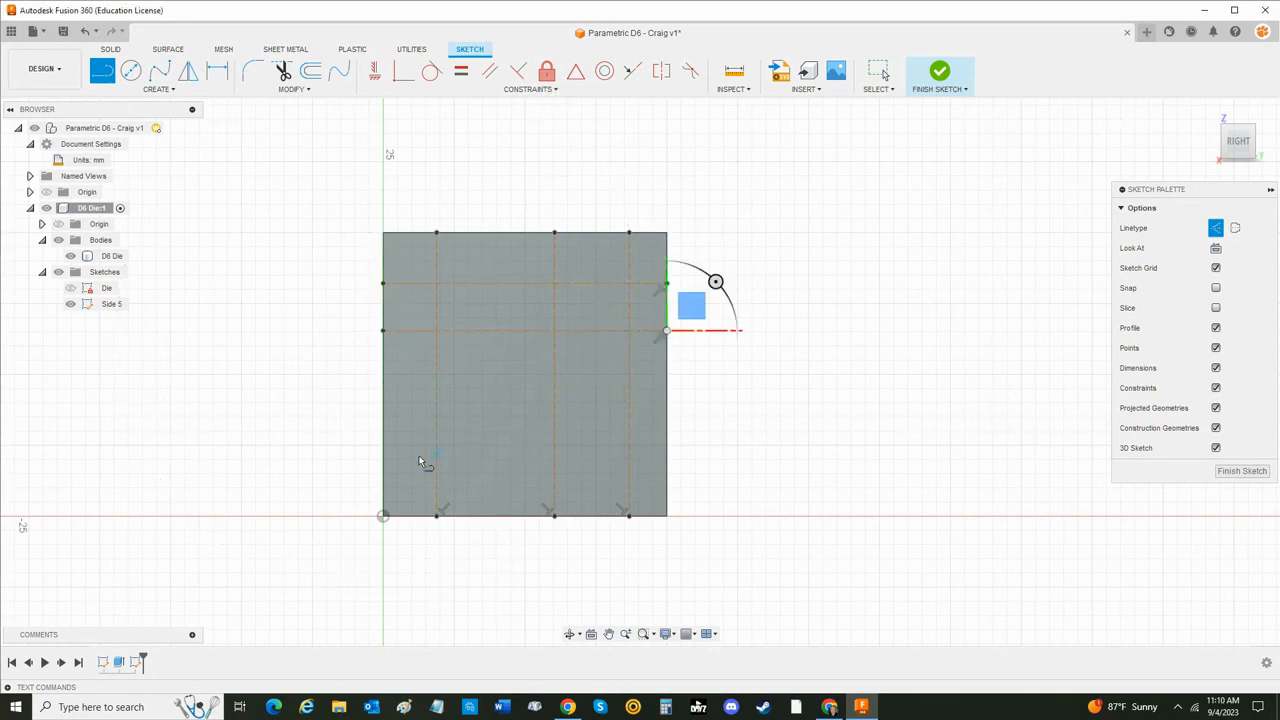
{"action": "left_click", "coordinate": [384, 430]}
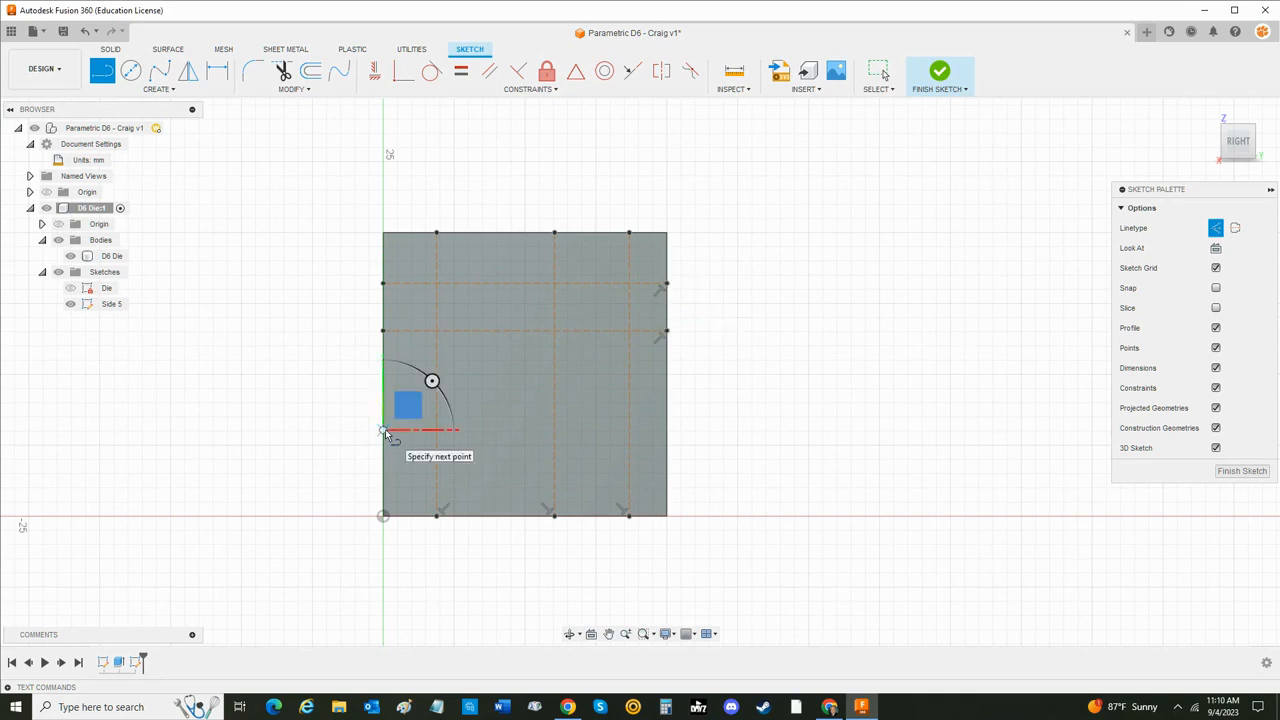
{"action": "left_click", "coordinate": [666, 410]}
{"action": "key", "text": "Escape"}
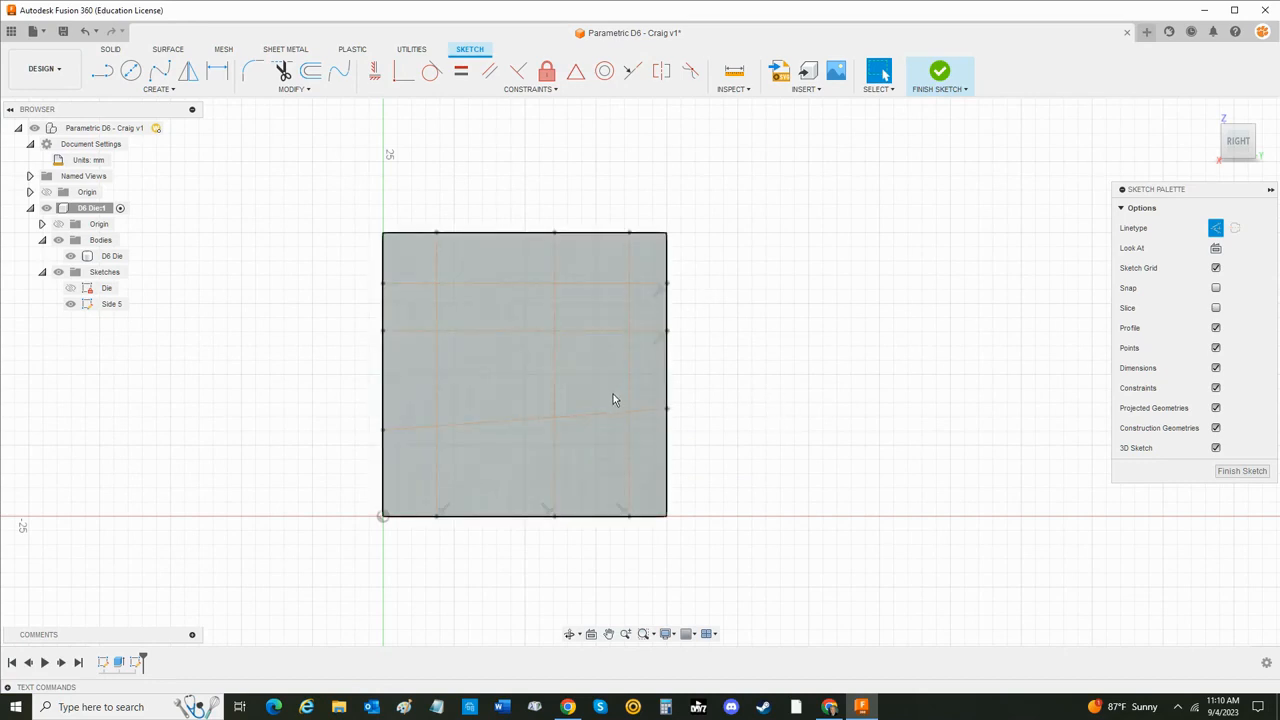
- Constrain the slanted lowest construction line to horizontal and try the Horizontal/Vertical constraint on the middle vertical line
{"action": "left_click", "coordinate": [376, 73]}
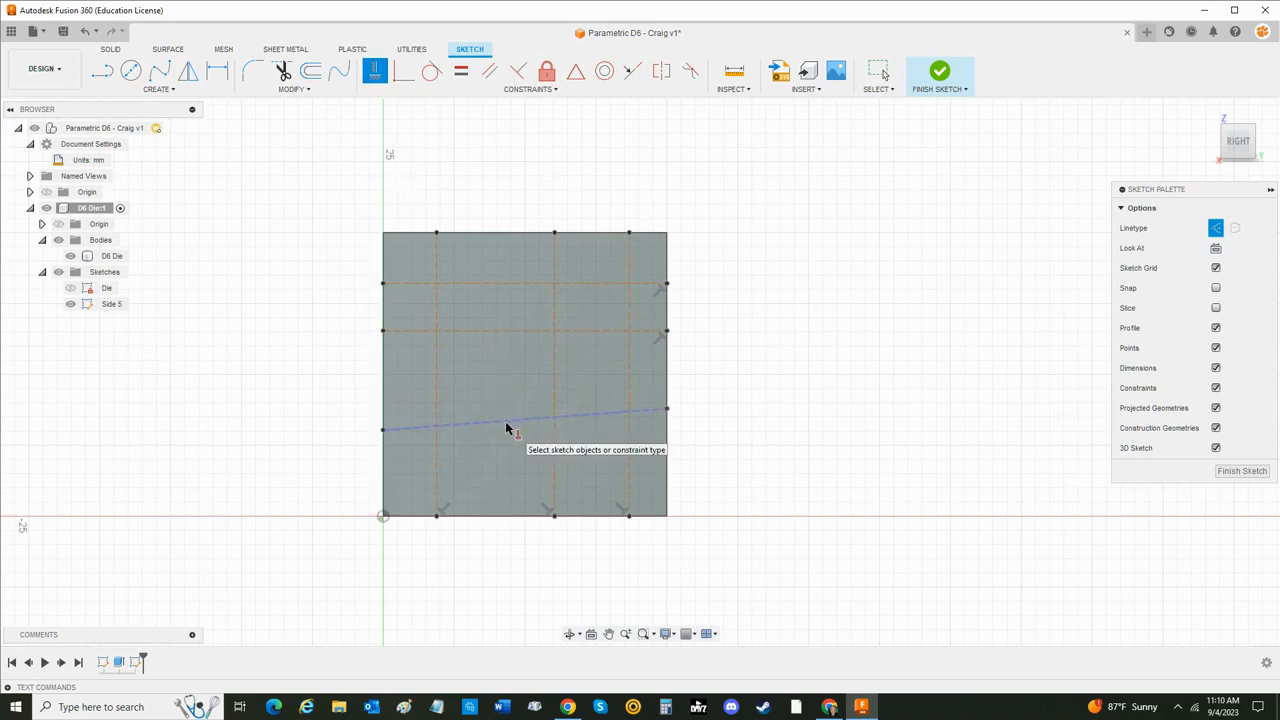
{"action": "left_click", "coordinate": [506, 428]}
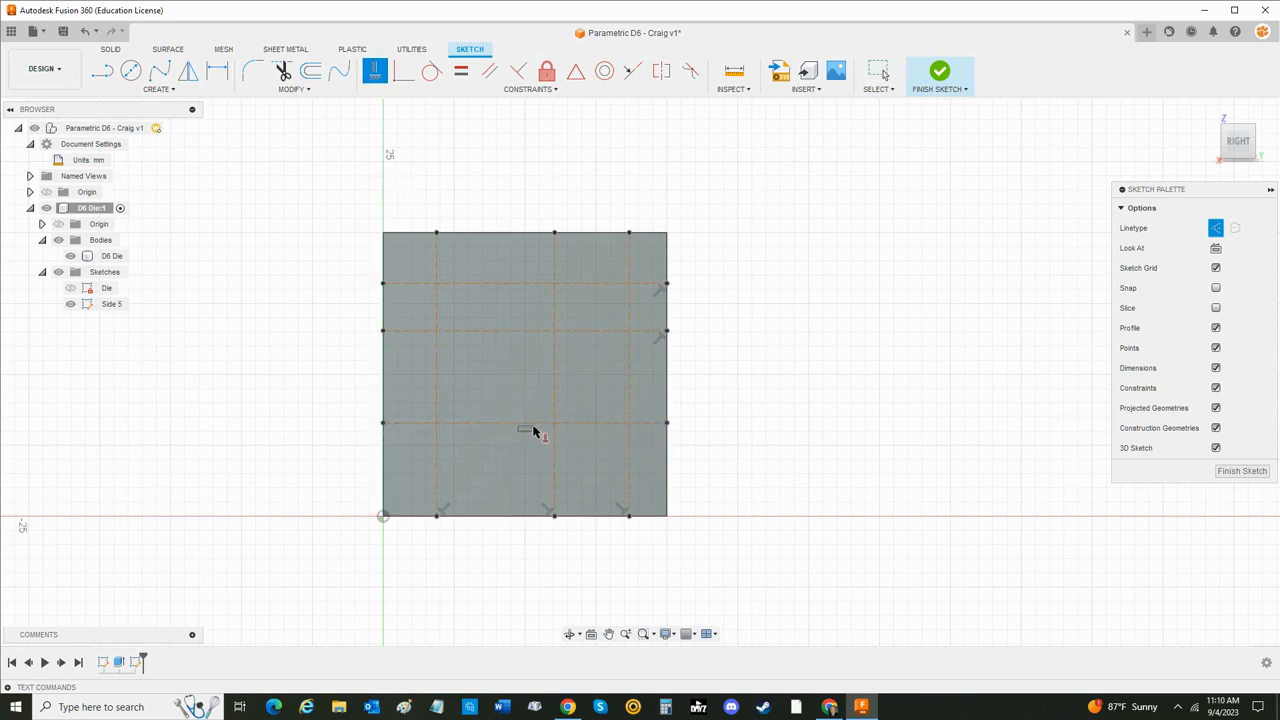
{"action": "left_click", "coordinate": [556, 350]}
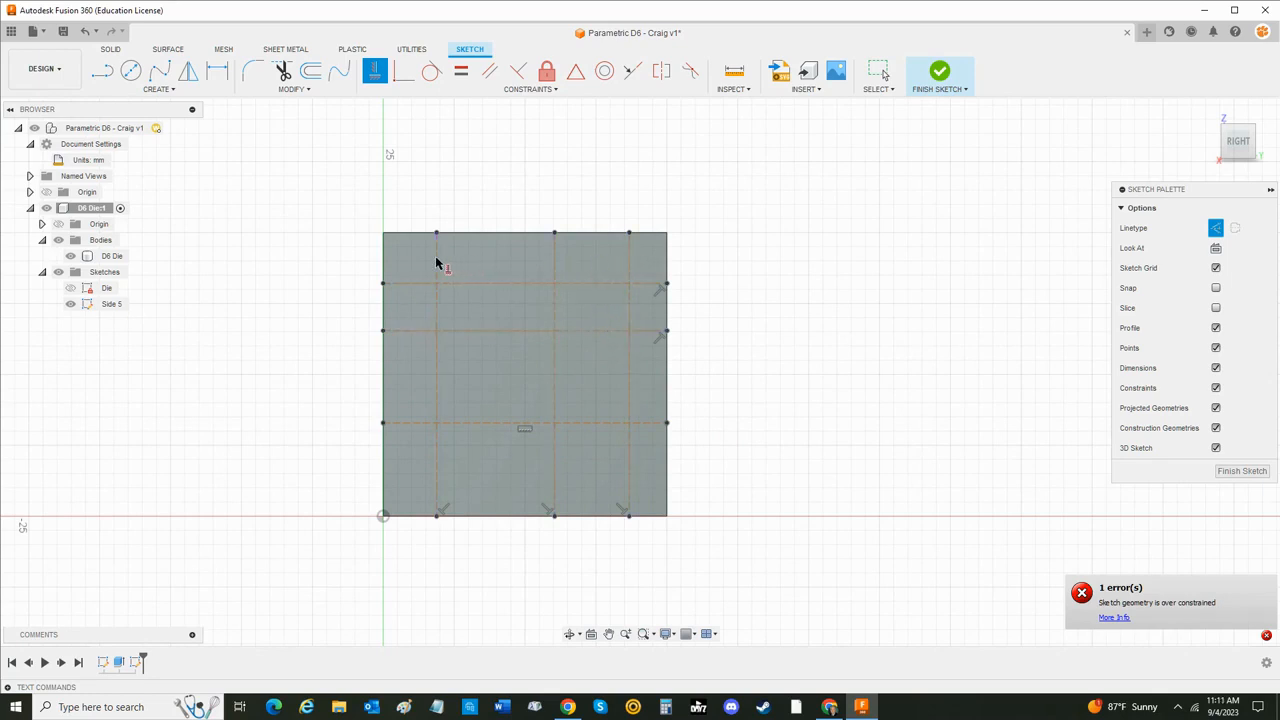
{"action": "key", "text": "Escape"}
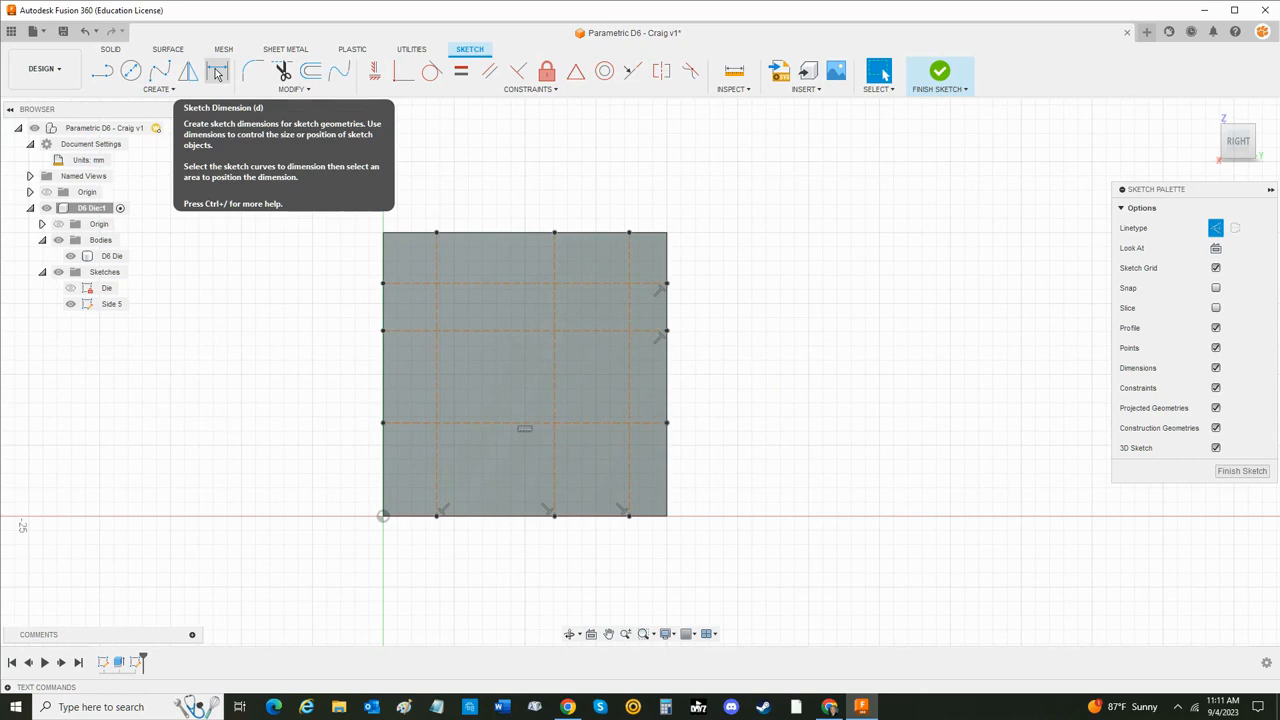
- Dimension the left vertical construction line from the face's left edge as Die_Size/4
{"action": "left_click", "coordinate": [217, 72]}
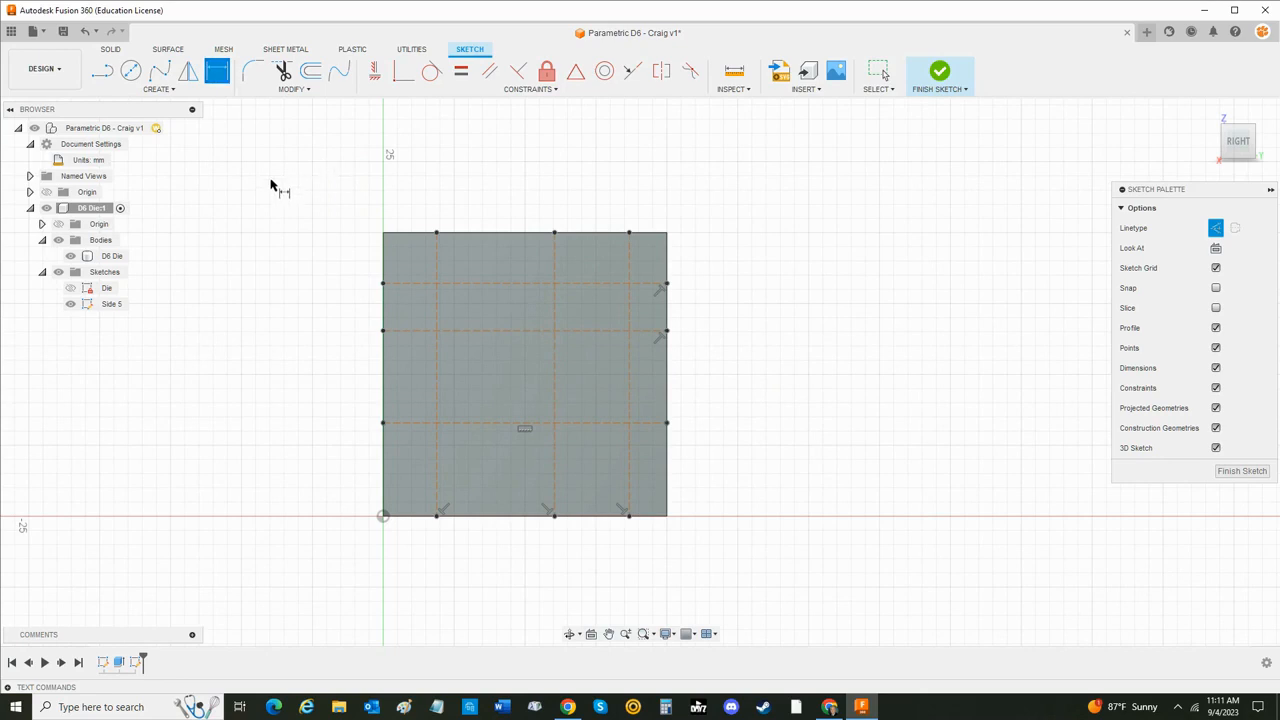
{"action": "left_click", "coordinate": [437, 263]}
{"action": "left_click", "coordinate": [385, 262]}
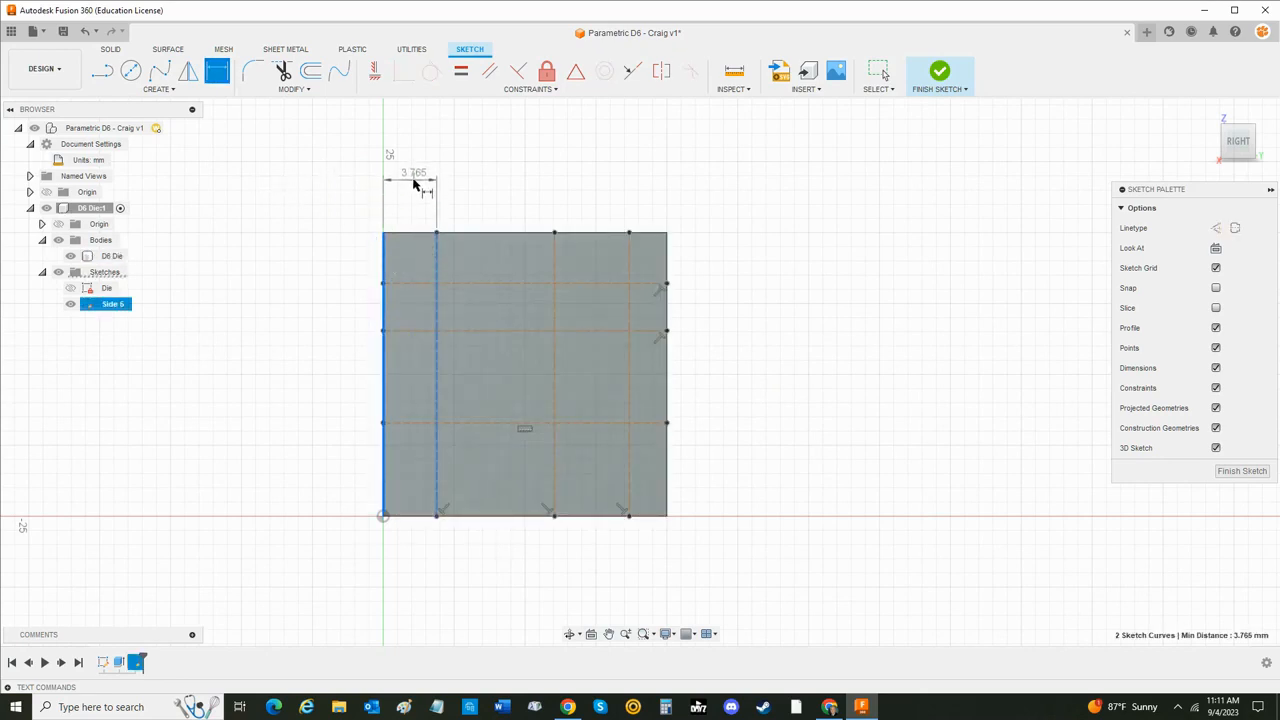
{"action": "left_click", "coordinate": [415, 186]}
{"action": "type", "text": "Di"}
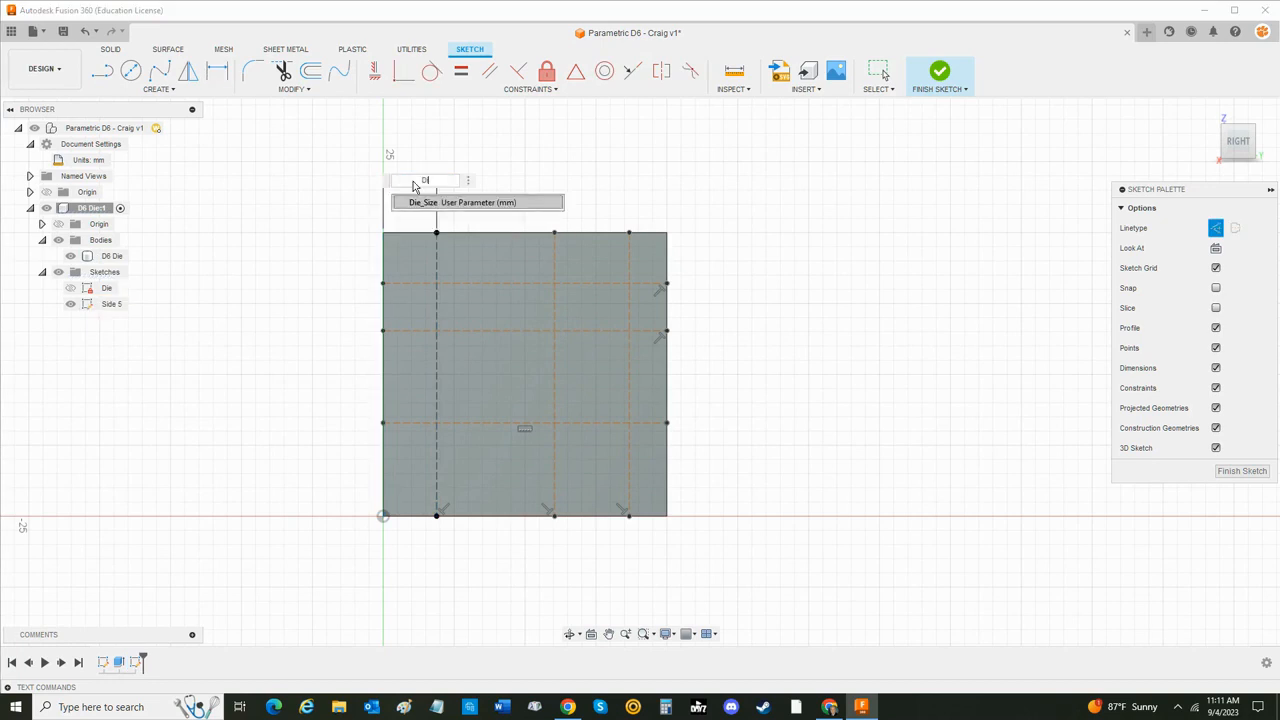
{"action": "type", "text": "e"}
{"action": "key", "text": "Return"}
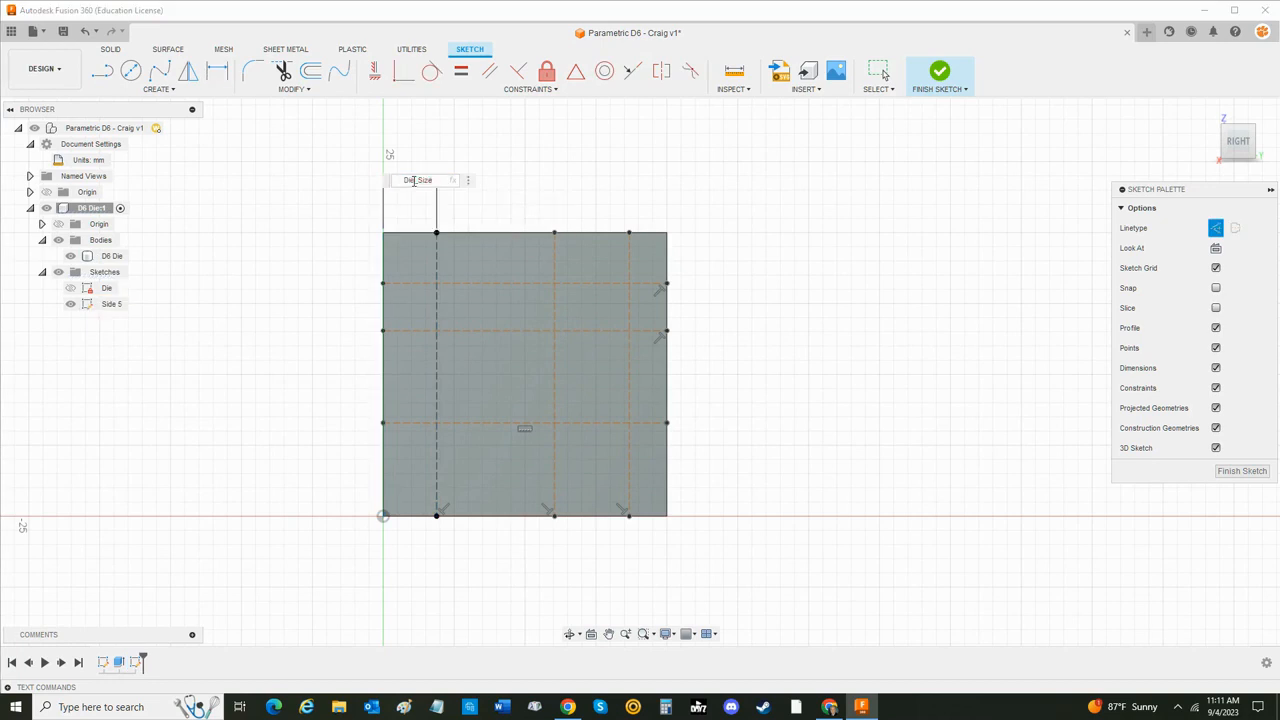
{"action": "type", "text": "/4"}
{"action": "key", "text": "Return"}
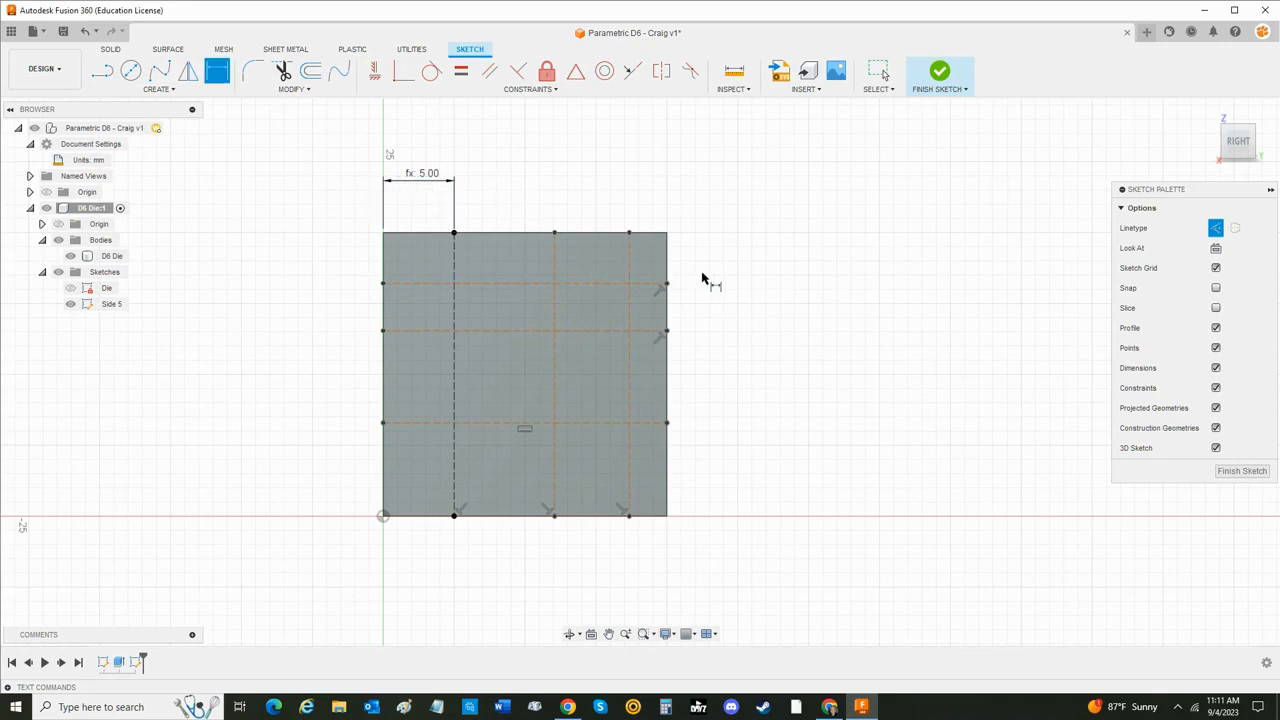
- Dimension the right vertical construction line from the face's right edge as Die_Size/4
{"action": "left_click", "coordinate": [633, 268]}
{"action": "left_click", "coordinate": [668, 271]}
{"action": "left_click", "coordinate": [644, 180]}
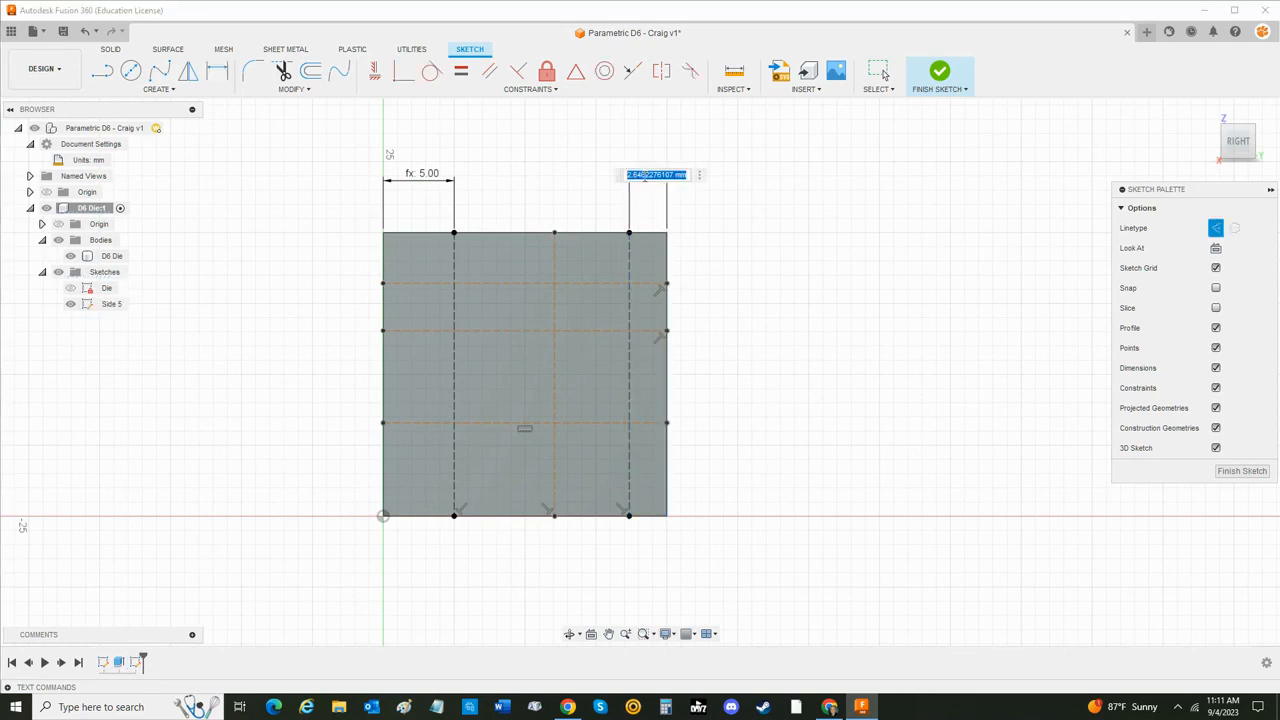
{"action": "type", "text": "Die"}
{"action": "key", "text": "Return"}
{"action": "key", "text": "Return"}
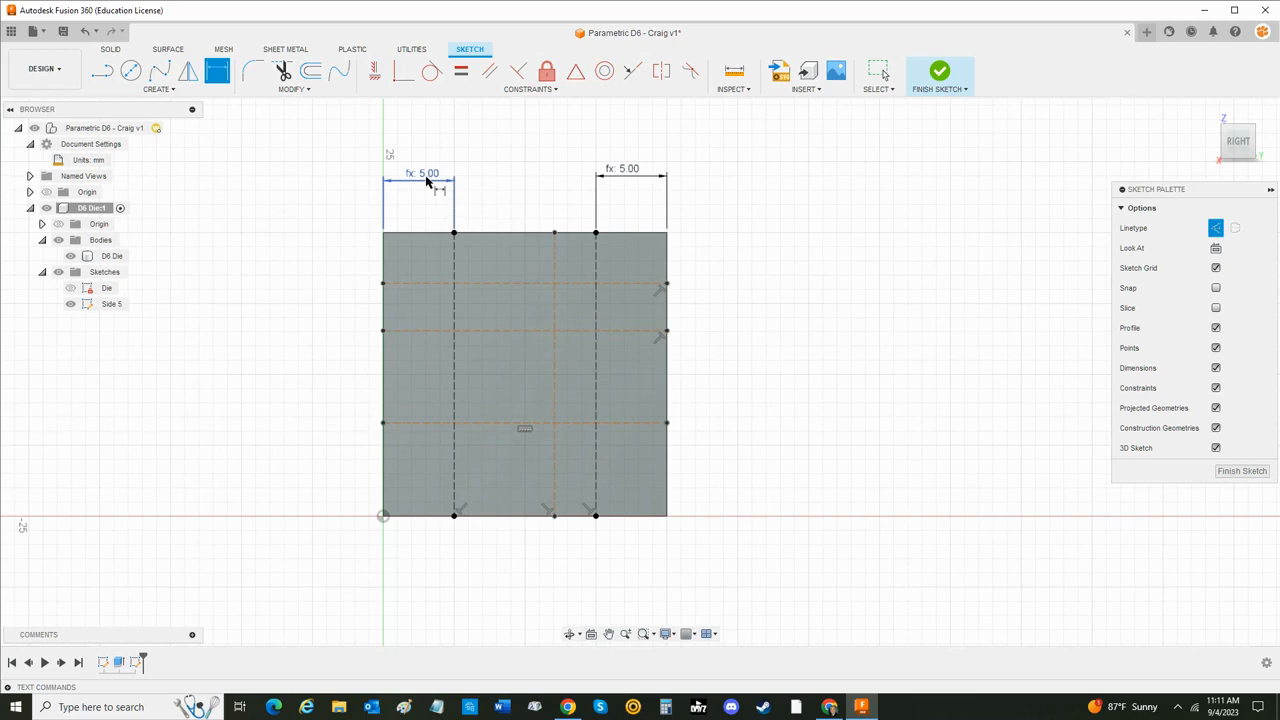
- Dimension the middle vertical construction line from the face's right edge as Die_Size/2
{"action": "left_click", "coordinate": [554, 258]}
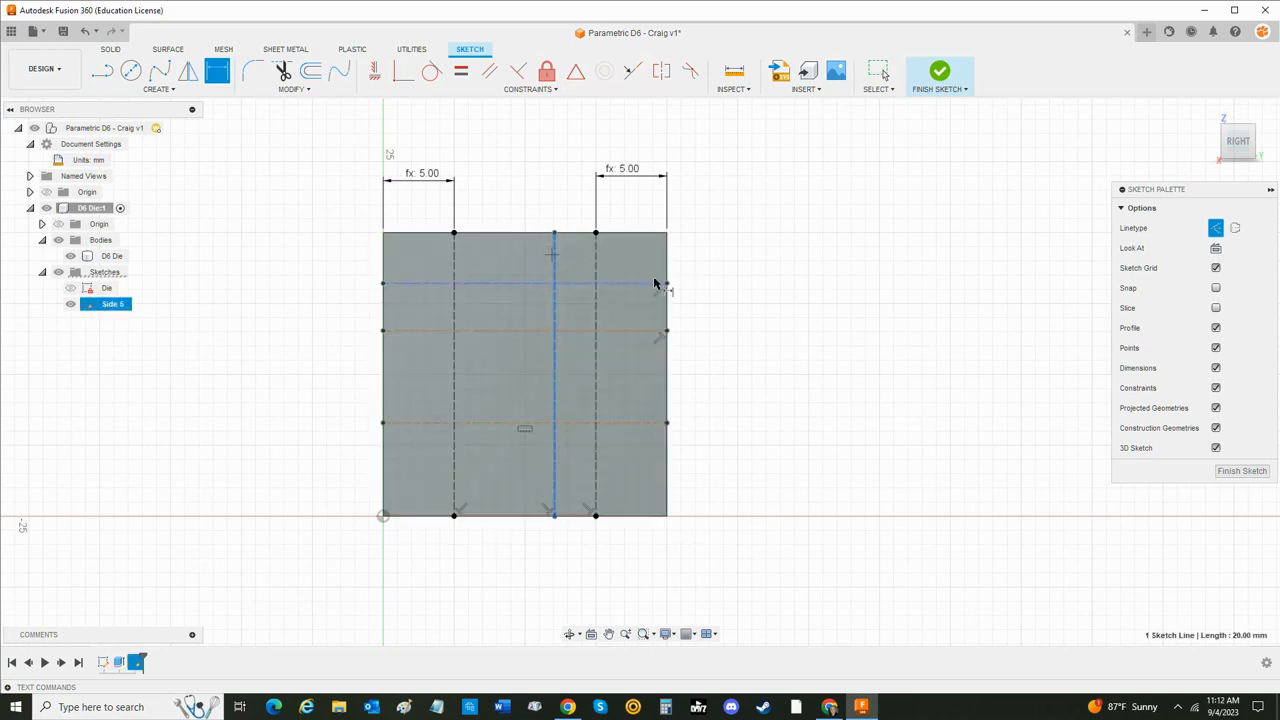
{"action": "left_click", "coordinate": [666, 245]}
{"action": "left_click", "coordinate": [615, 133]}
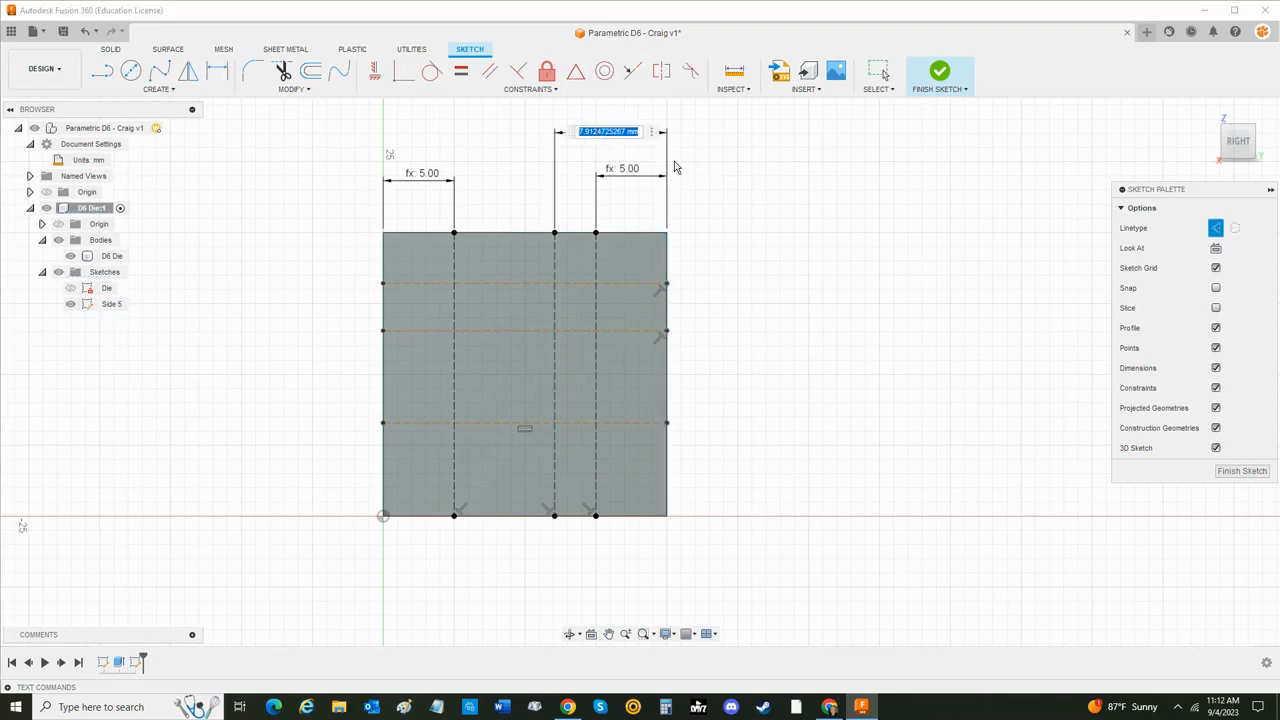
{"action": "type", "text": "Die"}
{"action": "key", "text": "Return"}
{"action": "key", "text": "Return"}
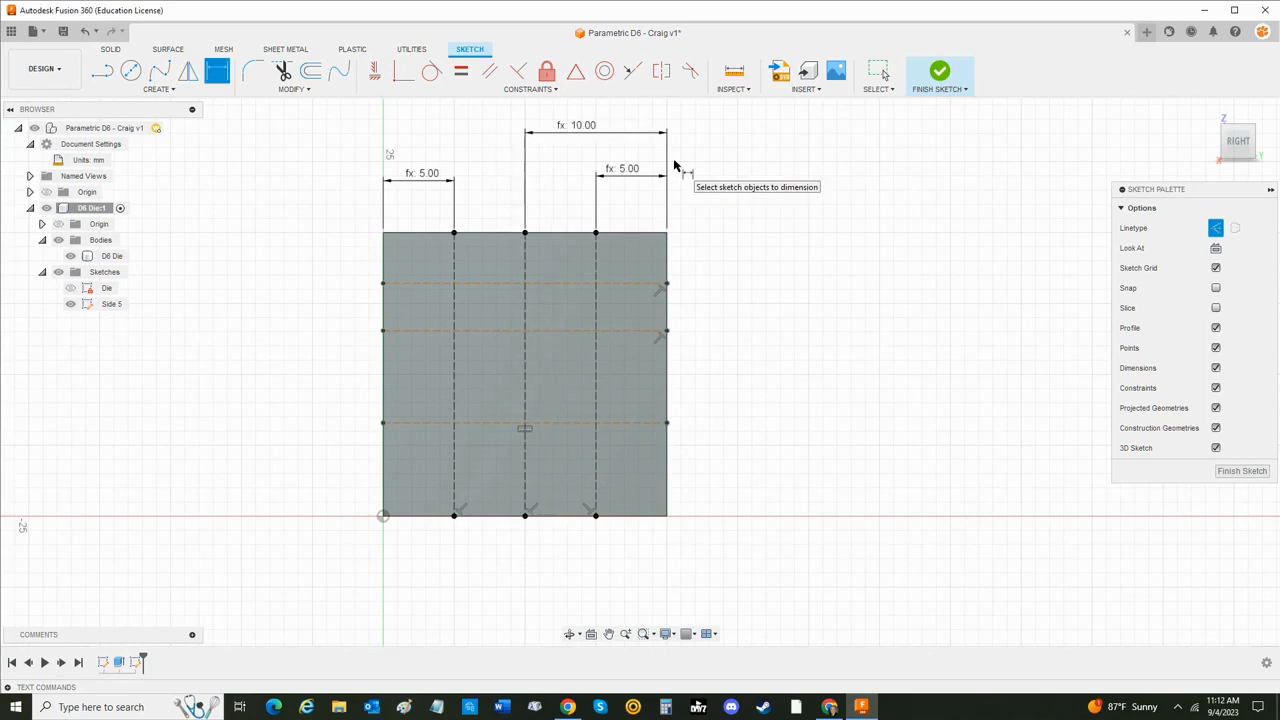
{"action": "key", "text": "Escape"}
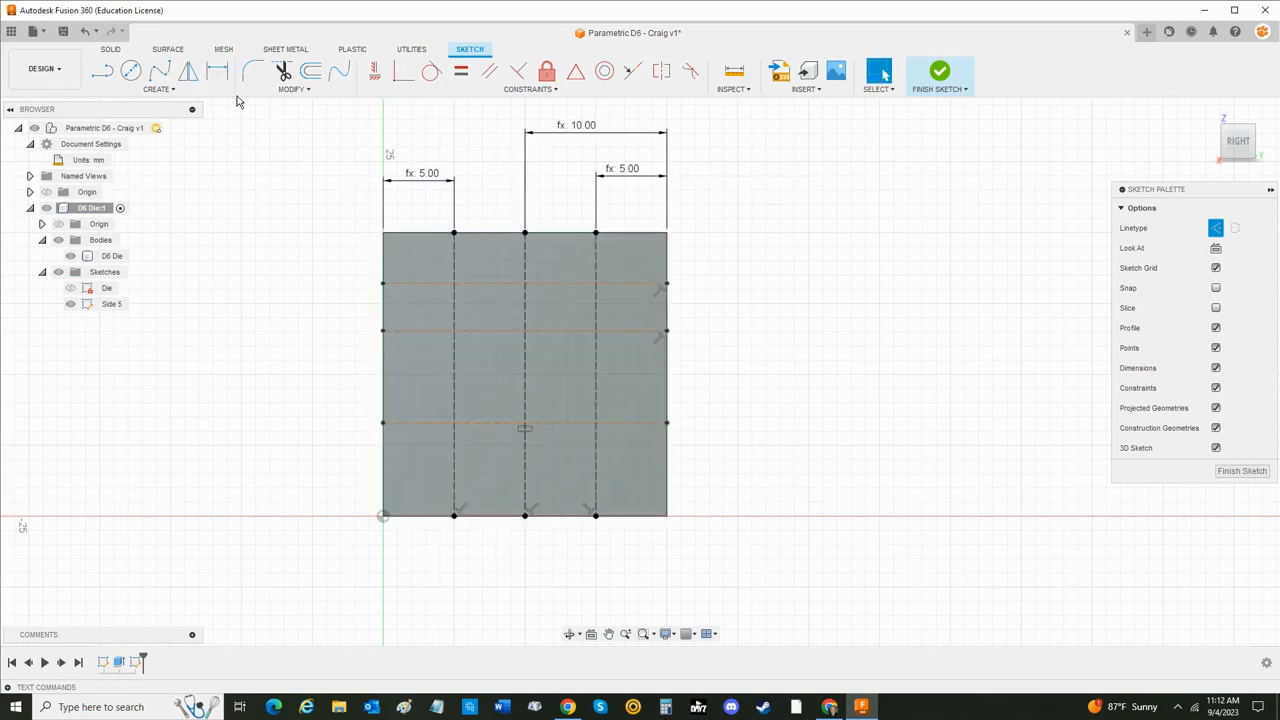
- Dimension the uppermost horizontal construction line from the face's top edge as Die_Size/4
{"action": "left_click", "coordinate": [217, 70]}
{"action": "left_click", "coordinate": [403, 284]}
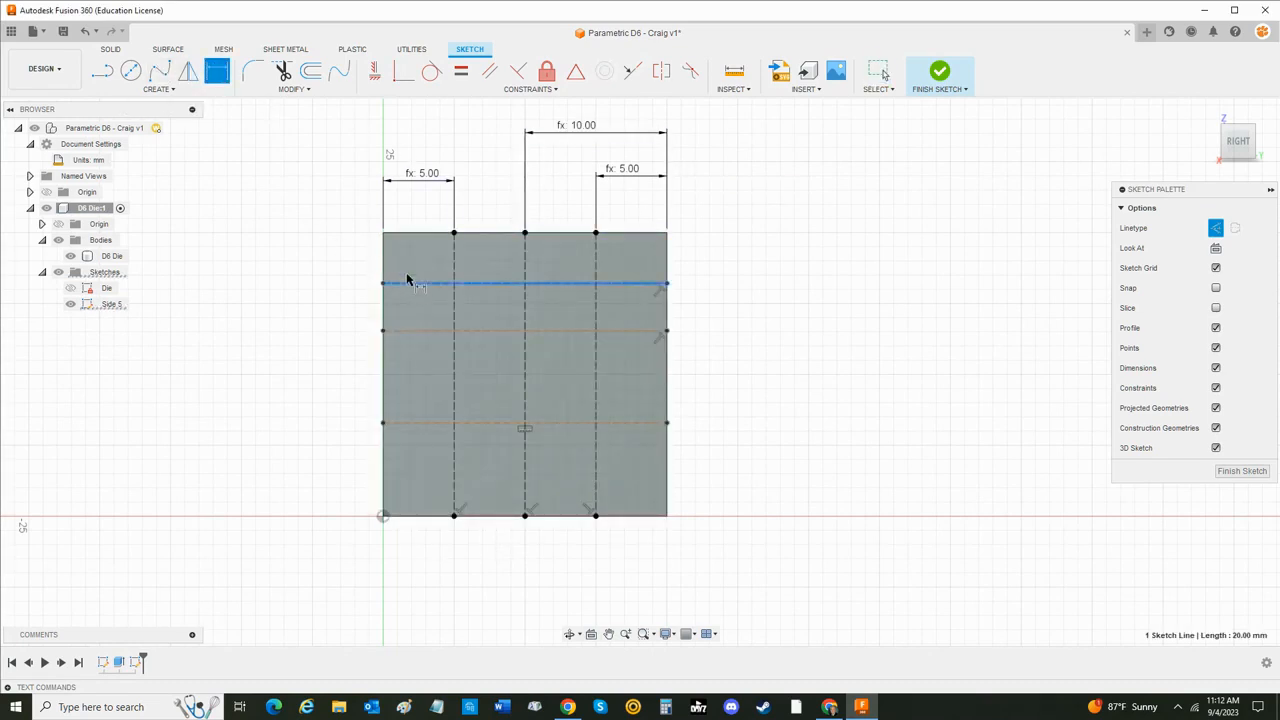
{"action": "left_click", "coordinate": [422, 234]}
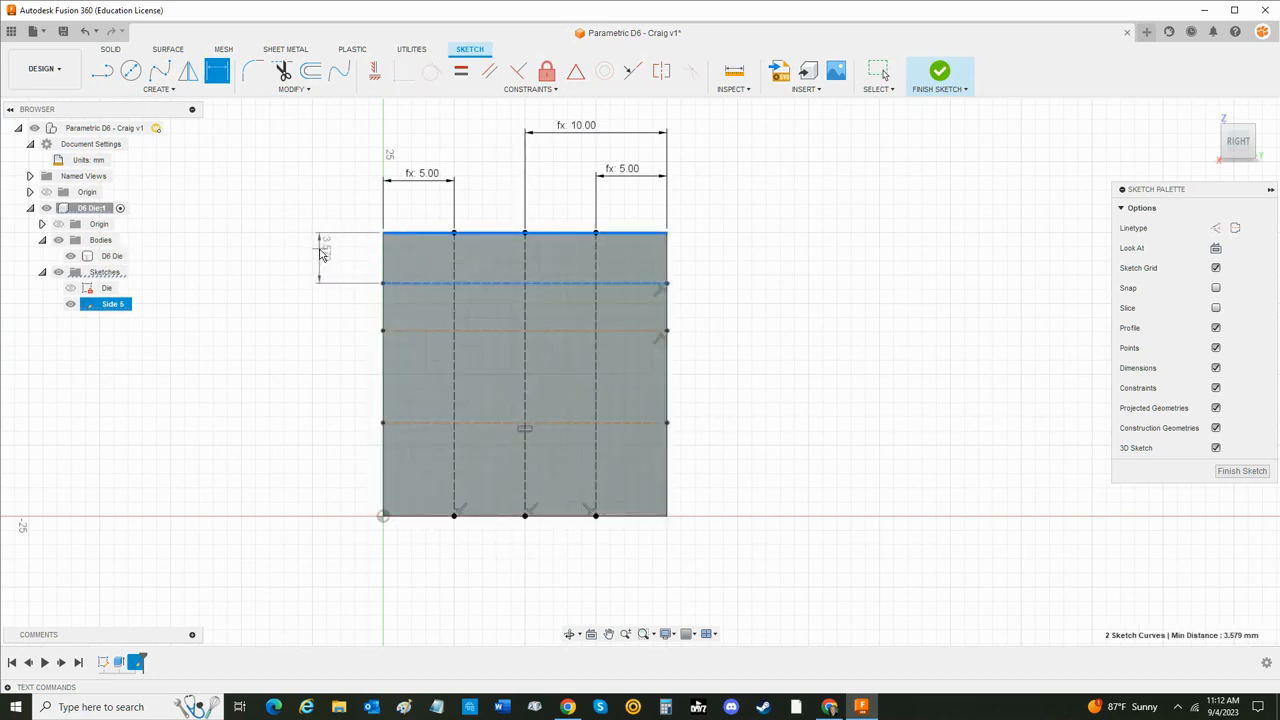
{"action": "left_click", "coordinate": [319, 252]}
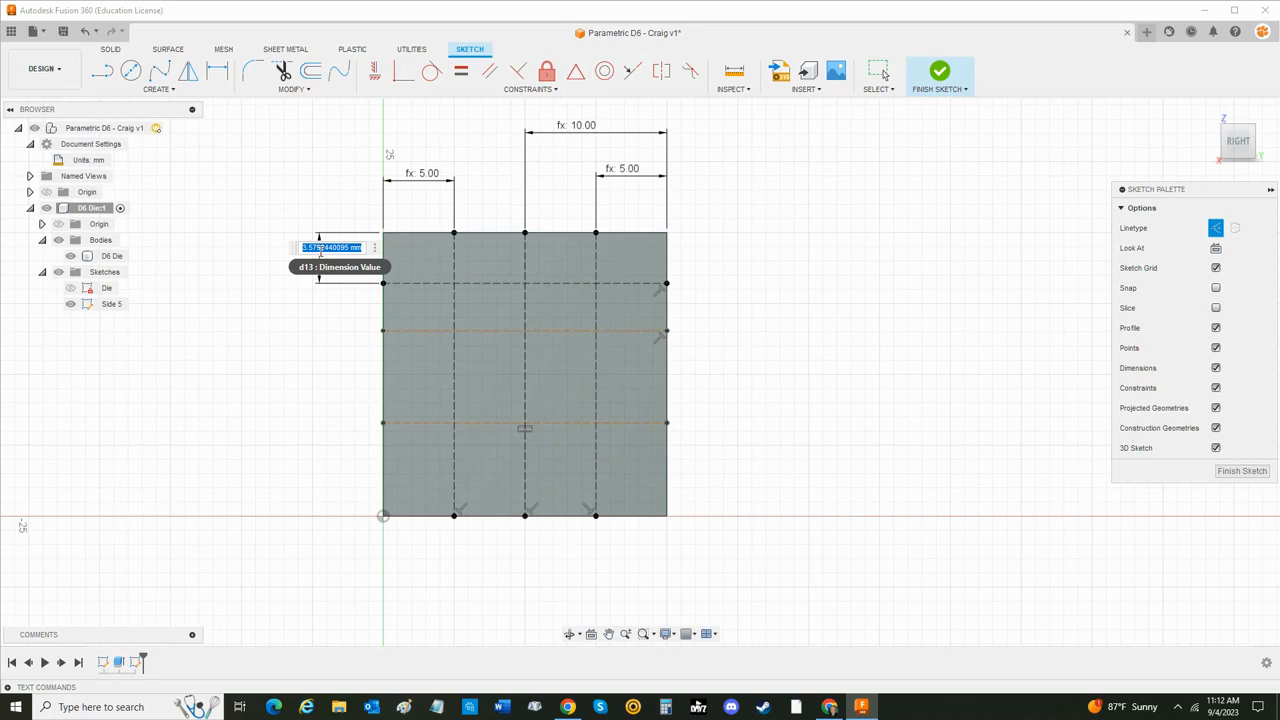
{"action": "type", "text": "Die_Size"}
{"action": "key", "text": "Return"}
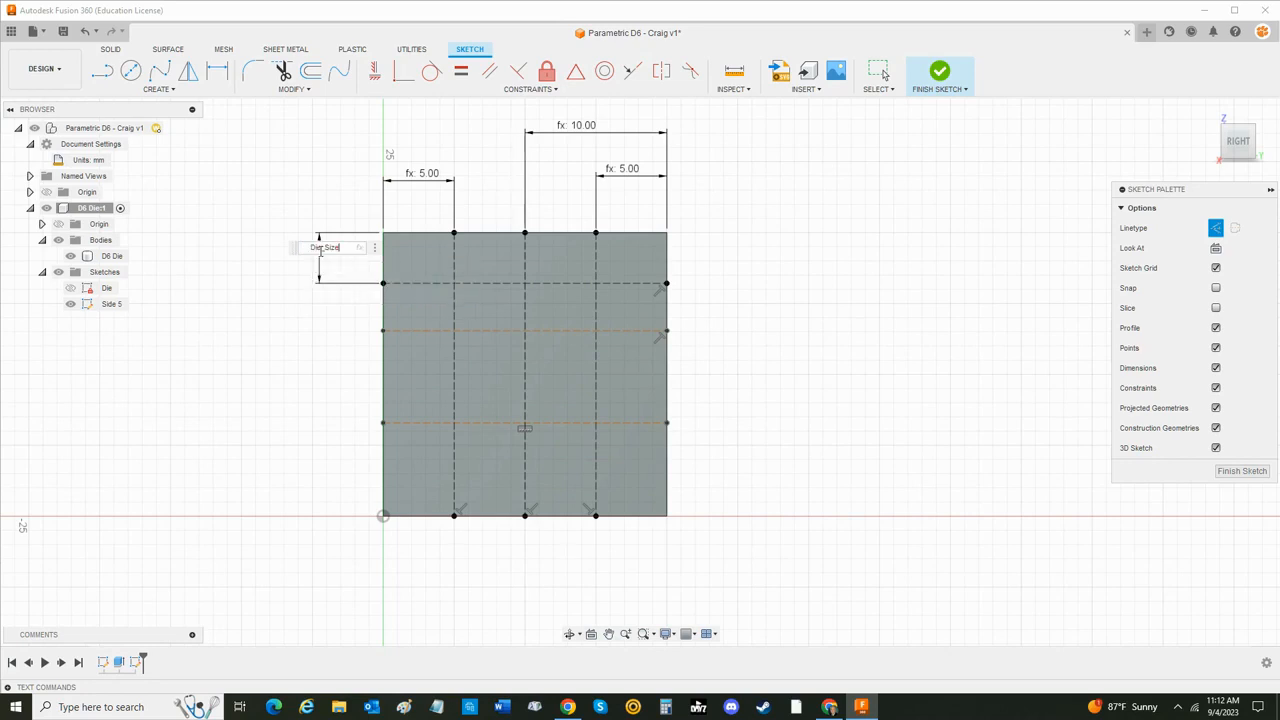
{"action": "key", "text": "Return"}
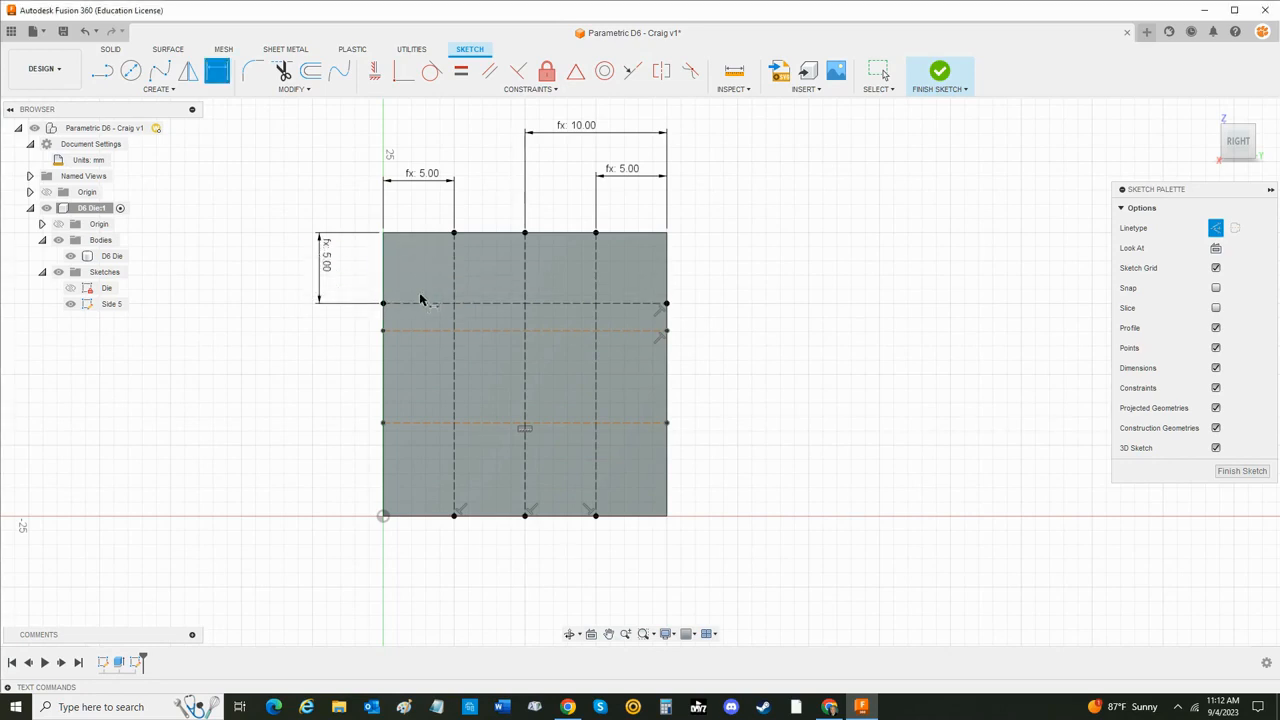
- Dimension the middle horizontal construction line from the face's top edge as Die_Size/2
{"action": "left_click", "coordinate": [421, 330]}
{"action": "left_click", "coordinate": [414, 233]}
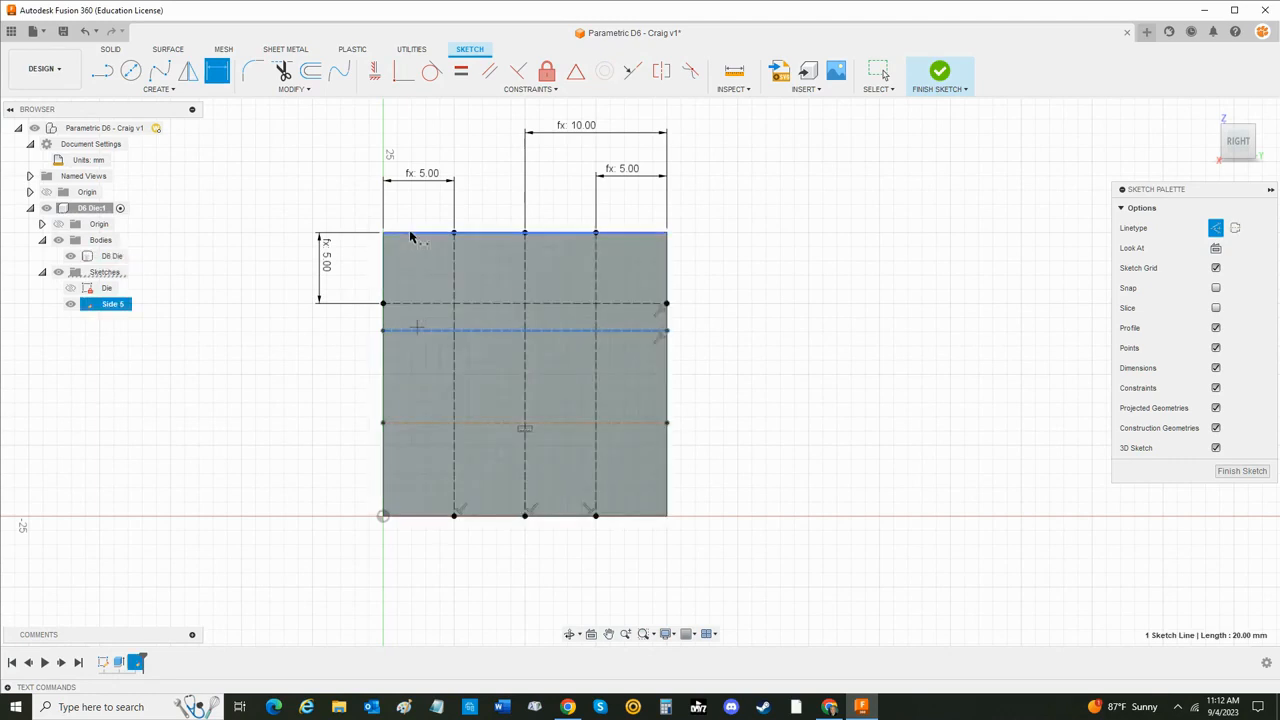
{"action": "left_click", "coordinate": [282, 261]}
{"action": "type", "text": "Die"}
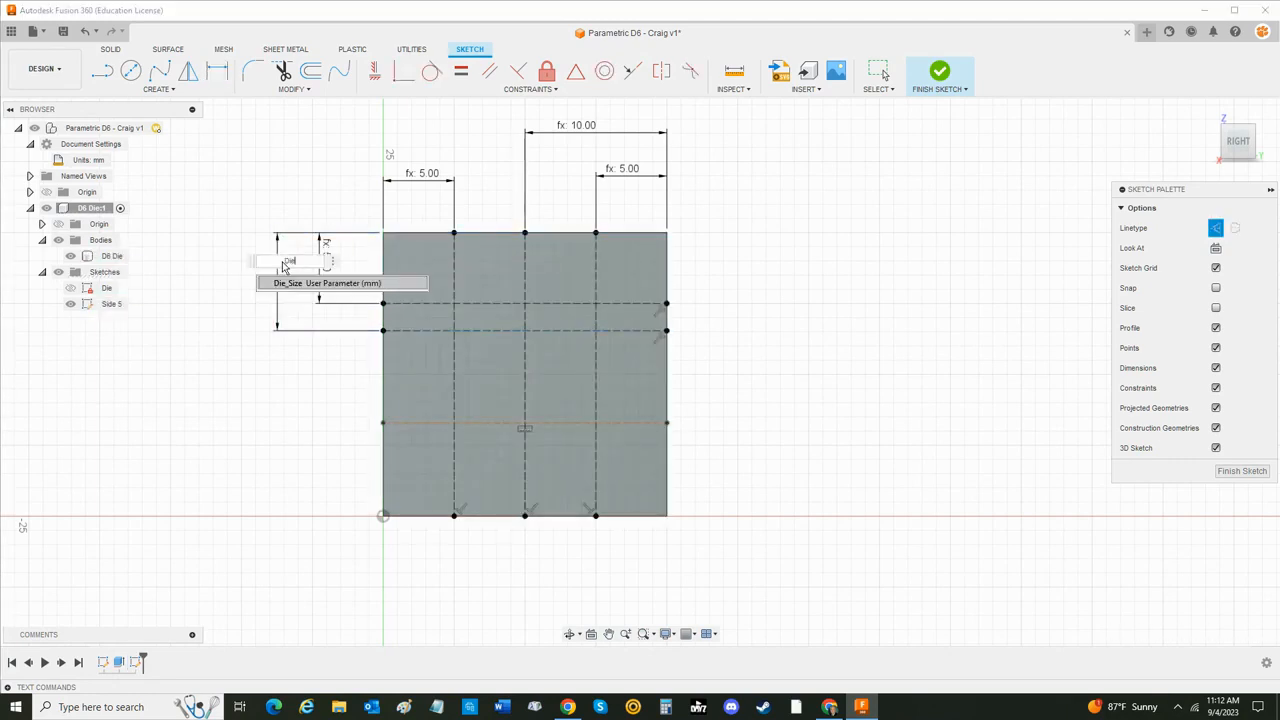
{"action": "key", "text": "Return"}
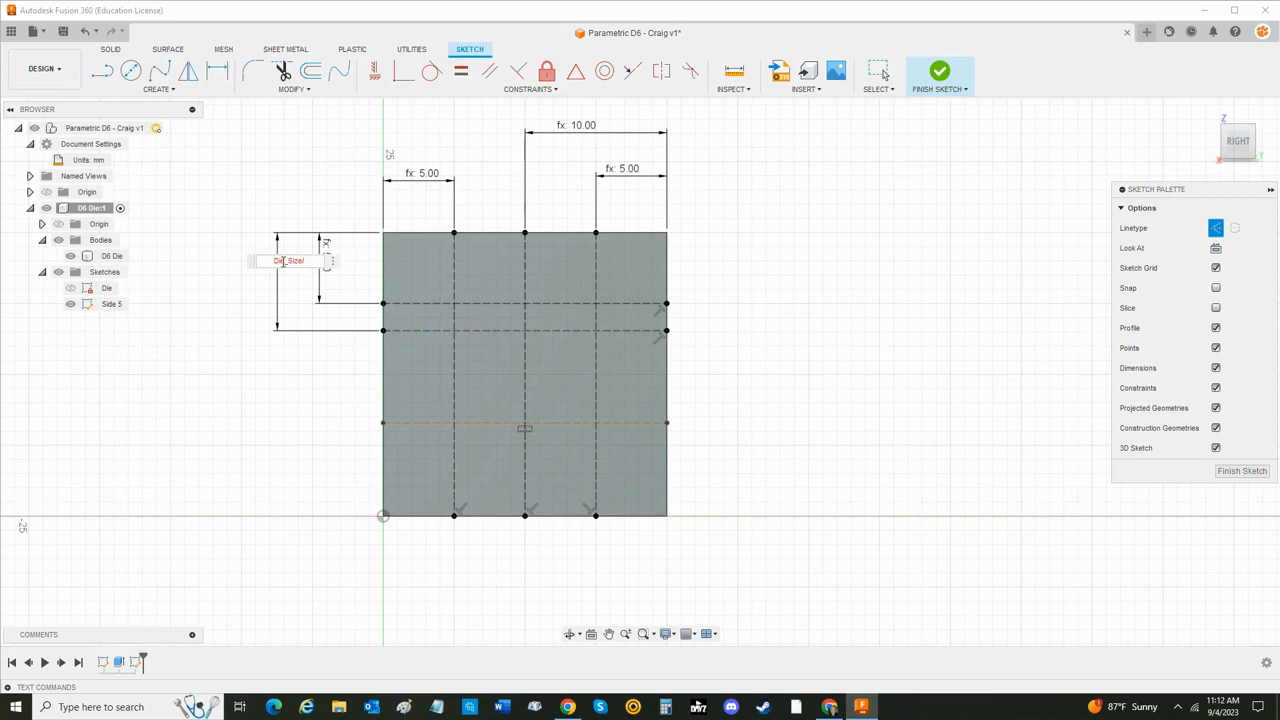
{"action": "key", "text": "Return"}
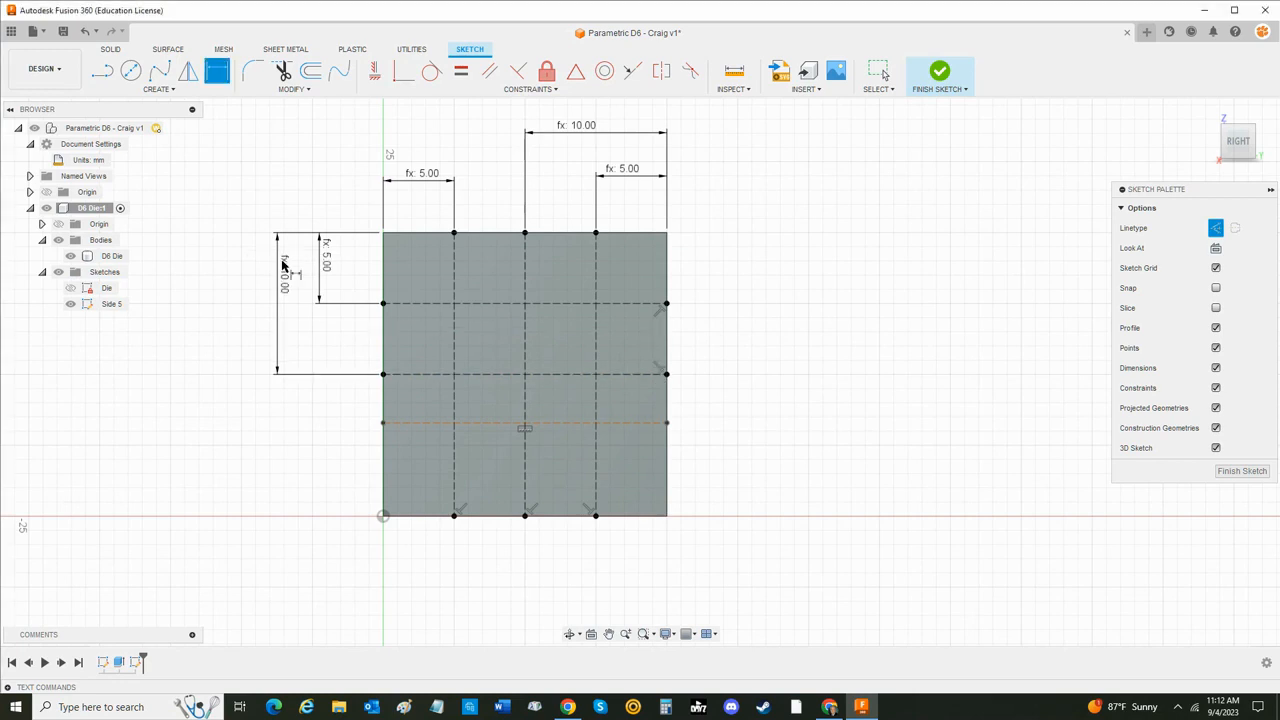
- Dimension the lowest horizontal construction line from the face's bottom edge as Die_Size/4
{"action": "left_click", "coordinate": [408, 424]}
{"action": "left_click", "coordinate": [400, 516]}
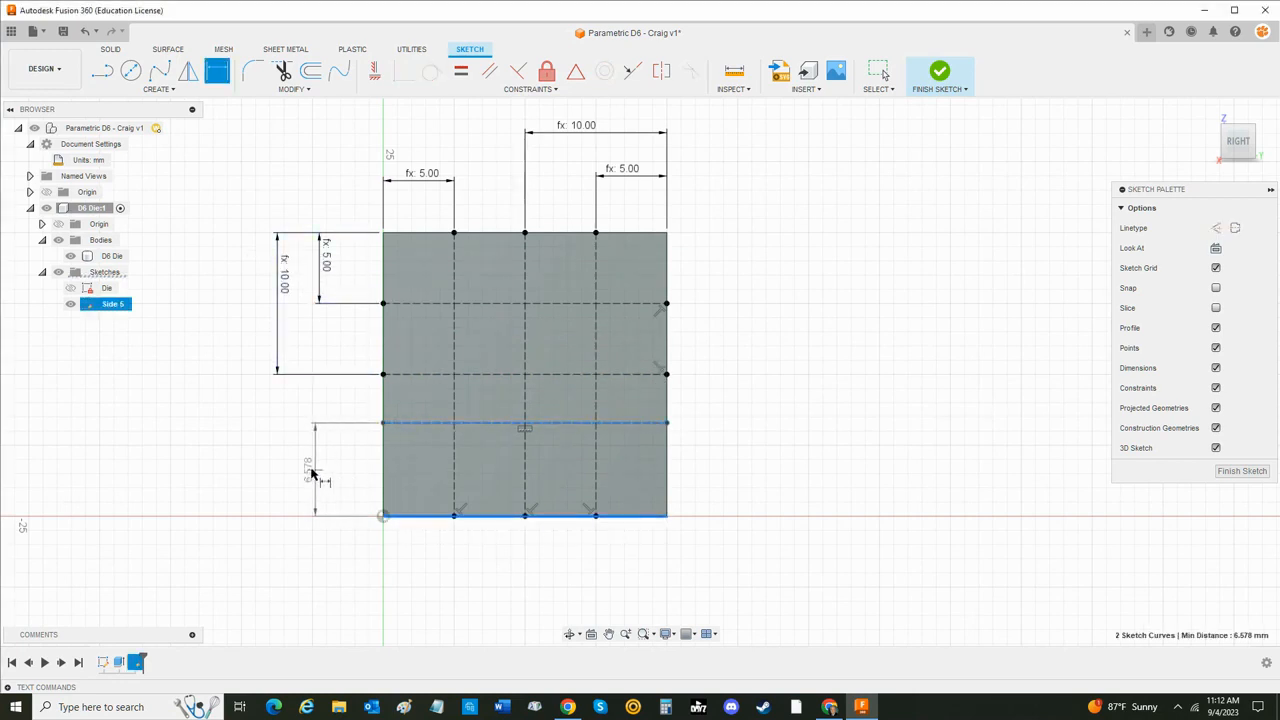
{"action": "left_click", "coordinate": [325, 472]}
{"action": "type", "text": "Die_Size/4"}
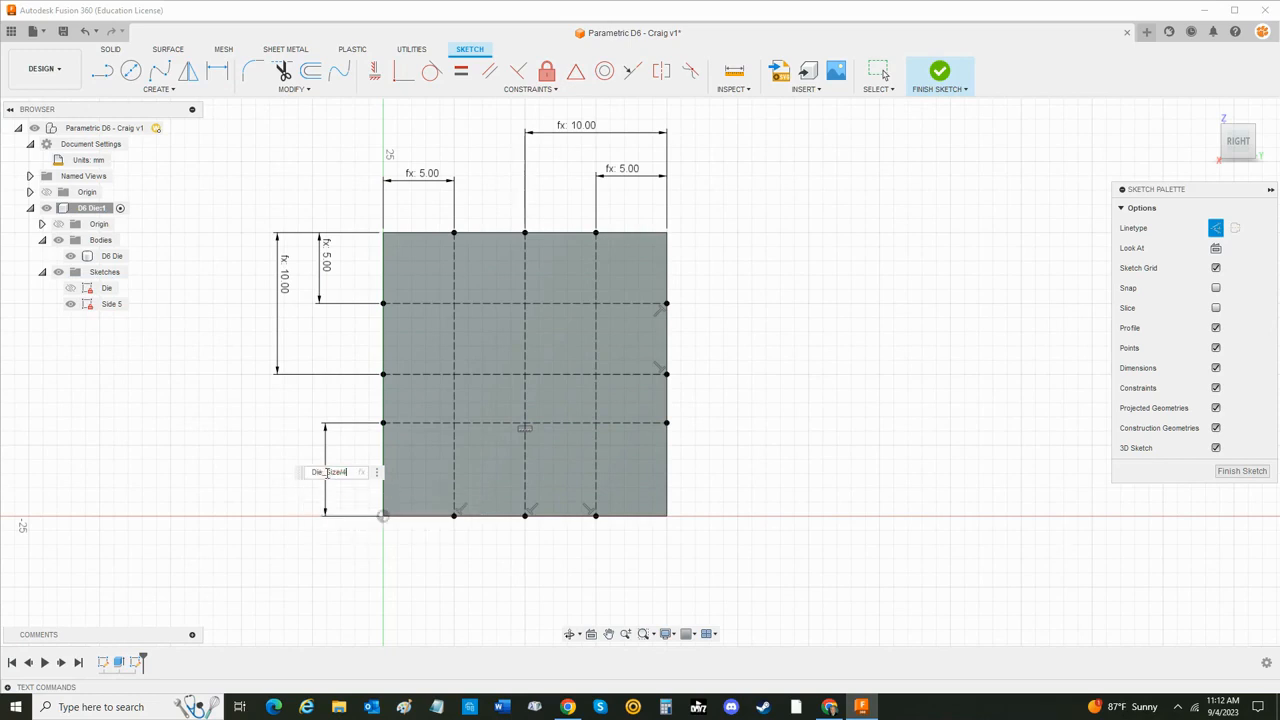
{"action": "key", "text": "Return"}
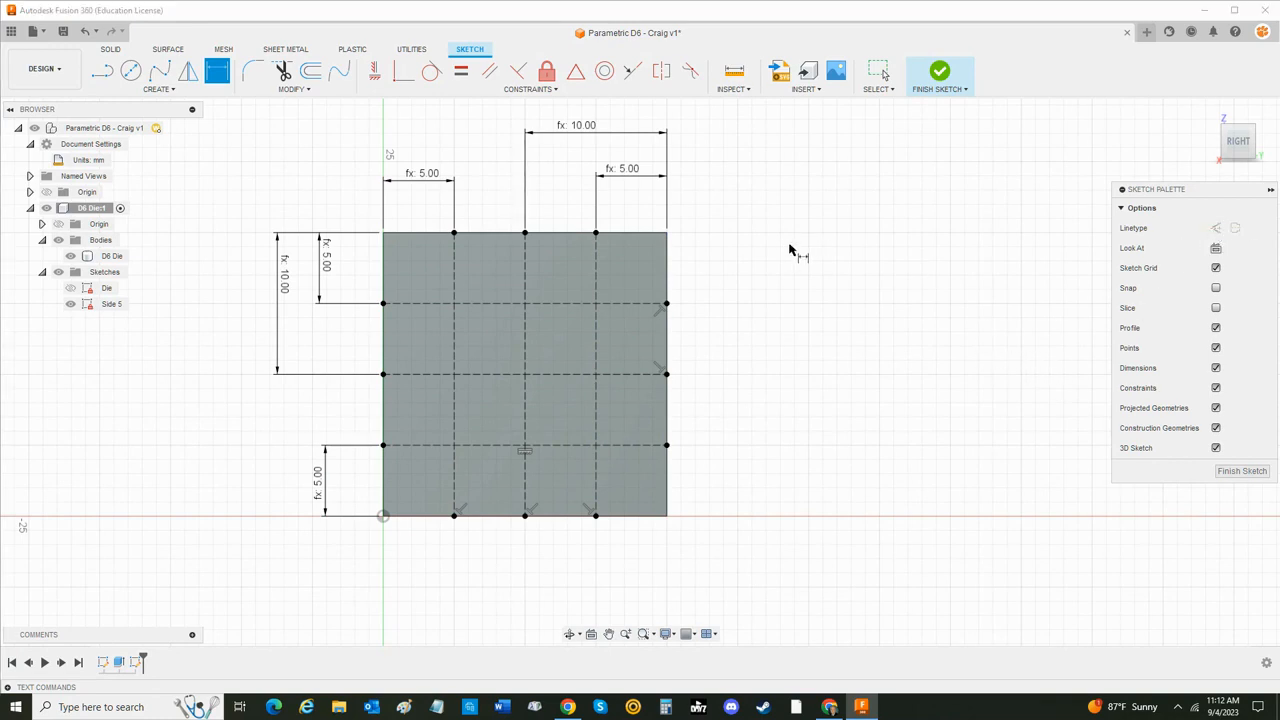
{"action": "key", "text": "Escape"}
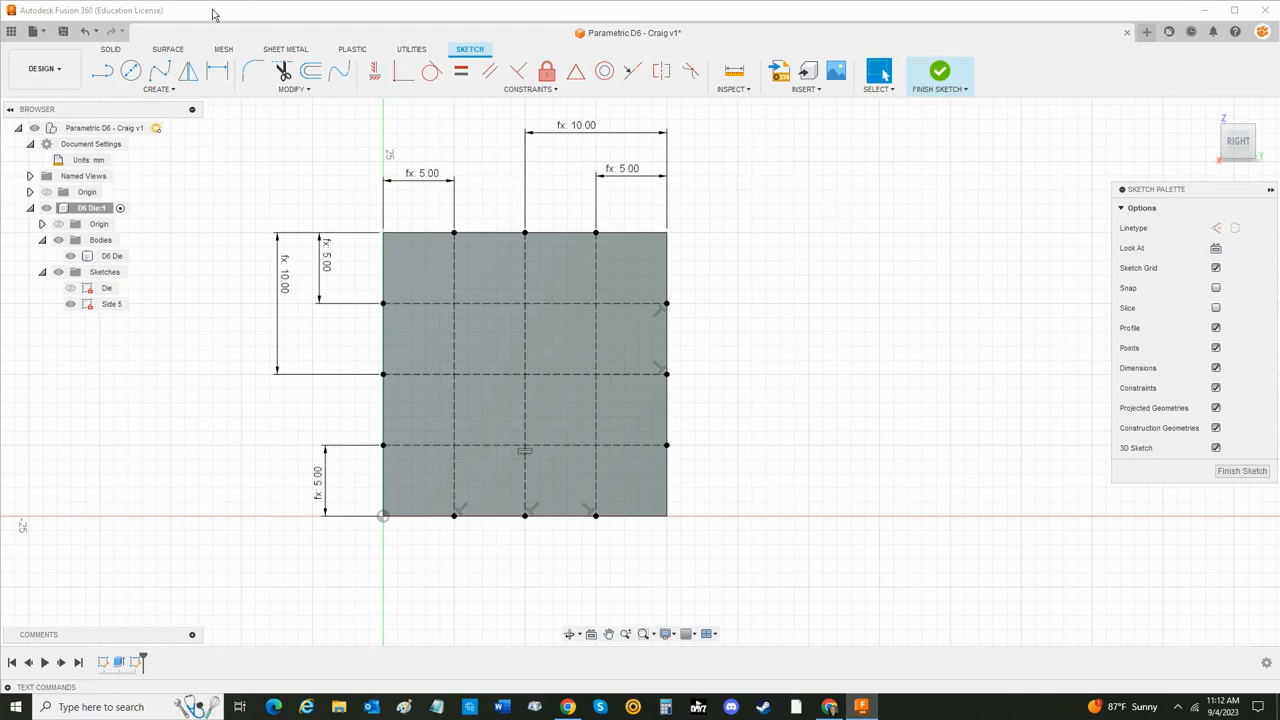
- Draw circles on the four corner intersections of the construction lines and one about 17 mm in diameter on the center intersection
{"action": "left_click", "coordinate": [130, 70]}
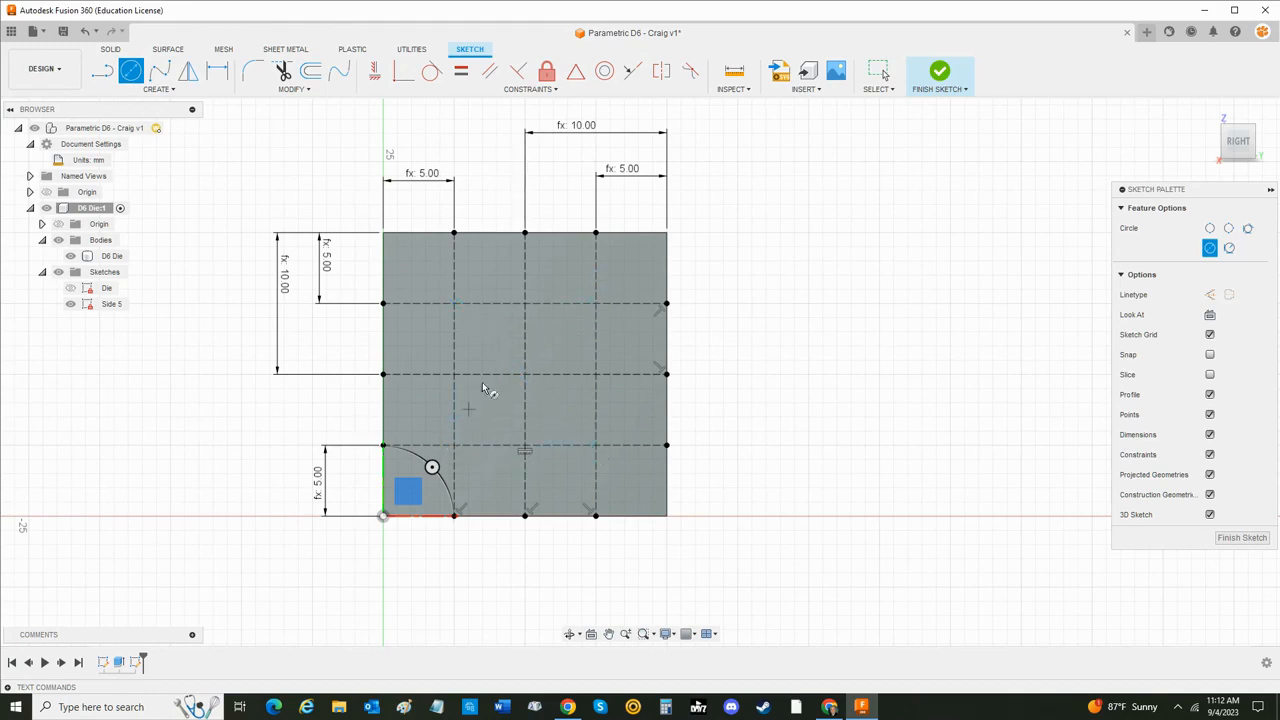
{"action": "left_click", "coordinate": [455, 303]}
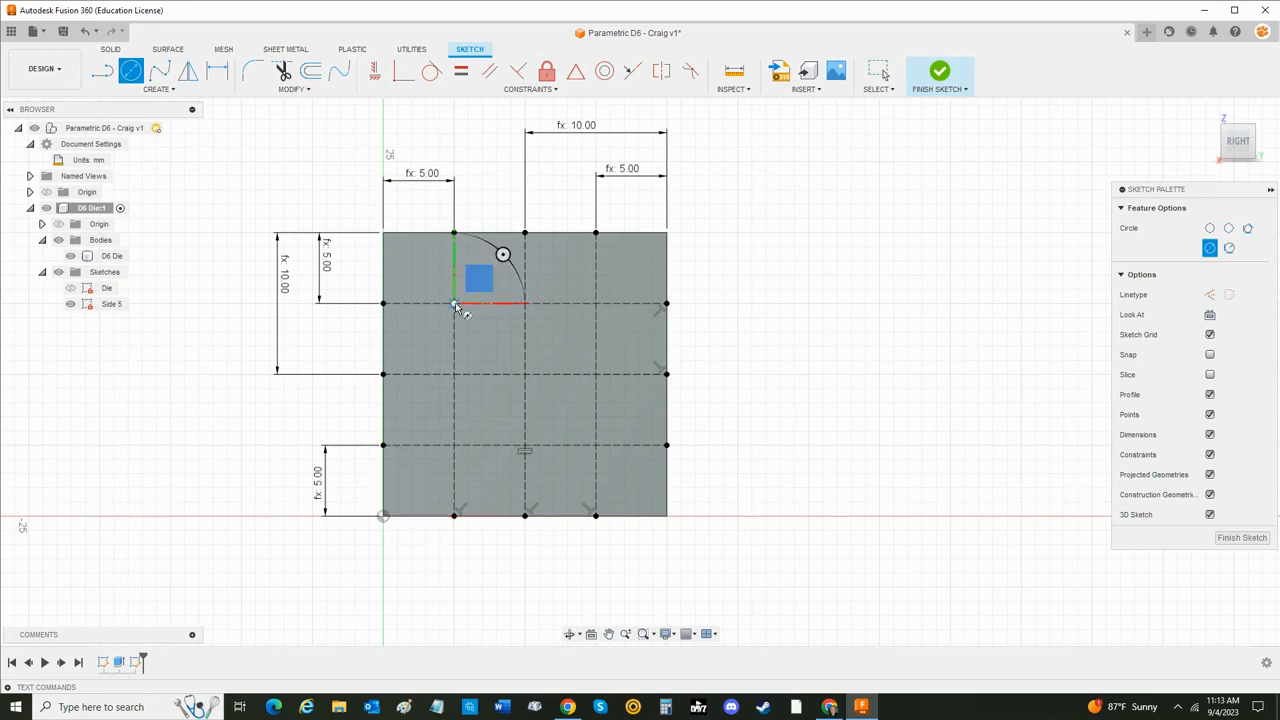
{"action": "left_click", "coordinate": [597, 304]}
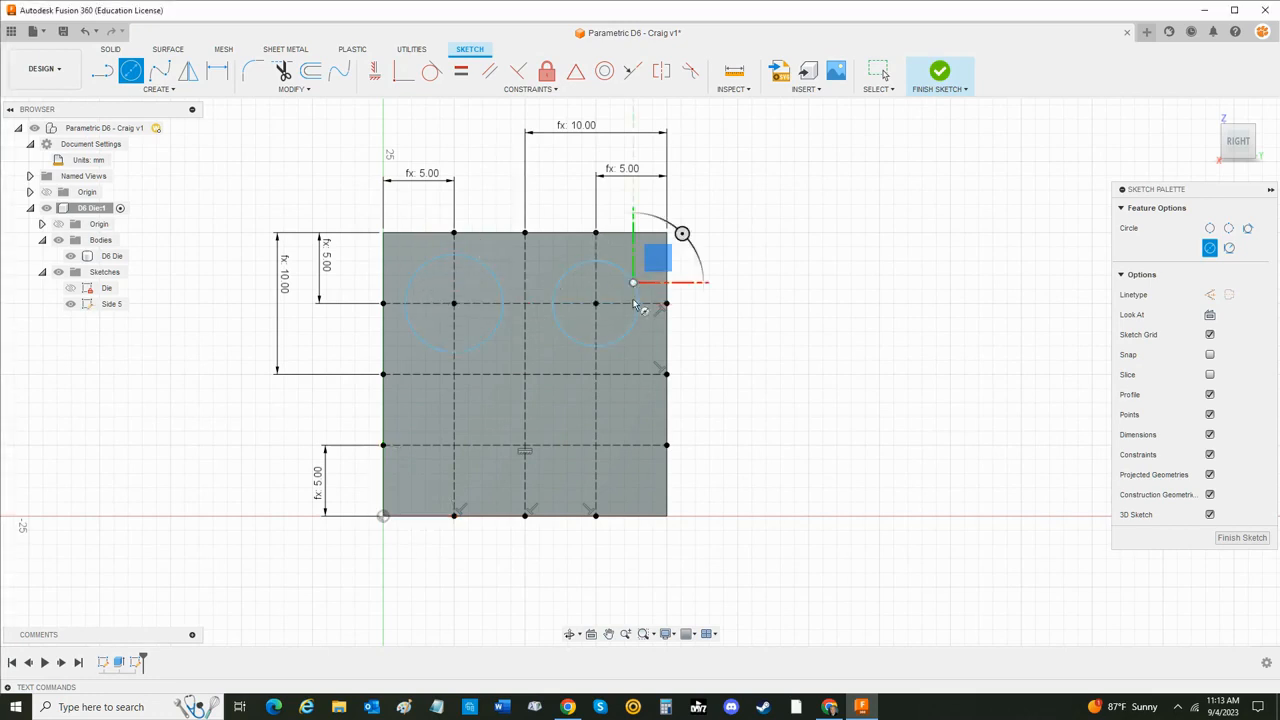
{"action": "left_click", "coordinate": [526, 375]}
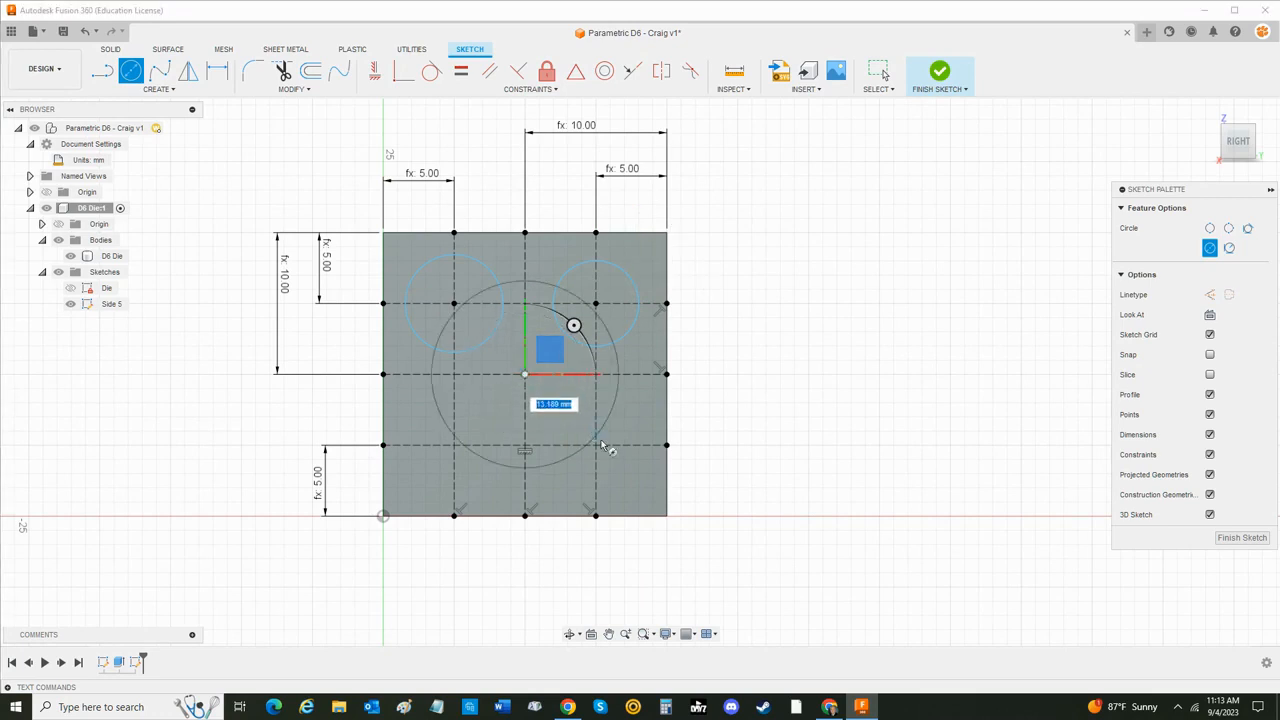
{"action": "left_click", "coordinate": [614, 452]}
{"action": "left_click", "coordinate": [596, 445]}
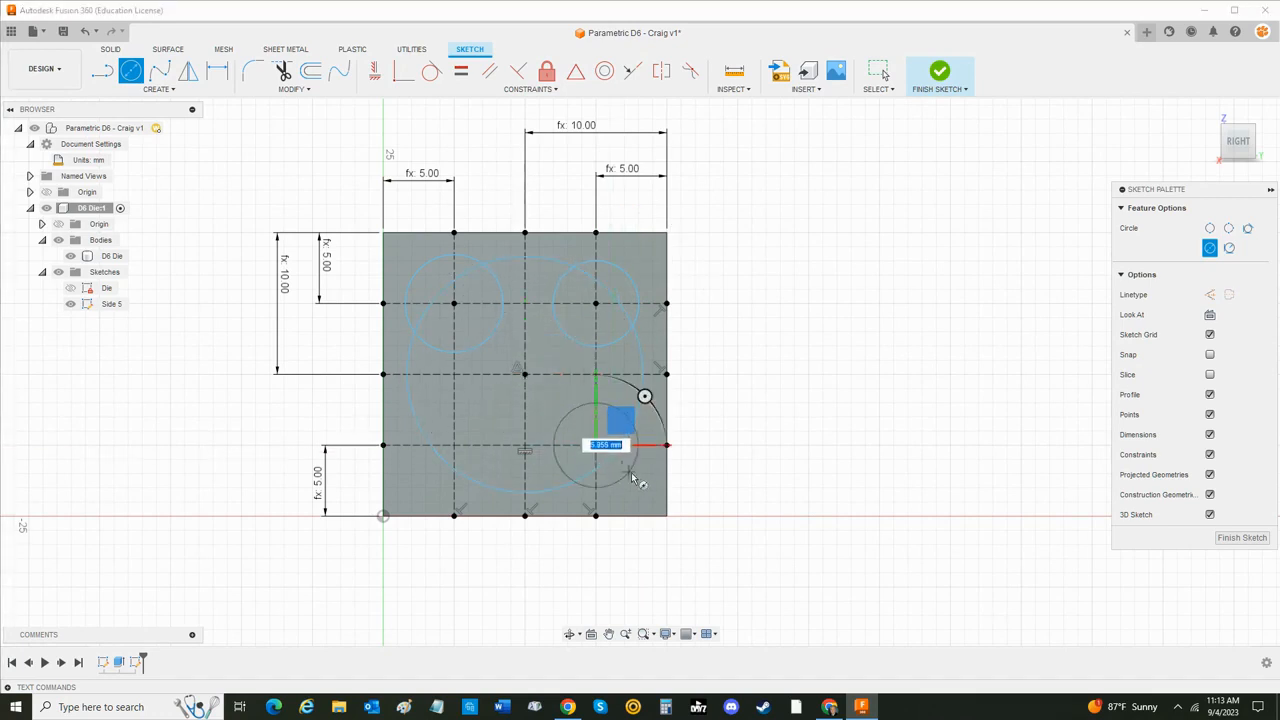
{"action": "left_click", "coordinate": [631, 472]}
{"action": "left_click", "coordinate": [454, 445]}
{"action": "left_click", "coordinate": [429, 472]}
{"action": "key", "text": "Escape"}
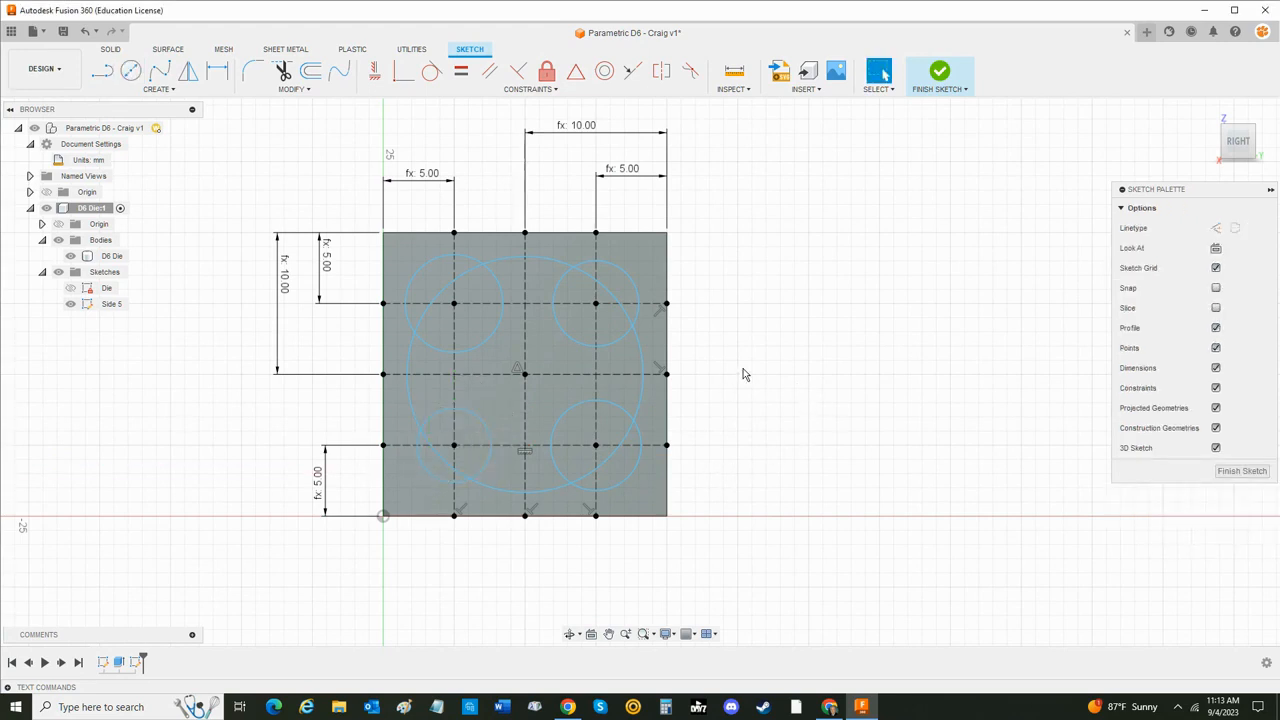
- Dimension the center circle's diameter with the Pip_Size parameter
{"action": "key", "text": "d"}
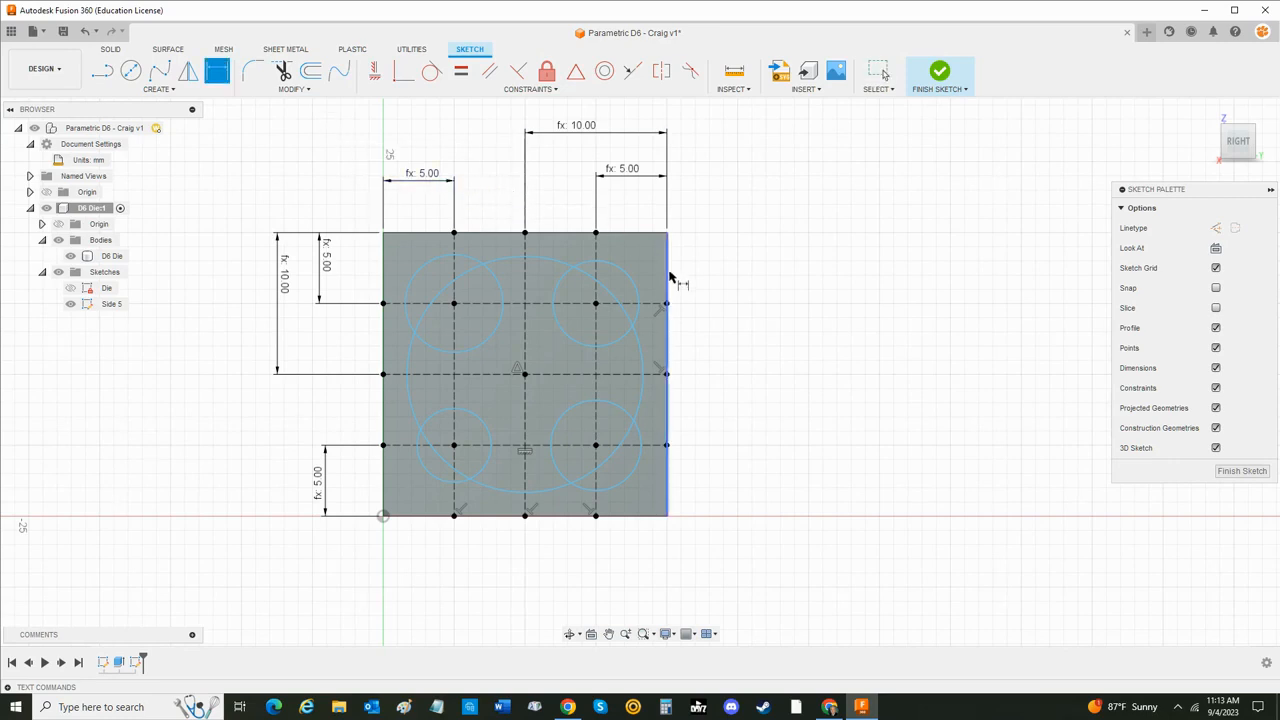
{"action": "left_click", "coordinate": [642, 348]}
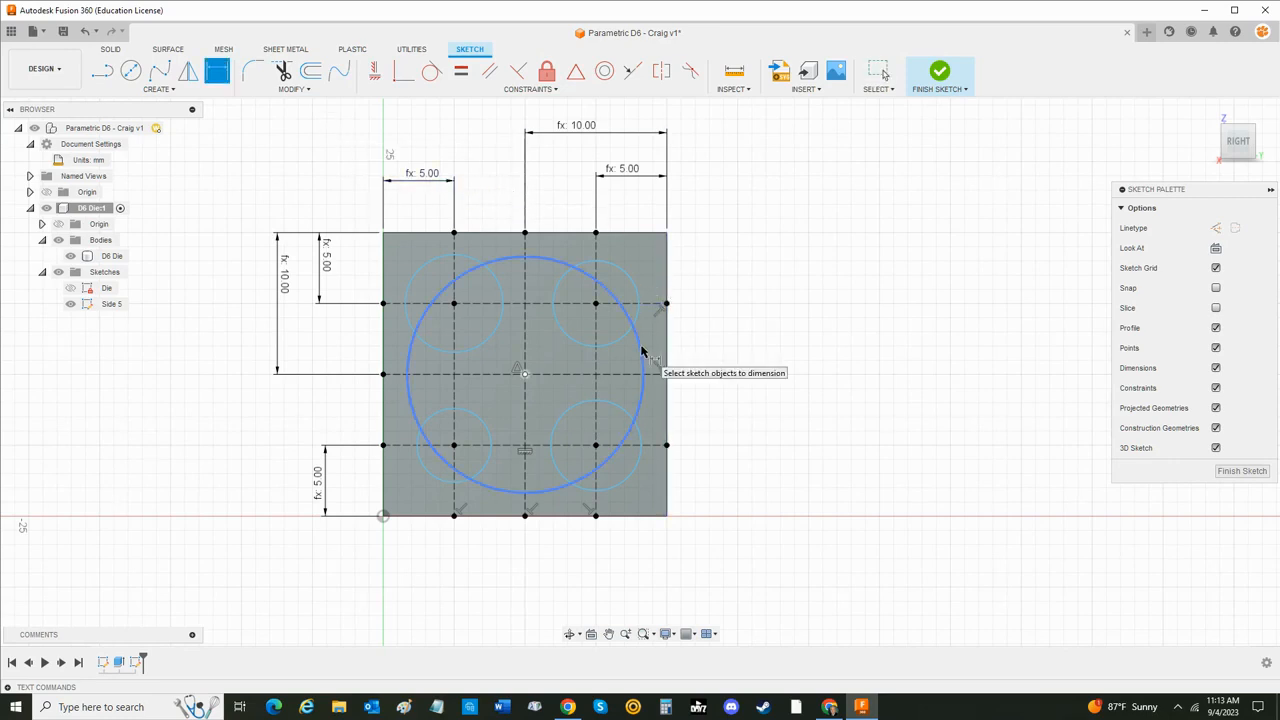
{"action": "left_click", "coordinate": [740, 356]}
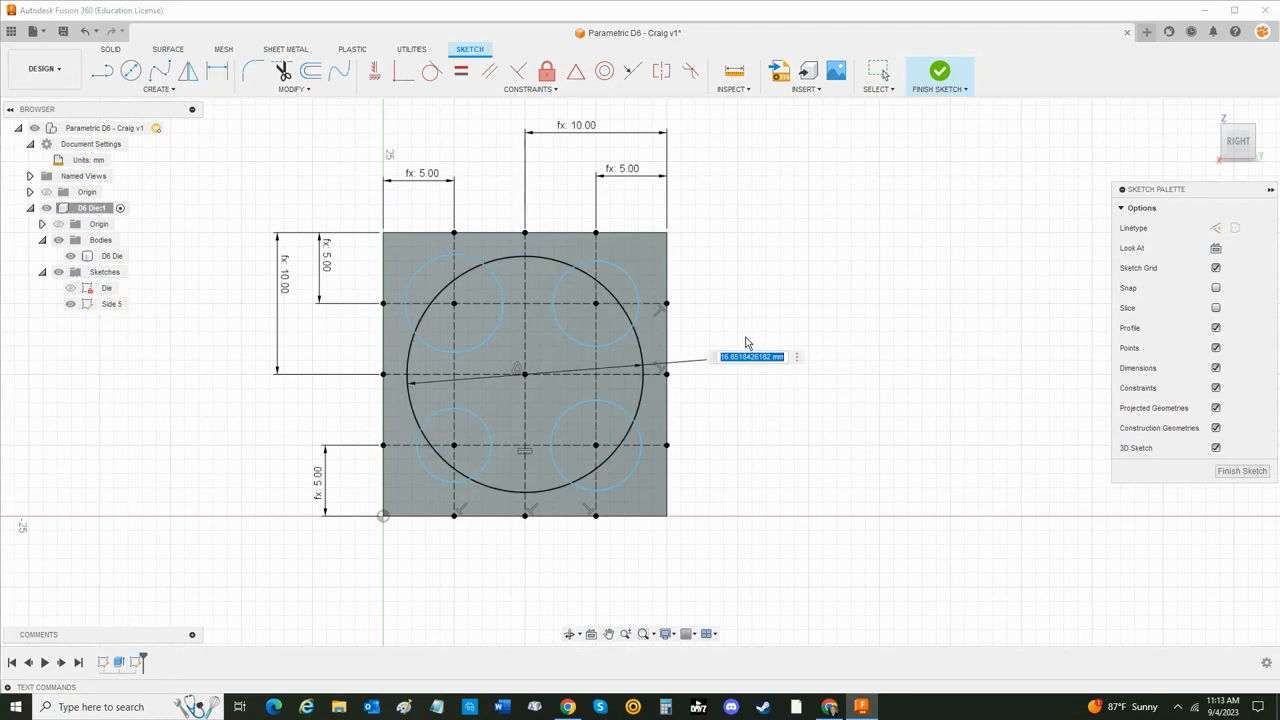
{"action": "type", "text": "pip"}
{"action": "key", "text": "Down"}
{"action": "key", "text": "Return"}
{"action": "key", "text": "Return"}
{"action": "key", "text": "r"}
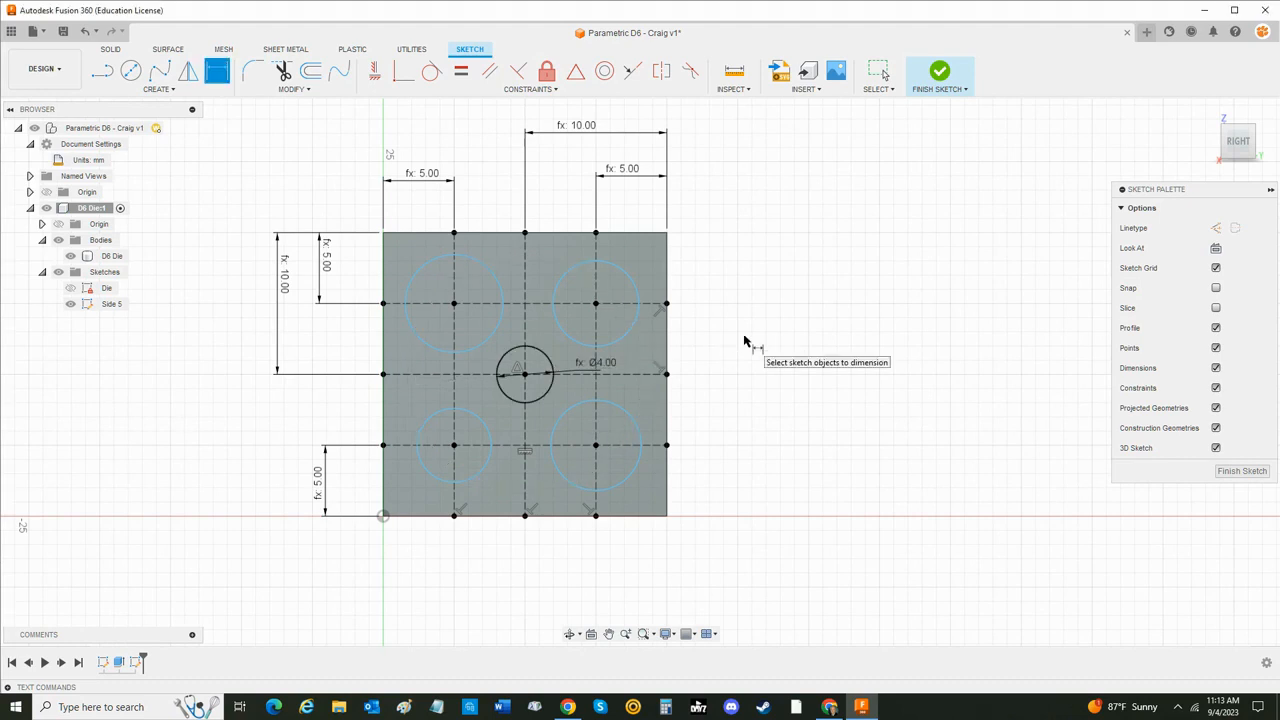
- Dimension the upper-right circle's diameter with the Pip_Size parameter
{"action": "left_click", "coordinate": [637, 320]}
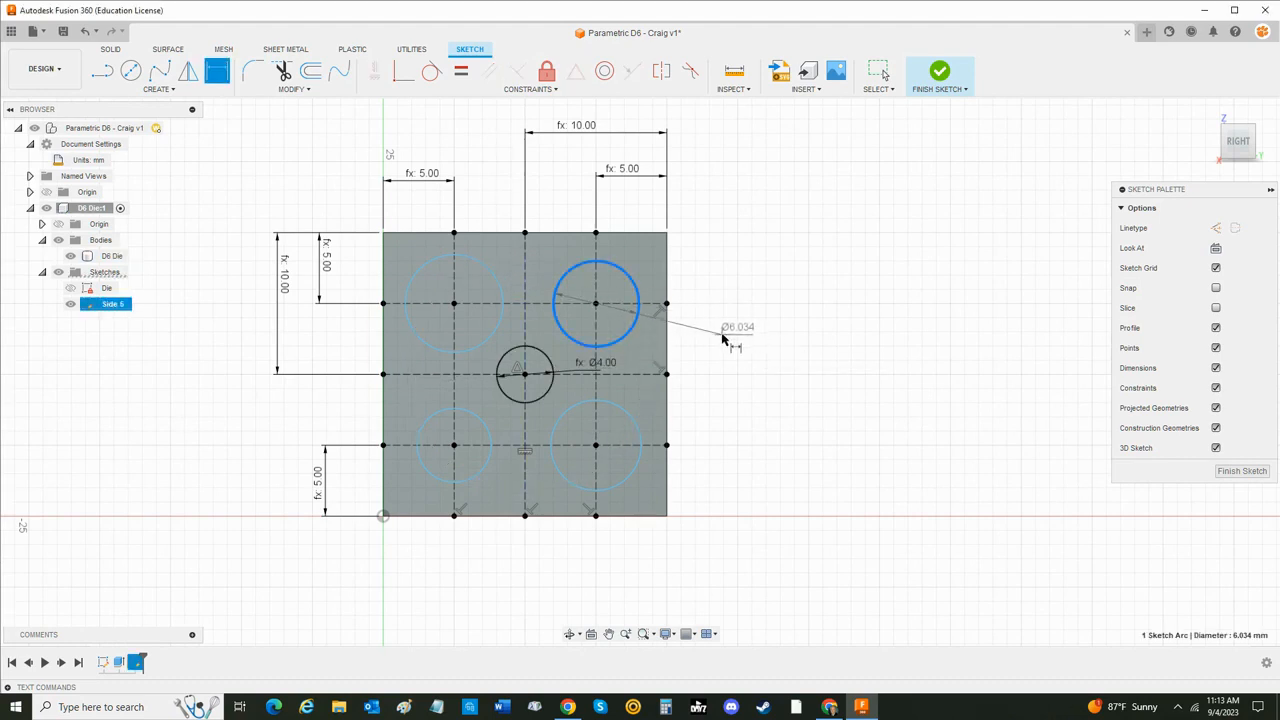
{"action": "left_click", "coordinate": [722, 334]}
{"action": "type", "text": "pip"}
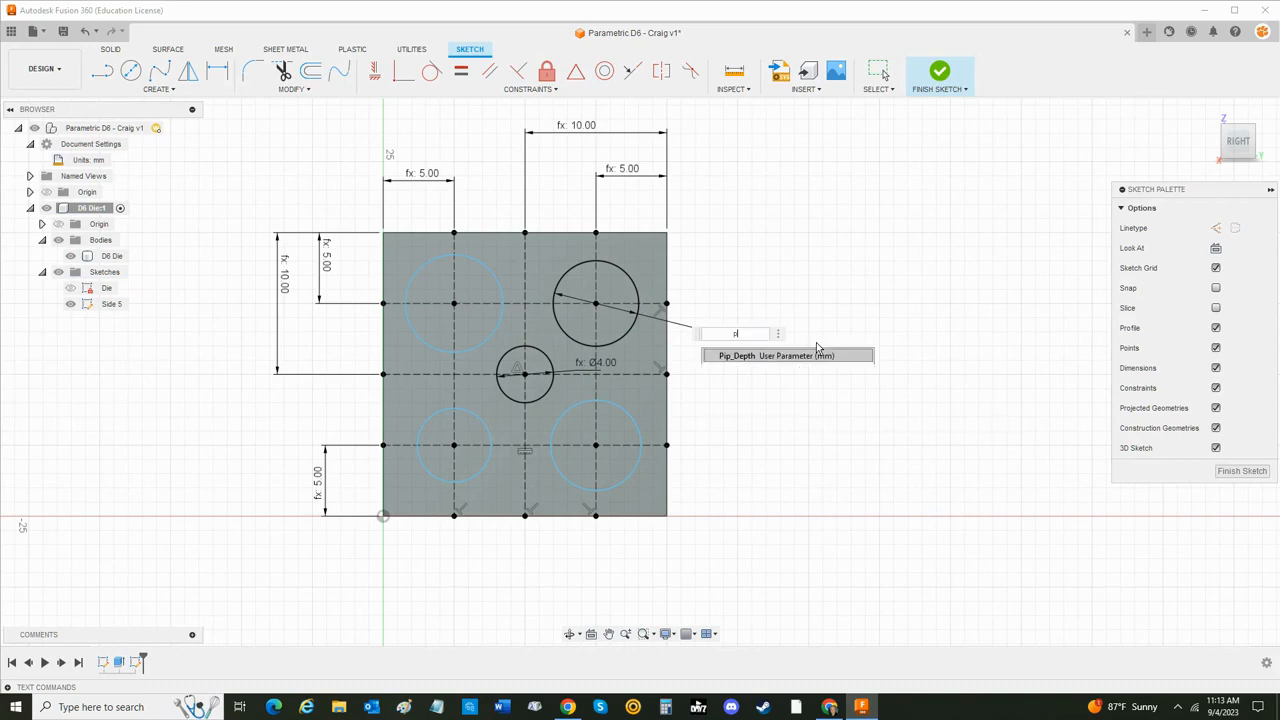
{"action": "key", "text": "Down"}
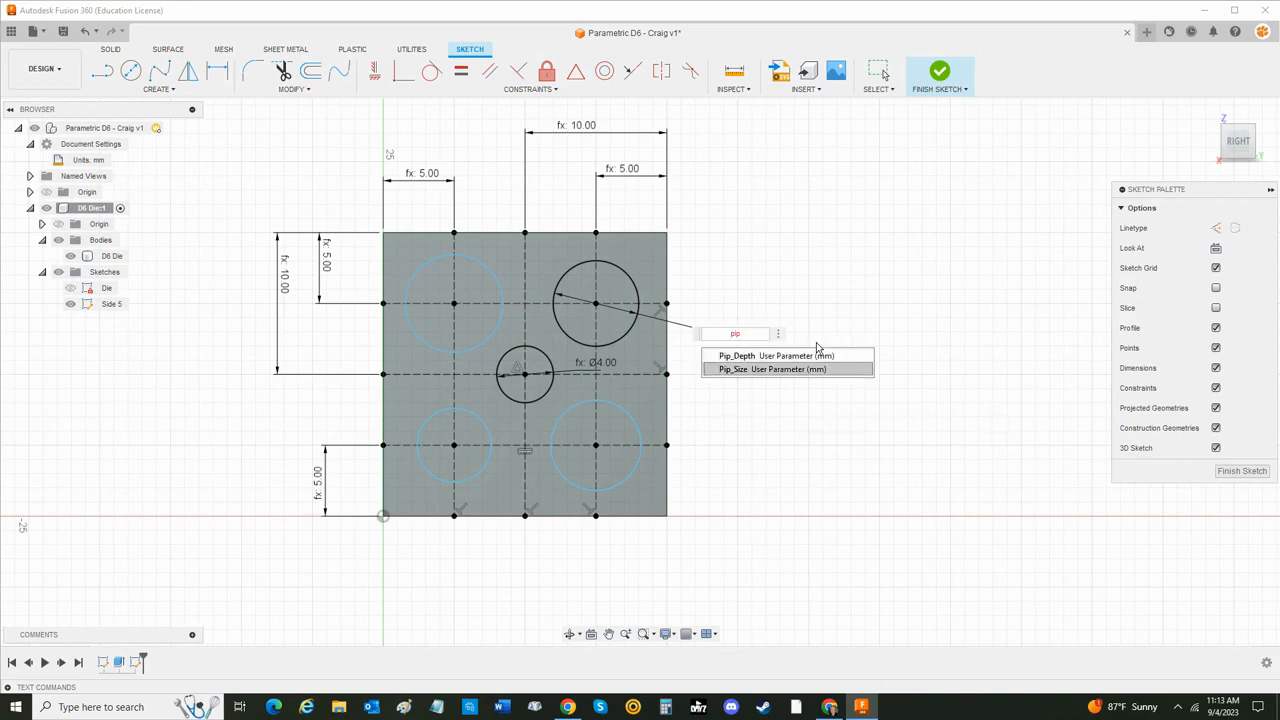
{"action": "key", "text": "Return"}
{"action": "key", "text": "Return"}
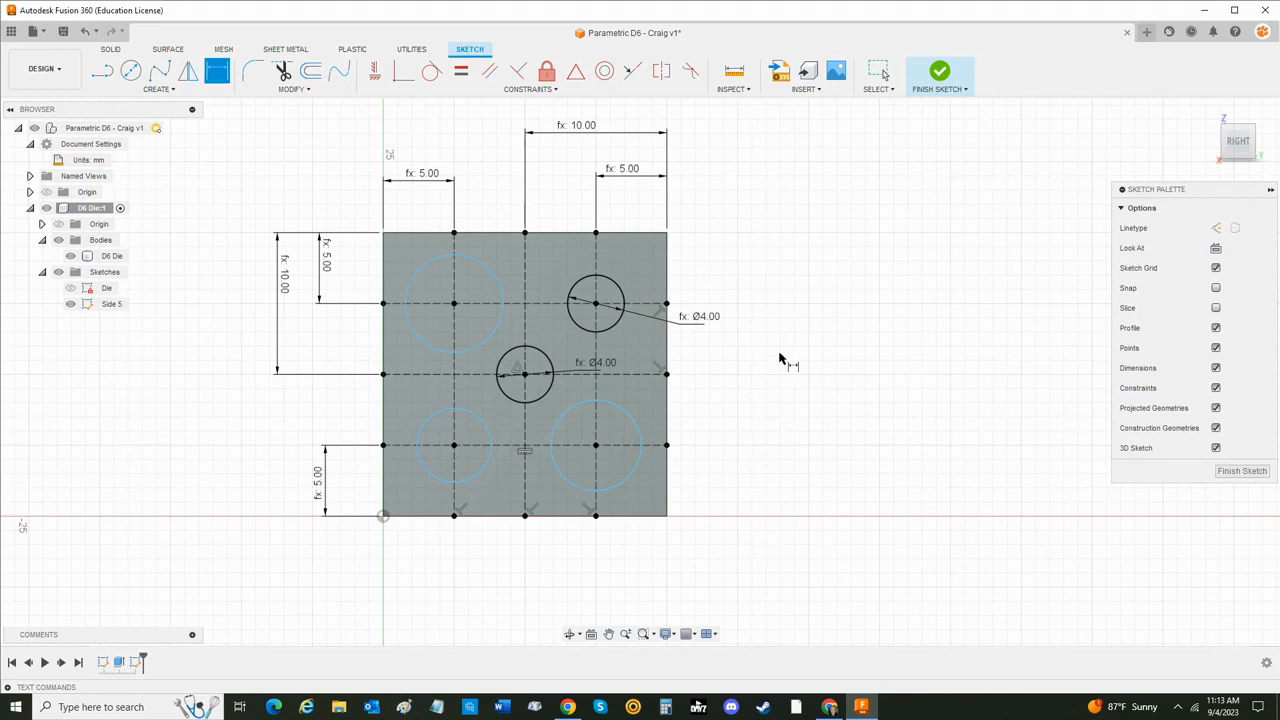
- Dimension the lower-right circle's diameter with the Pip_Size parameter
{"action": "left_click", "coordinate": [636, 428]}
{"action": "left_click", "coordinate": [712, 416]}
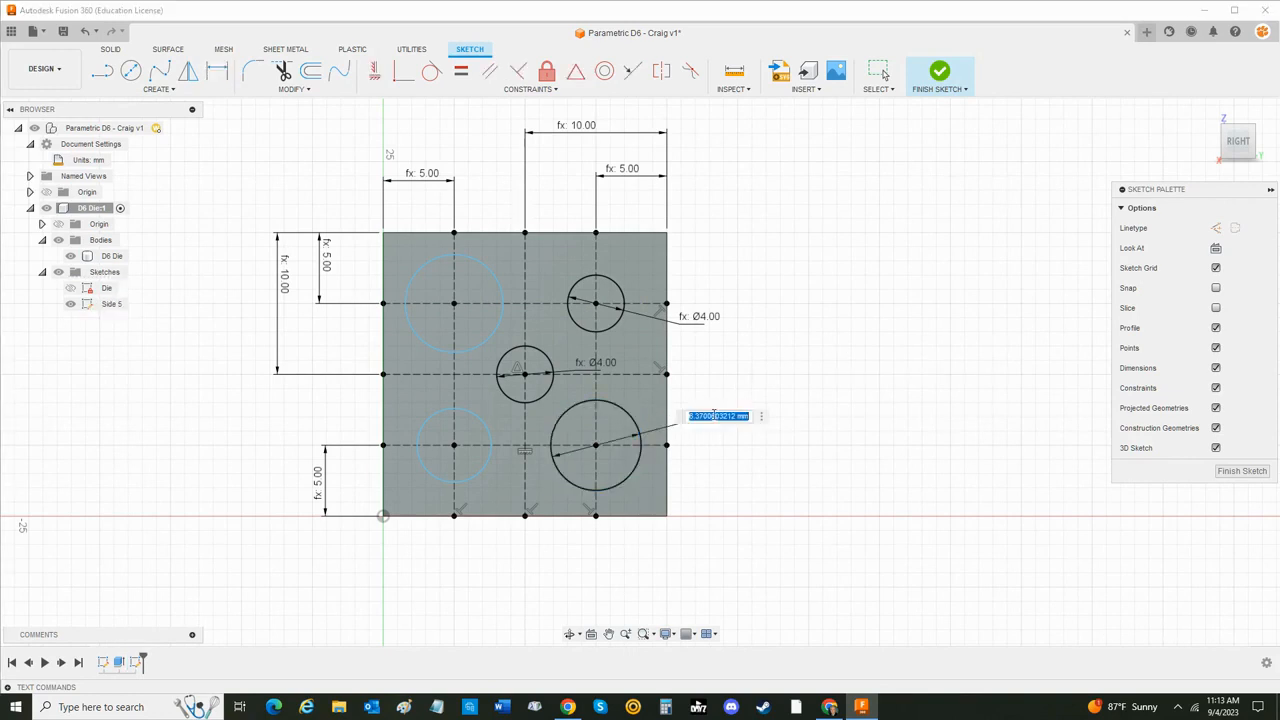
{"action": "type", "text": "p"}
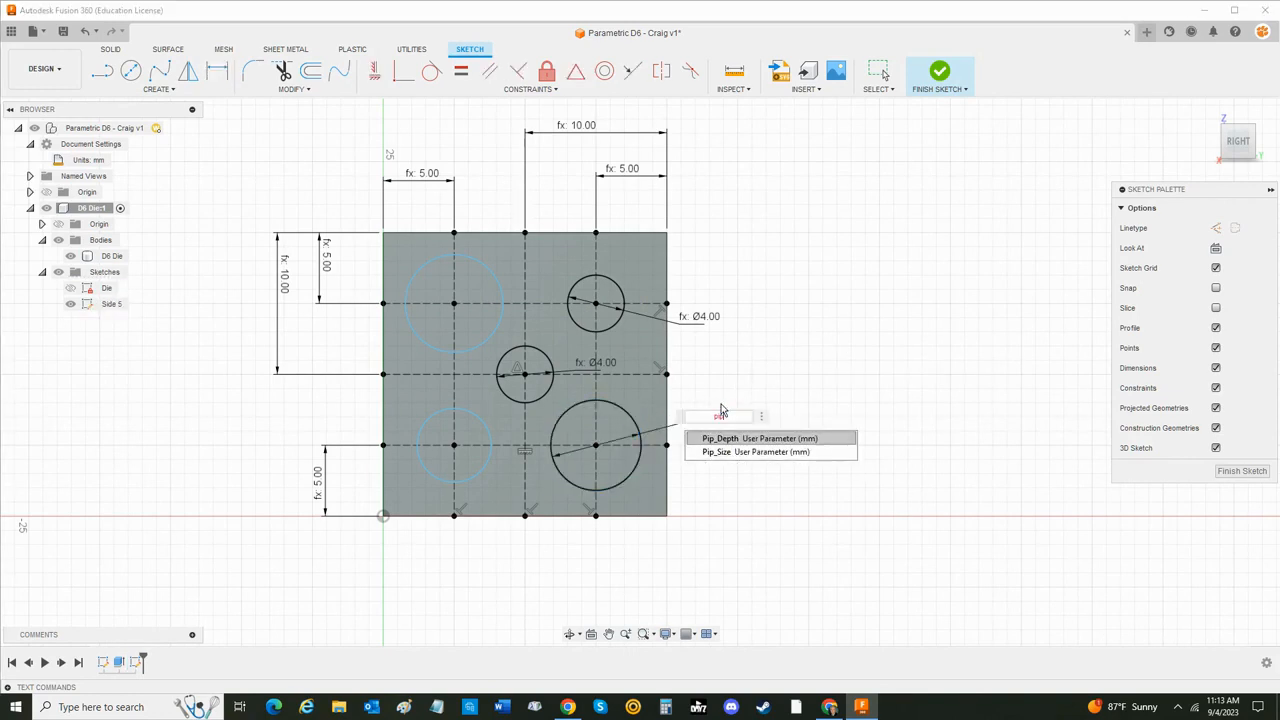
{"action": "type", "text": "ip"}
{"action": "key", "text": "Down"}
{"action": "key", "text": "Return"}
{"action": "key", "text": "Return"}
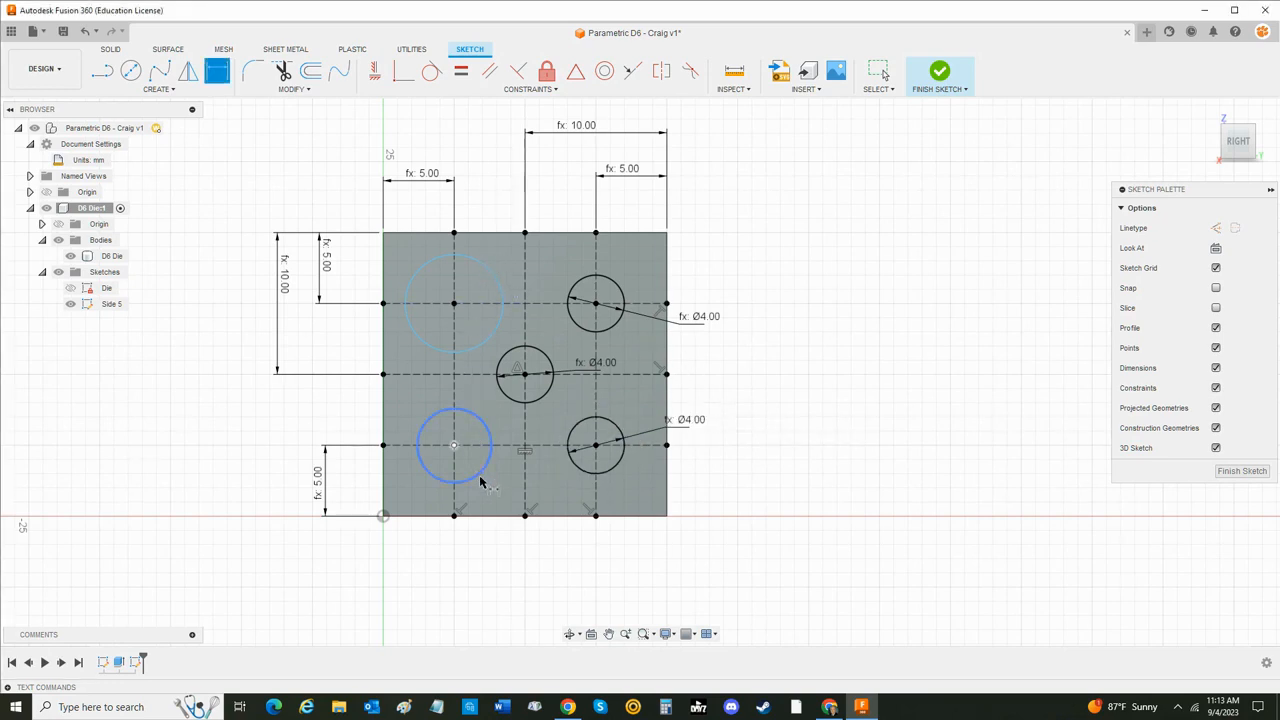
- Dimension the upper-left circle's diameter with the Pip_Size parameter
{"action": "left_click", "coordinate": [422, 343]}
{"action": "left_click", "coordinate": [341, 344]}
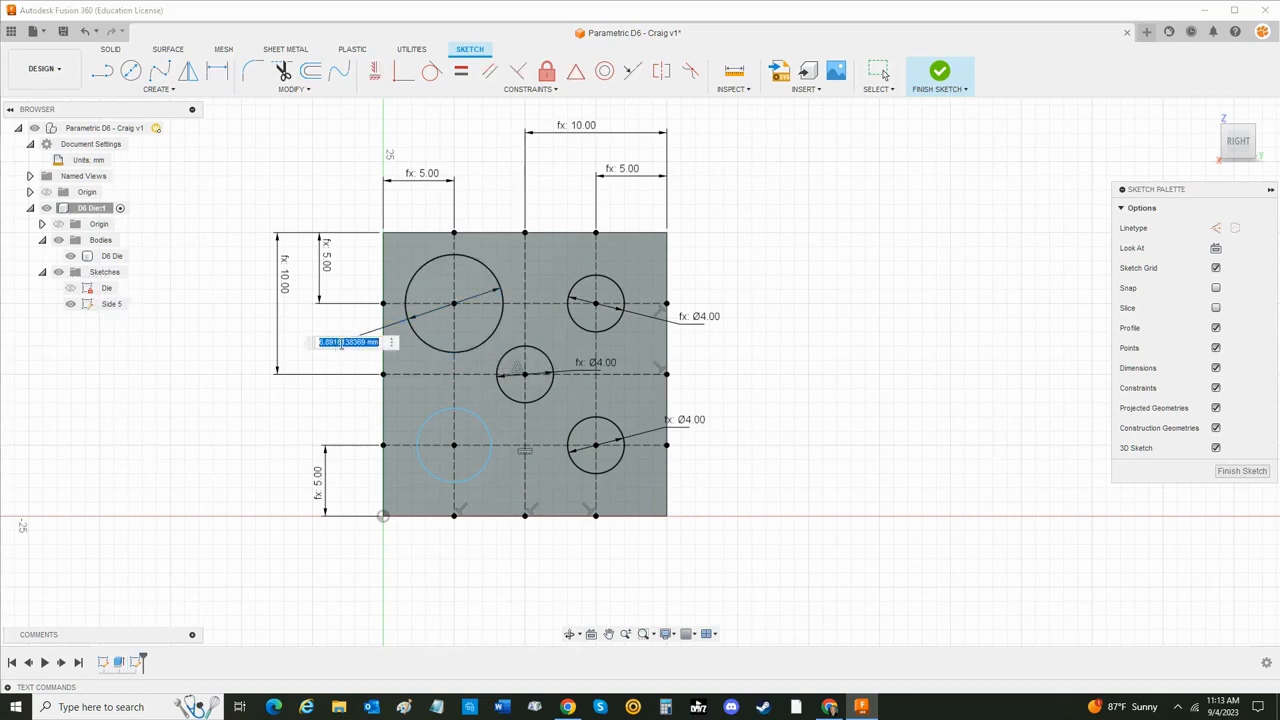
{"action": "type", "text": "Pip_Size"}
{"action": "key", "text": "Down"}
{"action": "key", "text": "Return"}
{"action": "key", "text": "Return"}
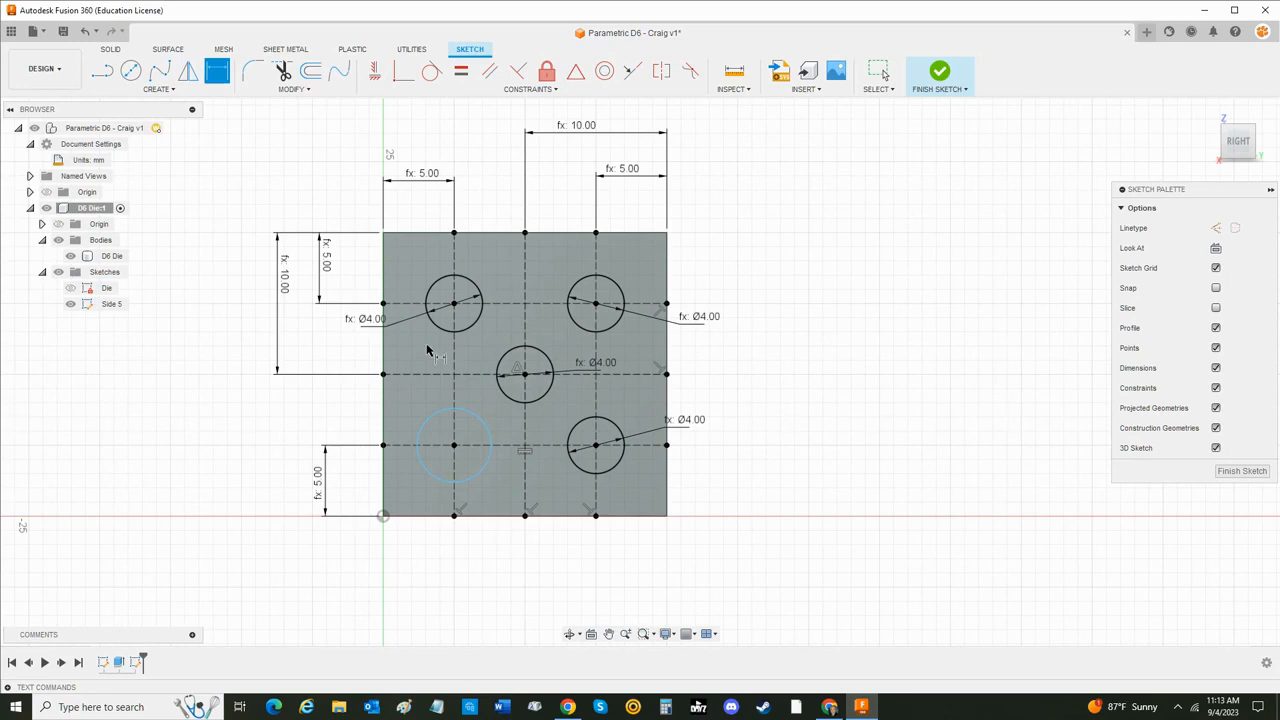
- Dimension the lower-left circle's diameter with the Pip_Size parameter and end the dimension command
{"action": "left_click", "coordinate": [418, 443]}
{"action": "left_click", "coordinate": [352, 408]}
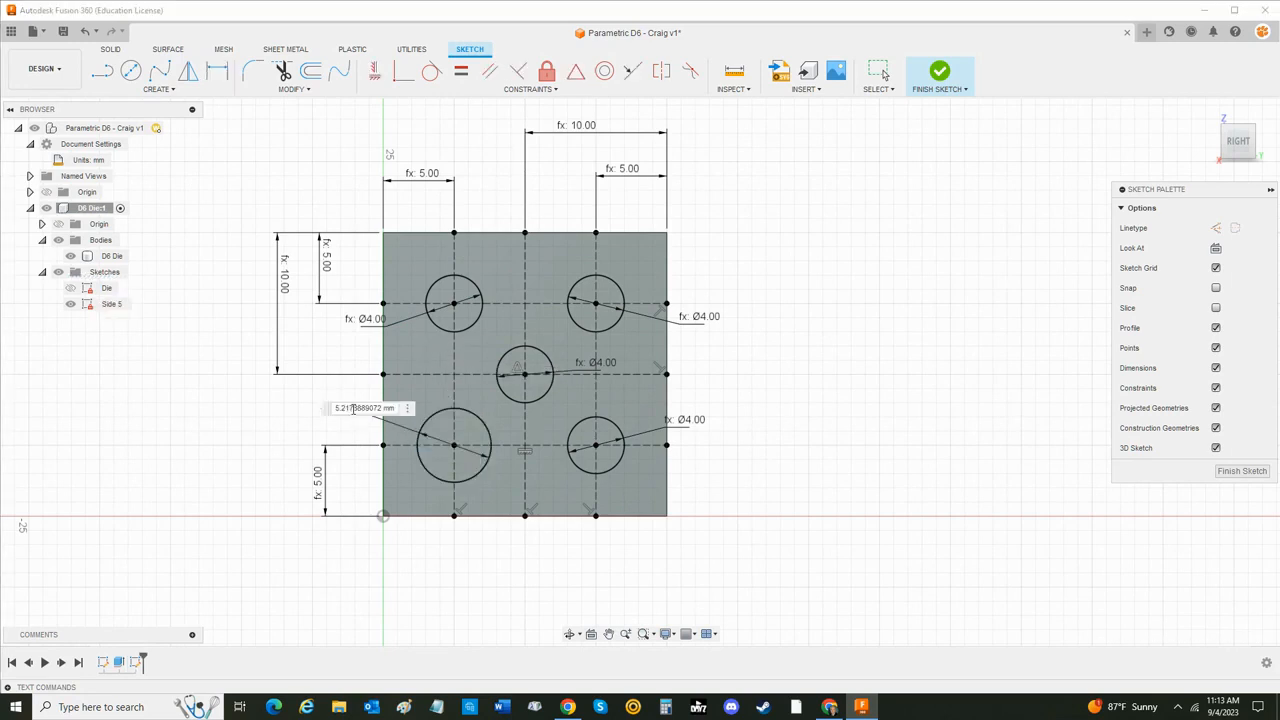
{"action": "type", "text": "pip"}
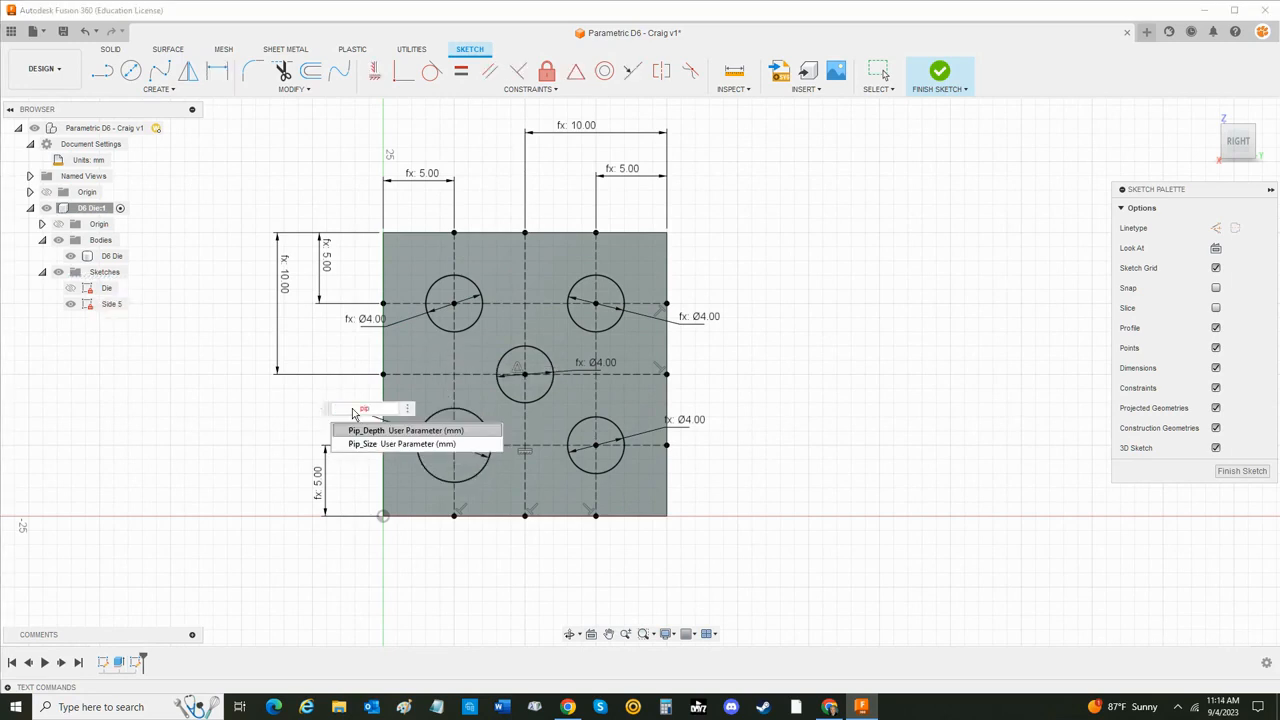
{"action": "key", "text": "Down"}
{"action": "key", "text": "Return"}
{"action": "key", "text": "Return"}
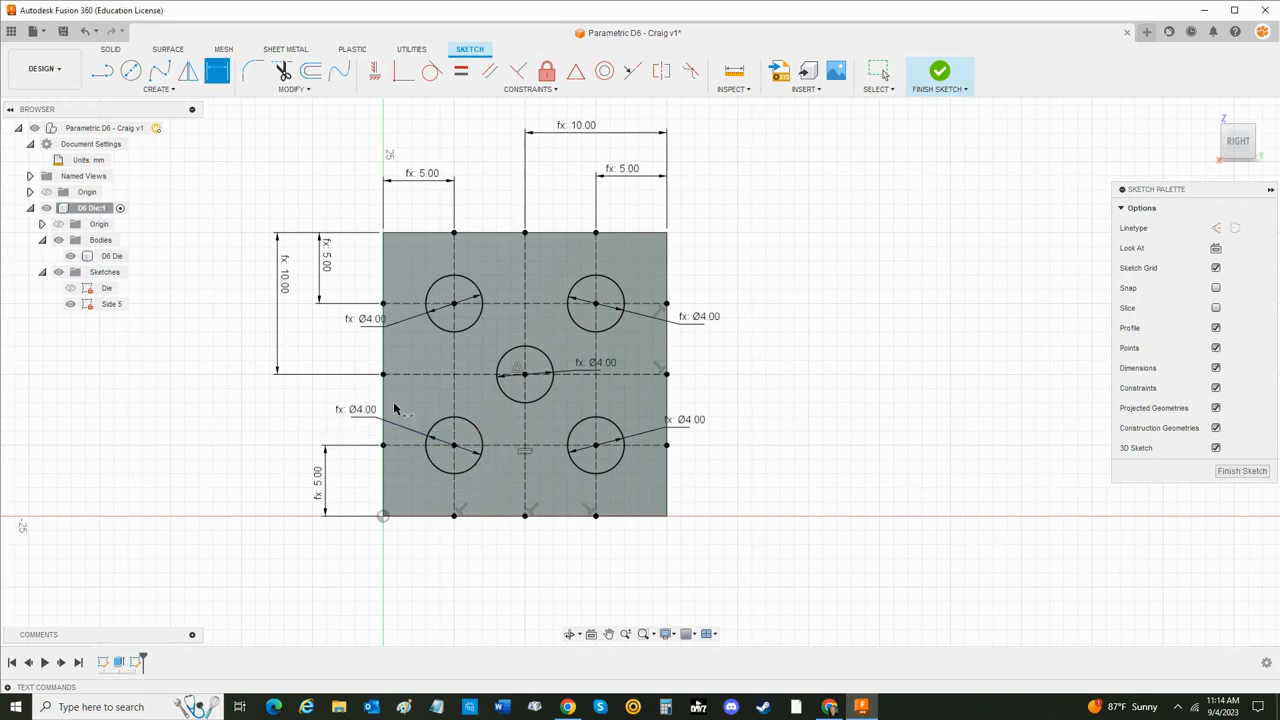
{"action": "key", "text": "Escape"}
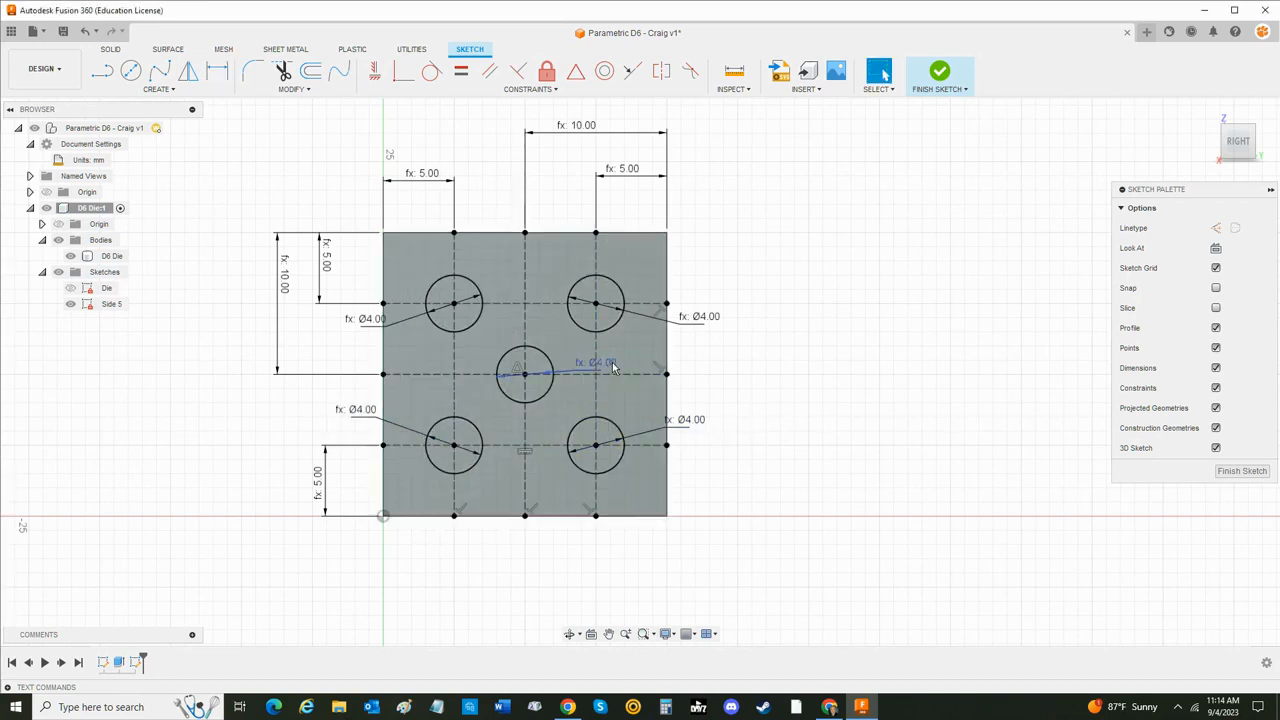
- Move the center circle's diameter label outside the square, beyond its right edge, and finish the side 5 sketch
{"action": "left_click_drag", "start_coordinate": [620, 365], "coordinate": [739, 351]}
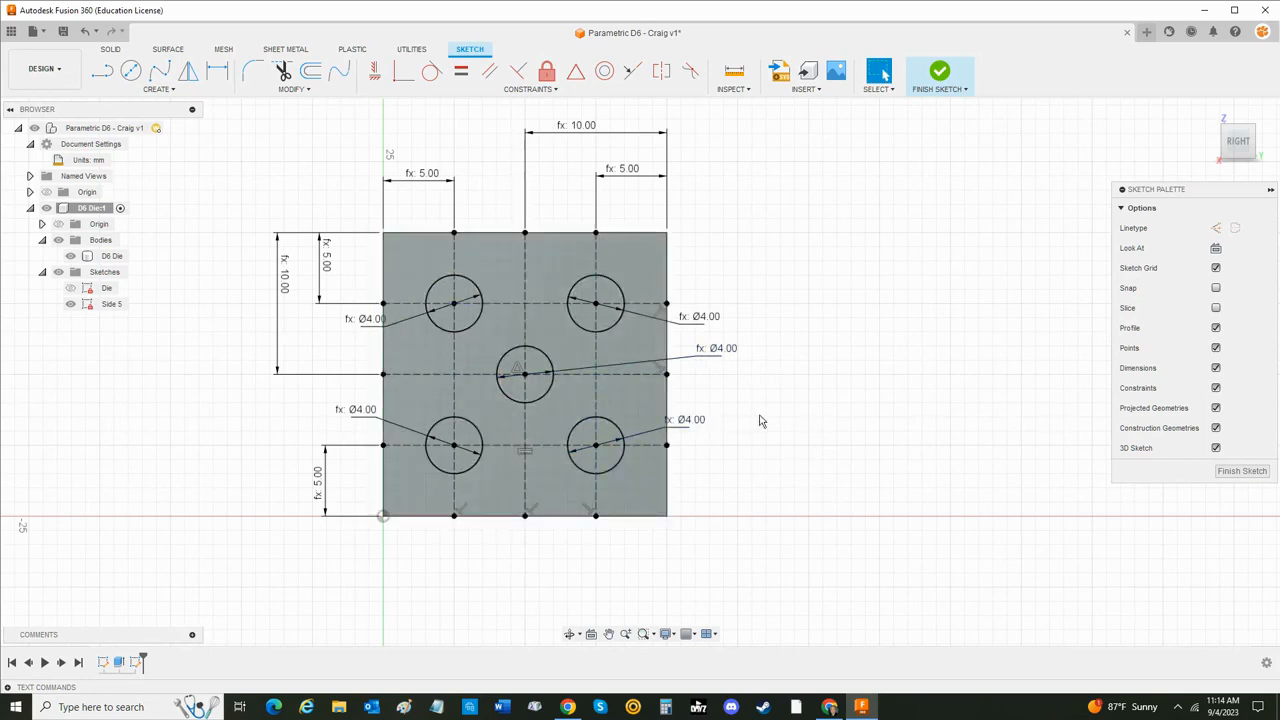
{"action": "left_click", "coordinate": [940, 72]}
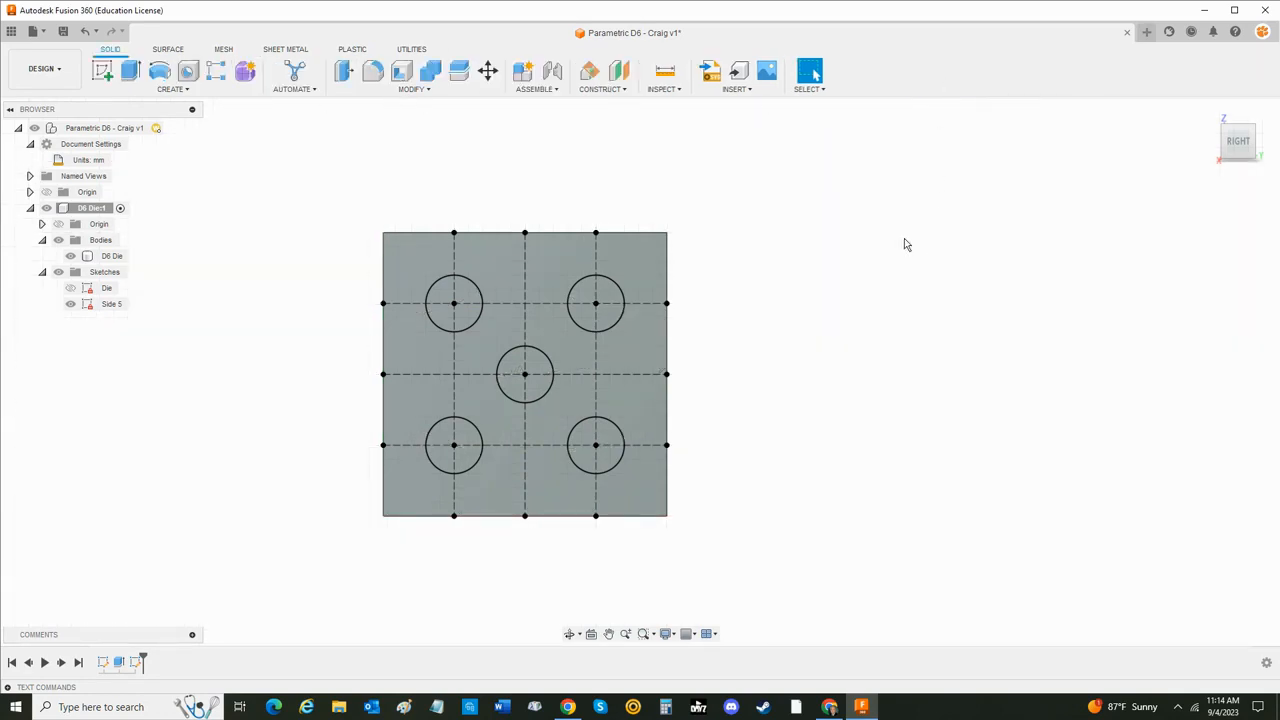
- Start an extrusion using all five pip circles of the side 5 sketch as profiles
{"action": "left_click", "coordinate": [1211, 116]}
{"action": "middle_click_drag", "start_coordinate": [1014, 346], "coordinate": [908, 276]}
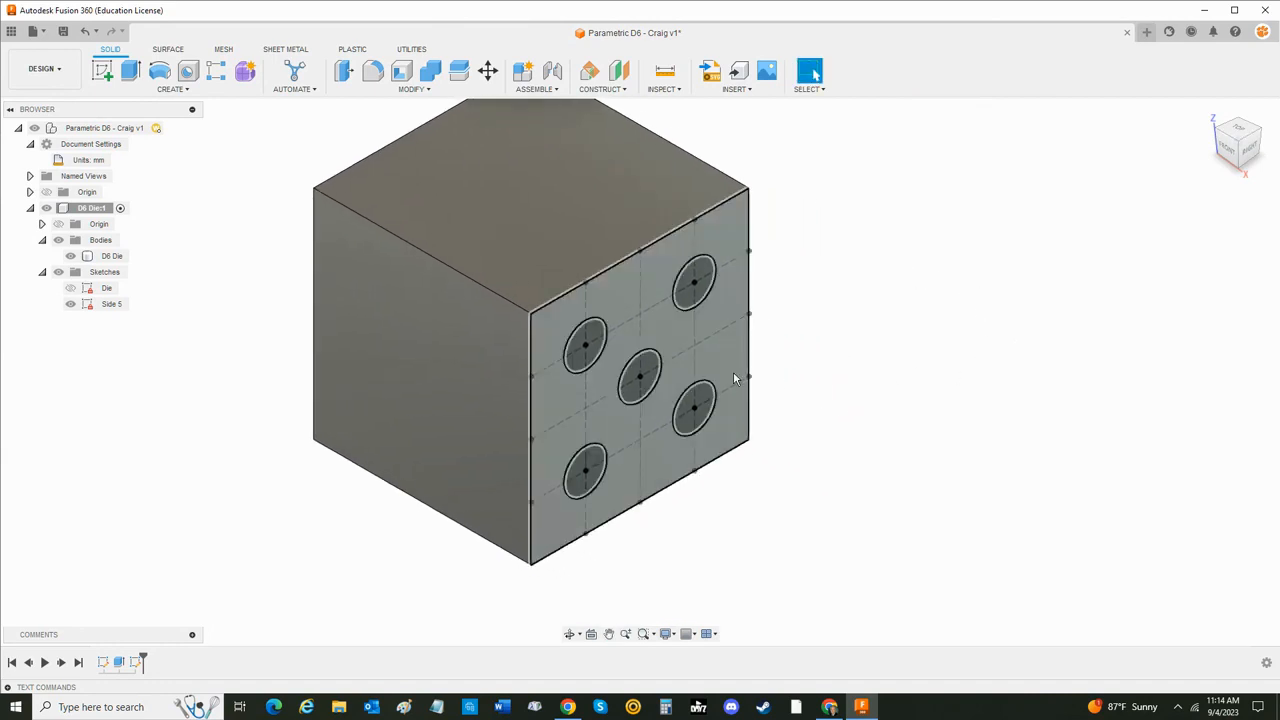
{"action": "left_click", "coordinate": [130, 68]}
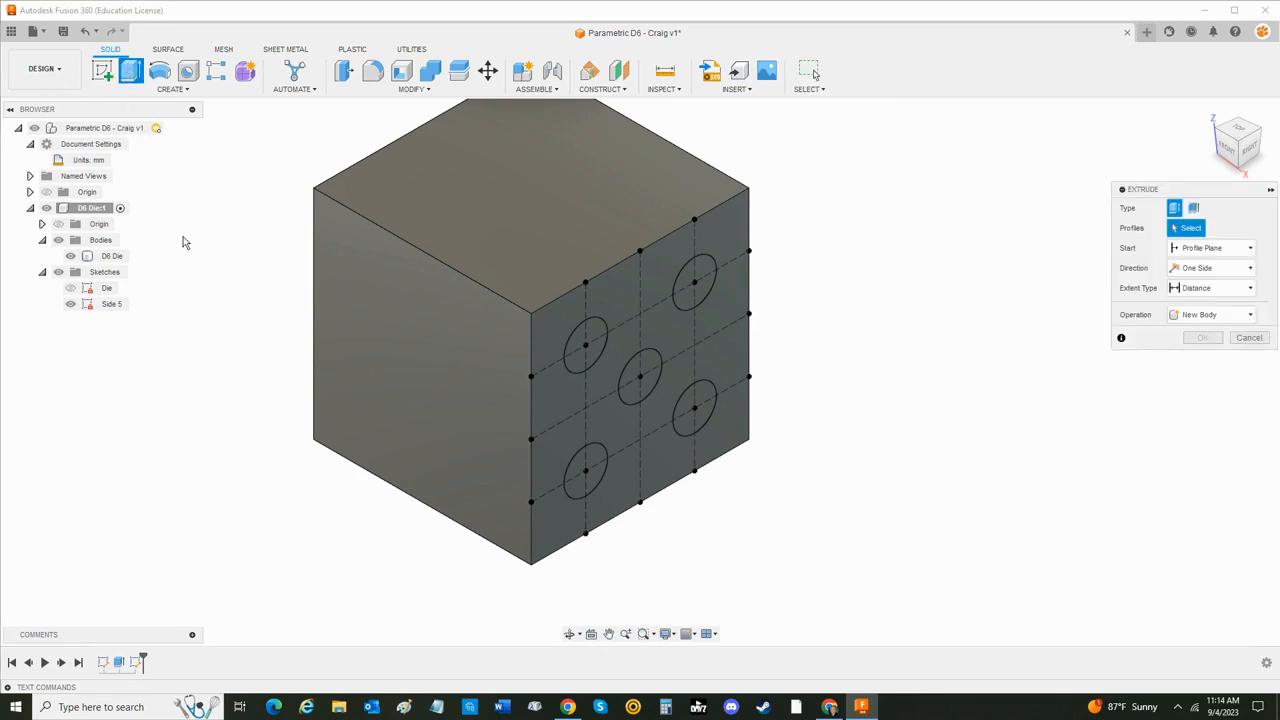
{"action": "left_click", "coordinate": [580, 350]}
{"action": "left_click", "coordinate": [694, 296]}
{"action": "left_click", "coordinate": [640, 375]}
{"action": "left_click", "coordinate": [695, 405]}
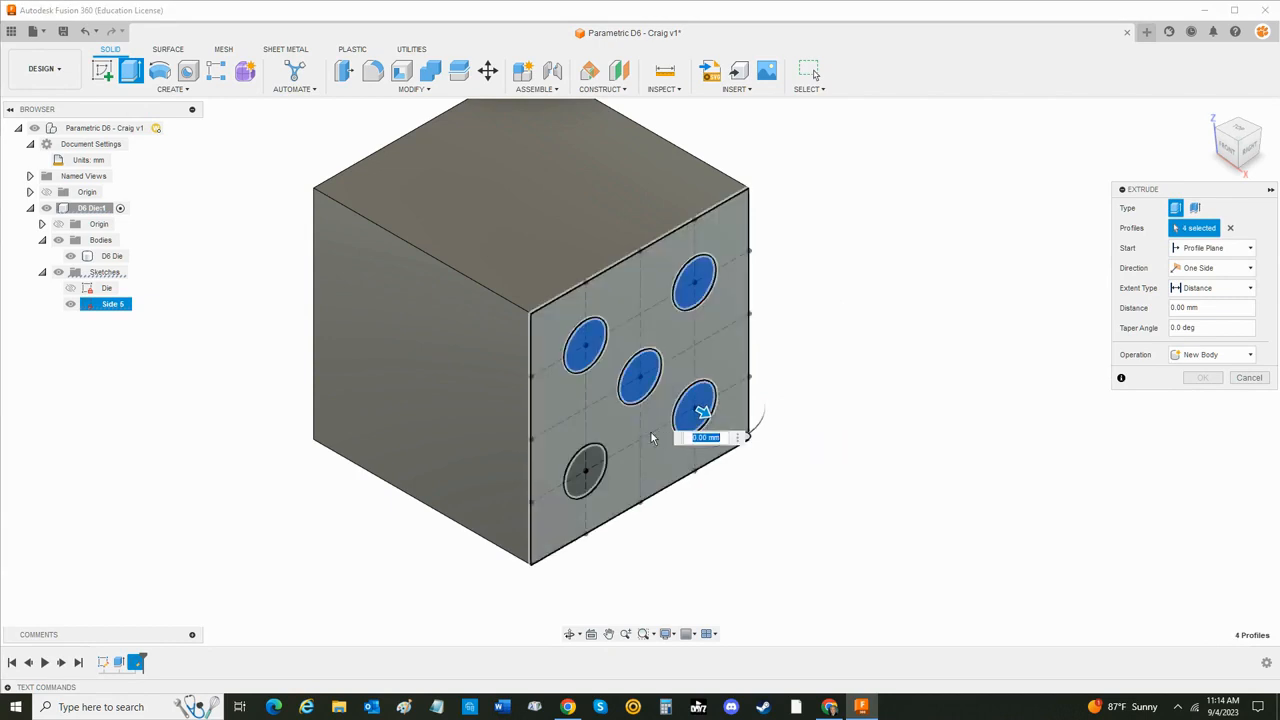
{"action": "left_click", "coordinate": [585, 470]}
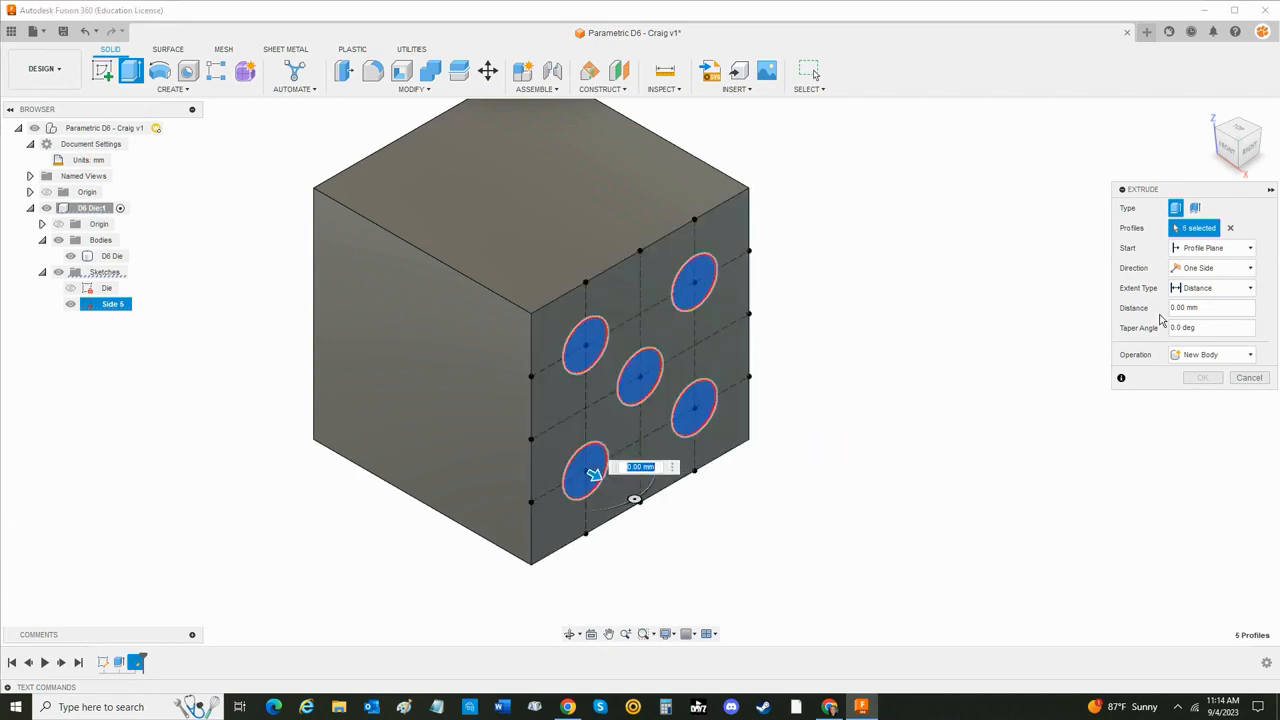
- Cut the five pips into the die with Pip_Depth as the distance and Taper_Angle as the taper angle
{"action": "left_click_drag", "start_coordinate": [1186, 190], "coordinate": [982, 182]}
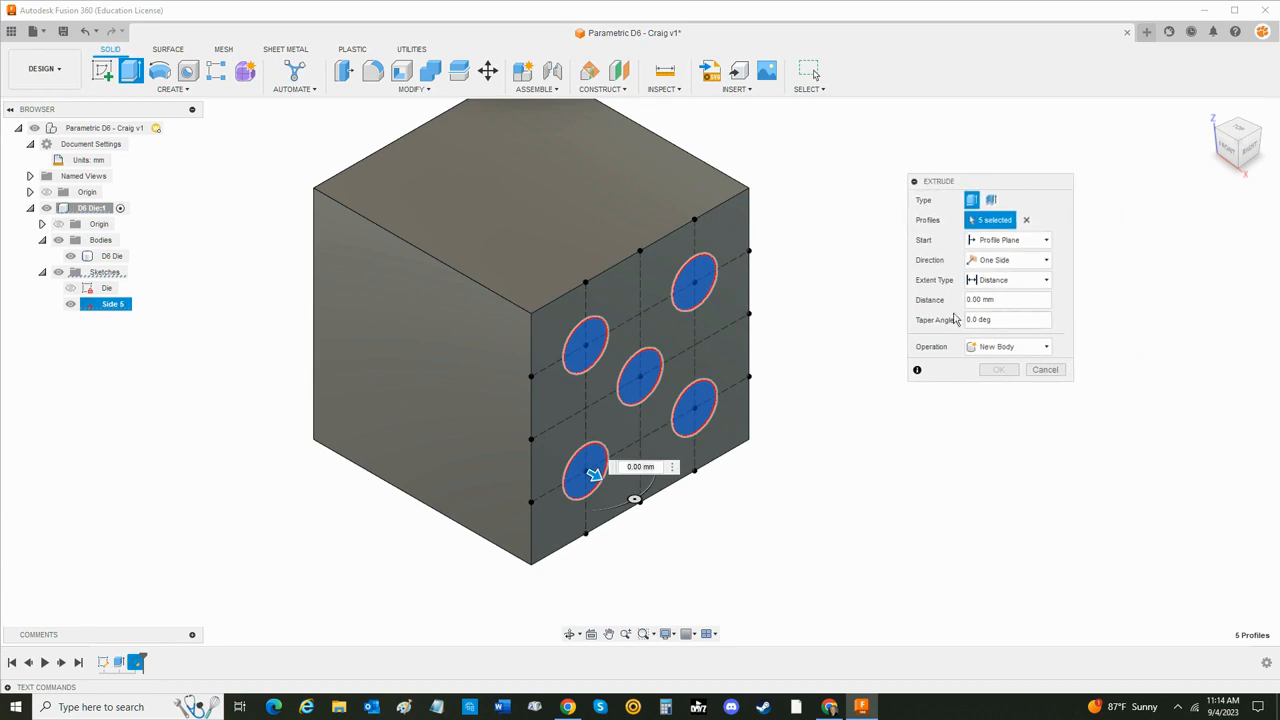
{"action": "left_click", "coordinate": [1008, 299]}
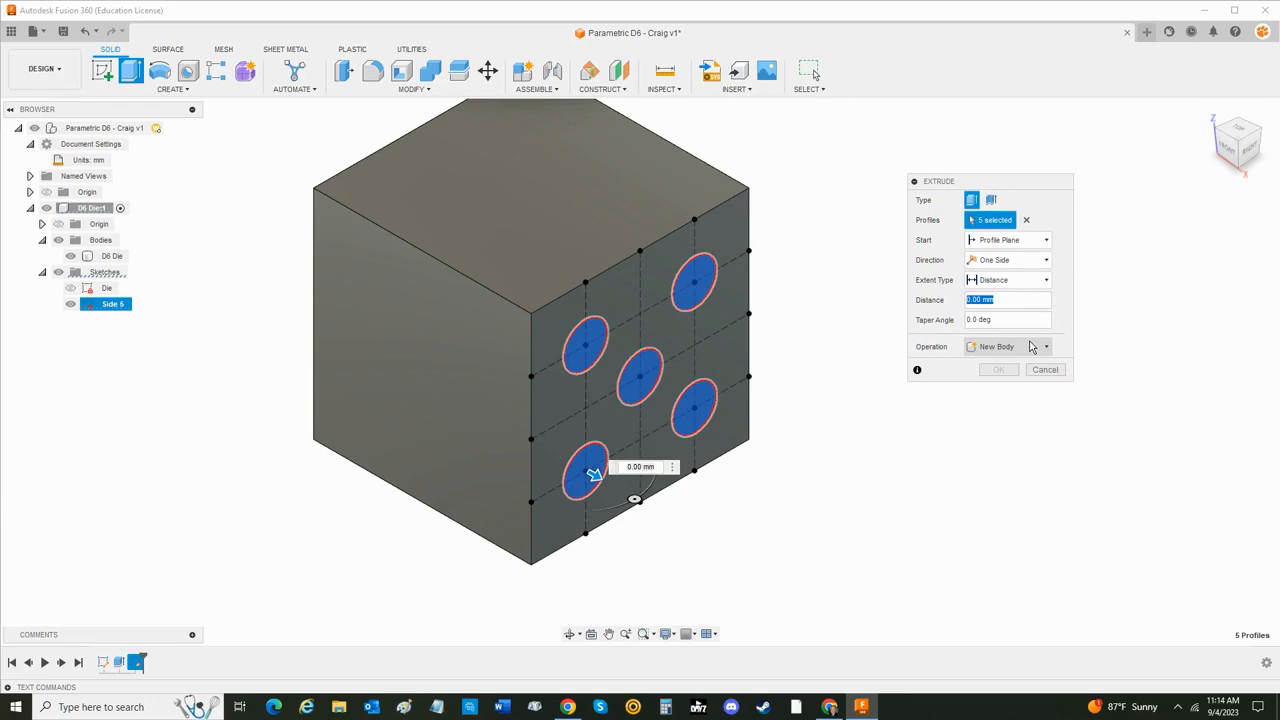
{"action": "type", "text": "p"}
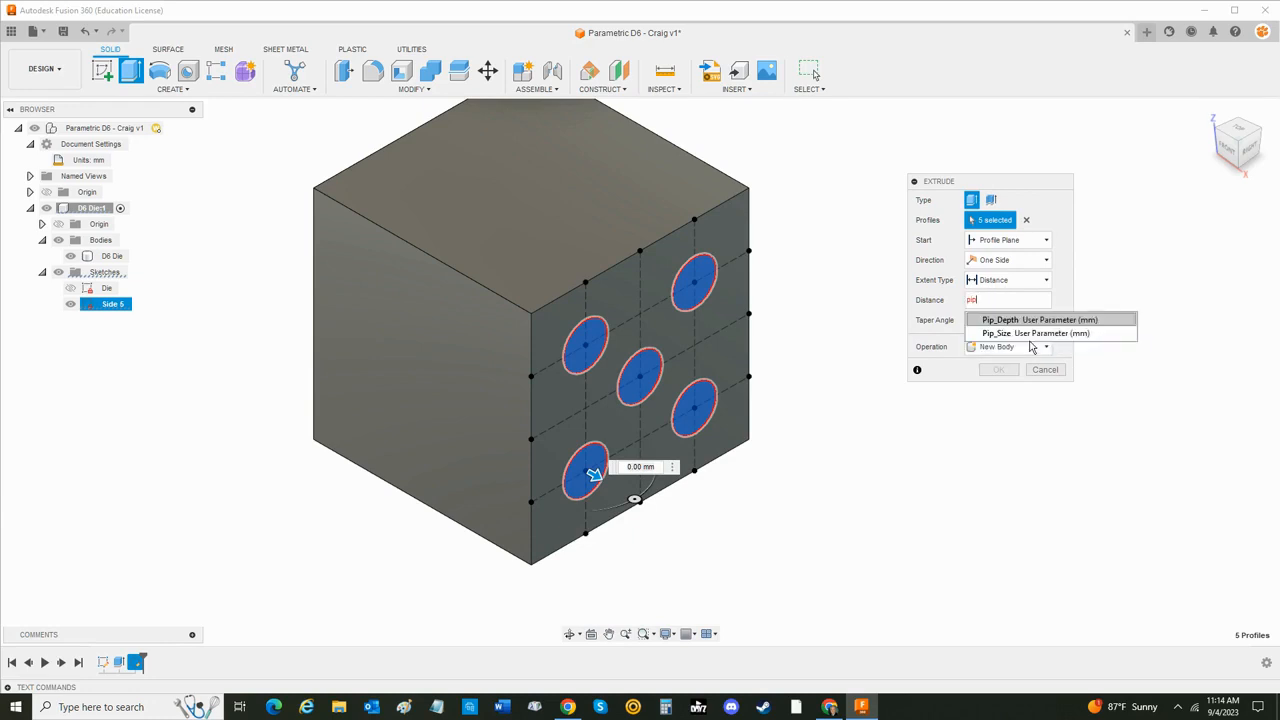
{"action": "type", "text": "ip"}
{"action": "key", "text": "Return"}
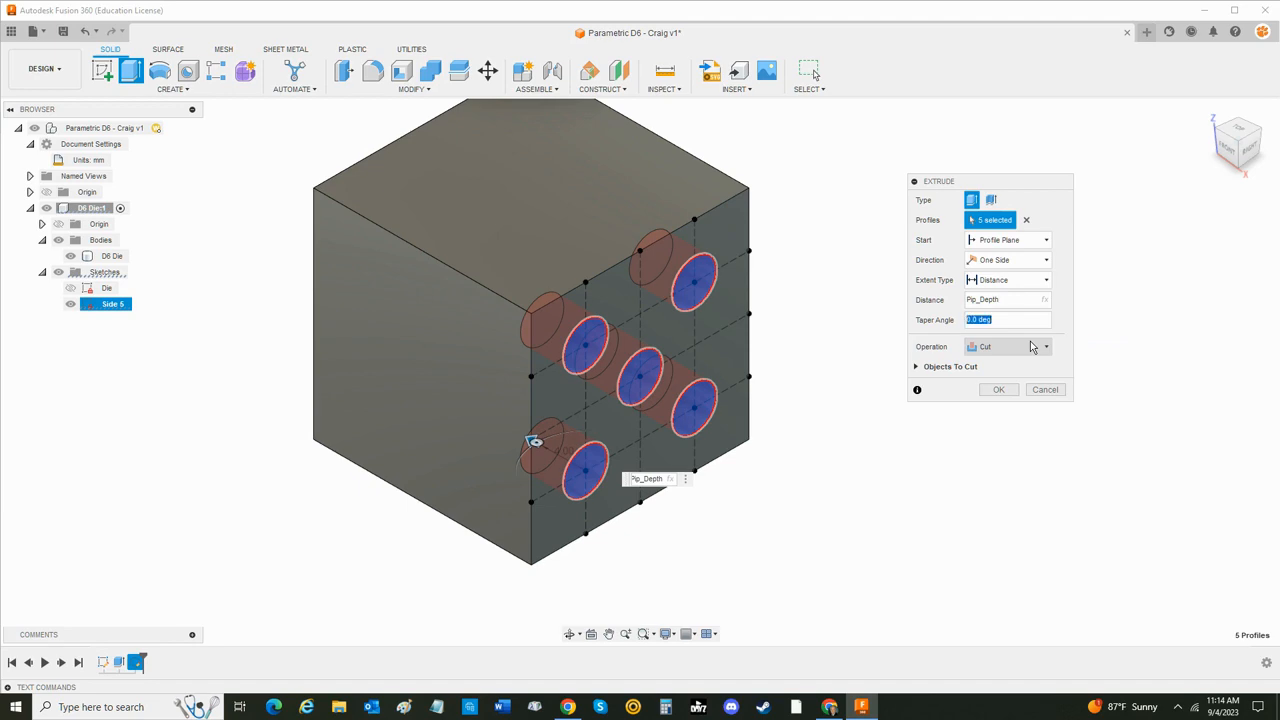
{"action": "type", "text": "tap"}
{"action": "left_click", "coordinate": [1032, 341]}
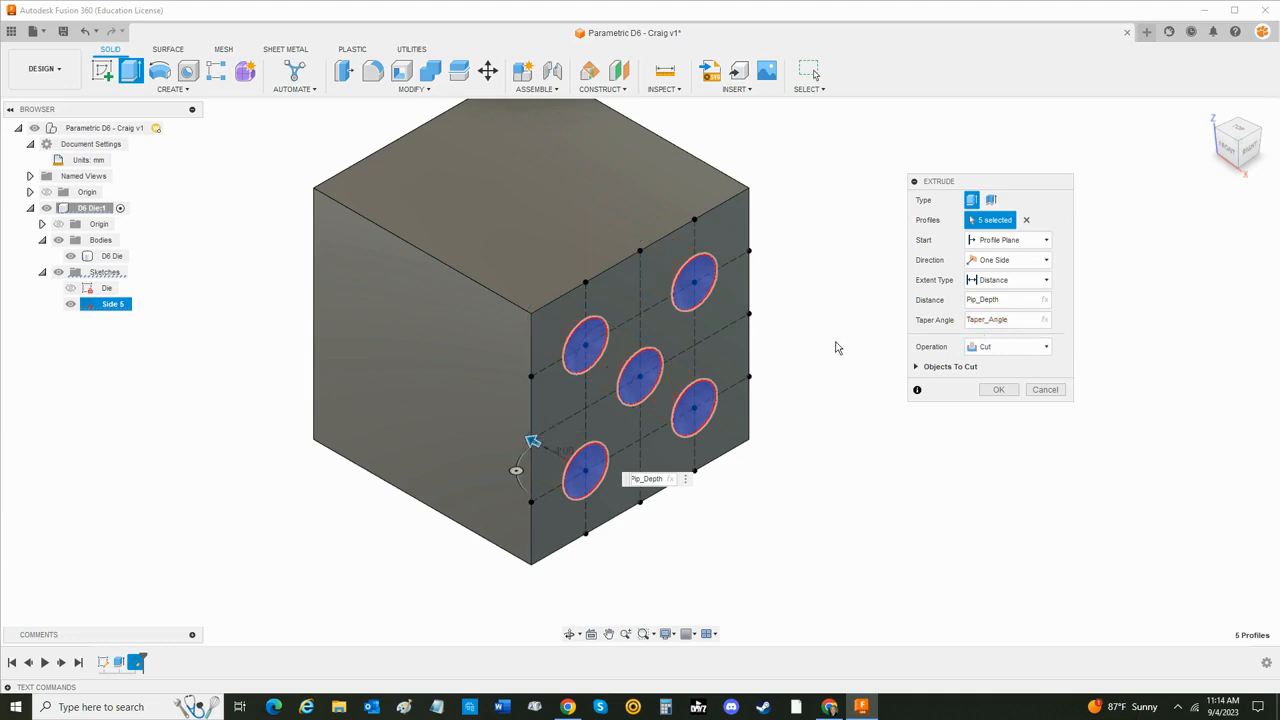
{"action": "left_click", "coordinate": [998, 389]}
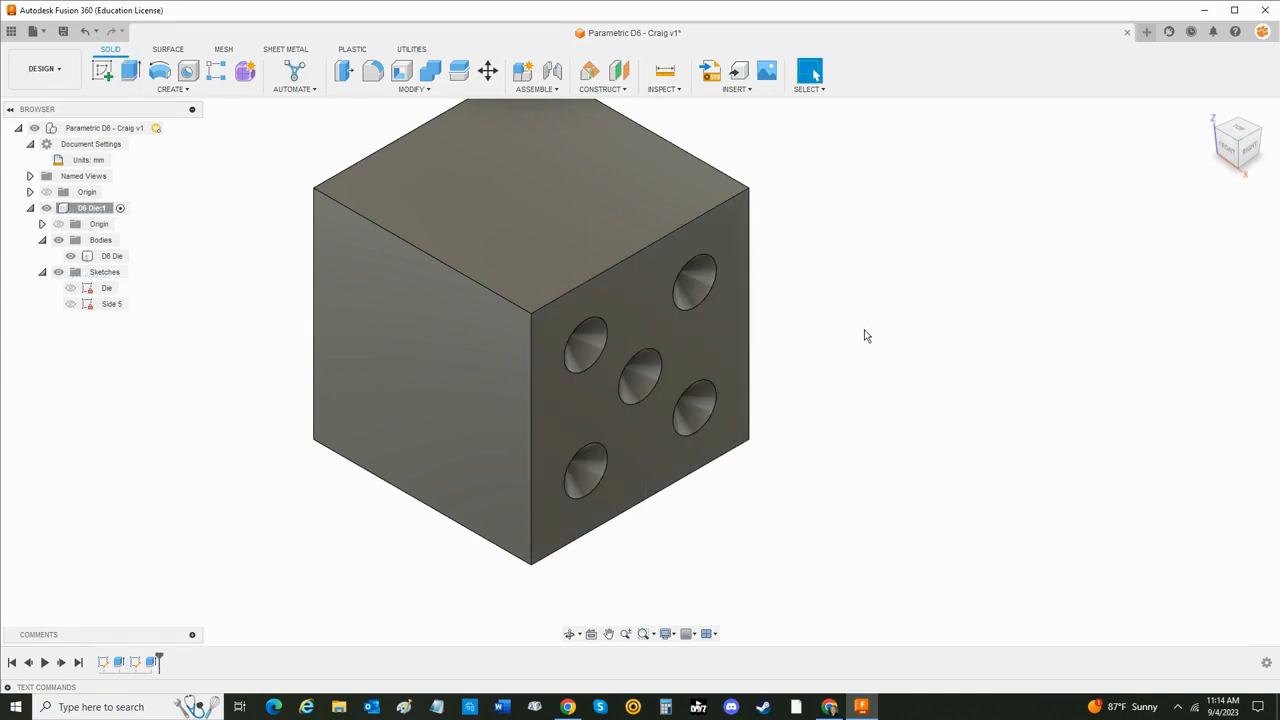
{"action": "middle_click_drag", "start_coordinate": [814, 331], "coordinate": [840, 318], "text": "shift"}
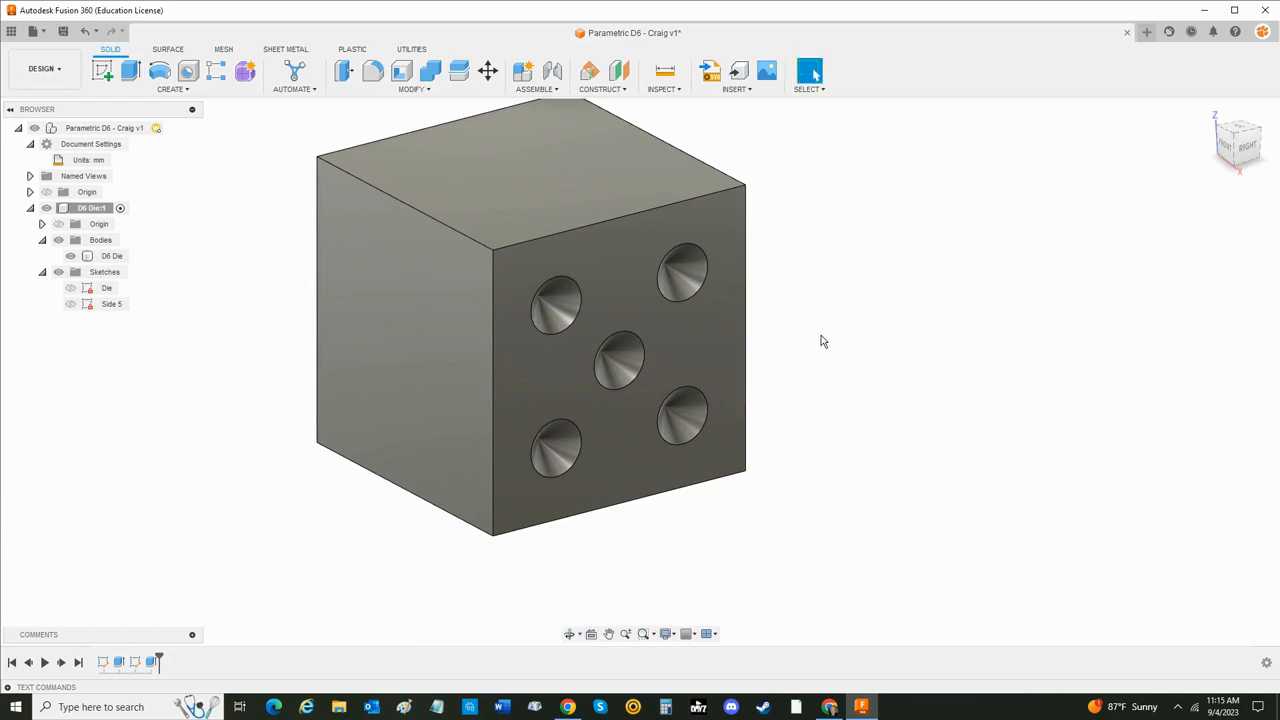
{"action": "middle_click_drag", "start_coordinate": [895, 413], "coordinate": [909, 437]}
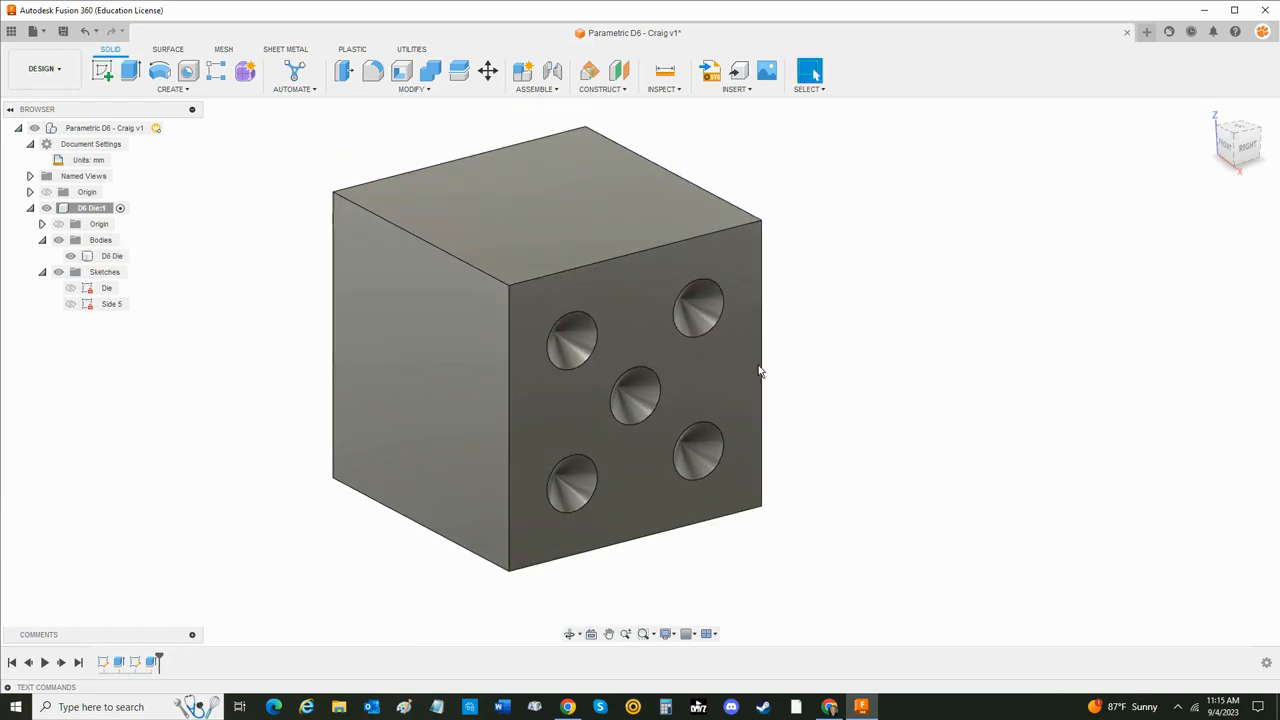
{"action": "left_click", "coordinate": [514, 344]}
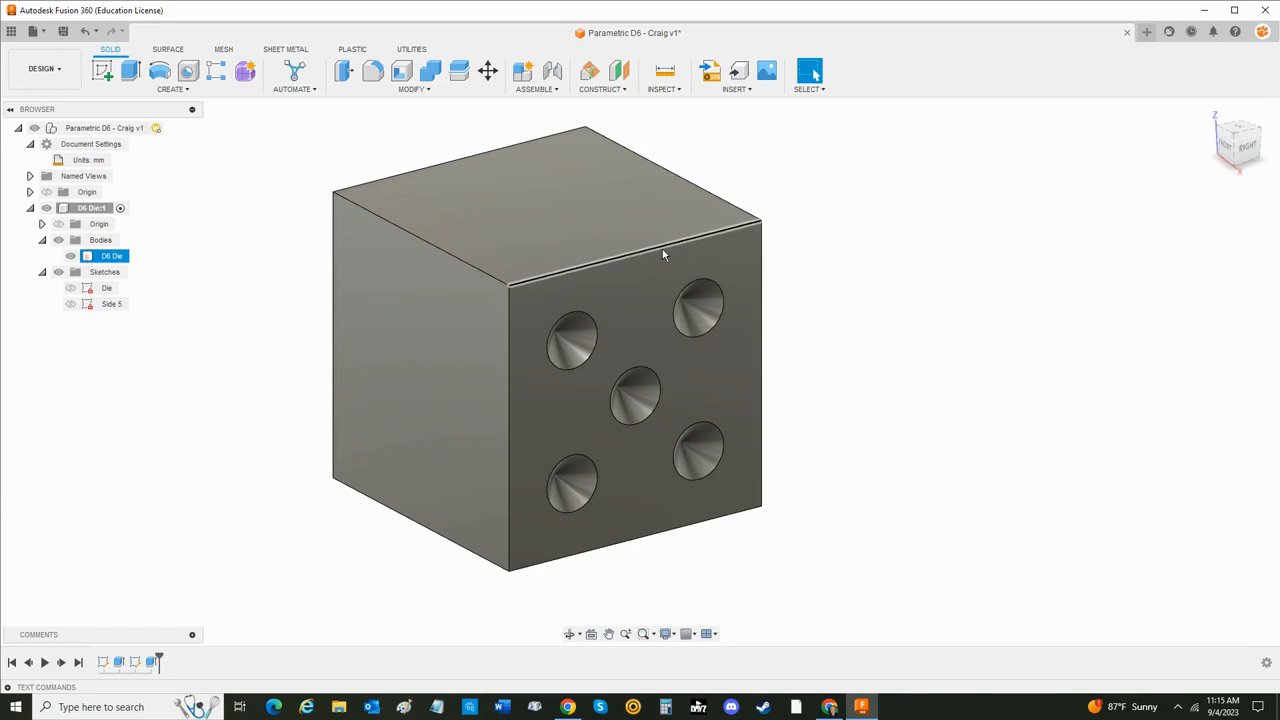
{"action": "left_click", "coordinate": [858, 447]}
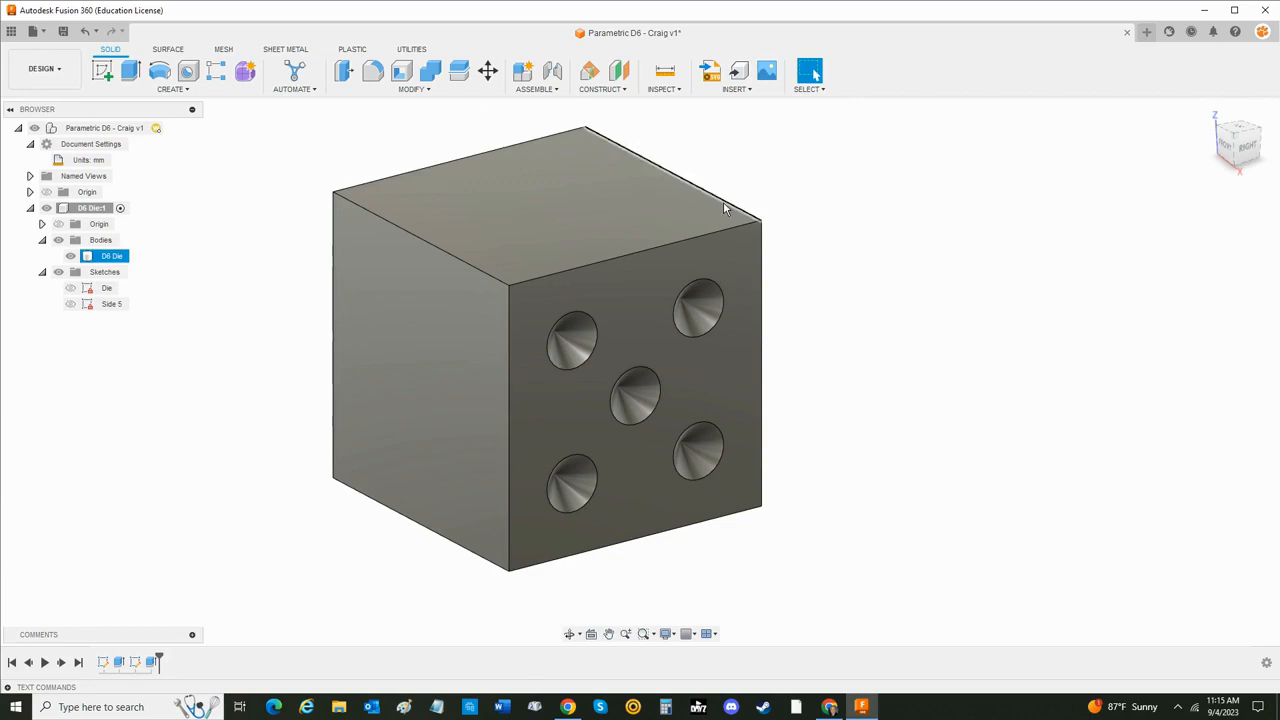
- Create a sketch on the die face opposite the five pips and name it Side 2
{"action": "middle_click_drag", "start_coordinate": [245, 327], "coordinate": [371, 339], "text": "shift"}
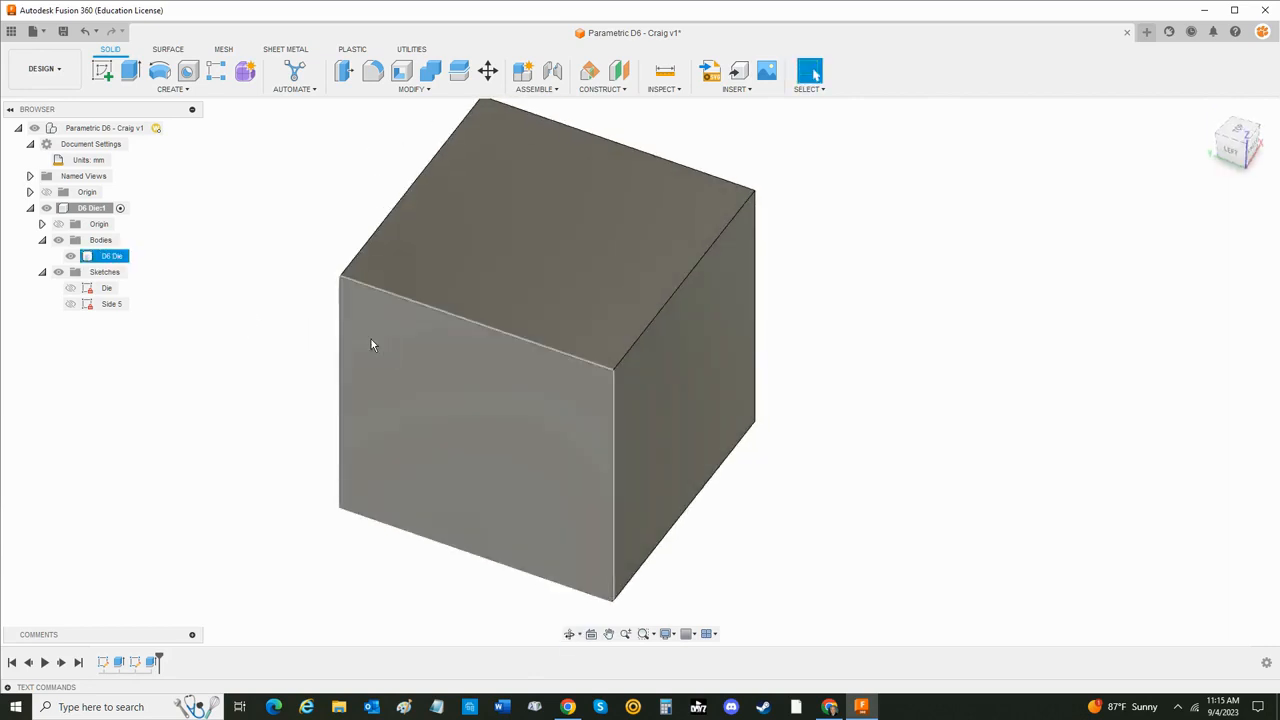
{"action": "left_click", "coordinate": [104, 72]}
{"action": "left_click", "coordinate": [436, 363]}
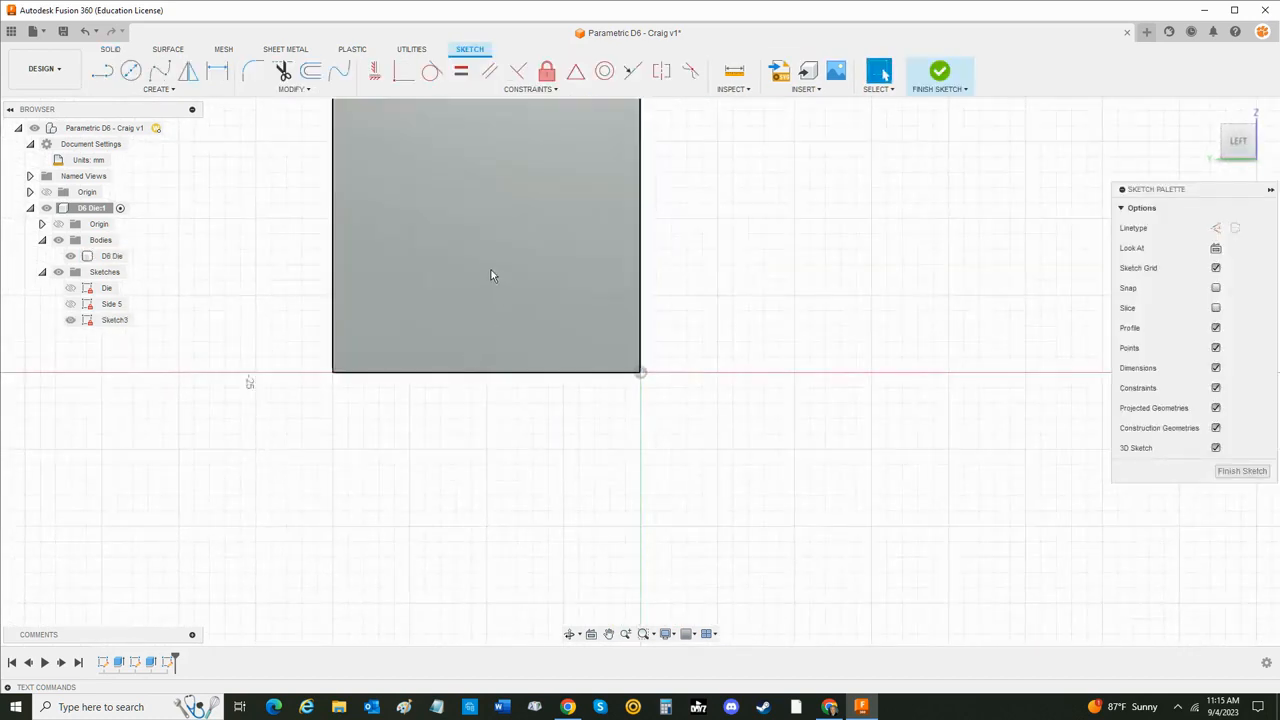
{"action": "left_click", "coordinate": [114, 320]}
{"action": "left_click", "coordinate": [114, 322]}
{"action": "type", "text": "Side 2"}
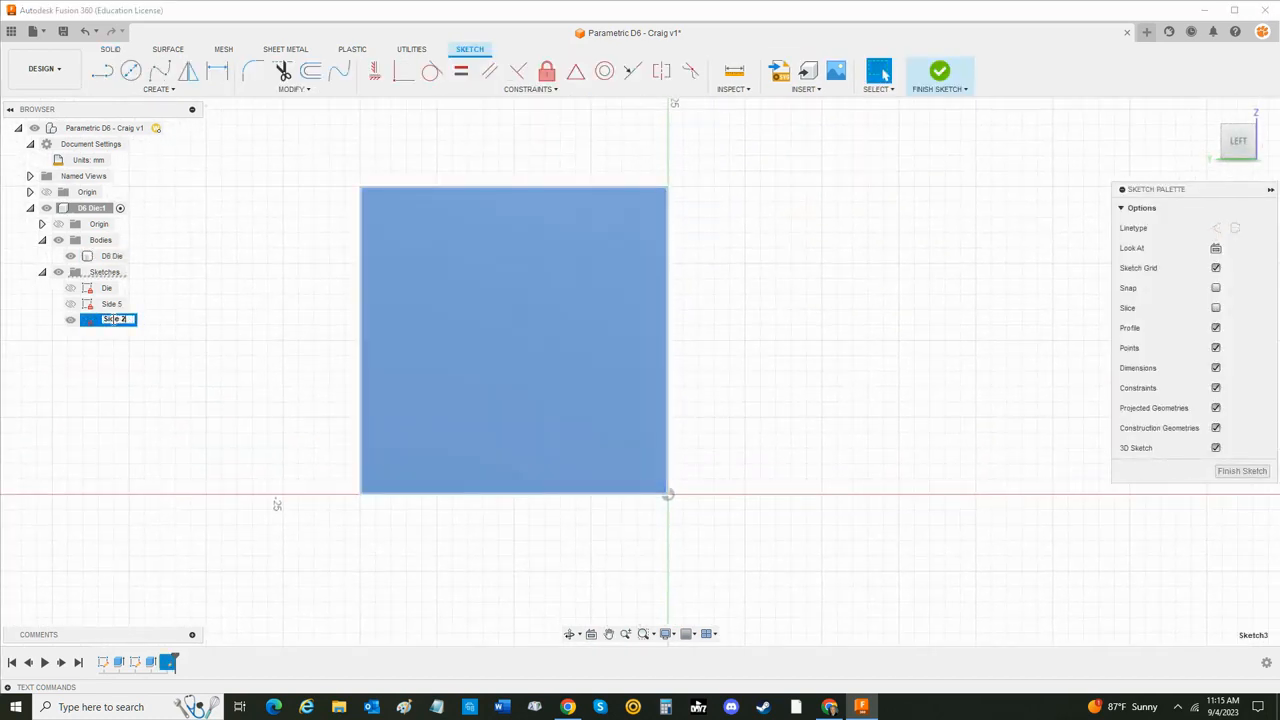
{"action": "key", "text": "Return"}
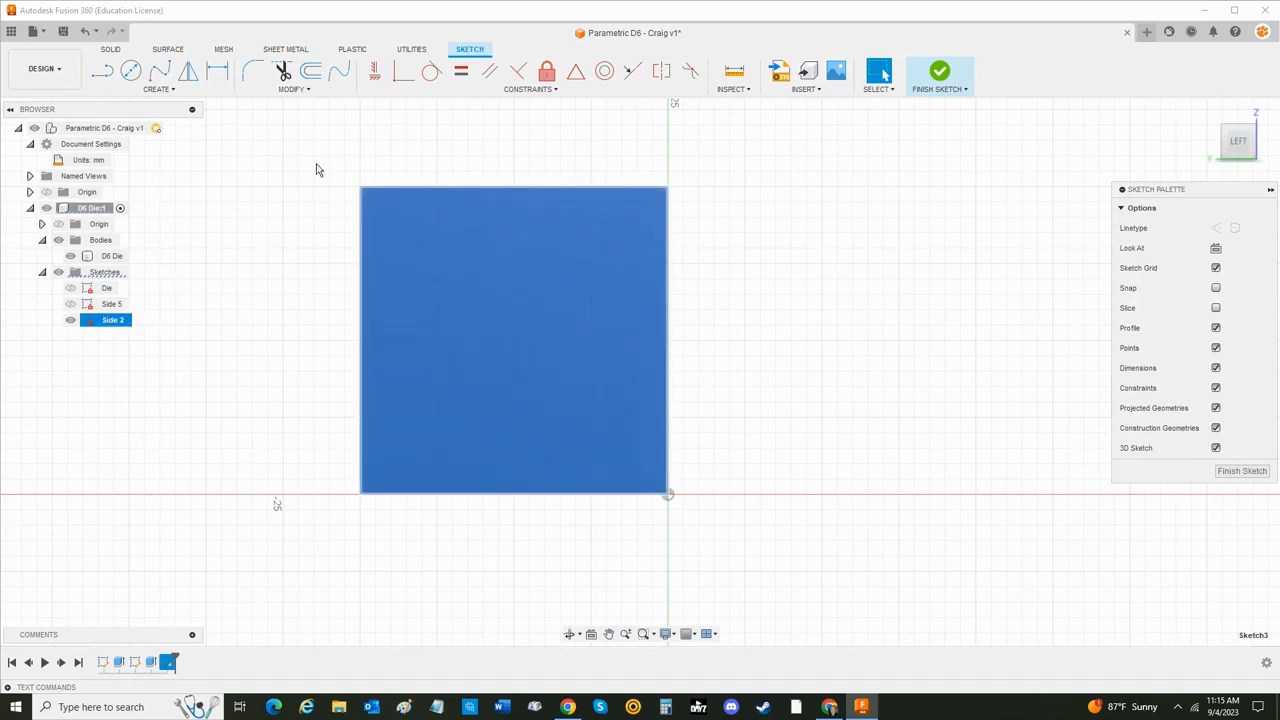
- Draw two vertical construction lines 20 mm long from the face's upper edge to its lower edge, each about a quarter of the width in
{"action": "left_click", "coordinate": [112, 70]}
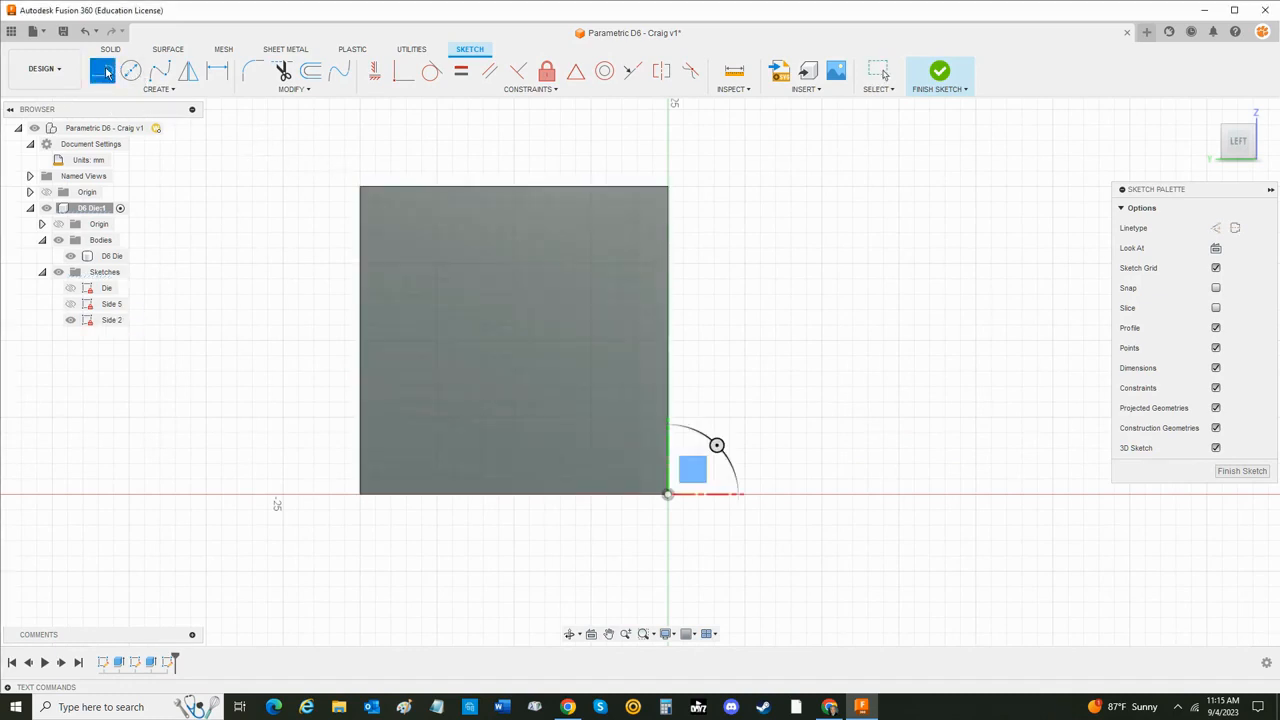
{"action": "left_click", "coordinate": [1216, 229]}
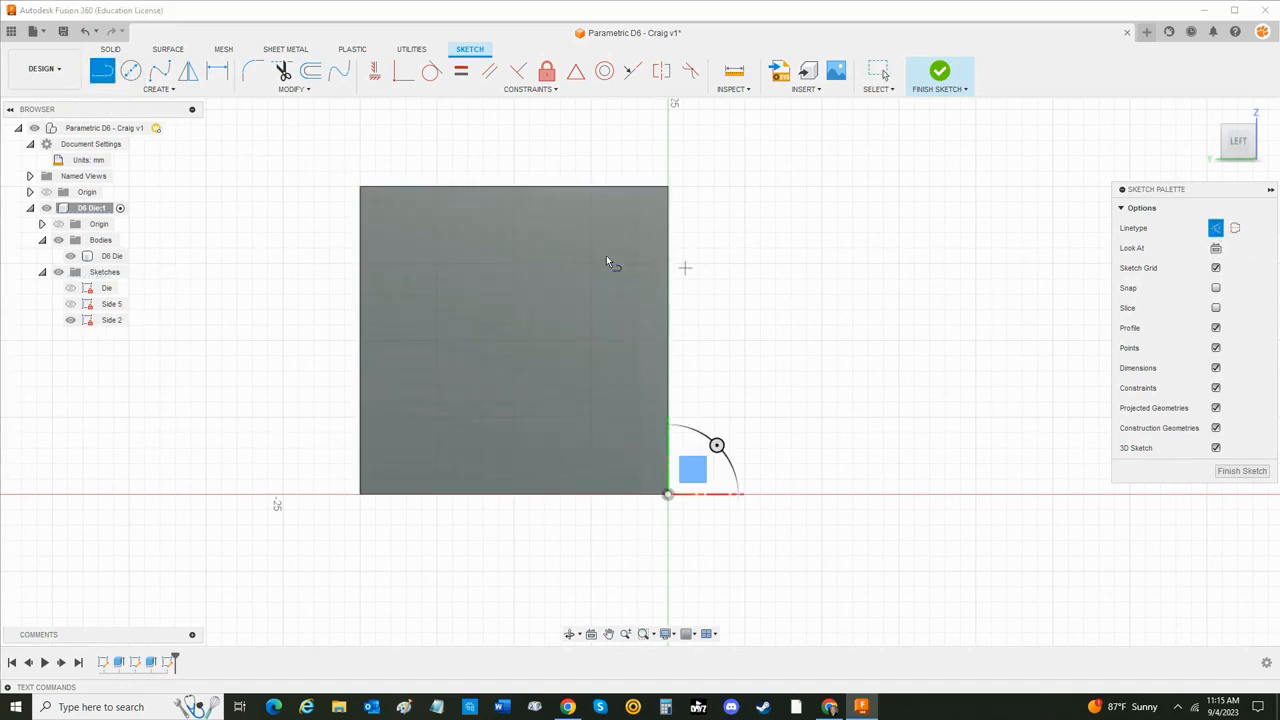
{"action": "left_click", "coordinate": [435, 187]}
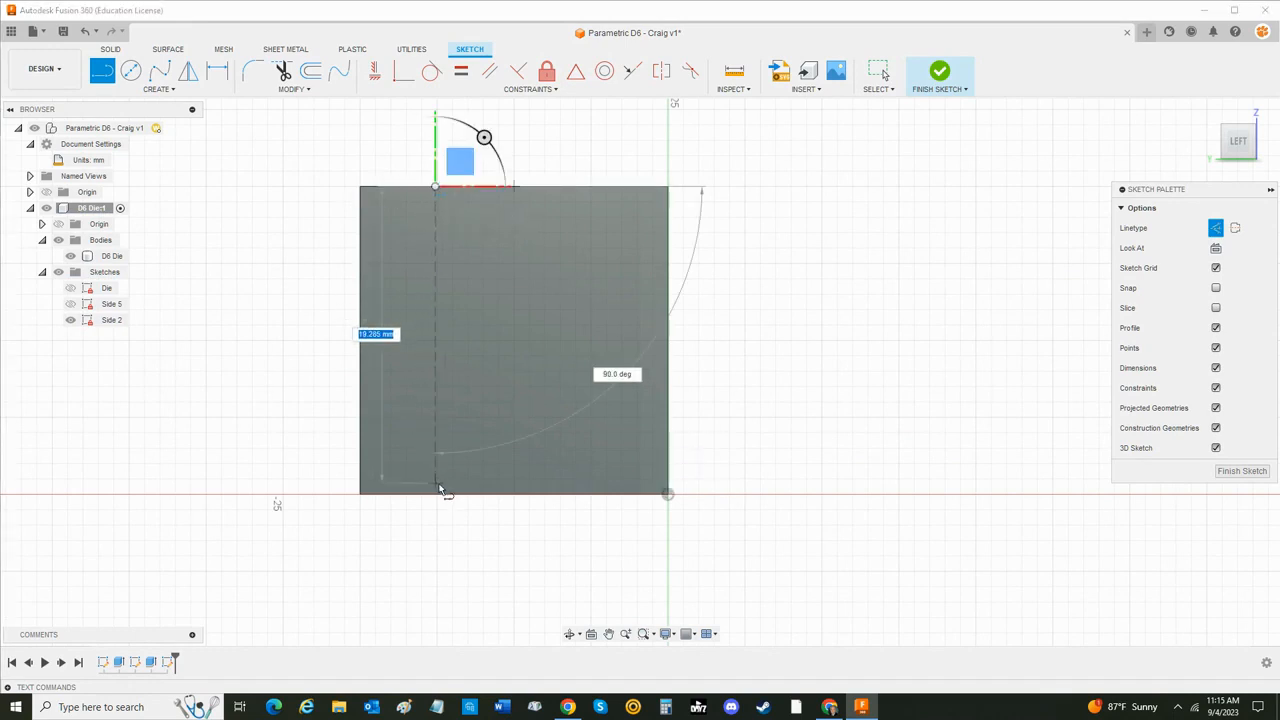
{"action": "left_click", "coordinate": [438, 492]}
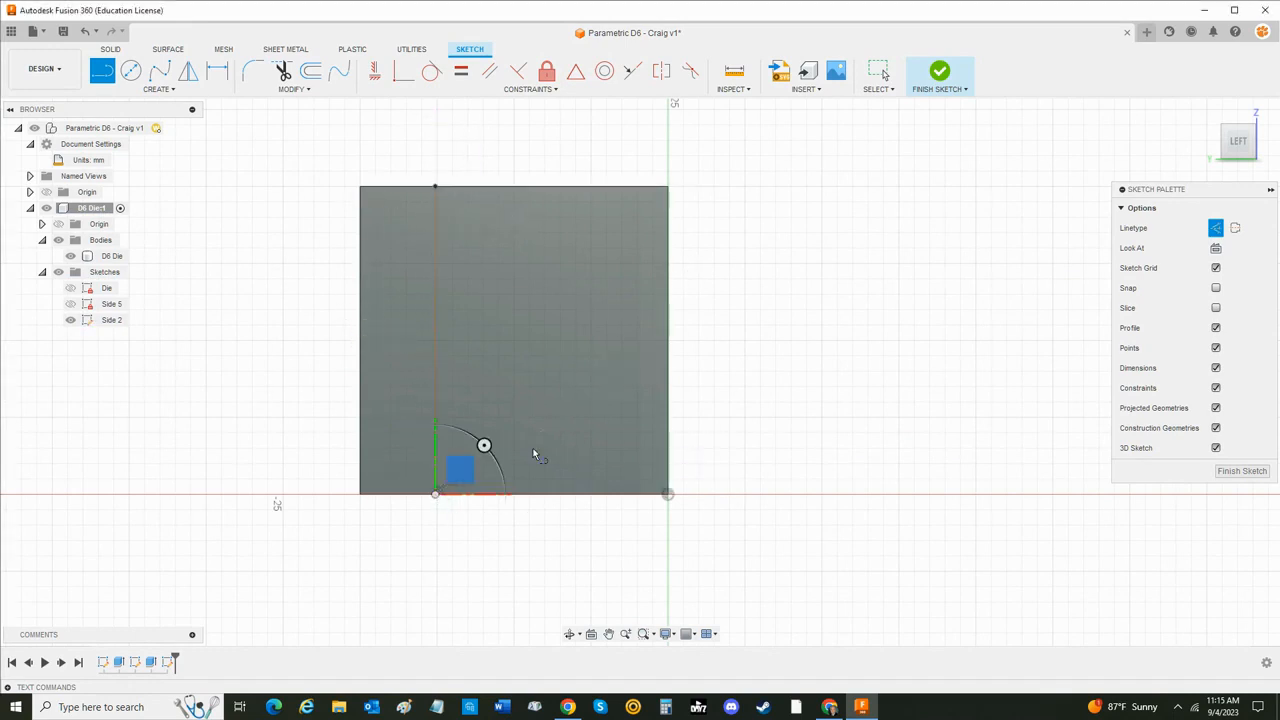
{"action": "left_click", "coordinate": [586, 187]}
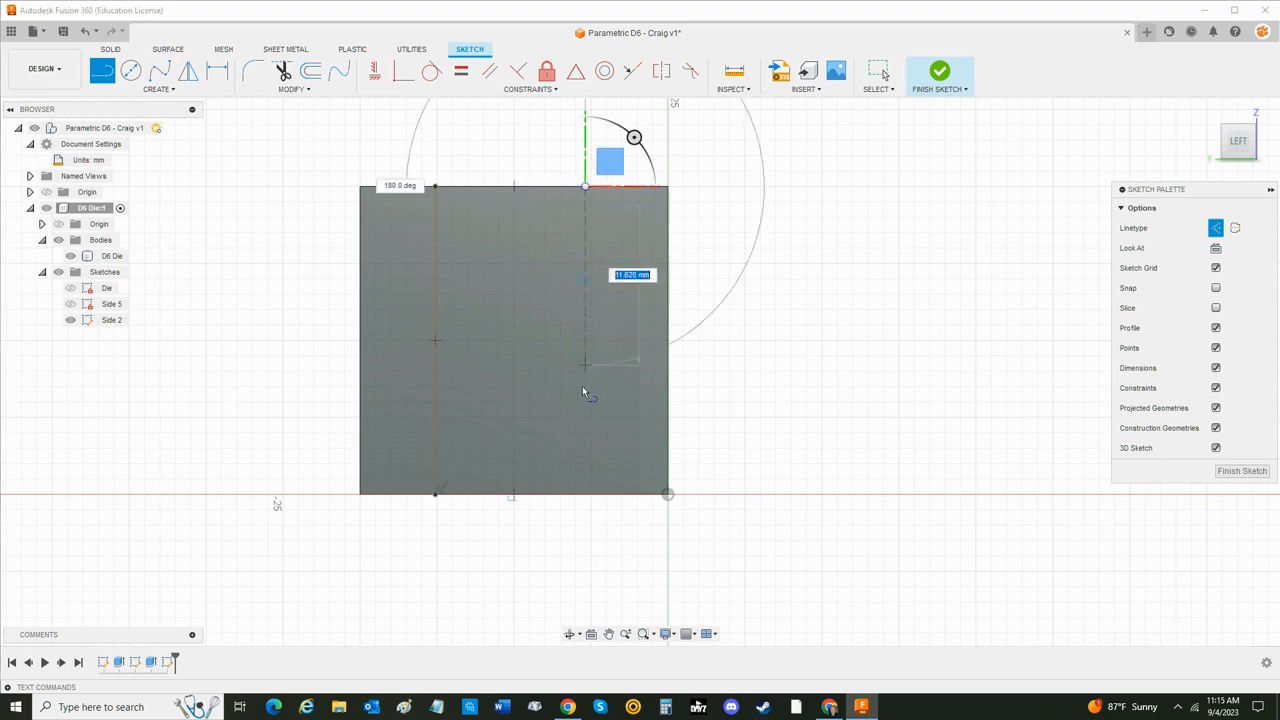
{"action": "left_click", "coordinate": [587, 494]}
- Draw two horizontal construction lines across the full width of the face, one near the upper edge and one near the lower edge
{"action": "left_click", "coordinate": [362, 253]}
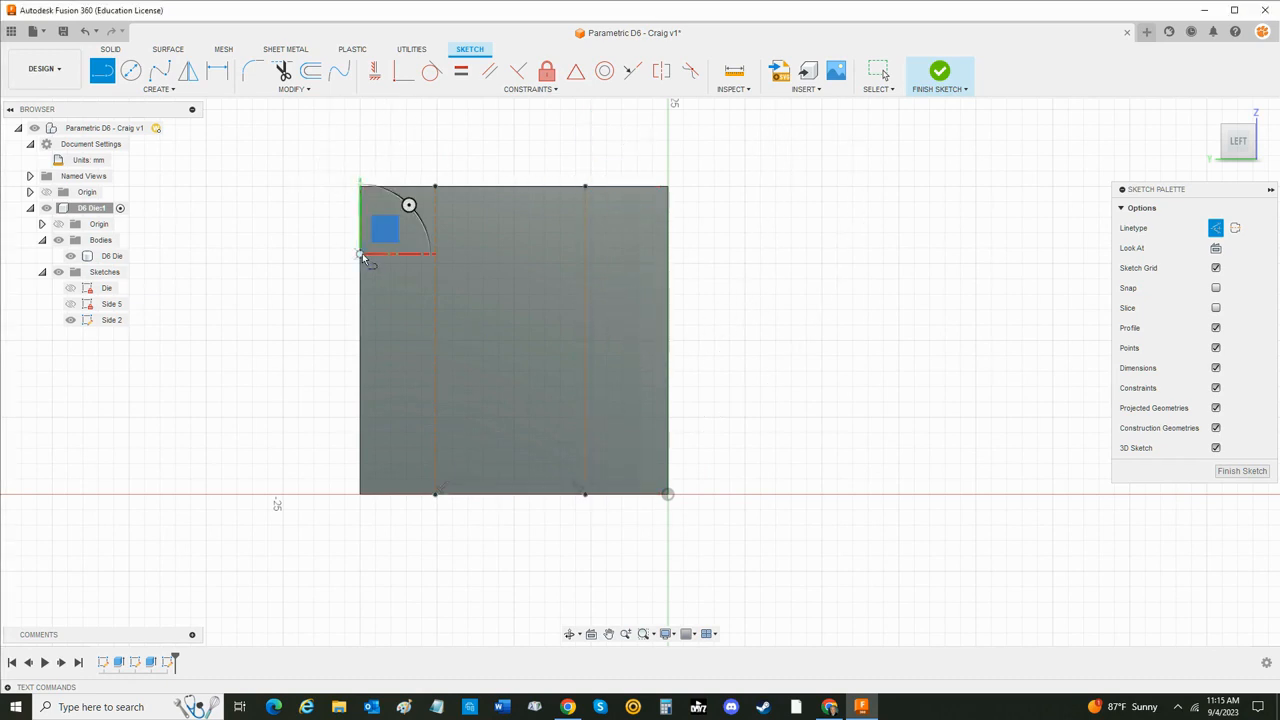
{"action": "left_click", "coordinate": [668, 254]}
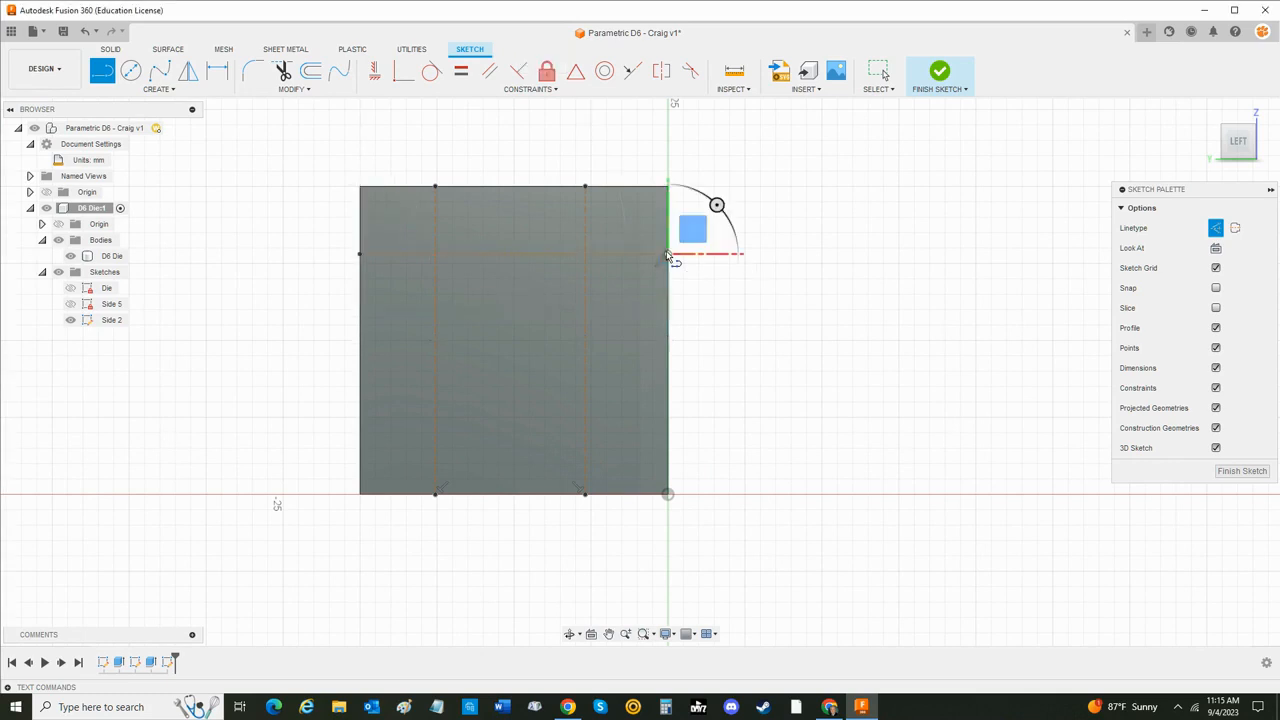
{"action": "left_click", "coordinate": [361, 413]}
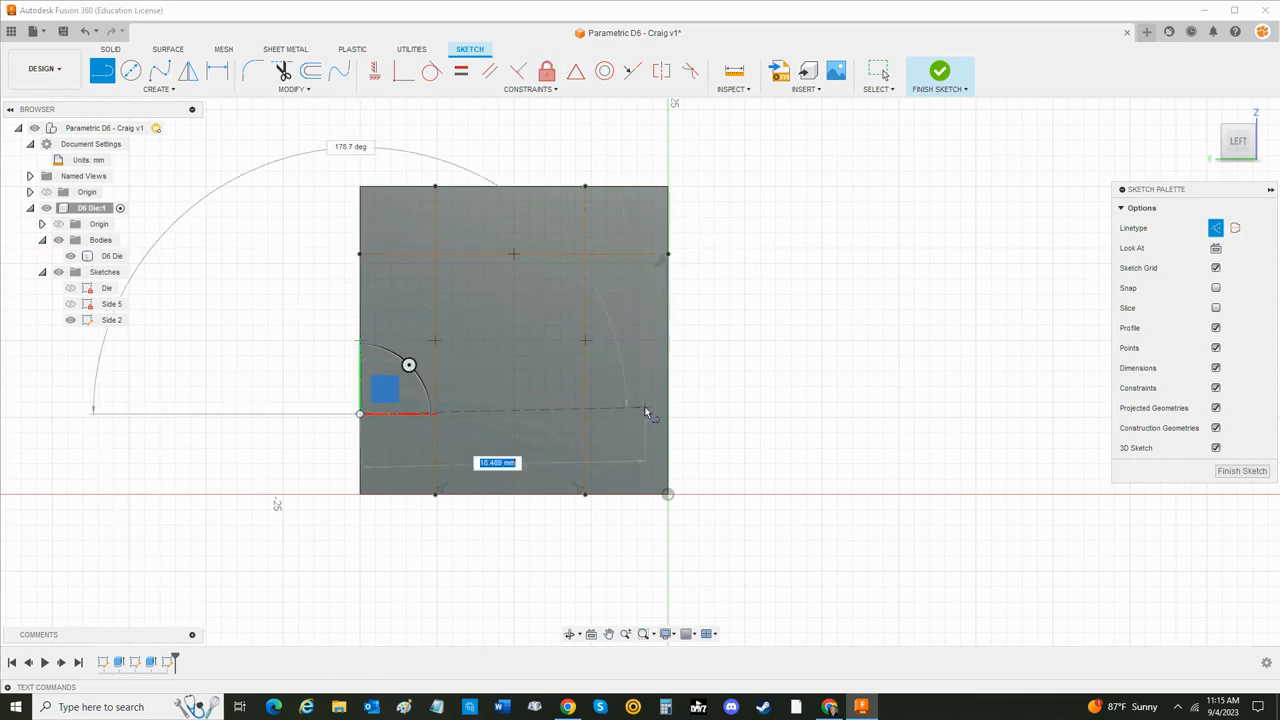
{"action": "left_click", "coordinate": [668, 414]}
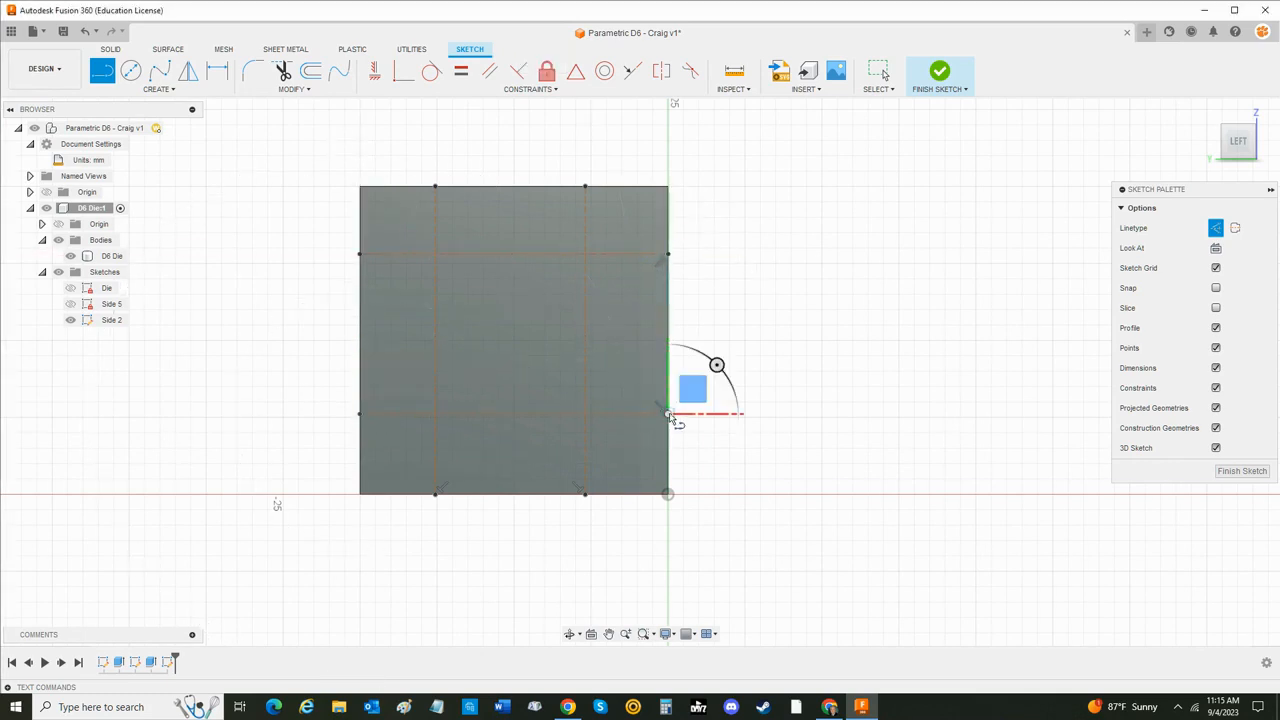
- Dimension the upper horizontal construction line from the face's top edge with the expression Die_Size/3
{"action": "key", "text": "Escape"}
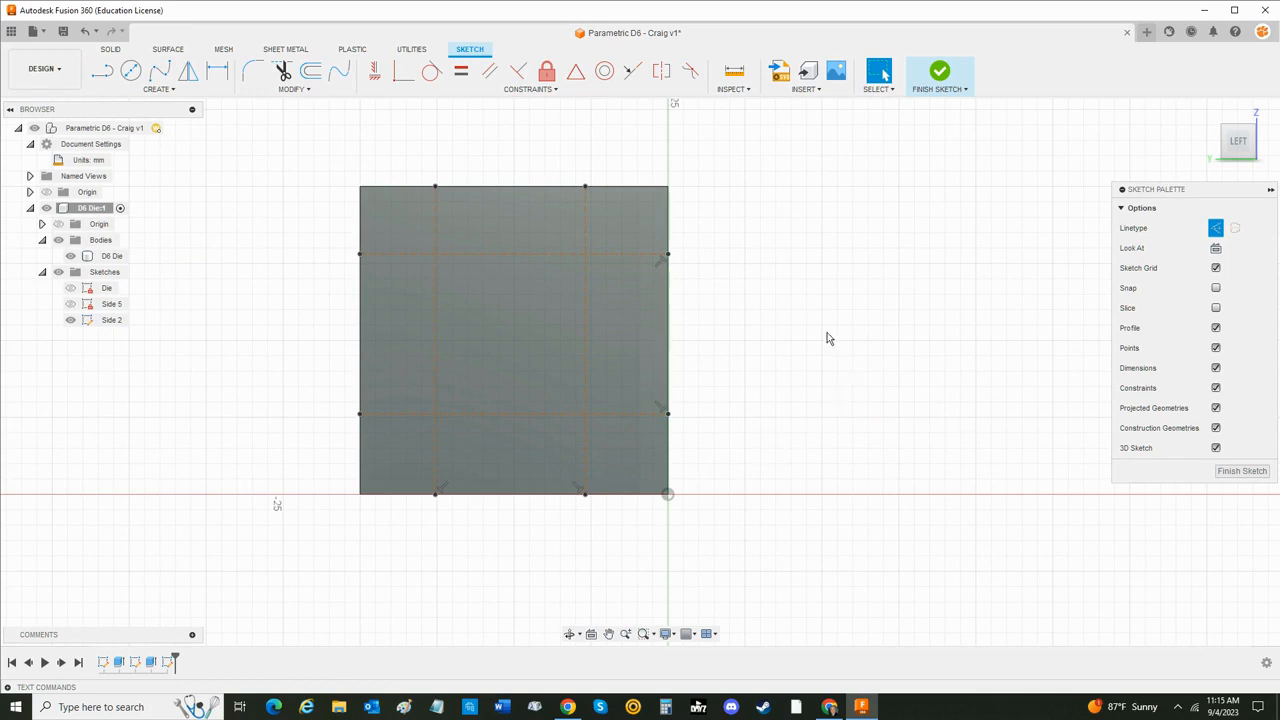
{"action": "key", "text": "d"}
{"action": "left_click", "coordinate": [402, 253]}
{"action": "left_click", "coordinate": [397, 189]}
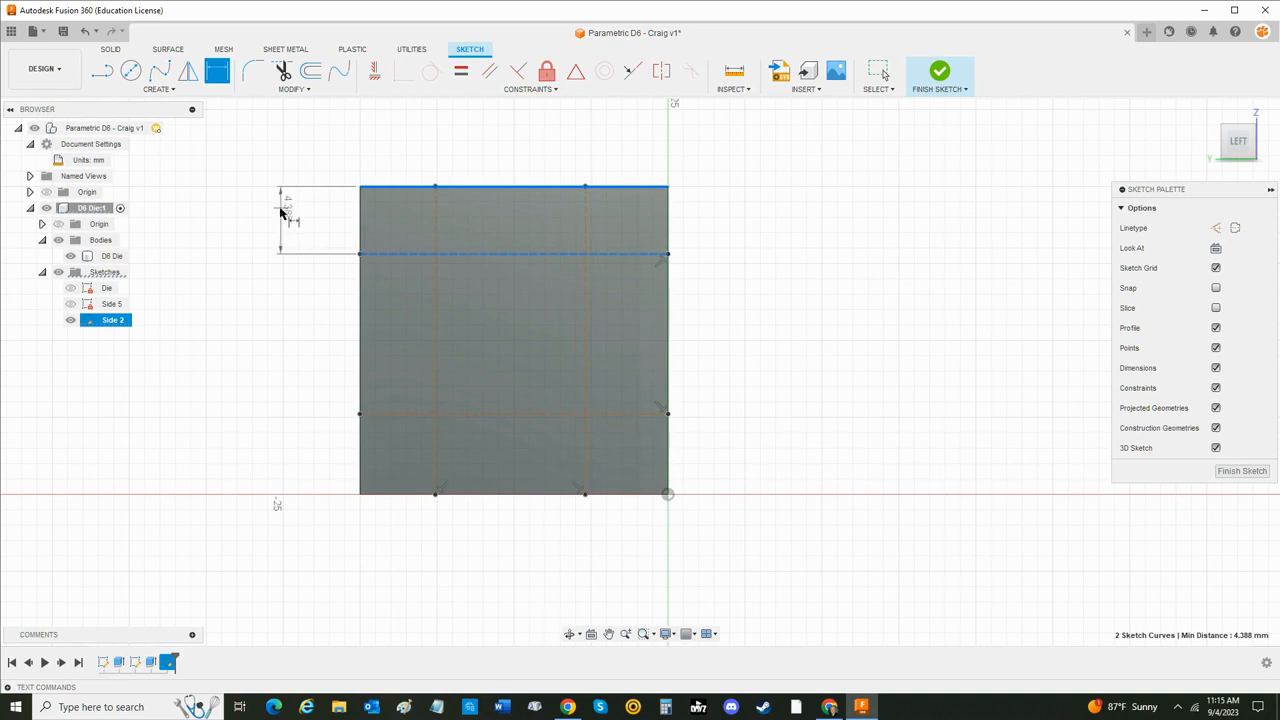
{"action": "left_click", "coordinate": [280, 208]}
{"action": "type", "text": "Die_Size"}
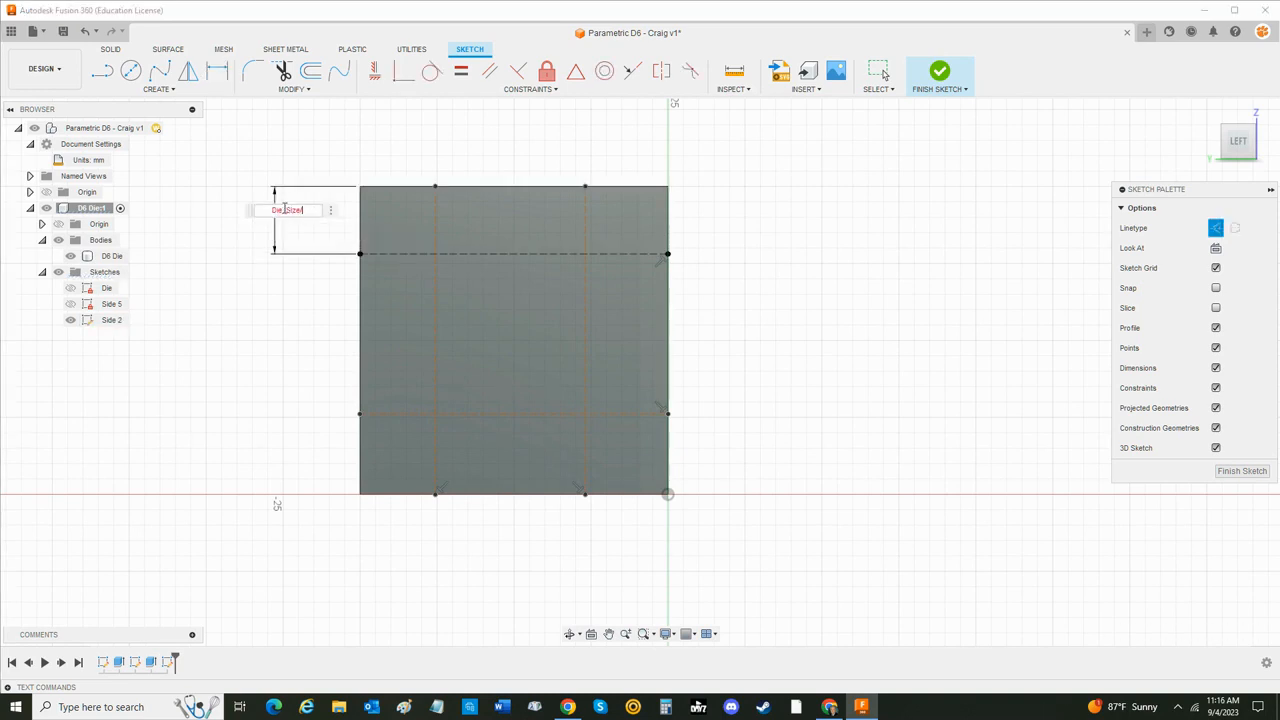
{"action": "type", "text": "/3"}
{"action": "key", "text": "Return"}
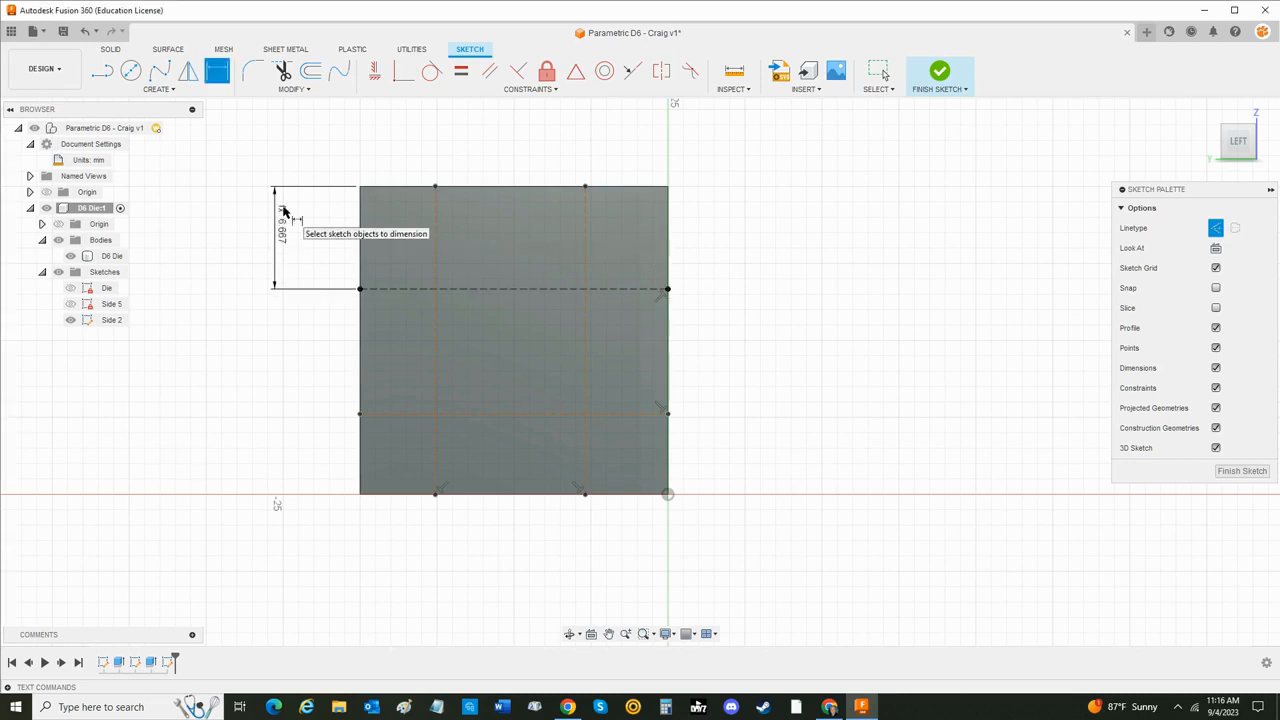
- Dimension the lower horizontal construction line from the face's bottom edge with the expression Die_Size/3
{"action": "left_click", "coordinate": [393, 414]}
{"action": "left_click", "coordinate": [388, 494]}
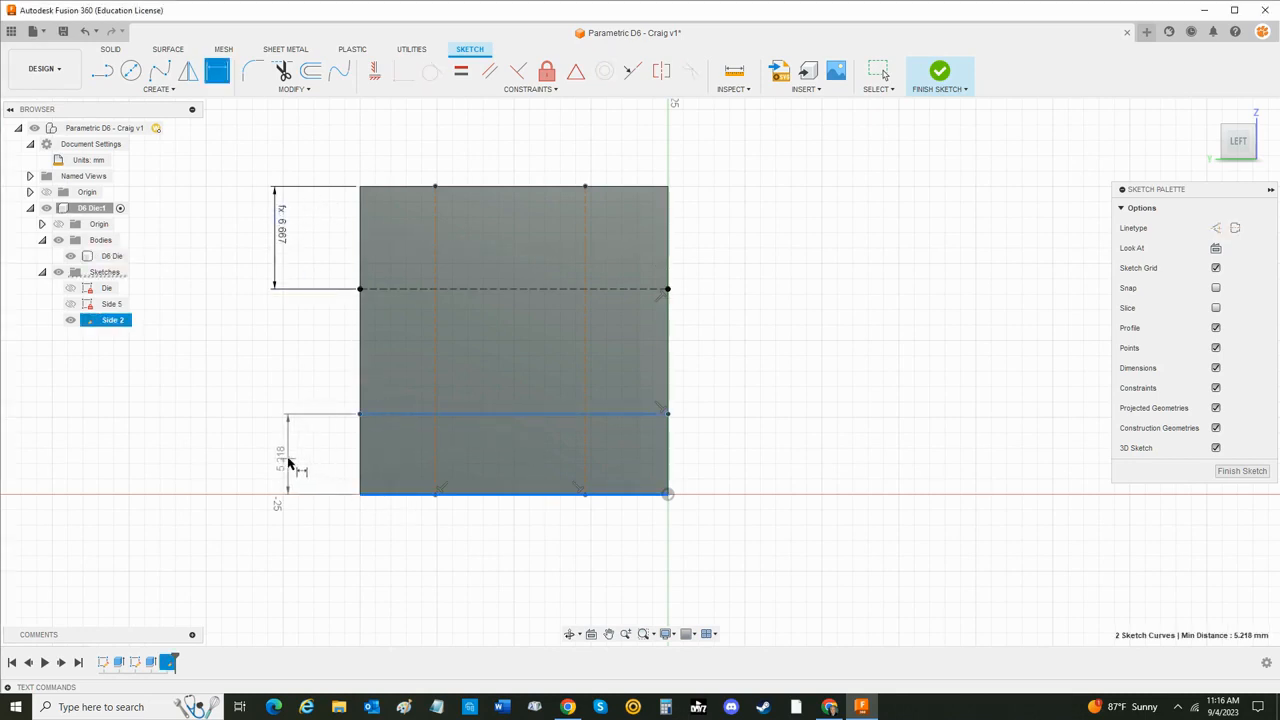
{"action": "left_click", "coordinate": [284, 460]}
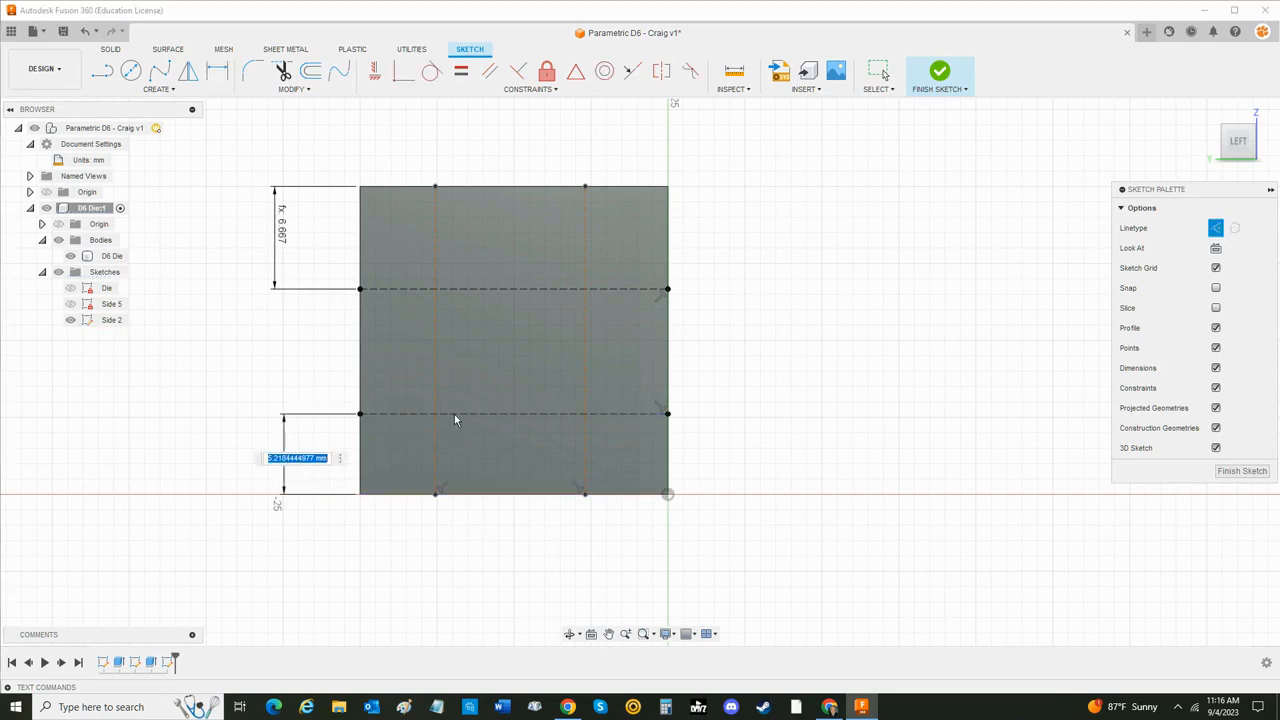
{"action": "type", "text": "Die"}
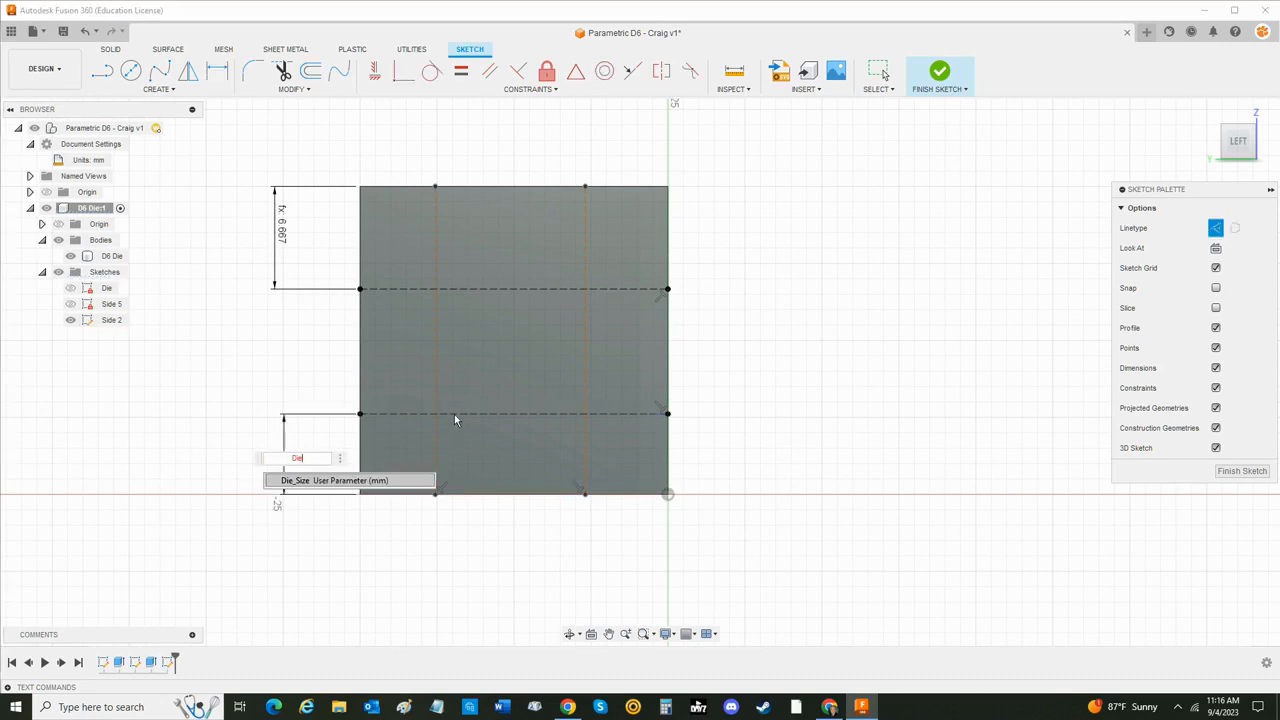
{"action": "key", "text": "Tab"}
{"action": "type", "text": "/3"}
{"action": "key", "text": "Return"}
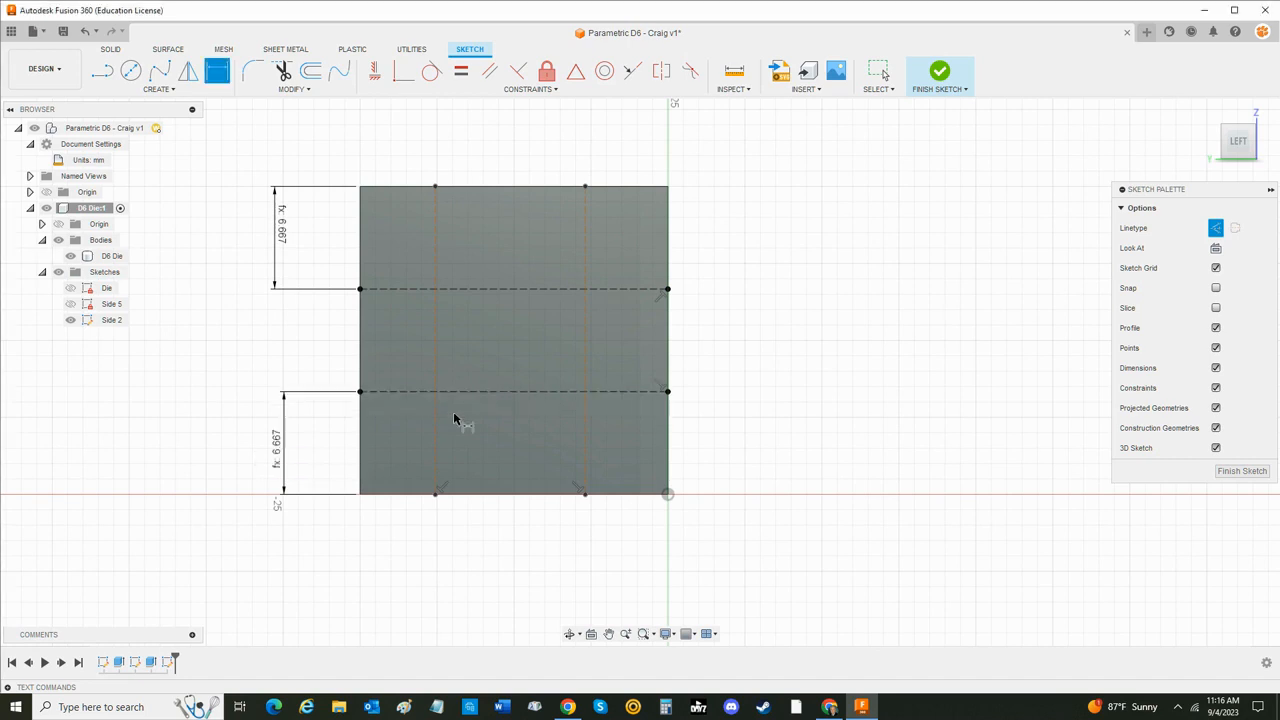
- Dimension the left vertical construction line from the face's left edge with the expression Die_Size/3
{"action": "left_click", "coordinate": [436, 341]}
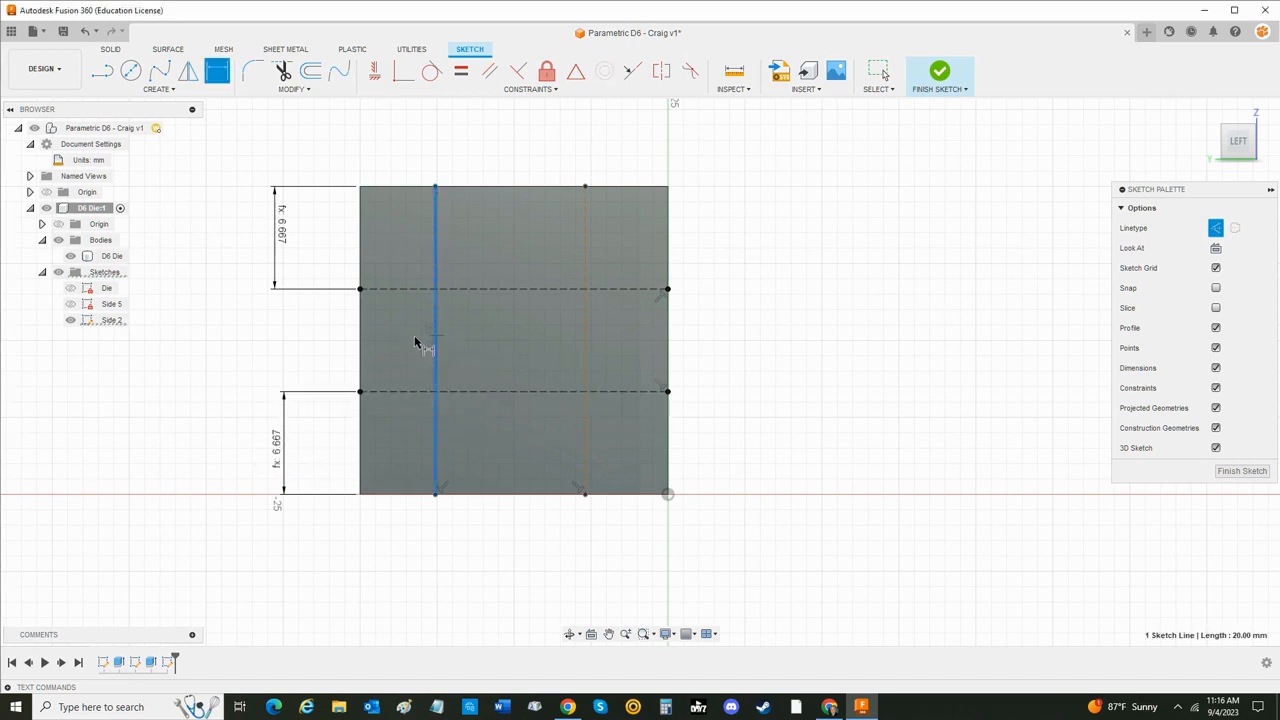
{"action": "left_click", "coordinate": [361, 341]}
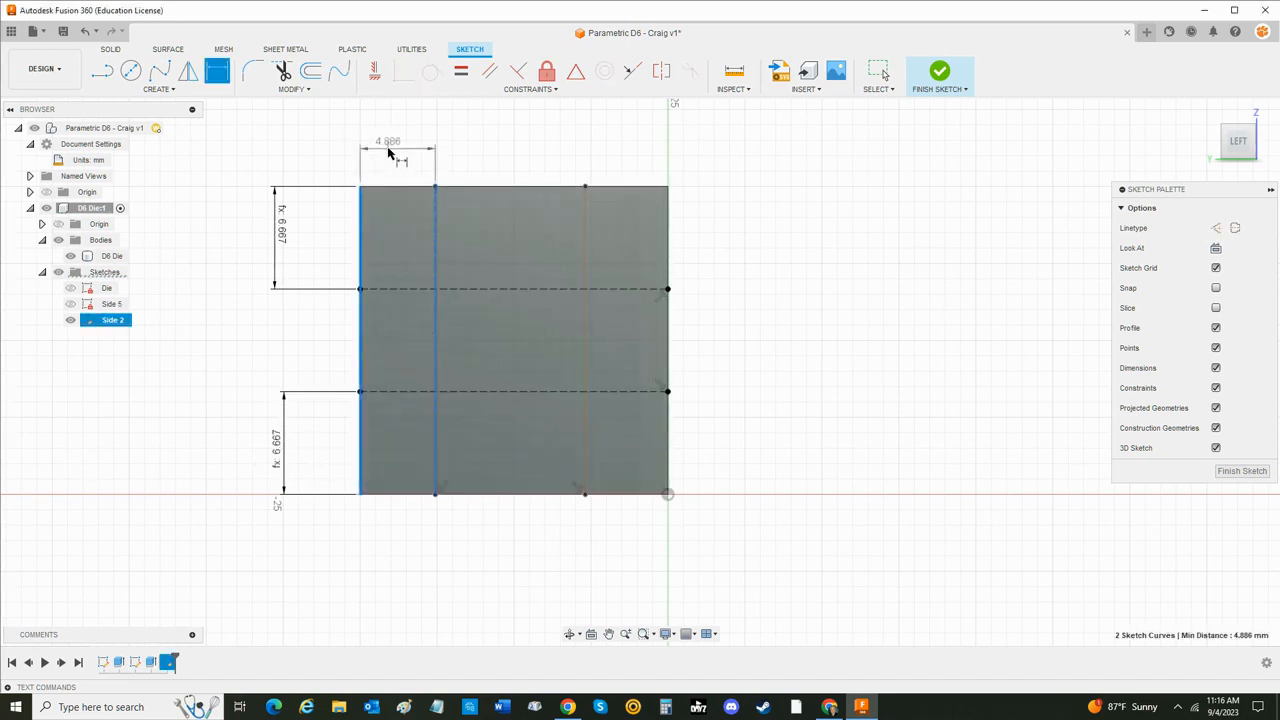
{"action": "left_click", "coordinate": [385, 148]}
{"action": "type", "text": "Die_Size/3"}
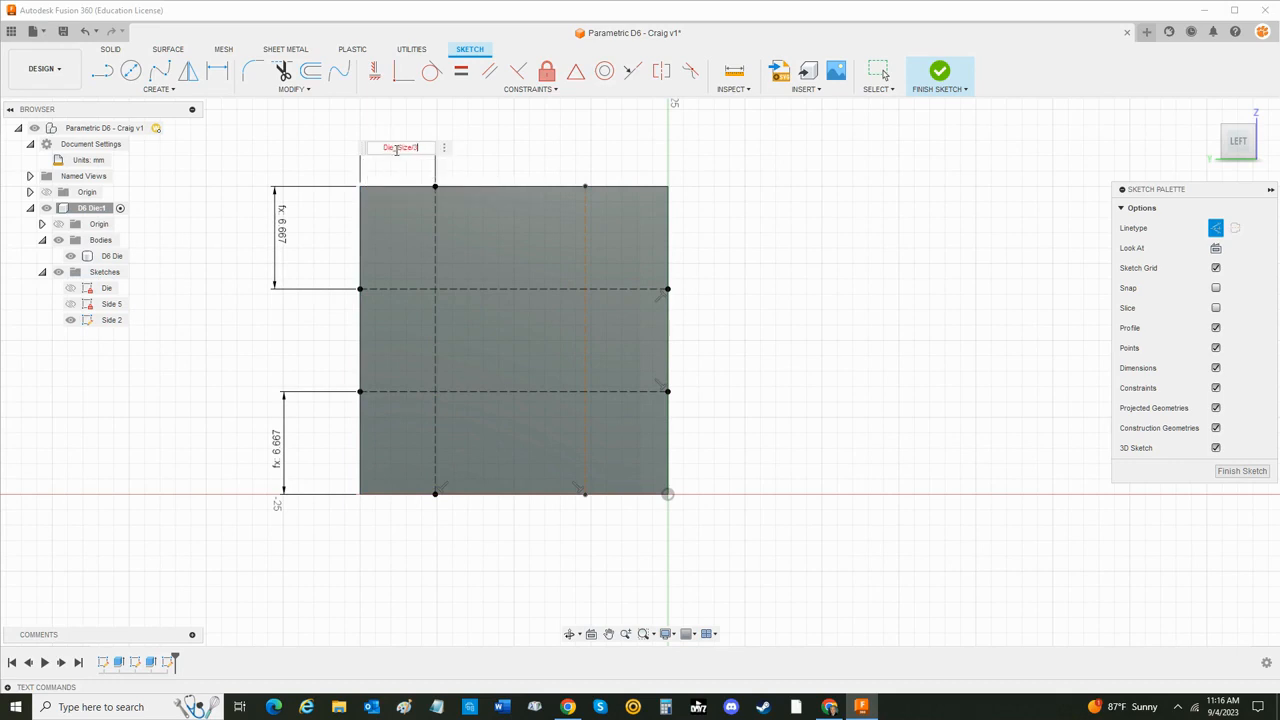
{"action": "key", "text": "Return"}
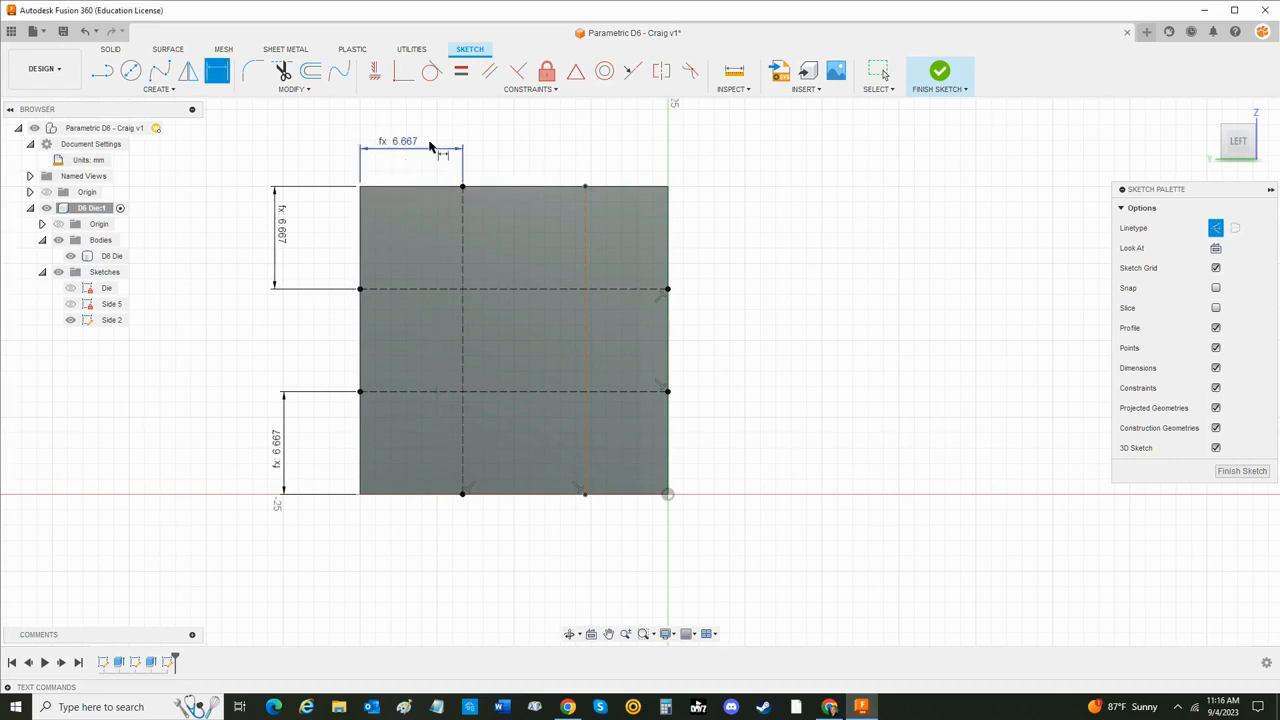
- Dimension the right vertical construction line from the face's right edge with the expression Die_Size/3
{"action": "left_click", "coordinate": [586, 232]}
{"action": "left_click", "coordinate": [668, 240]}
{"action": "left_click", "coordinate": [627, 155]}
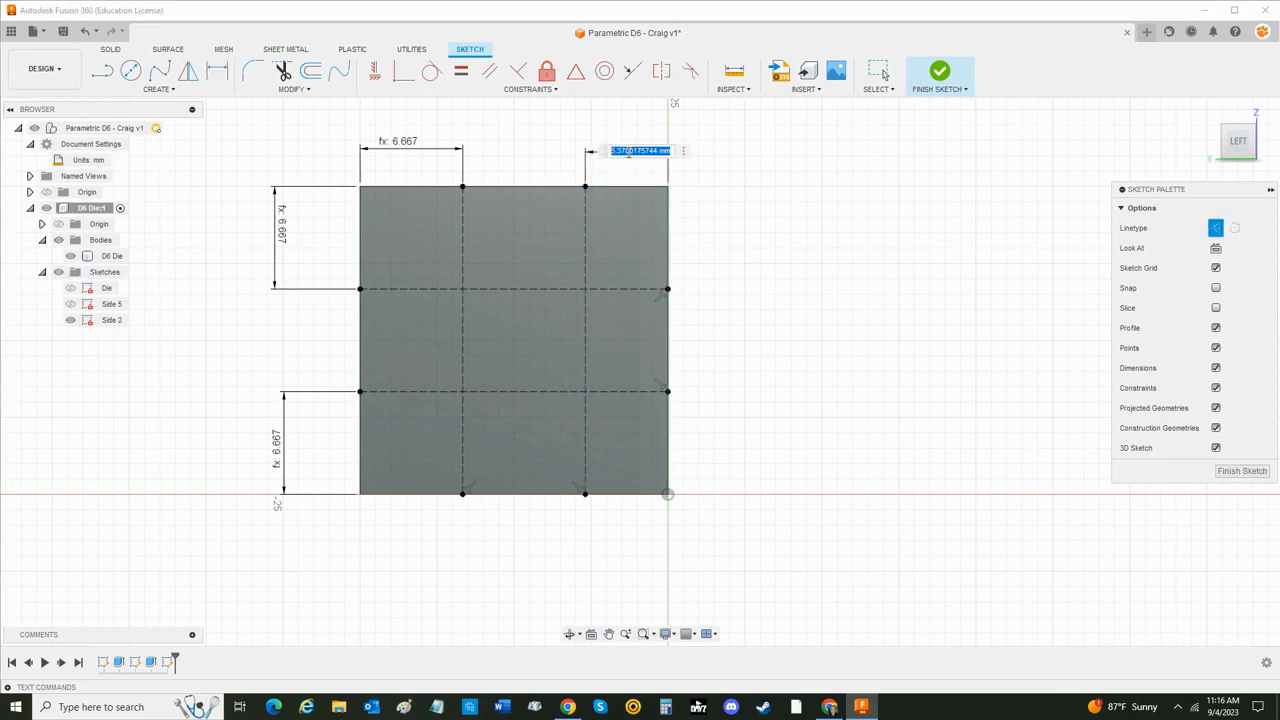
{"action": "type", "text": "Die_Size/3"}
{"action": "key", "text": "Return"}
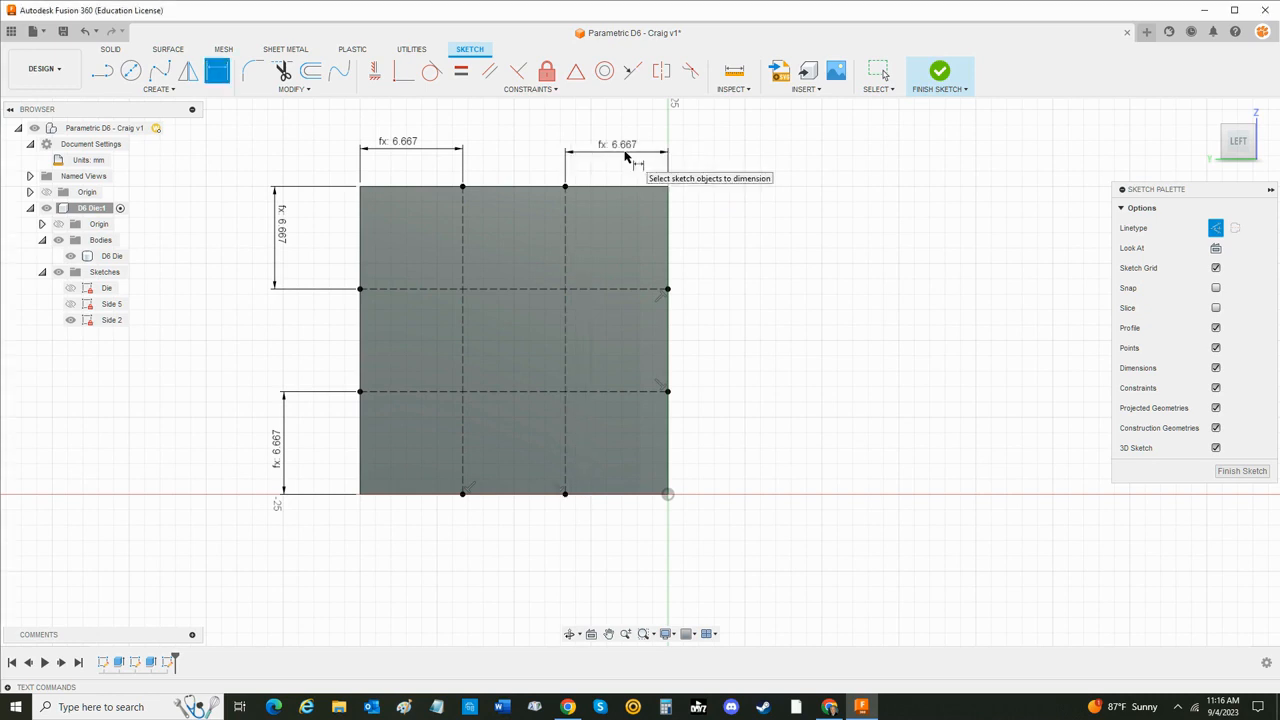
{"action": "key", "text": "Escape"}
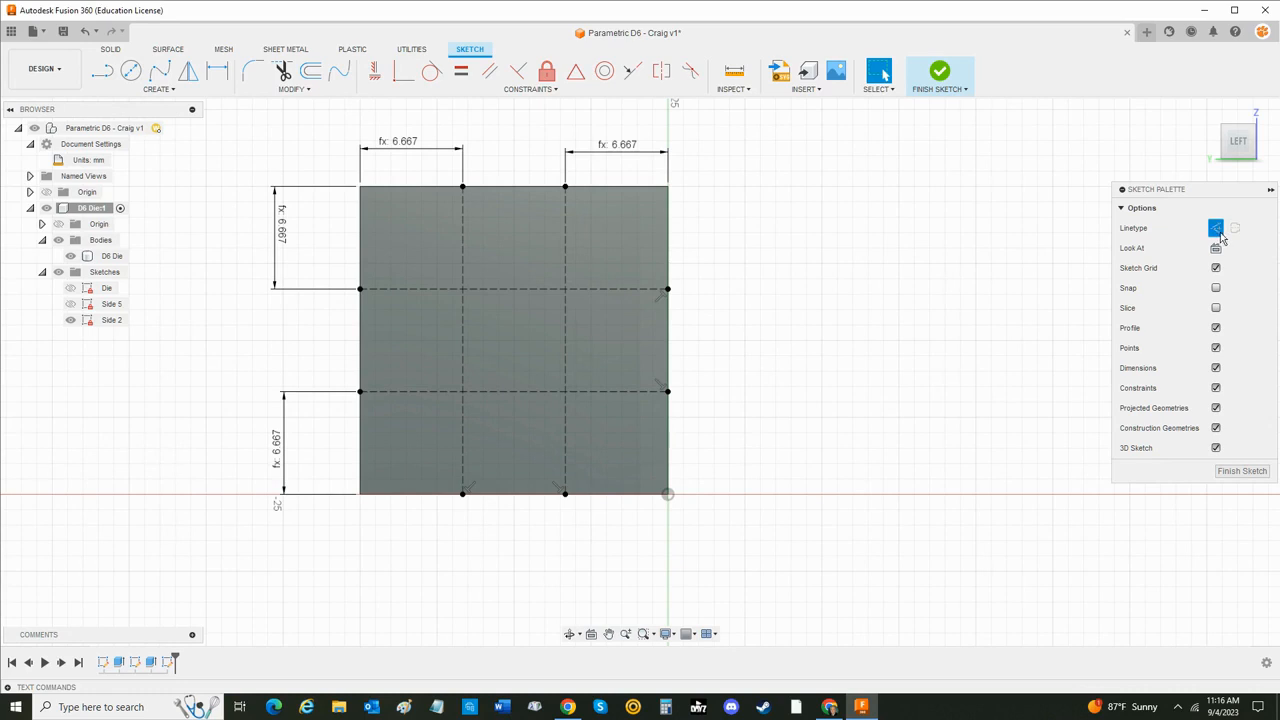
- Draw two pip circles, the first about 4 mm in diameter, centred on the upper-left and lower-right intersections of the construction lines
{"action": "left_click", "coordinate": [131, 70]}
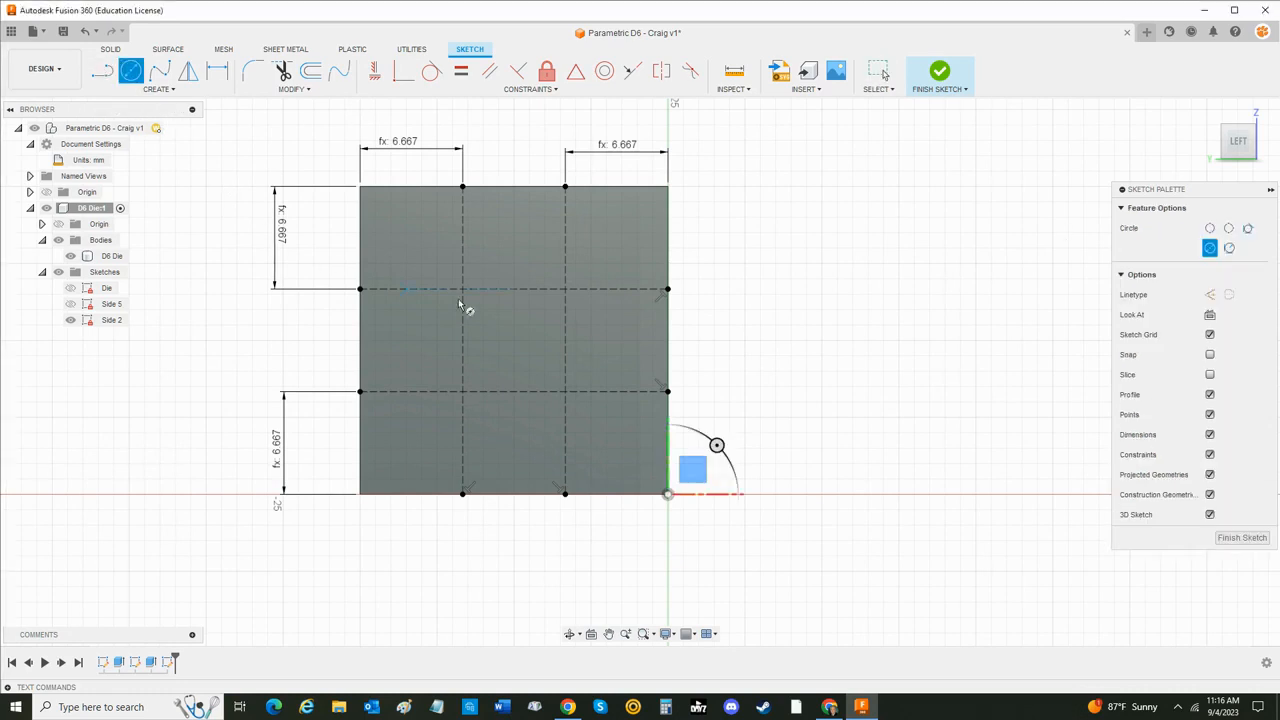
{"action": "left_click", "coordinate": [463, 289]}
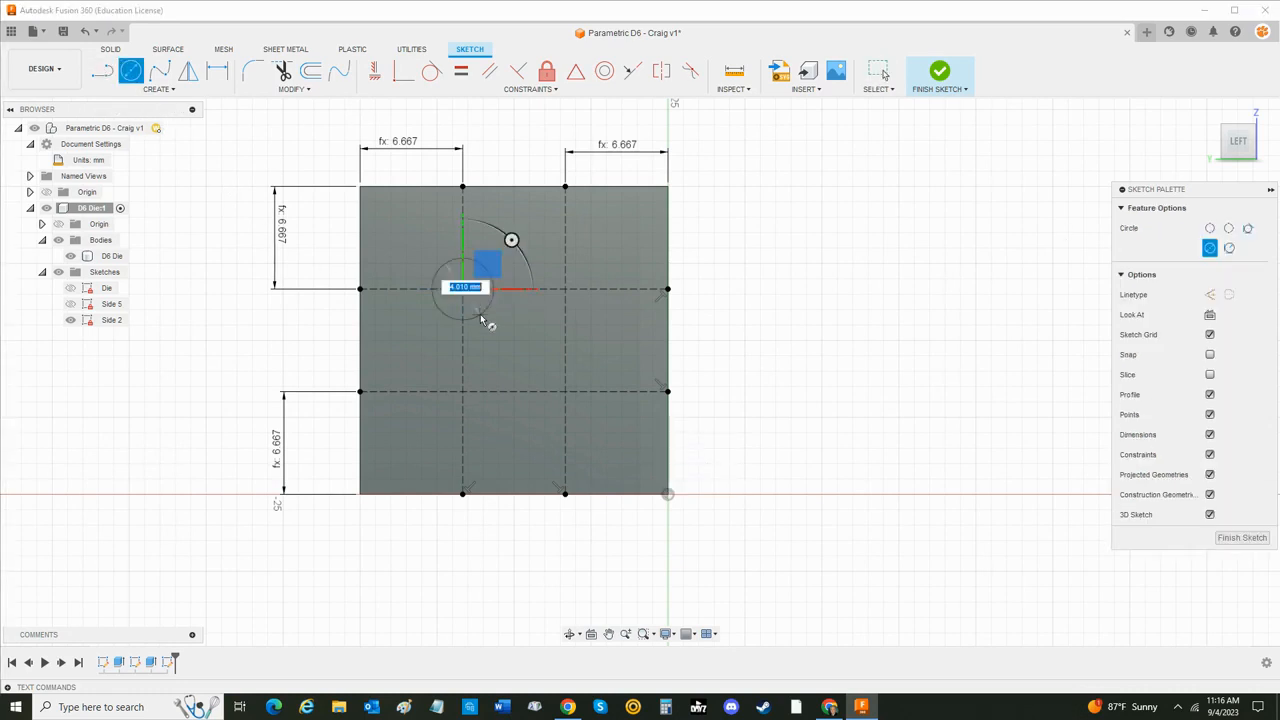
{"action": "left_click", "coordinate": [480, 314]}
{"action": "left_click", "coordinate": [565, 392]}
{"action": "left_click", "coordinate": [590, 415]}
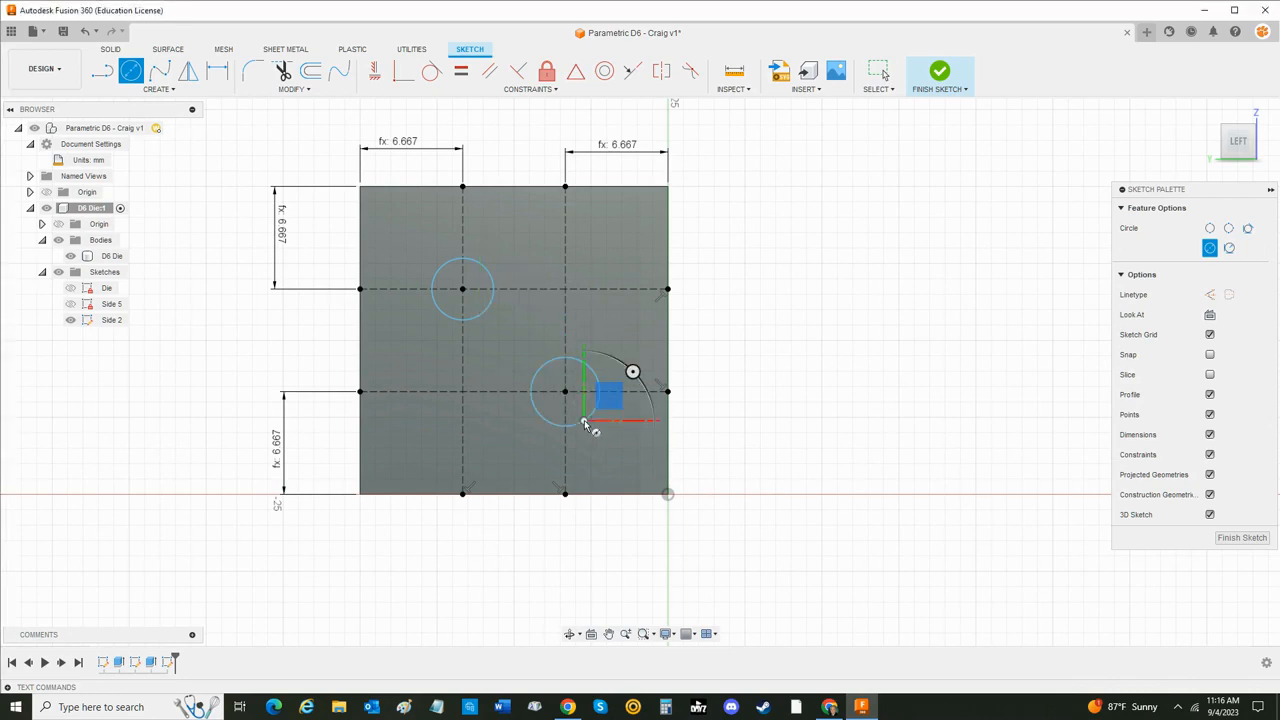
{"action": "key", "text": "Escape"}
- Dimension the upper-left pip circle's diameter with the user parameter Pip_Size
{"action": "key", "text": "d"}
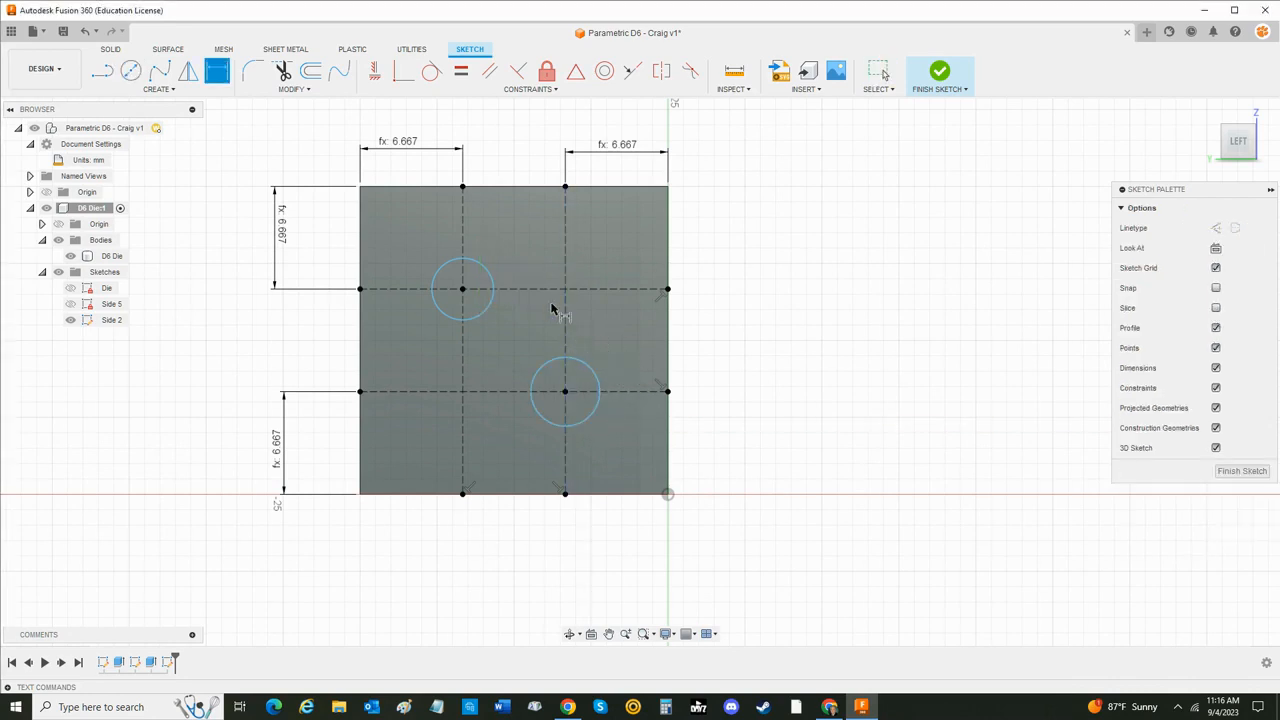
{"action": "left_click", "coordinate": [485, 268]}
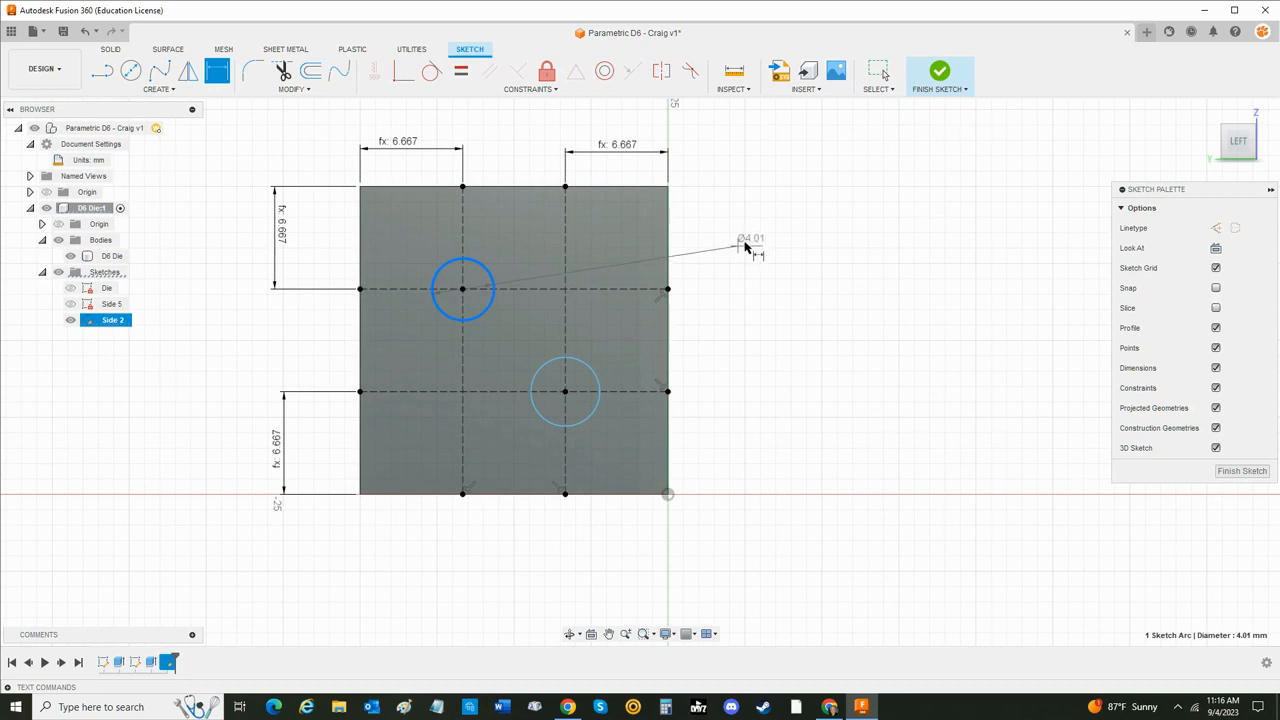
{"action": "left_click", "coordinate": [751, 242]}
{"action": "type", "text": "pi"}
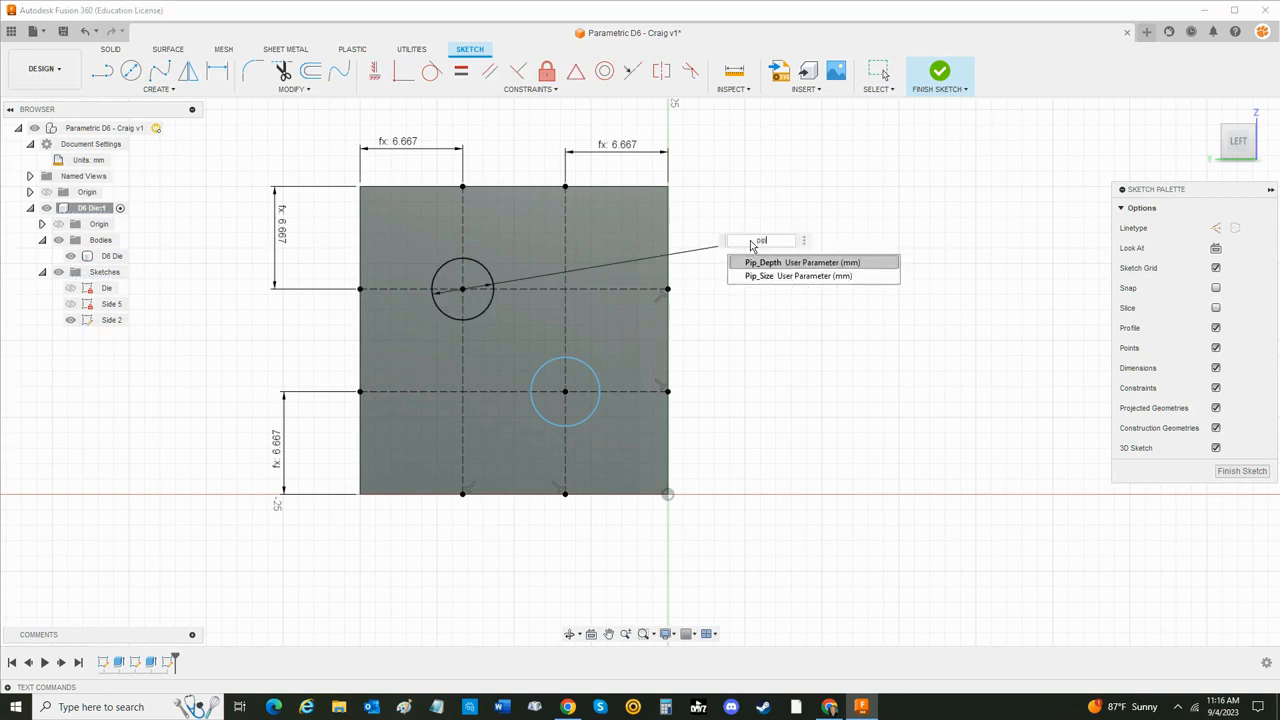
{"action": "type", "text": "p"}
{"action": "key", "text": "Down"}
{"action": "key", "text": "Return"}
{"action": "key", "text": "Return"}
- Dimension the lower-right pip circle's diameter with the user parameter Pip_Size and finish the Side 2 sketch
{"action": "left_click", "coordinate": [593, 375]}
{"action": "left_click", "coordinate": [748, 368]}
{"action": "type", "text": "pip"}
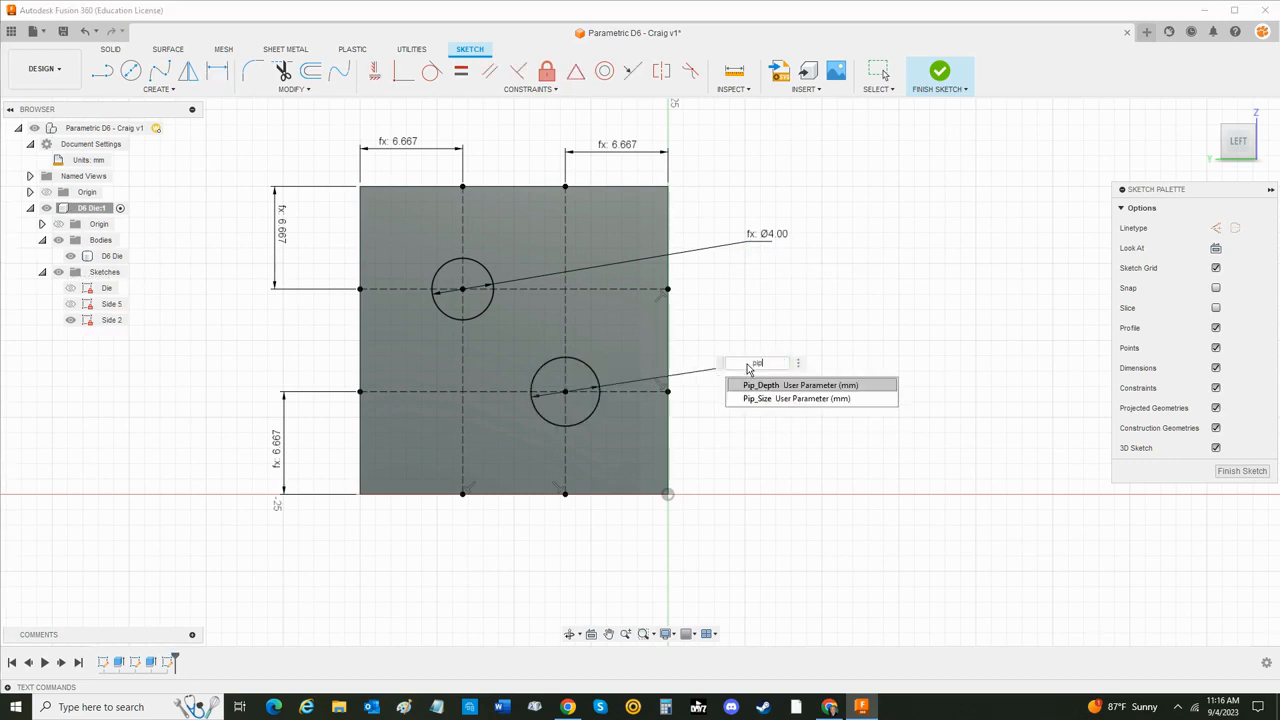
{"action": "key", "text": "Down"}
{"action": "key", "text": "Return"}
{"action": "key", "text": "Return"}
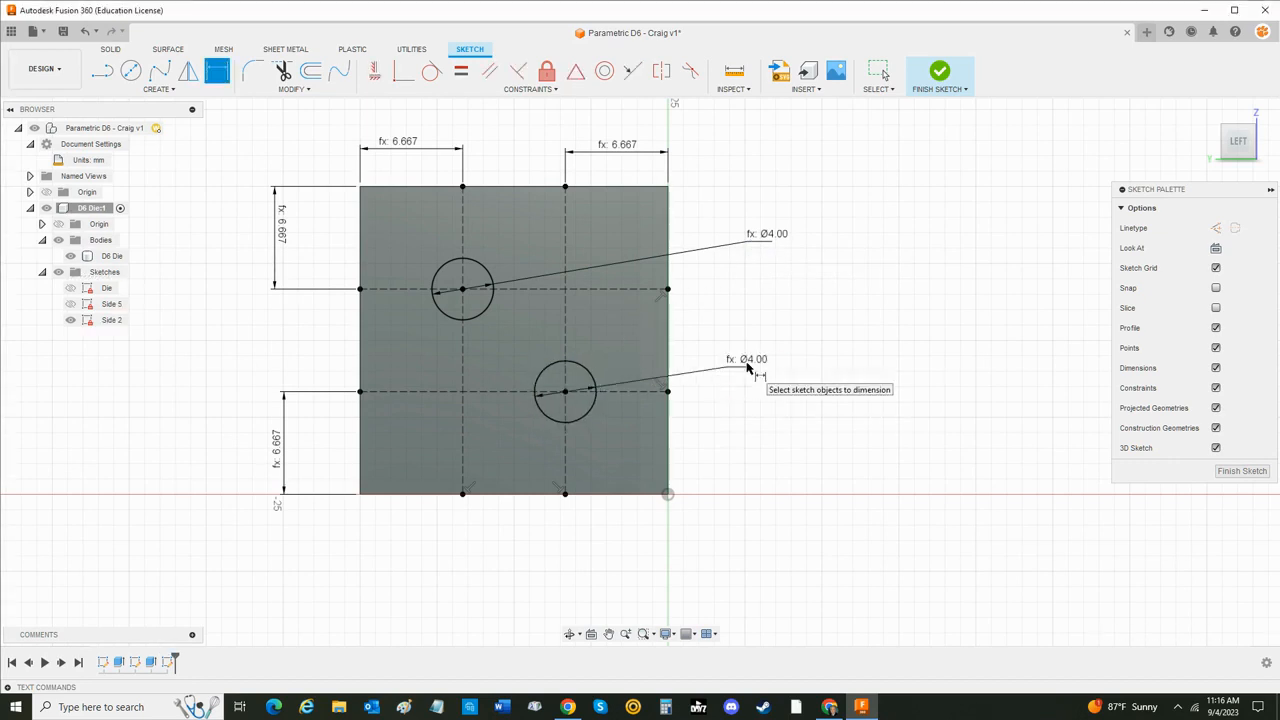
{"action": "key", "text": "Escape"}
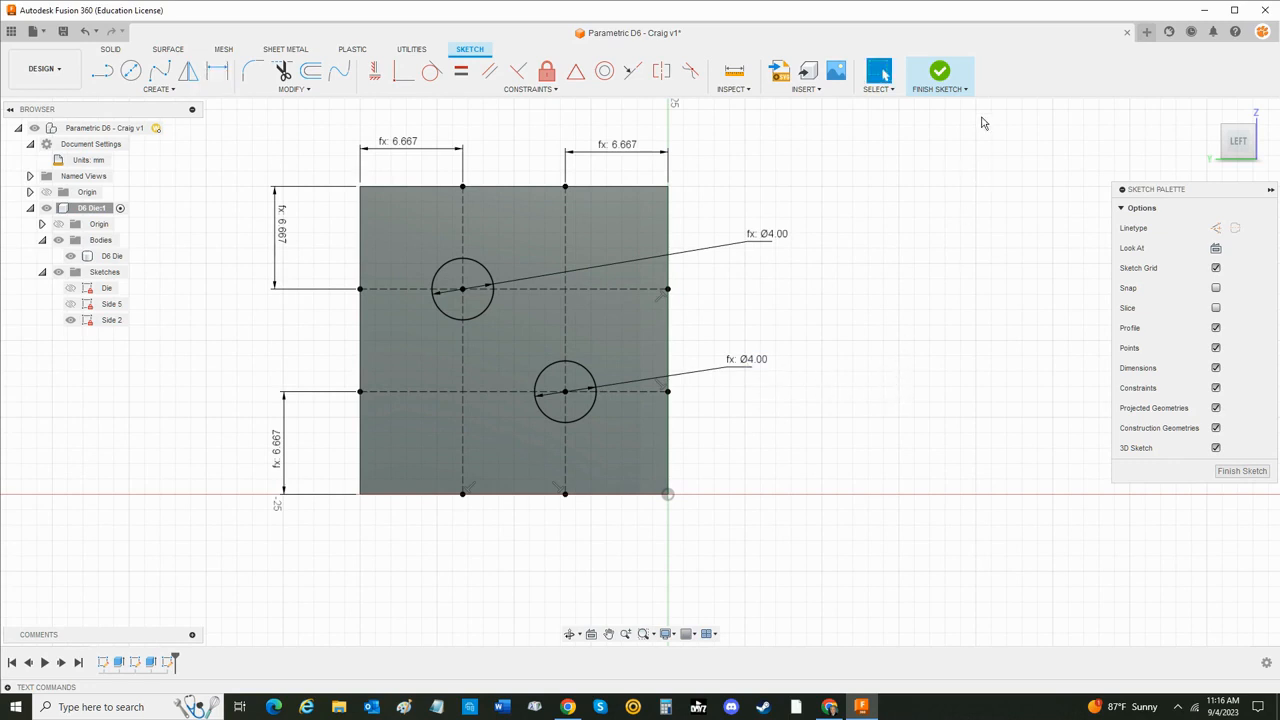
{"action": "left_click", "coordinate": [941, 75]}
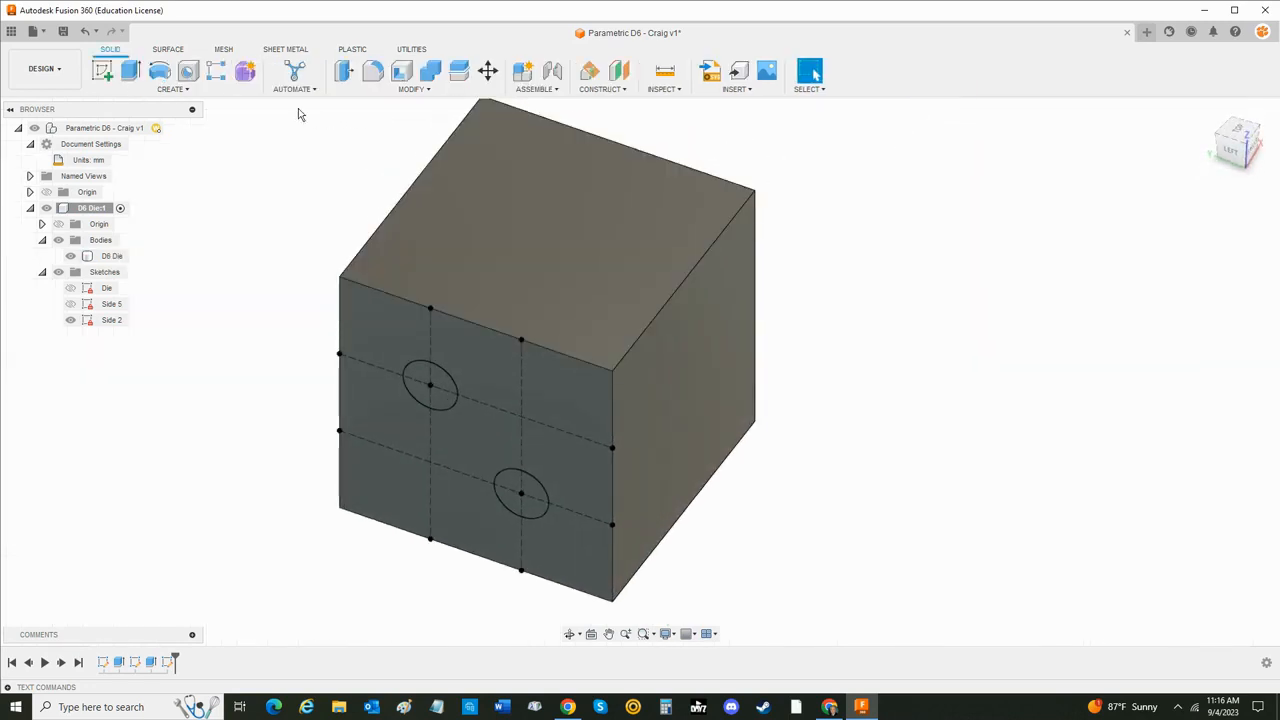
- Cut-extrude both Side 2 pip circles into the die with distance Pip_Depth and taper angle Taper_Angle
{"action": "left_click", "coordinate": [130, 70]}
{"action": "left_click", "coordinate": [428, 386]}
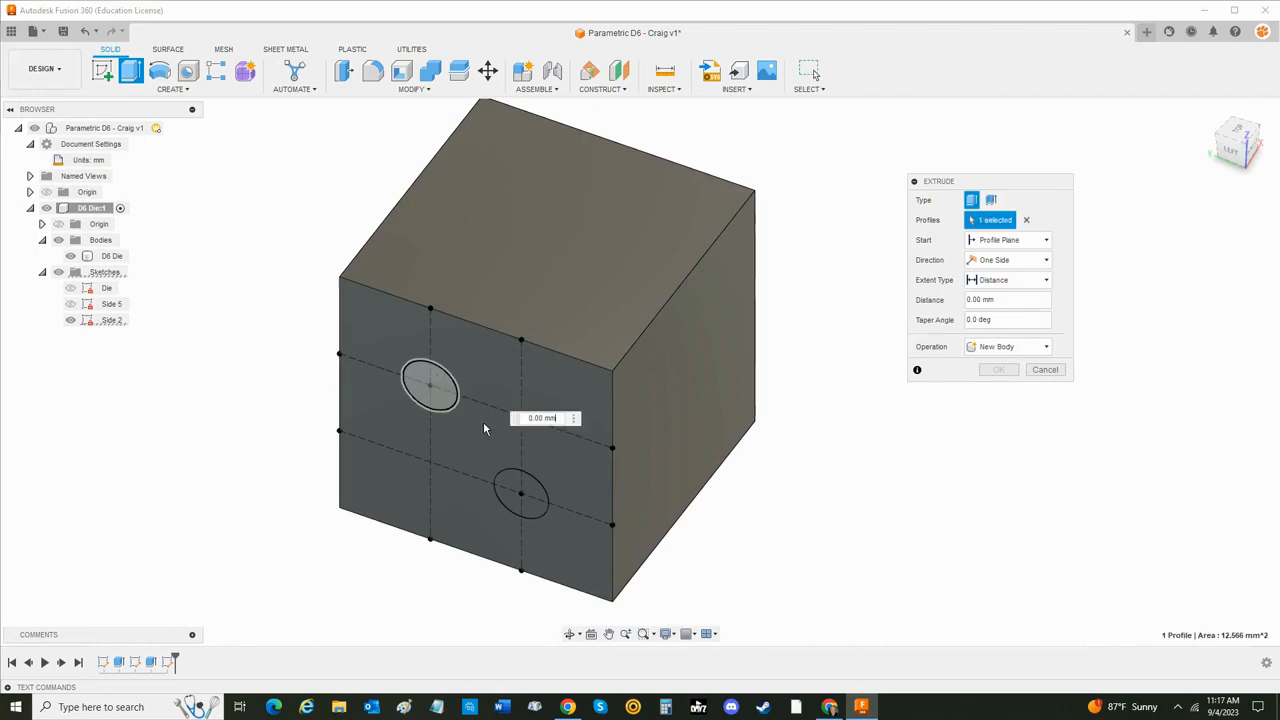
{"action": "left_click", "coordinate": [523, 490]}
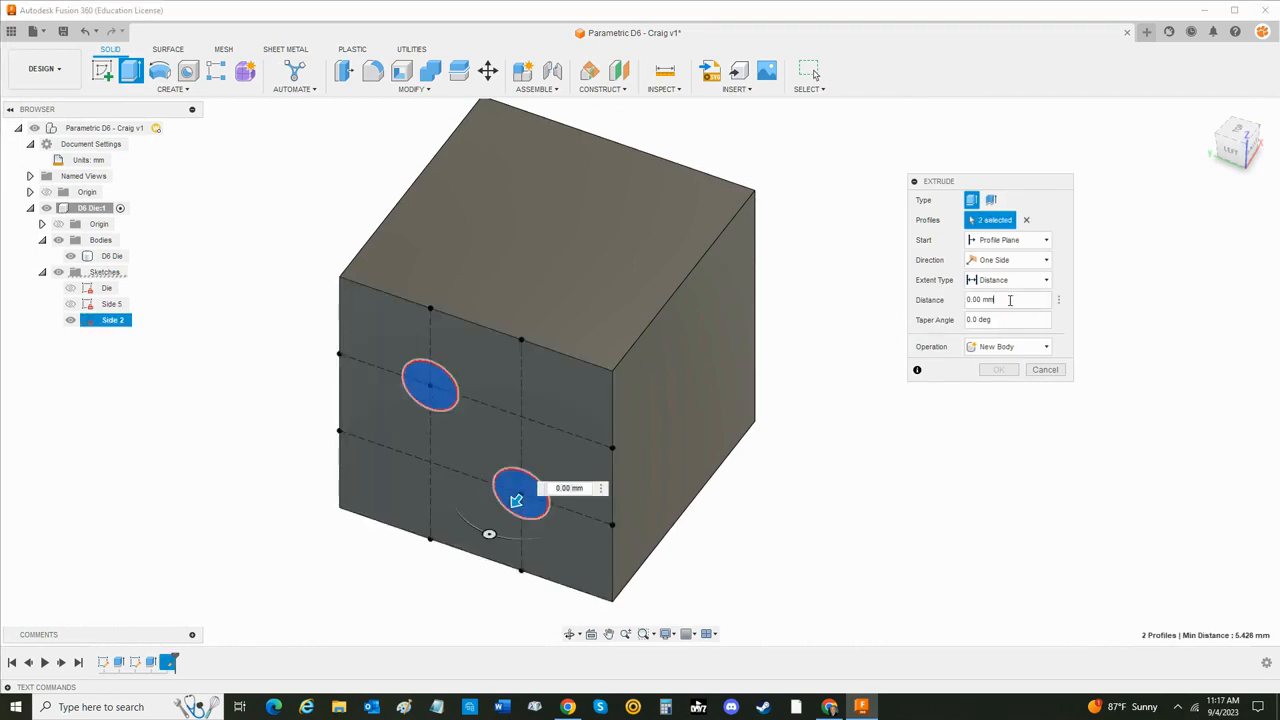
{"action": "type", "text": "pip"}
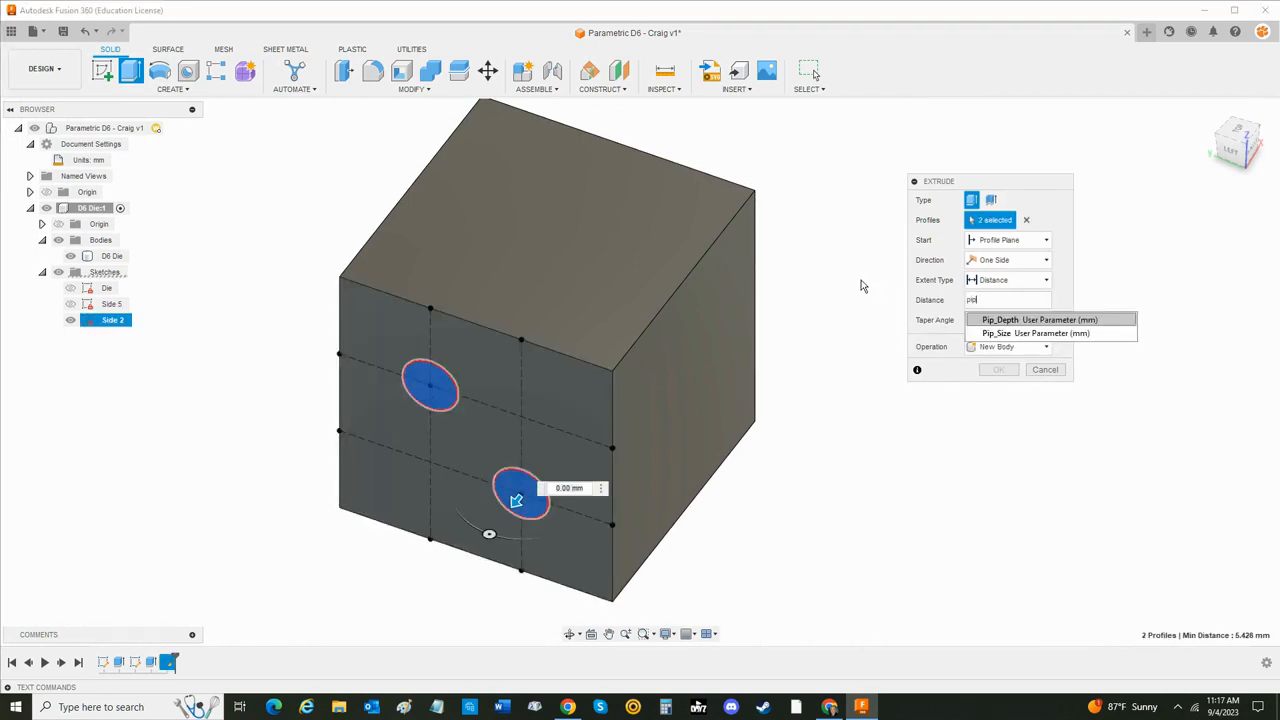
{"action": "key", "text": "Tab"}
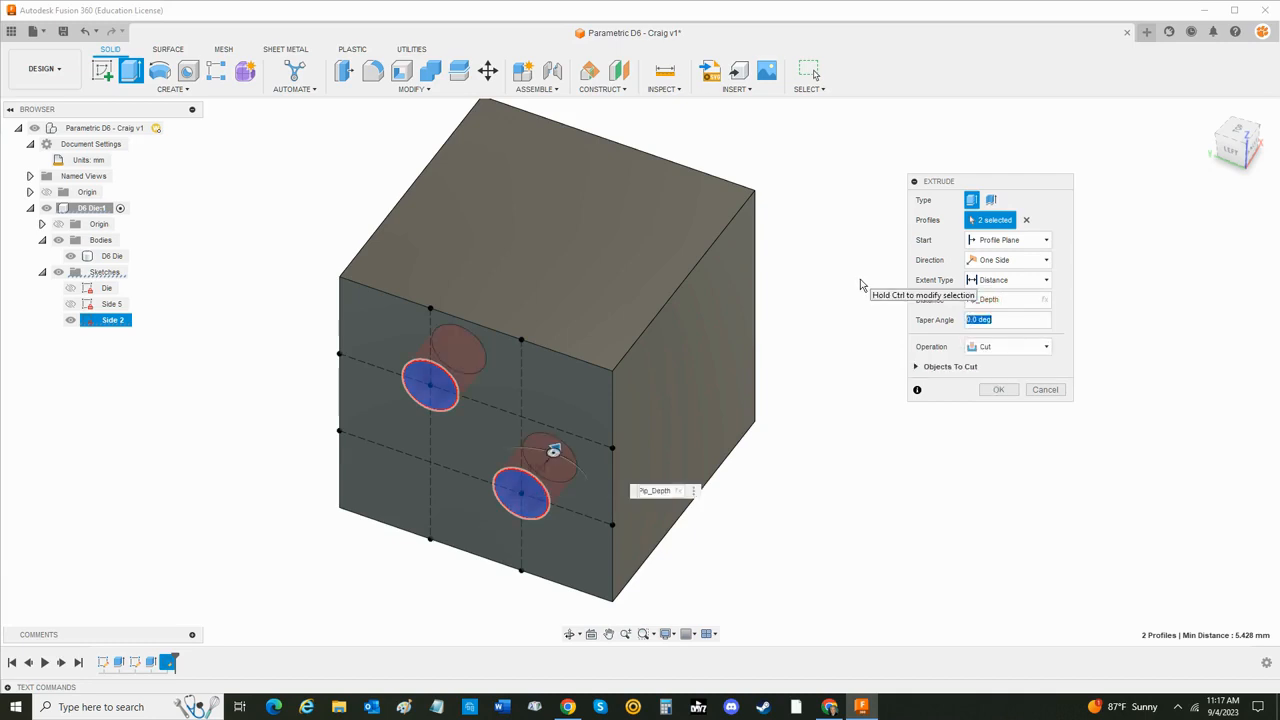
{"action": "type", "text": "Taper_Angle"}
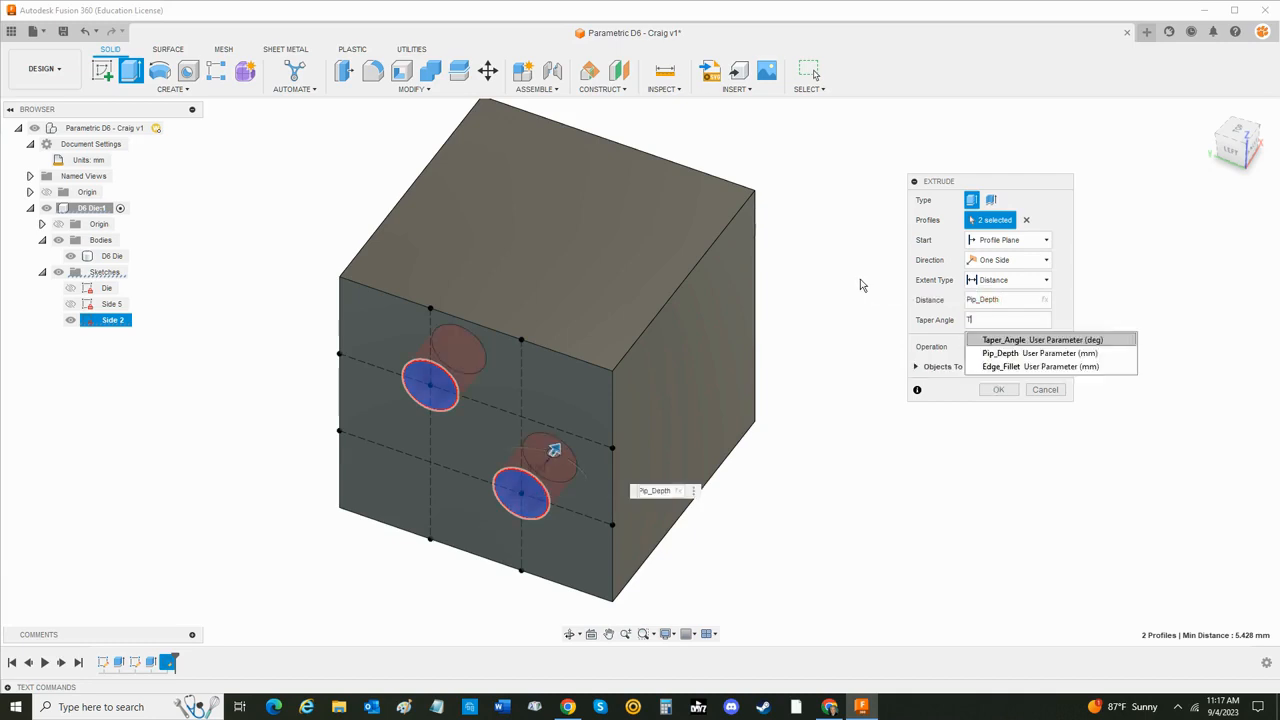
{"action": "key", "text": "Return"}
{"action": "key", "text": "Return"}
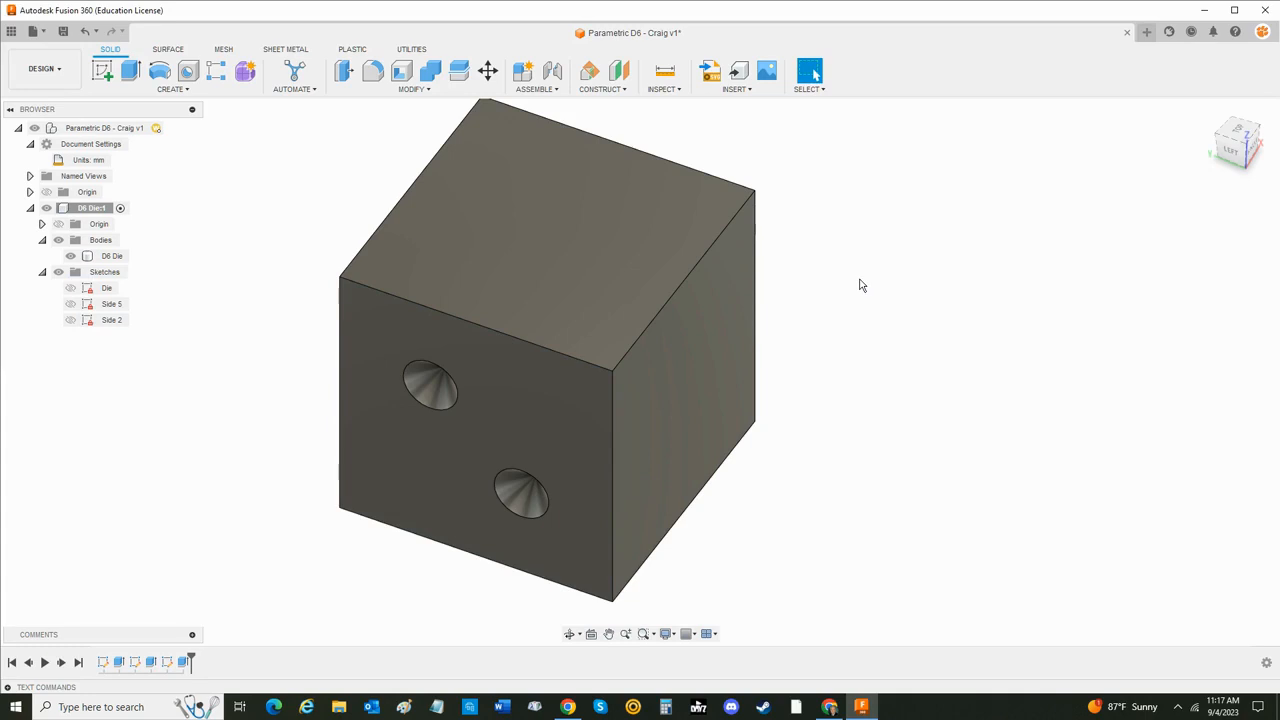
- Create a sketch on the die's front face and rename it Side 4
{"action": "mouse_move", "coordinate": [844, 430]}
{"action": "middle_mouse_down", "text": "shift"}
{"action": "mouse_move", "coordinate": [843, 400]}
{"action": "mouse_move", "coordinate": [873, 421]}
{"action": "mouse_move", "coordinate": [800, 426]}
{"action": "mouse_move", "coordinate": [903, 426]}
{"action": "mouse_move", "coordinate": [850, 416]}
{"action": "middle_mouse_up", "text": "shift"}
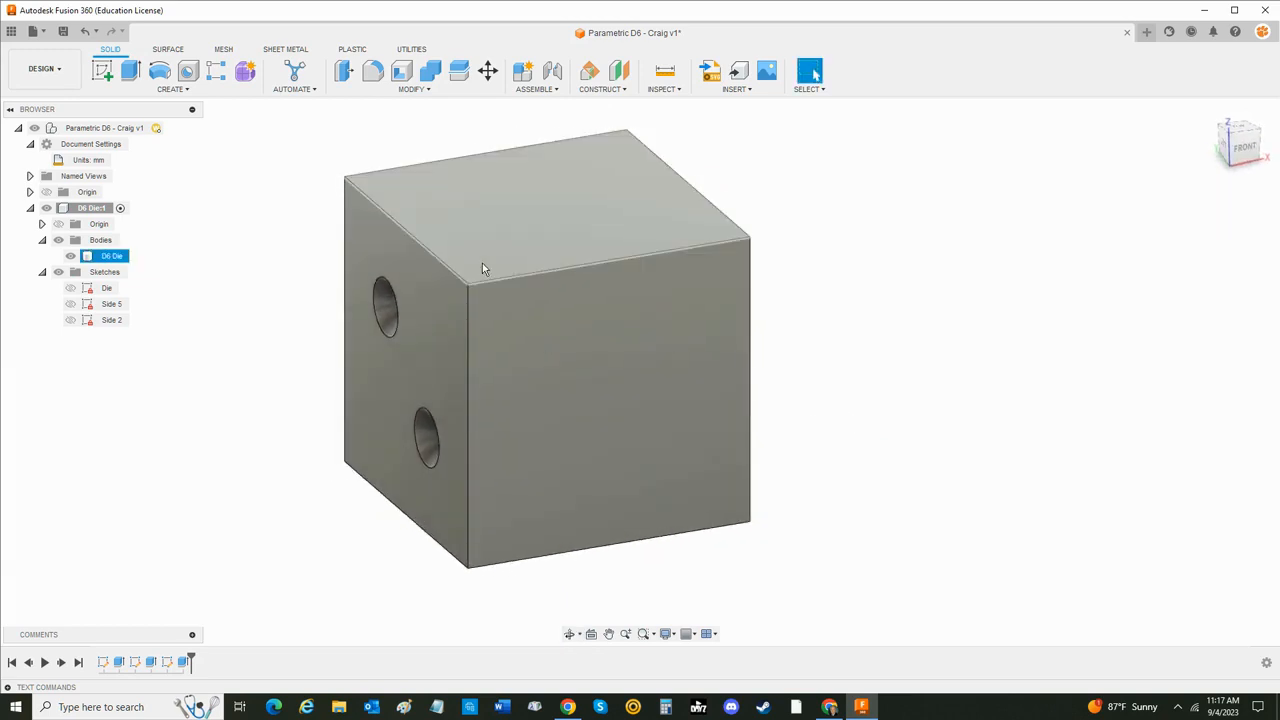
{"action": "left_click", "coordinate": [102, 70]}
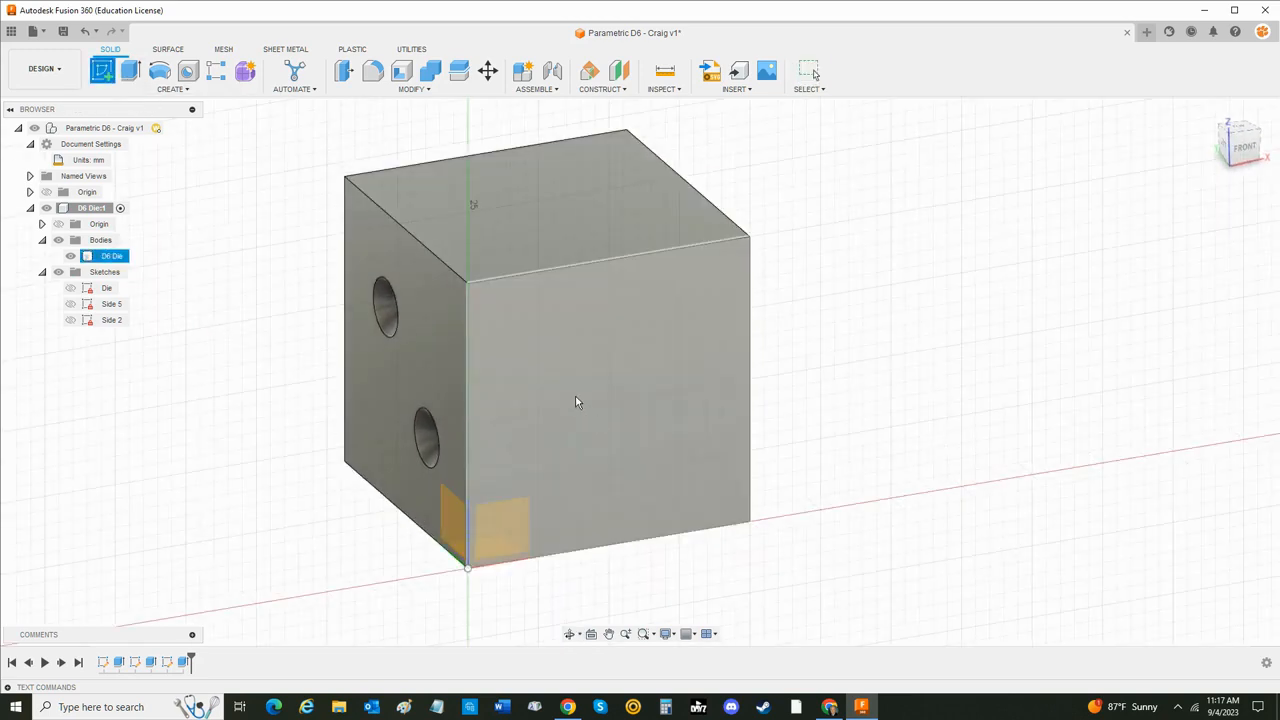
{"action": "left_click", "coordinate": [580, 406]}
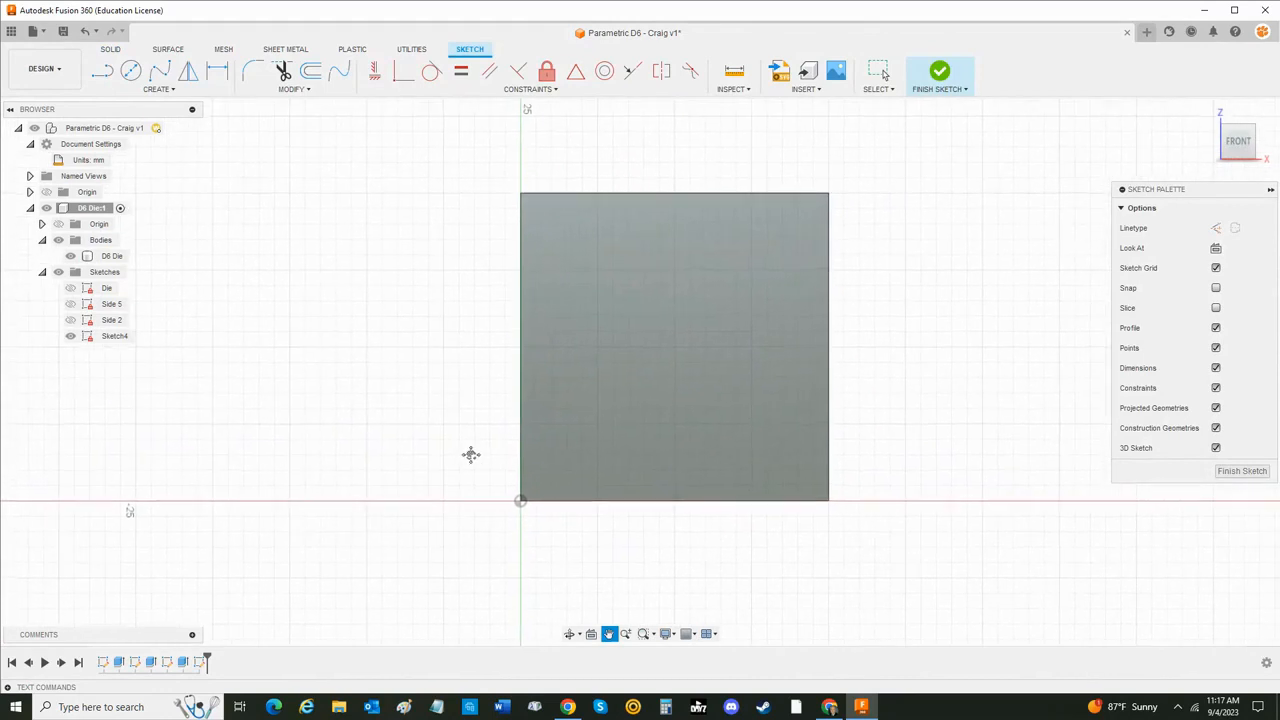
{"action": "double_click", "coordinate": [115, 336]}
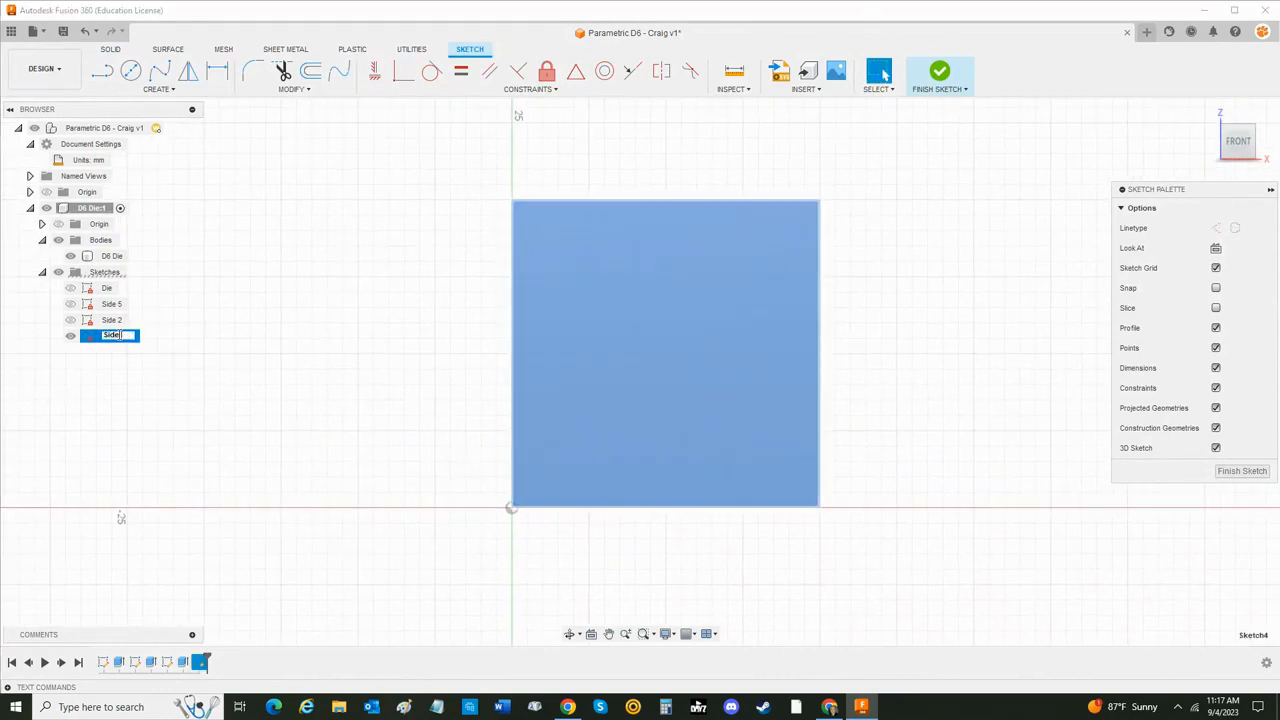
{"action": "type", "text": "Side 4"}
{"action": "key", "text": "Return"}
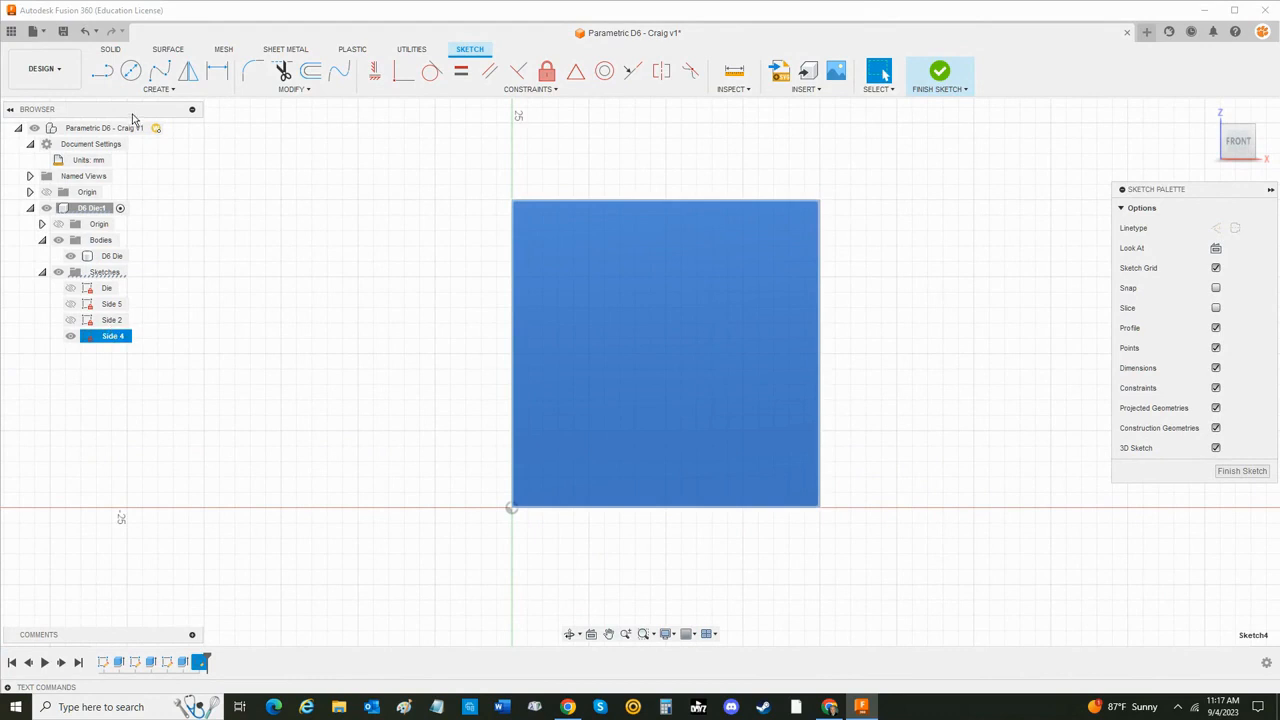
- Draw two vertical construction lines across the front face, from its top edge to its bottom edge
{"action": "left_click", "coordinate": [102, 70]}
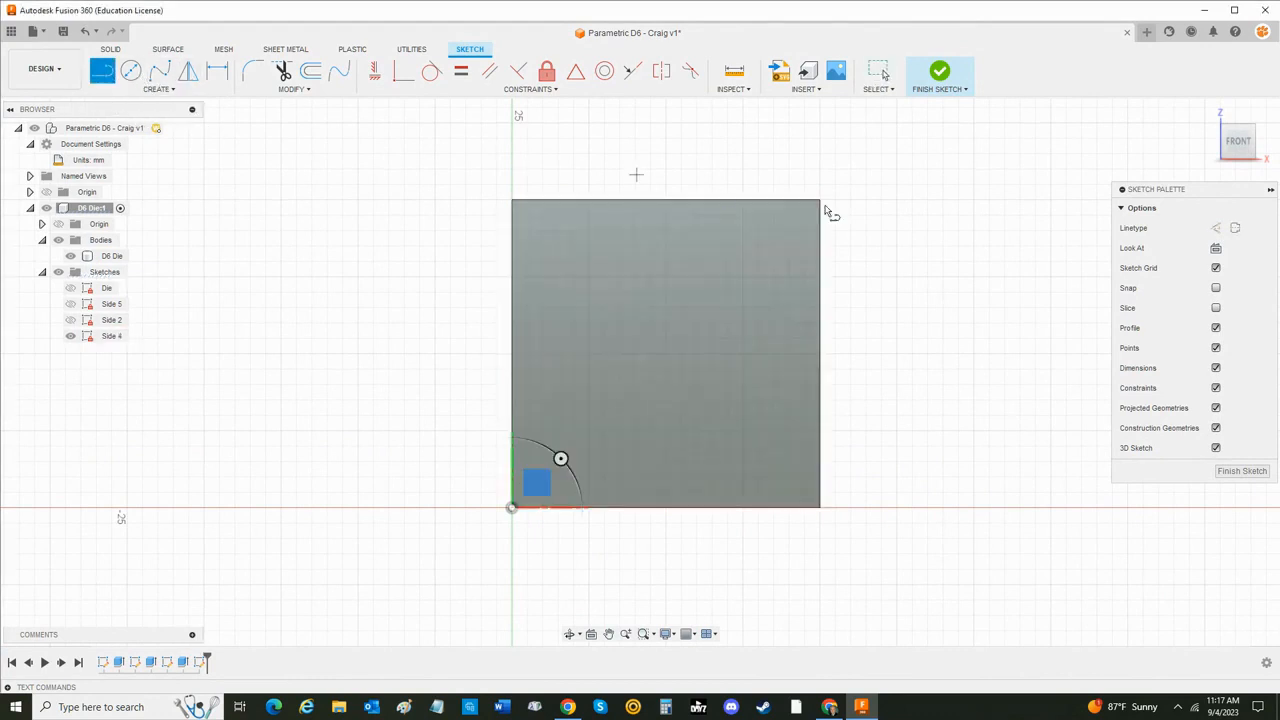
{"action": "left_click", "coordinate": [1215, 228]}
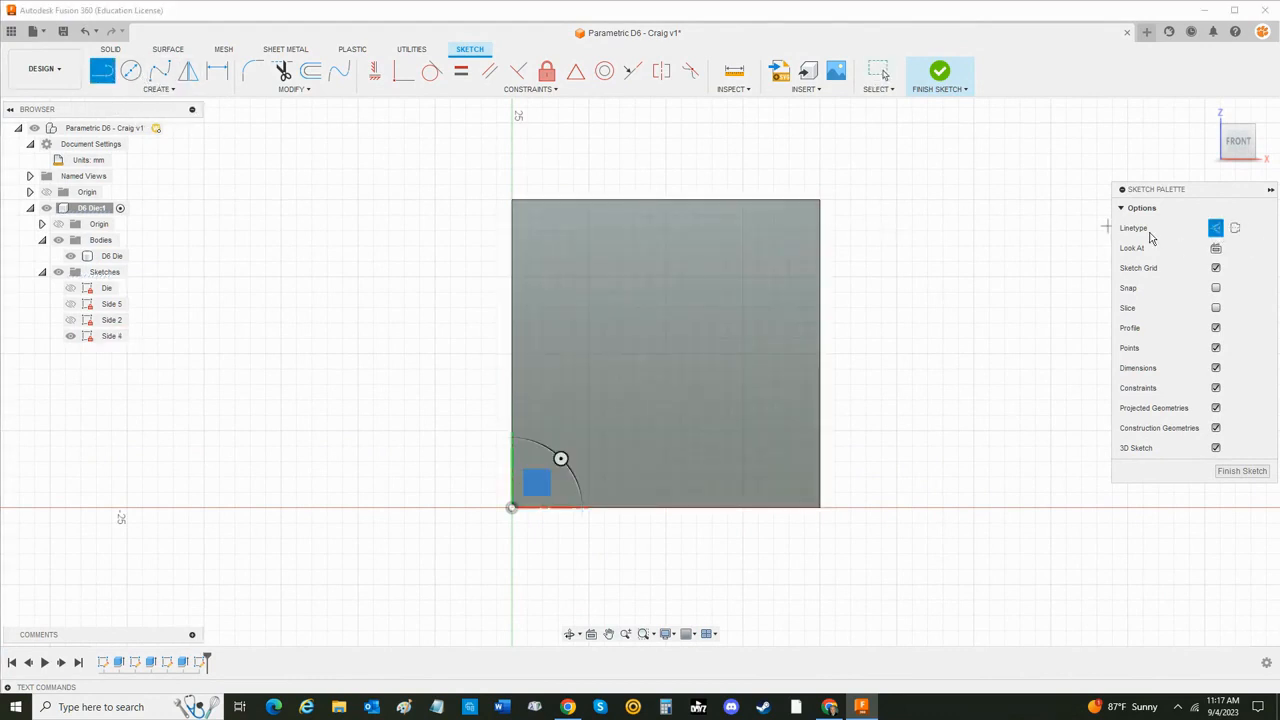
{"action": "left_click", "coordinate": [564, 199]}
{"action": "left_click", "coordinate": [564, 507]}
{"action": "key", "text": "Escape"}
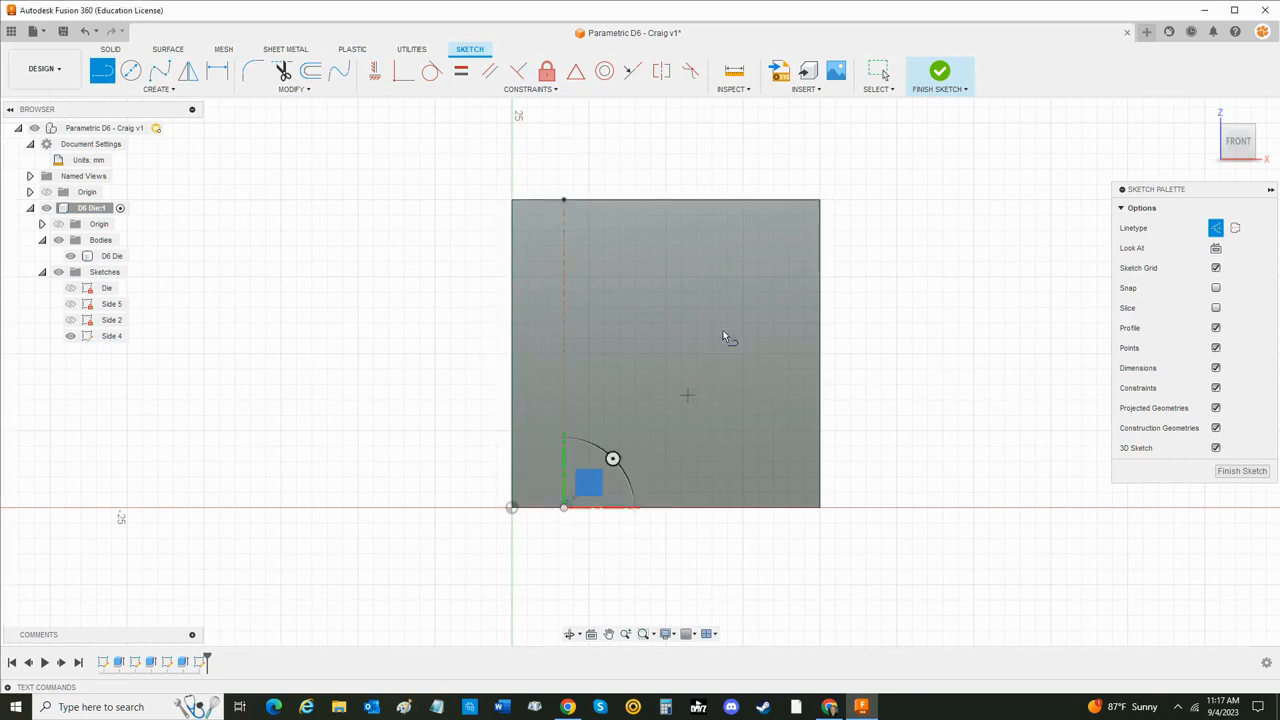
{"action": "left_click", "coordinate": [729, 200]}
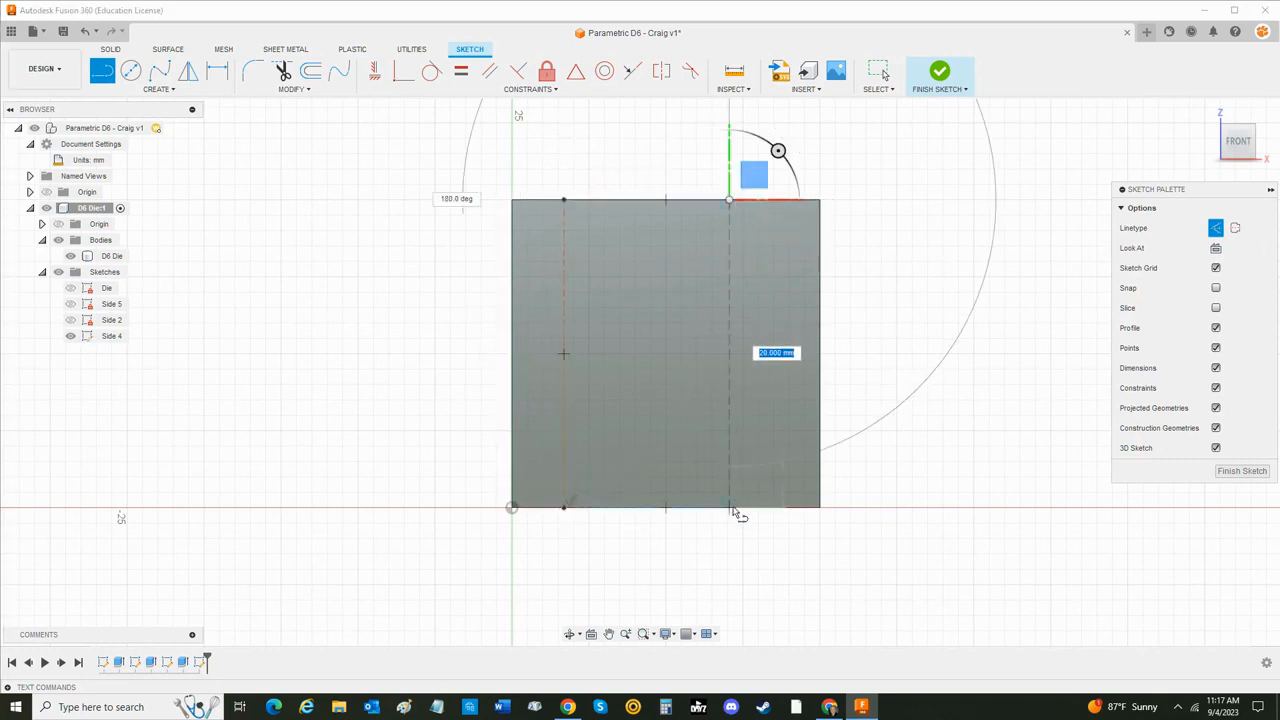
{"action": "left_click", "coordinate": [729, 507]}
{"action": "left_click", "coordinate": [733, 508]}
- Draw two horizontal construction lines across the front face, from its left edge to its right edge
{"action": "left_click", "coordinate": [513, 269]}
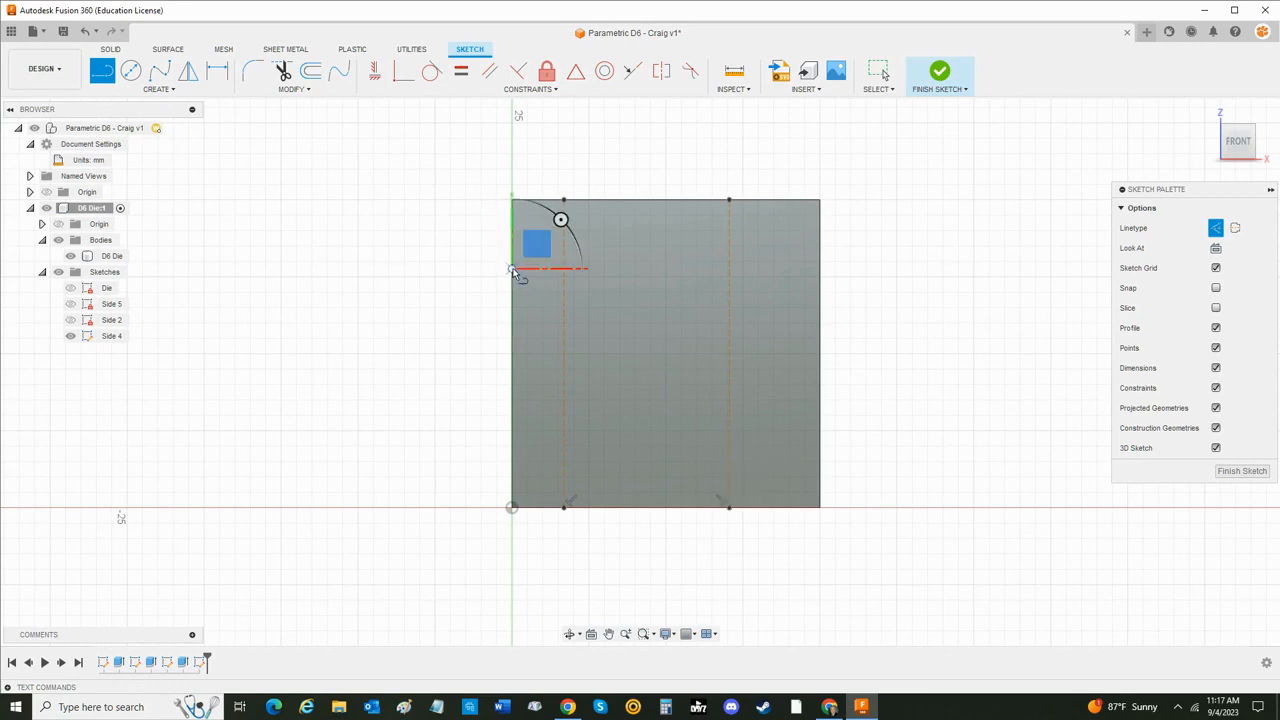
{"action": "left_click", "coordinate": [817, 269]}
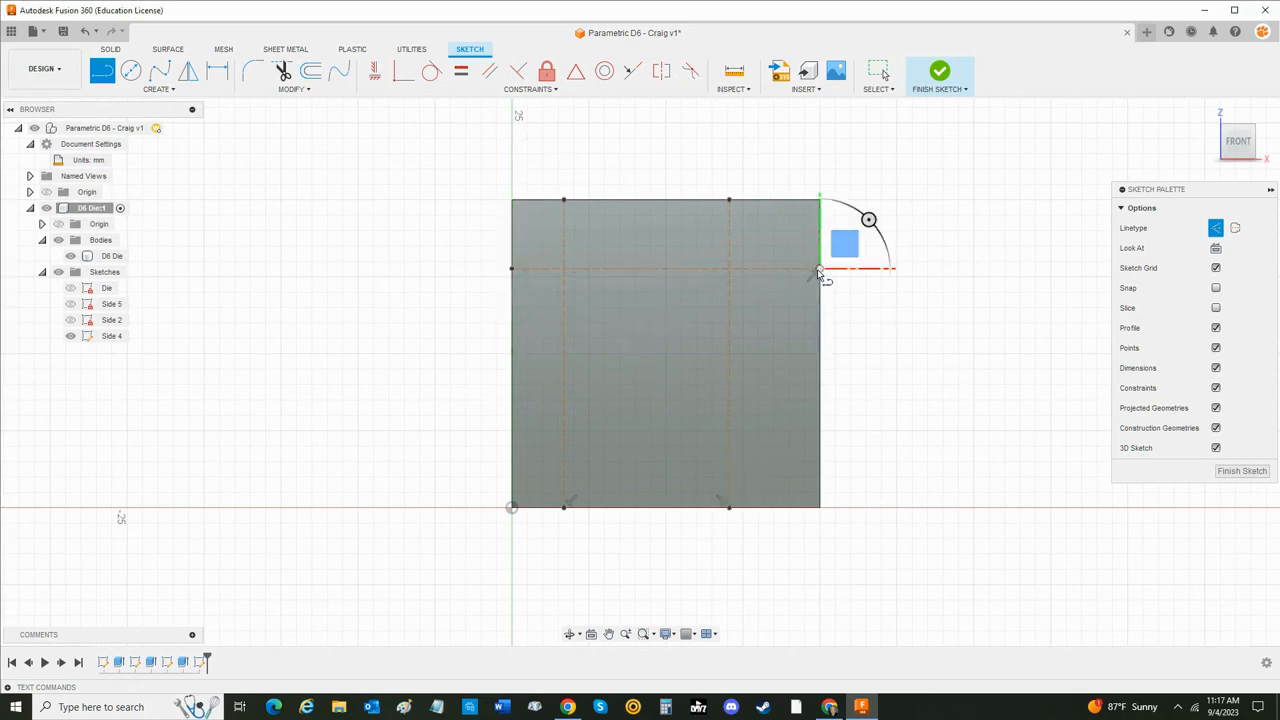
{"action": "left_click", "coordinate": [513, 395]}
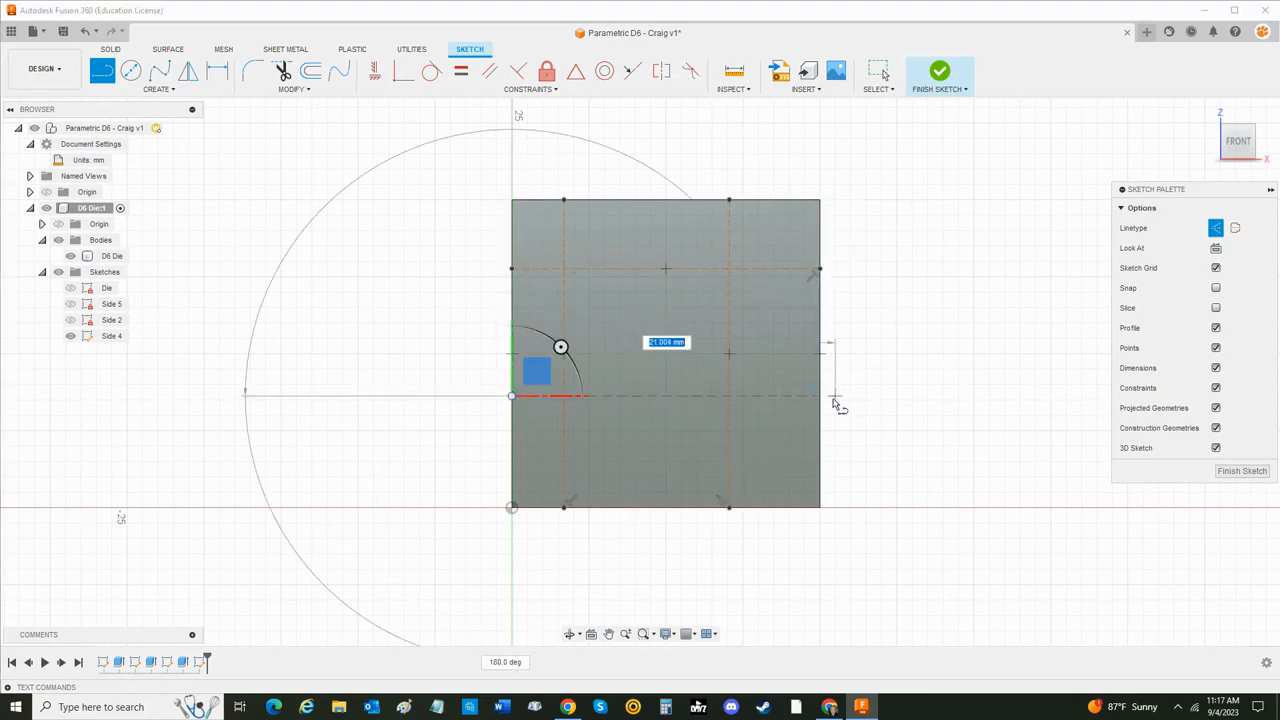
{"action": "left_click", "coordinate": [820, 396]}
{"action": "key", "text": "Escape"}
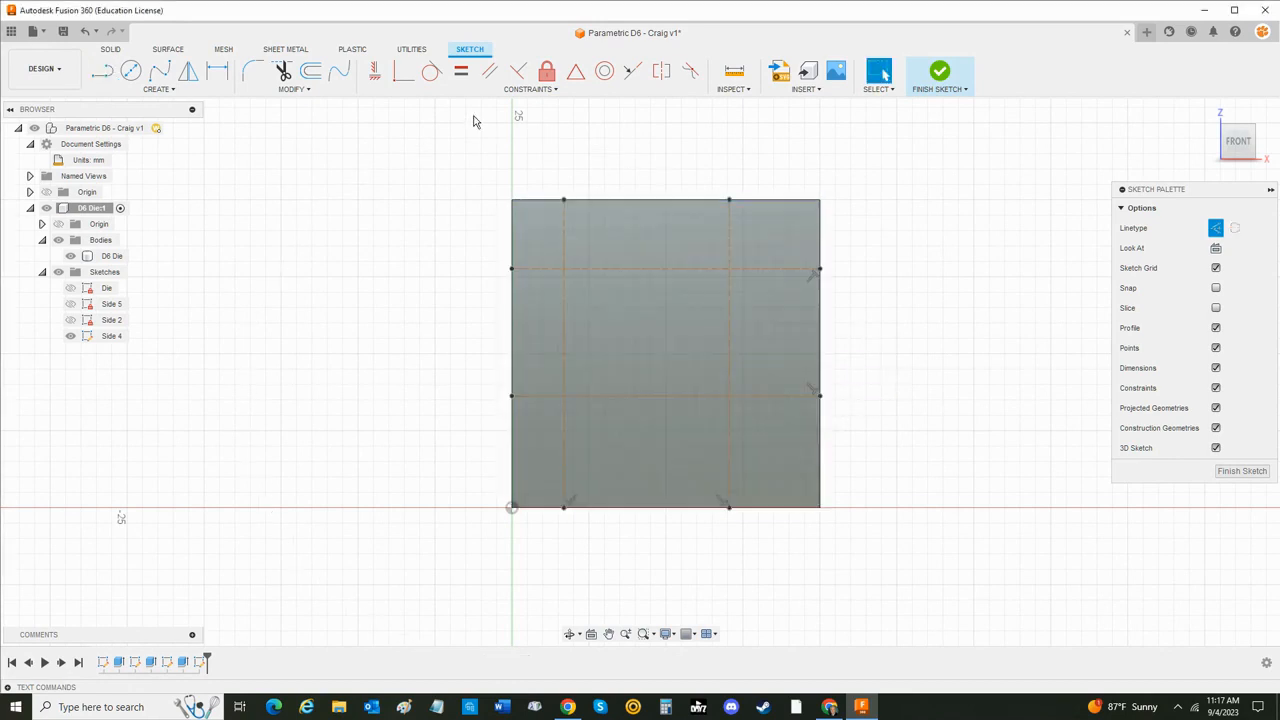
- Dimension the upper horizontal construction line 5 mm from the face's top edge with an expression based on the parameter Die_Size
{"action": "key", "text": "d"}
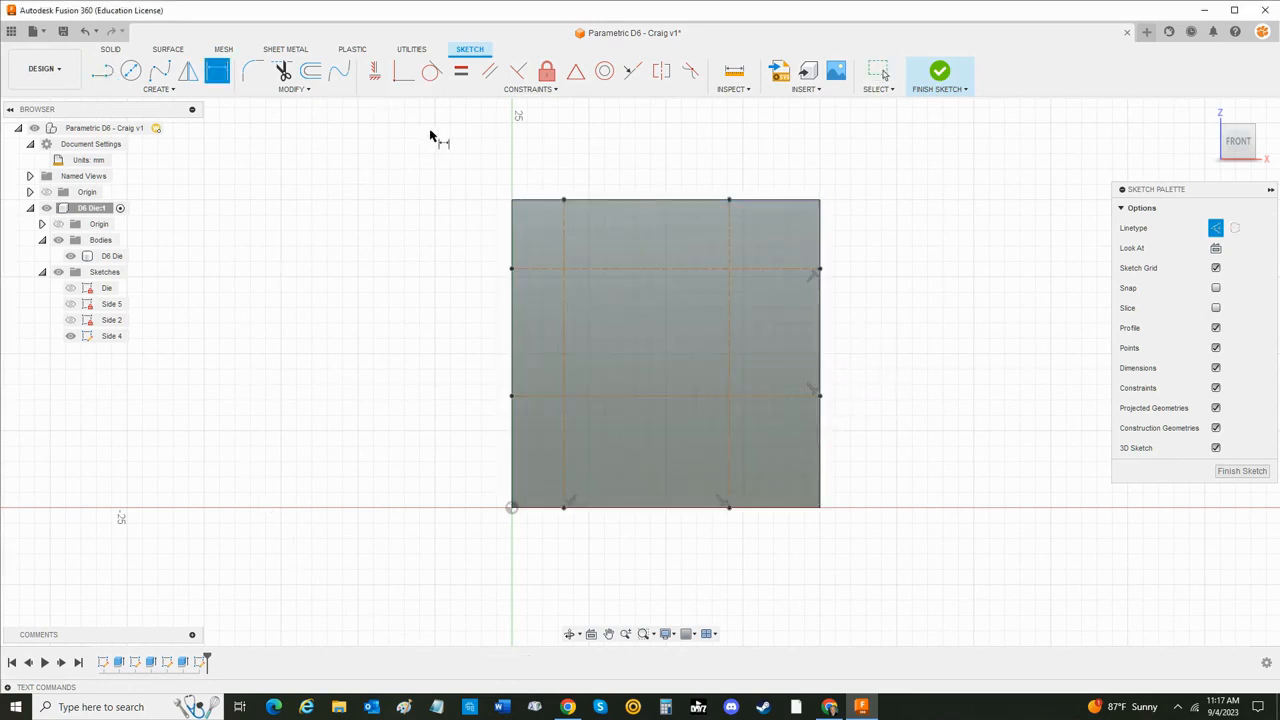
{"action": "left_click", "coordinate": [546, 269]}
{"action": "left_click", "coordinate": [546, 200]}
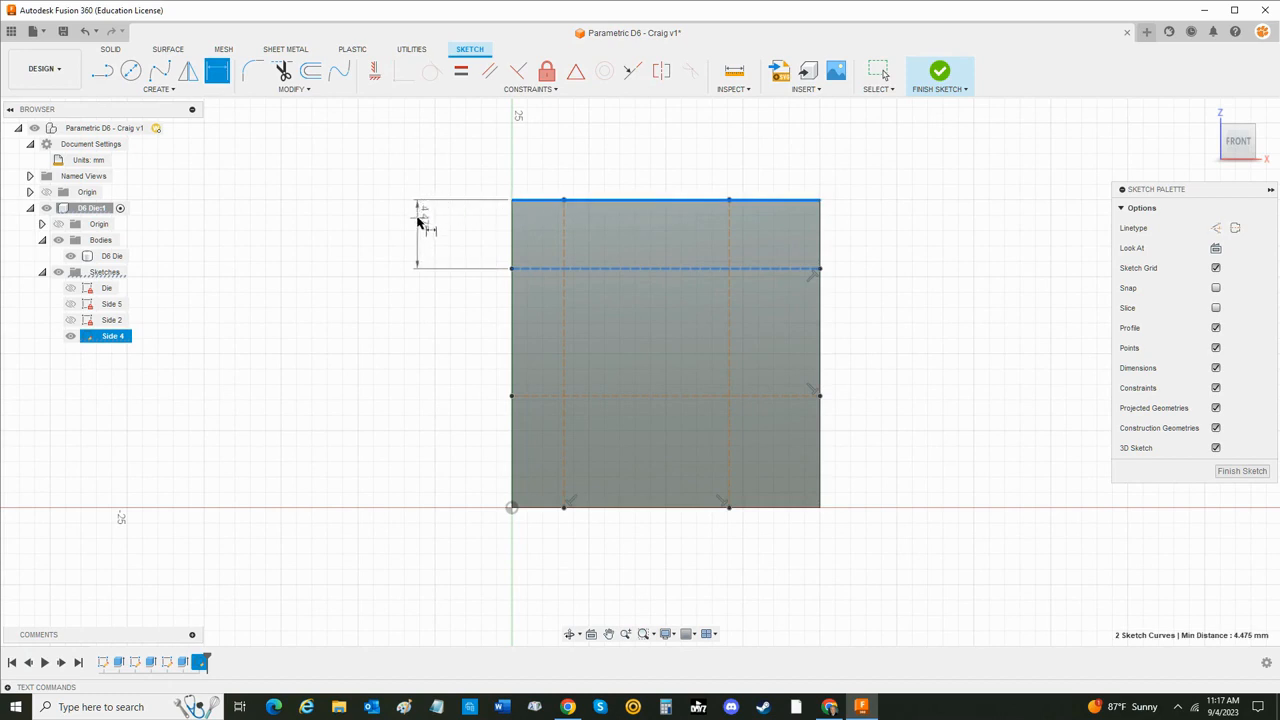
{"action": "left_click", "coordinate": [418, 222]}
{"action": "type", "text": "d"}
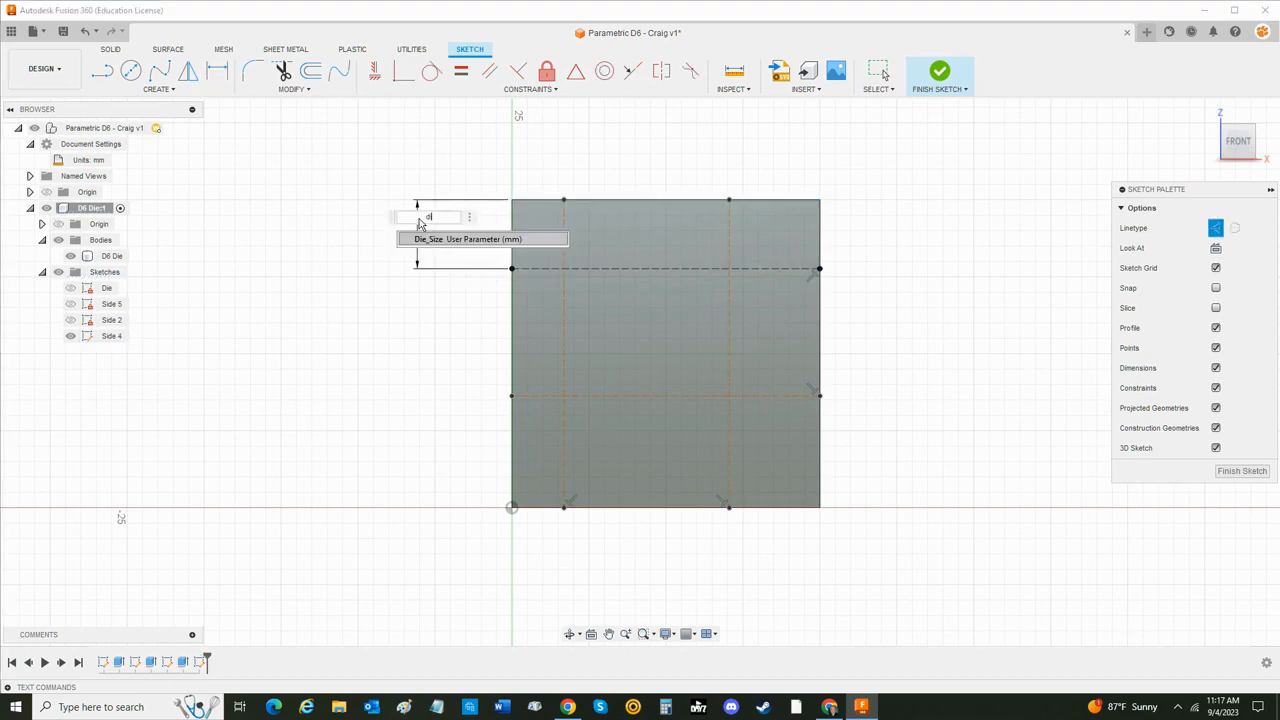
{"action": "key", "text": "Return"}
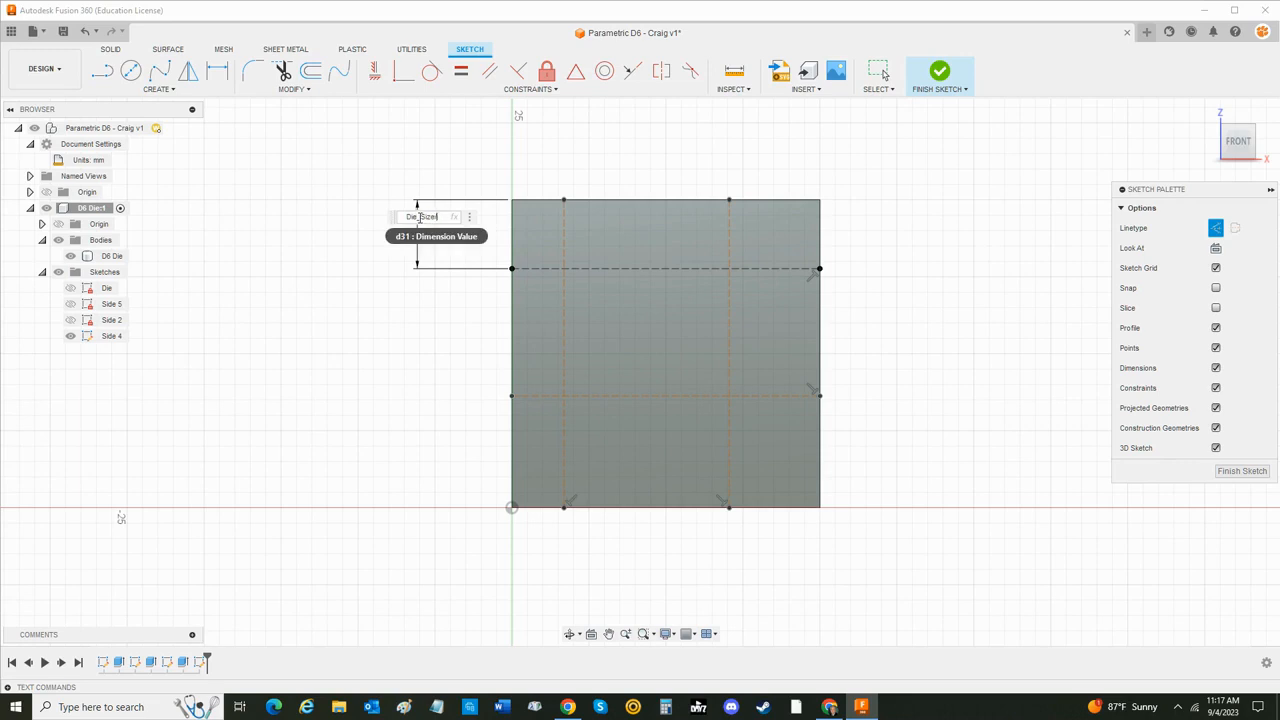
{"action": "key", "text": "Return"}
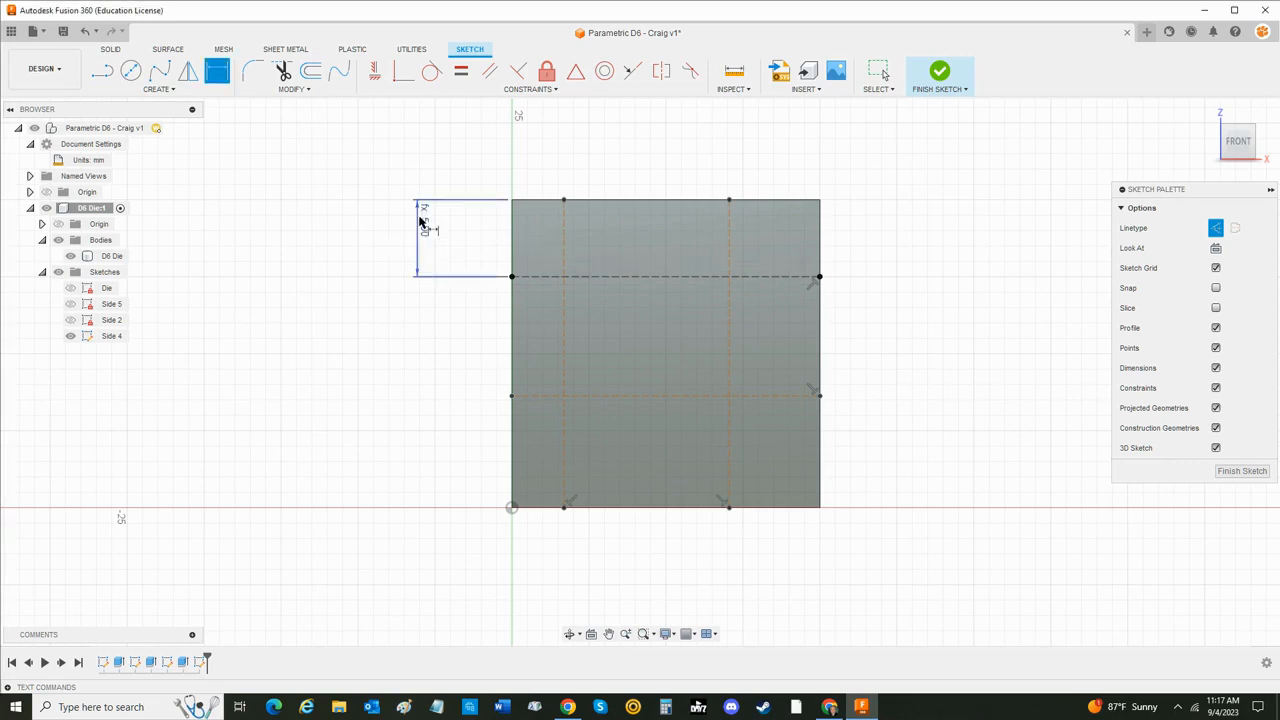
- Dimension the lower horizontal construction line from the face's bottom edge as Die_Size/4
{"action": "left_click", "coordinate": [535, 396]}
{"action": "left_click", "coordinate": [545, 507]}
{"action": "left_click", "coordinate": [427, 461]}
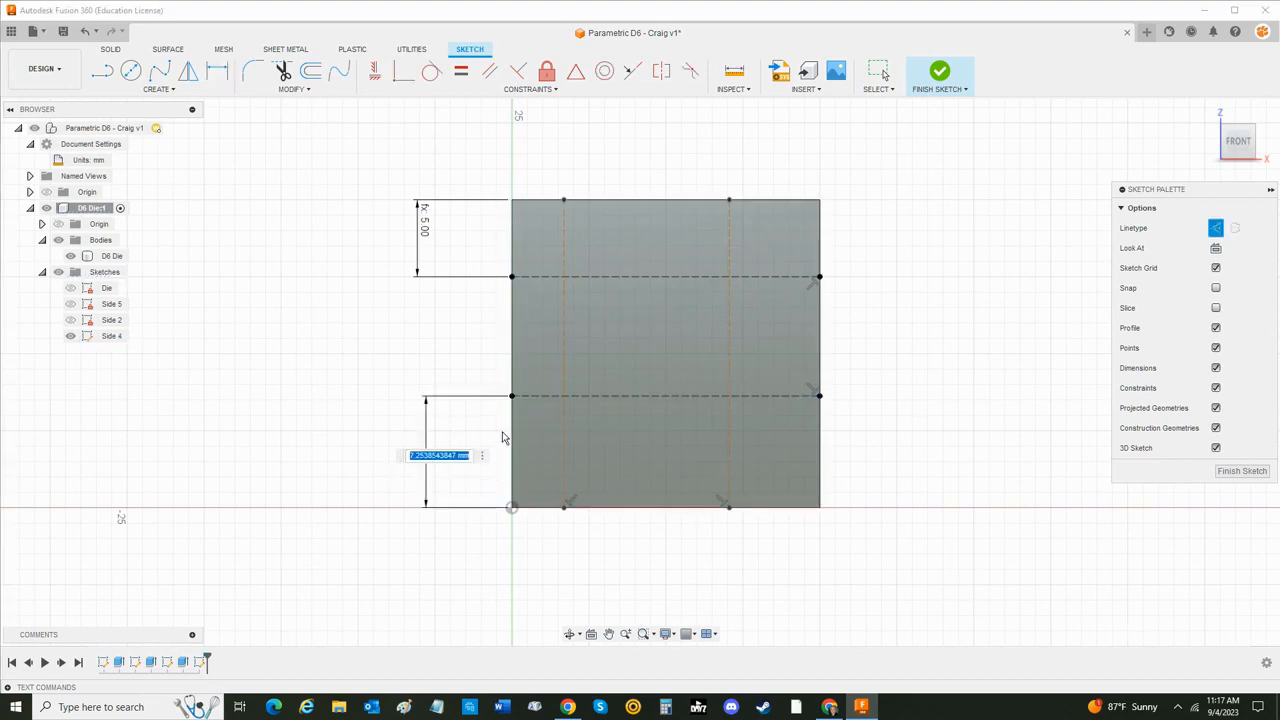
{"action": "type", "text": "di"}
{"action": "key", "text": "Return"}
{"action": "type", "text": "/4"}
{"action": "key", "text": "Return"}
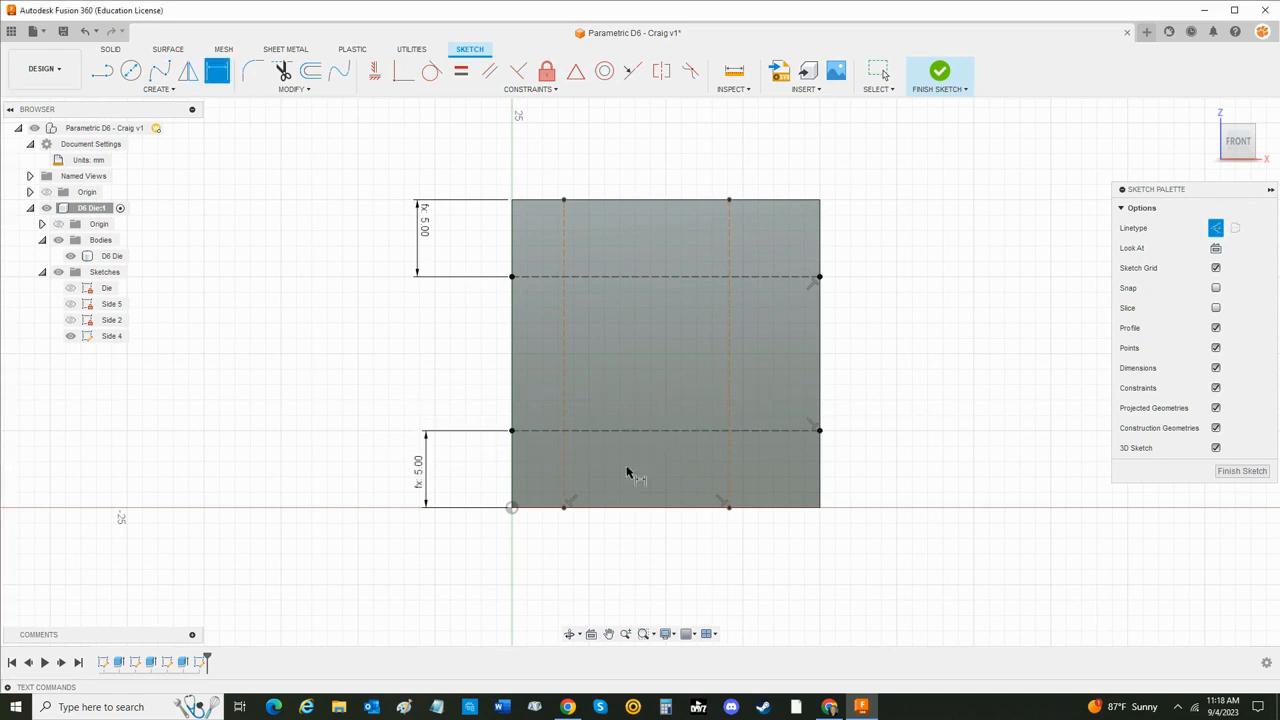
- Dimension the left vertical construction line 5 mm from the face's left edge with an expression based on the parameter Die_Size
{"action": "left_click", "coordinate": [566, 476]}
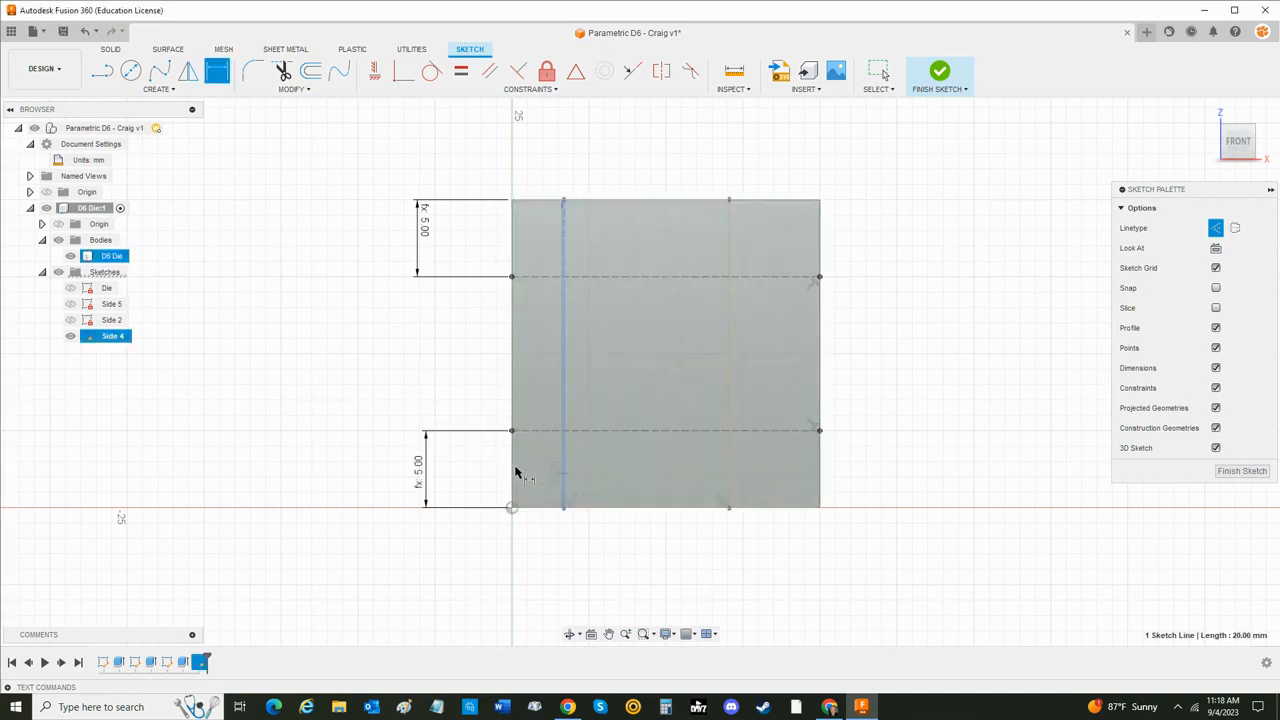
{"action": "left_click", "coordinate": [526, 155]}
{"action": "type", "text": "Die_Size"}
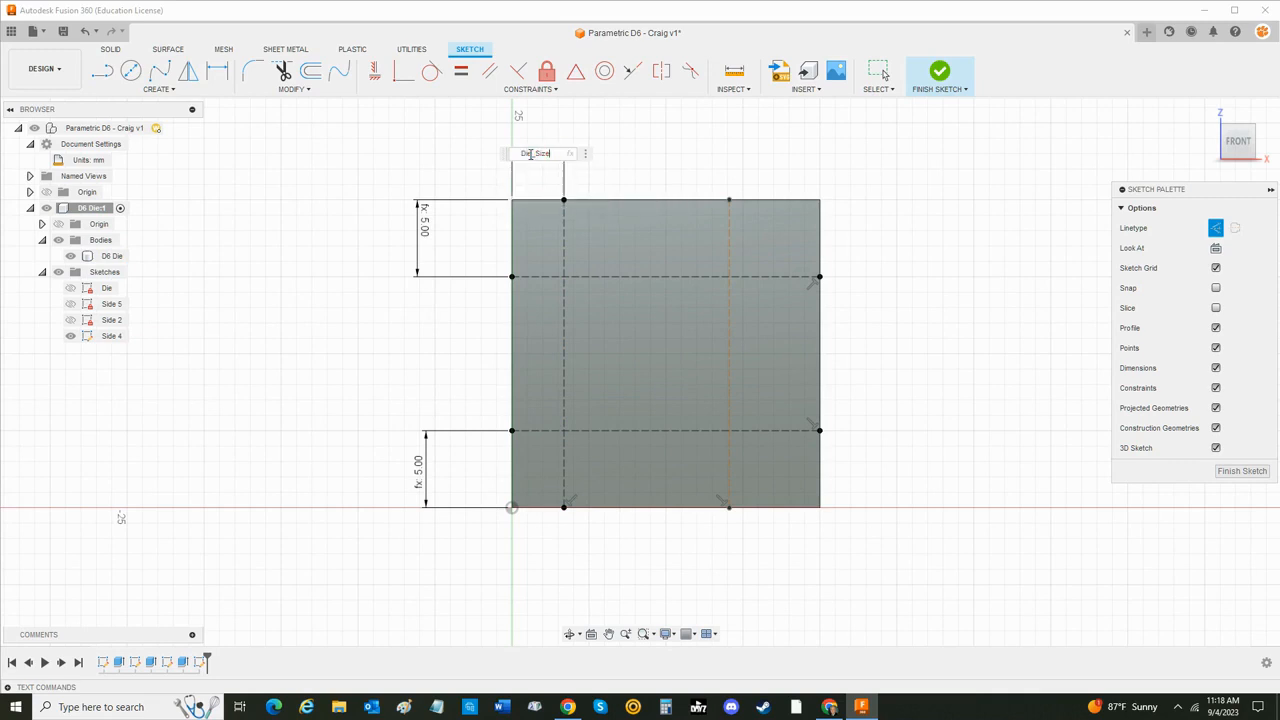
{"action": "key", "text": "Return"}
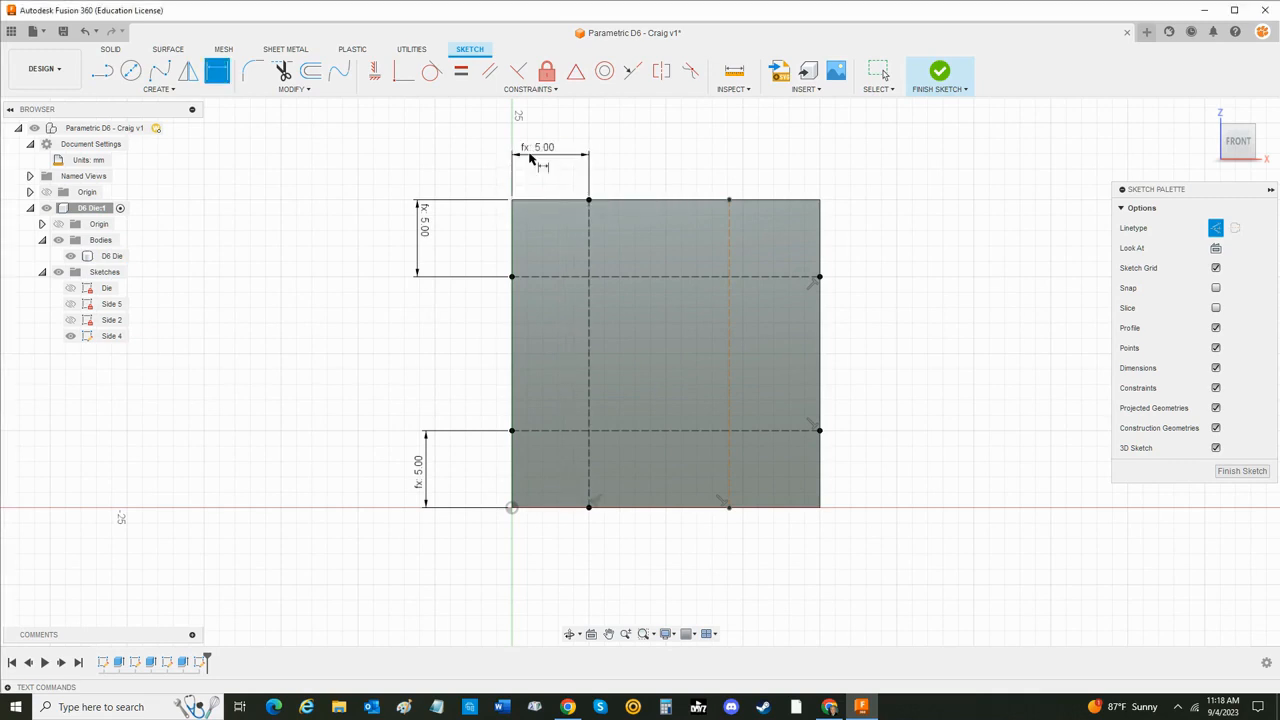
- Dimension the right vertical construction line 5 mm from the face's right edge with an expression based on the parameter Die_Size
{"action": "left_click", "coordinate": [728, 240]}
{"action": "left_click", "coordinate": [820, 246]}
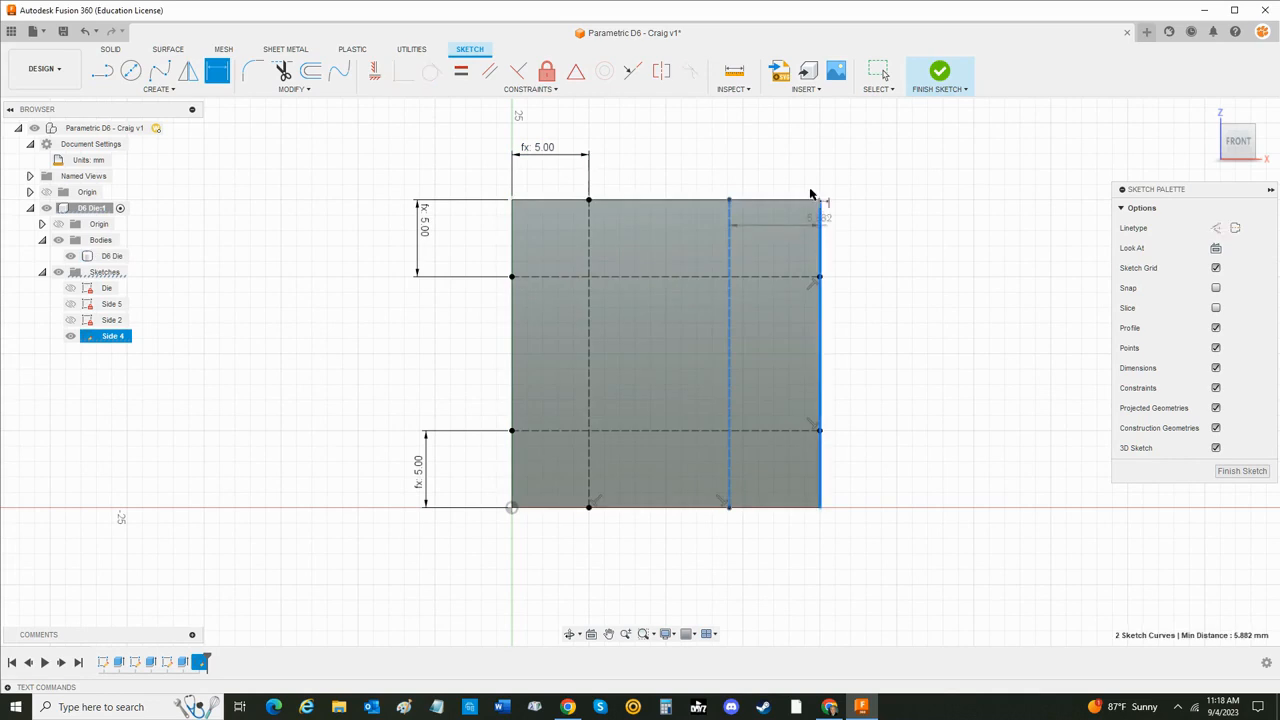
{"action": "left_click", "coordinate": [761, 162]}
{"action": "type", "text": "Die_Size"}
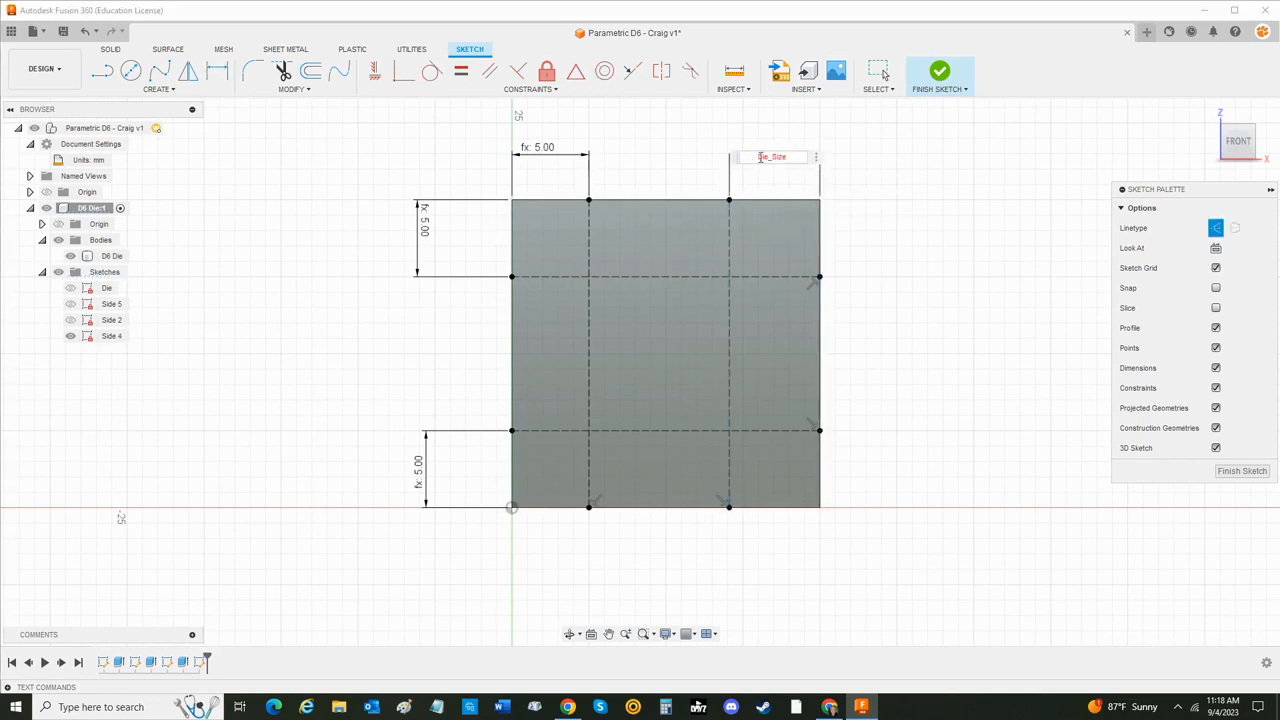
{"action": "key", "text": "Return"}
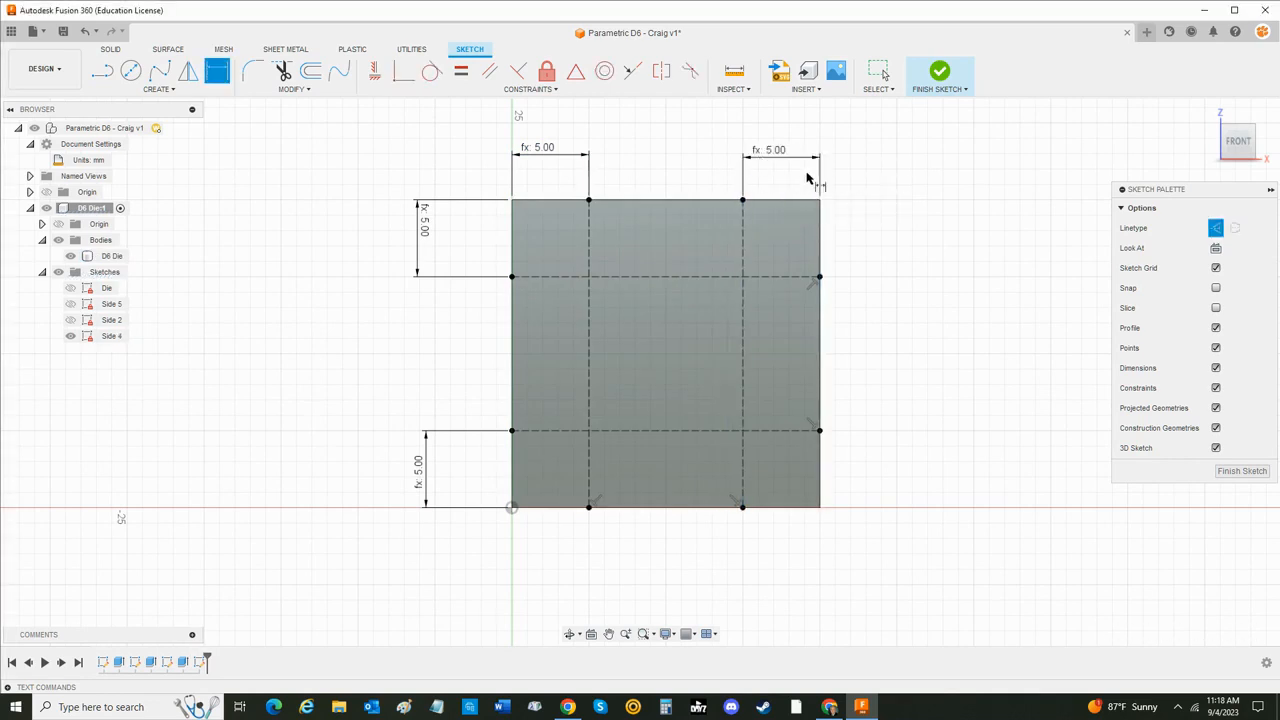
{"action": "key", "text": "Escape"}
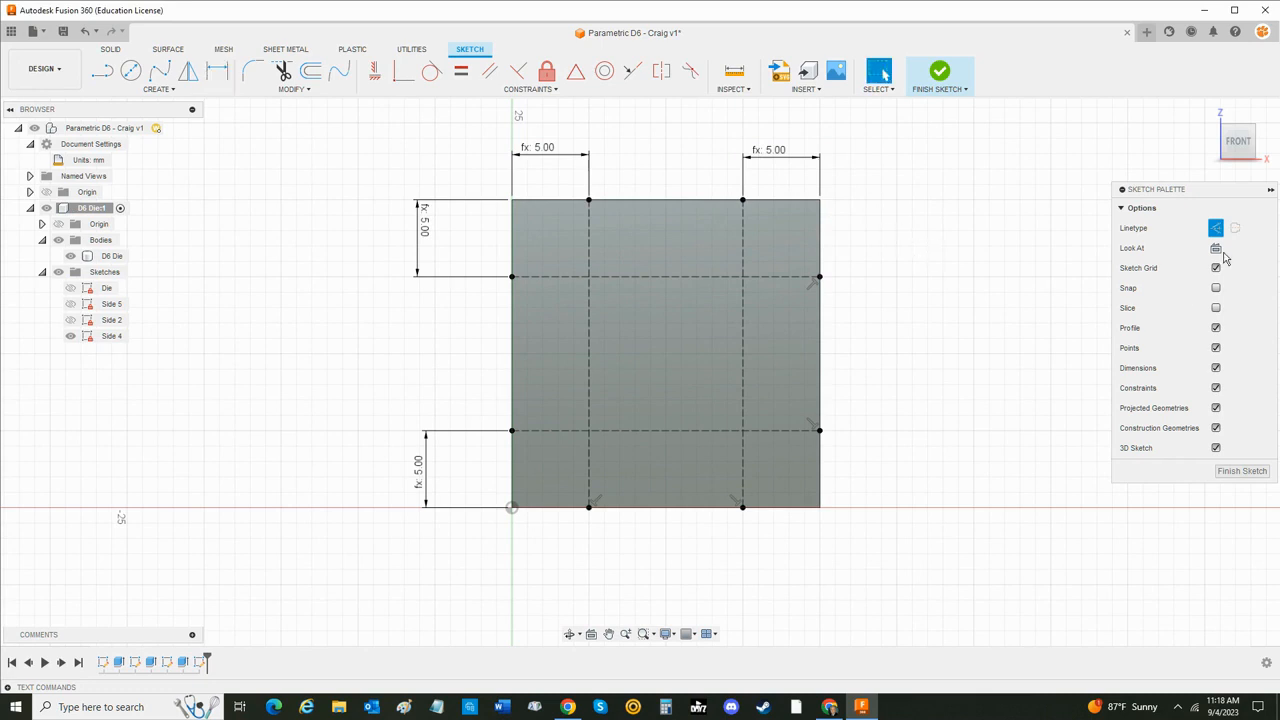
- Draw four center-diameter circles, one centered on each intersection of the construction lines
{"action": "left_click", "coordinate": [131, 71]}
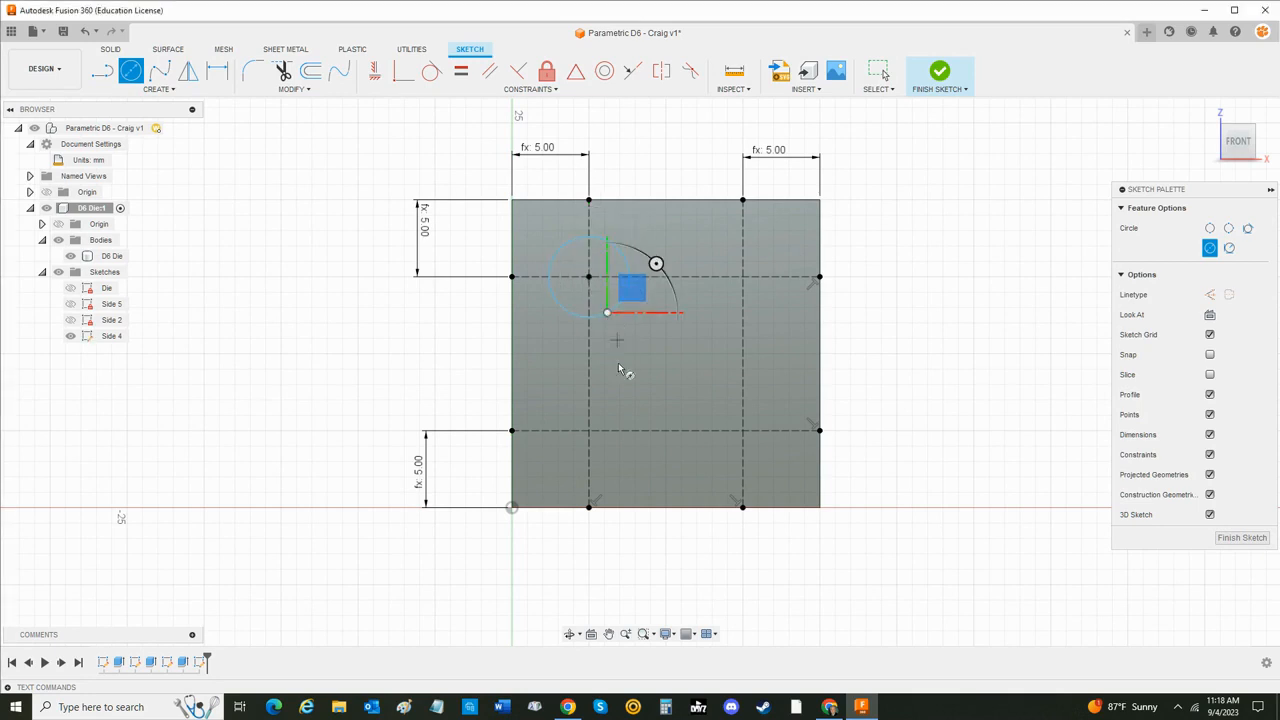
{"action": "left_click", "coordinate": [592, 430]}
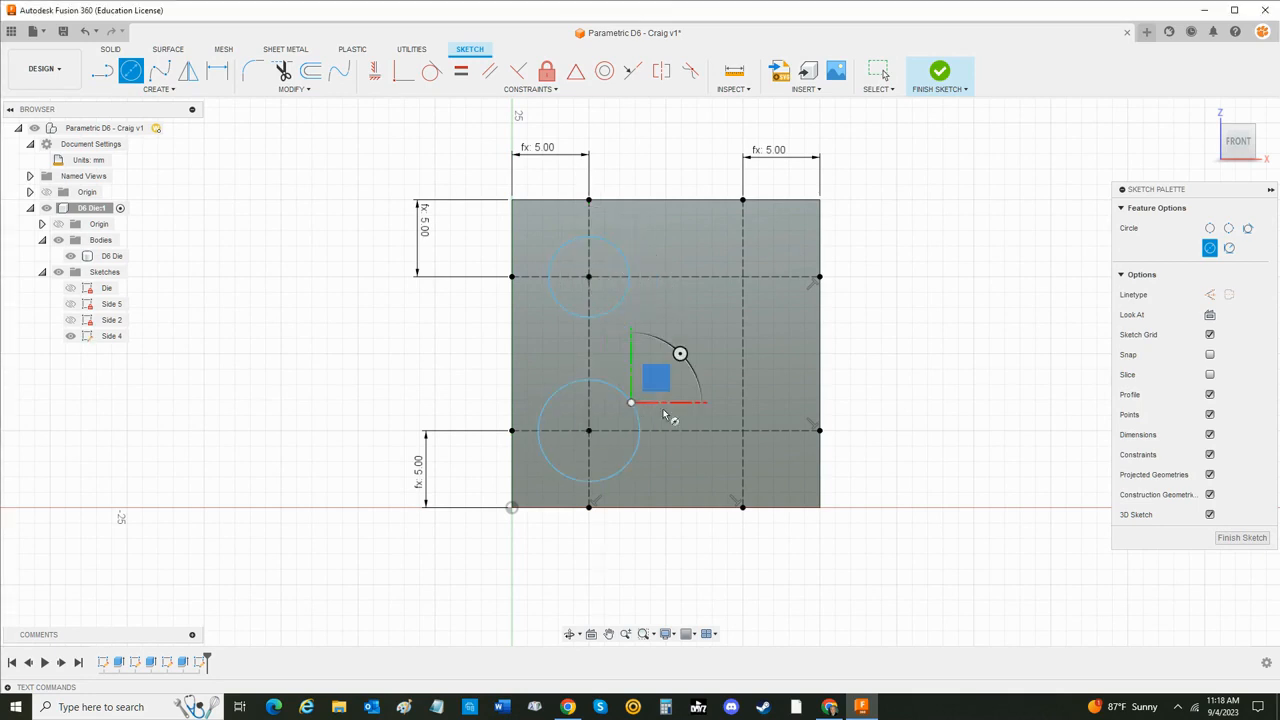
{"action": "left_click", "coordinate": [743, 431]}
{"action": "left_click", "coordinate": [763, 459]}
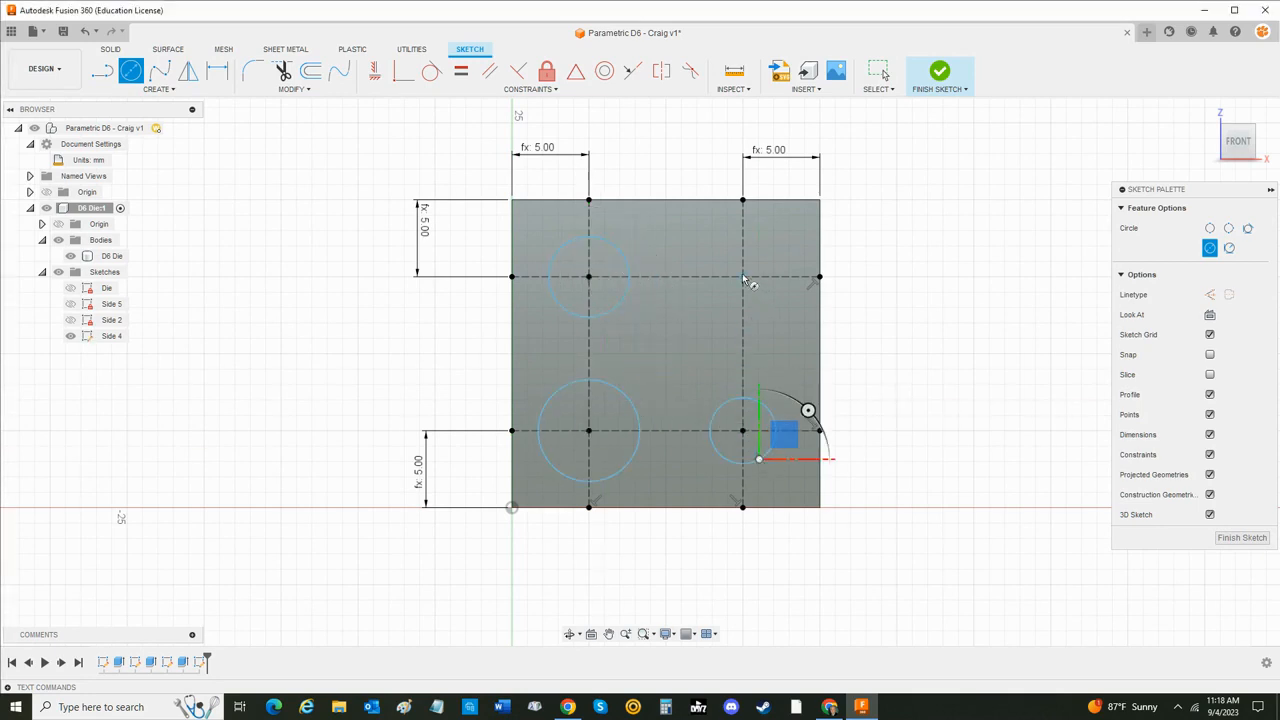
{"action": "left_click", "coordinate": [743, 277]}
{"action": "left_click", "coordinate": [772, 300]}
{"action": "key", "text": "Escape"}
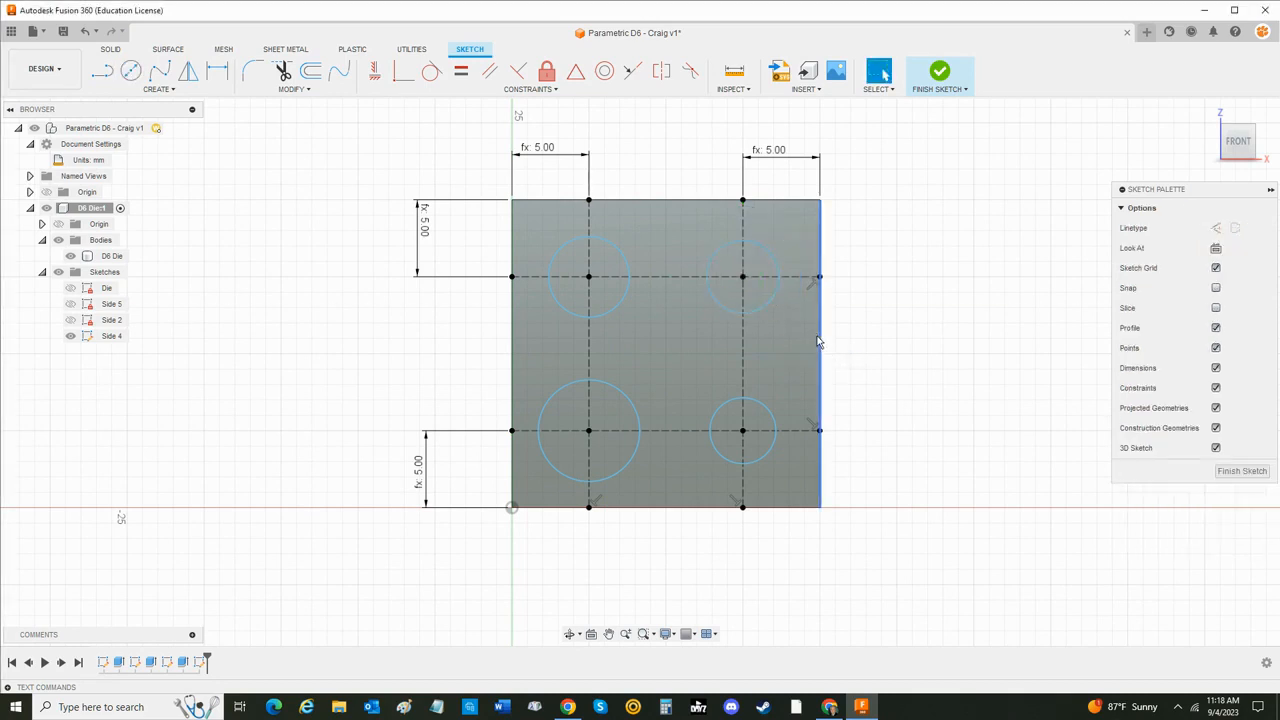
- Dimension the upper-right circle's diameter with the user parameter Pip_Size
{"action": "key", "text": "r"}
{"action": "key", "text": "d"}
{"action": "left_click", "coordinate": [776, 262]}
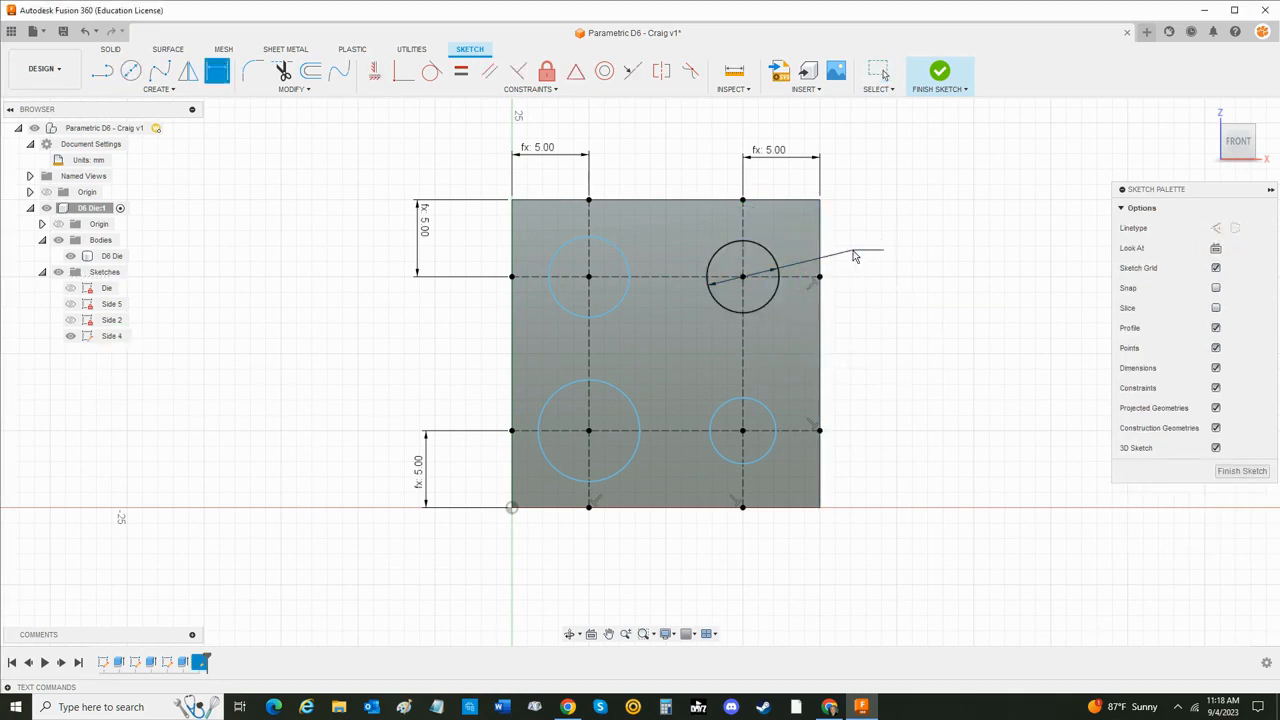
{"action": "left_click", "coordinate": [853, 251]}
{"action": "type", "text": "pip"}
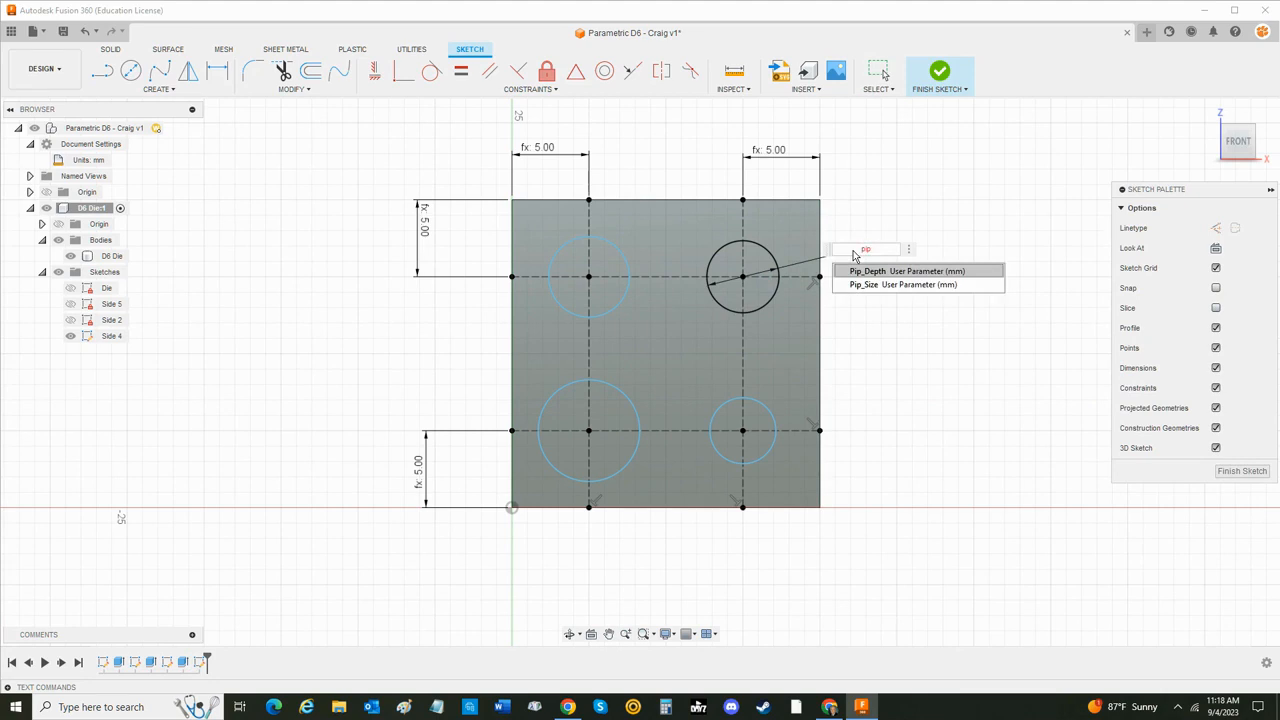
{"action": "key", "text": "Down"}
{"action": "key", "text": "Return"}
{"action": "key", "text": "Return"}
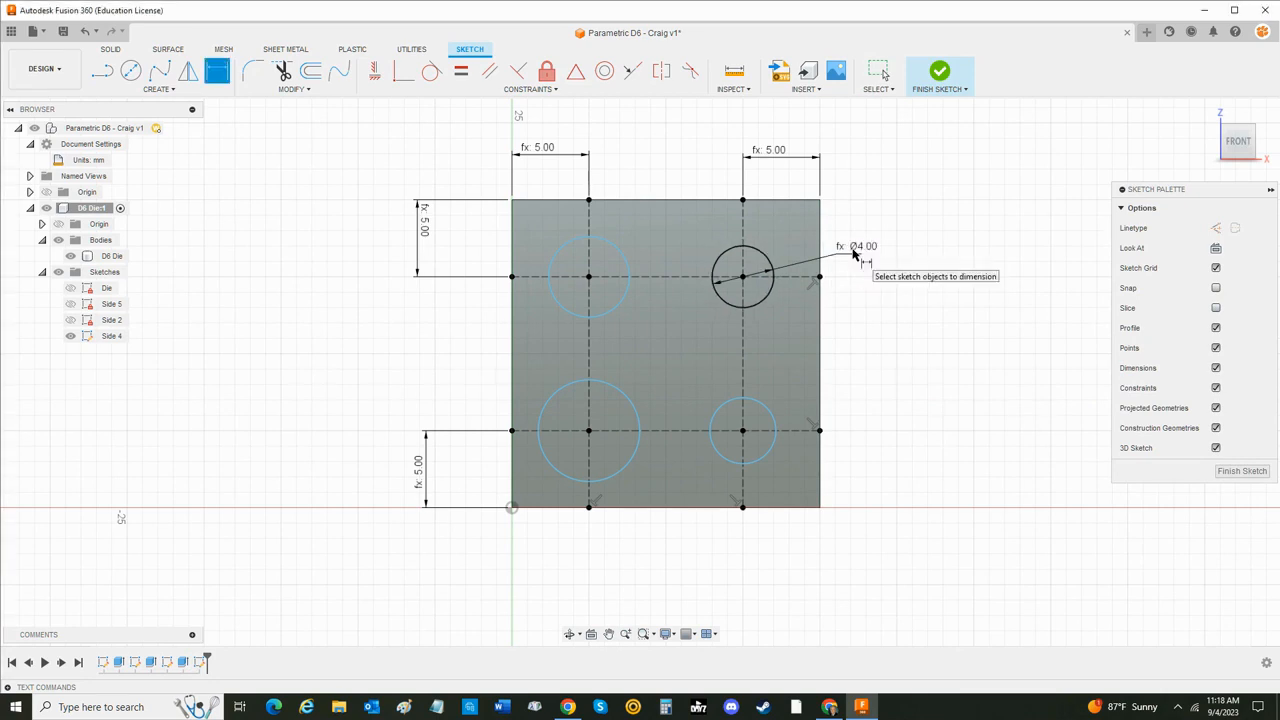
- Dimension the lower-right circle's diameter with the user parameter Pip_Size
{"action": "left_click", "coordinate": [771, 413]}
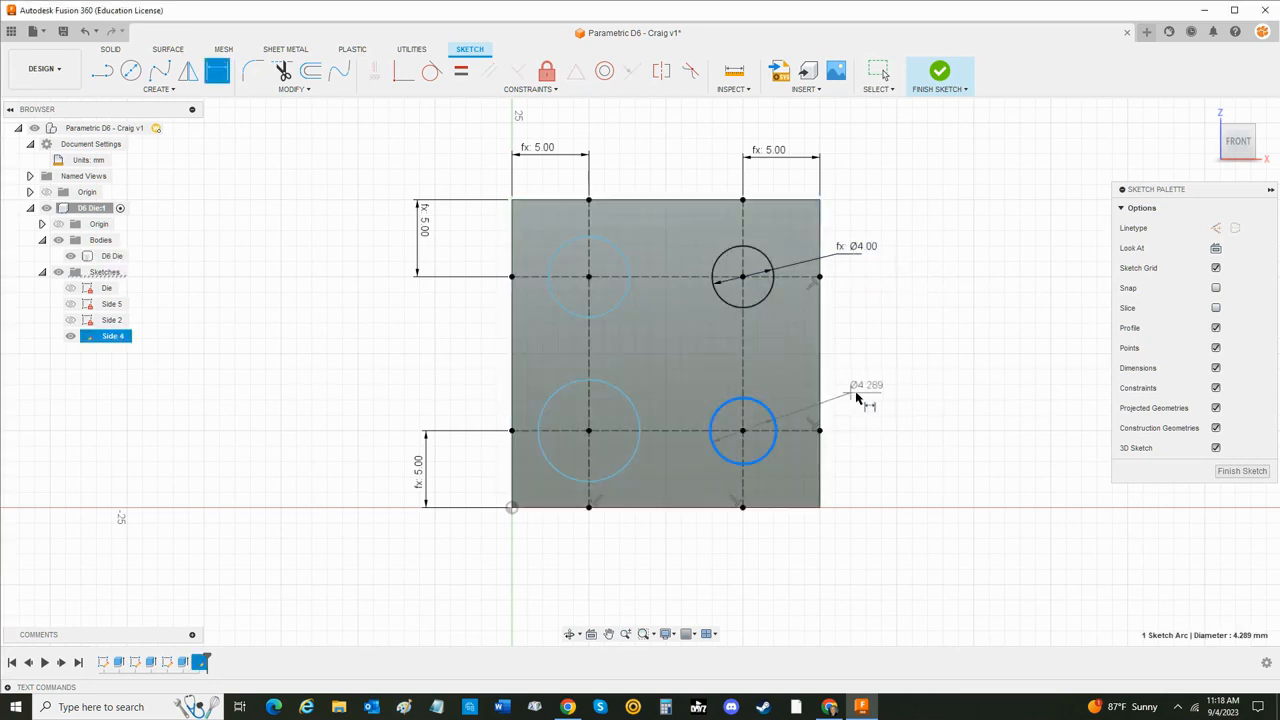
{"action": "left_click", "coordinate": [868, 400]}
{"action": "type", "text": "p"}
{"action": "key", "text": "Down"}
{"action": "key", "text": "Return"}
{"action": "key", "text": "Return"}
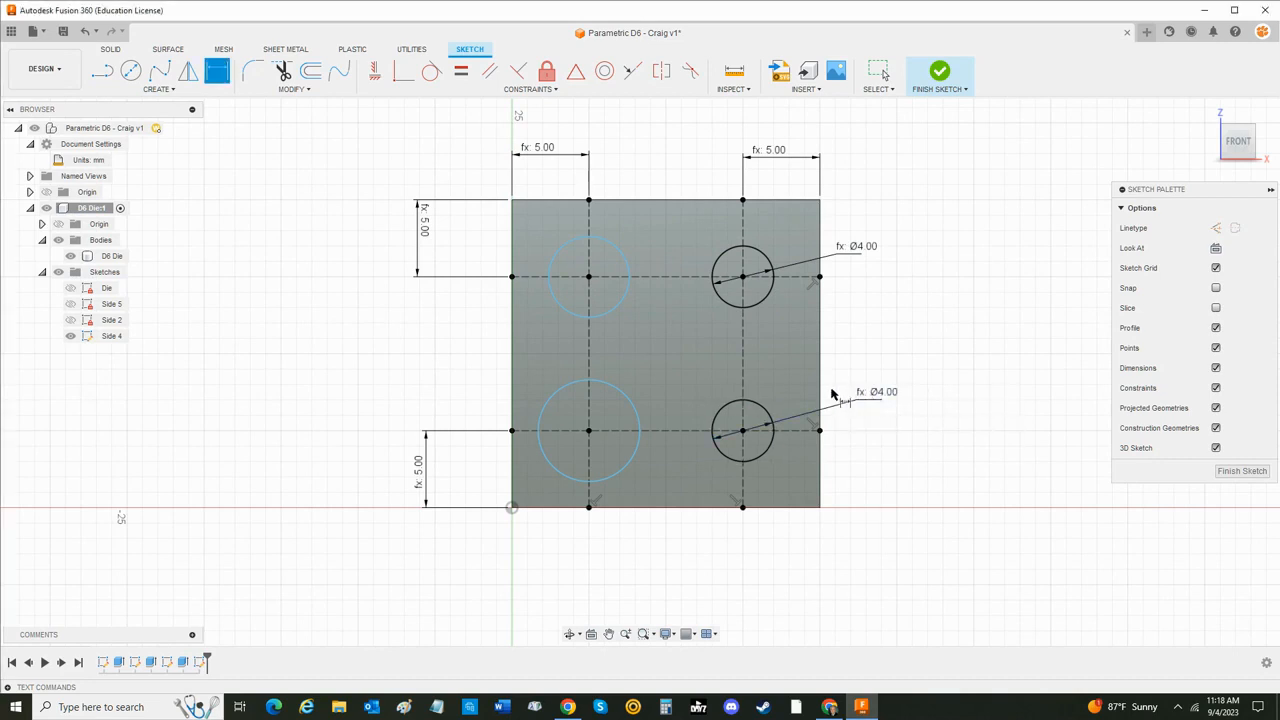
- Dimension the lower-left circle's diameter with the user parameter Pip_Size
{"action": "left_click", "coordinate": [553, 398]}
{"action": "left_click", "coordinate": [457, 392]}
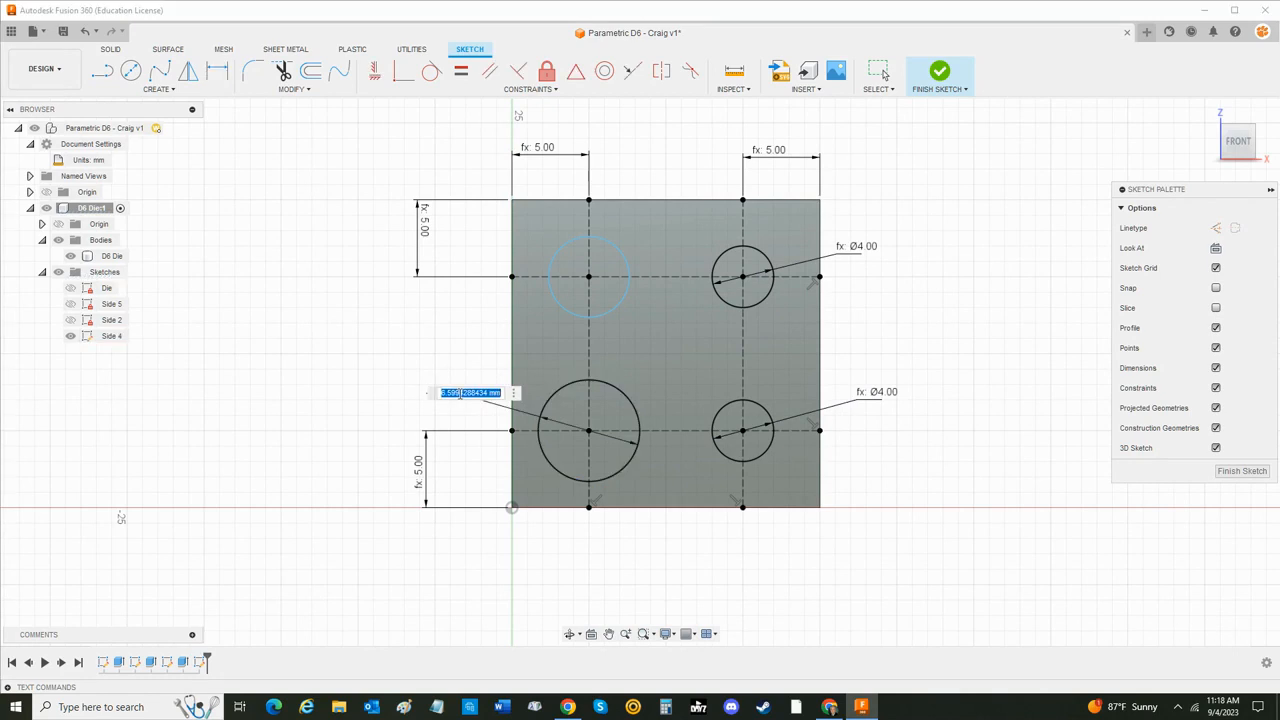
{"action": "type", "text": "pip"}
{"action": "key", "text": "Down"}
{"action": "key", "text": "Return"}
{"action": "key", "text": "Return"}
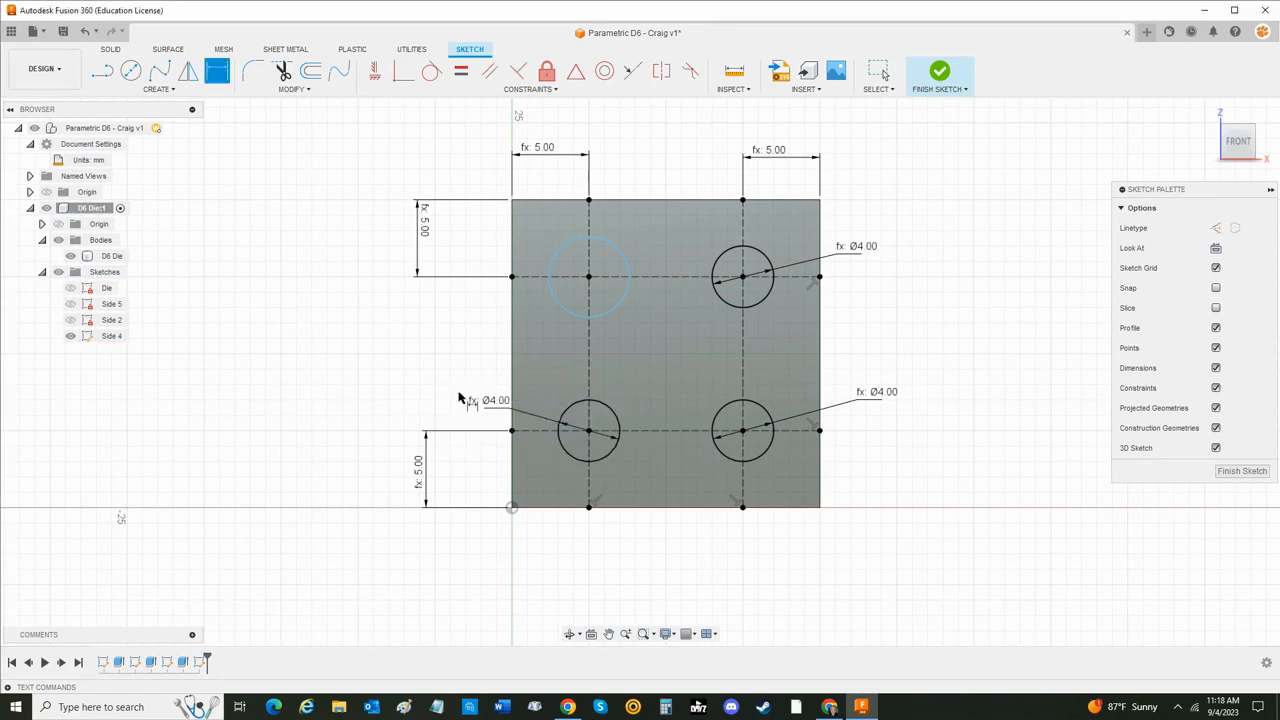
- Dimension the upper-left circle's diameter with the user parameter Pip_Size and finish the Side 4 sketch
{"action": "left_click", "coordinate": [564, 315]}
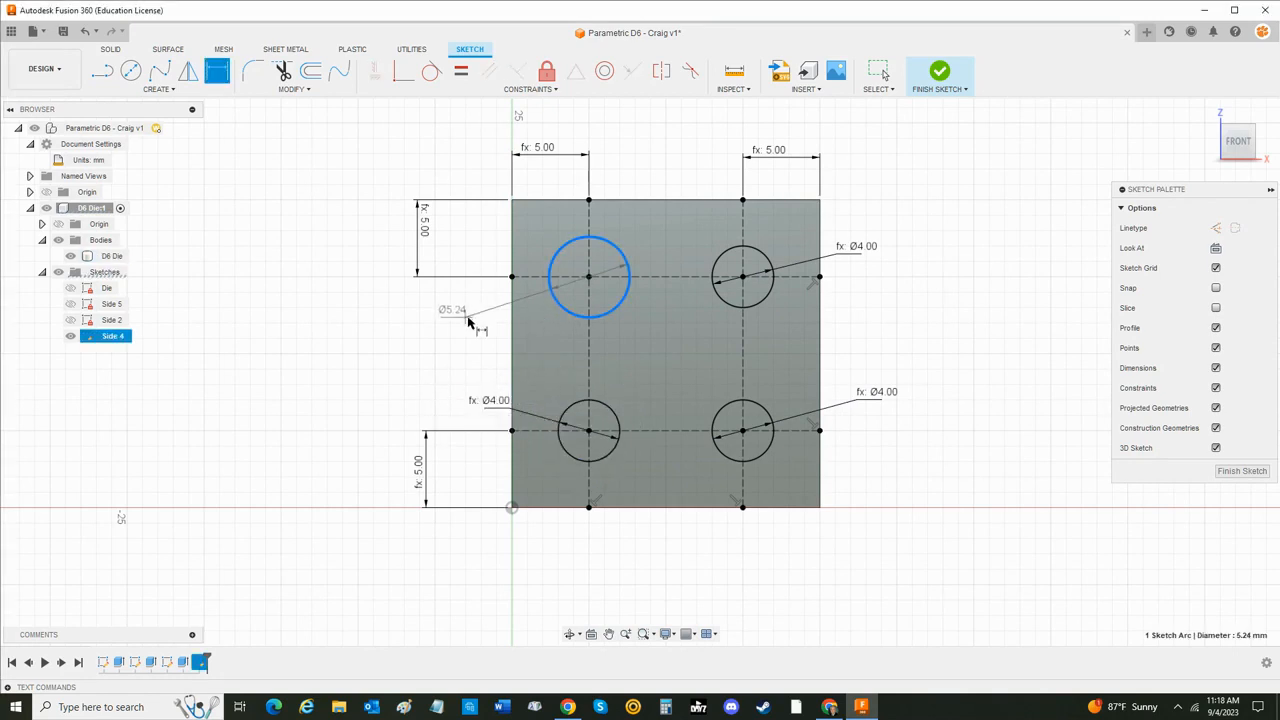
{"action": "left_click", "coordinate": [477, 322]}
{"action": "type", "text": "pip"}
{"action": "key", "text": "Down"}
{"action": "key", "text": "Return"}
{"action": "key", "text": "Return"}
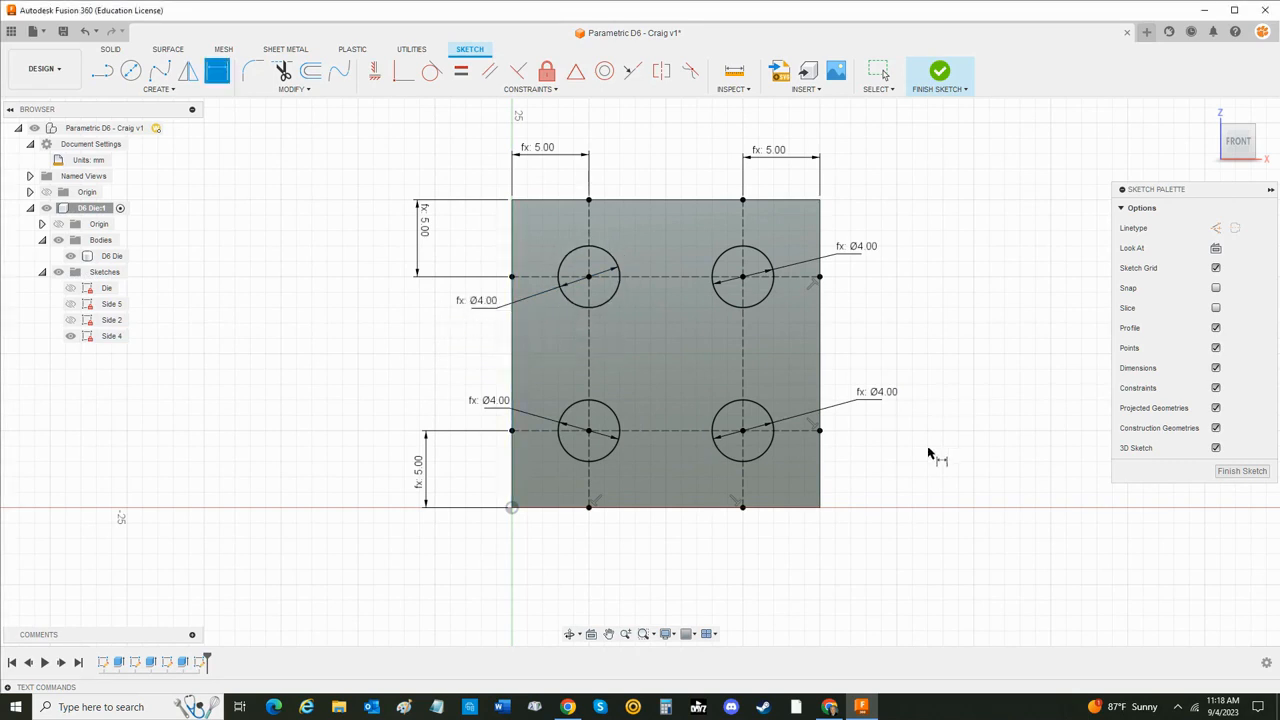
{"action": "key", "text": "Escape"}
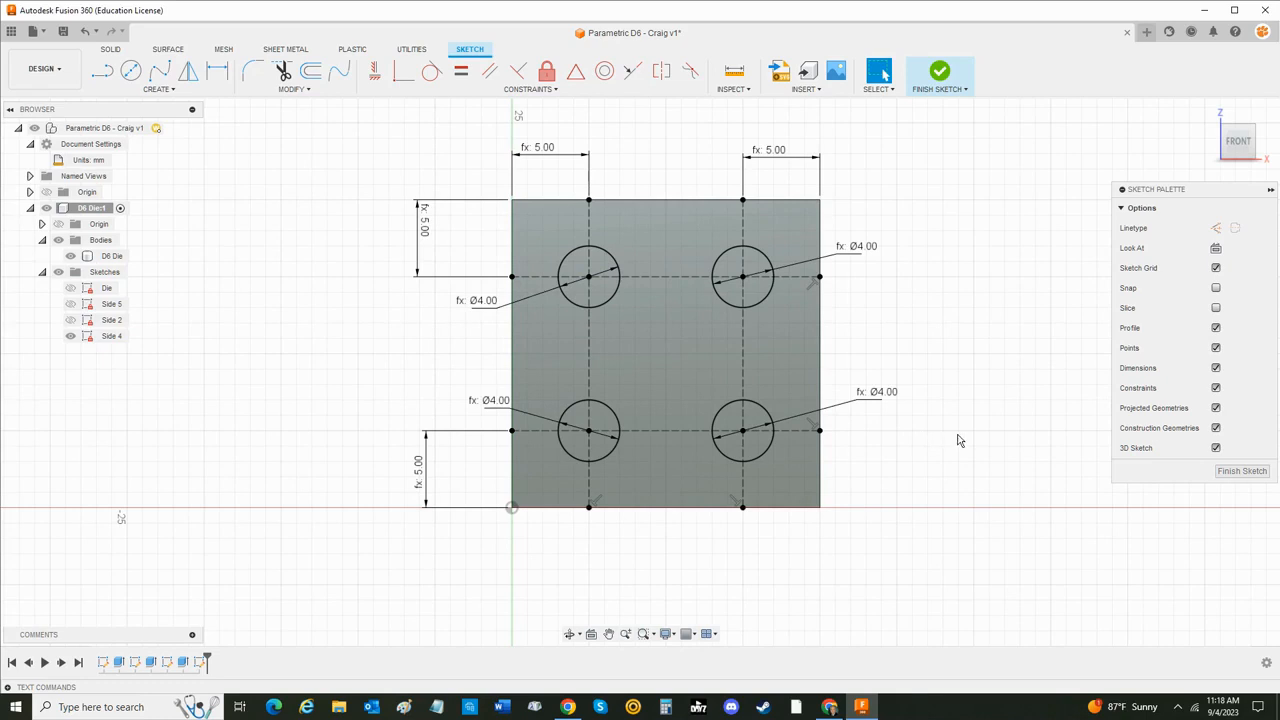
{"action": "left_click", "coordinate": [940, 72]}
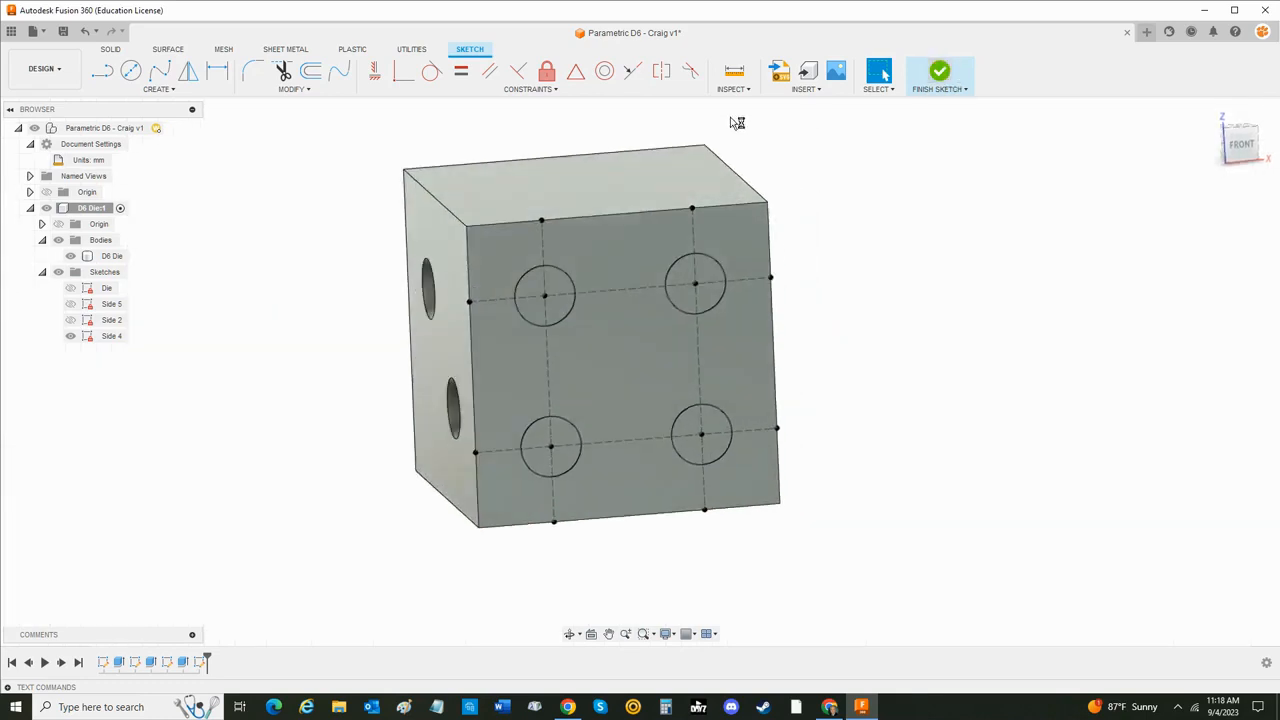
- Extrude the four Side 4 circles as a cut into the die with the user parameter Pip_Depth as the distance
{"action": "left_click", "coordinate": [131, 70]}
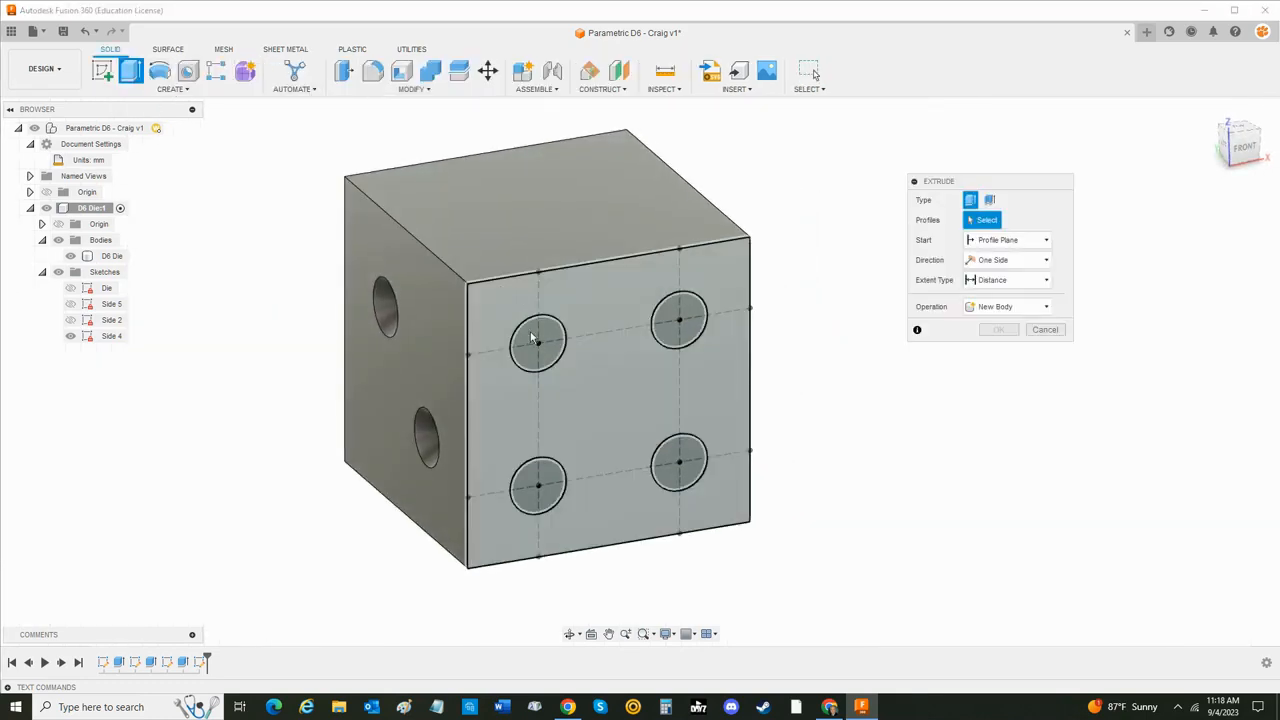
{"action": "left_click", "coordinate": [543, 348]}
{"action": "left_click", "coordinate": [682, 322]}
{"action": "left_click", "coordinate": [679, 461]}
{"action": "left_click", "coordinate": [541, 487]}
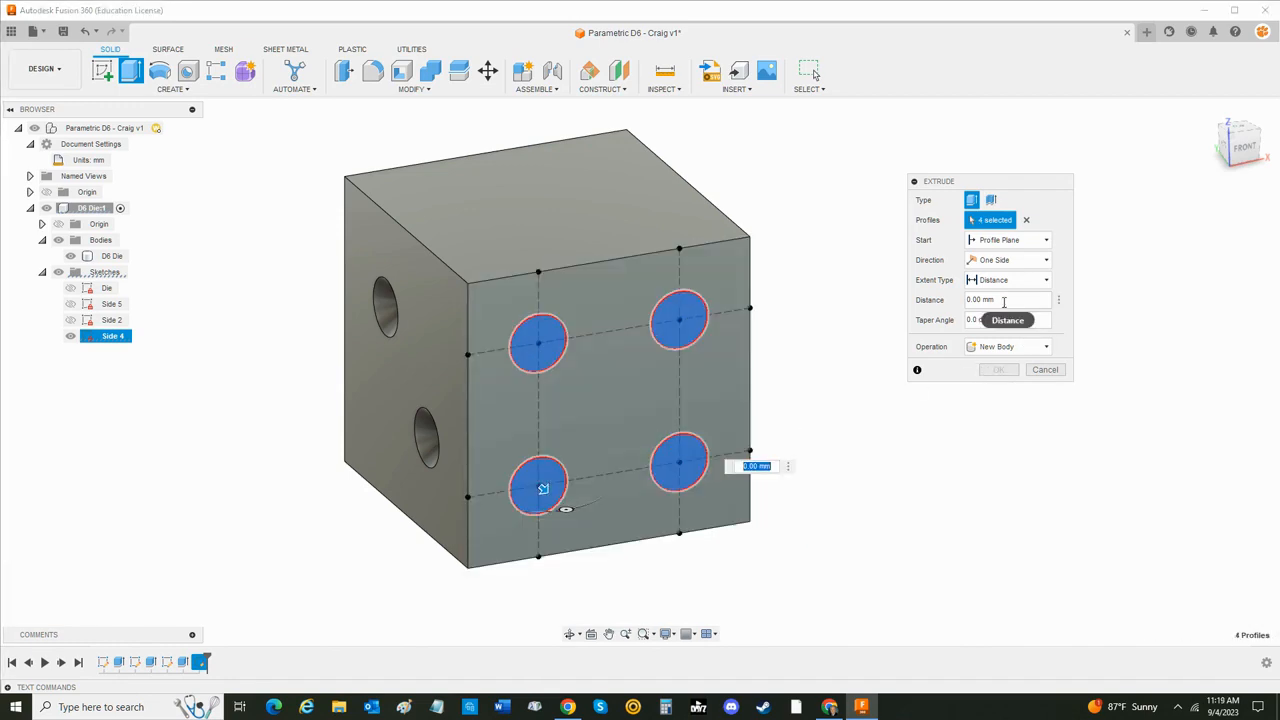
{"action": "left_click_drag", "start_coordinate": [1005, 302], "coordinate": [928, 306]}
{"action": "type", "text": "pip"}
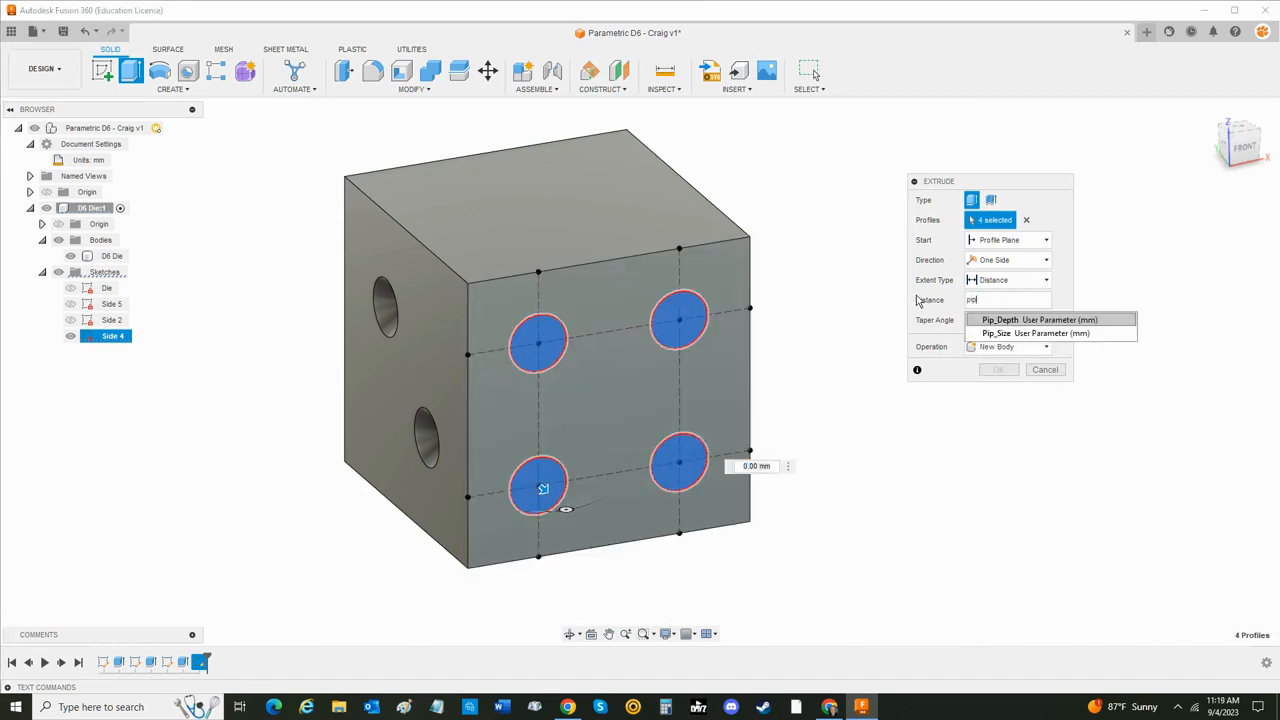
{"action": "key", "text": "Return"}
{"action": "key", "text": "Return"}
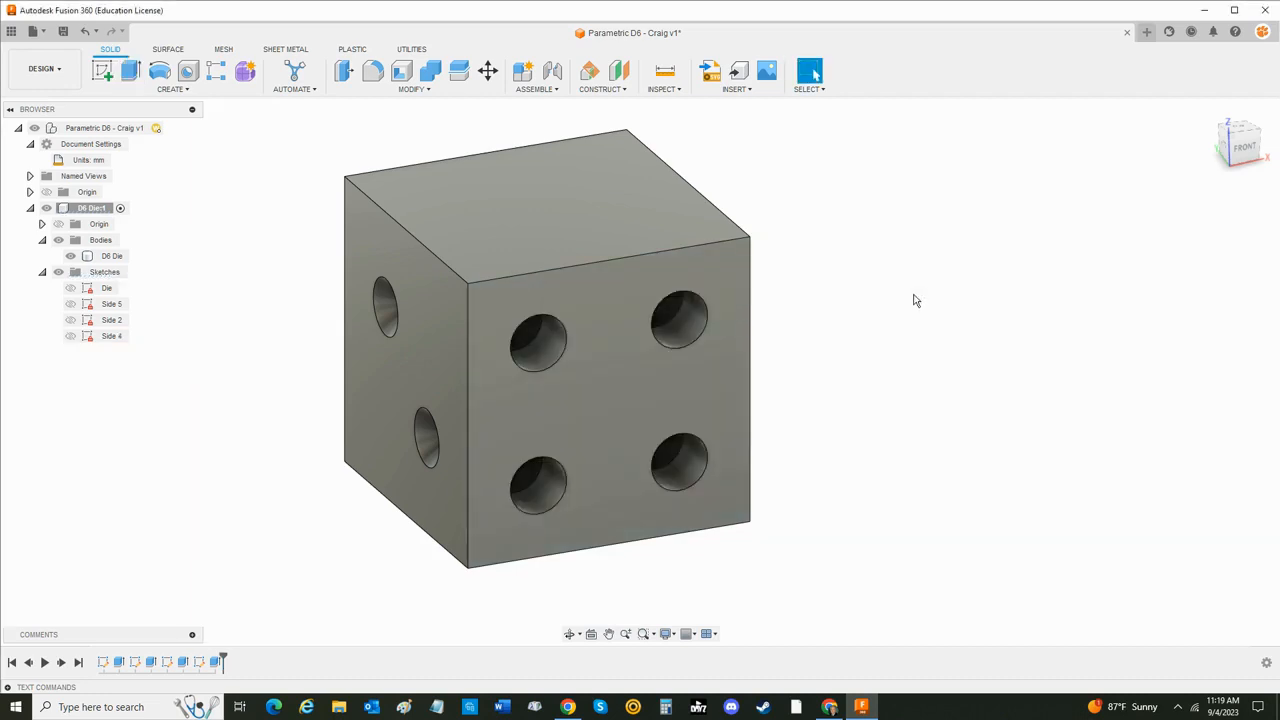
- Edit the Side 4 pip extrusion and set its taper angle to the user parameter Taper_Angle
{"action": "double_click", "coordinate": [218, 663]}
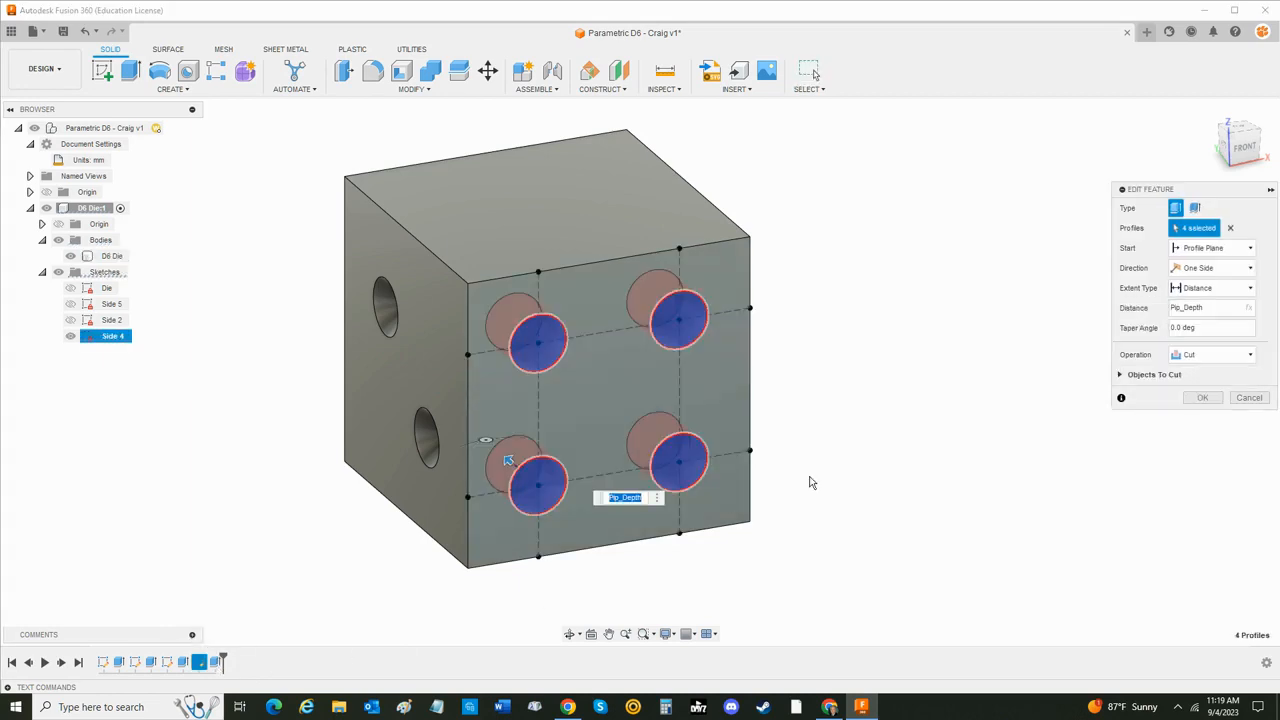
{"action": "key", "text": "Tab"}
{"action": "type", "text": "Taper_Angle"}
{"action": "key", "text": "Return"}
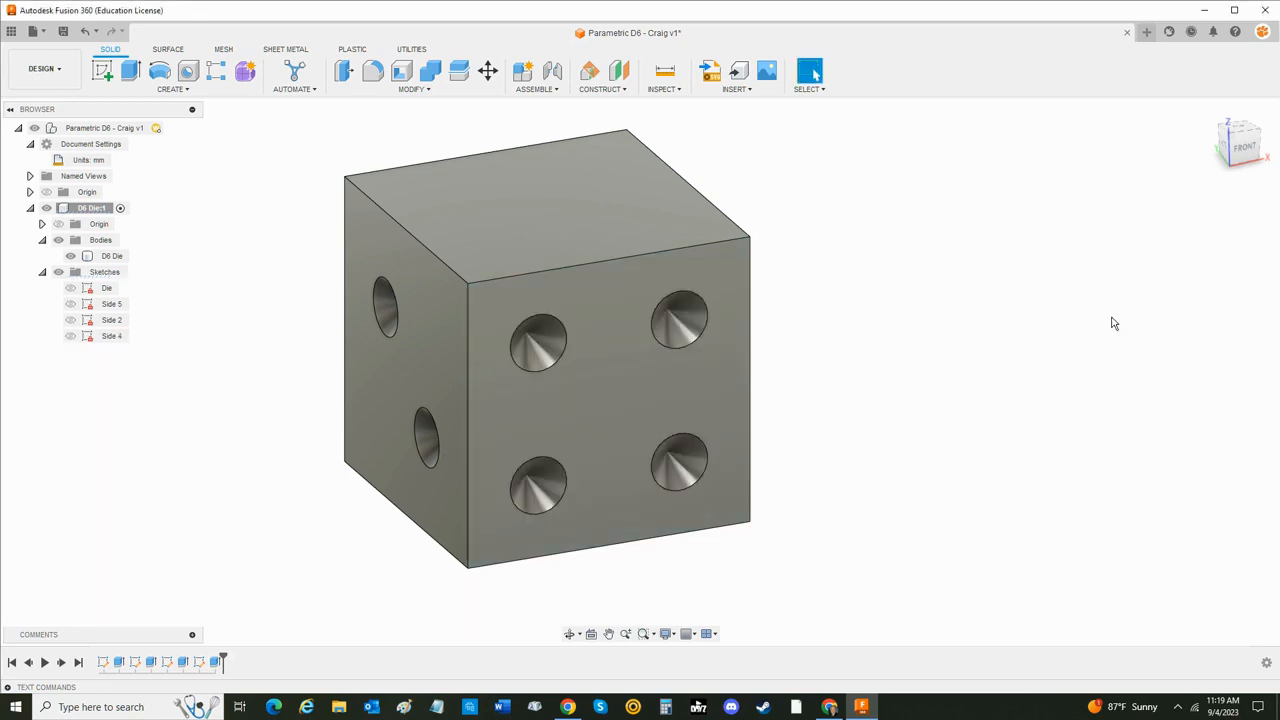
- Create a sketch on the die's back face and rename it Side 3
{"action": "middle_click_drag", "start_coordinate": [873, 420], "coordinate": [706, 397], "text": "shift"}
{"action": "left_click", "coordinate": [102, 70]}
{"action": "left_click", "coordinate": [526, 353]}
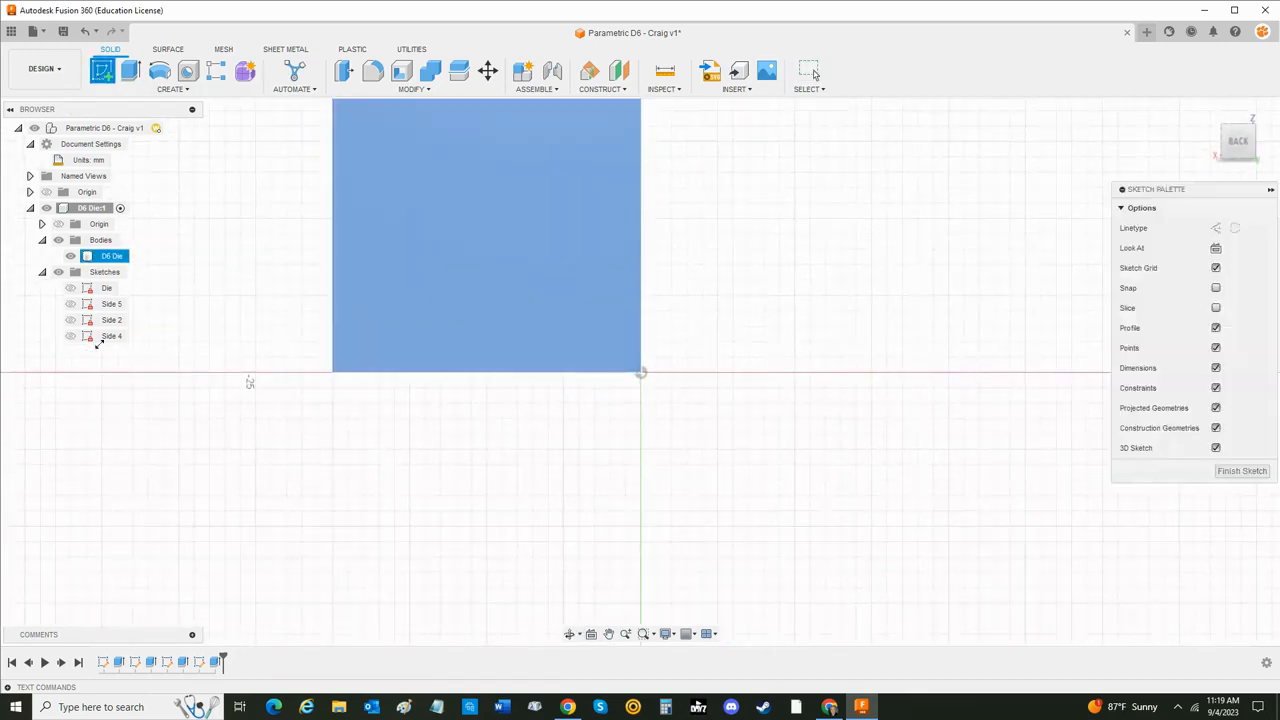
{"action": "double_click", "coordinate": [113, 352]}
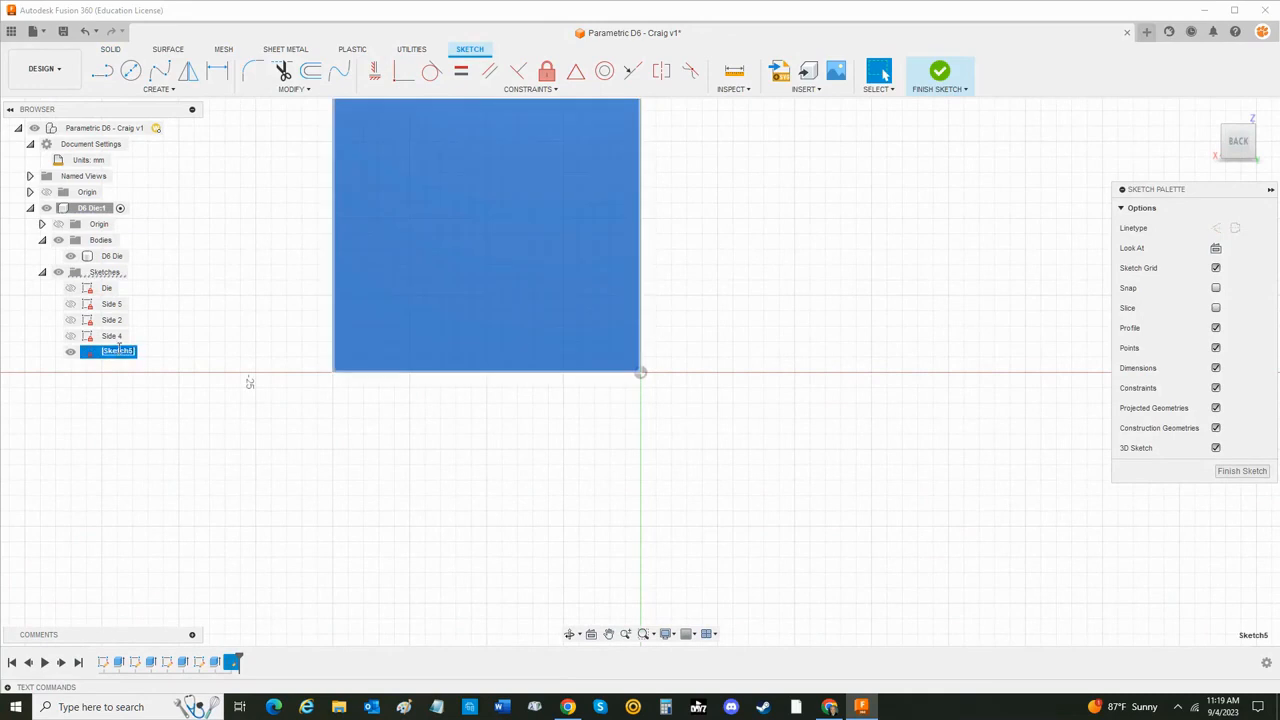
{"action": "type", "text": "Side 3"}
{"action": "key", "text": "Return"}
{"action": "middle_click_drag", "start_coordinate": [623, 271], "coordinate": [683, 426]}
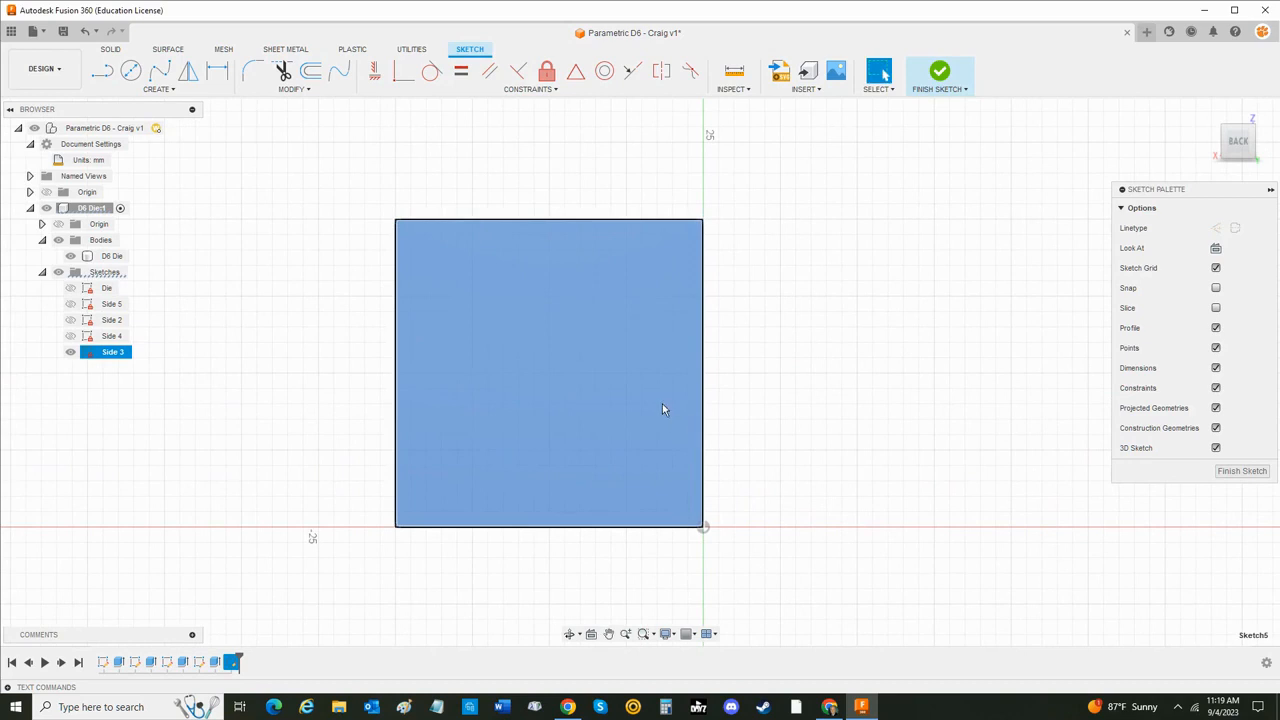
{"action": "left_click", "coordinate": [663, 406]}
{"action": "key", "text": "l"}
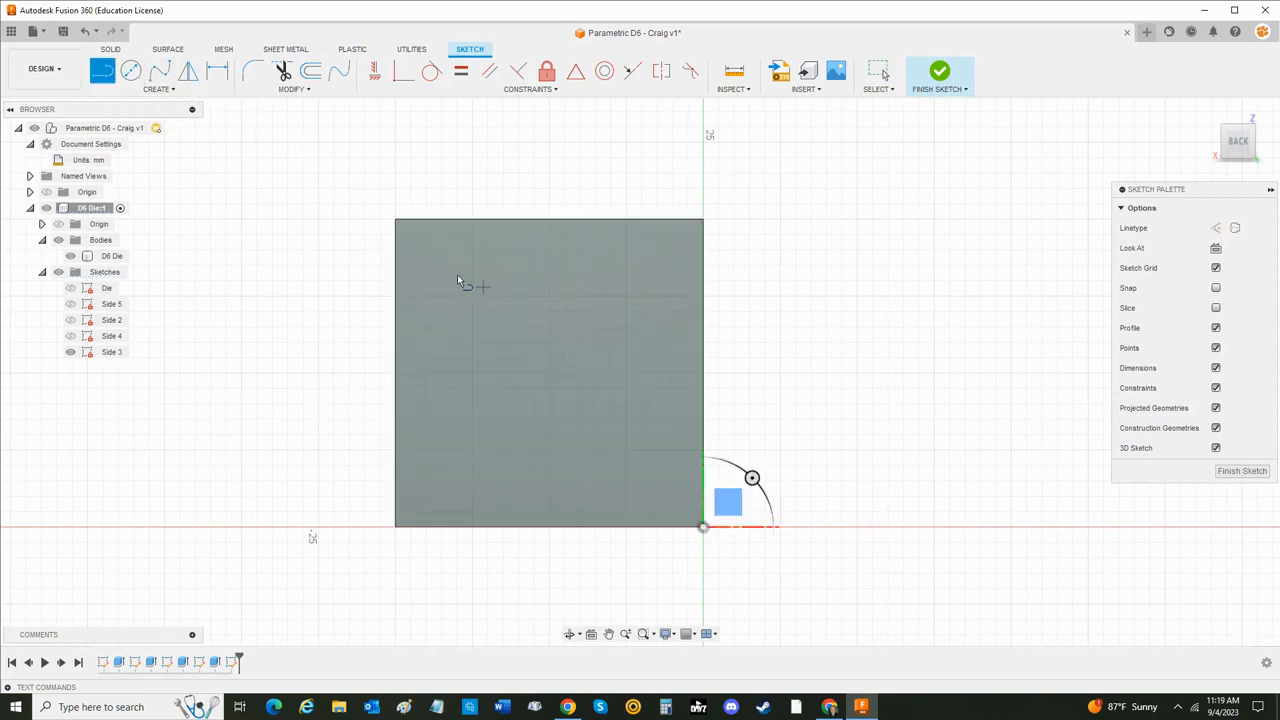
{"action": "left_click", "coordinate": [447, 219]}
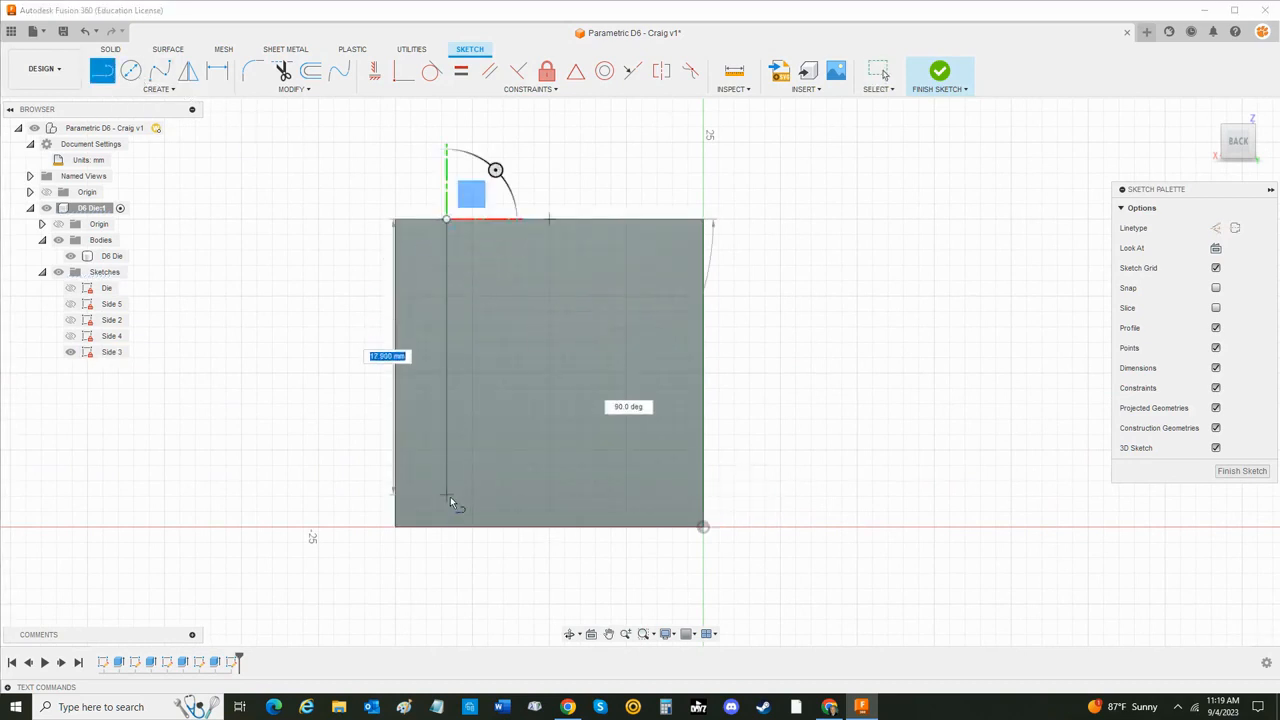
{"action": "left_click", "coordinate": [448, 527]}
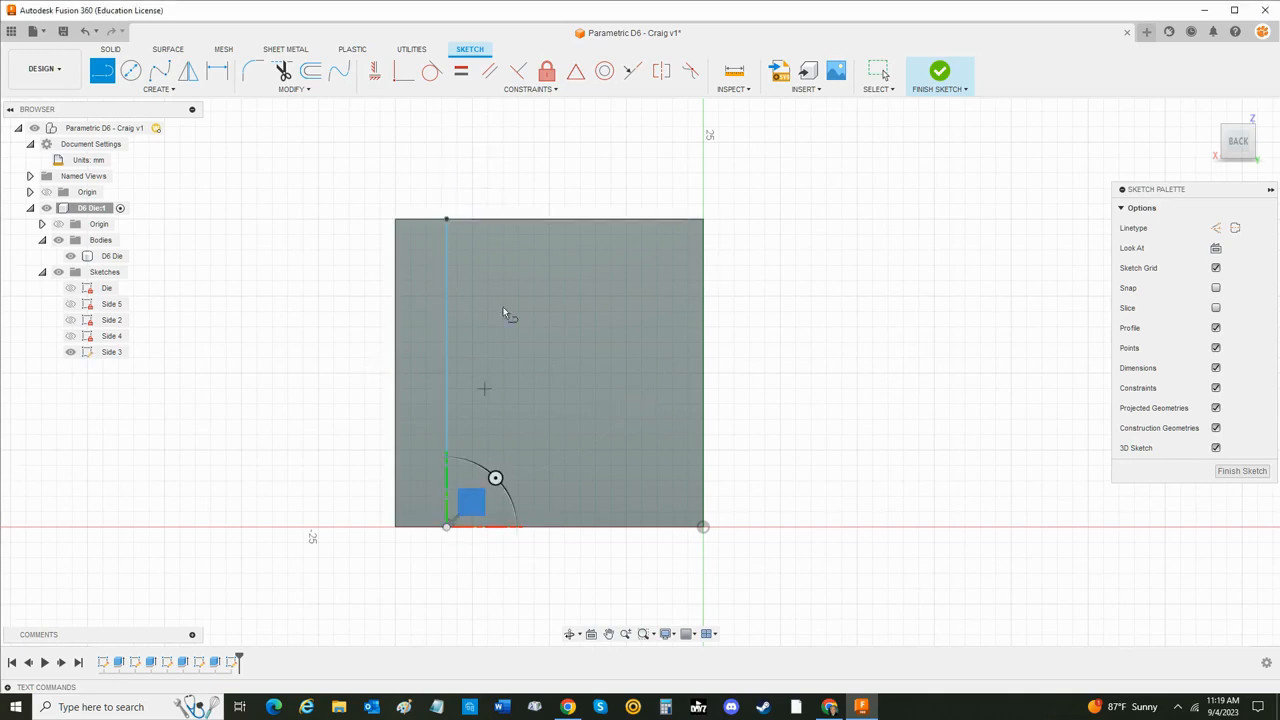
{"action": "key", "text": "Escape"}
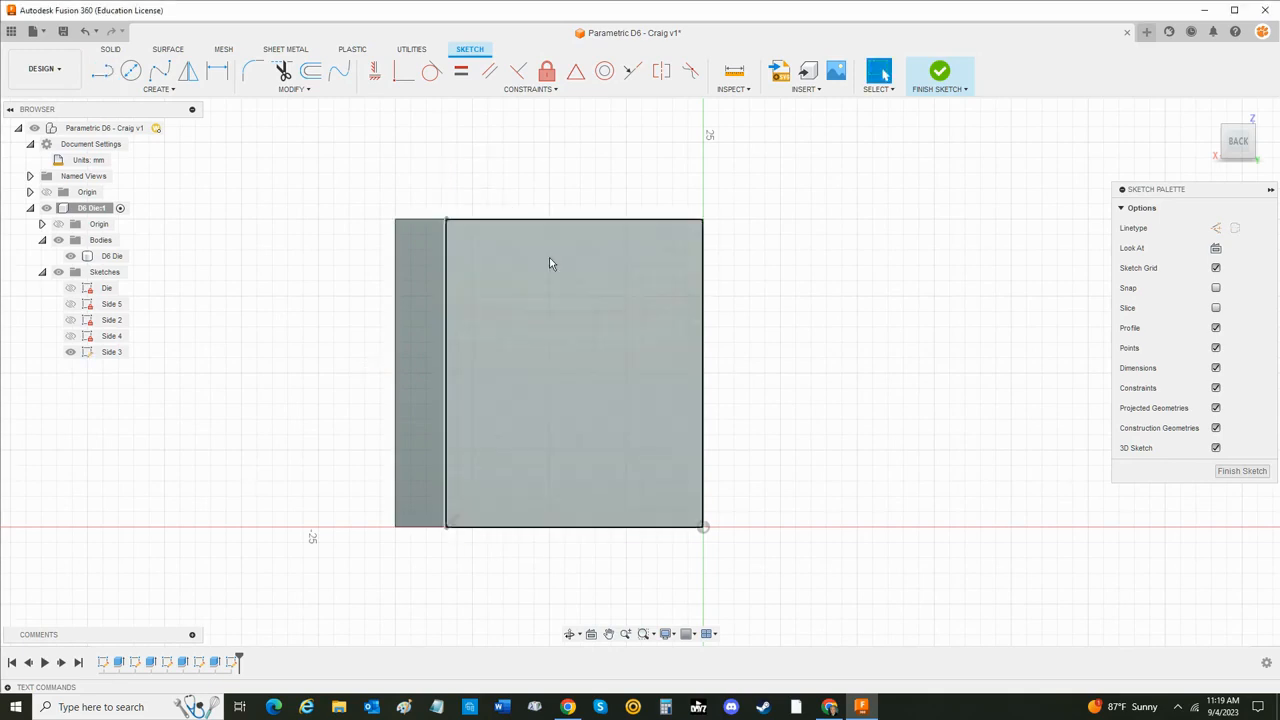
- Draw three vertical construction lines across the Side 3 face, from its upper edge to its lower edge
{"action": "left_click", "coordinate": [1216, 228]}
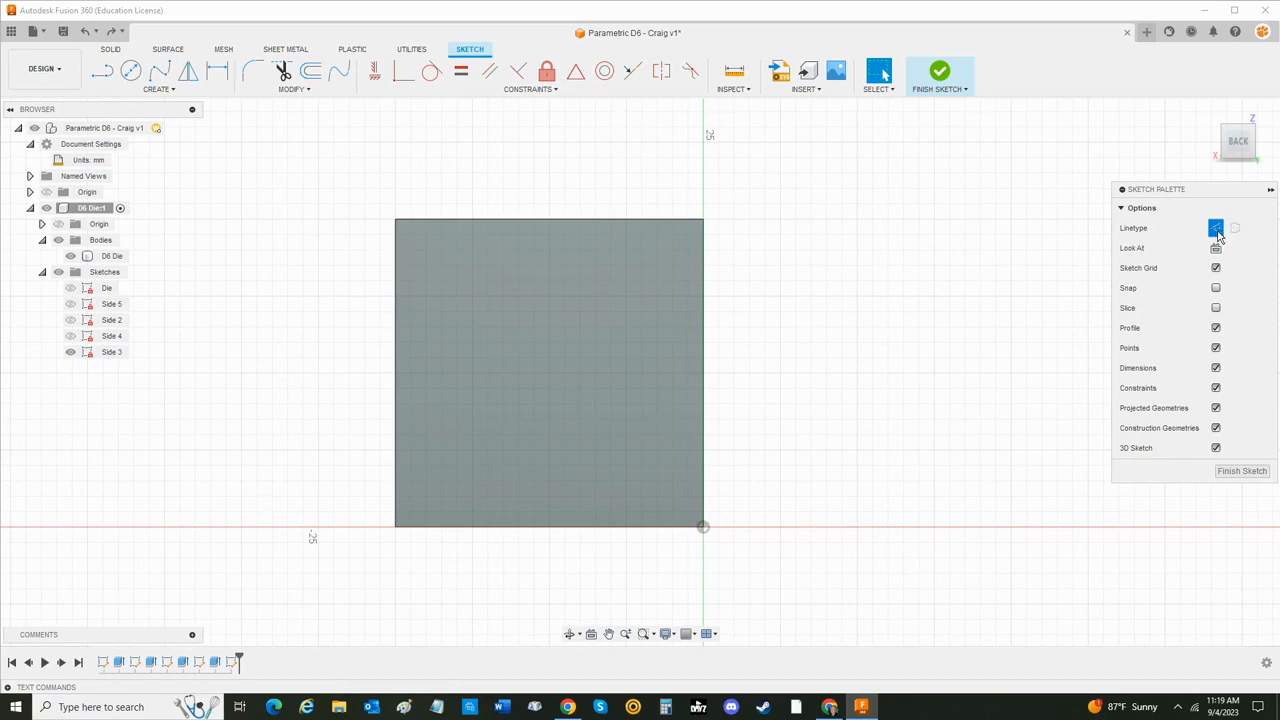
{"action": "left_click", "coordinate": [102, 70]}
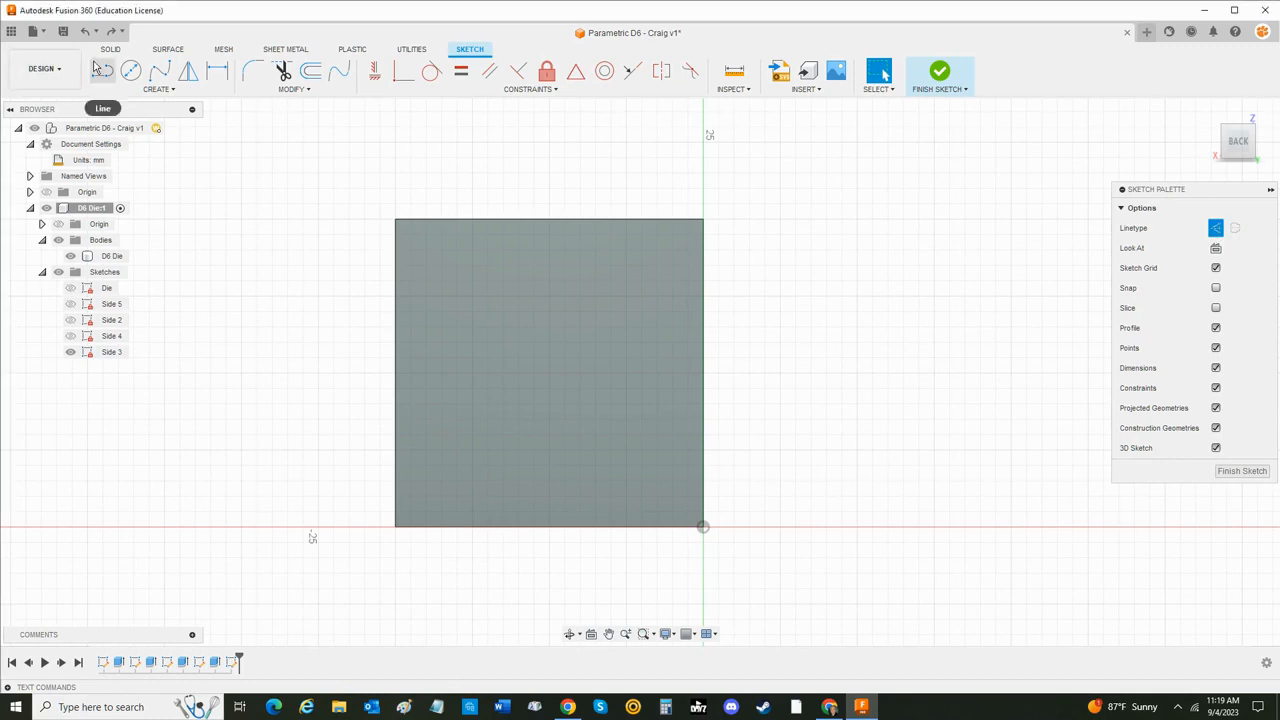
{"action": "left_click", "coordinate": [443, 219]}
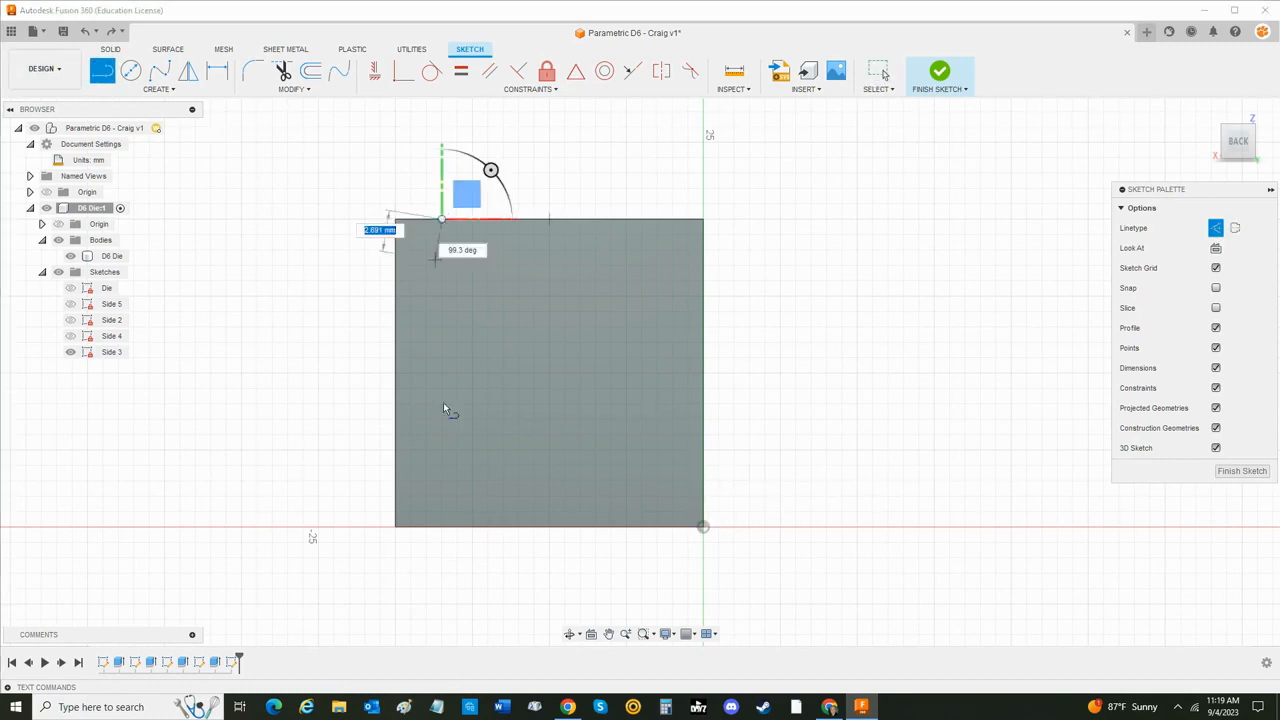
{"action": "left_click", "coordinate": [443, 527]}
{"action": "left_click", "coordinate": [571, 220]}
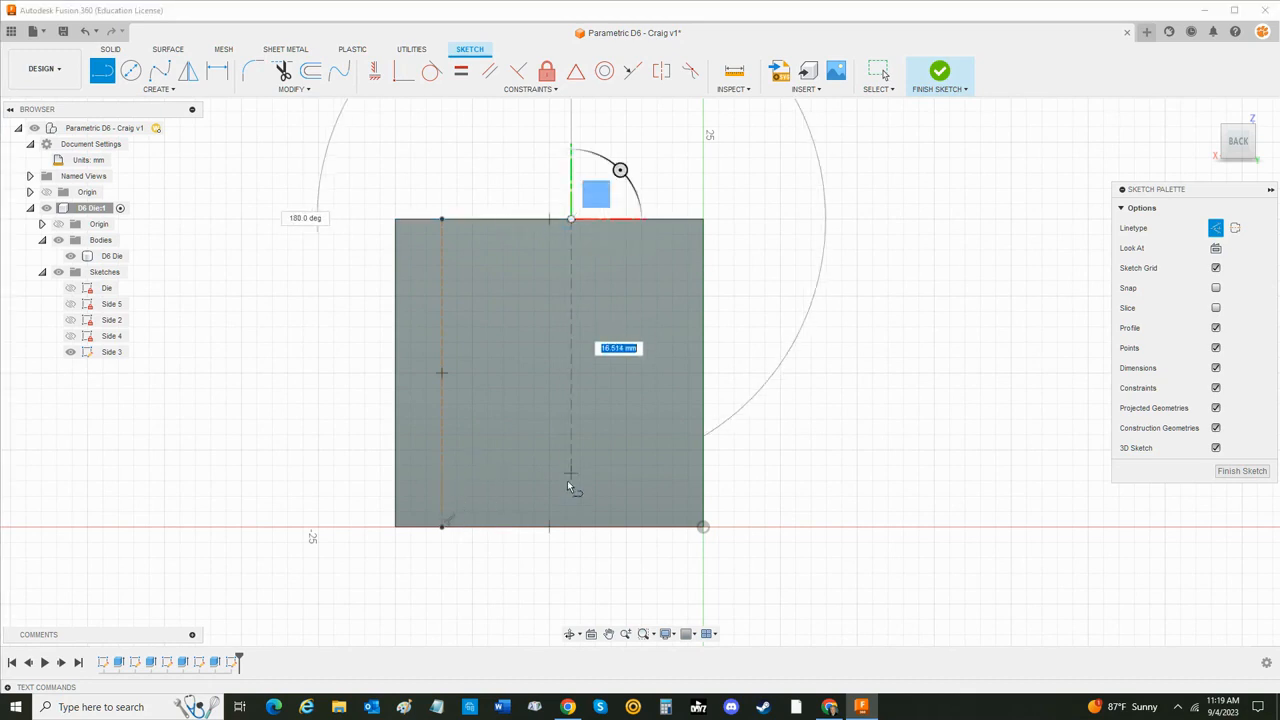
{"action": "left_click", "coordinate": [571, 527]}
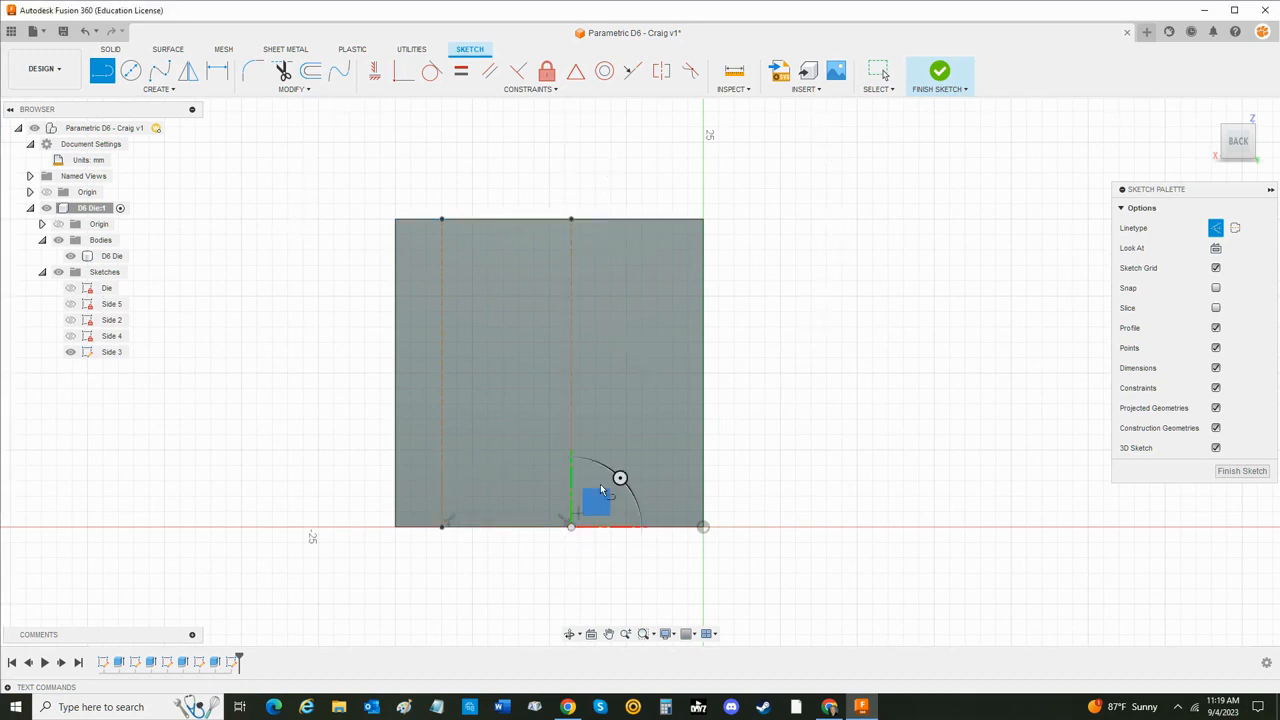
{"action": "left_click", "coordinate": [651, 220]}
{"action": "left_click", "coordinate": [651, 527]}
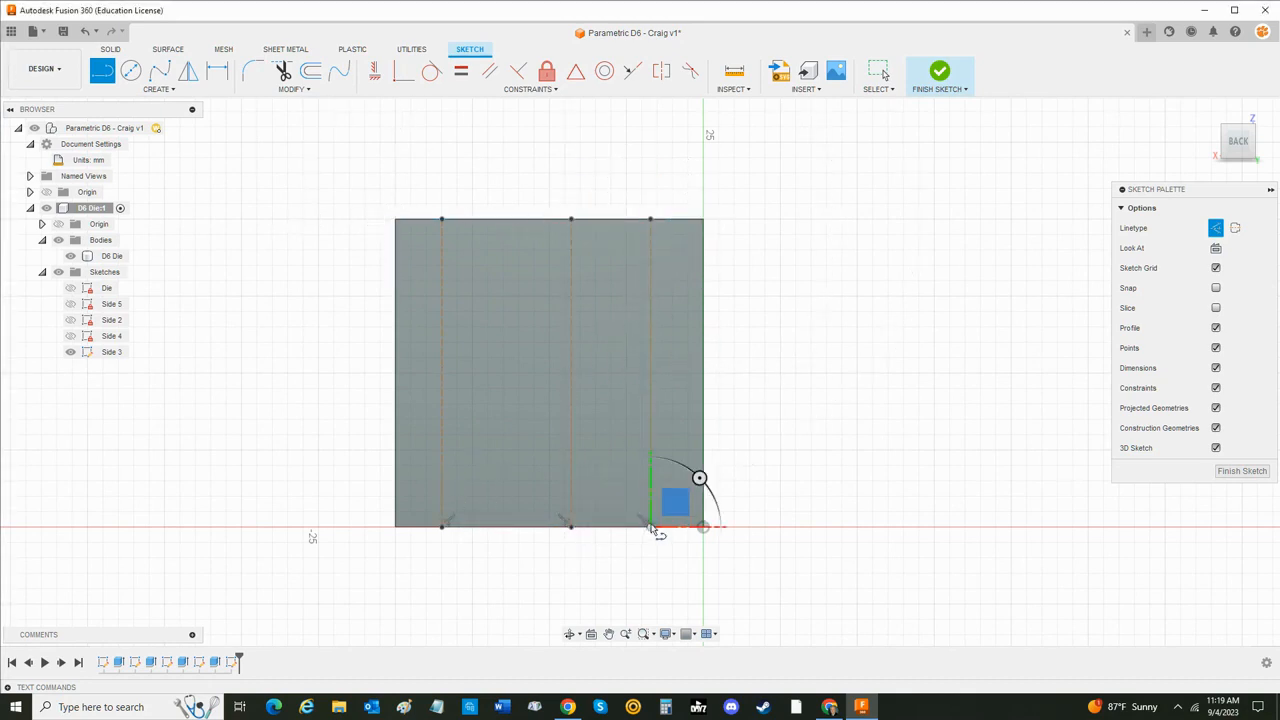
- Draw three horizontal construction lines across the Side 3 face, from its left edge to its right edge
{"action": "left_click", "coordinate": [397, 278]}
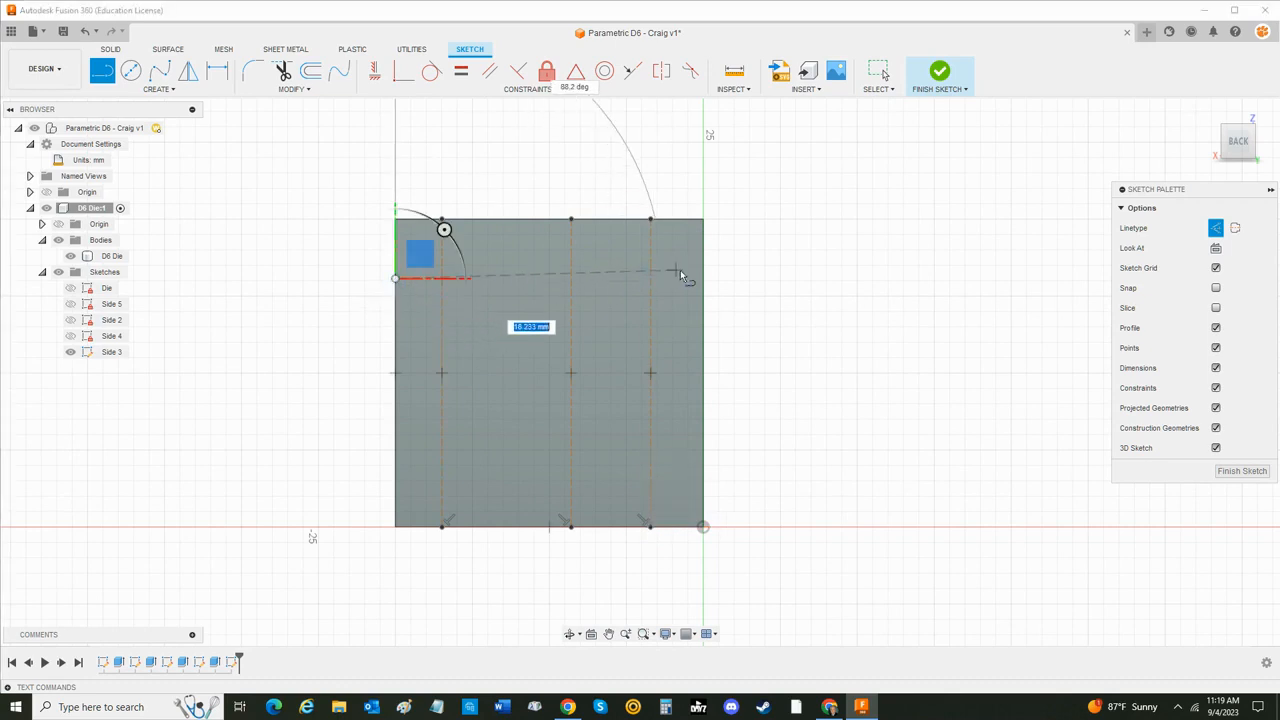
{"action": "left_click", "coordinate": [703, 280]}
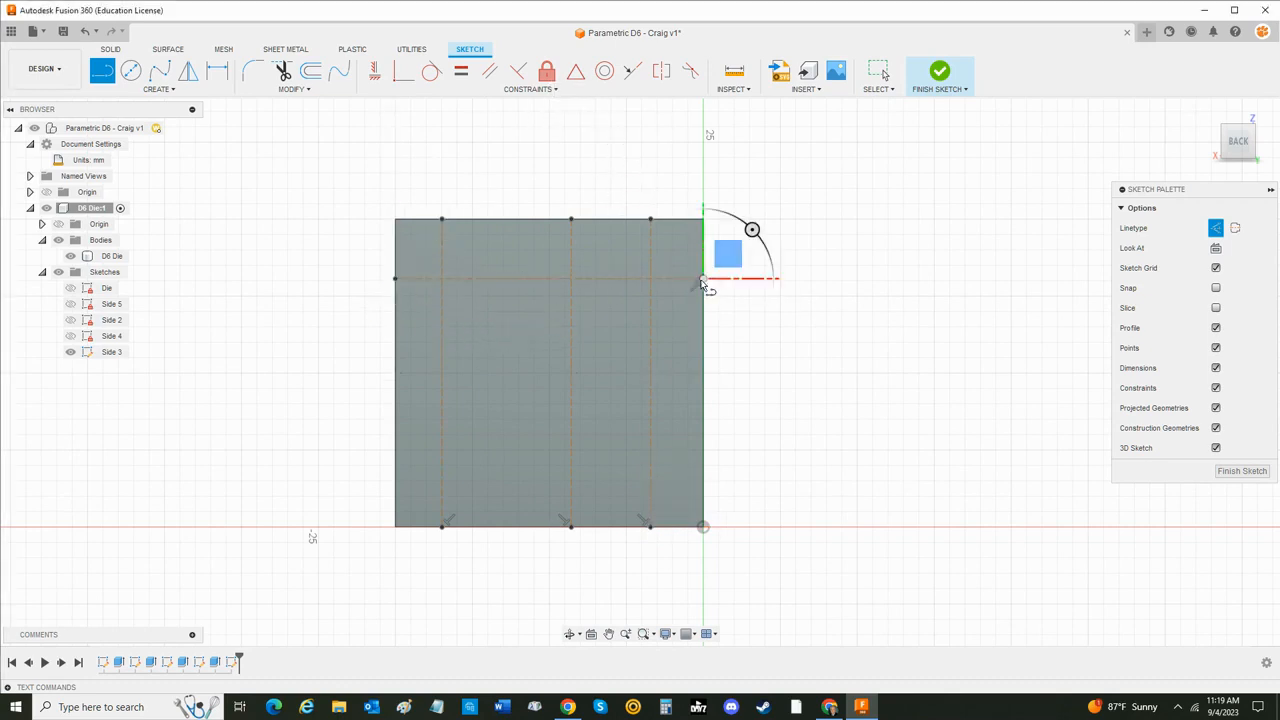
{"action": "left_click", "coordinate": [395, 355]}
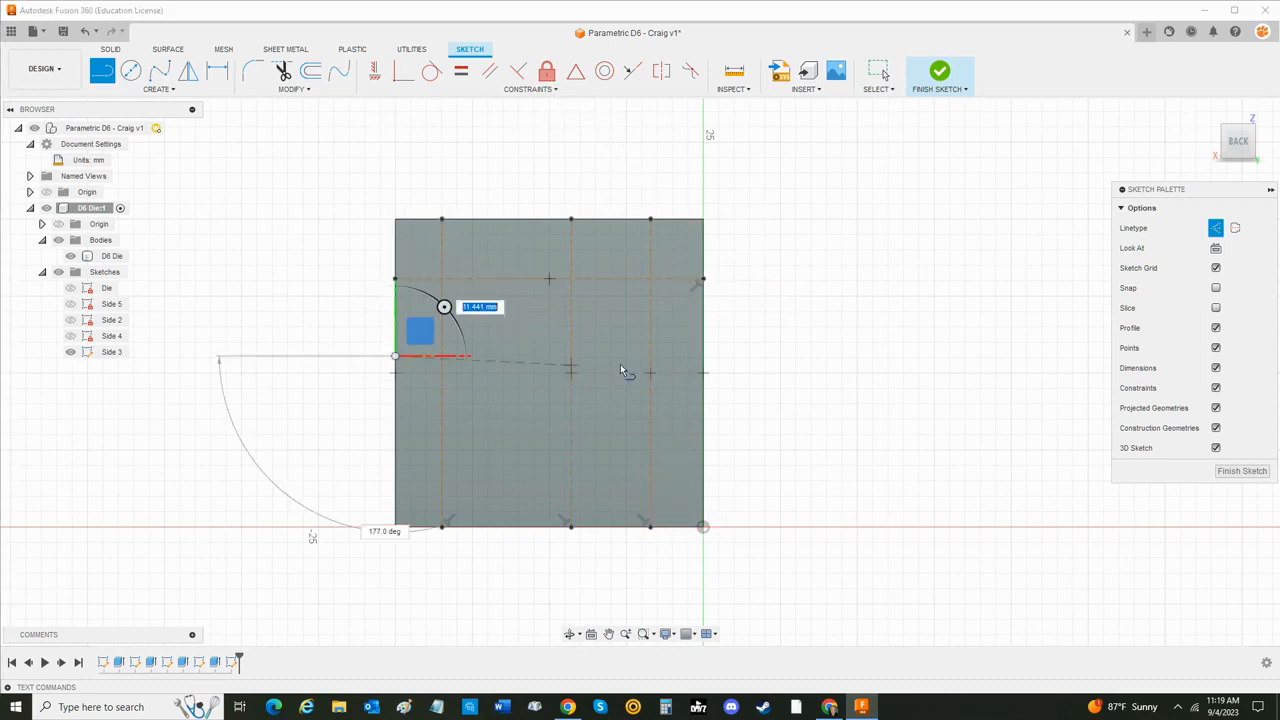
{"action": "left_click", "coordinate": [703, 355]}
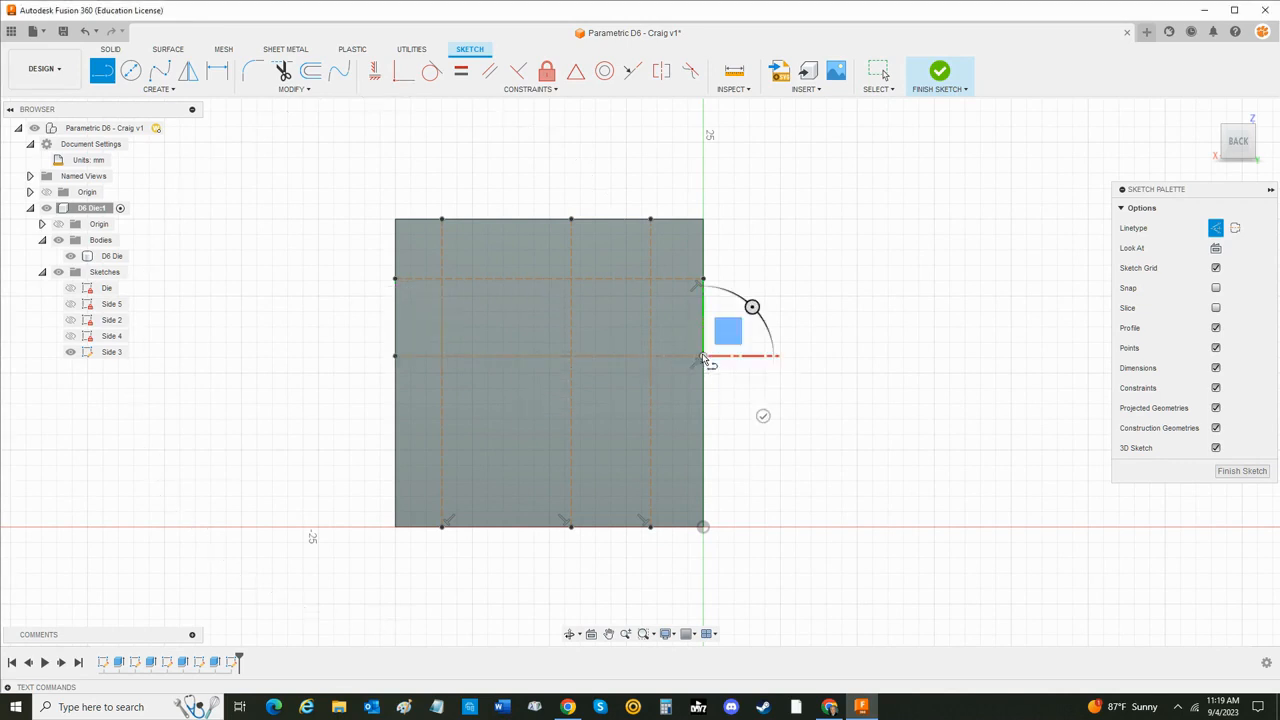
{"action": "left_click", "coordinate": [405, 451]}
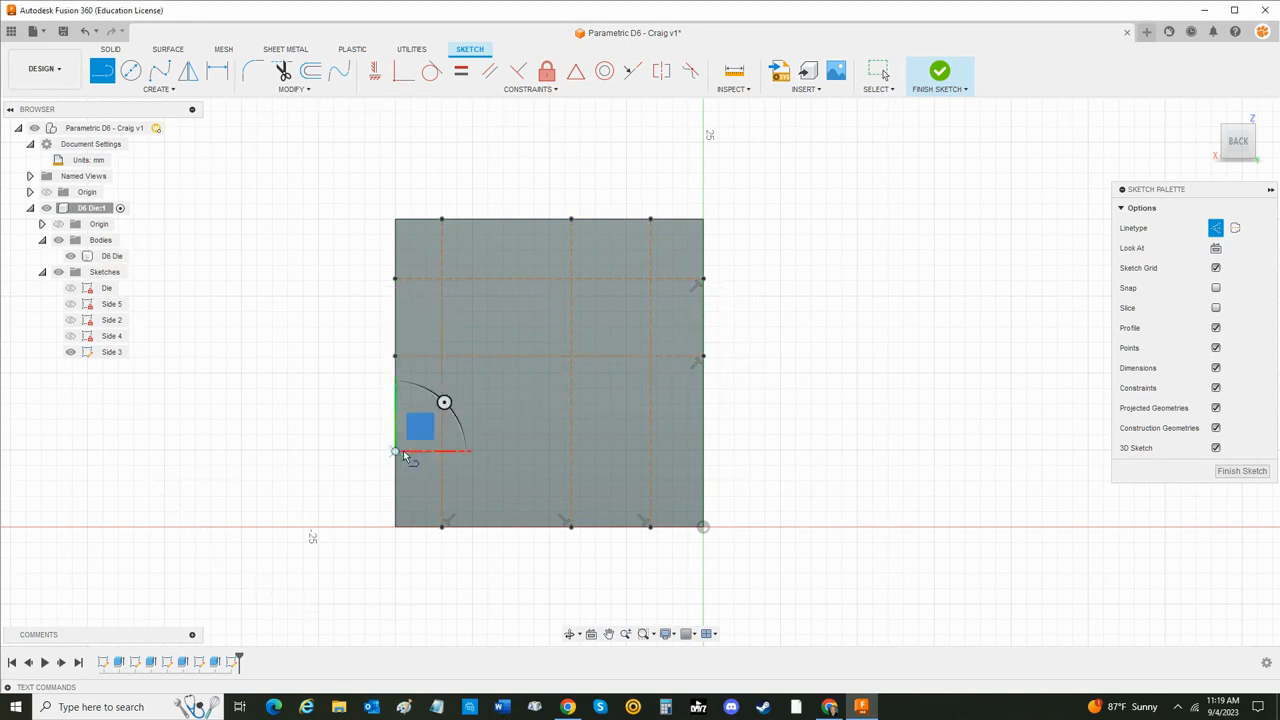
{"action": "left_click", "coordinate": [703, 451]}
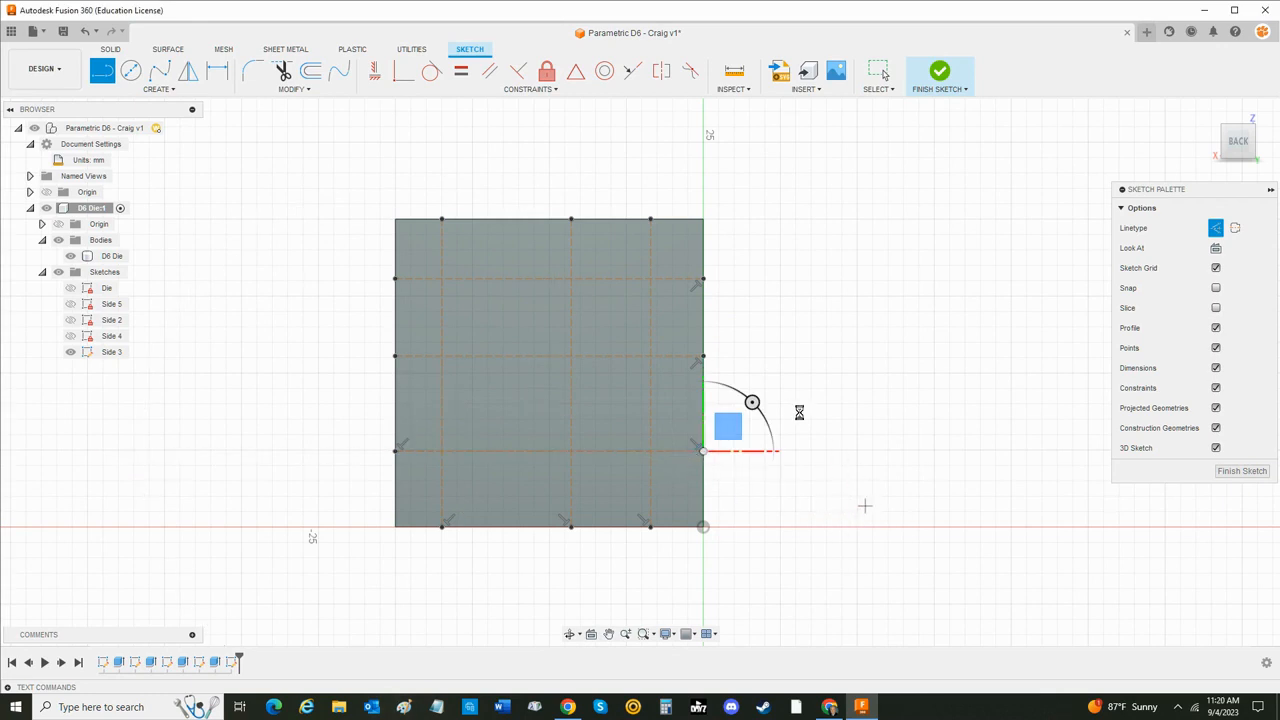
{"action": "key", "text": "Escape"}
{"action": "key", "text": "Escape"}
- Dimension the uppermost horizontal construction line from the face's upper edge as Die_Size/4
{"action": "key", "text": "r"}
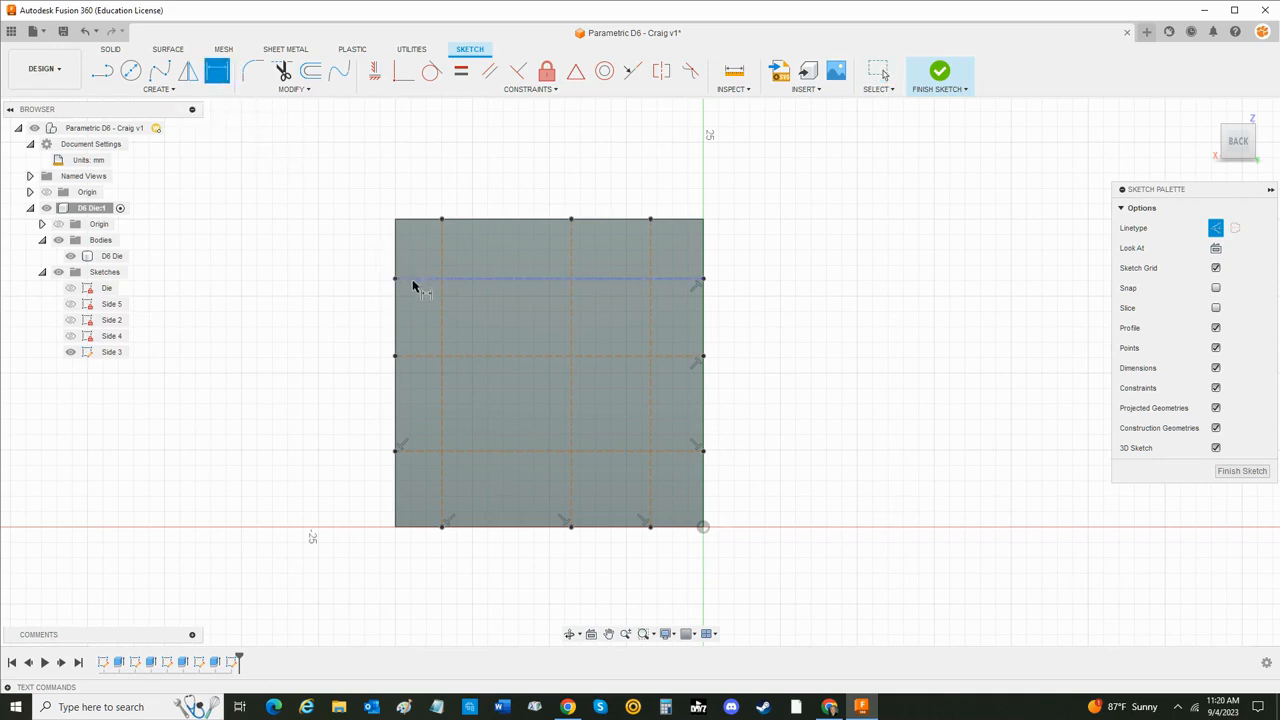
{"action": "left_click", "coordinate": [413, 283]}
{"action": "left_click", "coordinate": [409, 220]}
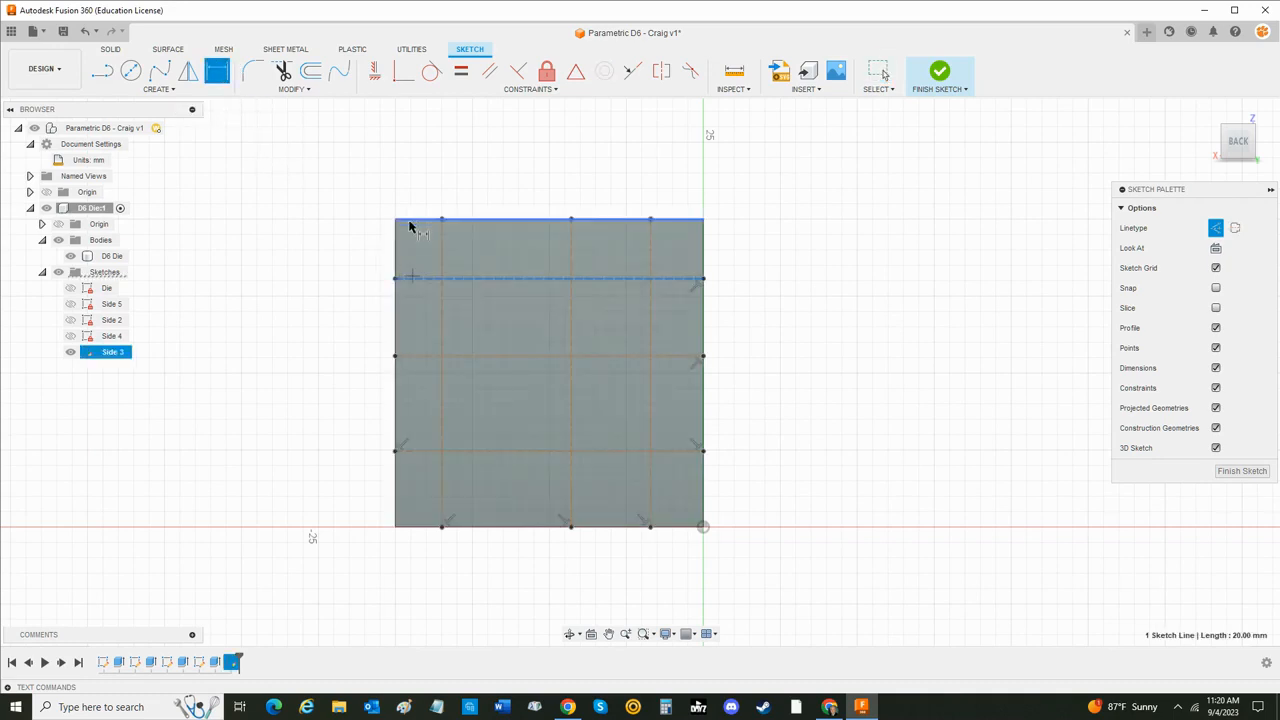
{"action": "left_click", "coordinate": [305, 247]}
{"action": "type", "text": "d"}
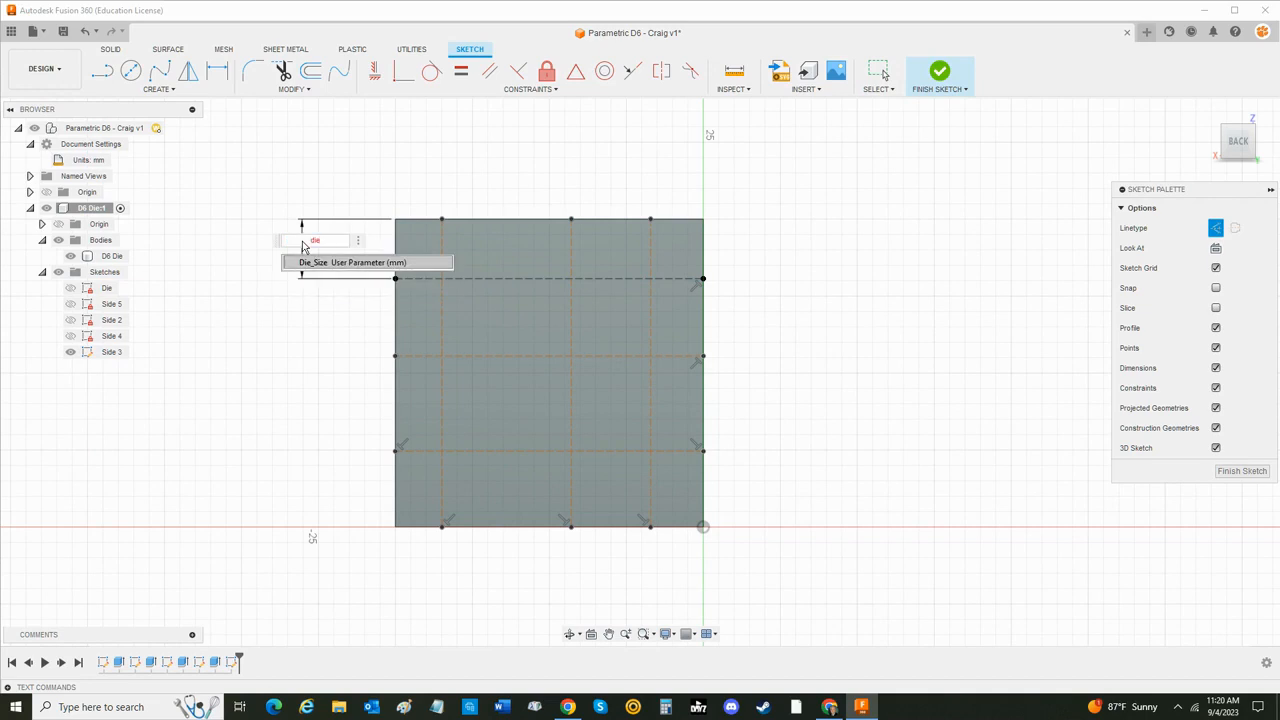
{"action": "type", "text": "ie_Size/4"}
{"action": "key", "text": "Return"}
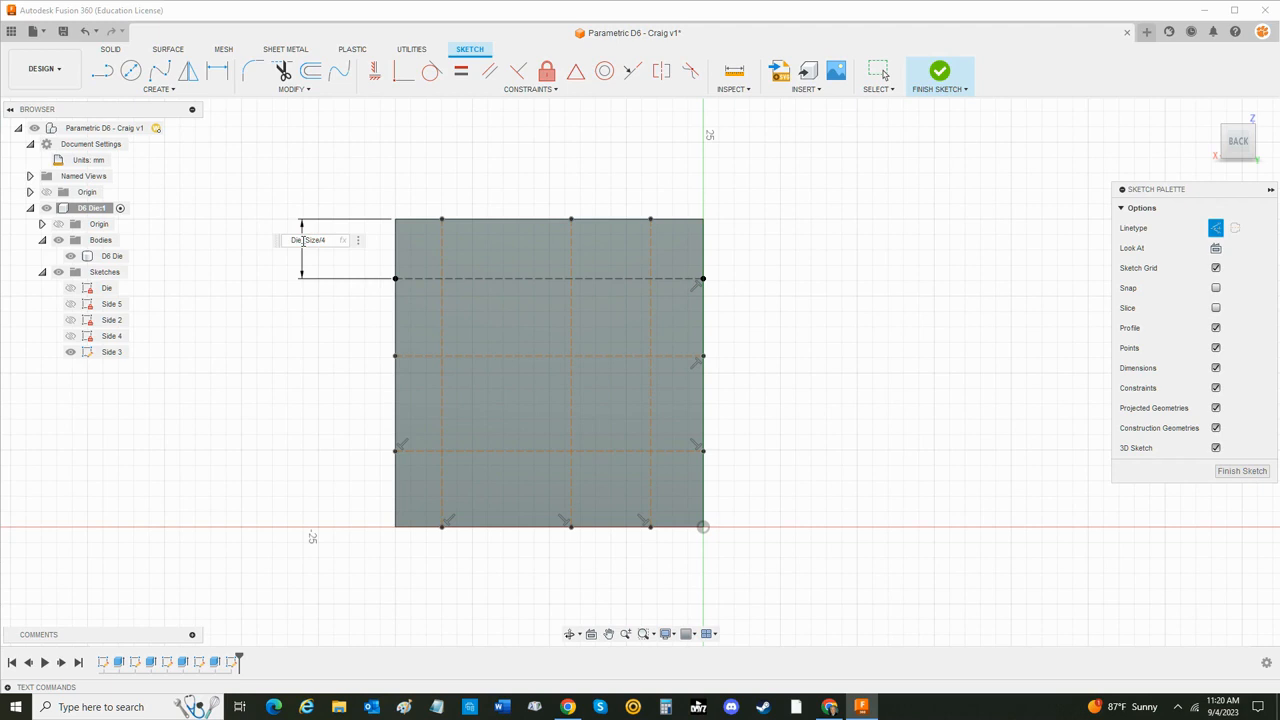
{"action": "key", "text": "Return"}
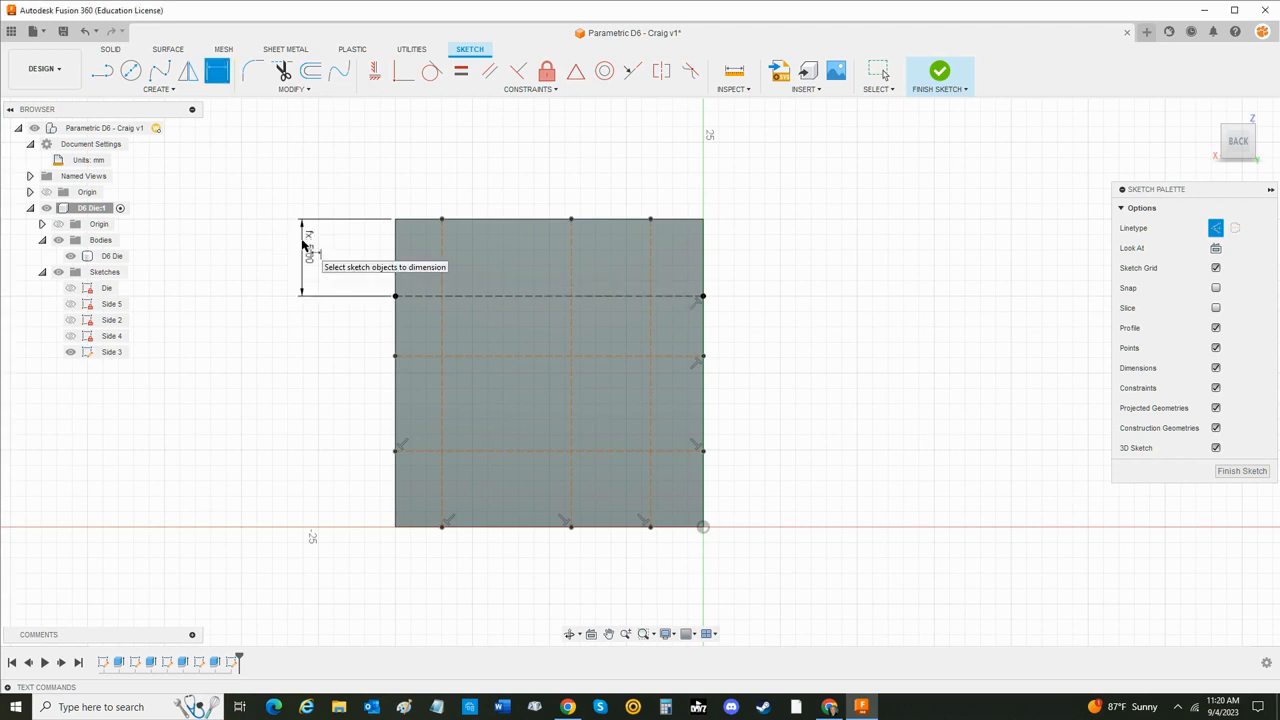
- Dimension the middle horizontal construction line from the face's upper edge as Die_Size/4
{"action": "left_click", "coordinate": [416, 354]}
{"action": "left_click", "coordinate": [418, 224]}
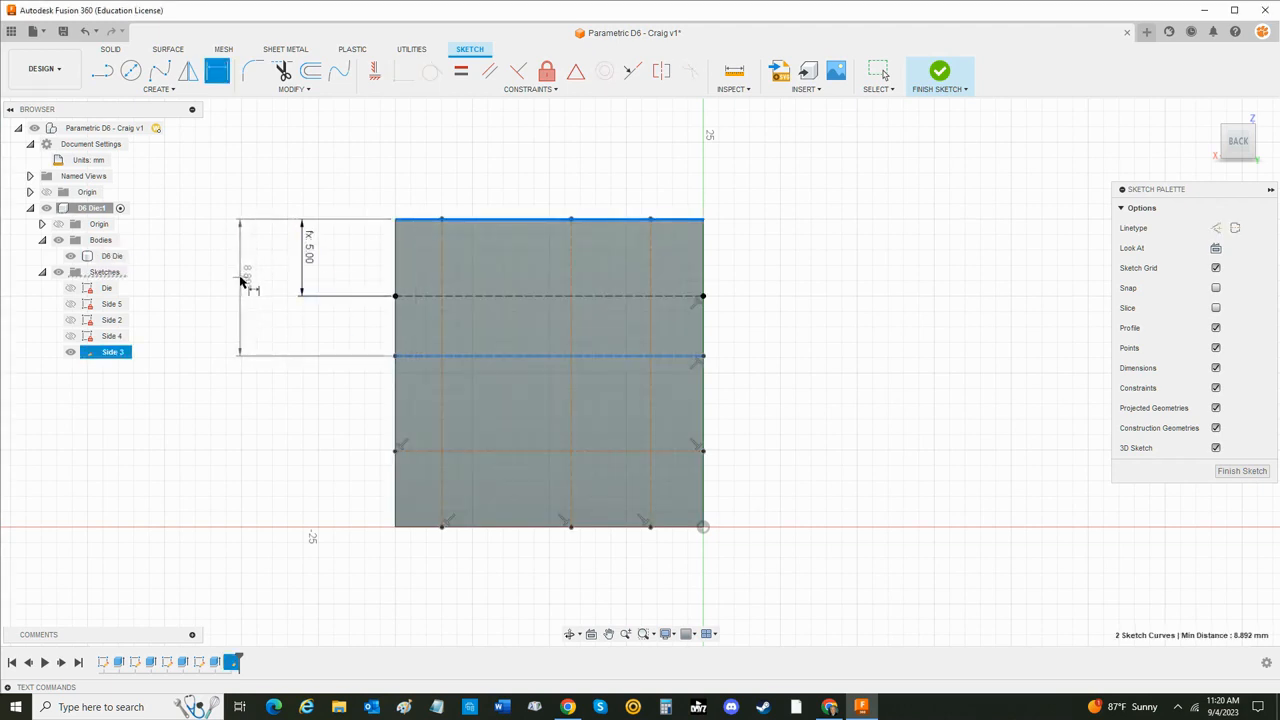
{"action": "left_click", "coordinate": [241, 283]}
{"action": "type", "text": "die"}
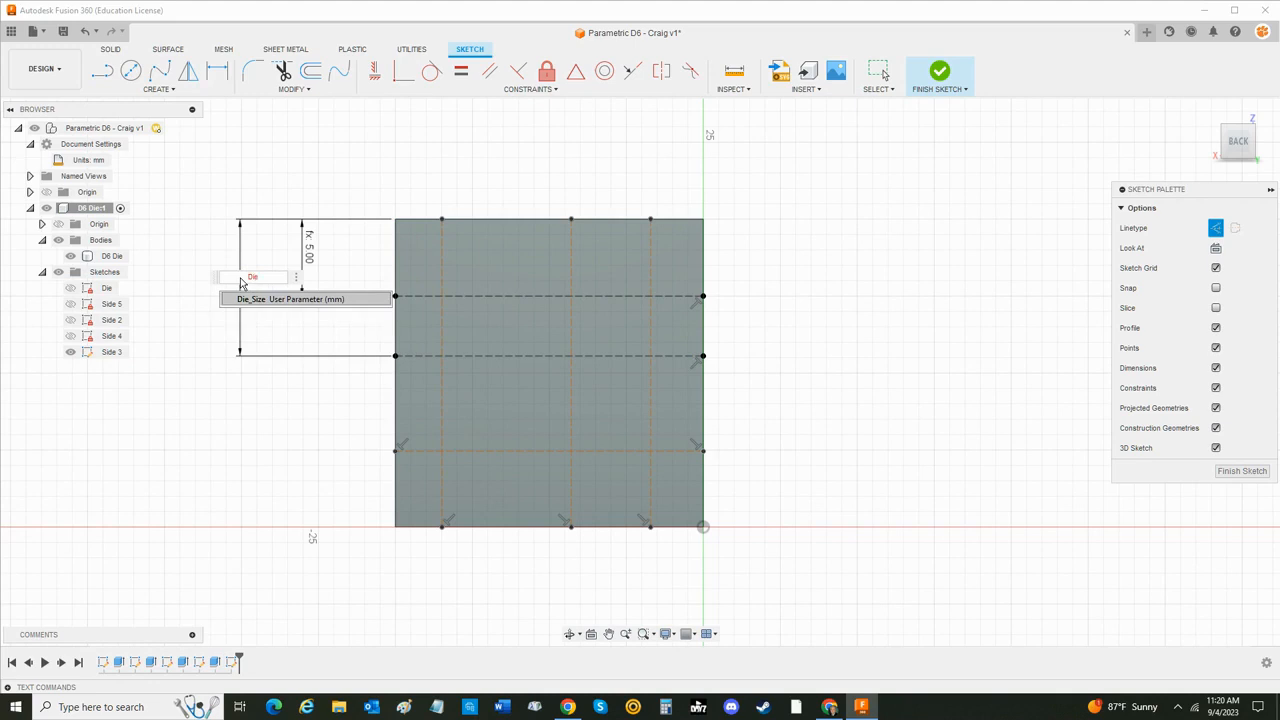
{"action": "key", "text": "Return"}
{"action": "type", "text": "/4"}
{"action": "key", "text": "Return"}
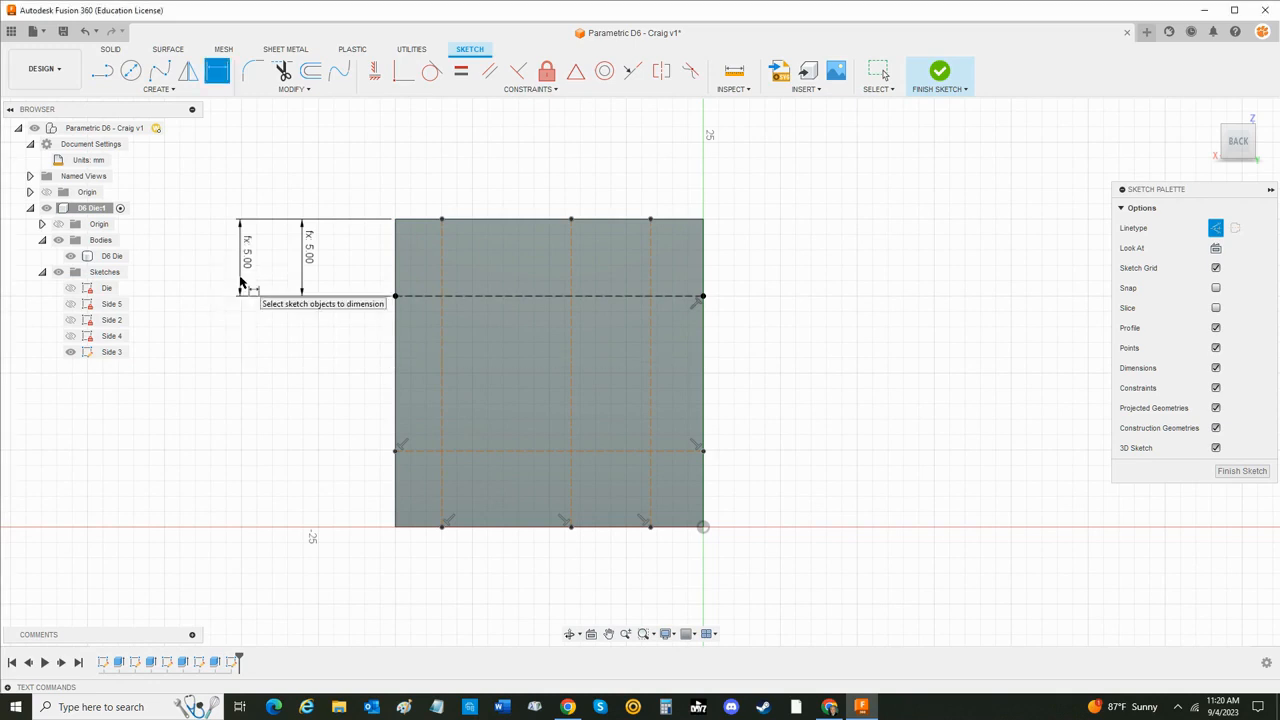
- Change the middle horizontal line's distance from the face's upper edge to Die_Size / 2
{"action": "double_click", "coordinate": [250, 268]}
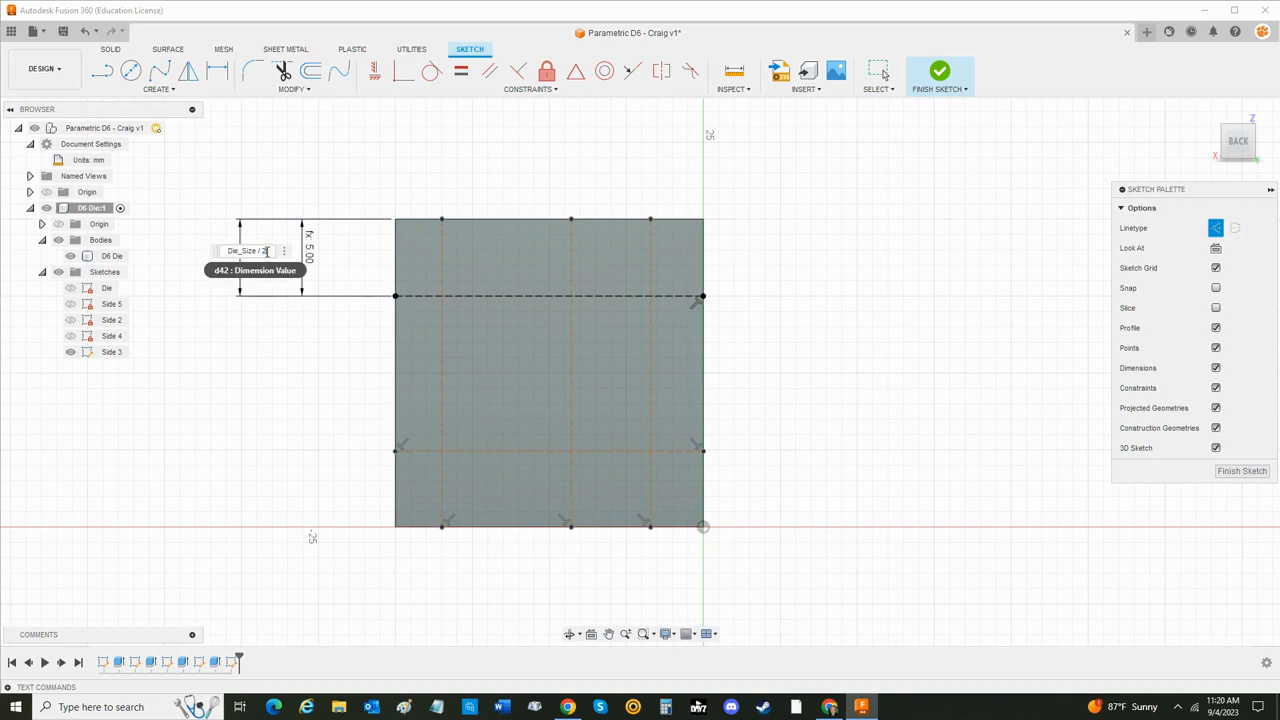
{"action": "type", "text": "2"}
{"action": "key", "text": "Return"}
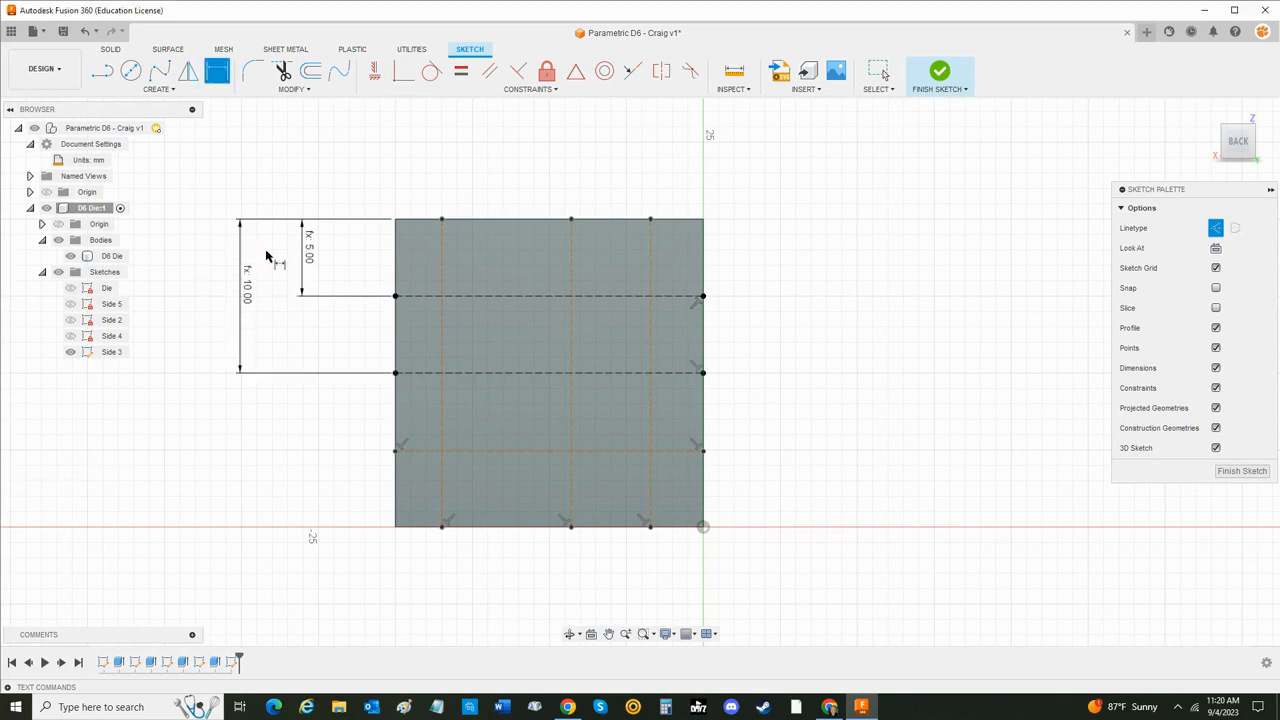
- Dimension the lowest horizontal construction line from the face's lower edge as Die_Size/4
{"action": "left_click", "coordinate": [416, 452]}
{"action": "left_click", "coordinate": [412, 526]}
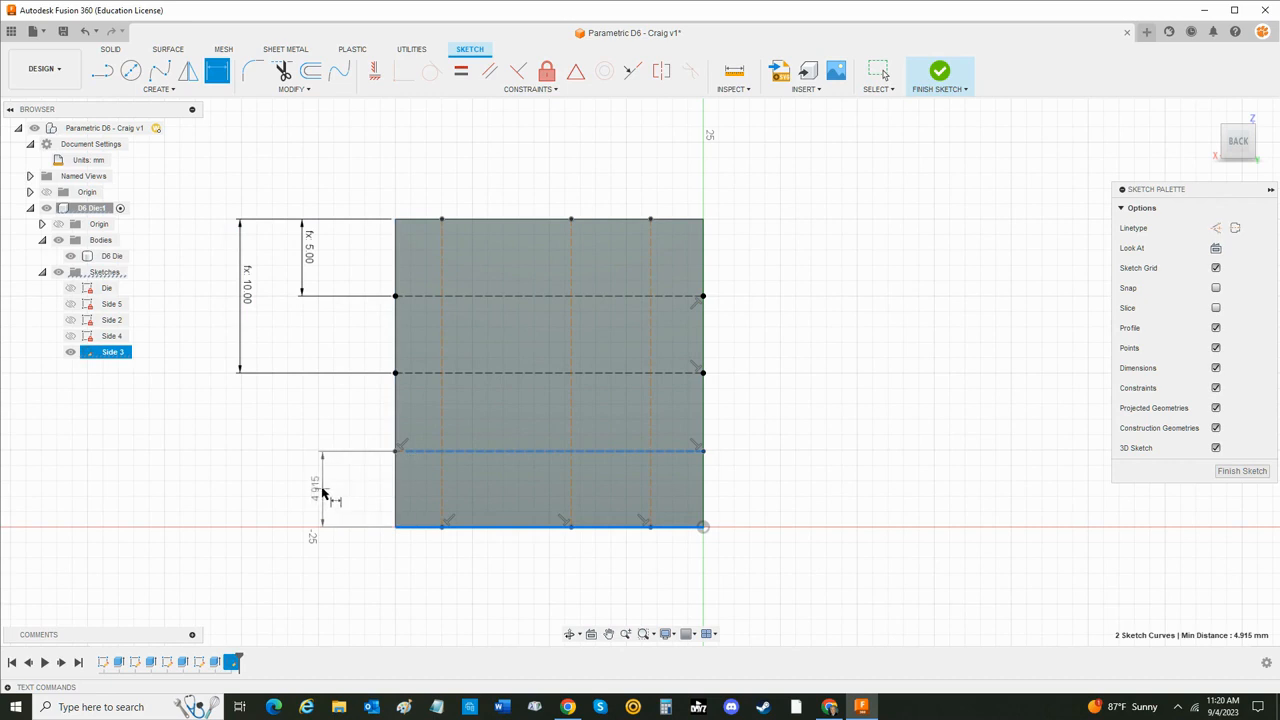
{"action": "left_click", "coordinate": [322, 492]}
{"action": "type", "text": "Die"}
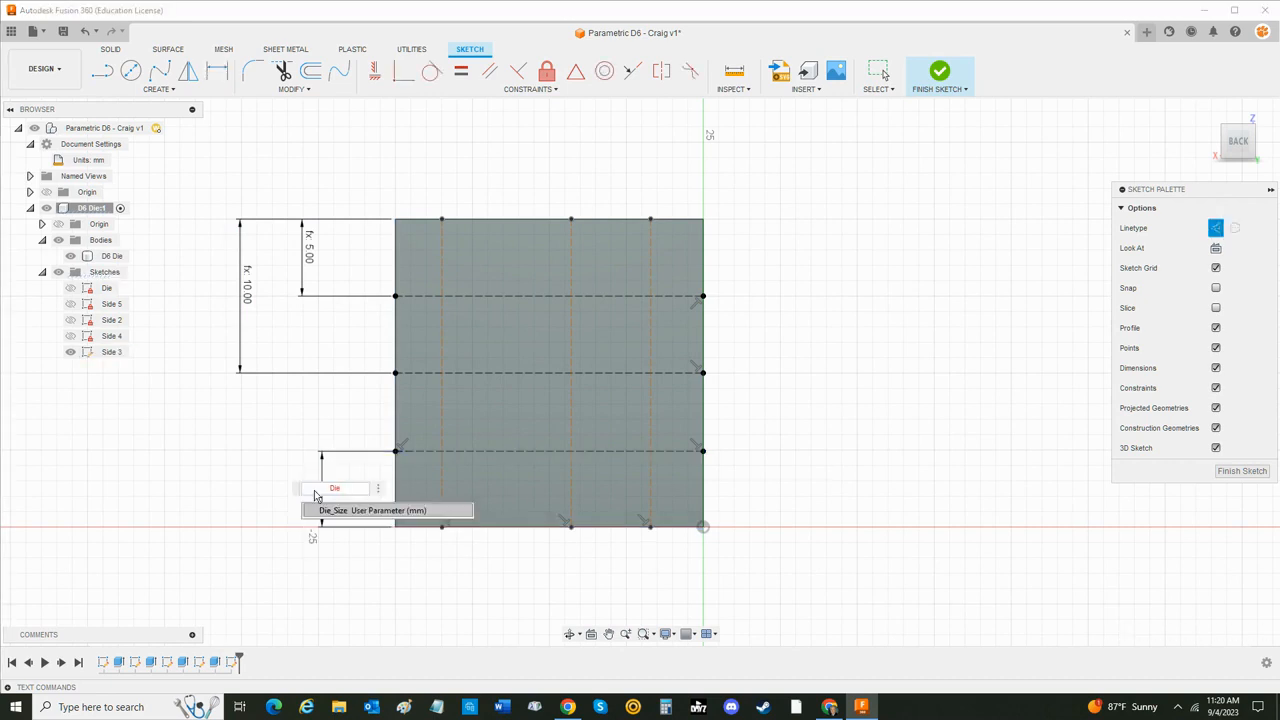
{"action": "type", "text": "_Size"}
{"action": "key", "text": "Return"}
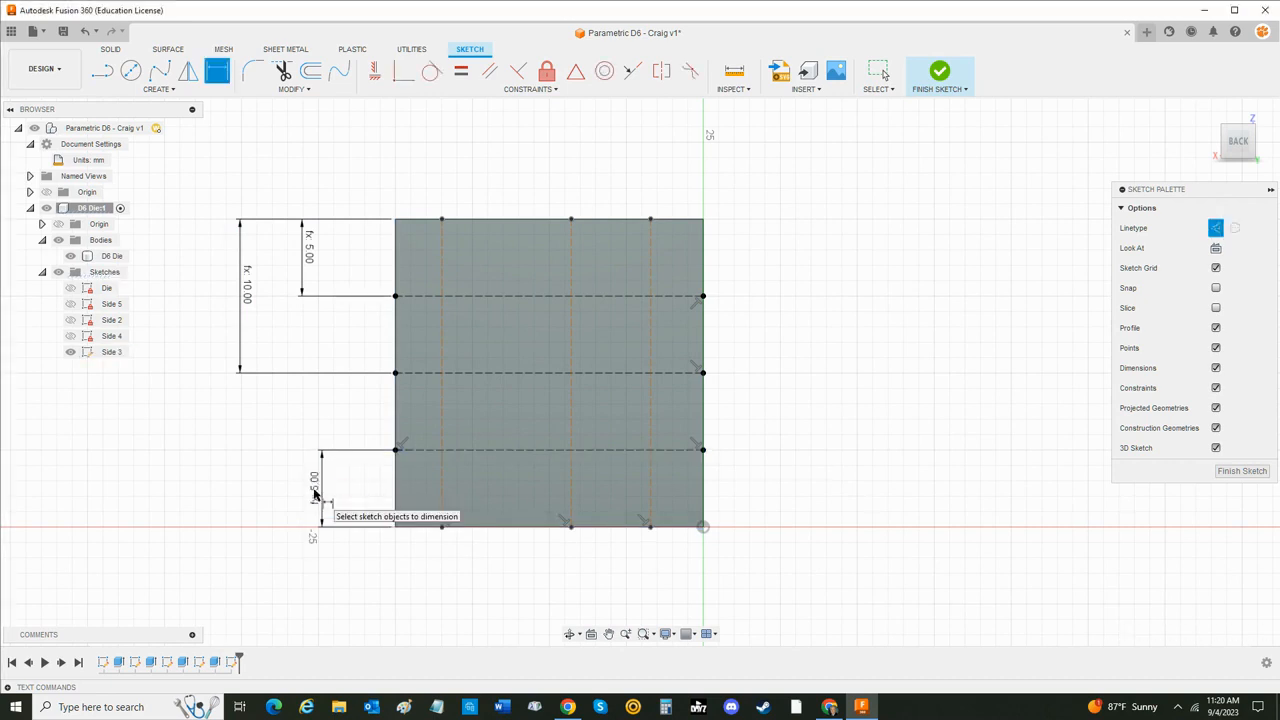
- Dimension the leftmost vertical construction line from the face's left edge as Die_Size/4
{"action": "left_click", "coordinate": [443, 241]}
{"action": "left_click", "coordinate": [397, 243]}
{"action": "left_click", "coordinate": [416, 190]}
{"action": "type", "text": "Di"}
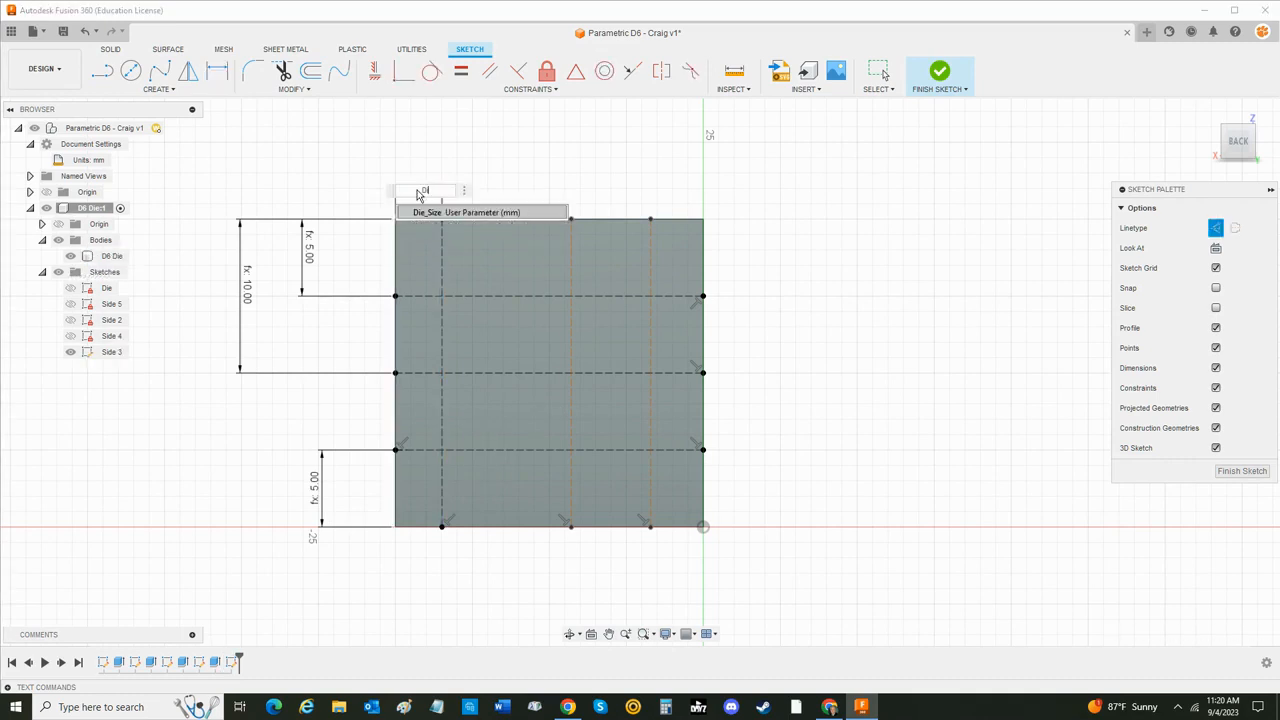
{"action": "type", "text": "e"}
{"action": "key", "text": "Return"}
{"action": "key", "text": "Return"}
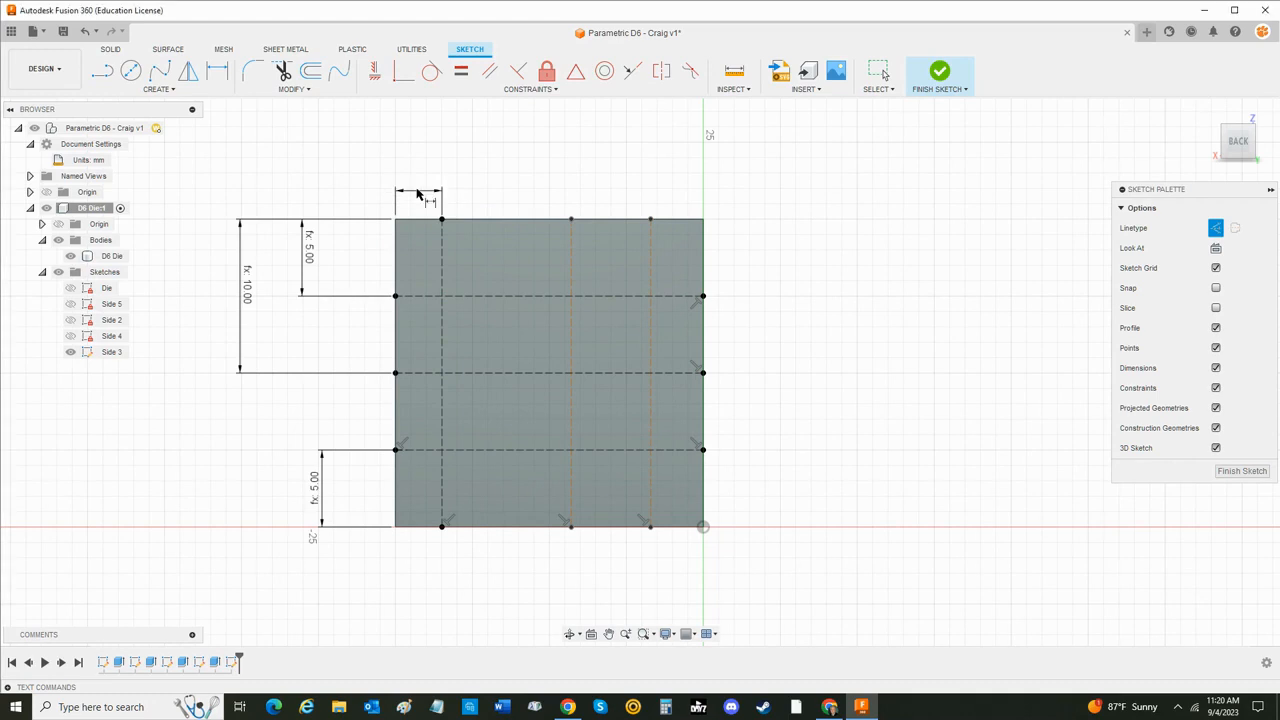
- Dimension the rightmost vertical construction line from the face's right edge as Die_Size/4
{"action": "left_click", "coordinate": [650, 241]}
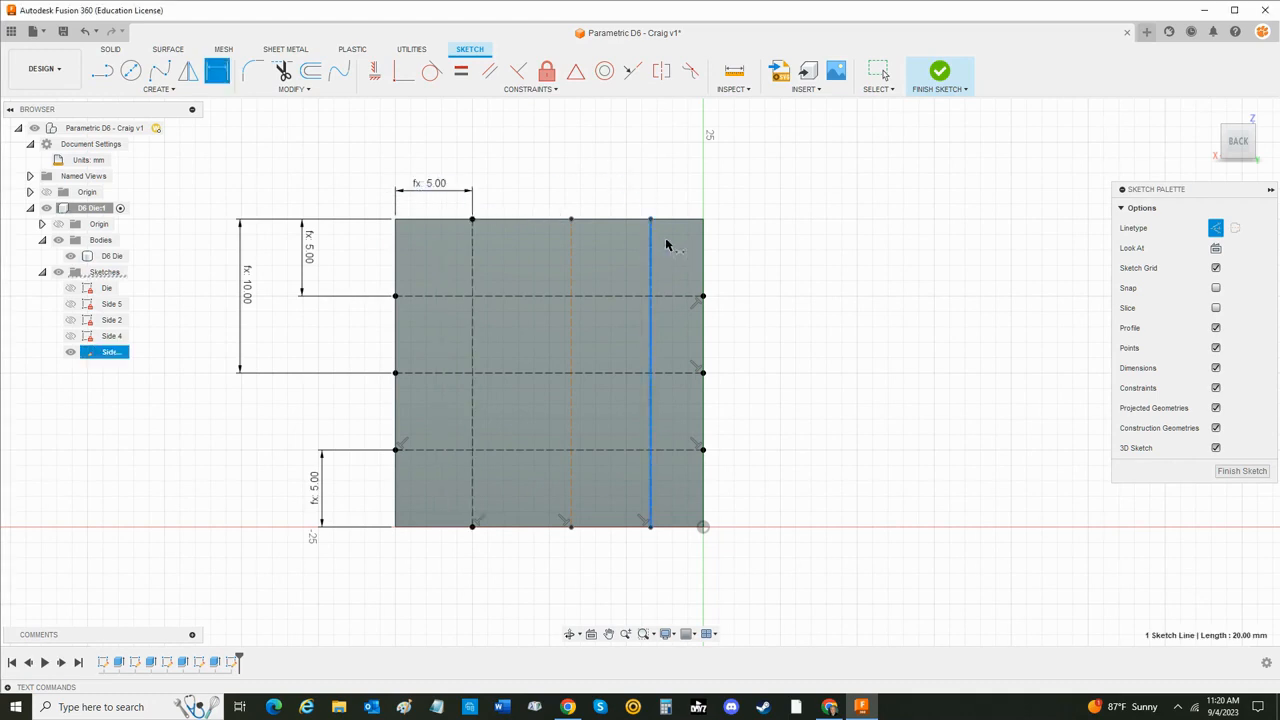
{"action": "left_click", "coordinate": [703, 243]}
{"action": "left_click", "coordinate": [667, 190]}
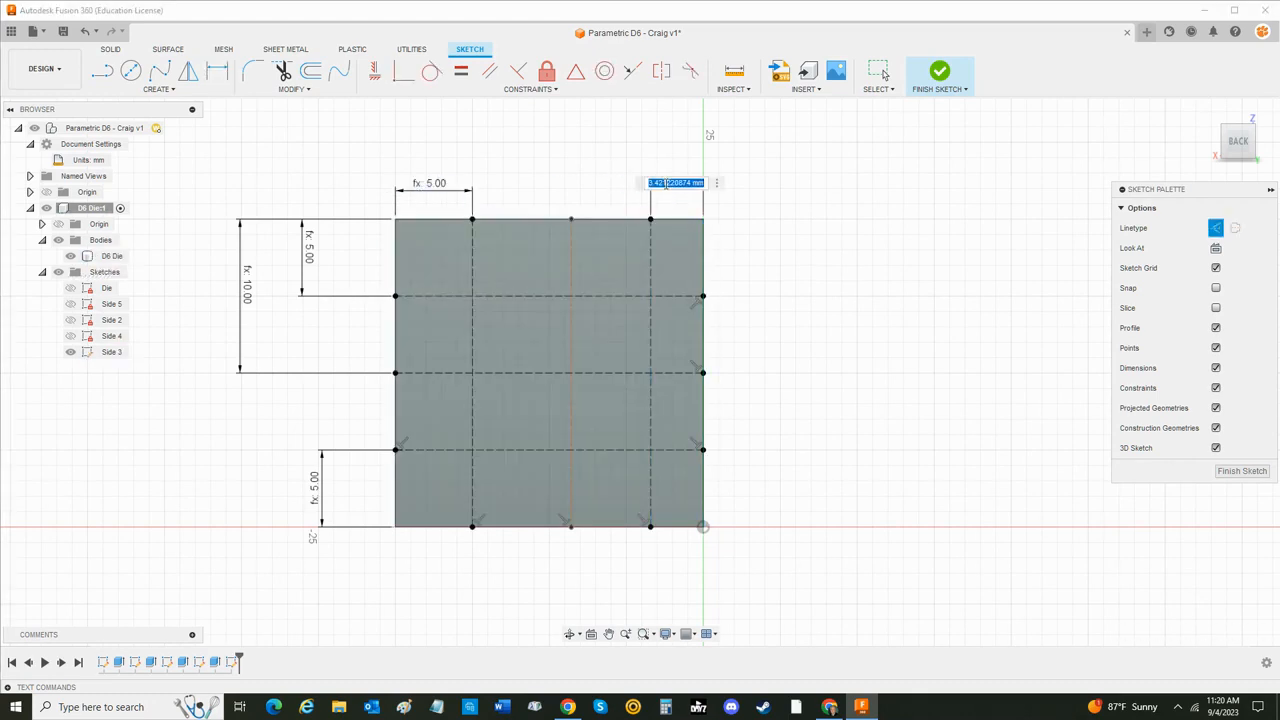
{"action": "type", "text": "Die"}
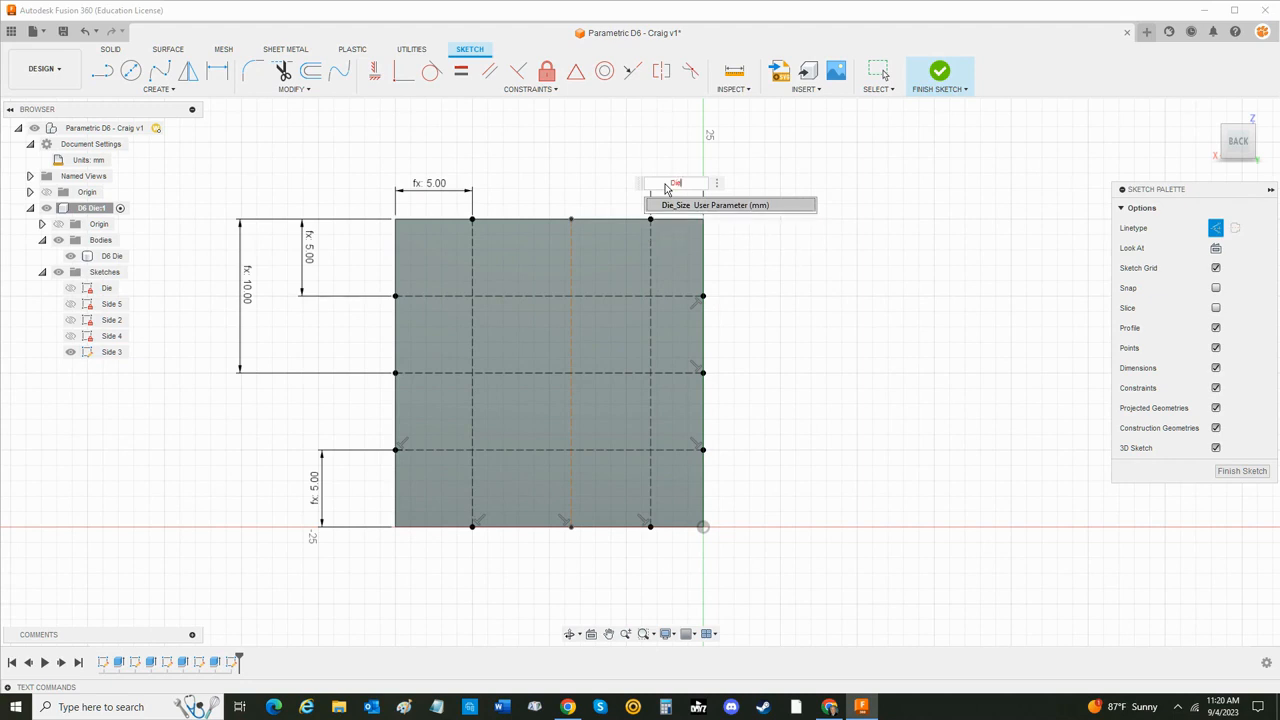
{"action": "key", "text": "Return"}
{"action": "key", "text": "Return"}
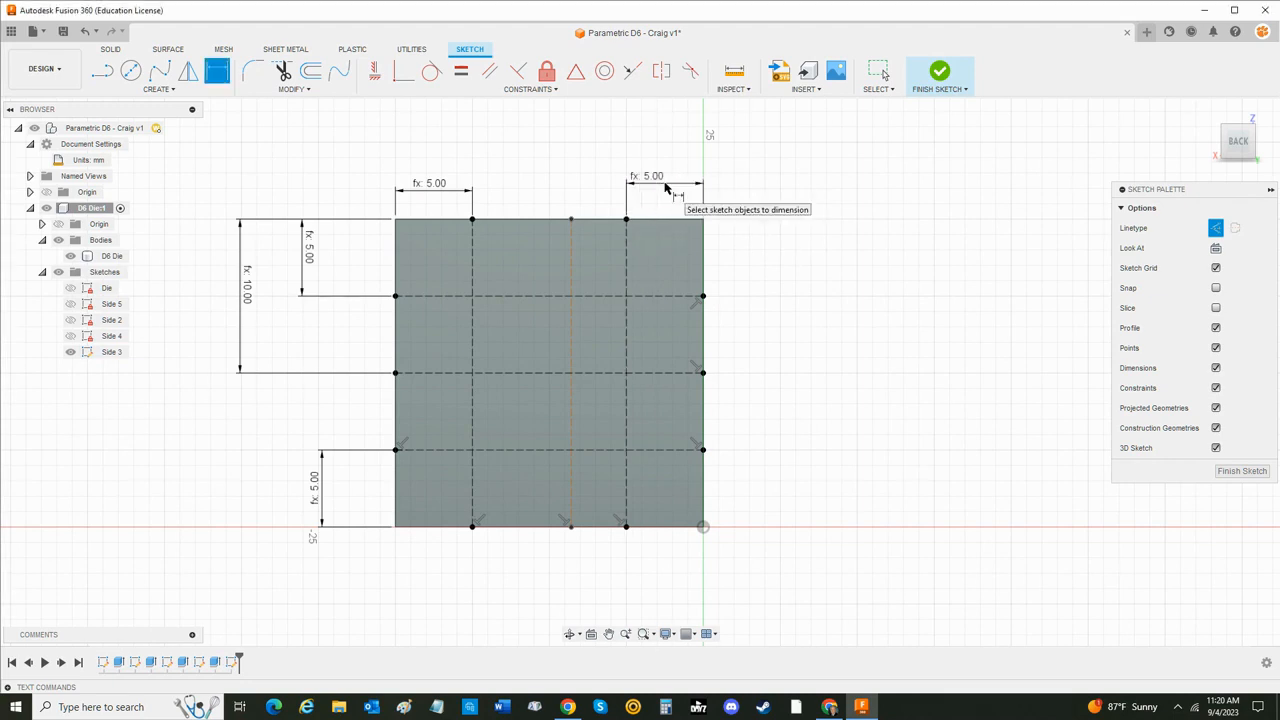
- Dimension the middle vertical construction line from the face's right edge as Die_Size/2
{"action": "left_click", "coordinate": [573, 249]}
{"action": "left_click", "coordinate": [703, 268]}
{"action": "left_click", "coordinate": [580, 148]}
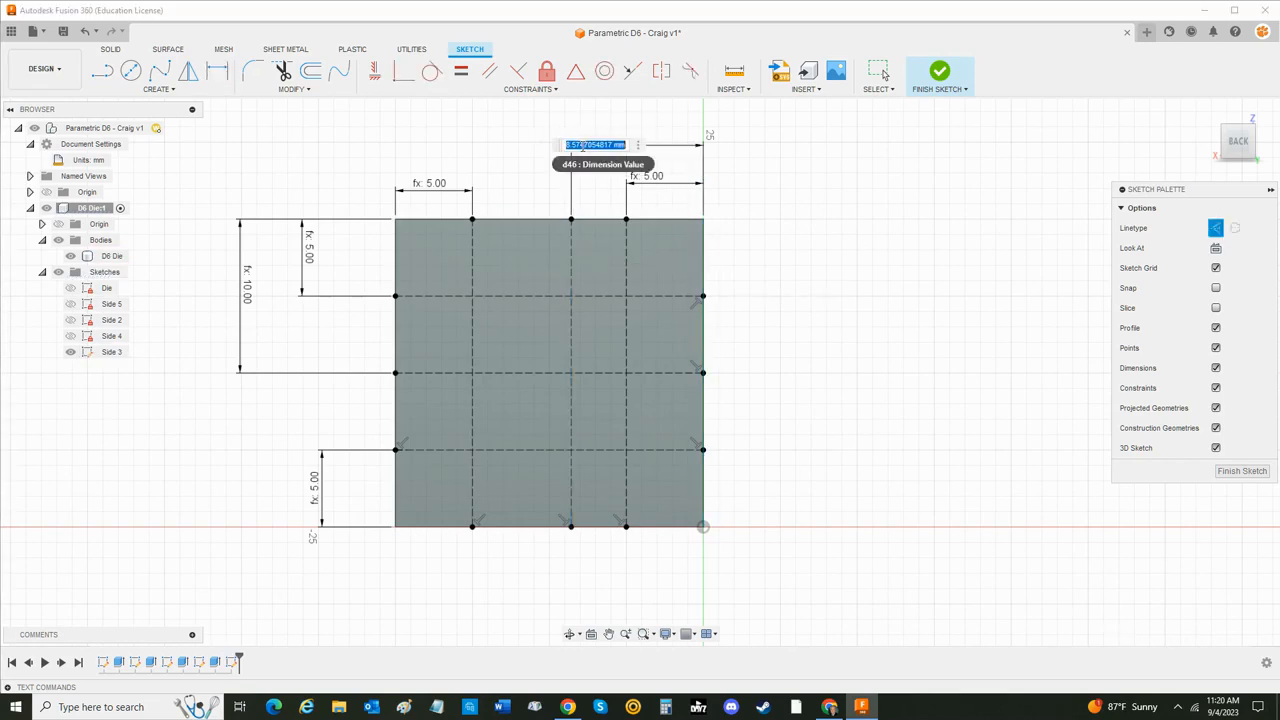
{"action": "type", "text": "Die"}
{"action": "key", "text": "Return"}
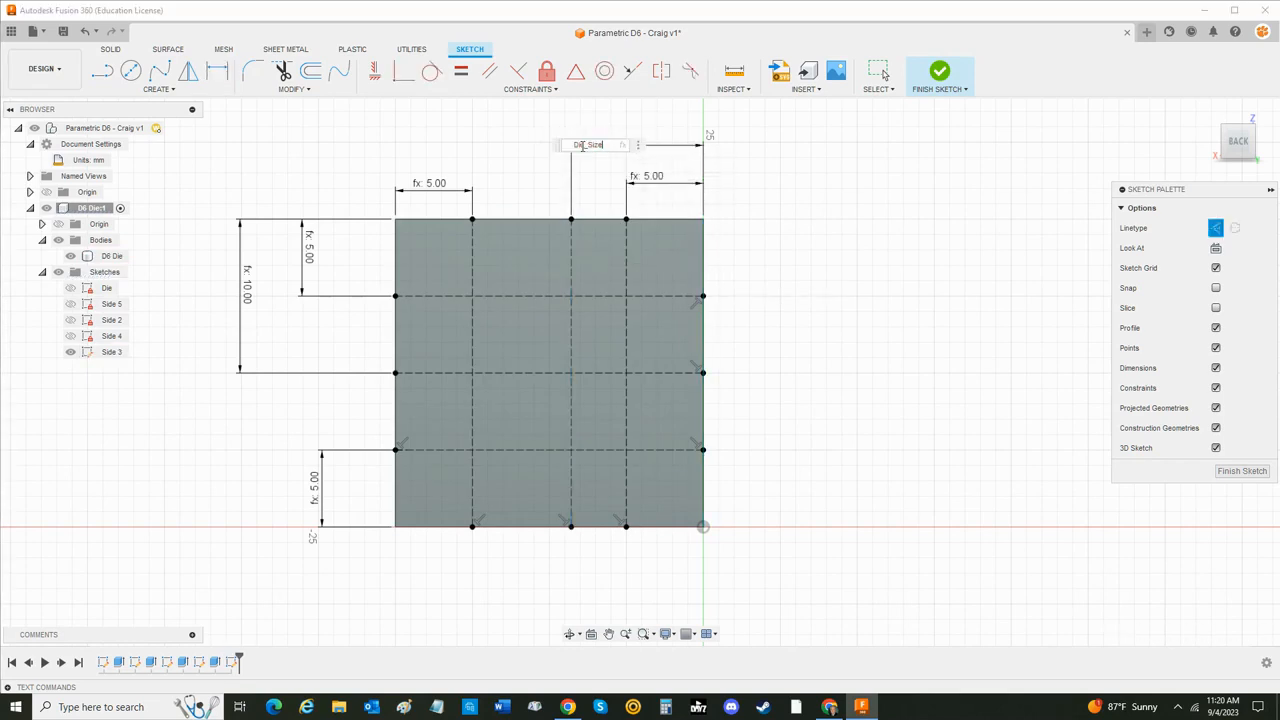
{"action": "key", "text": "Return"}
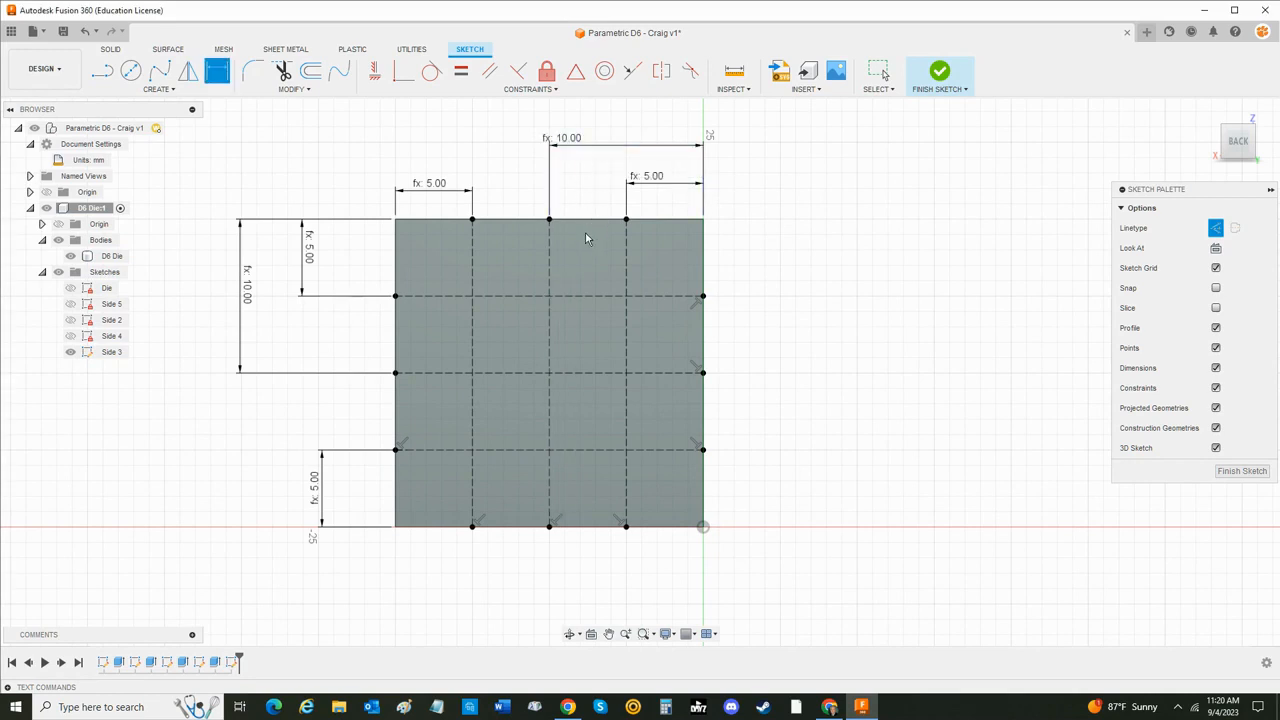
{"action": "key", "text": "Escape"}
- Move the dimensions of the leftmost vertical and lowest horizontal construction lines slightly farther from the face
{"action": "left_click_drag", "start_coordinate": [434, 193], "coordinate": [434, 183]}
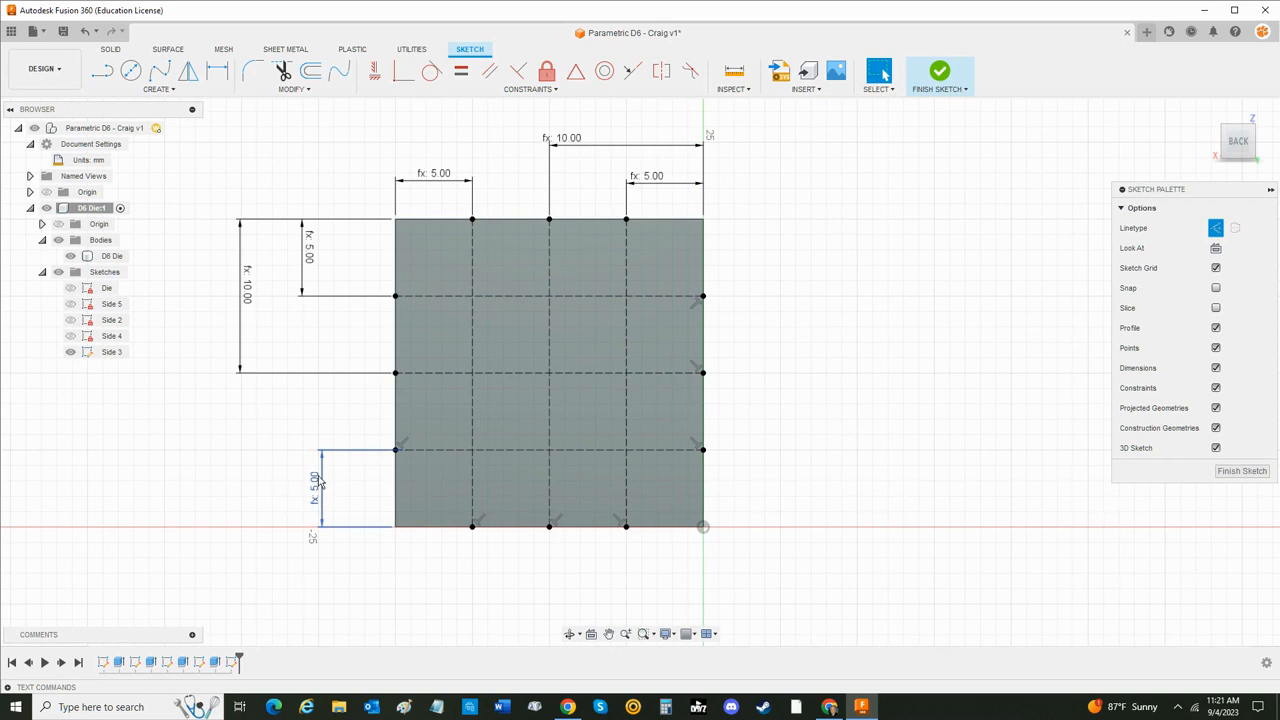
{"action": "left_click_drag", "start_coordinate": [320, 484], "coordinate": [309, 484]}
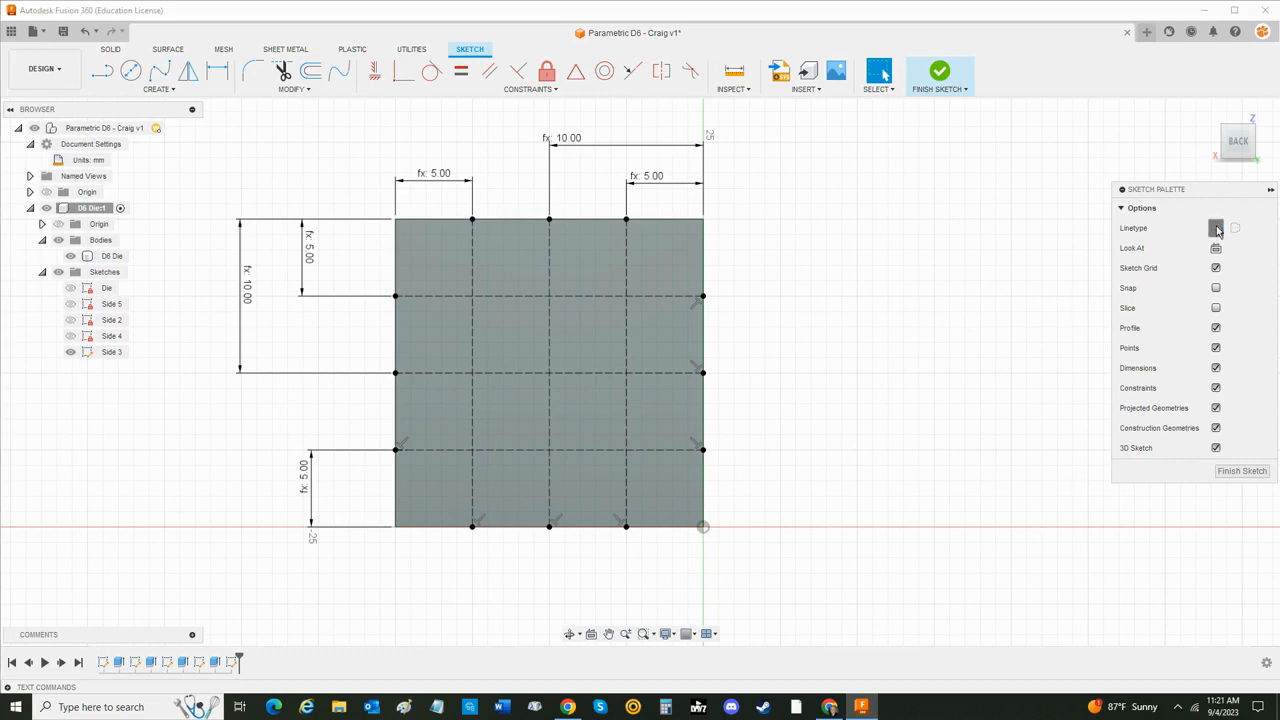
- Draw three normal-linetype circles, each about 5 mm in diameter, on the construction-line intersections running diagonally from upper left to lower right
{"action": "left_click", "coordinate": [131, 70]}
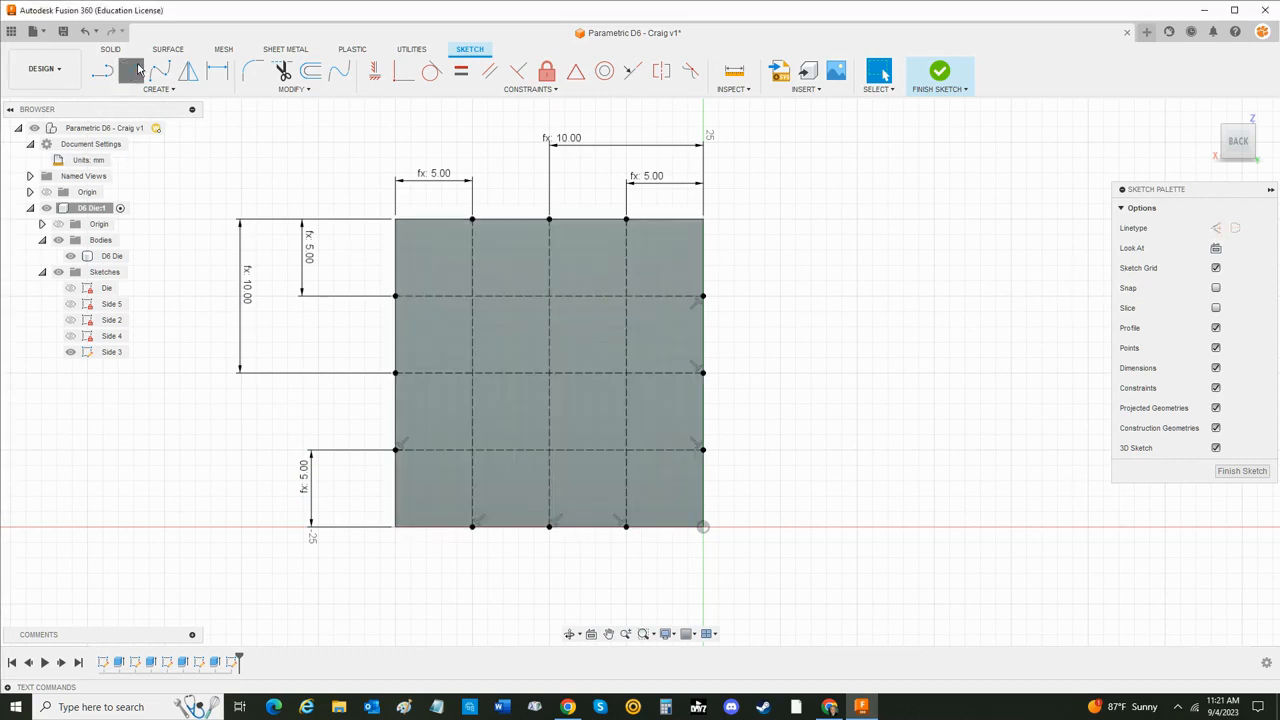
{"action": "left_click", "coordinate": [472, 296]}
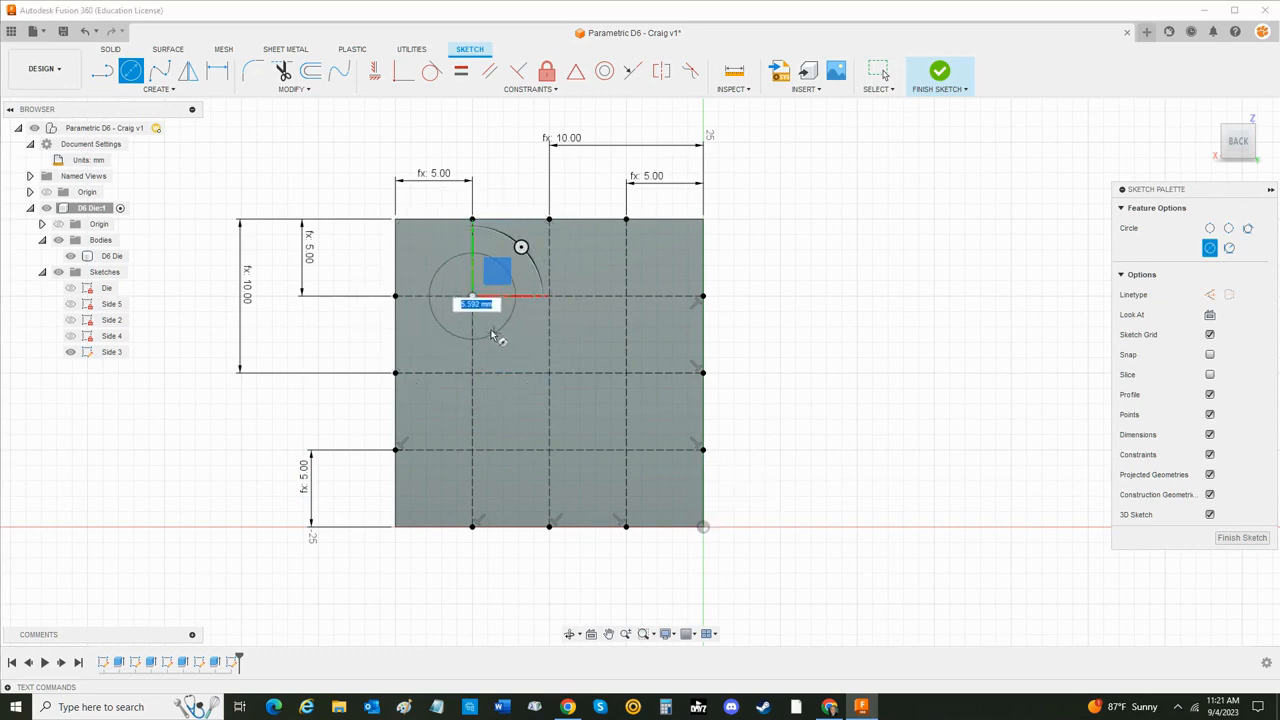
{"action": "left_click", "coordinate": [498, 322]}
{"action": "left_click", "coordinate": [549, 372]}
{"action": "left_click", "coordinate": [575, 398]}
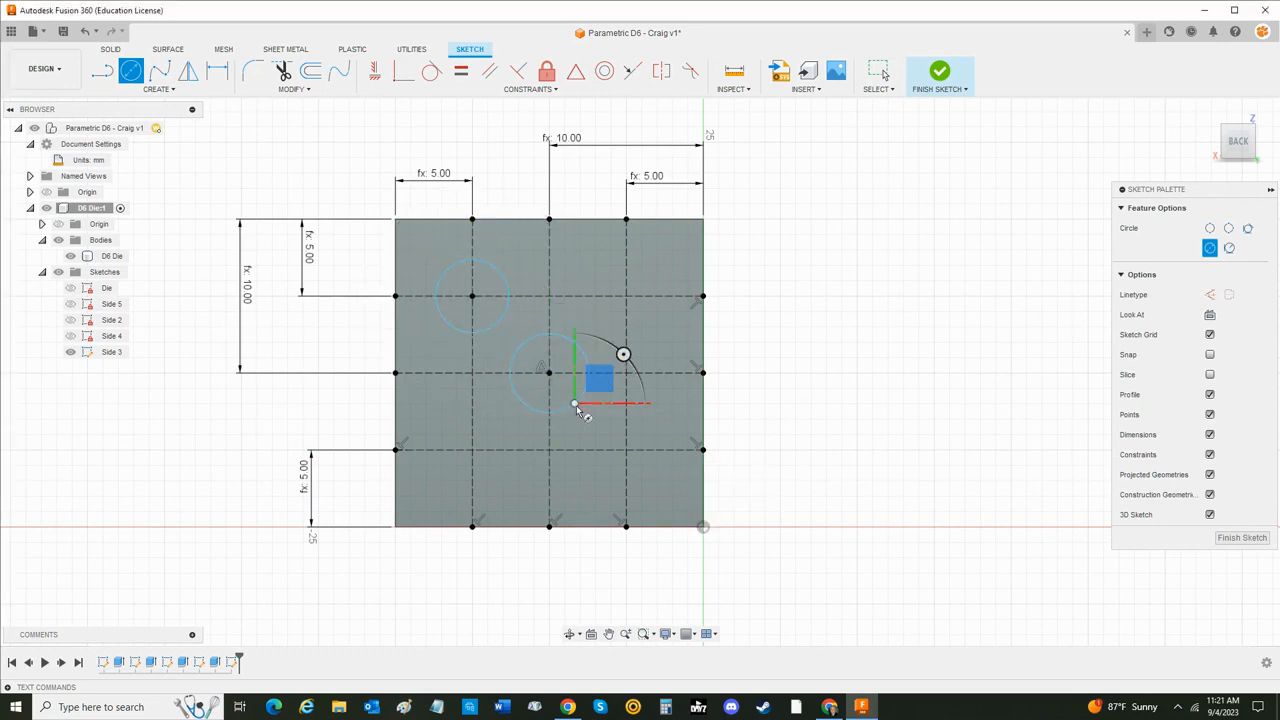
{"action": "left_click", "coordinate": [626, 449]}
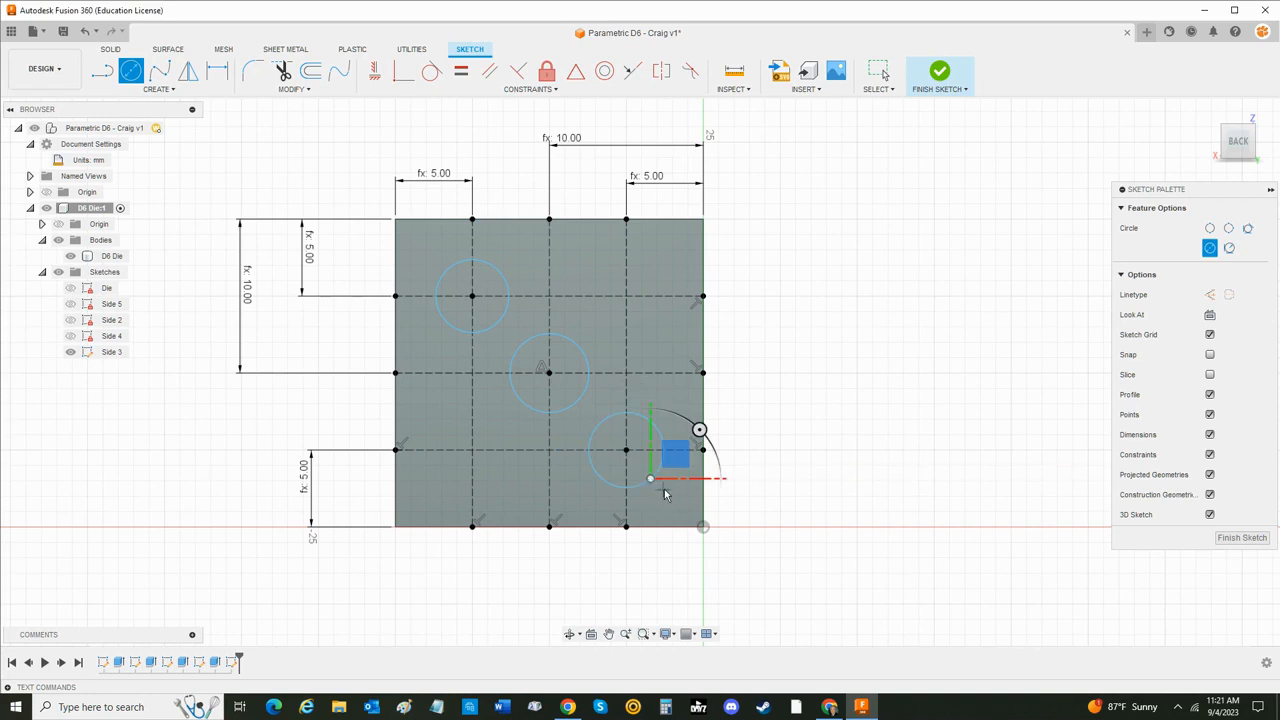
{"action": "left_click", "coordinate": [652, 475]}
{"action": "key", "text": "Escape"}
- Dimension the upper-left circle's diameter with the Pip_Size parameter
{"action": "left_click", "coordinate": [217, 70]}
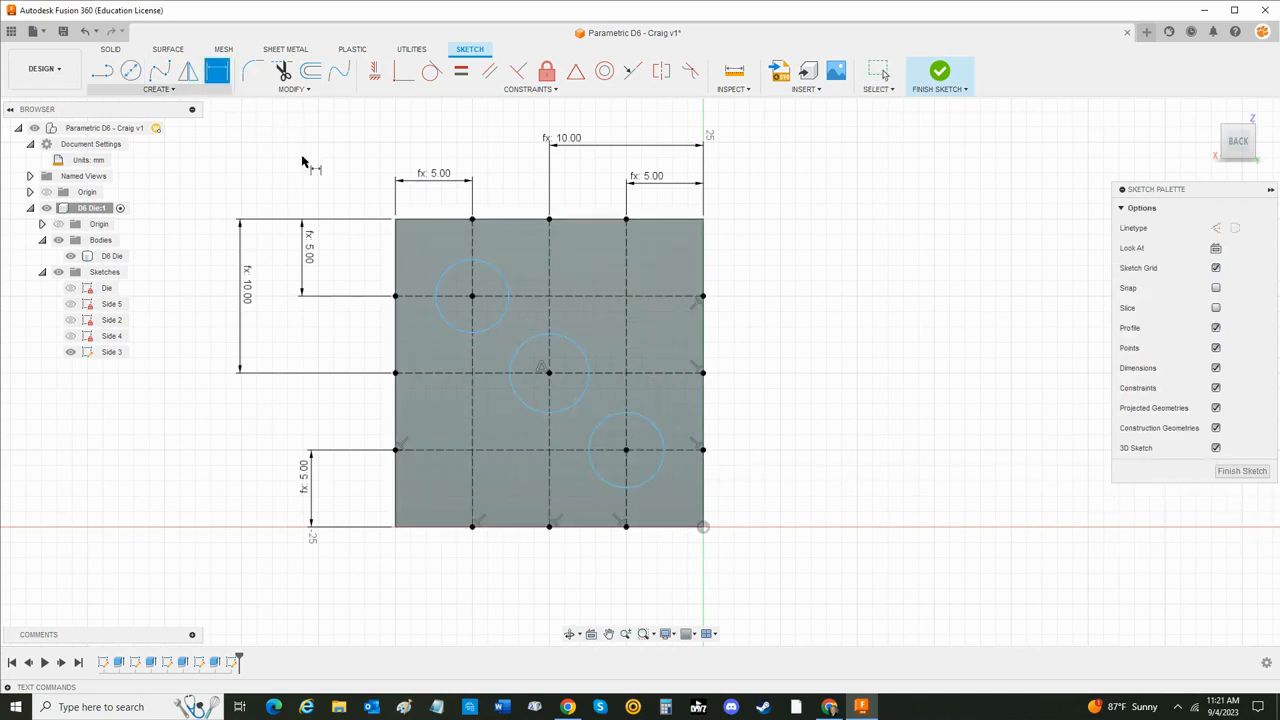
{"action": "left_click", "coordinate": [487, 270]}
{"action": "key", "text": "d"}
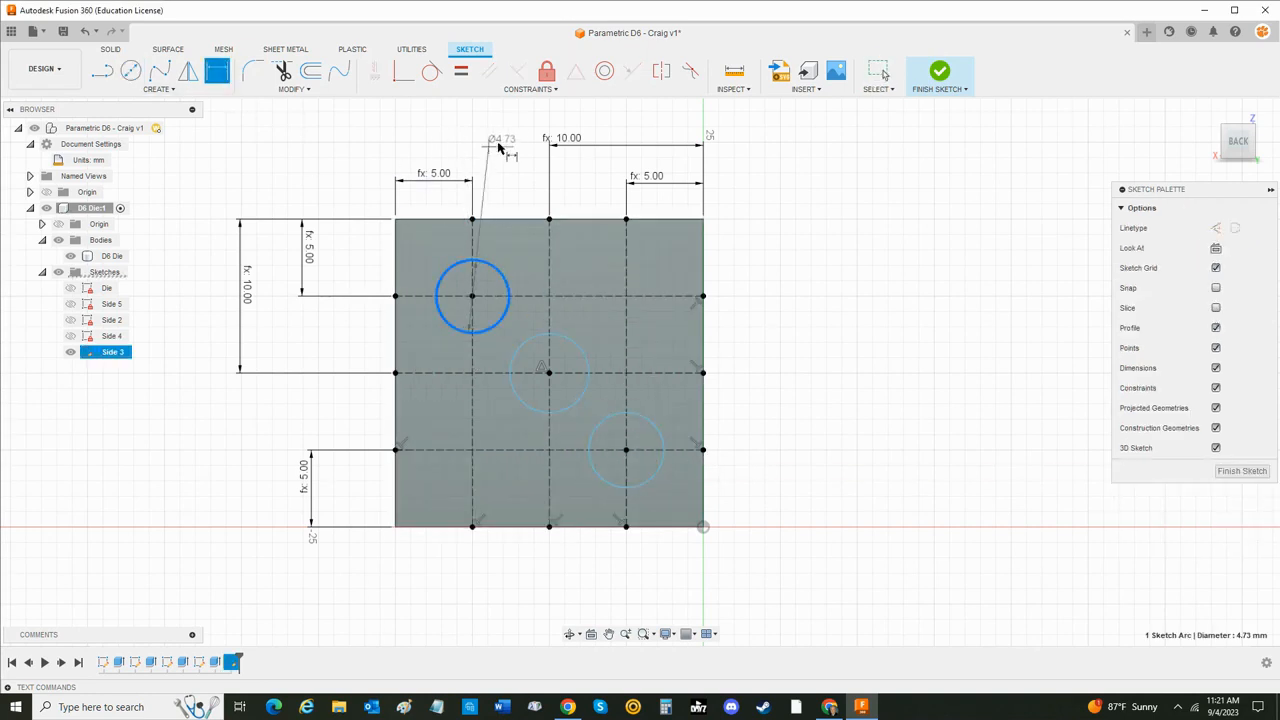
{"action": "left_click", "coordinate": [497, 127]}
{"action": "type", "text": "pi"}
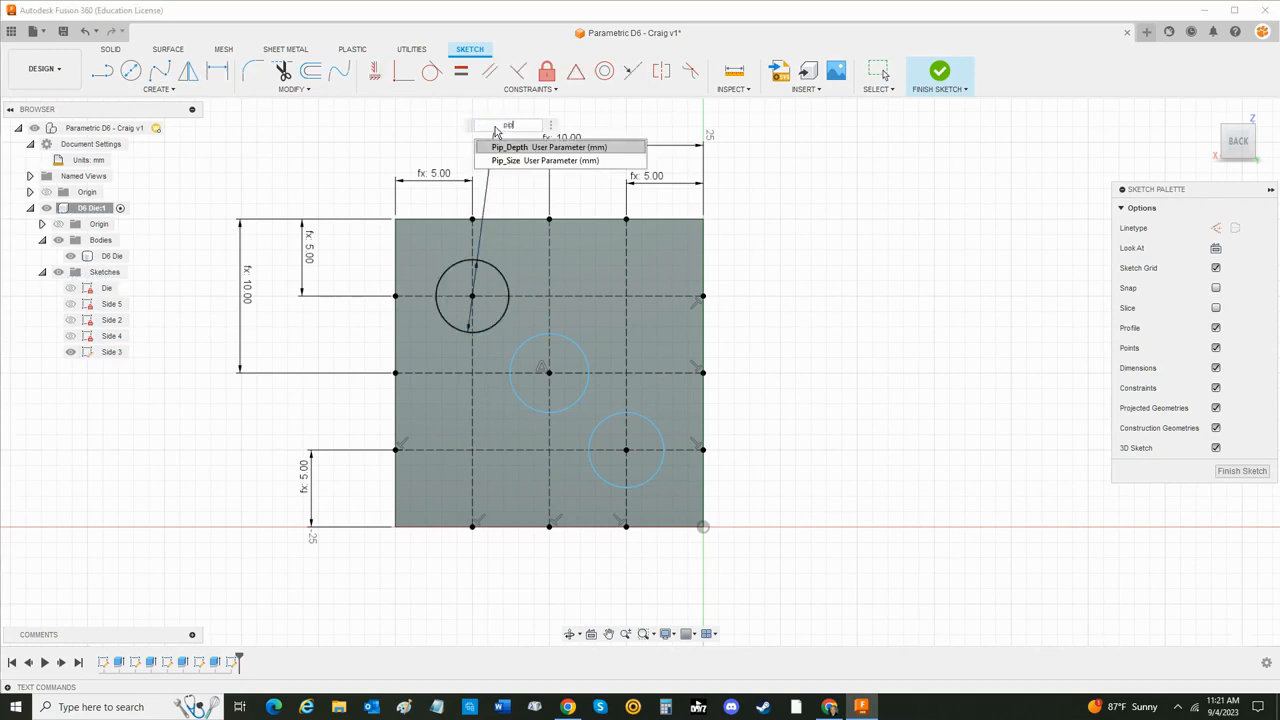
{"action": "type", "text": "p"}
{"action": "key", "text": "Down"}
{"action": "key", "text": "Return"}
{"action": "key", "text": "Return"}
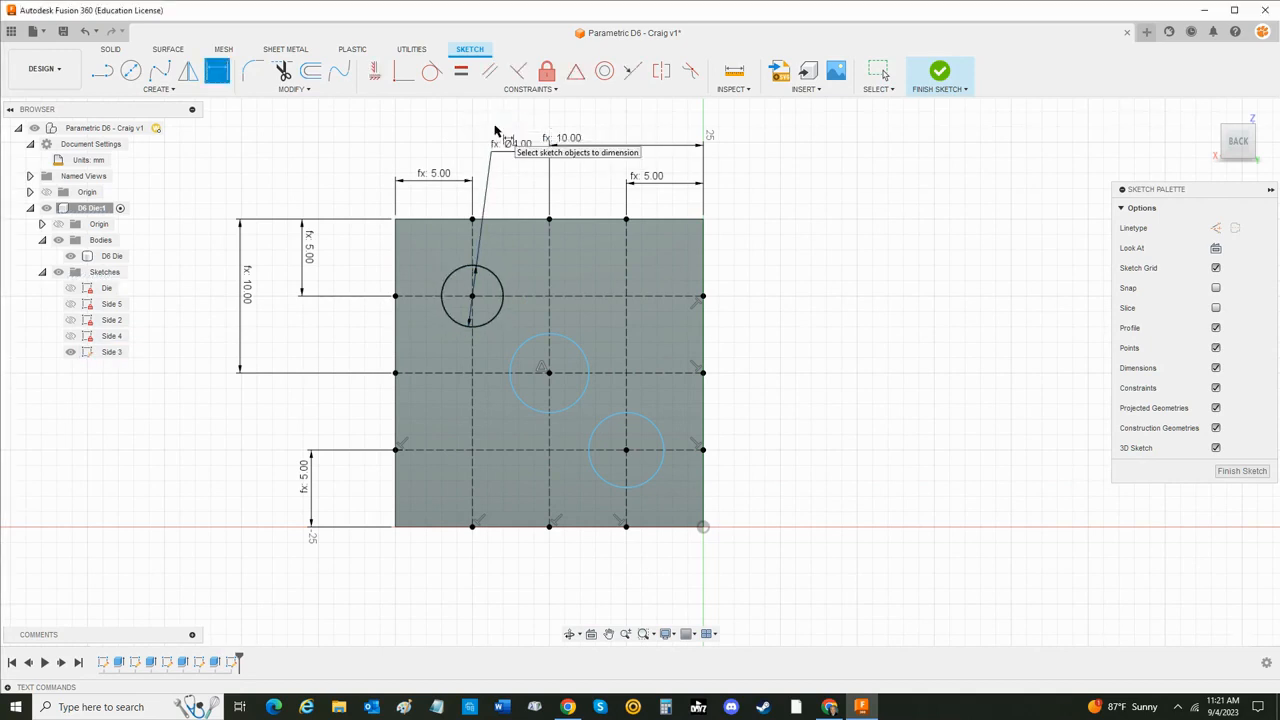
- Dimension the center circle's diameter with the Pip_Size parameter
{"action": "left_click", "coordinate": [587, 355]}
{"action": "left_click", "coordinate": [745, 334]}
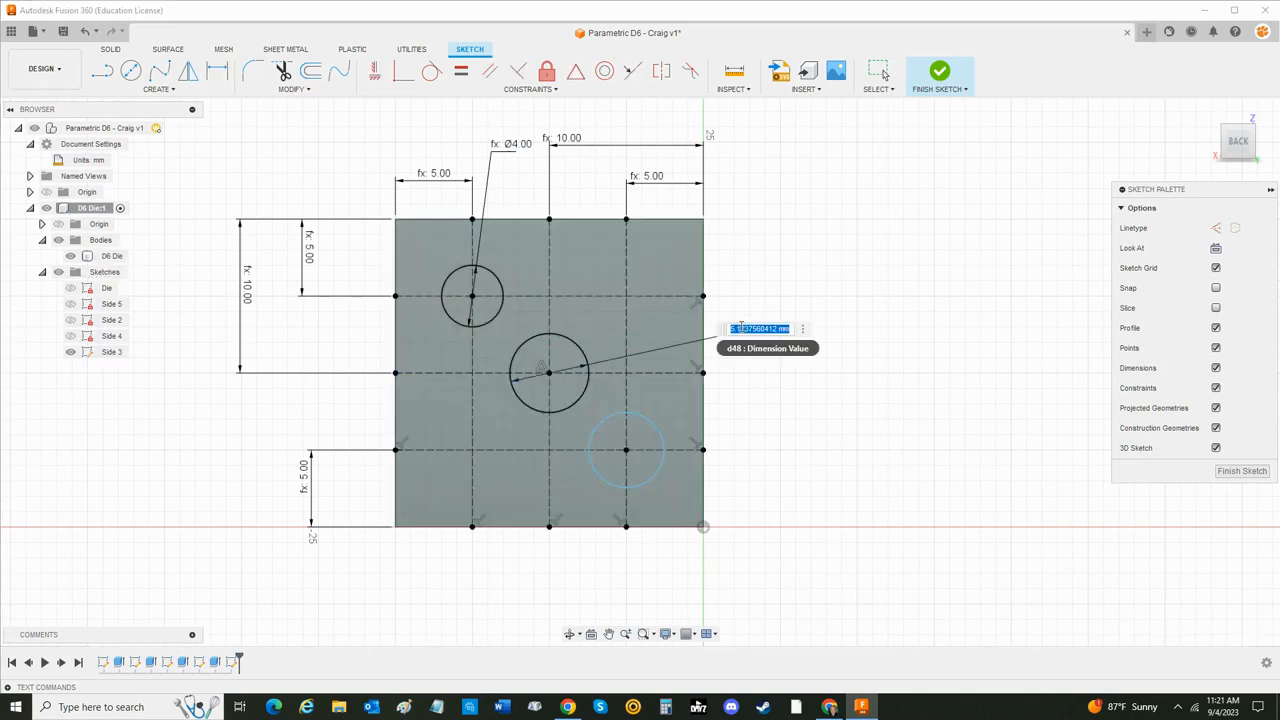
{"action": "type", "text": "pi"}
{"action": "key", "text": "Down"}
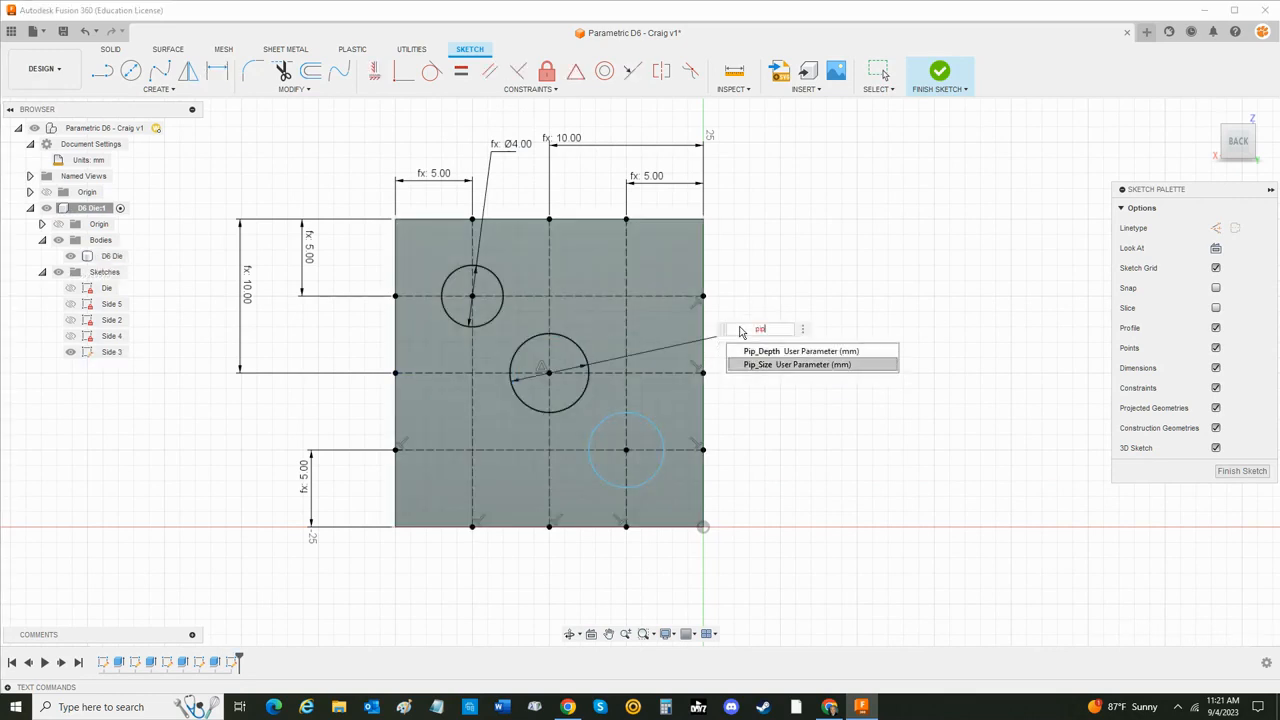
{"action": "key", "text": "Return"}
{"action": "key", "text": "Return"}
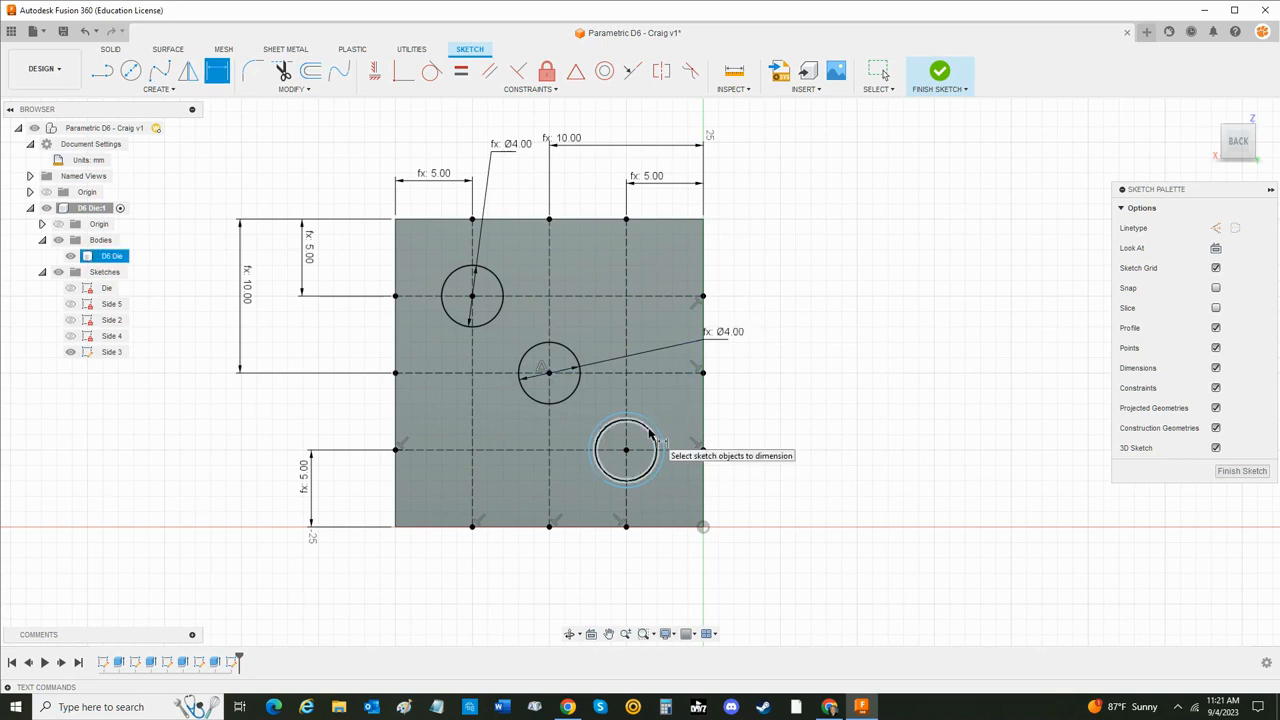
- Dimension the lower-right circle's diameter with the Pip_Size parameter
{"action": "left_click", "coordinate": [663, 441]}
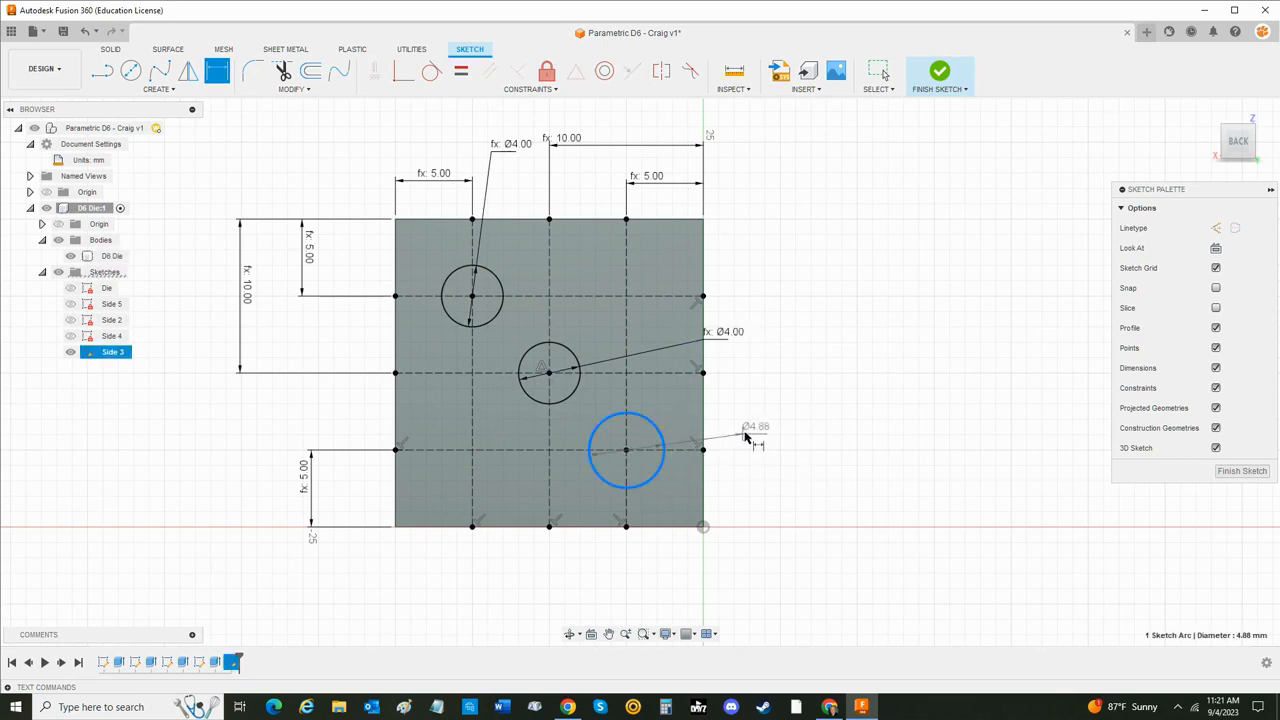
{"action": "left_click", "coordinate": [742, 428]}
{"action": "type", "text": "pip"}
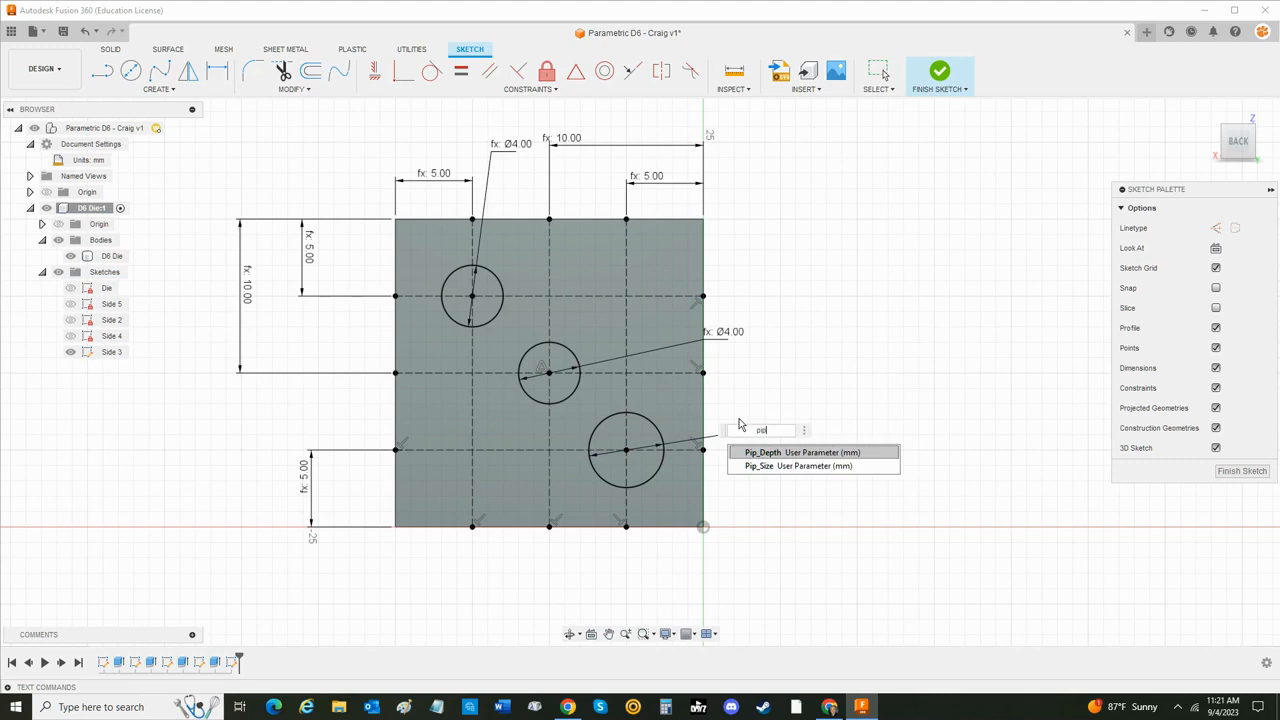
{"action": "key", "text": "Down"}
{"action": "key", "text": "Return"}
{"action": "key", "text": "Return"}
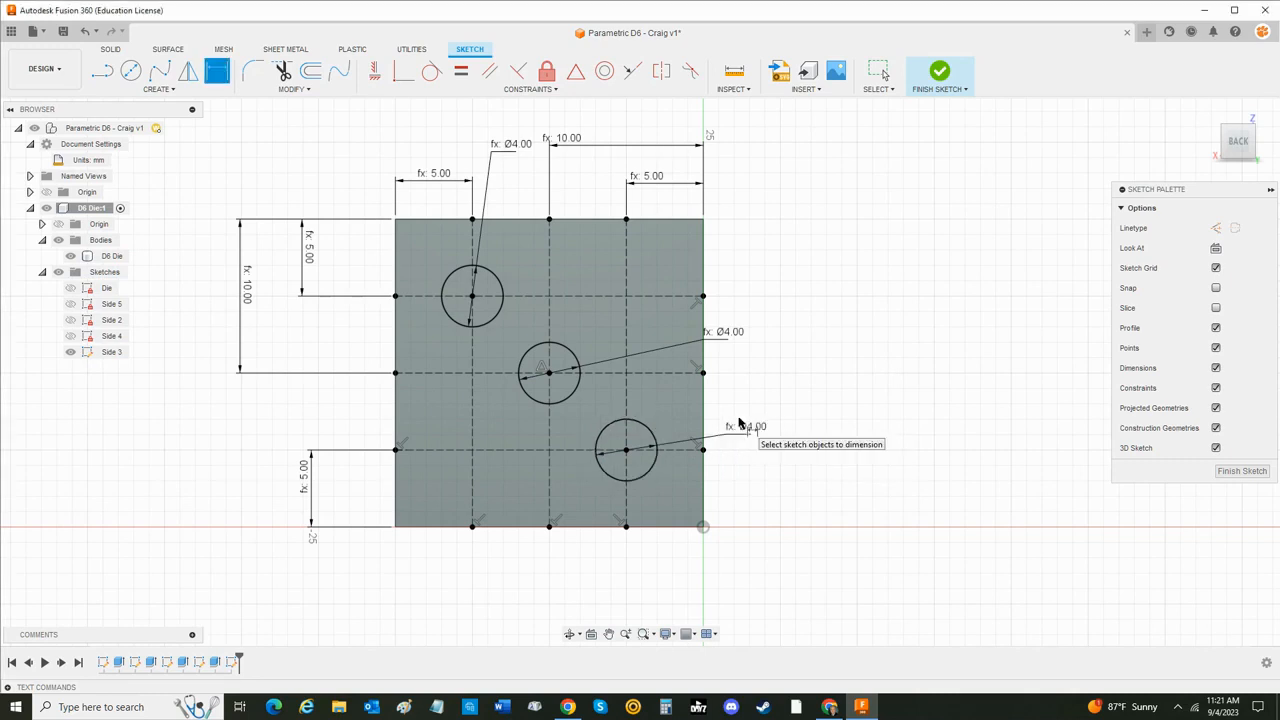
{"action": "key", "text": "Escape"}
- Reposition the upper-left and center circles' diameter dimensions outside the face's right edge, and finish the Side 3 sketch
{"action": "left_click_drag", "start_coordinate": [733, 341], "coordinate": [763, 337]}
{"action": "mouse_move", "coordinate": [510, 155]}
{"action": "left_mouse_down"}
{"action": "mouse_move", "coordinate": [548, 161]}
{"action": "mouse_move", "coordinate": [663, 273]}
{"action": "mouse_move", "coordinate": [760, 273]}
{"action": "left_mouse_up"}
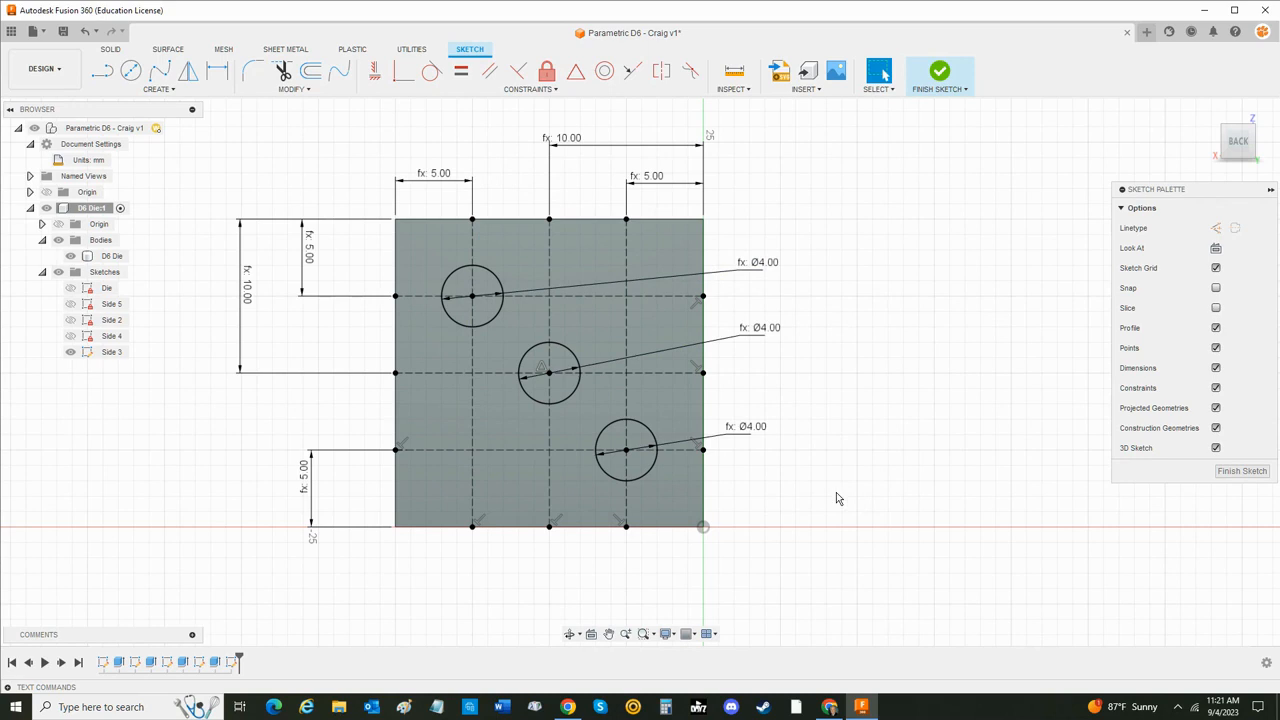
{"action": "left_click", "coordinate": [939, 75]}
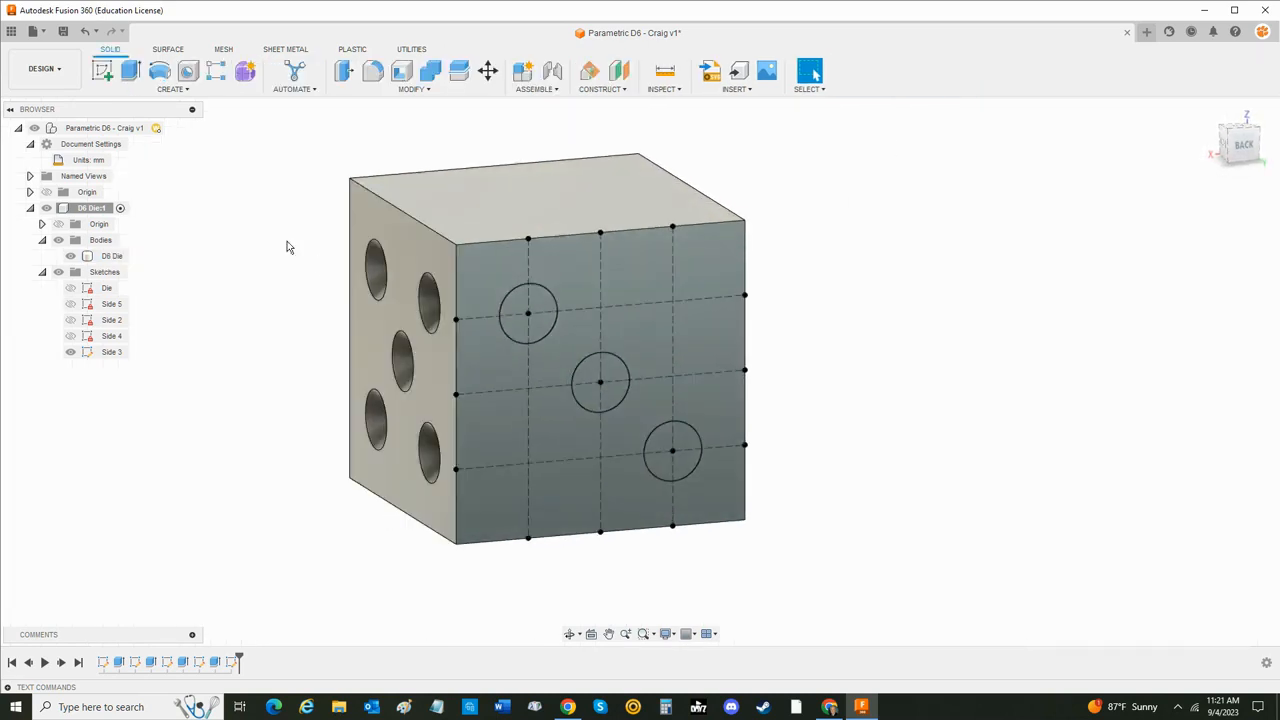
- Extrude the three Side 3 circles as a cut into the die, with distance Pip_Depth and the taper-angle user parameter
{"action": "left_click", "coordinate": [130, 70]}
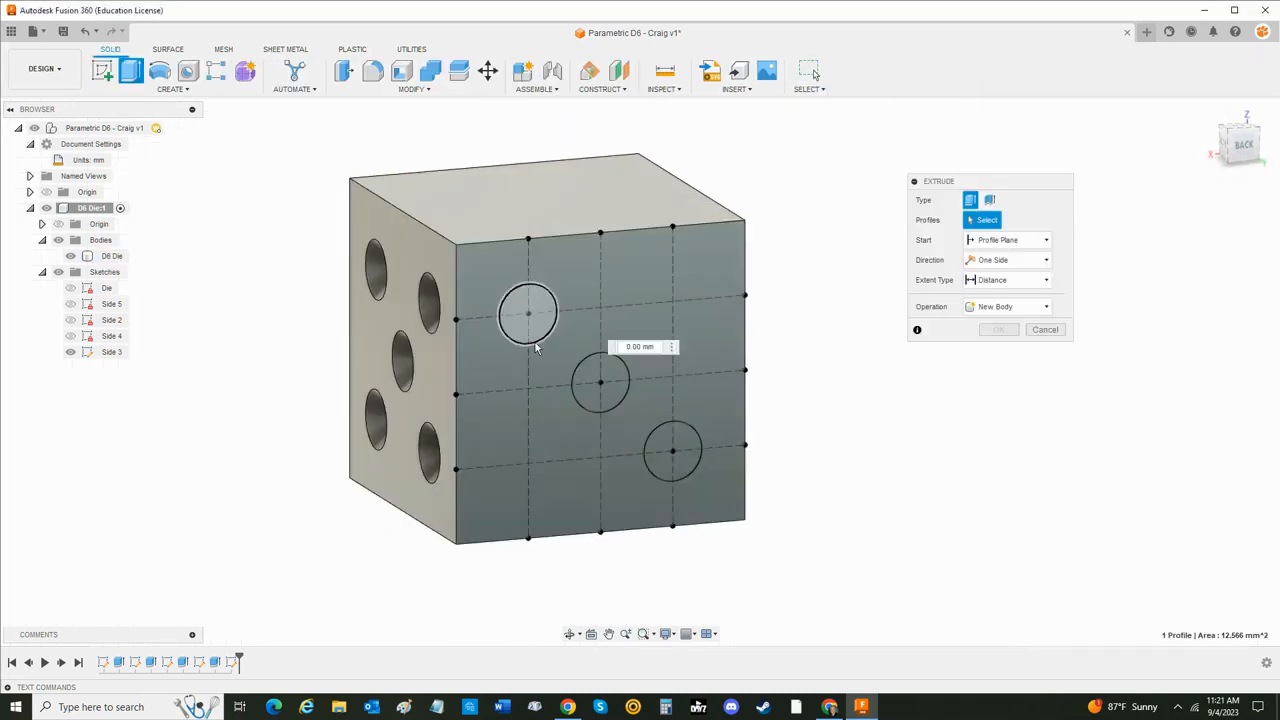
{"action": "left_click", "coordinate": [528, 315]}
{"action": "left_click", "coordinate": [666, 447]}
{"action": "left_click", "coordinate": [598, 381]}
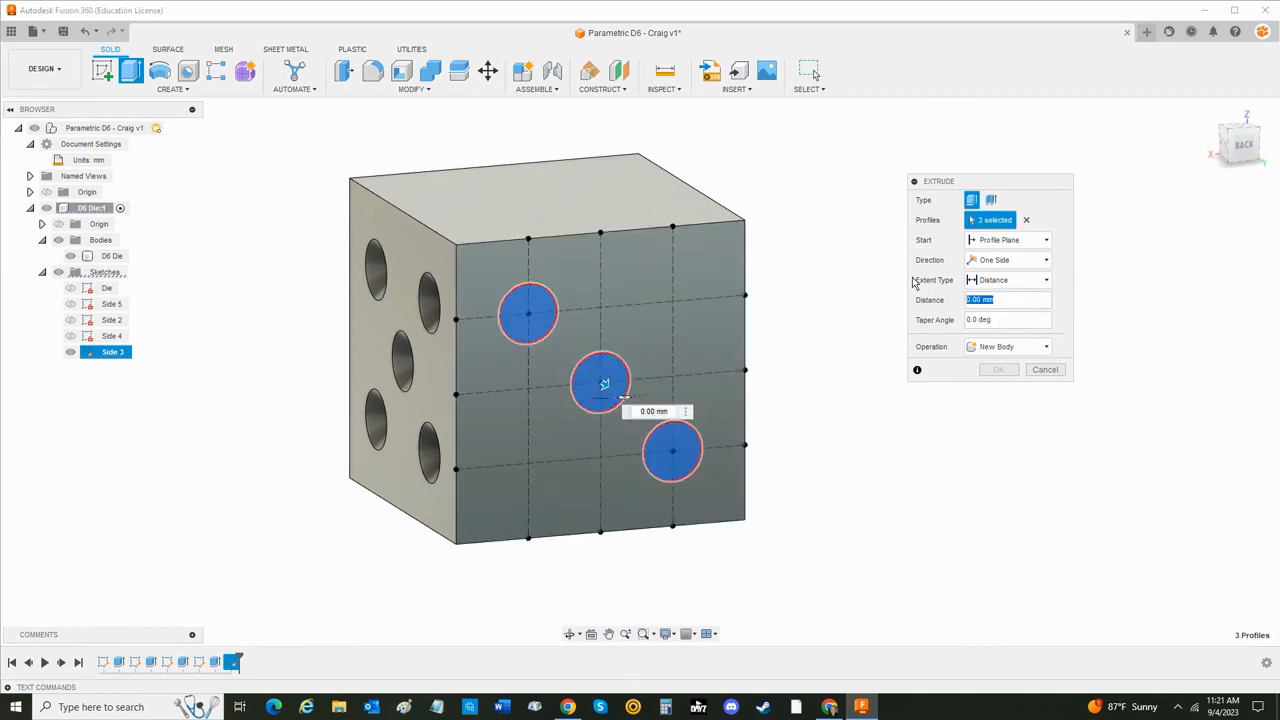
{"action": "type", "text": "pip"}
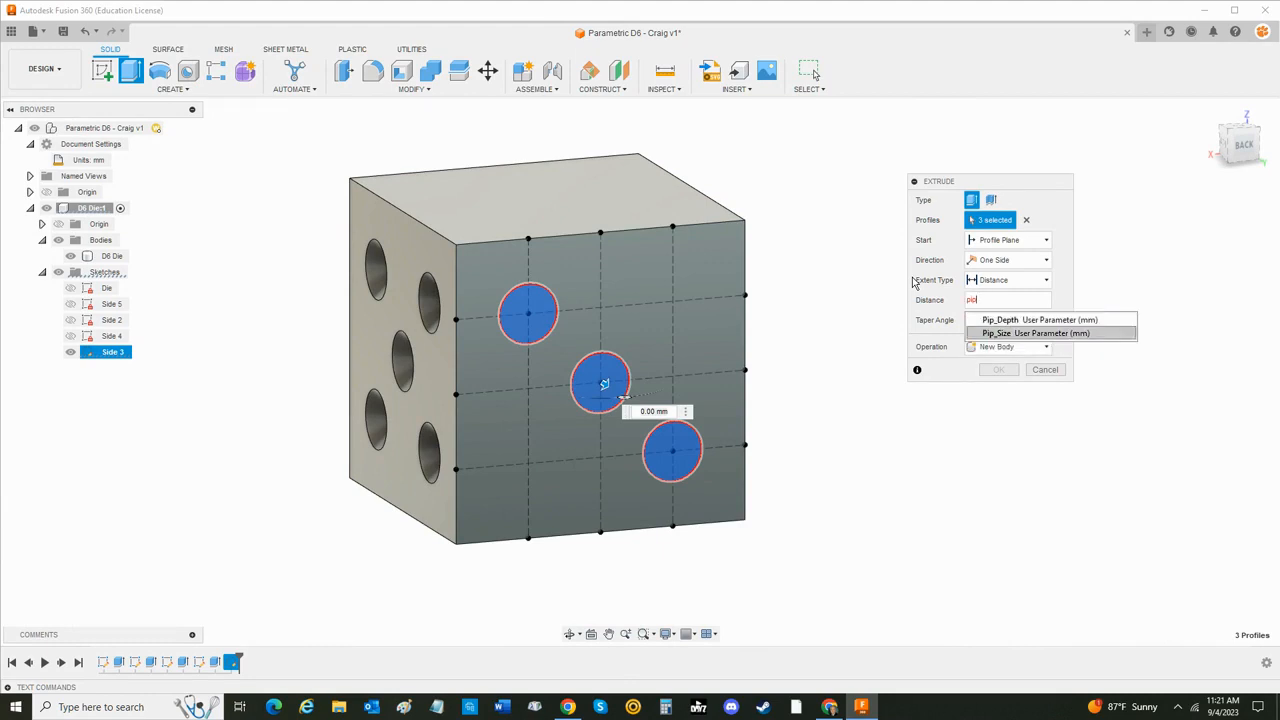
{"action": "key", "text": "Up"}
{"action": "key", "text": "Return"}
{"action": "key", "text": "Tab"}
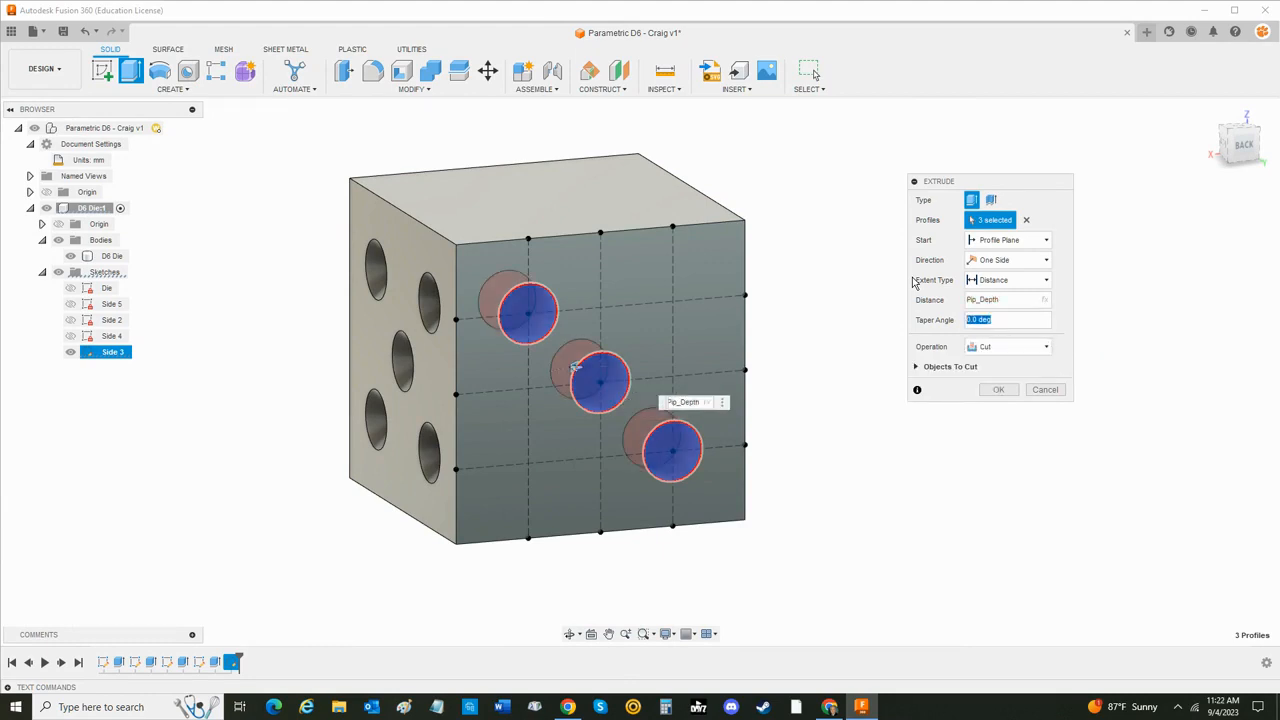
{"action": "type", "text": "ta"}
{"action": "key", "text": "Return"}
{"action": "key", "text": "Return"}
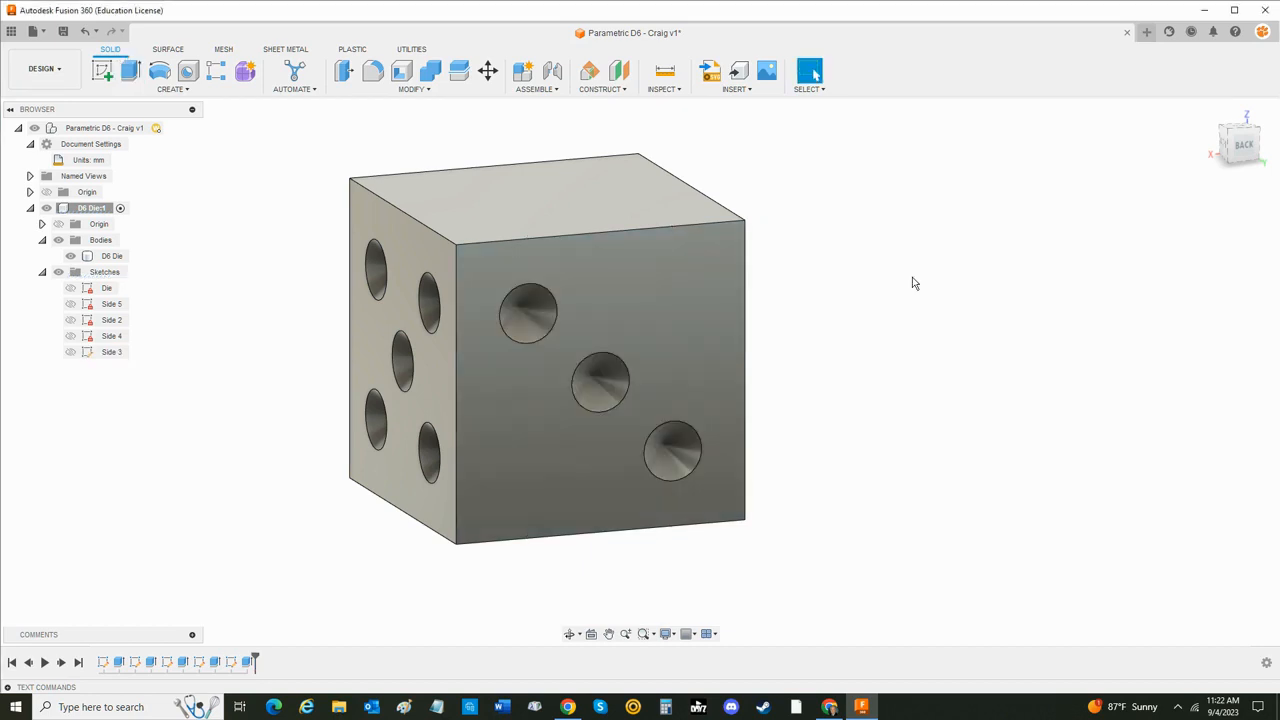
- Start a new sketch on the die's blank bottom face
{"action": "key", "text": "F4"}
{"action": "left_click_drag", "start_coordinate": [914, 363], "coordinate": [883, 304]}
{"action": "key", "text": "Escape"}
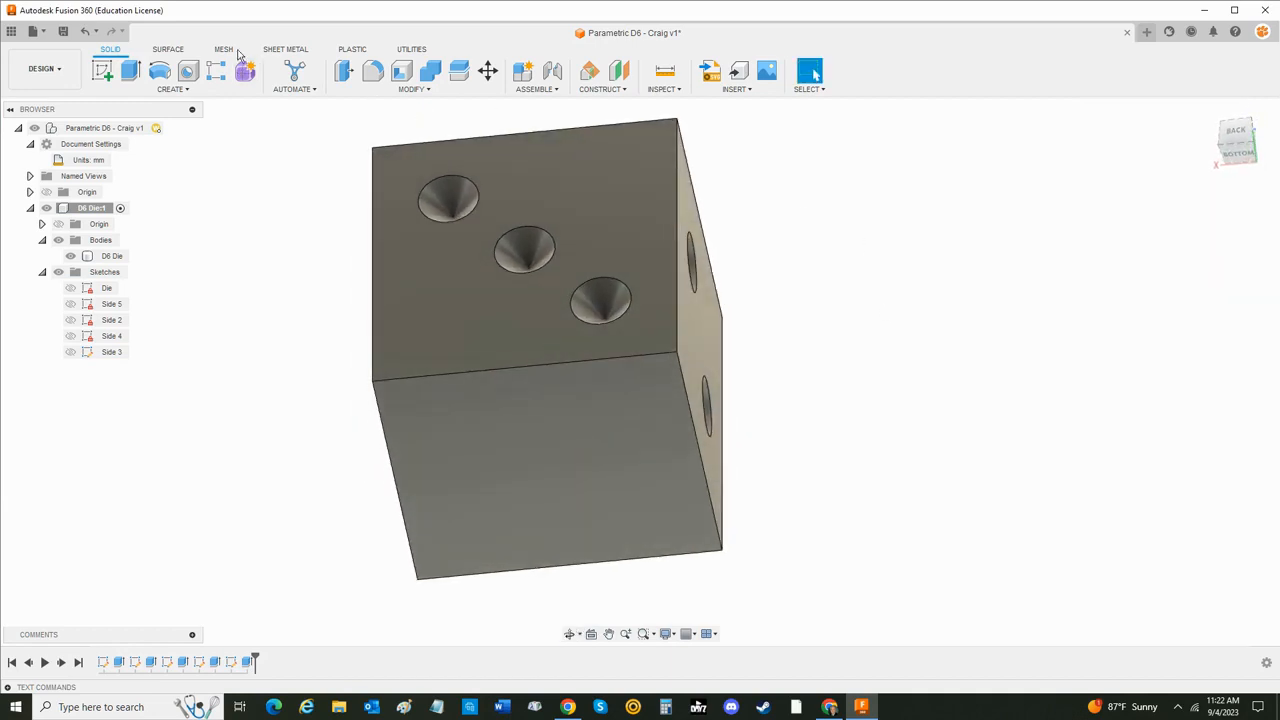
{"action": "left_click", "coordinate": [102, 68]}
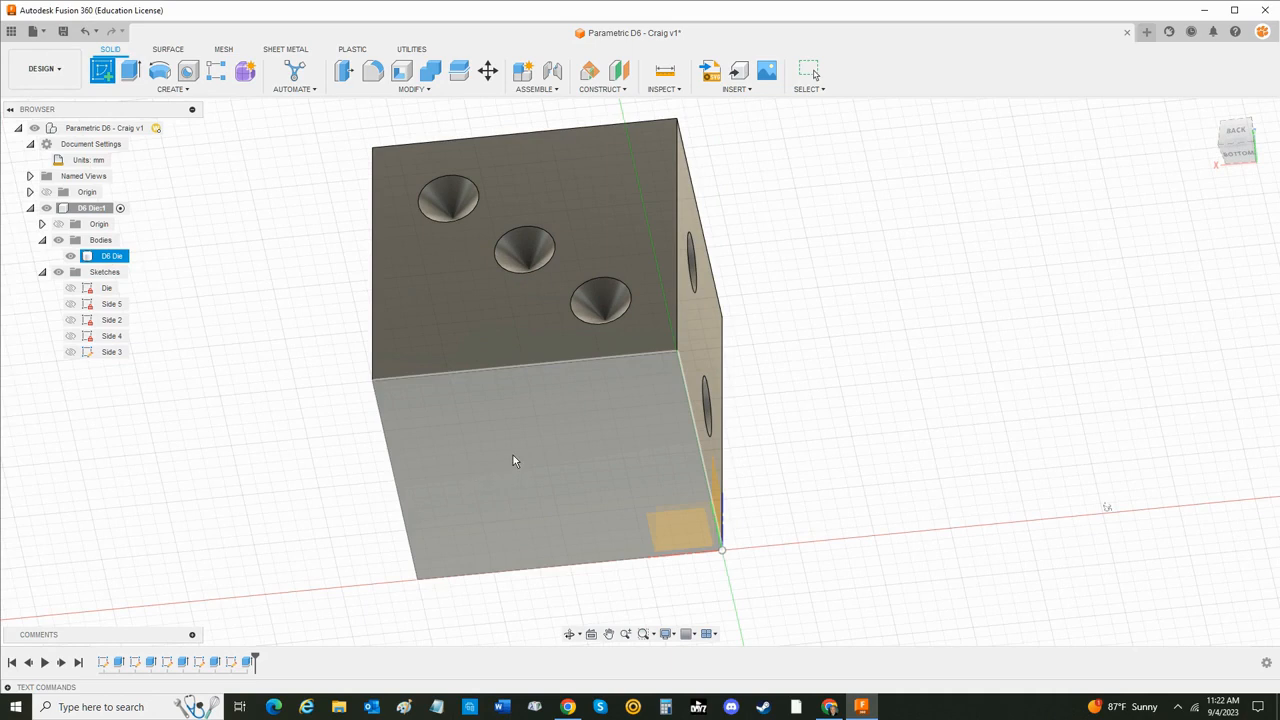
{"action": "left_click", "coordinate": [513, 460]}
{"action": "key", "text": "Escape"}
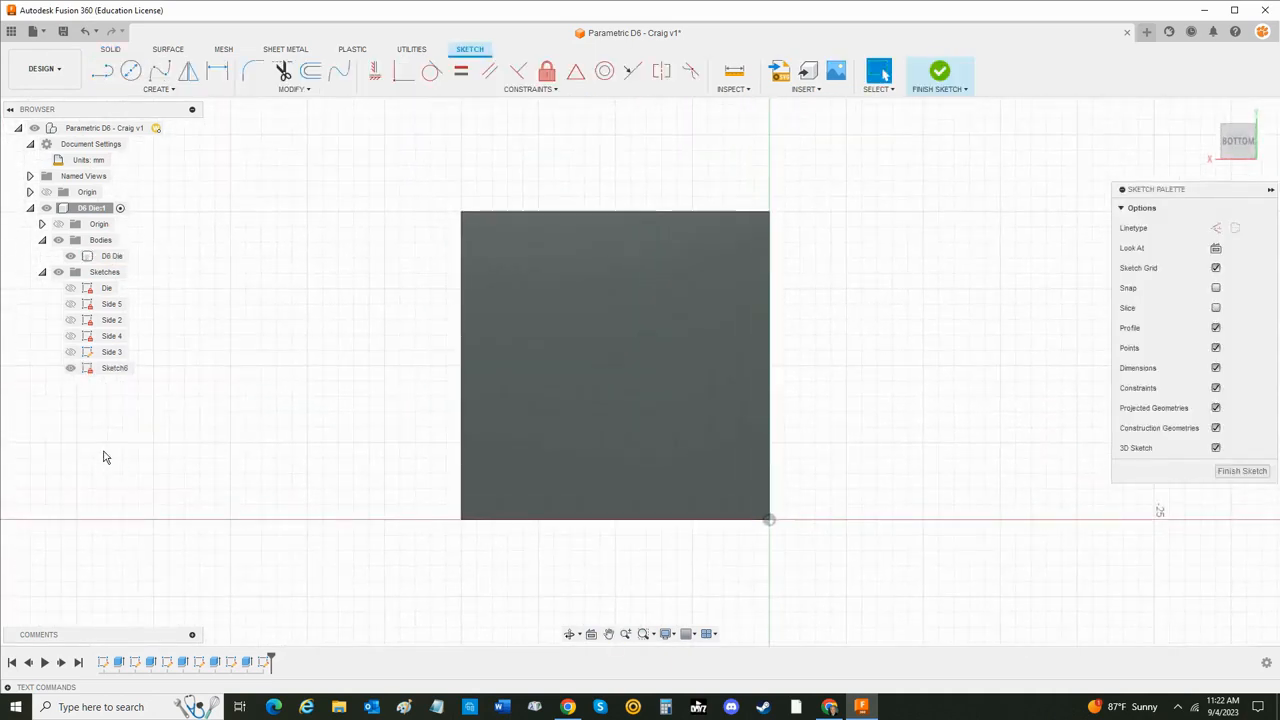
- Rename the new bottom-face sketch as Side 6
{"action": "double_click", "coordinate": [115, 369]}
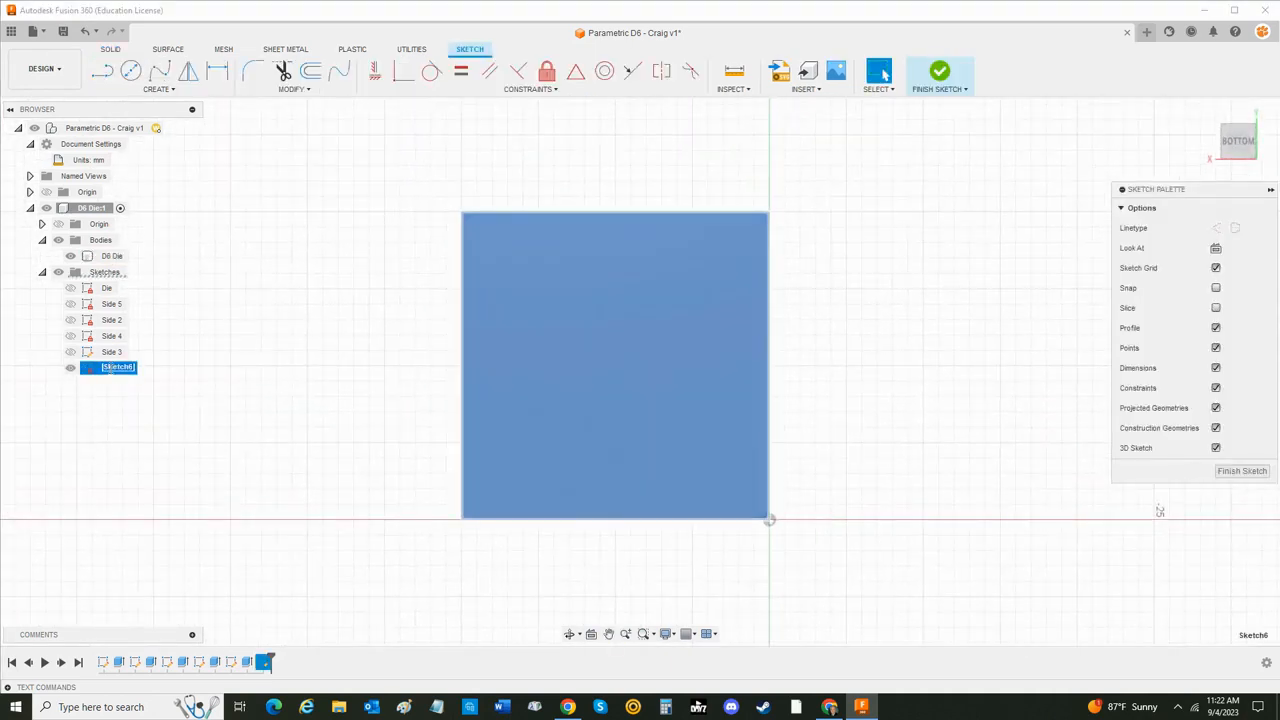
{"action": "type", "text": "Side 6"}
{"action": "key", "text": "Return"}
{"action": "key", "text": "Escape"}
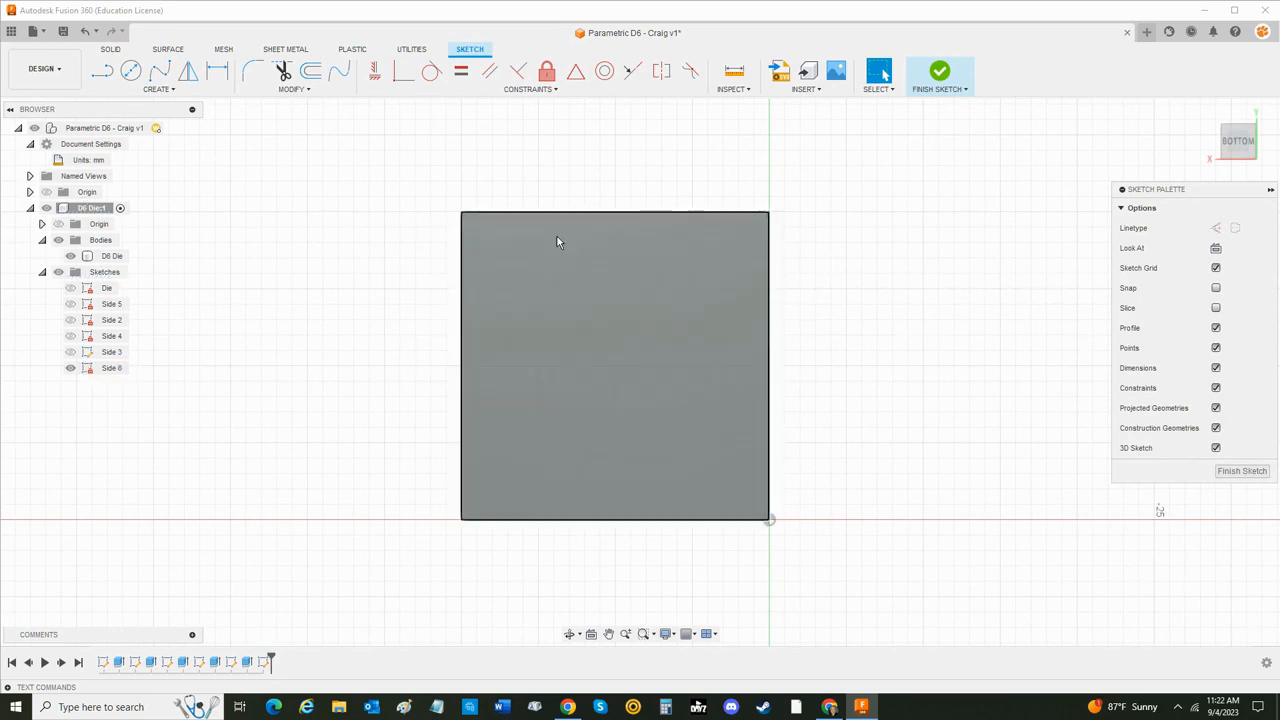
- Draw three vertical construction lines spanning the bottom face from its upper edge to its lower edge
{"action": "left_click", "coordinate": [103, 71]}
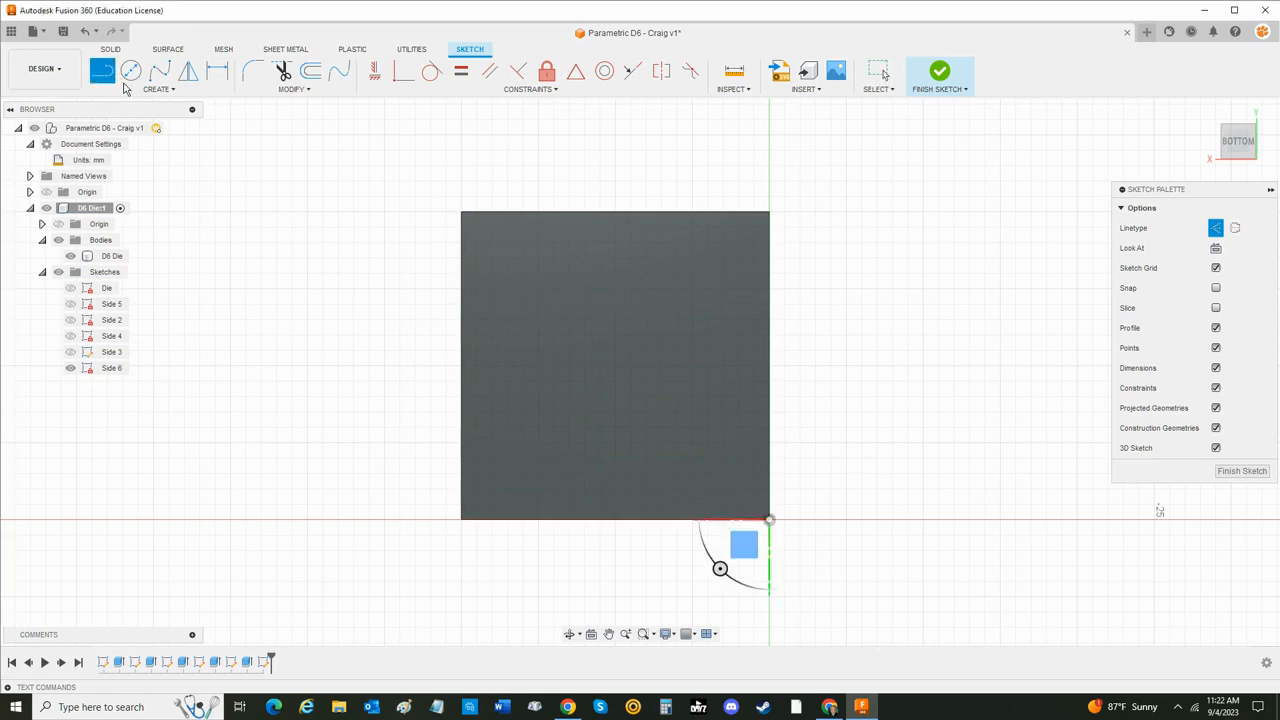
{"action": "left_click", "coordinate": [510, 212]}
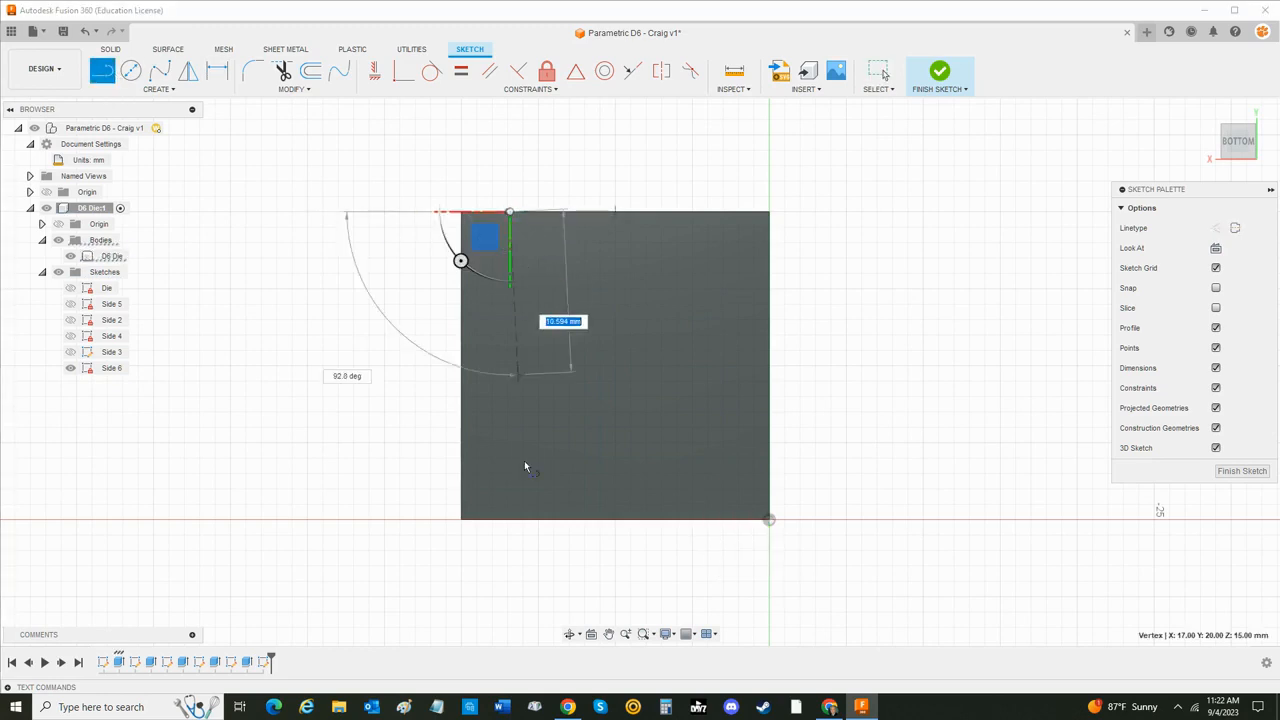
{"action": "left_click", "coordinate": [511, 521]}
{"action": "left_click", "coordinate": [584, 213]}
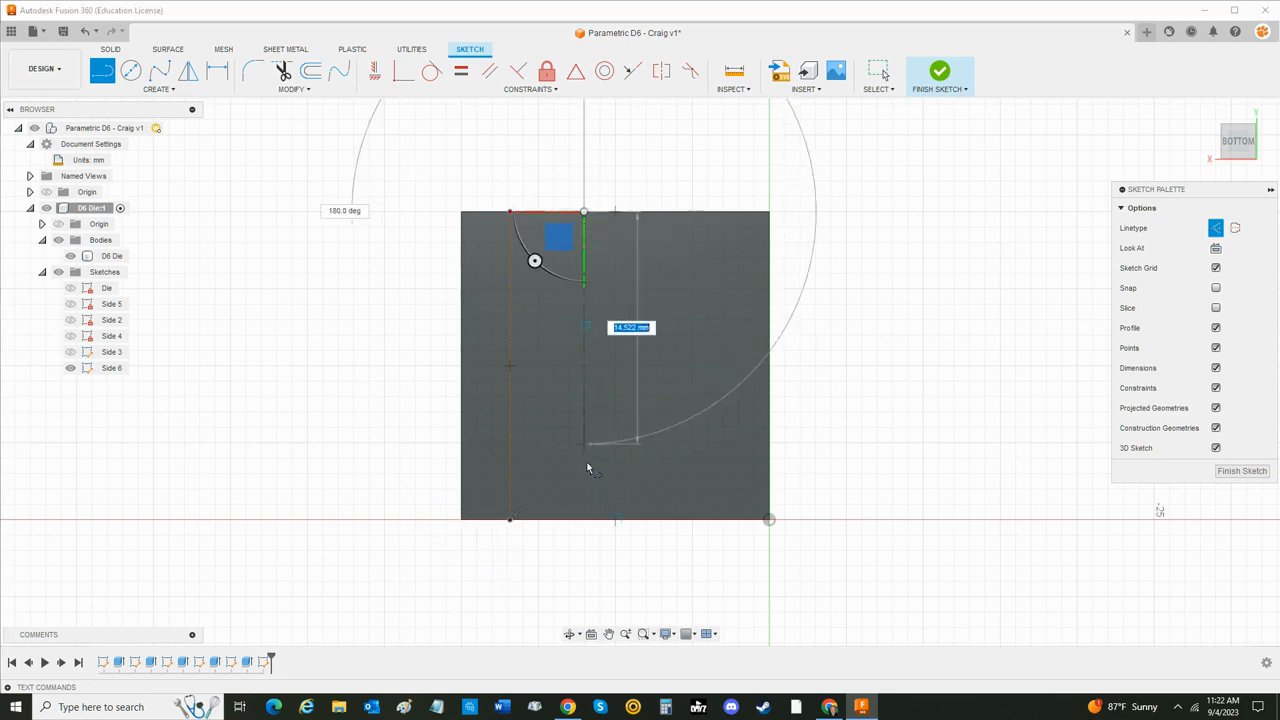
{"action": "left_click", "coordinate": [585, 520]}
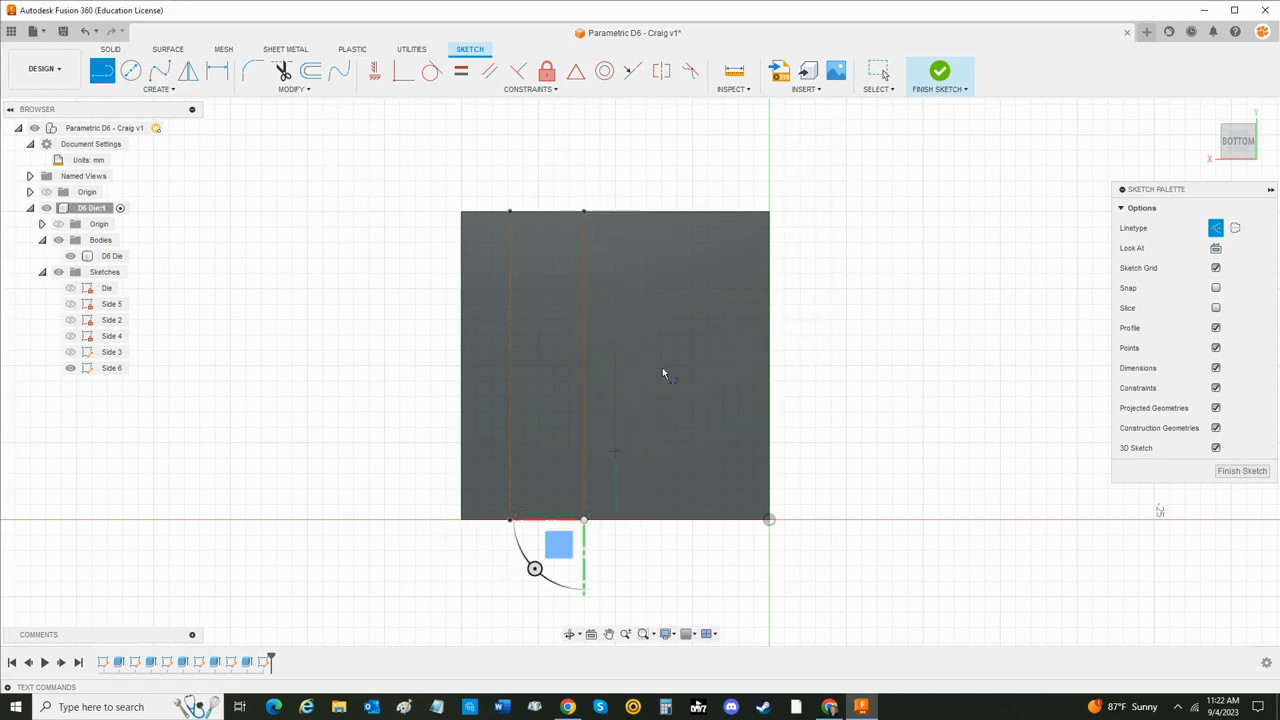
{"action": "left_click", "coordinate": [689, 213]}
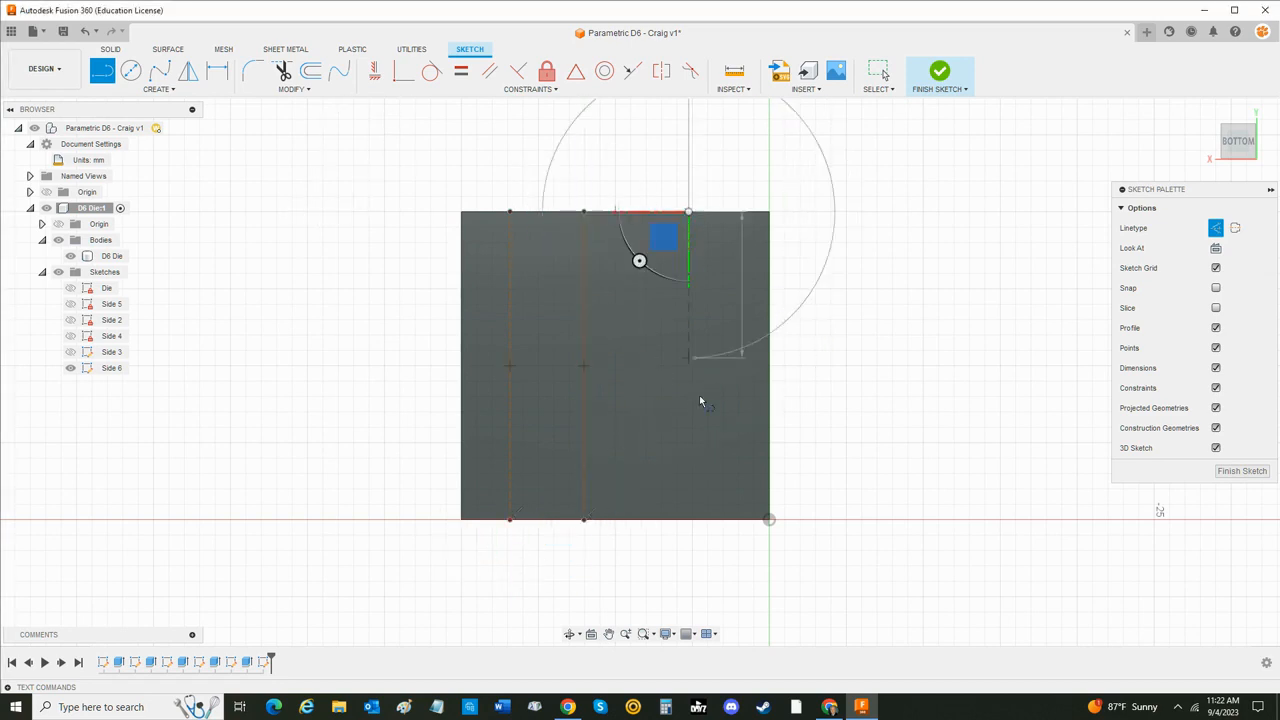
{"action": "left_click", "coordinate": [689, 521]}
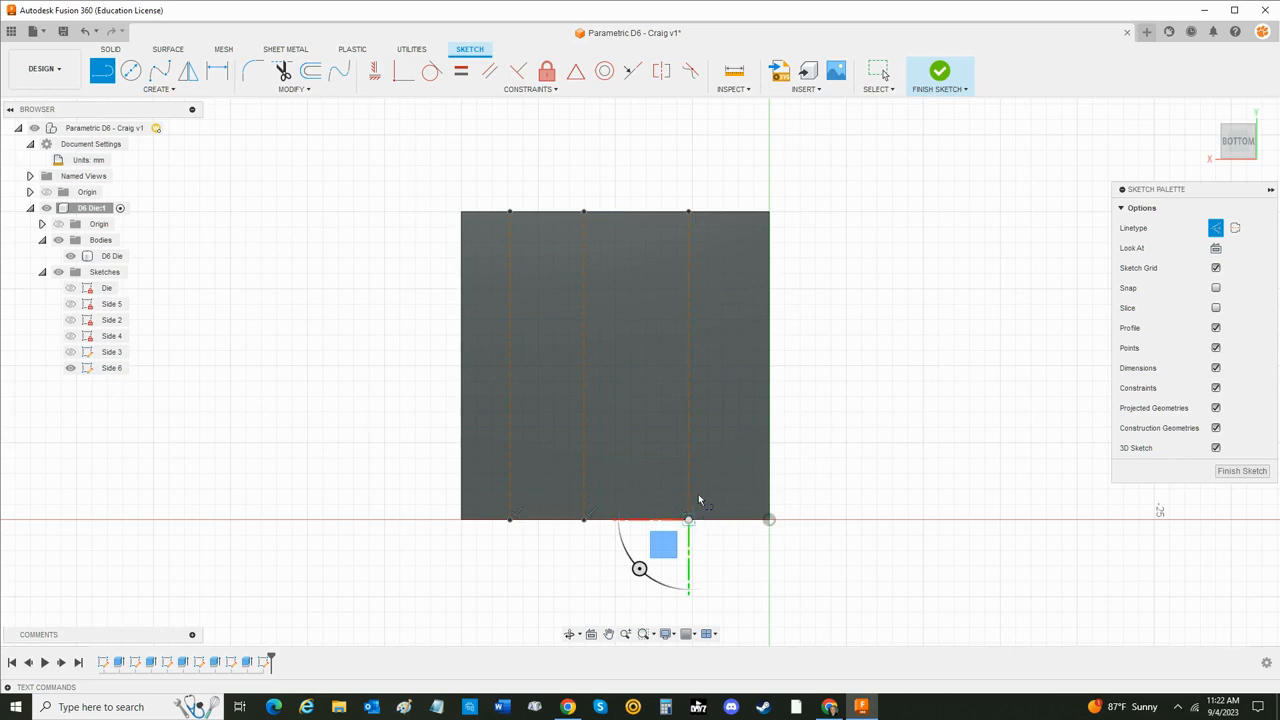
- Draw three horizontal construction lines across the full width of the face, and delete the middle vertical line
{"action": "left_click", "coordinate": [462, 272]}
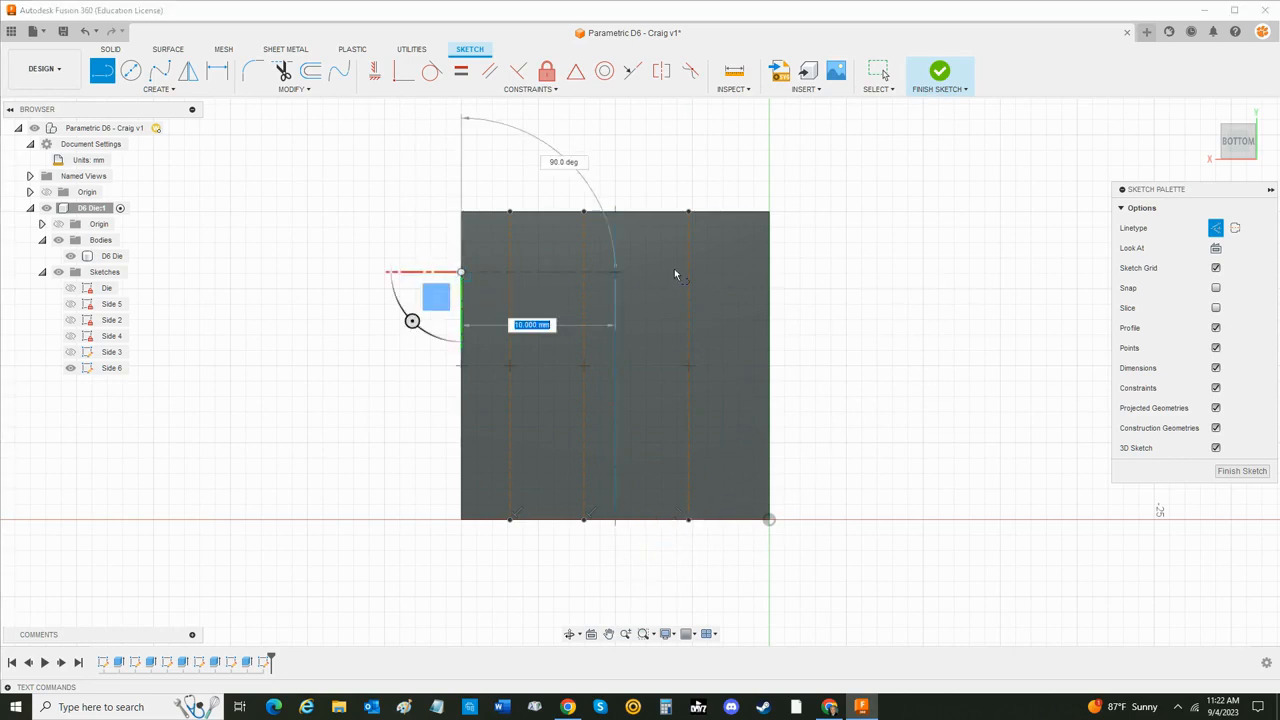
{"action": "left_click", "coordinate": [769, 272]}
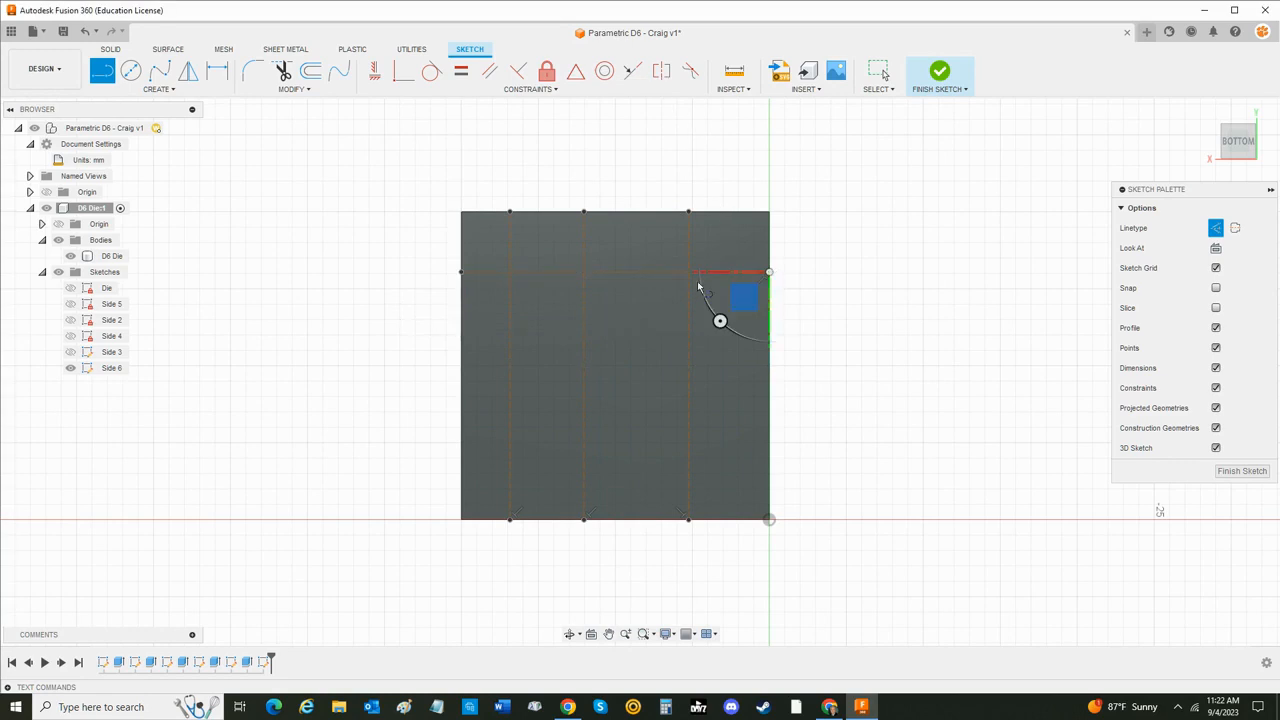
{"action": "left_click", "coordinate": [461, 341]}
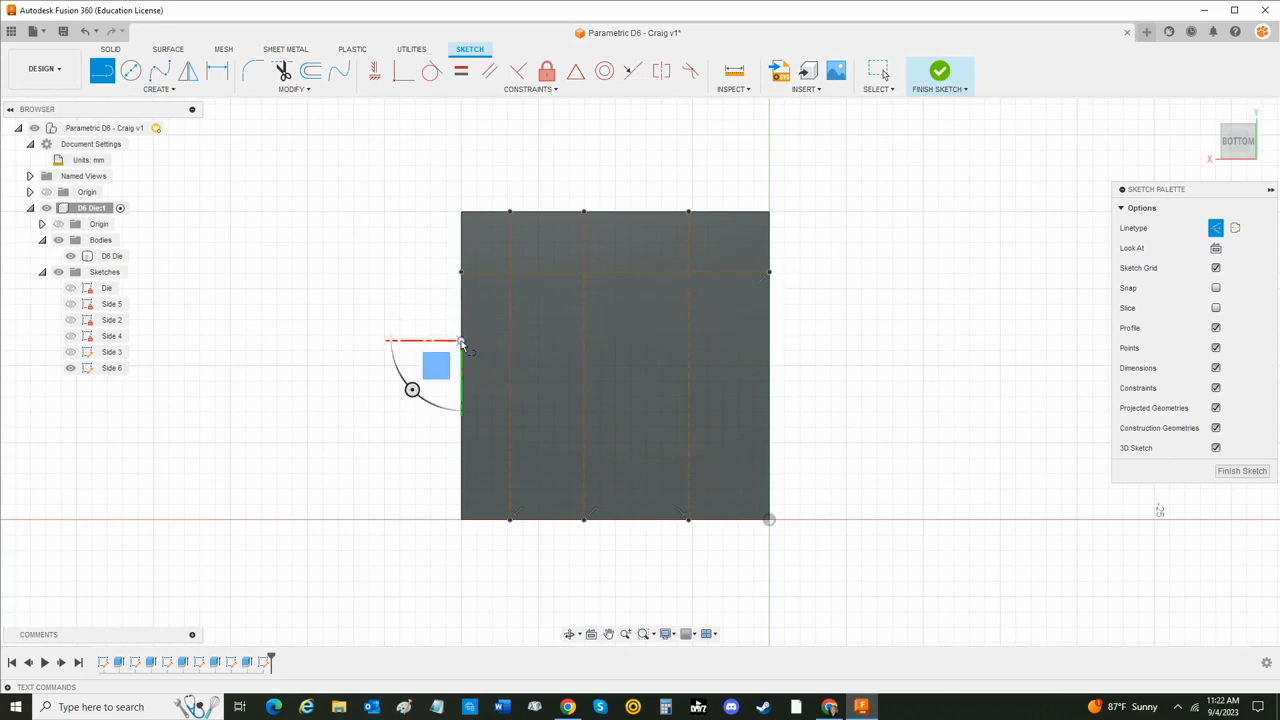
{"action": "left_click", "coordinate": [769, 342]}
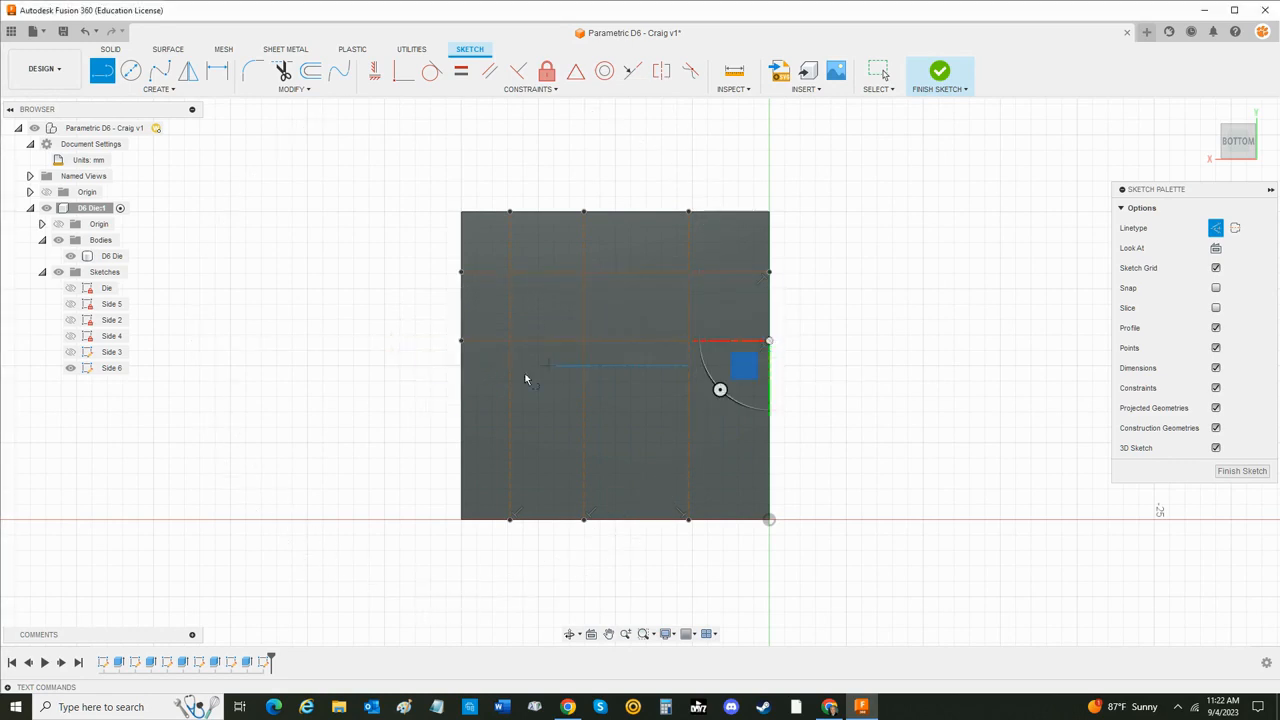
{"action": "left_click", "coordinate": [463, 438]}
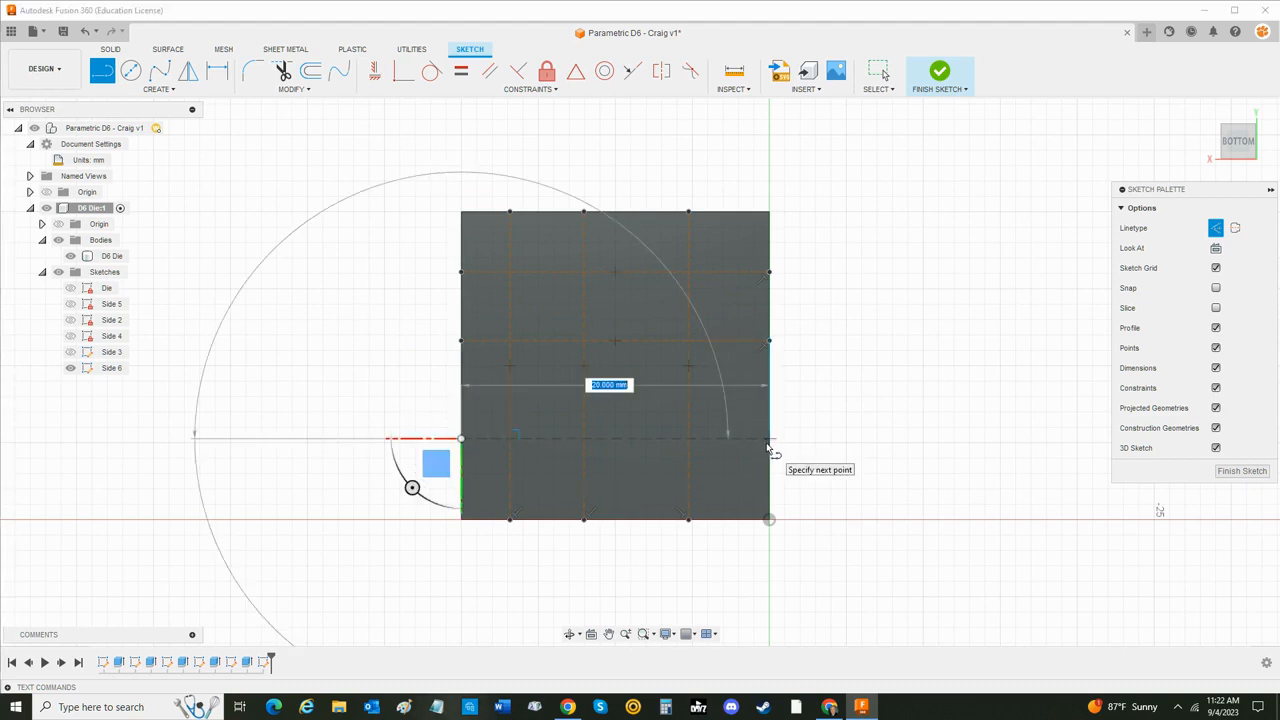
{"action": "left_click", "coordinate": [768, 440]}
{"action": "key", "text": "Escape"}
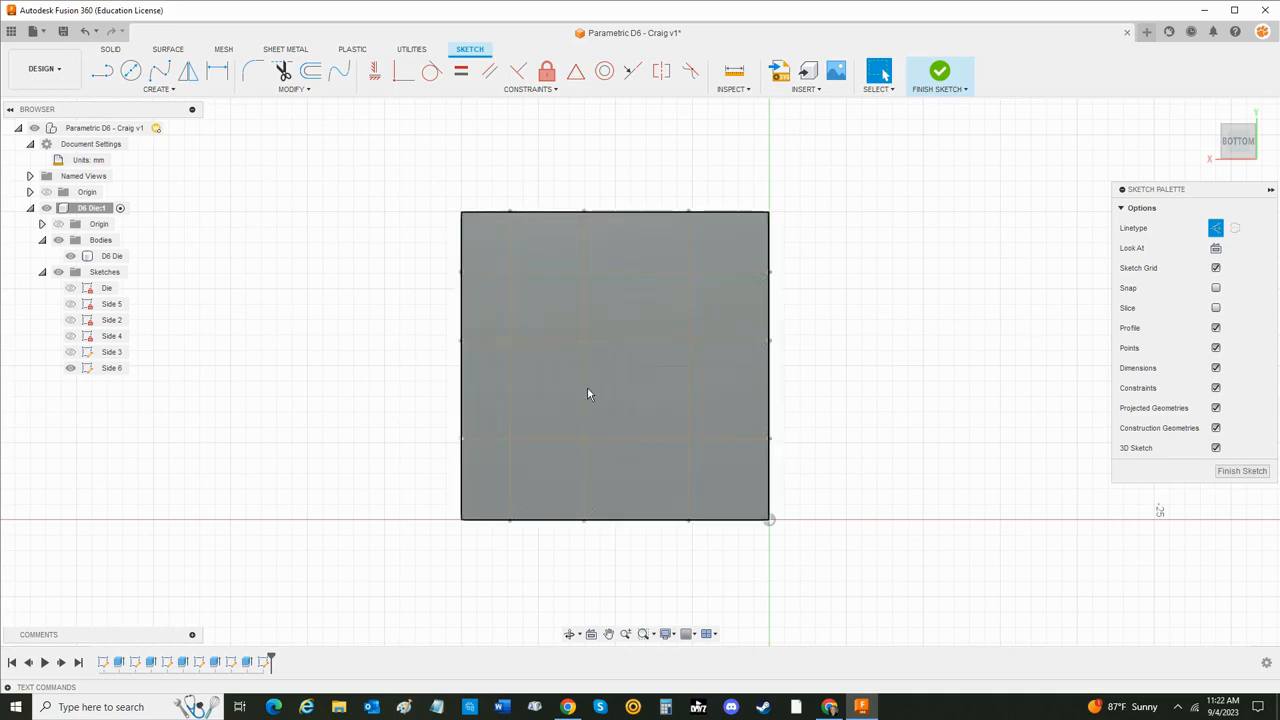
{"action": "left_click", "coordinate": [584, 388]}
{"action": "key", "text": "Delete"}
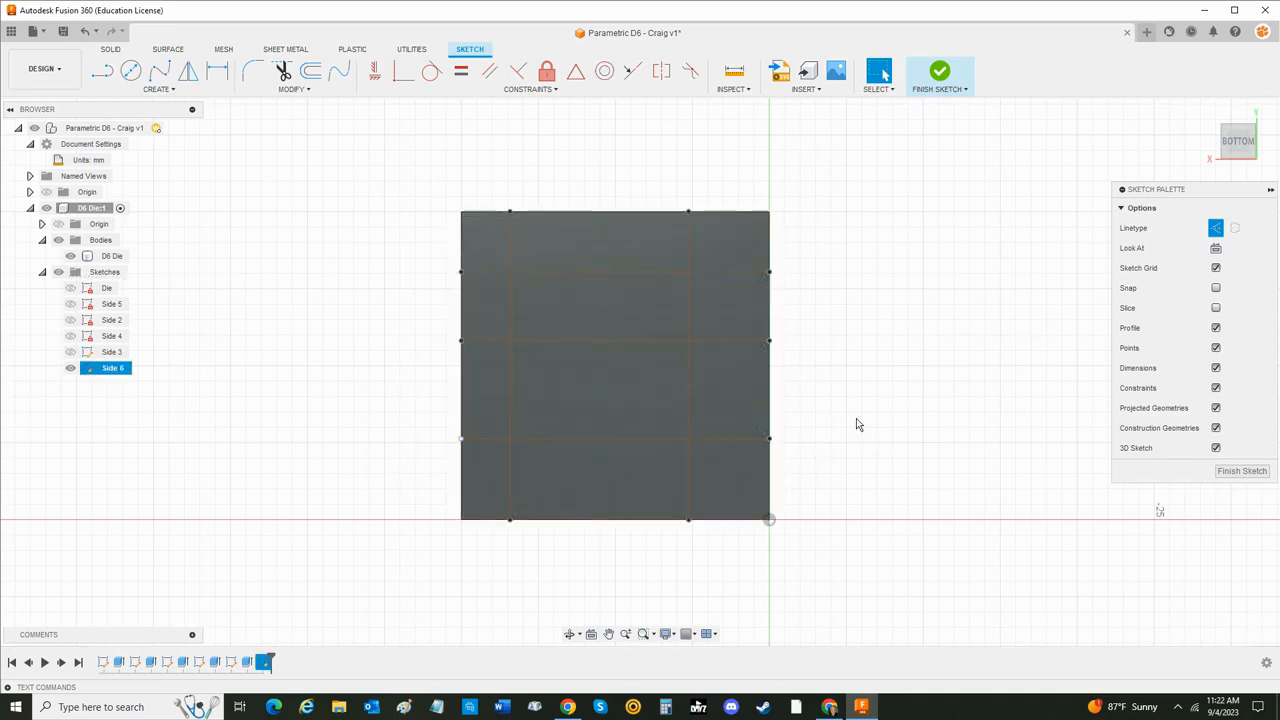
- Dimension the left vertical construction line from the face's left edge as Die_Size/4
{"action": "left_click", "coordinate": [217, 71]}
{"action": "left_click", "coordinate": [510, 245]}
{"action": "left_click", "coordinate": [462, 236]}
{"action": "left_click", "coordinate": [484, 149]}
{"action": "type", "text": "D"}
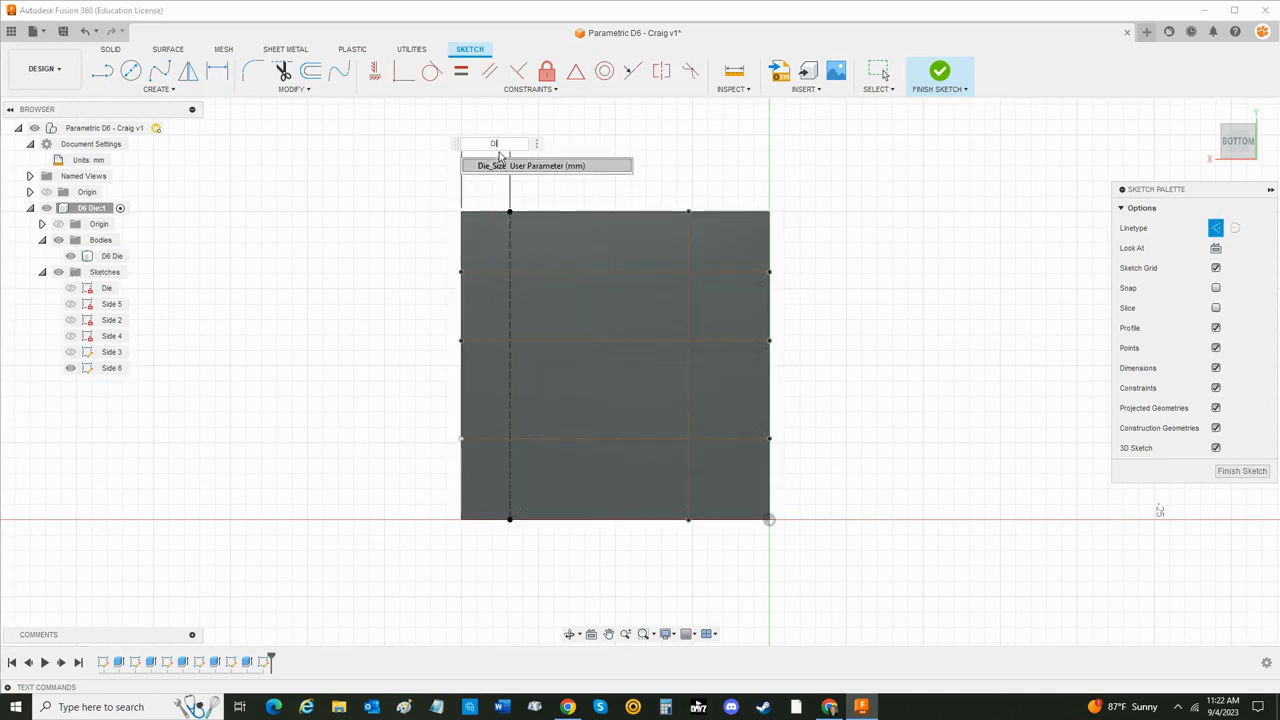
{"action": "type", "text": "ie"}
{"action": "key", "text": "Return"}
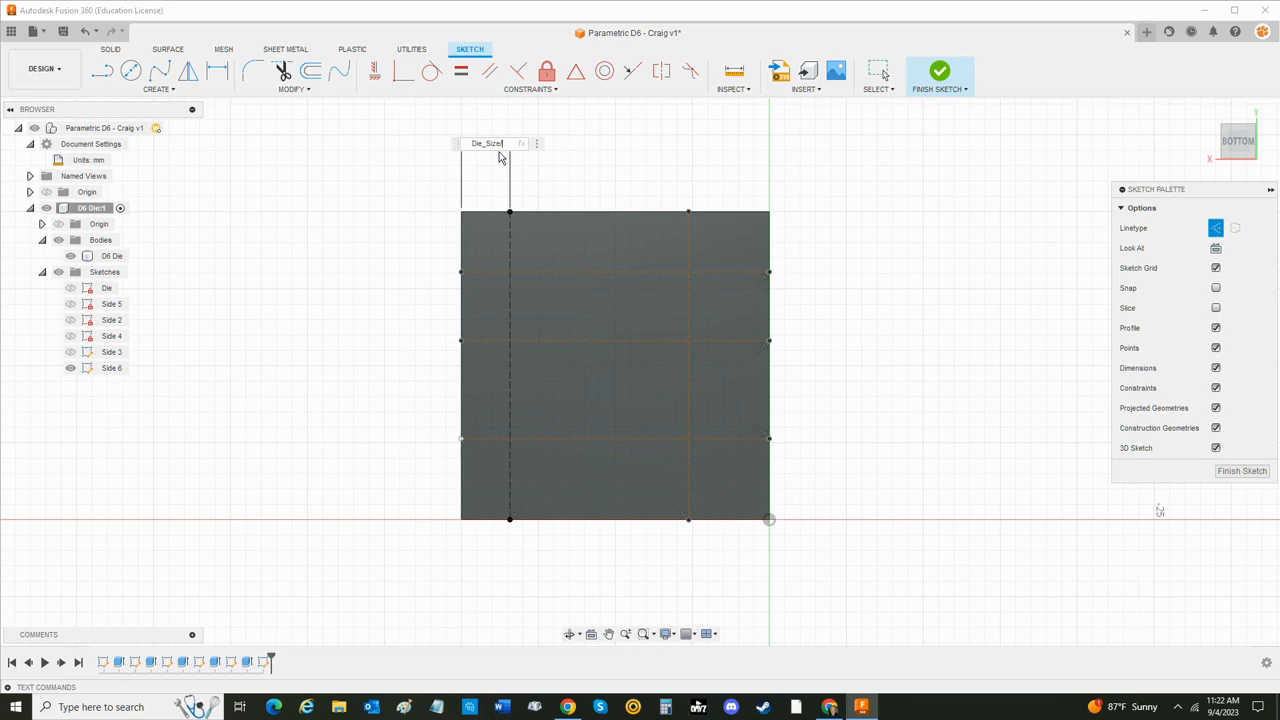
{"action": "type", "text": "/4"}
{"action": "key", "text": "Return"}
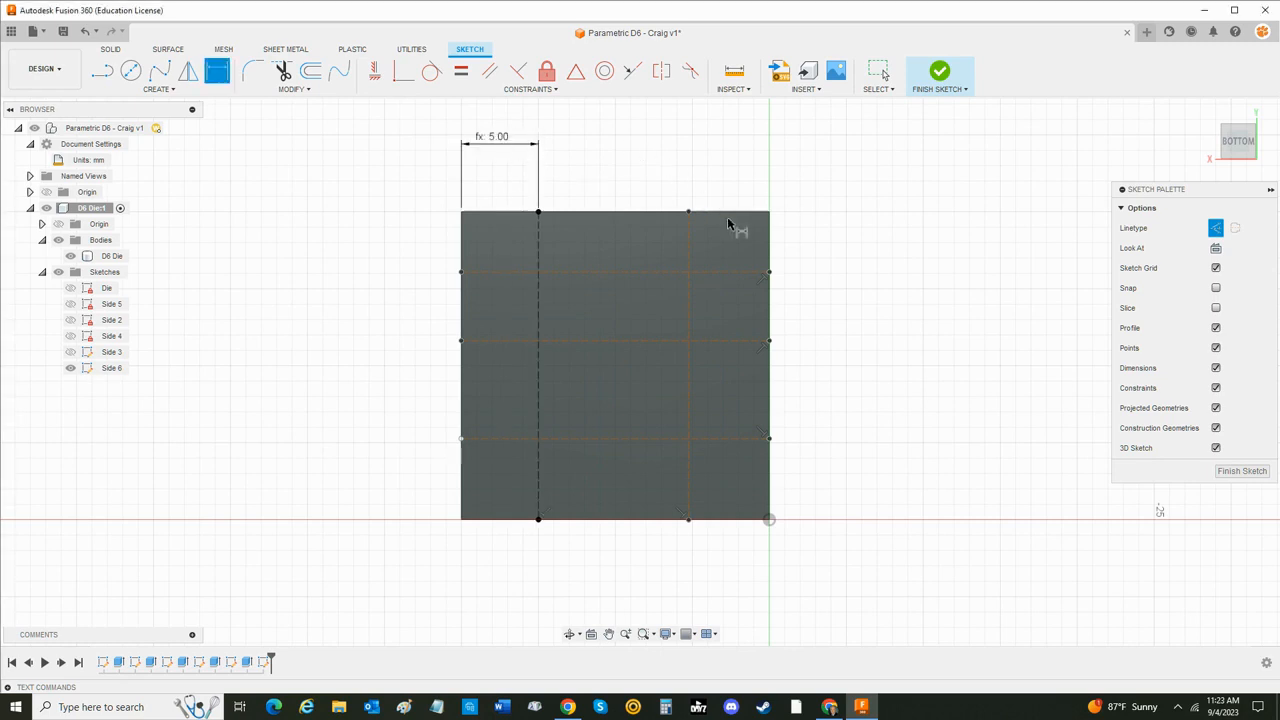
- Dimension the right vertical construction line from the face's right edge as Die_Size/4
{"action": "left_click", "coordinate": [690, 243]}
{"action": "left_click", "coordinate": [766, 247]}
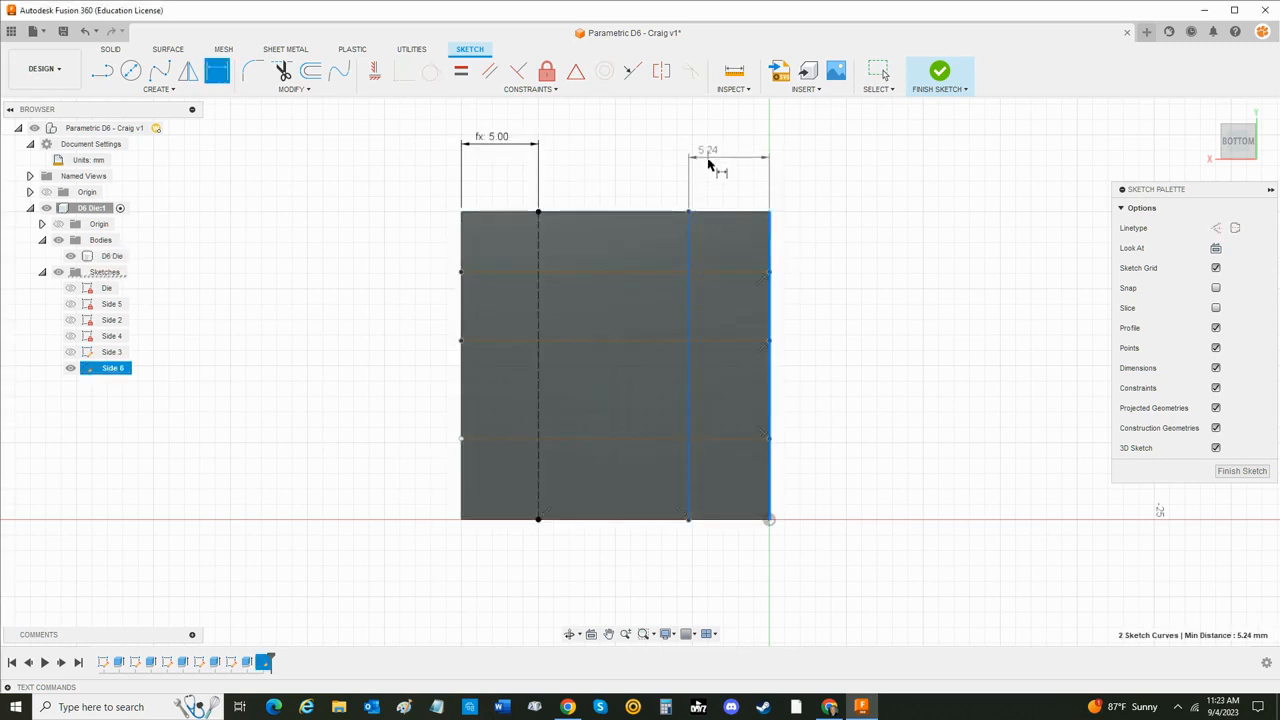
{"action": "left_click", "coordinate": [709, 153]}
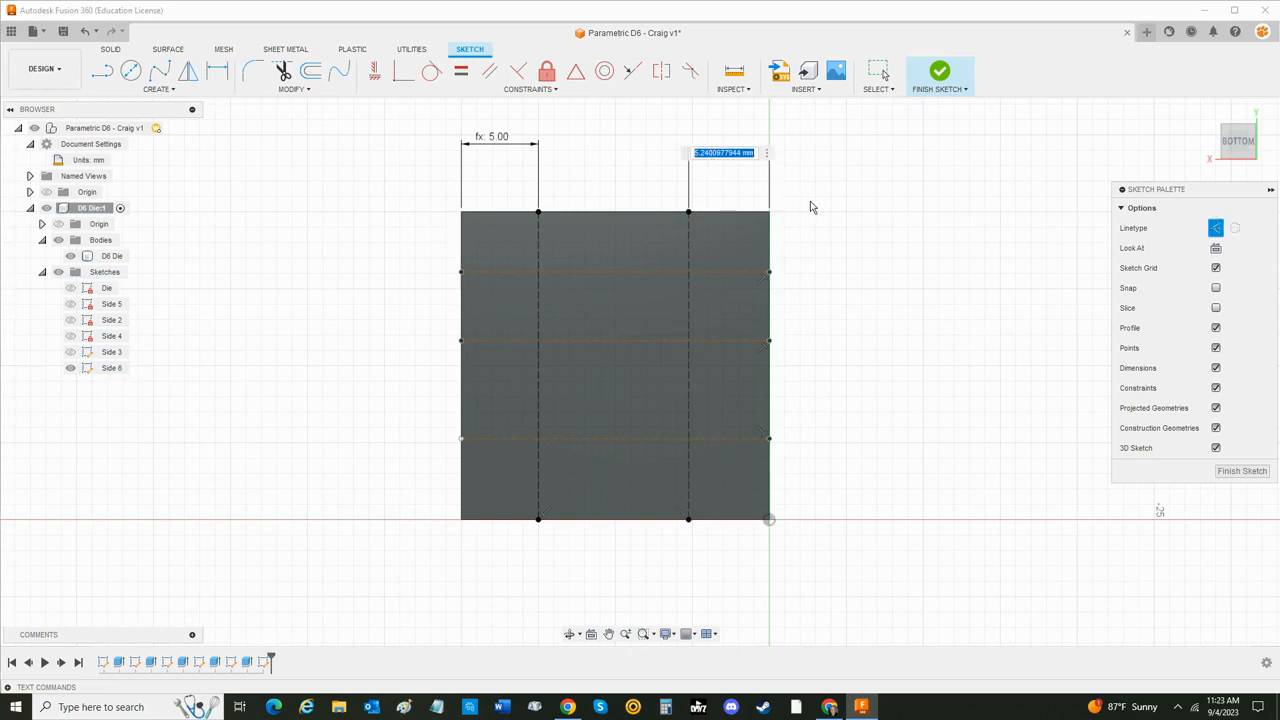
{"action": "type", "text": "Die_Size/4"}
{"action": "key", "text": "Return"}
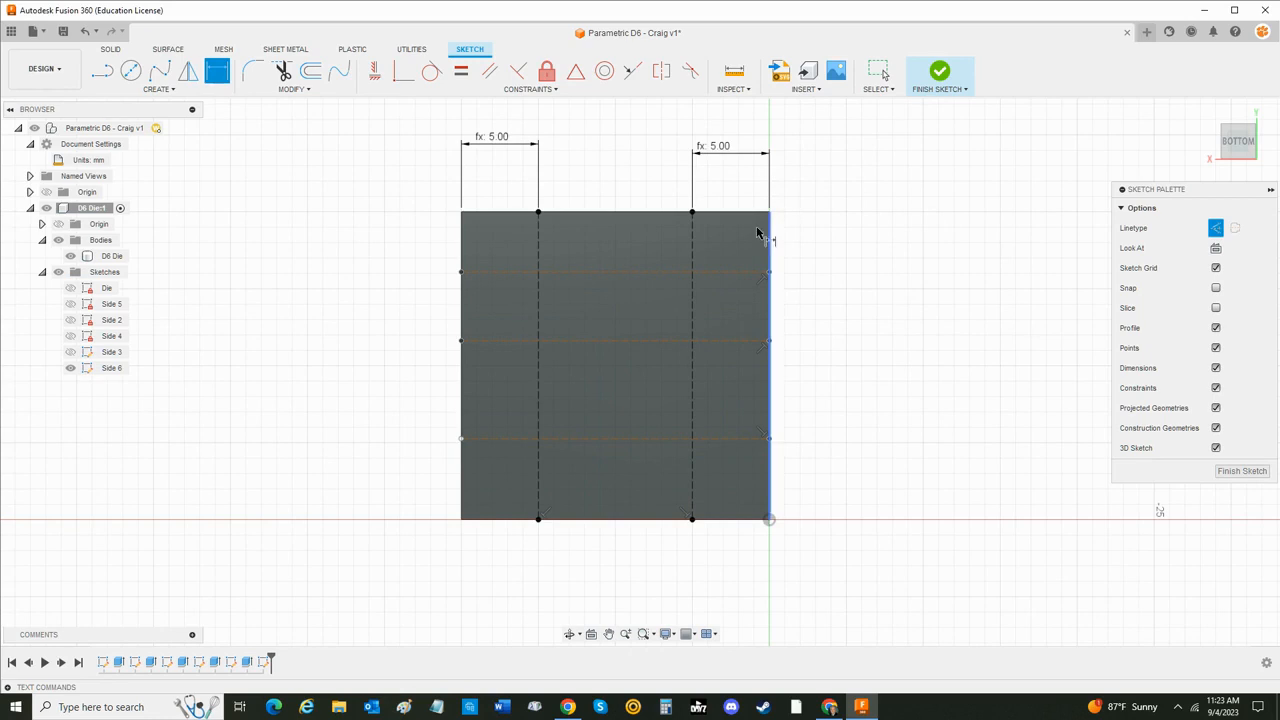
- Dimension the uppermost horizontal construction line from the face's upper edge as Die_Size/4
{"action": "left_click", "coordinate": [640, 273]}
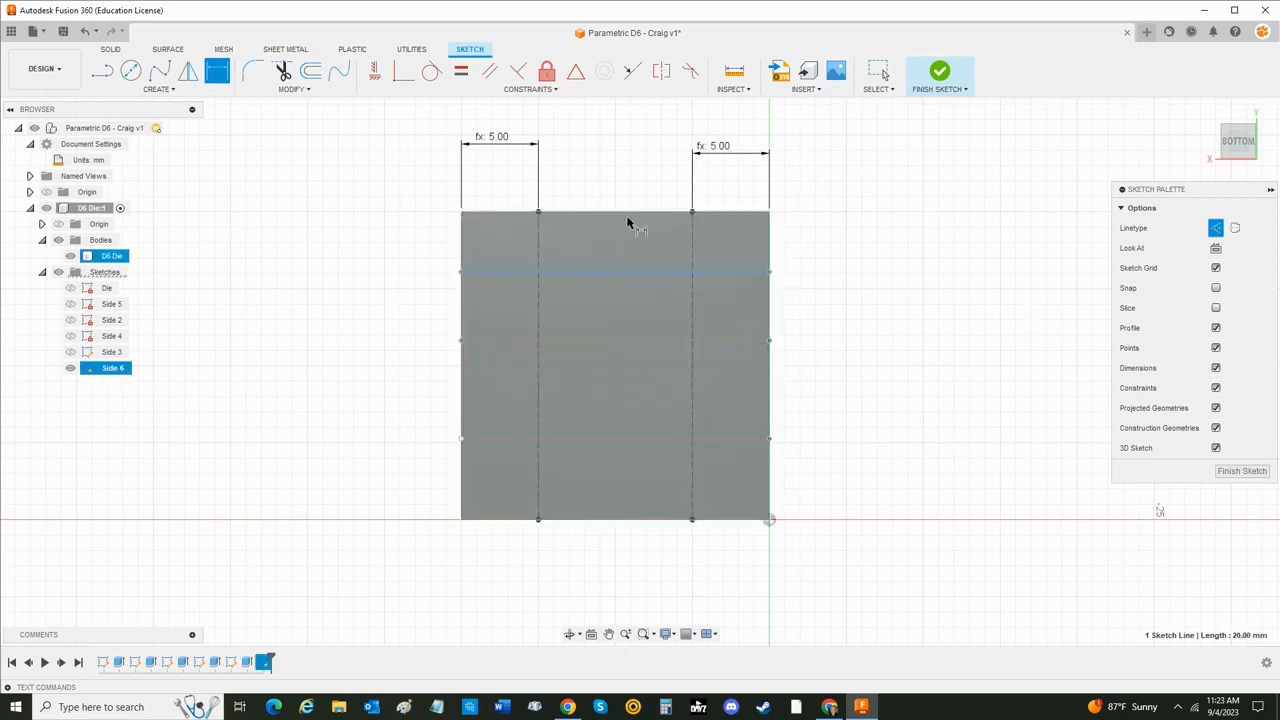
{"action": "left_click", "coordinate": [630, 212]}
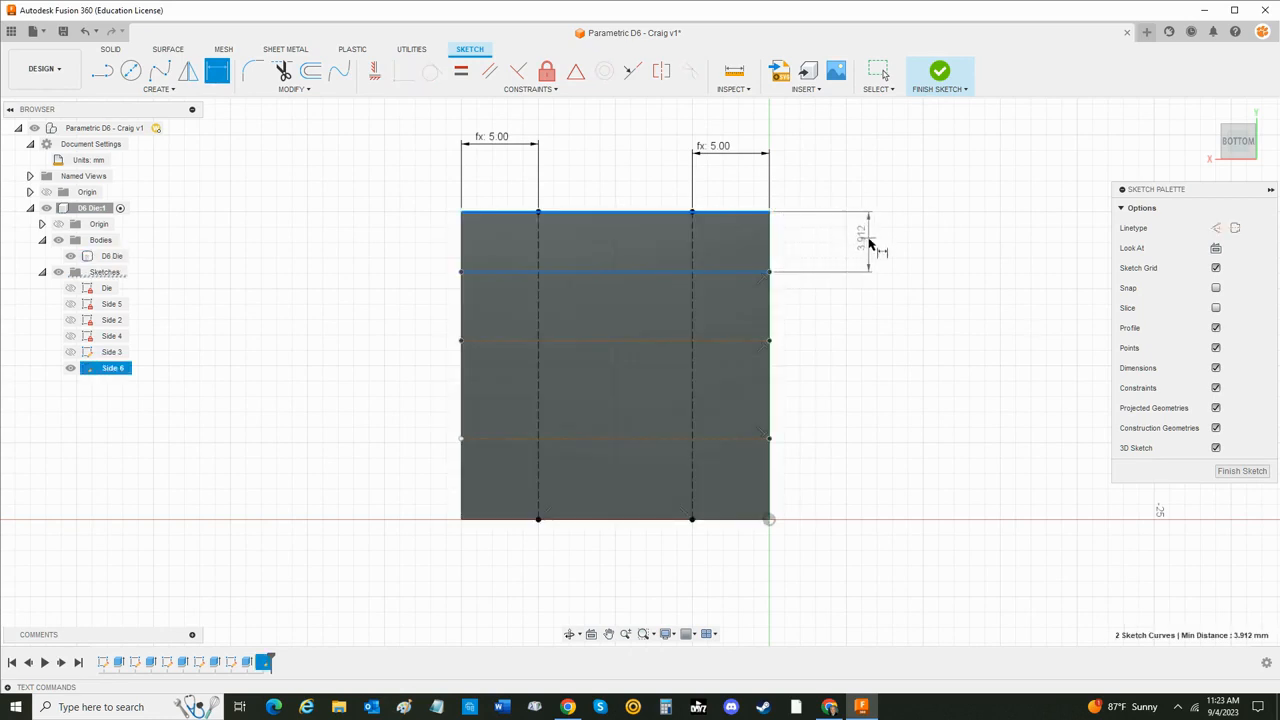
{"action": "left_click", "coordinate": [868, 241]}
{"action": "type", "text": "Di"}
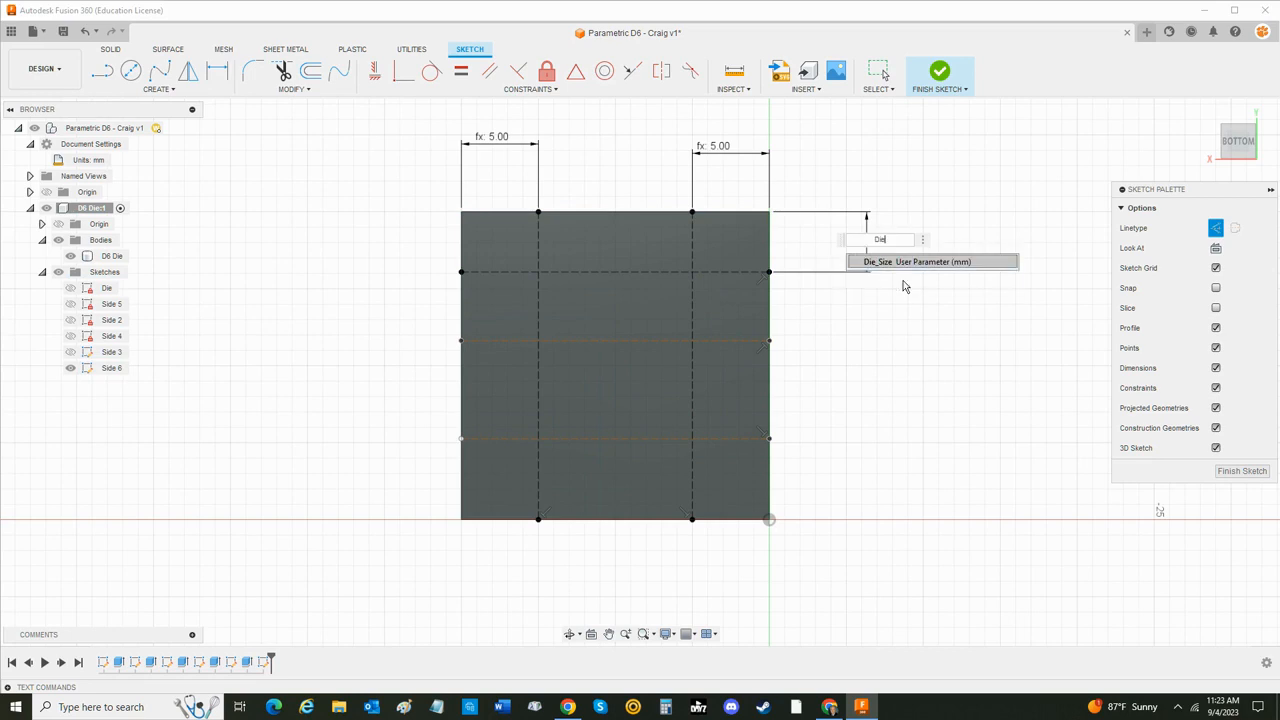
{"action": "type", "text": "e"}
{"action": "key", "text": "Return"}
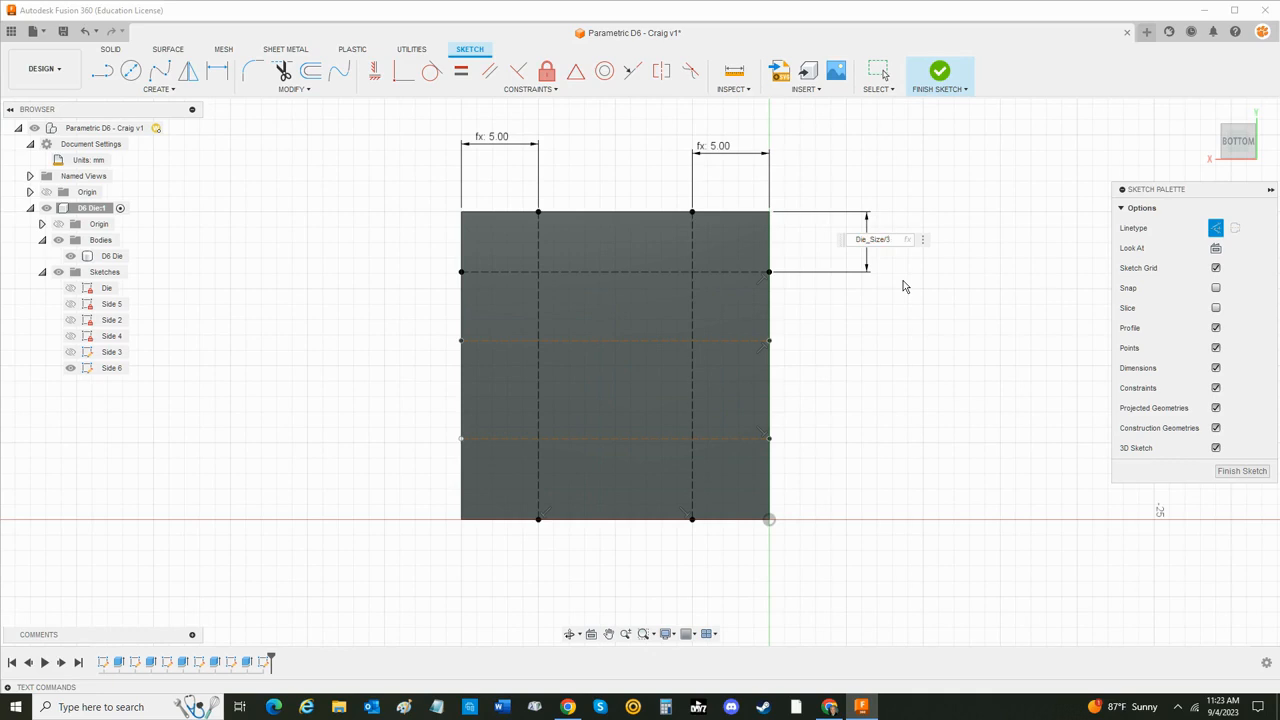
{"action": "key", "text": "Return"}
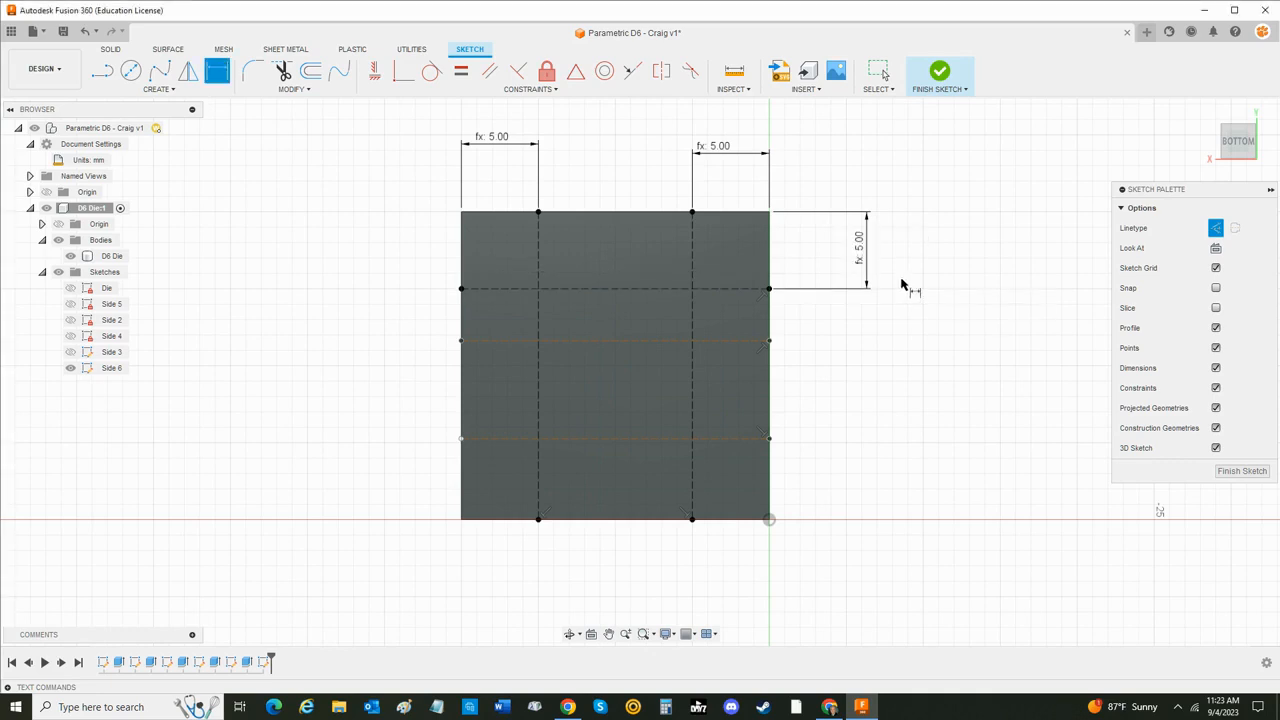
- Dimension the middle horizontal construction line from the face's upper edge as Die_Size/2
{"action": "left_click", "coordinate": [740, 341]}
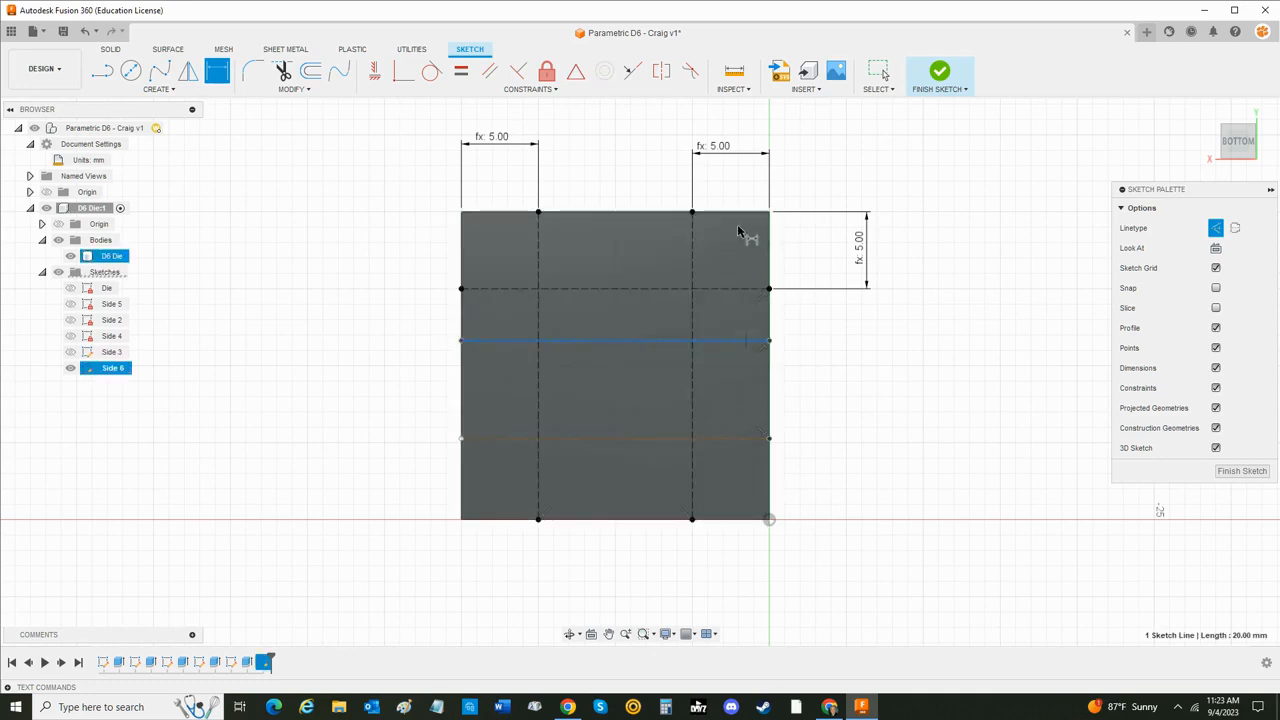
{"action": "left_click", "coordinate": [735, 218]}
{"action": "left_click", "coordinate": [905, 270]}
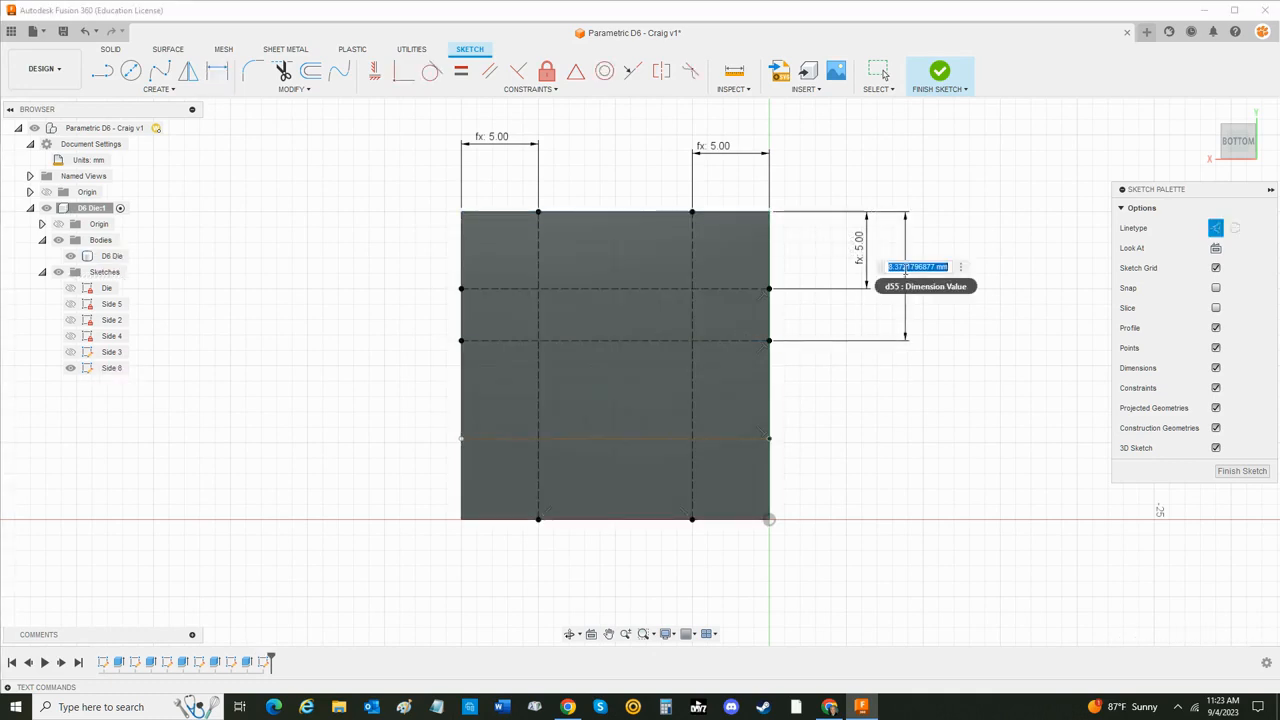
{"action": "type", "text": "Die"}
{"action": "key", "text": "Return"}
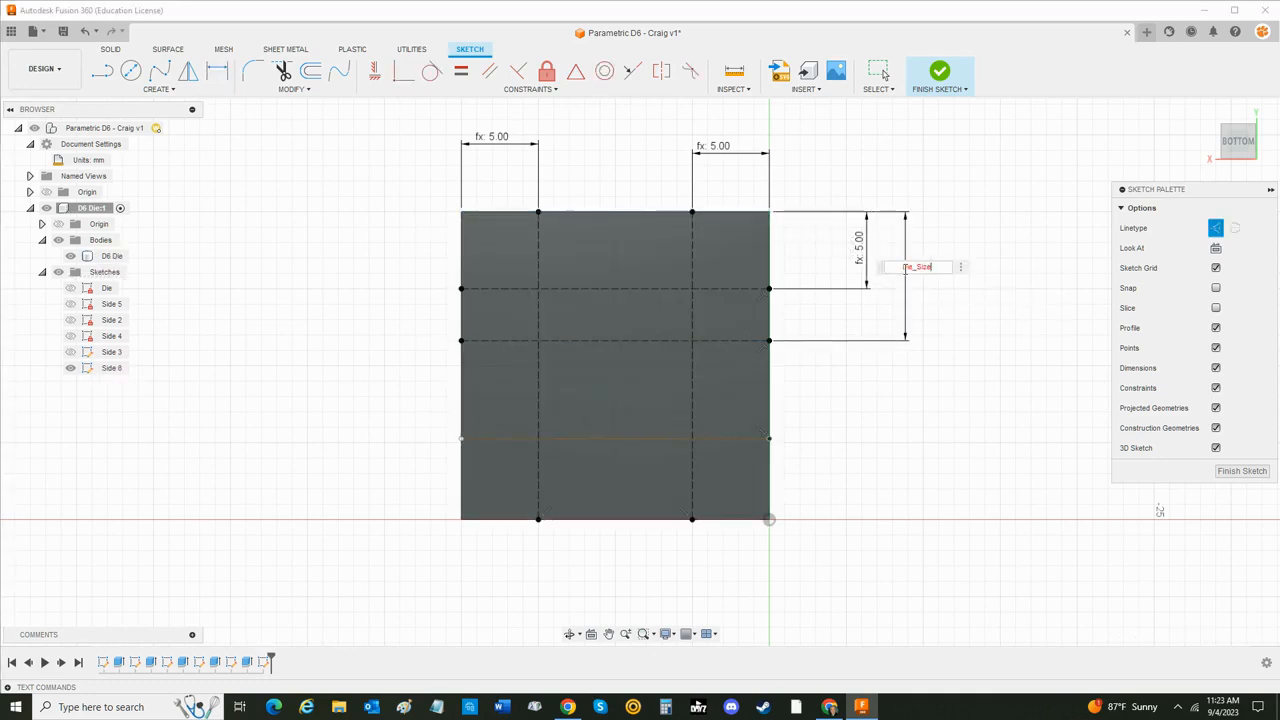
{"action": "type", "text": "/2"}
{"action": "key", "text": "Return"}
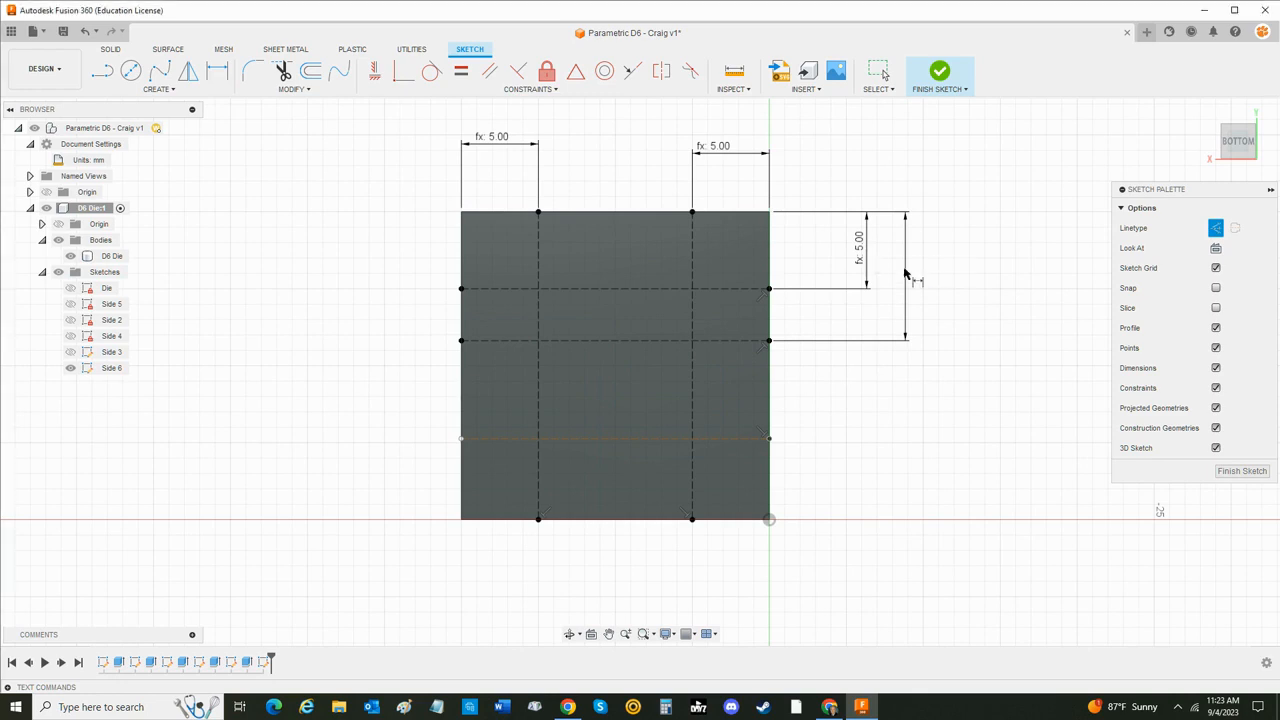
- Dimension the lowest horizontal construction line from the face's lower edge as Die_Size/4
{"action": "left_click", "coordinate": [742, 439]}
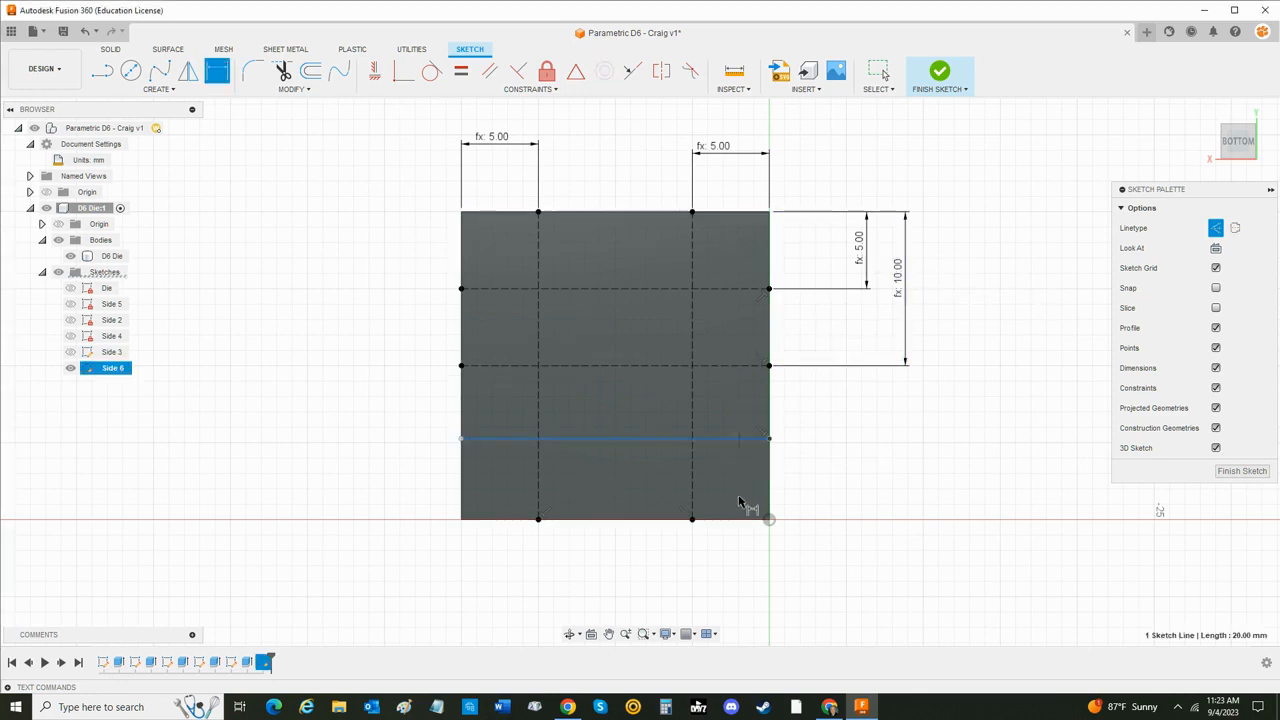
{"action": "left_click", "coordinate": [752, 519]}
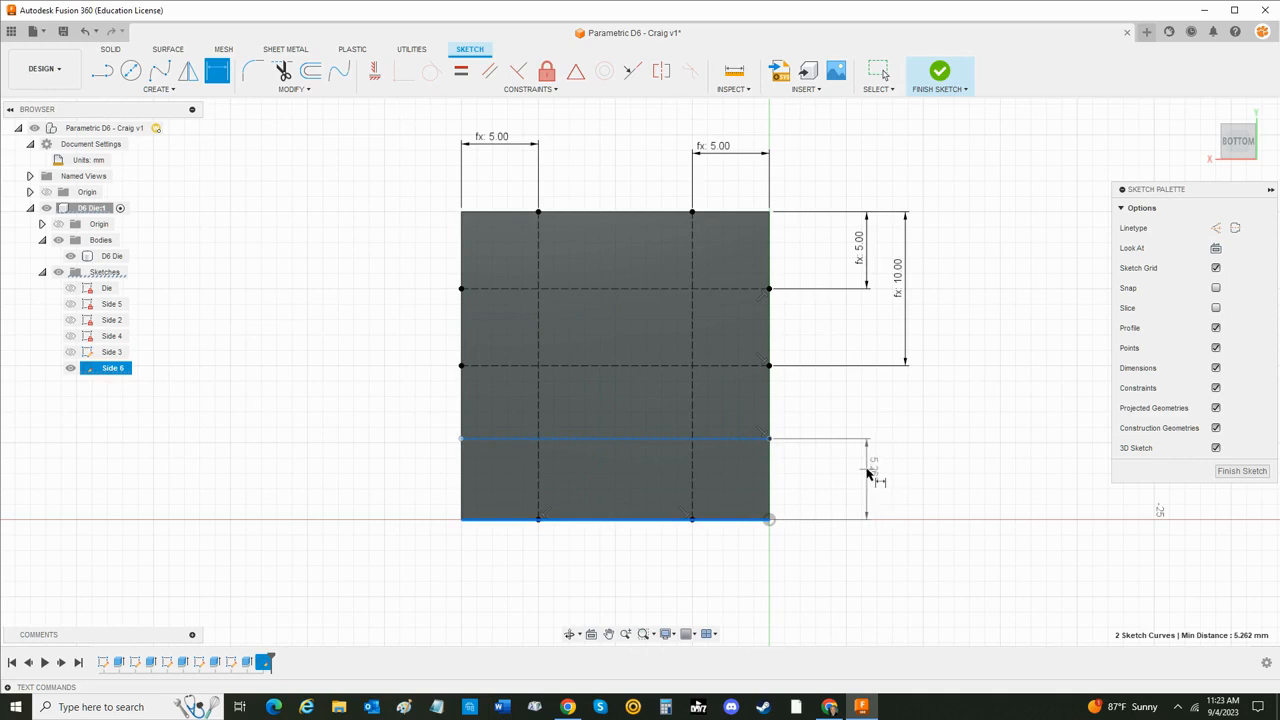
{"action": "left_click", "coordinate": [868, 470]}
{"action": "type", "text": "Die"}
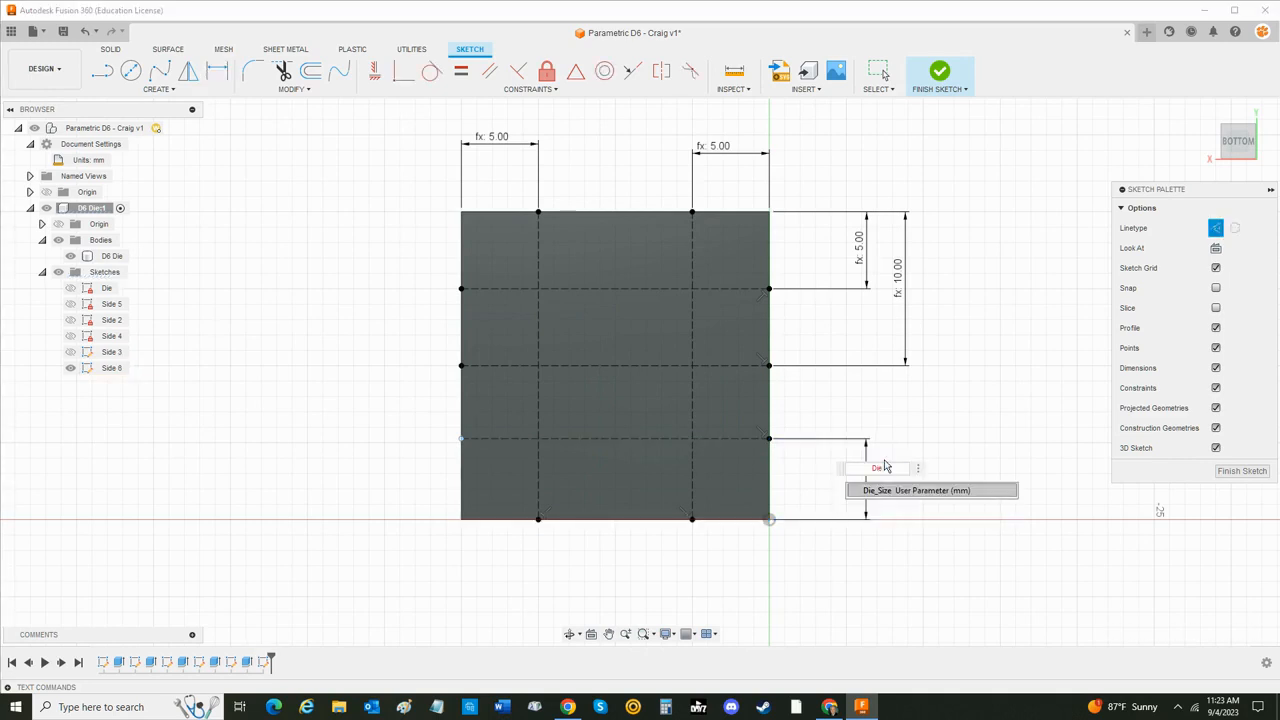
{"action": "key", "text": "Return"}
{"action": "key", "text": "Return"}
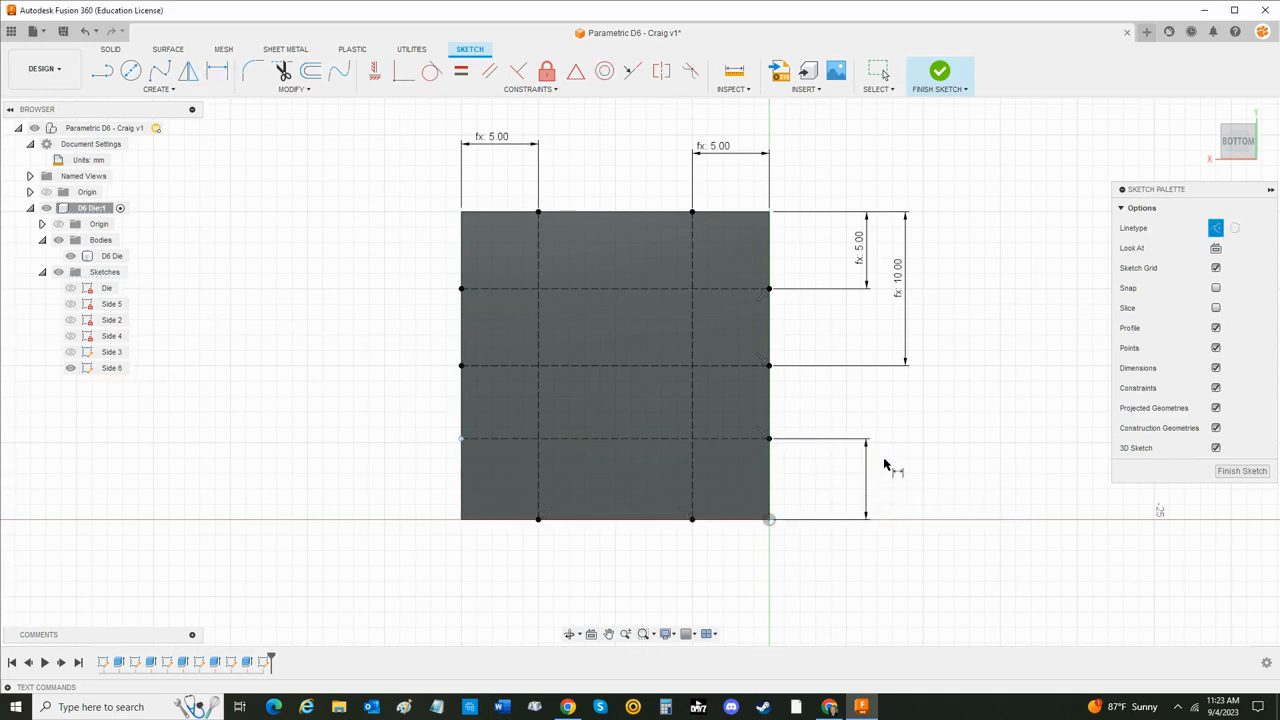
{"action": "key", "text": "Escape"}
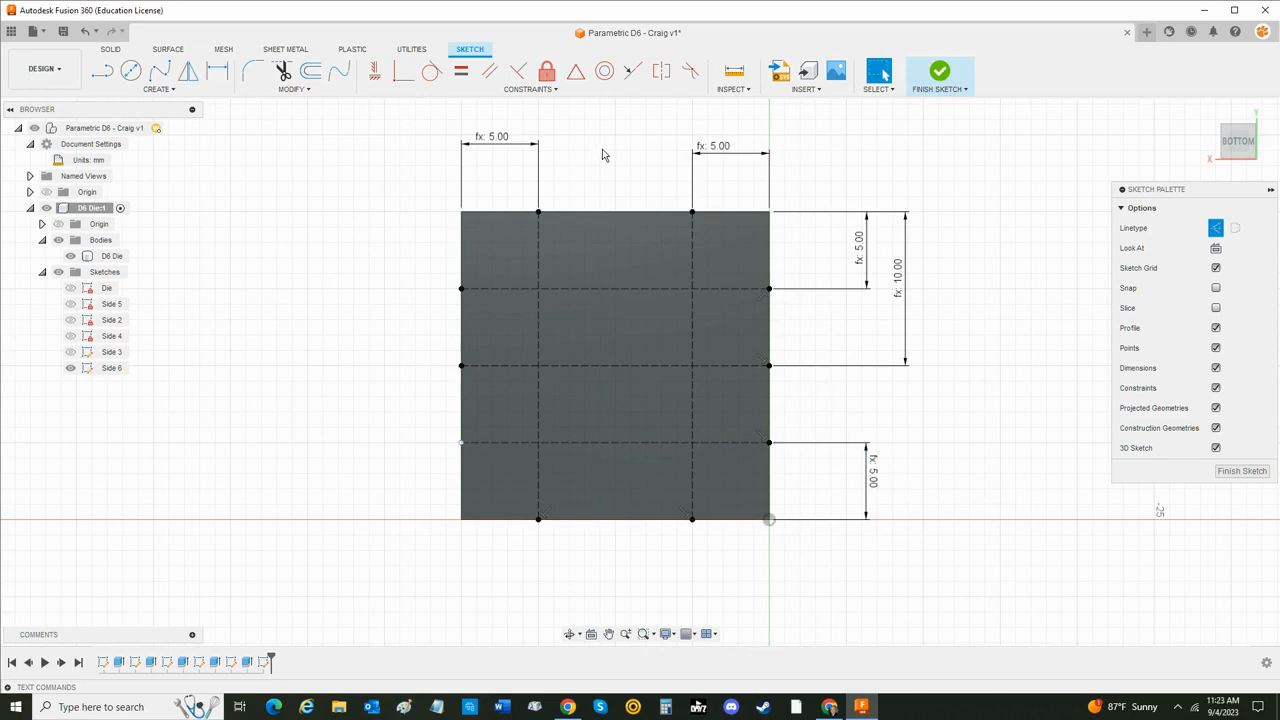
{"action": "left_click", "coordinate": [507, 141]}
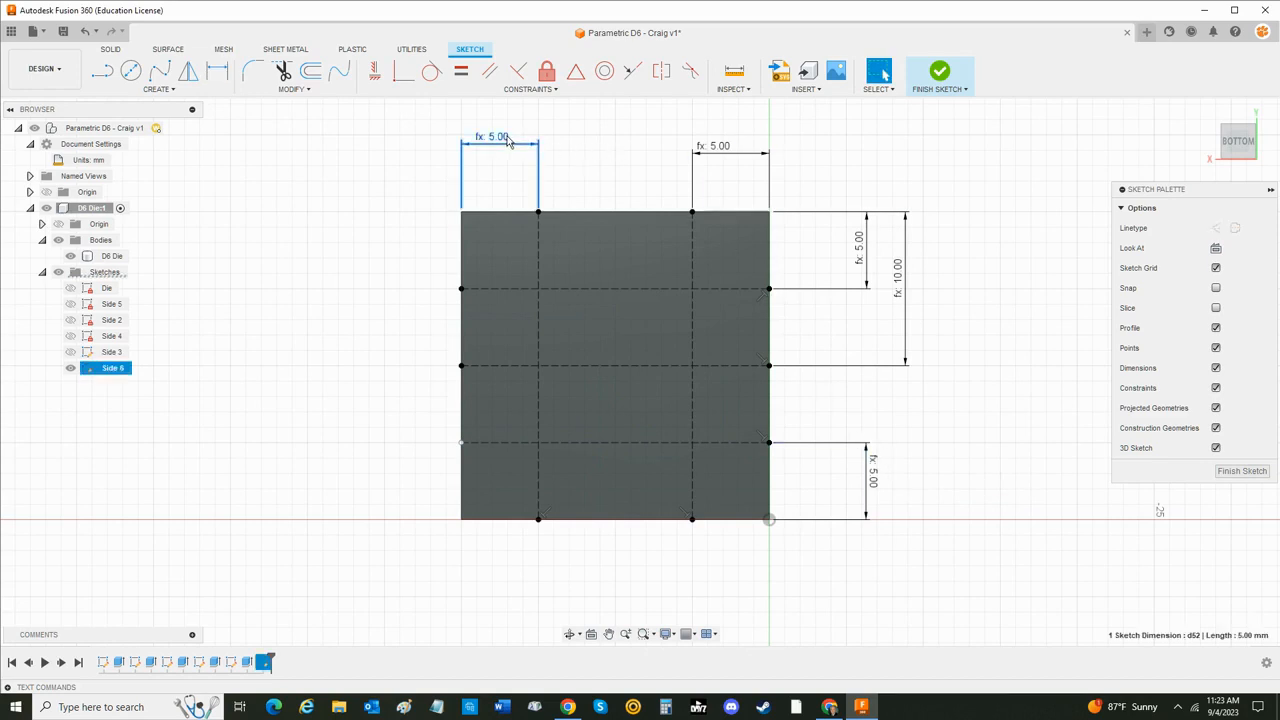
{"action": "left_click", "coordinate": [588, 180]}
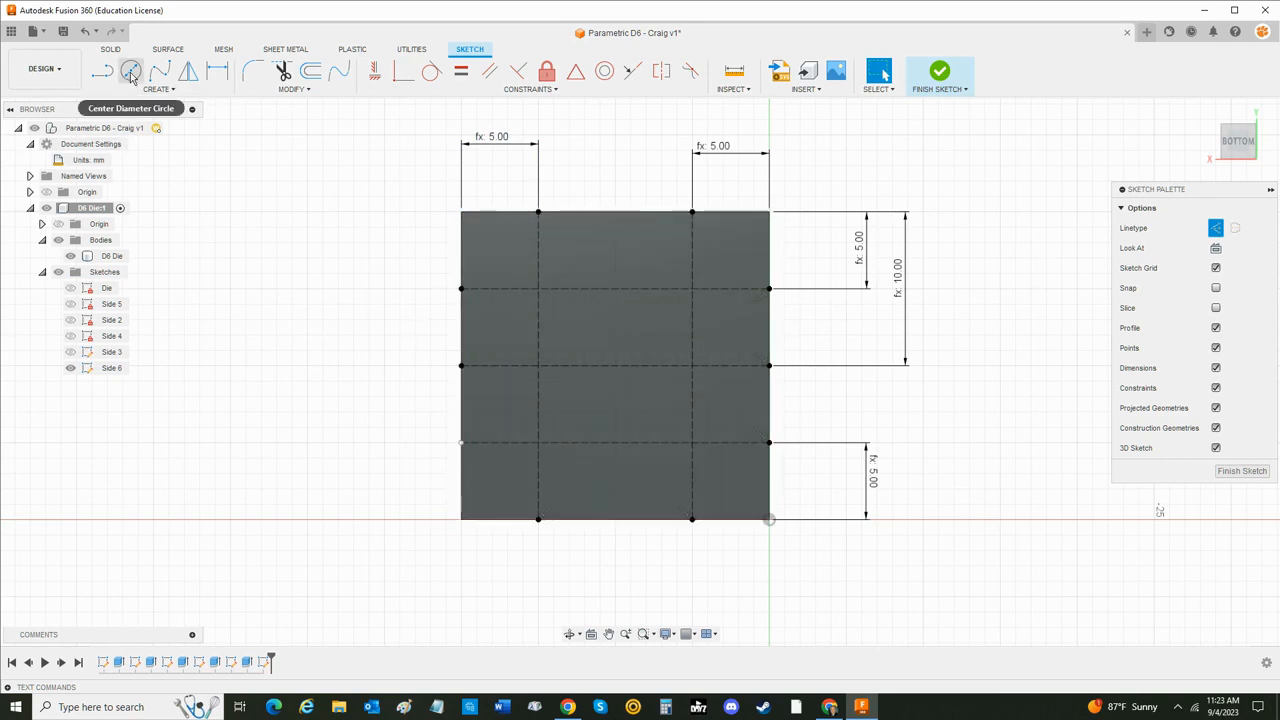
- Draw three solid-line circles centered on the left construction line's intersections, the upper about 3.7 mm and the lowest about 5.4 mm in diameter
{"action": "left_click", "coordinate": [1216, 229]}
{"action": "left_click", "coordinate": [131, 73]}
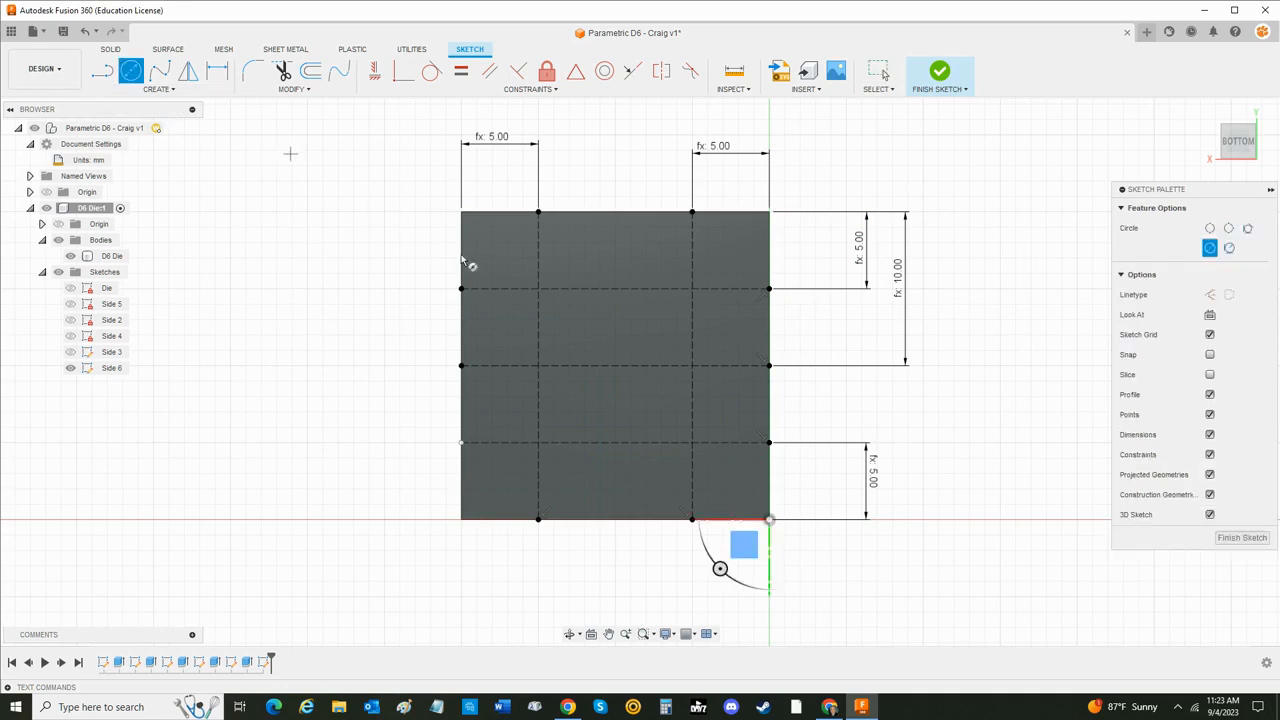
{"action": "left_click", "coordinate": [538, 288]}
{"action": "left_click", "coordinate": [557, 309]}
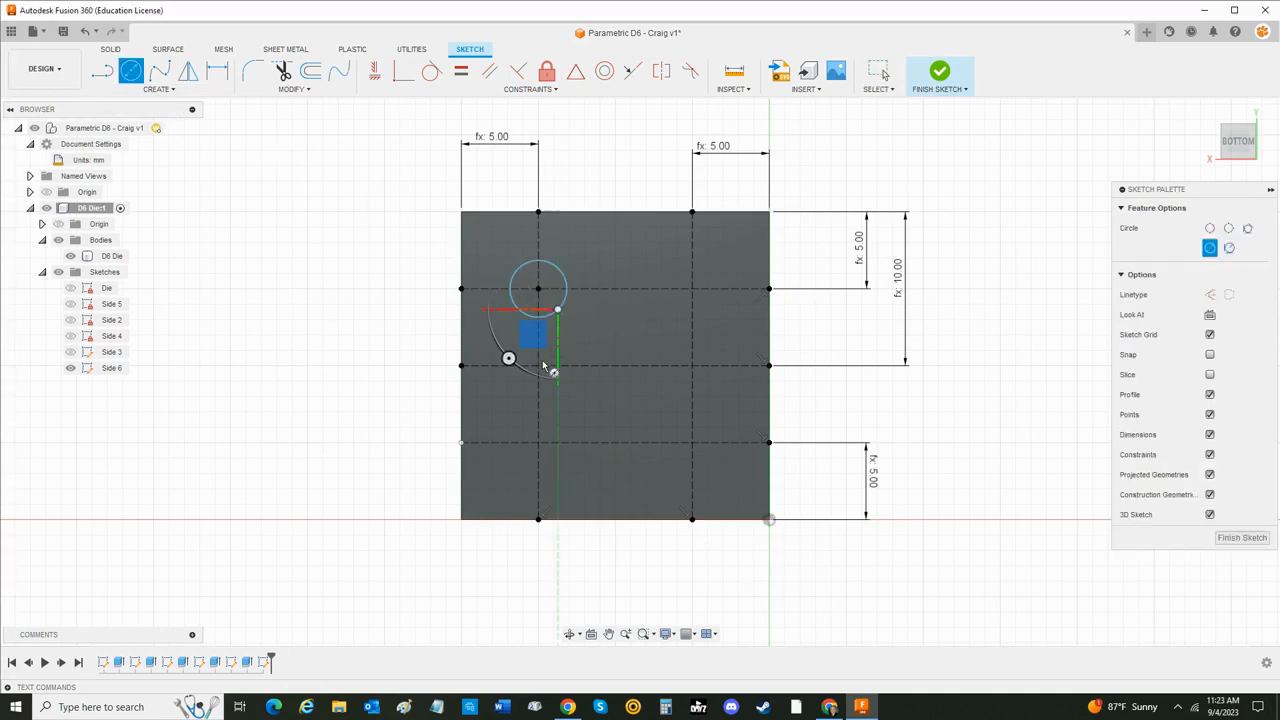
{"action": "left_click", "coordinate": [538, 365]}
{"action": "left_click", "coordinate": [552, 388]}
{"action": "left_click", "coordinate": [538, 442]}
{"action": "left_click", "coordinate": [569, 470]}
- Draw three circles centered on the right construction line's intersections, the upper about 4.6 mm and the middle about 4.2 mm in diameter
{"action": "left_click", "coordinate": [692, 442]}
{"action": "left_click", "coordinate": [714, 468]}
{"action": "left_click", "coordinate": [692, 365]}
{"action": "left_click", "coordinate": [714, 390]}
{"action": "left_click", "coordinate": [692, 289]}
{"action": "left_click", "coordinate": [720, 313]}
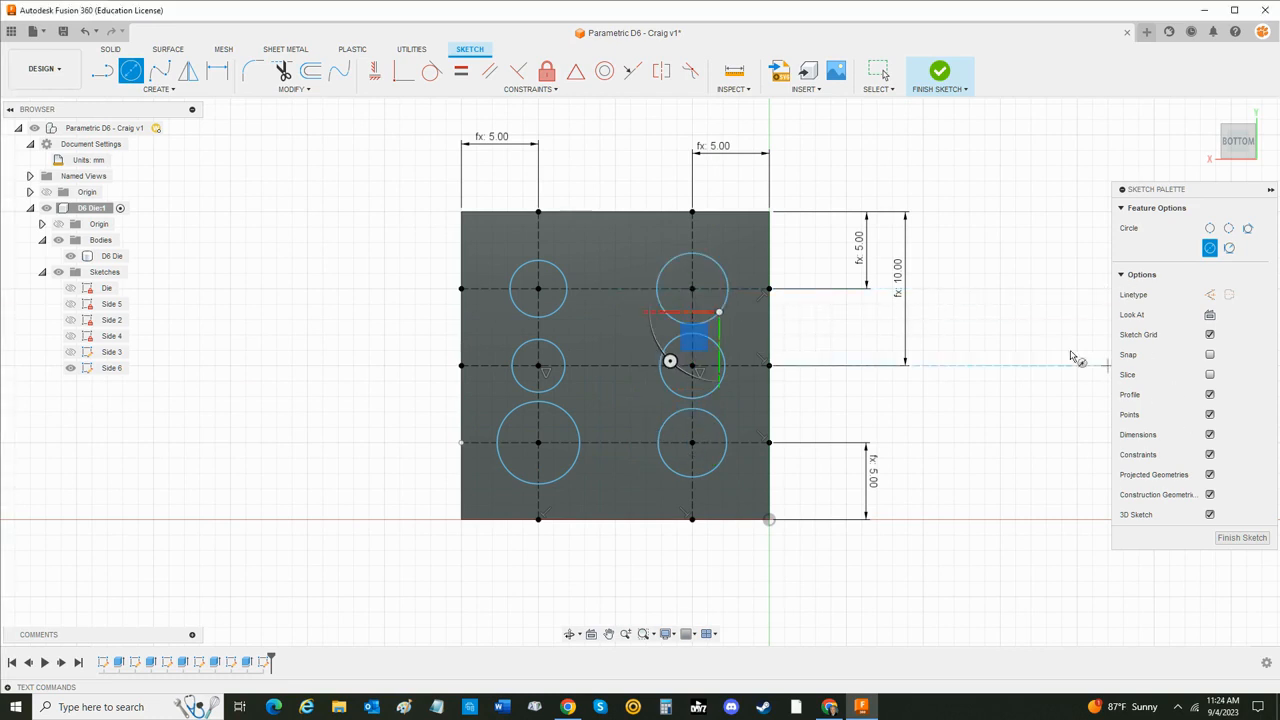
{"action": "key", "text": "Escape"}
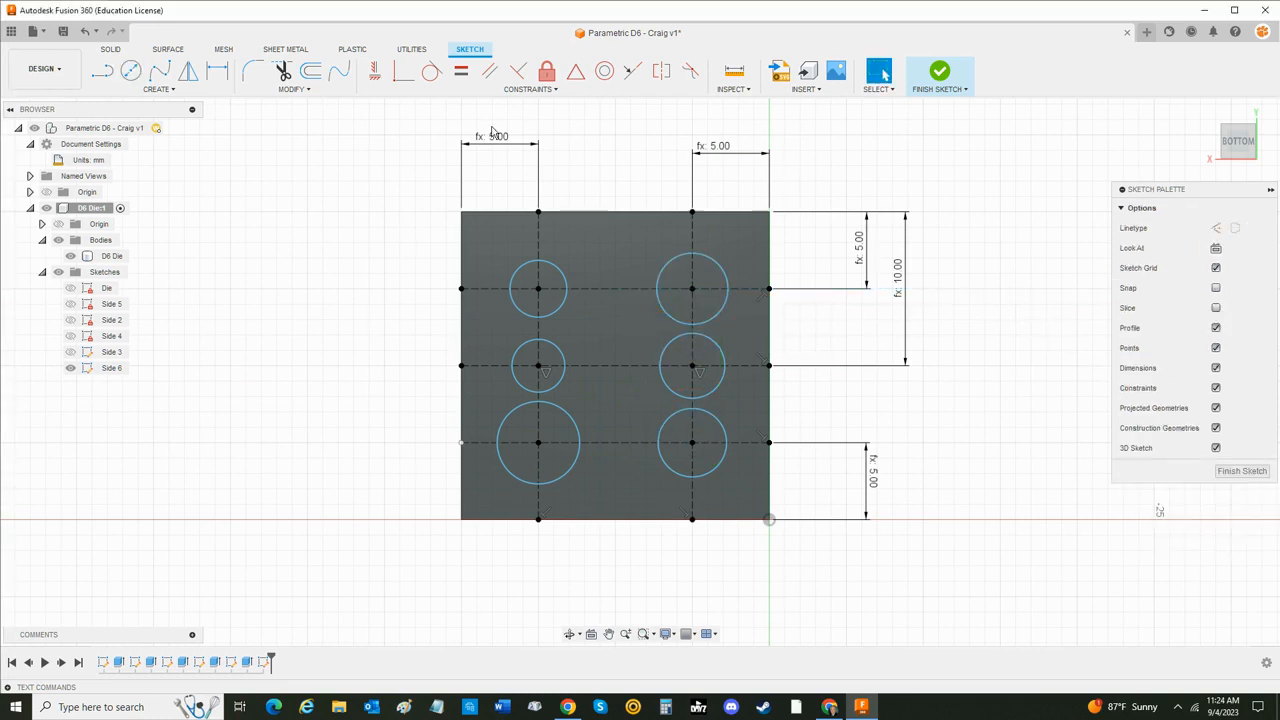
- Dimension the upper-right circle's diameter as Pip_Size
{"action": "key", "text": "d"}
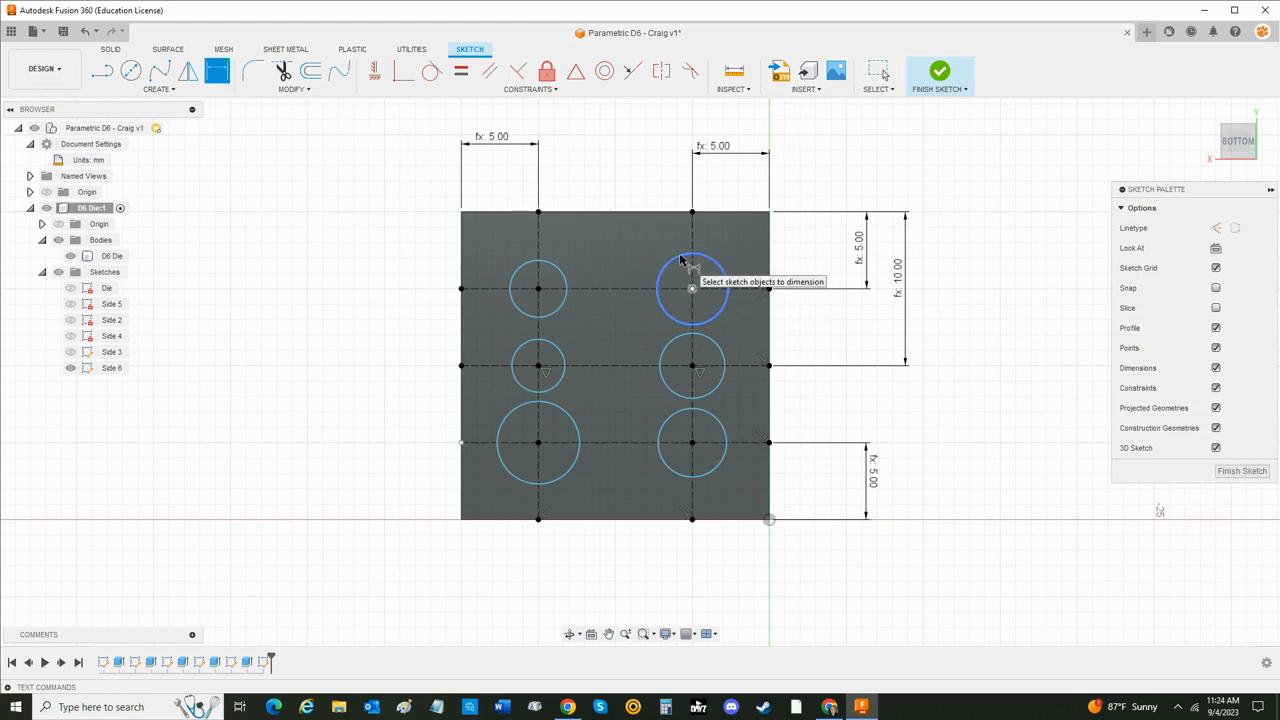
{"action": "left_click", "coordinate": [688, 256]}
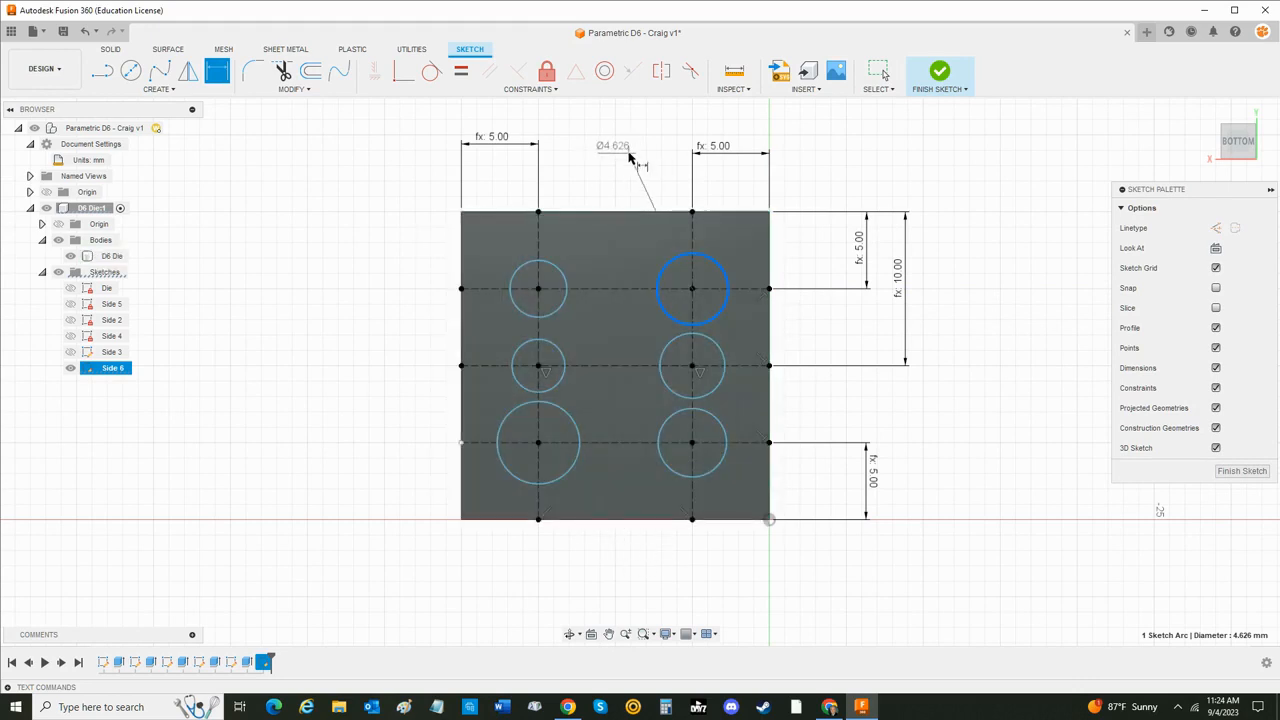
{"action": "left_click", "coordinate": [641, 176]}
{"action": "type", "text": "0"}
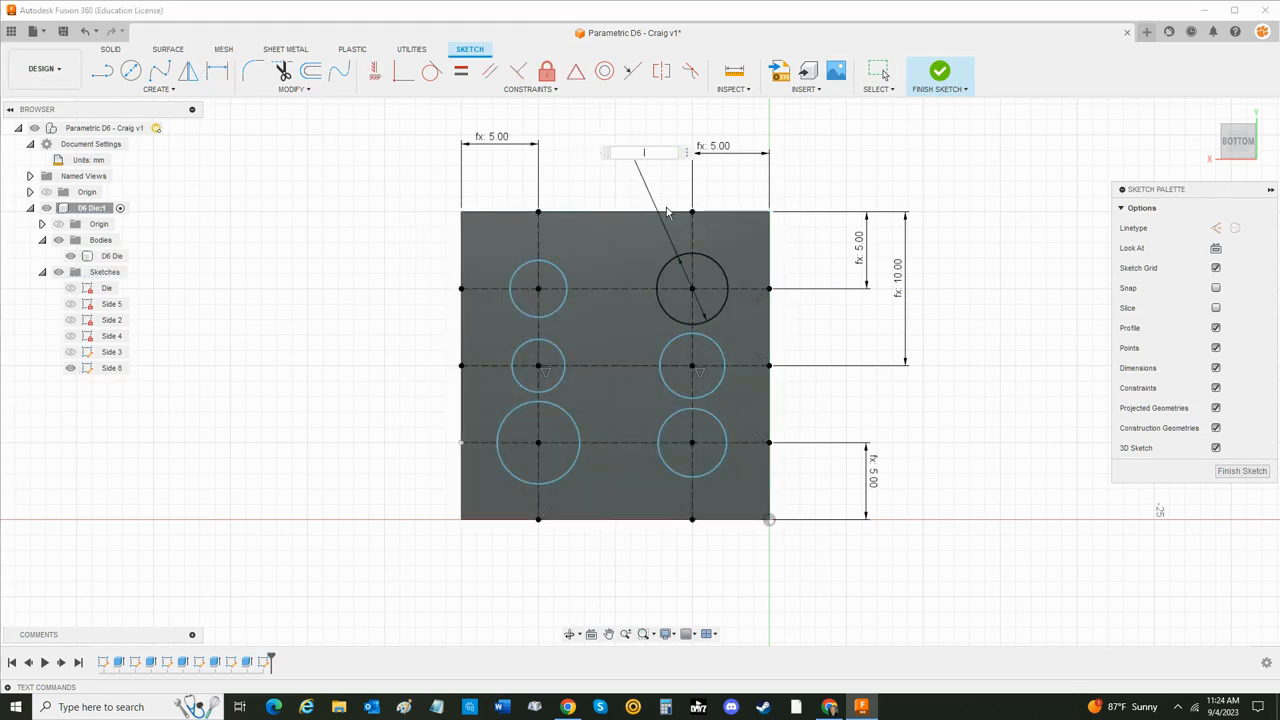
{"action": "type", "text": "Pip_Size"}
{"action": "key", "text": "Down"}
{"action": "key", "text": "Return"}
{"action": "key", "text": "Return"}
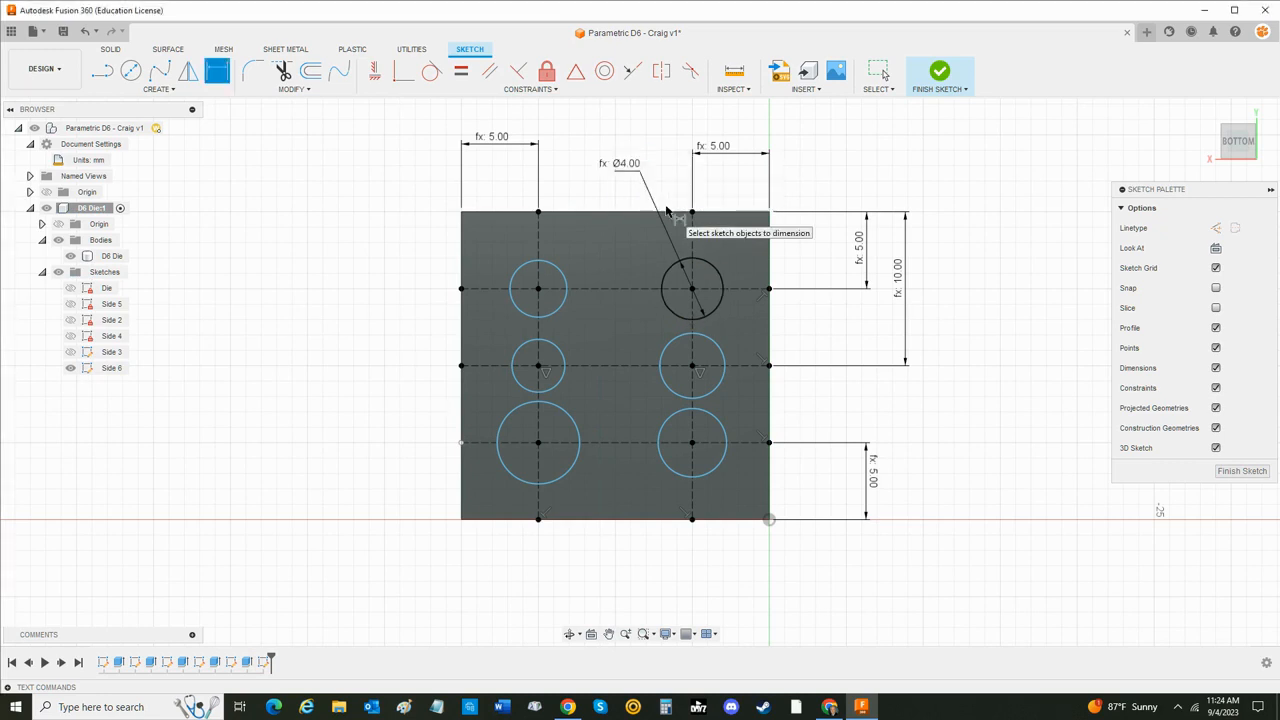
- Dimension the middle circle of the right column with the diameter Pip_Size
{"action": "left_click", "coordinate": [716, 383]}
{"action": "left_click", "coordinate": [791, 392]}
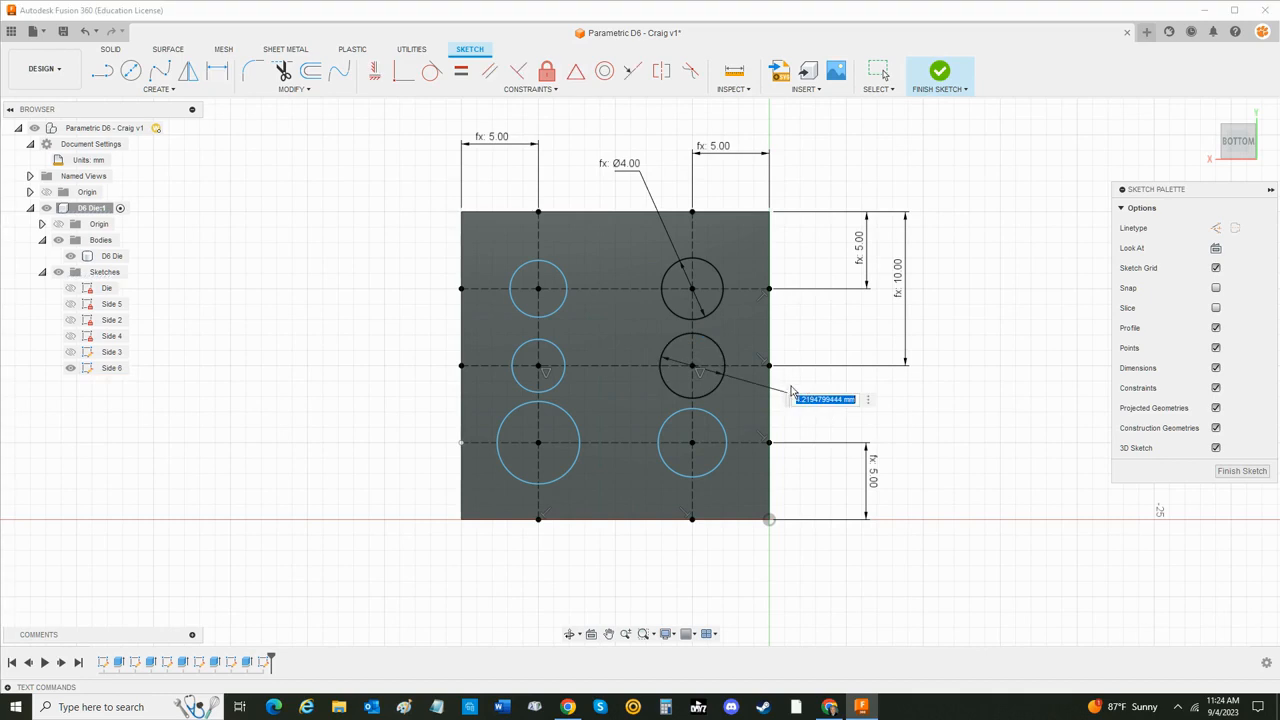
{"action": "type", "text": "pip"}
{"action": "key", "text": "Down"}
{"action": "key", "text": "Return"}
- Dimension the lower-right circle's diameter as Pip_Size
{"action": "key", "text": "Return"}
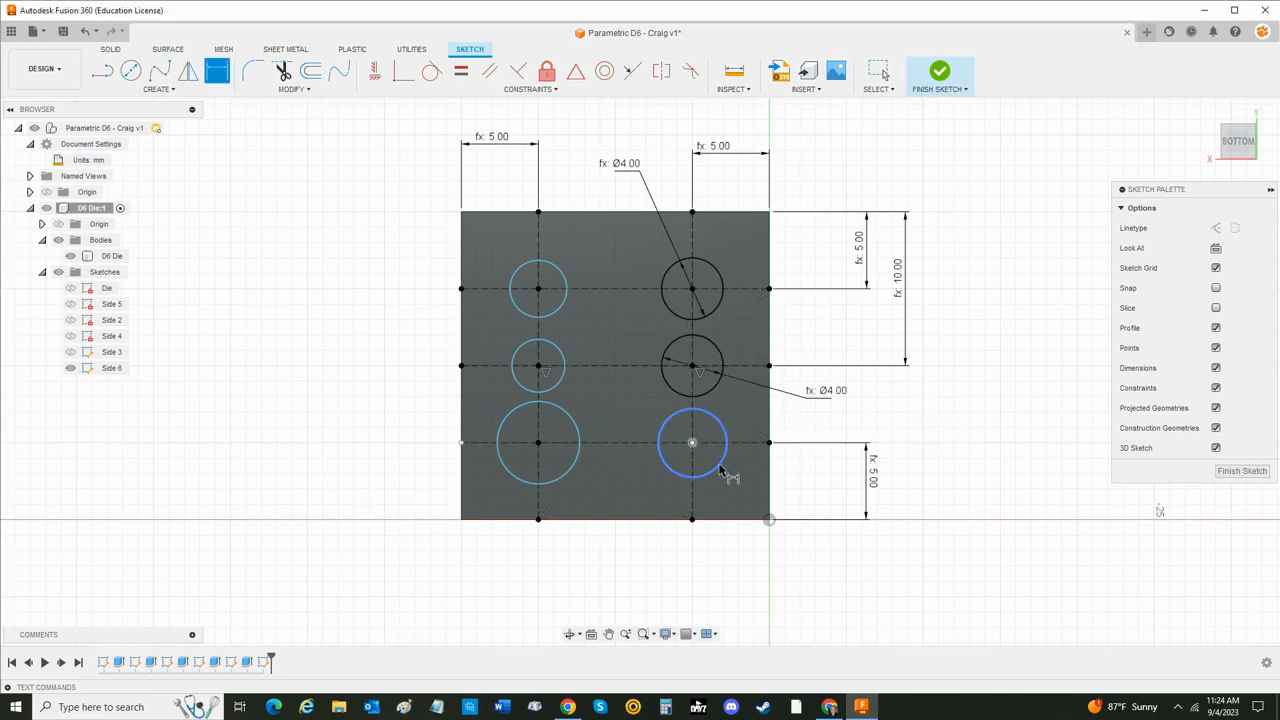
{"action": "left_click", "coordinate": [718, 456]}
{"action": "left_click", "coordinate": [719, 563]}
{"action": "type", "text": "pip"}
{"action": "key", "text": "Down"}
{"action": "key", "text": "Return"}
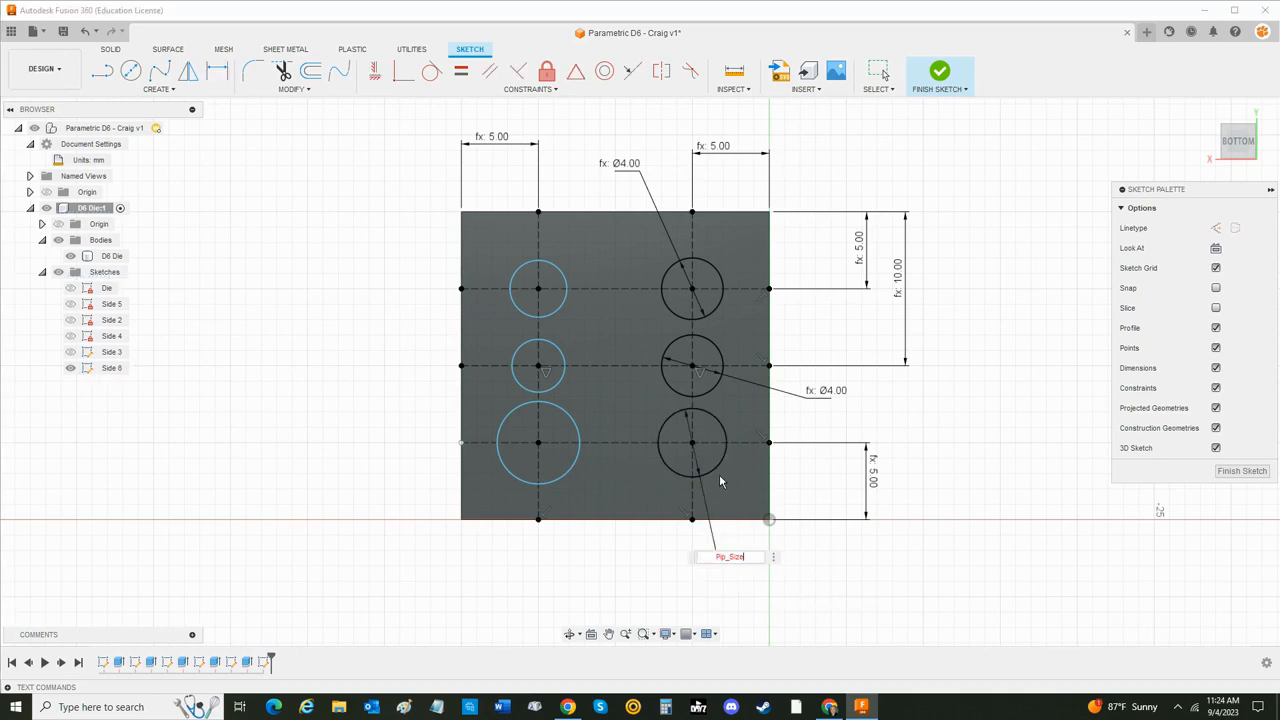
{"action": "key", "text": "Return"}
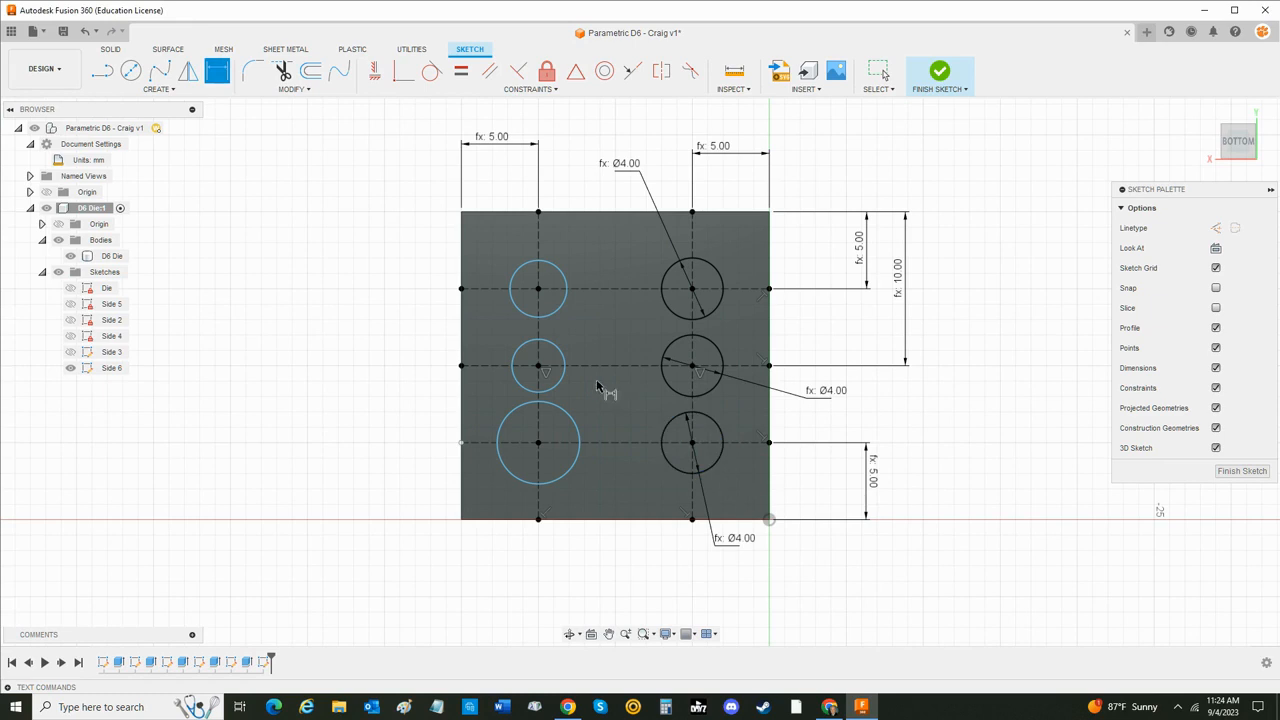
- Dimension the lower-left circle's diameter as Pip_Size
{"action": "left_click", "coordinate": [561, 486]}
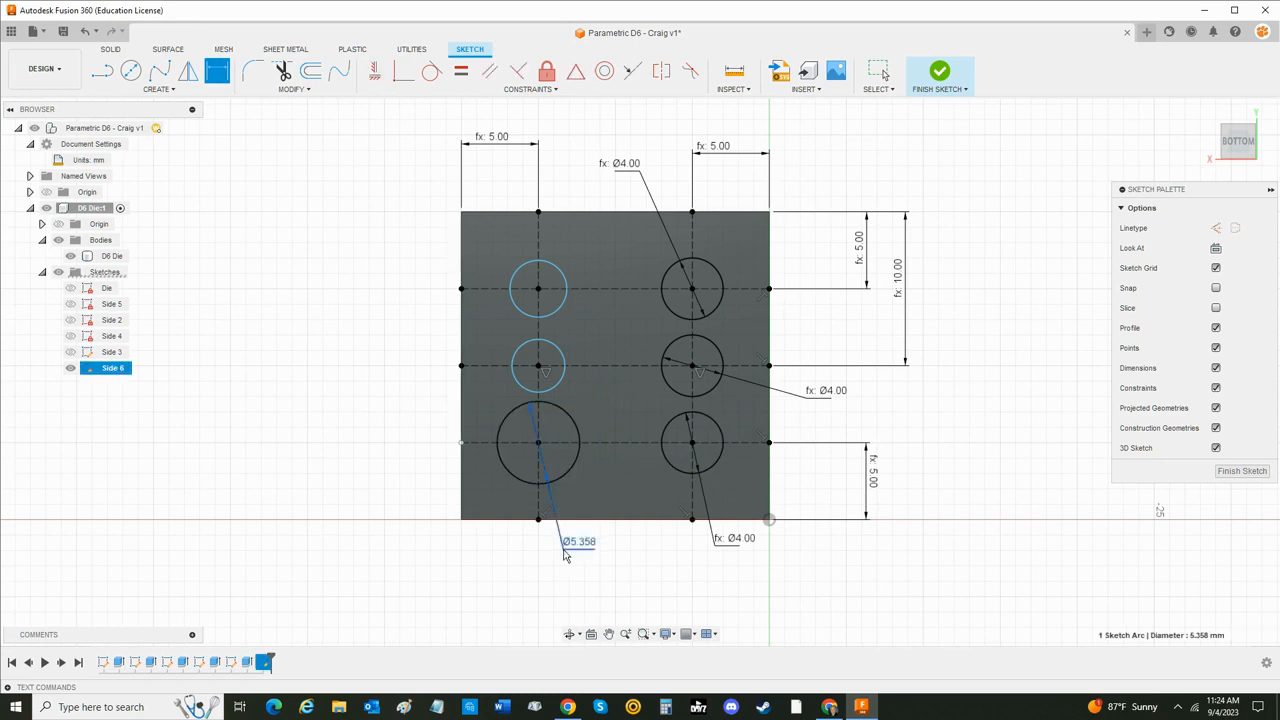
{"action": "left_click", "coordinate": [560, 510]}
{"action": "type", "text": "pip"}
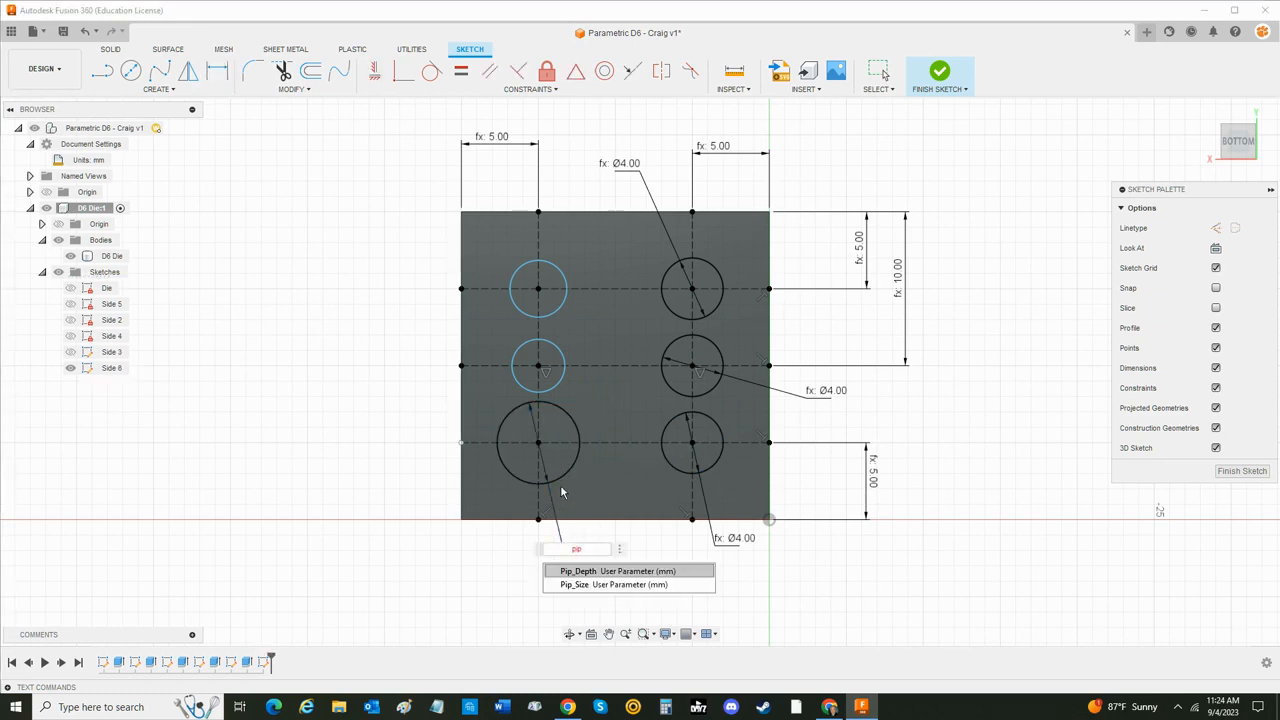
{"action": "key", "text": "Down"}
{"action": "key", "text": "Return"}
{"action": "key", "text": "Return"}
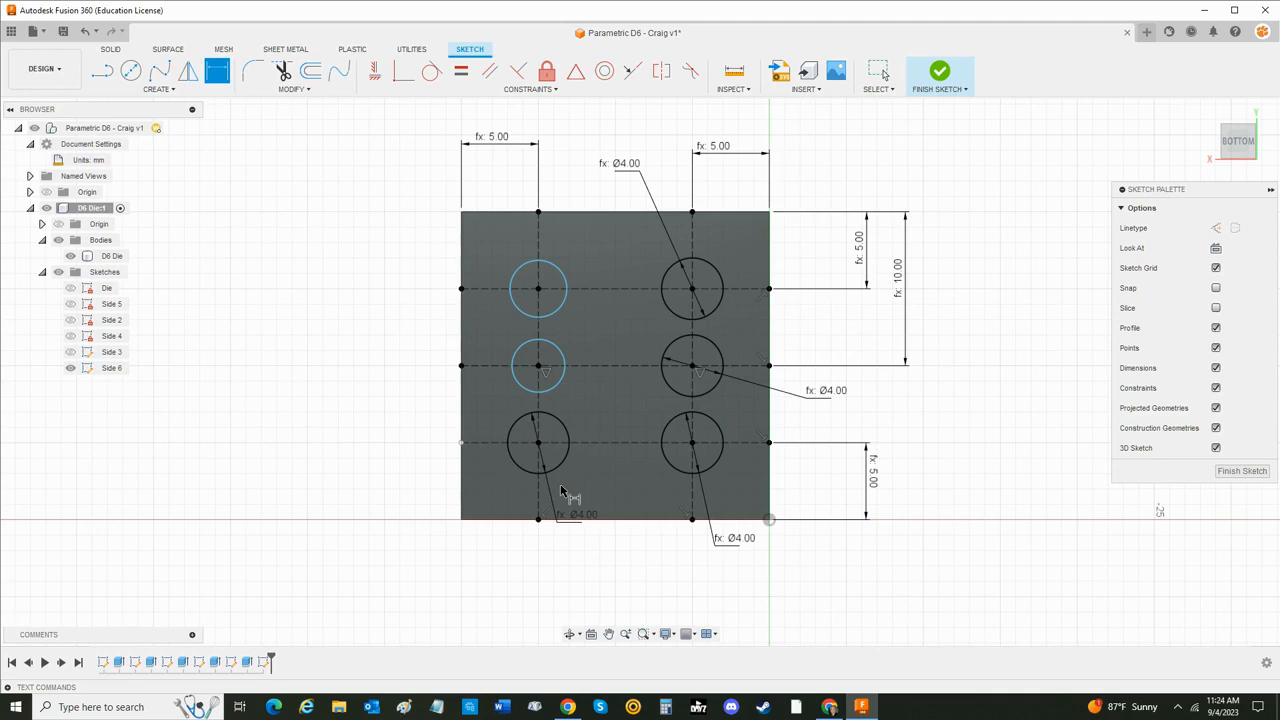
- Dimension the middle circle of the left column with the diameter Pip_Size
{"action": "left_click", "coordinate": [526, 359]}
{"action": "left_click", "coordinate": [418, 386]}
{"action": "type", "text": "pip"}
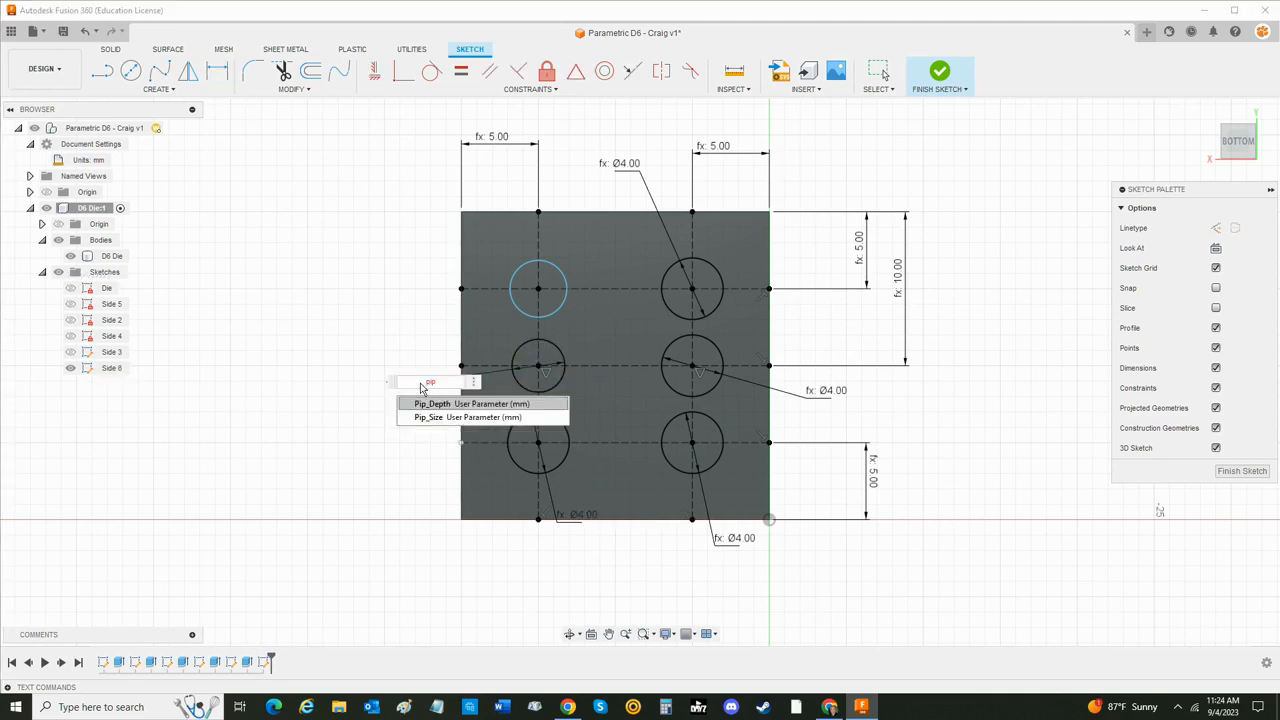
{"action": "key", "text": "Down"}
{"action": "key", "text": "Return"}
{"action": "key", "text": "Return"}
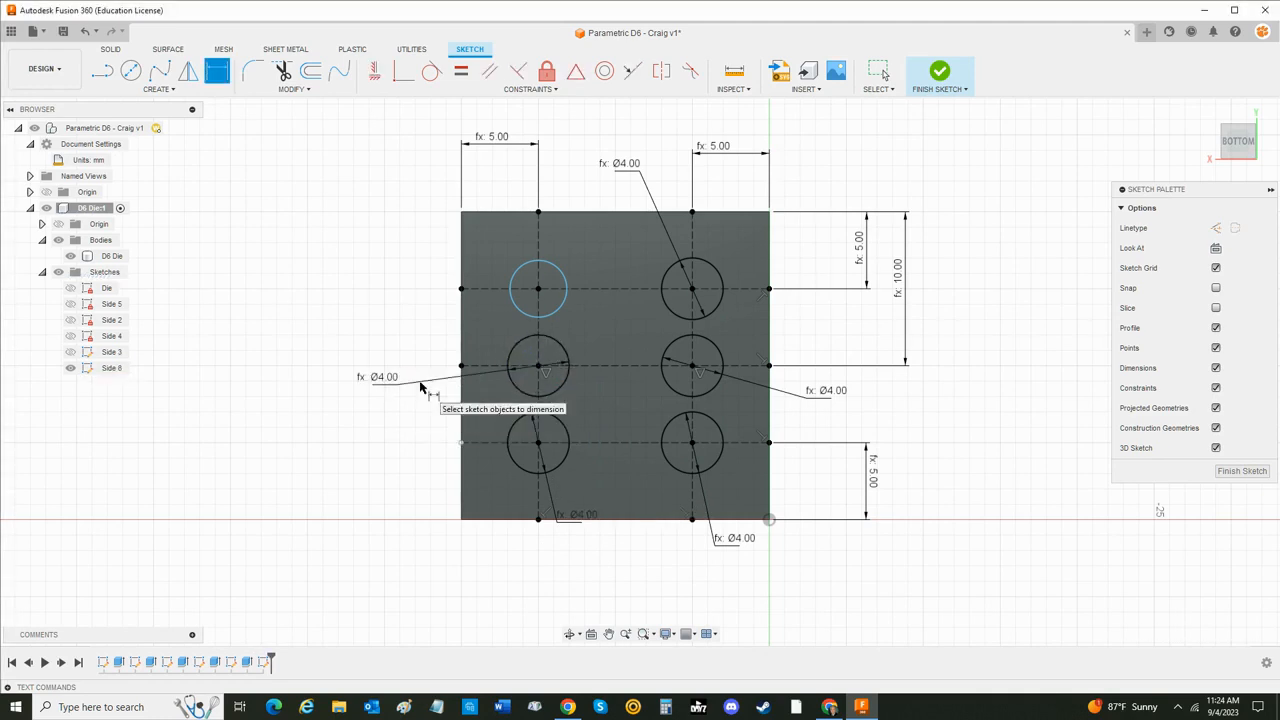
- Dimension the upper-left circle's diameter as Pip_Size and finish the Side 6 sketch
{"action": "left_click", "coordinate": [520, 313]}
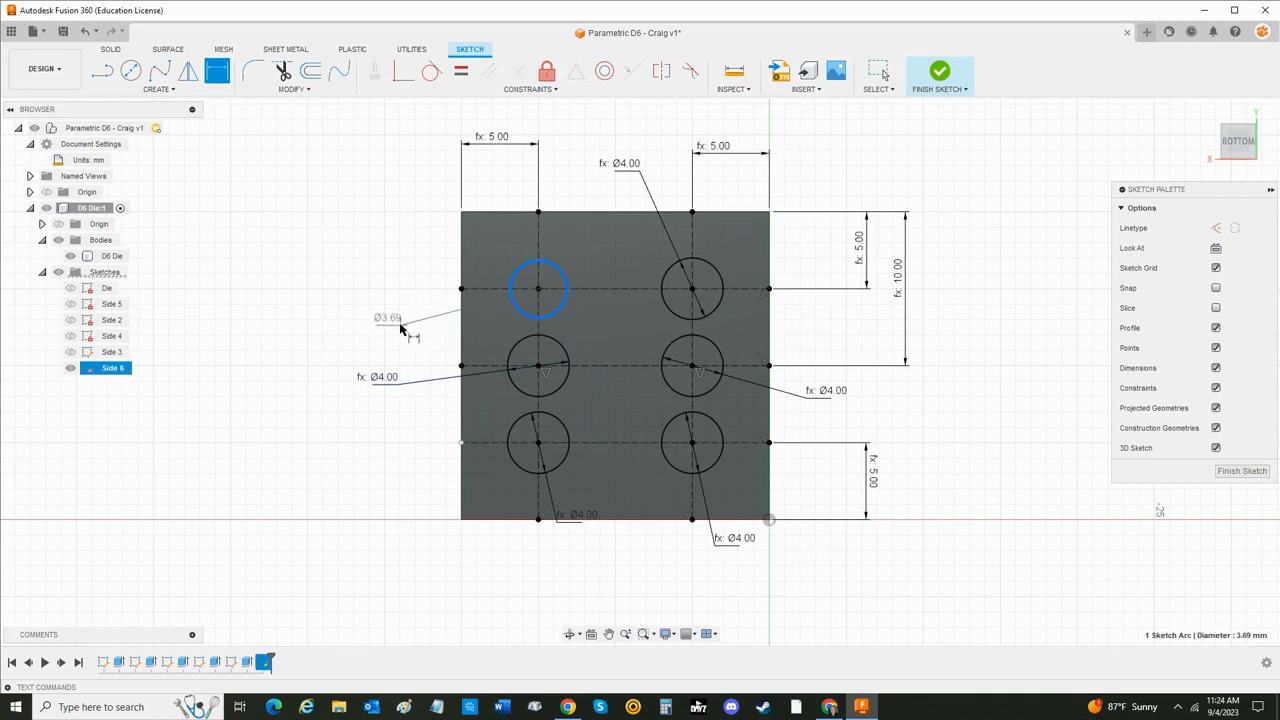
{"action": "left_click", "coordinate": [393, 318]}
{"action": "type", "text": "pip"}
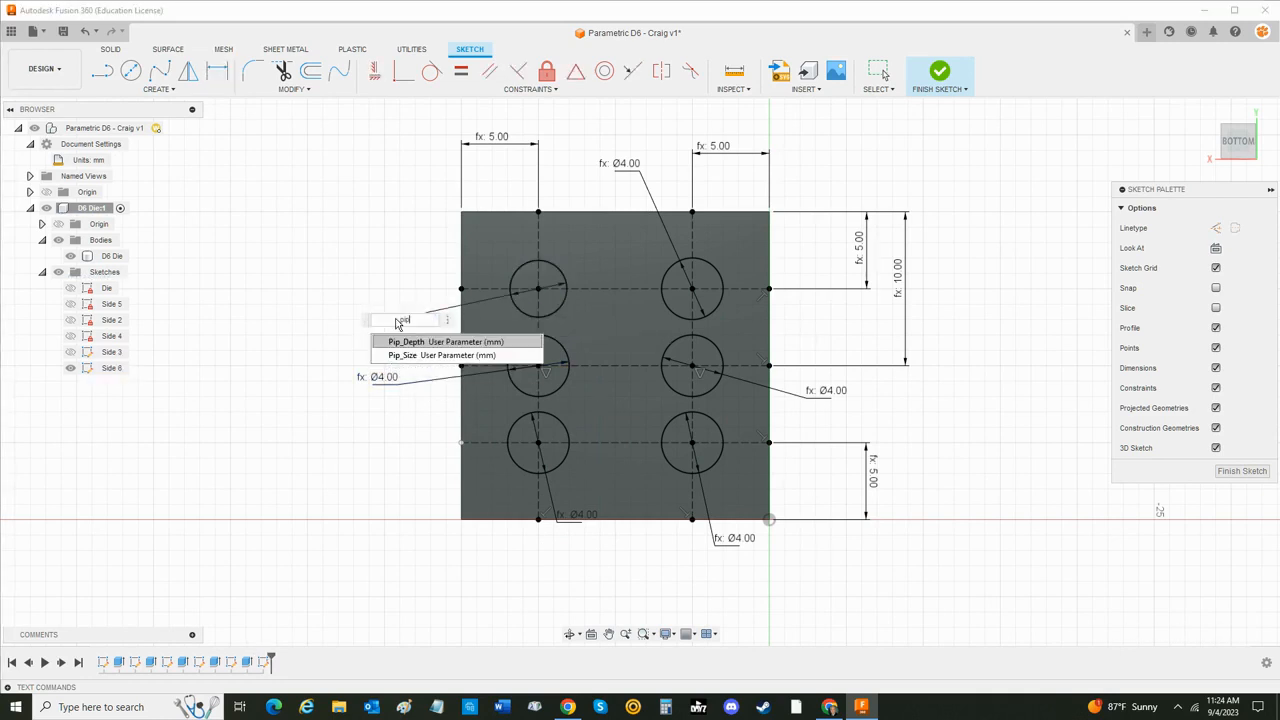
{"action": "key", "text": "Down"}
{"action": "key", "text": "Return"}
{"action": "key", "text": "Return"}
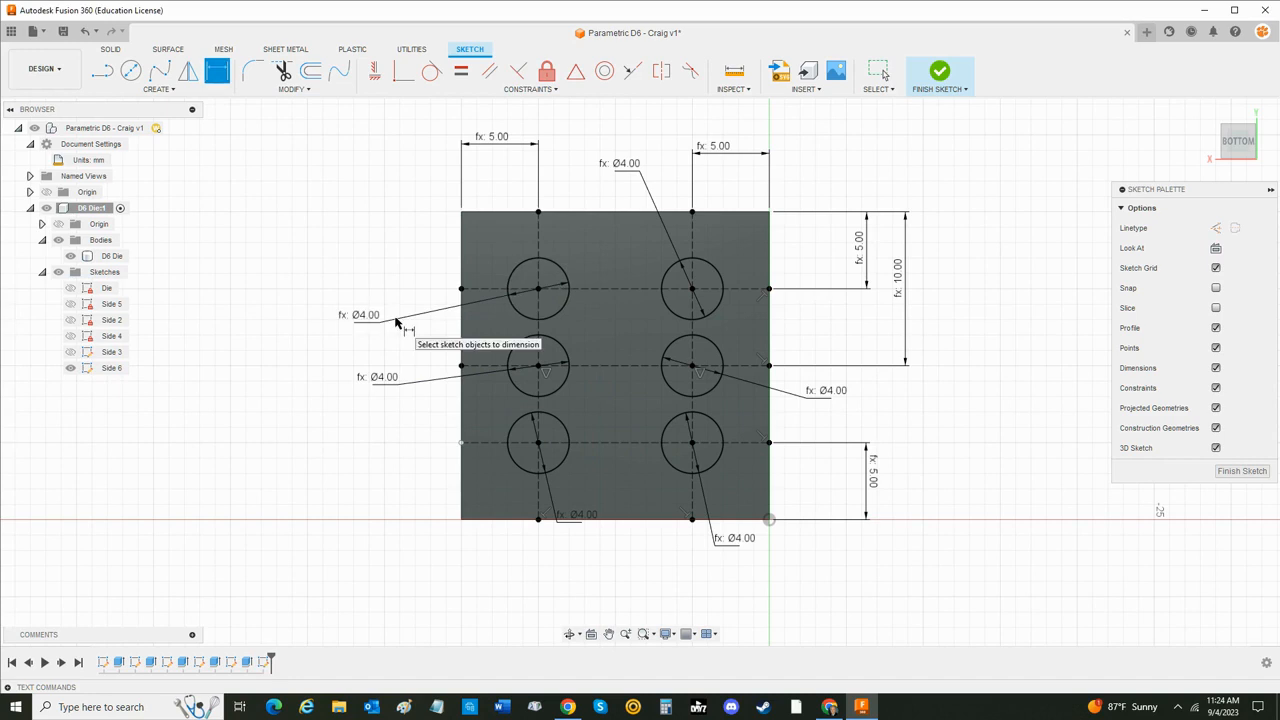
{"action": "key", "text": "Escape"}
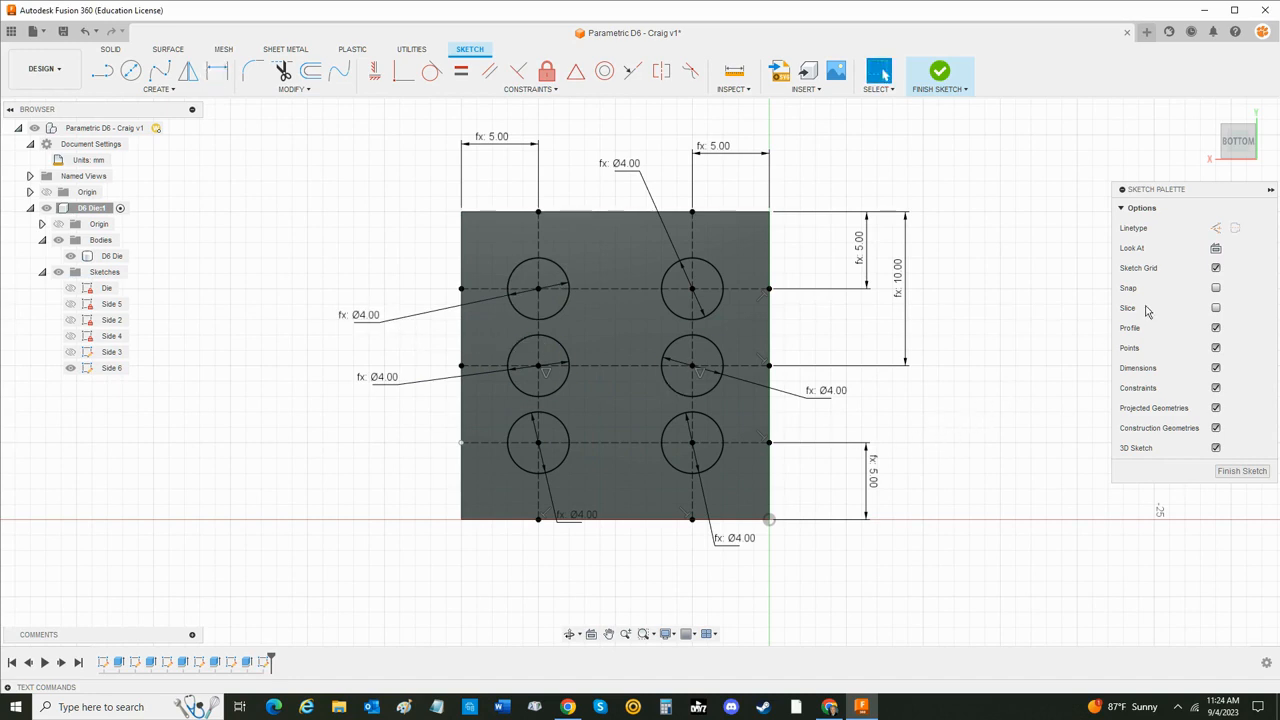
{"action": "left_click", "coordinate": [1241, 471]}
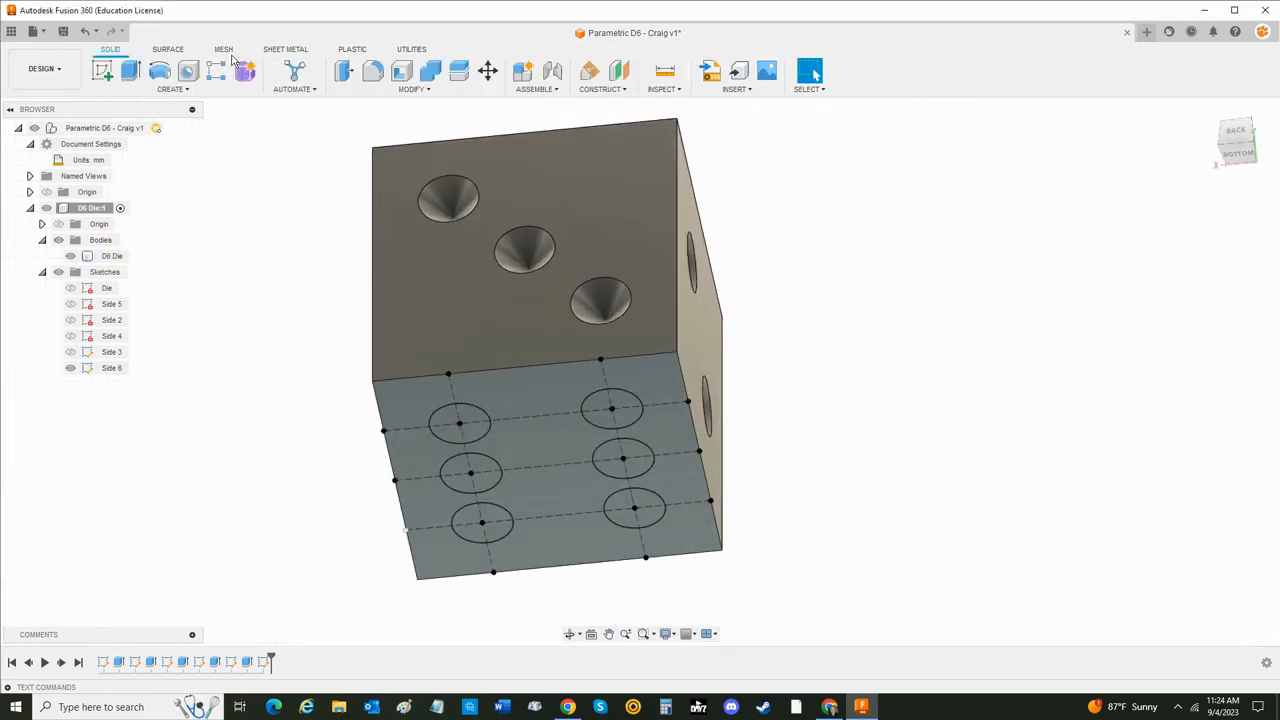
- Extrude the six Side 6 circles as a cut into the die, with distance Pip_Depth and taper angle Taper_Angle
{"action": "left_click", "coordinate": [130, 70]}
{"action": "left_click", "coordinate": [462, 420]}
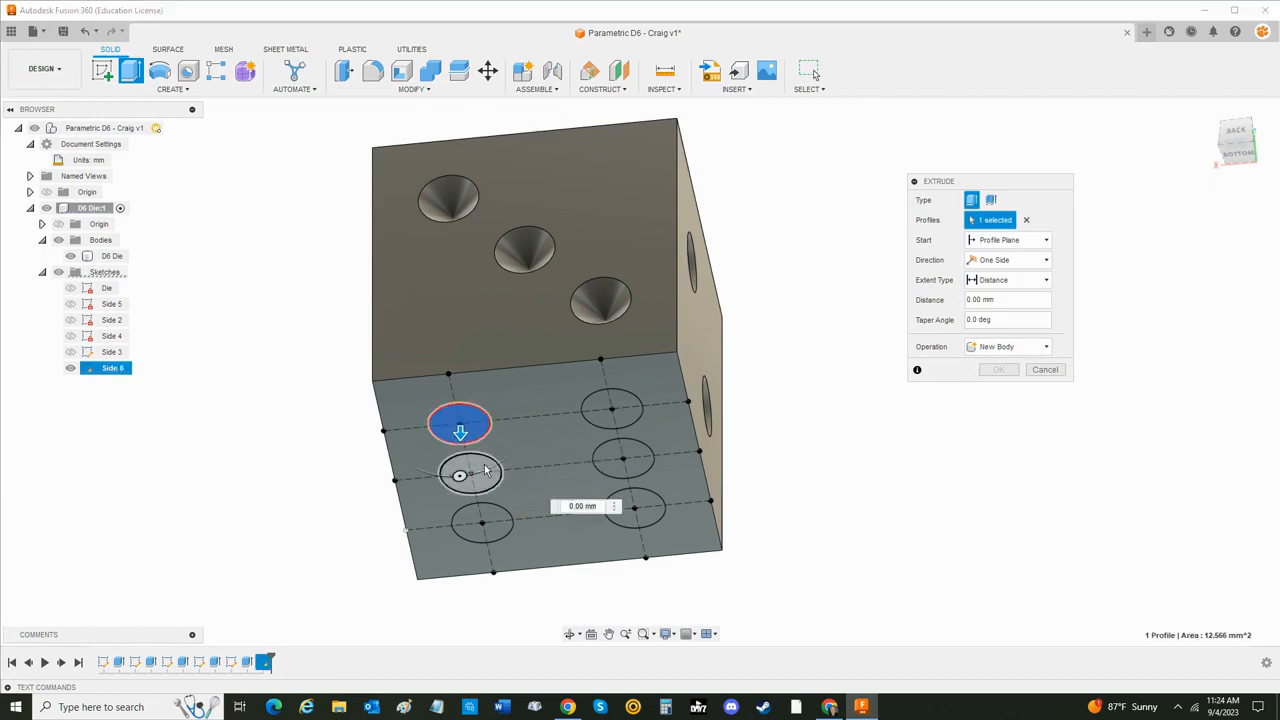
{"action": "left_click", "coordinate": [470, 473]}
{"action": "left_click", "coordinate": [482, 521]}
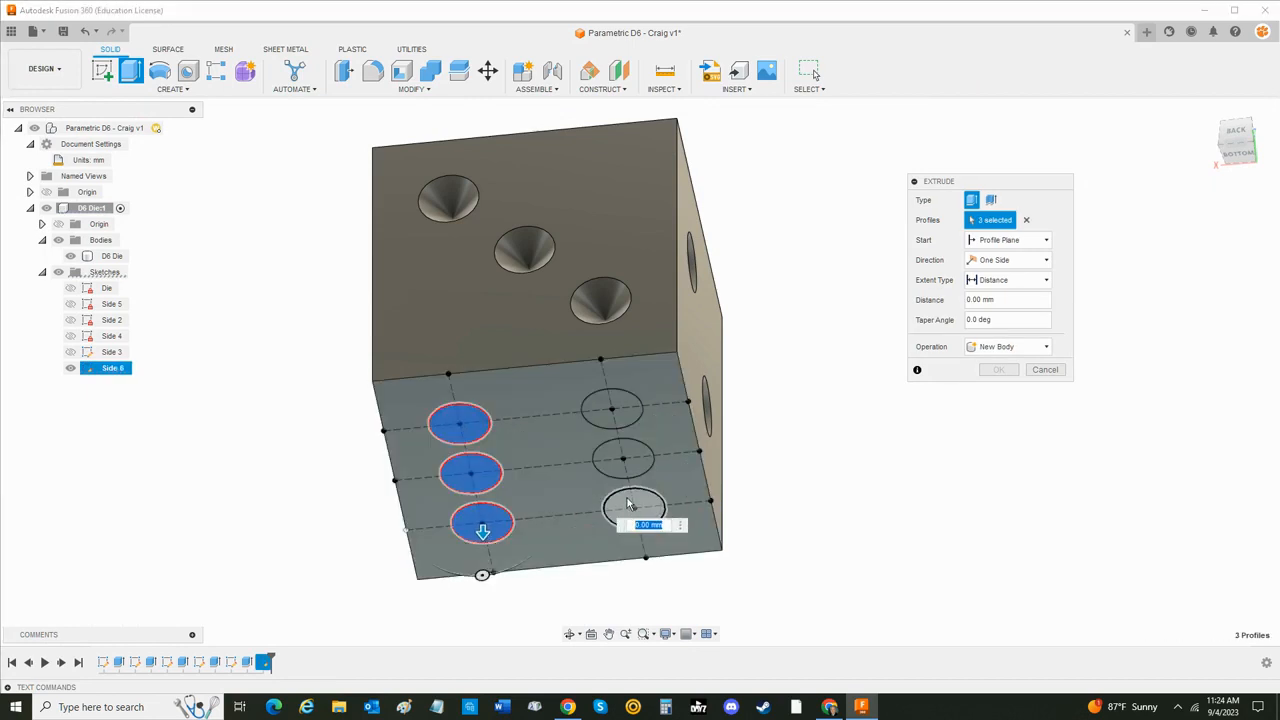
{"action": "left_click", "coordinate": [634, 500]}
{"action": "left_click", "coordinate": [624, 458]}
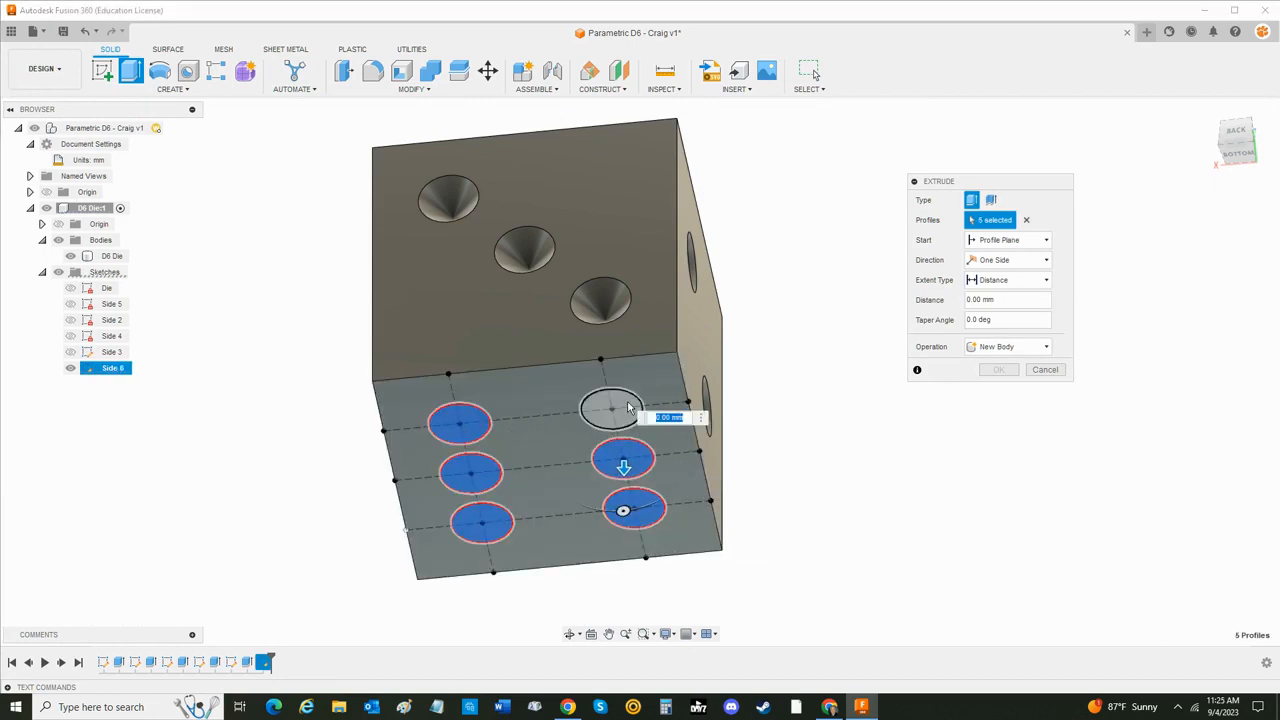
{"action": "left_click", "coordinate": [612, 409]}
{"action": "left_click", "coordinate": [1003, 299]}
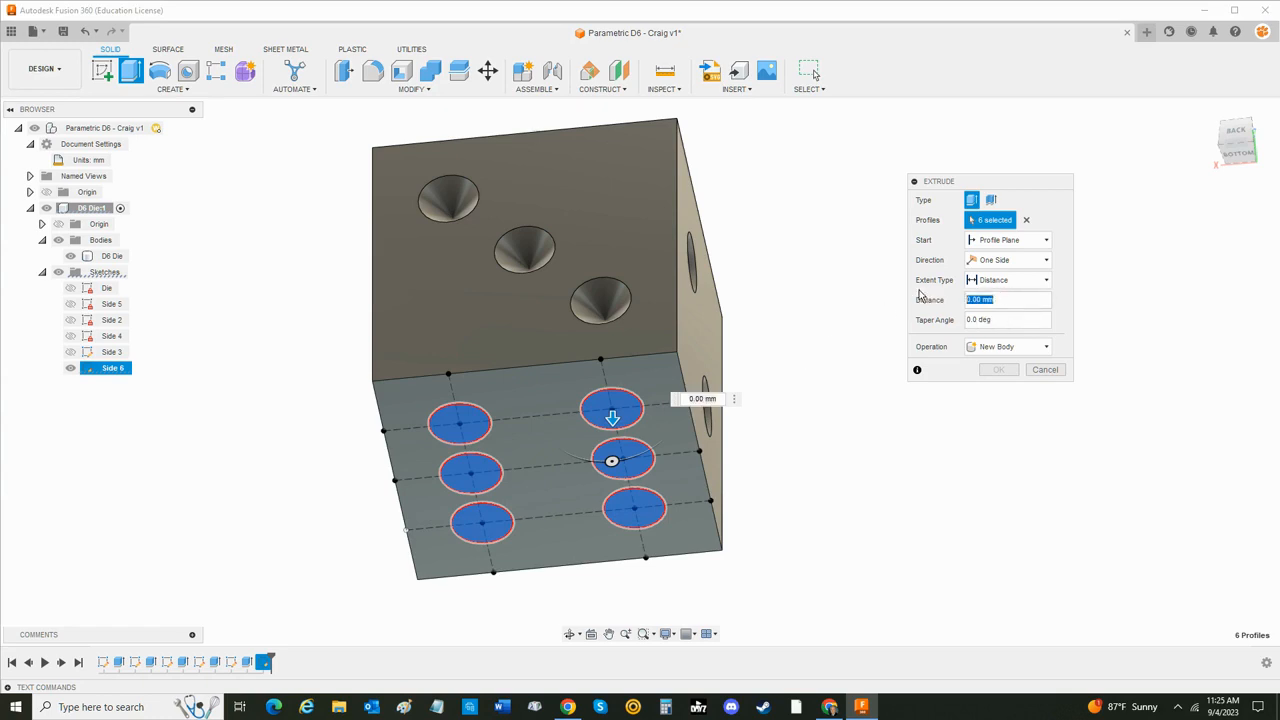
{"action": "type", "text": "pip"}
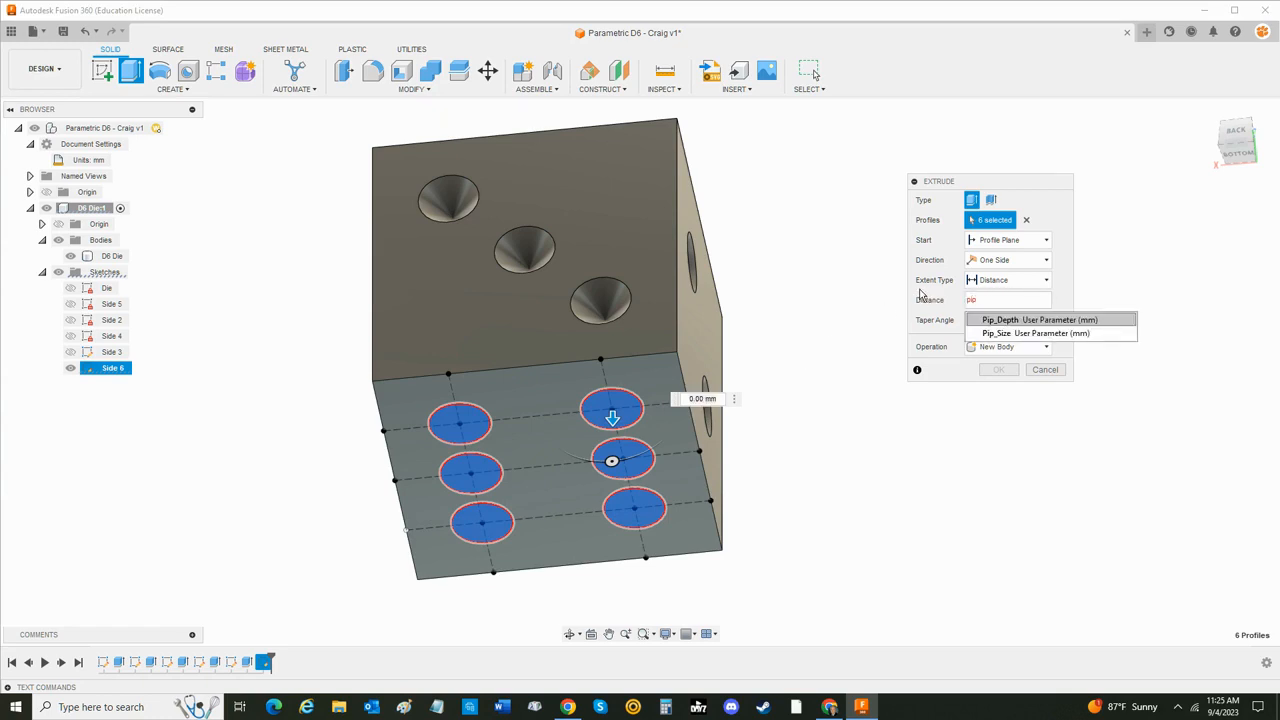
{"action": "key", "text": "Tab"}
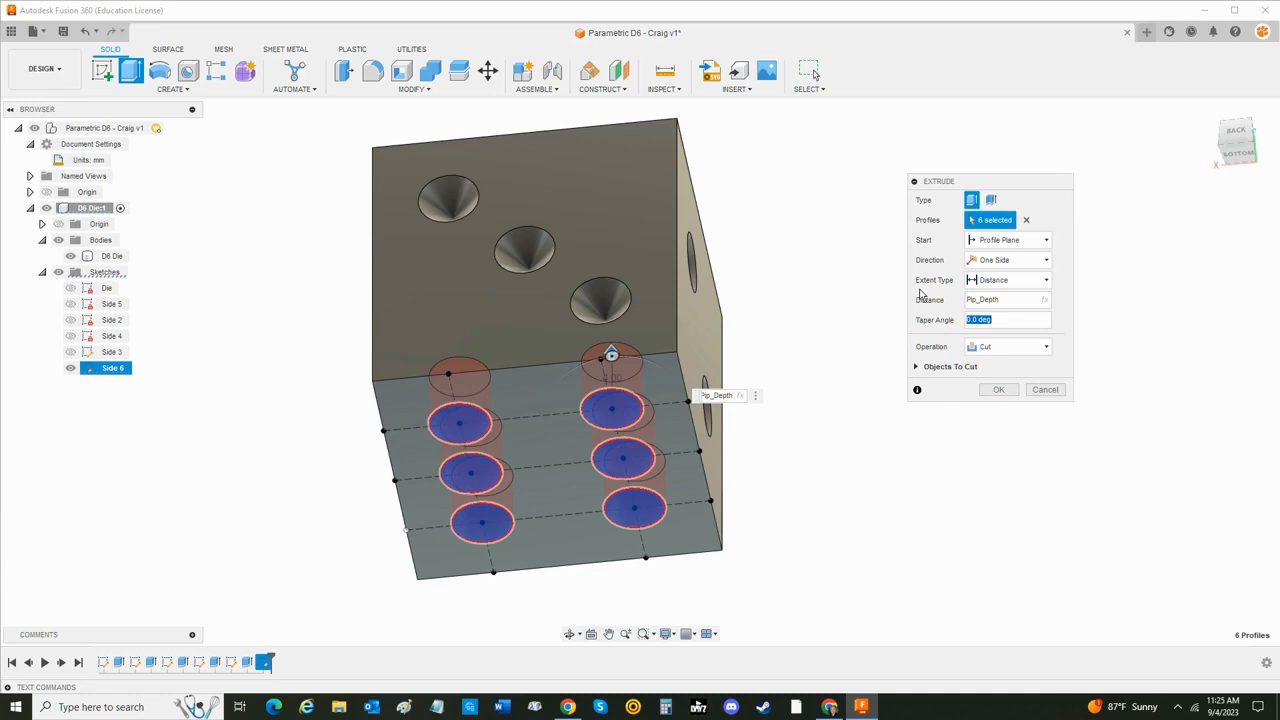
{"action": "type", "text": "tap"}
{"action": "key", "text": "Return"}
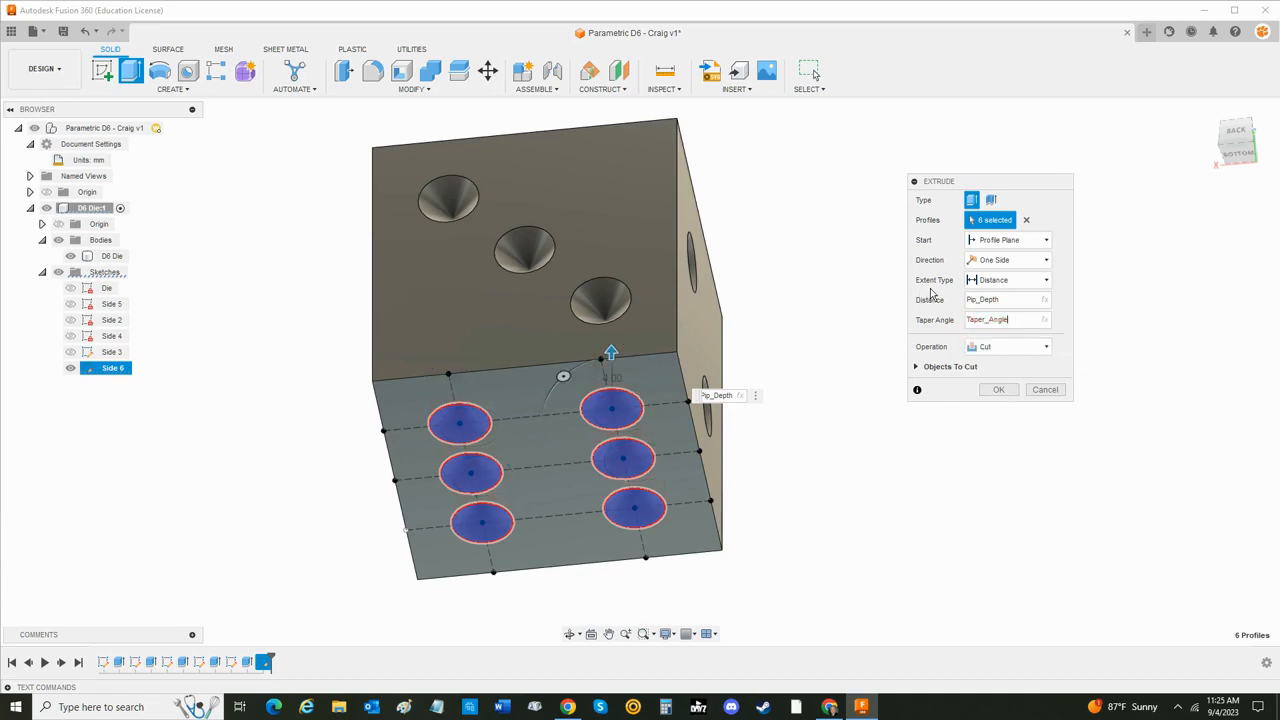
{"action": "key", "text": "Return"}
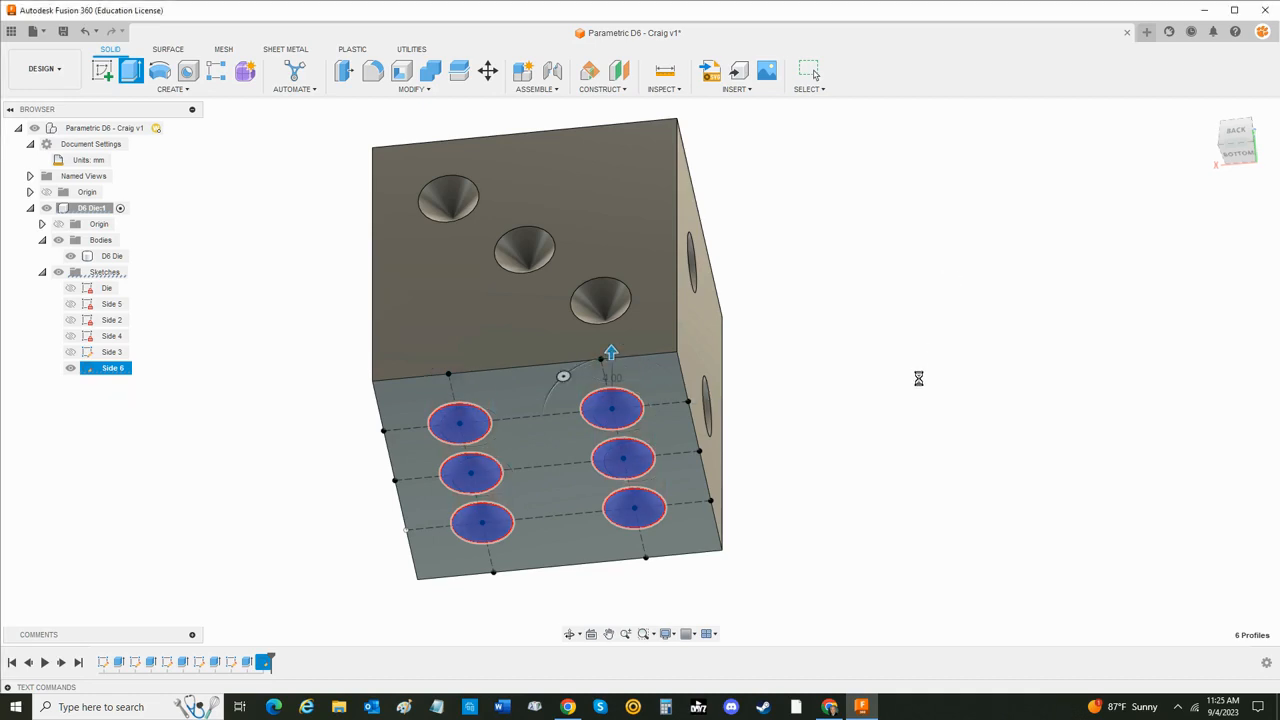
- Start a new sketch on the die's remaining blank top face
{"action": "middle_click_drag", "start_coordinate": [970, 448], "coordinate": [943, 571], "text": "shift"}
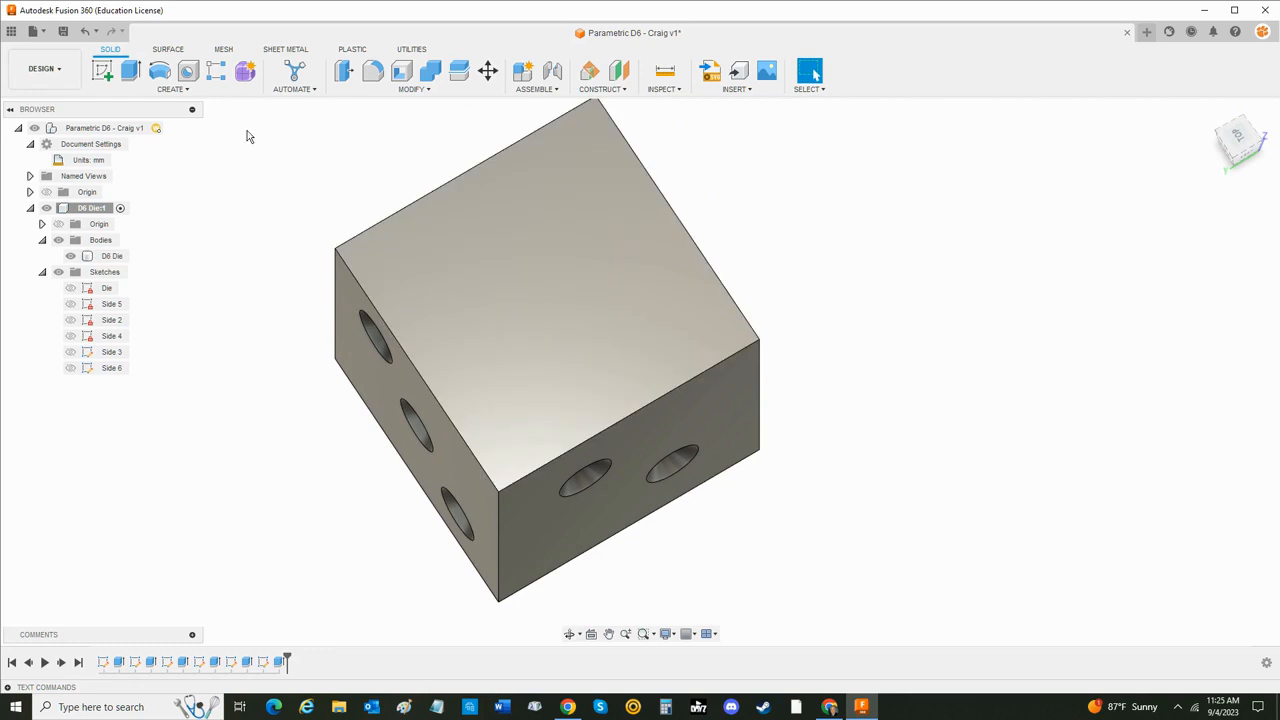
{"action": "left_click", "coordinate": [104, 71]}
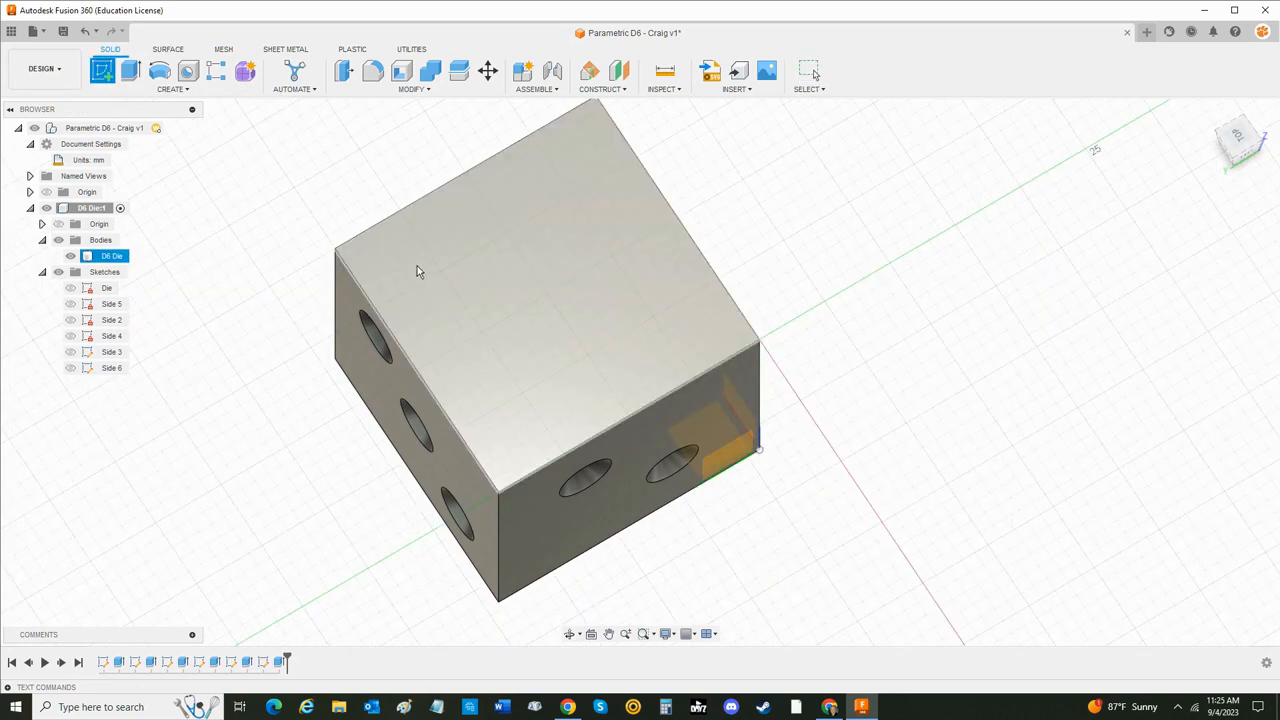
{"action": "left_click", "coordinate": [421, 288]}
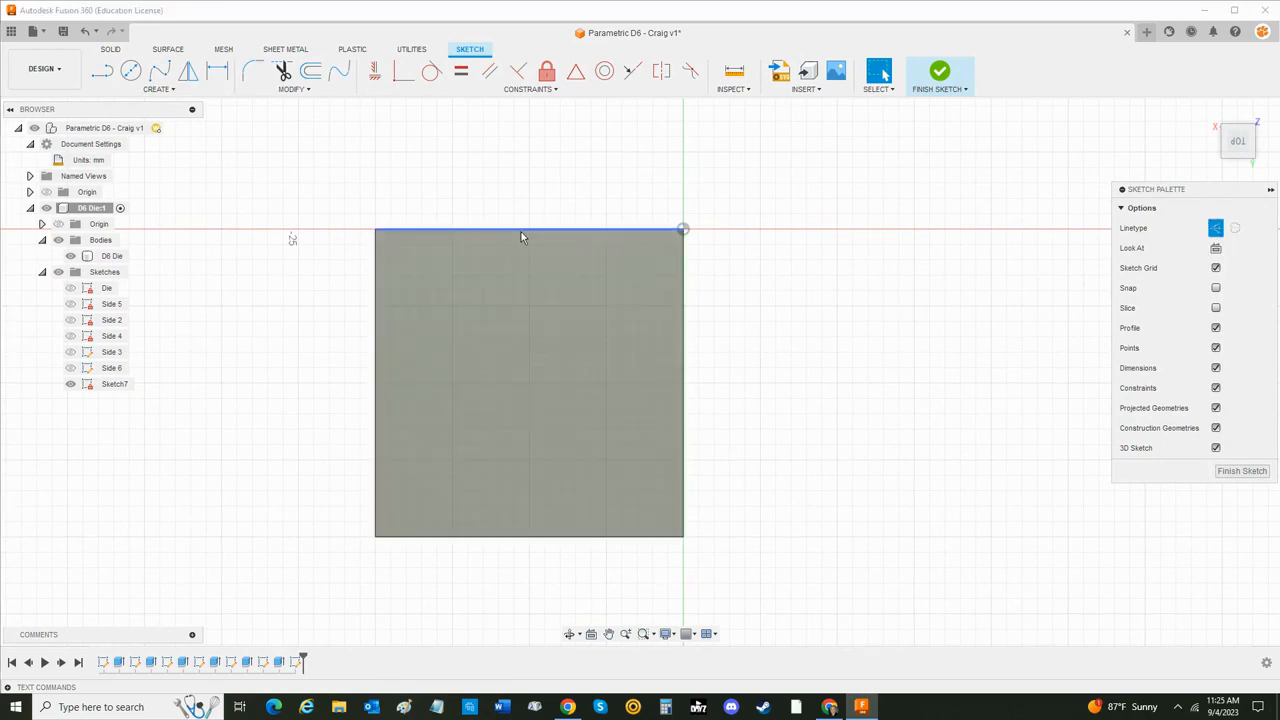
- Draw vertical and horizontal construction lines across the top face, connecting the midpoints of its opposite edges
{"action": "left_click", "coordinate": [102, 71]}
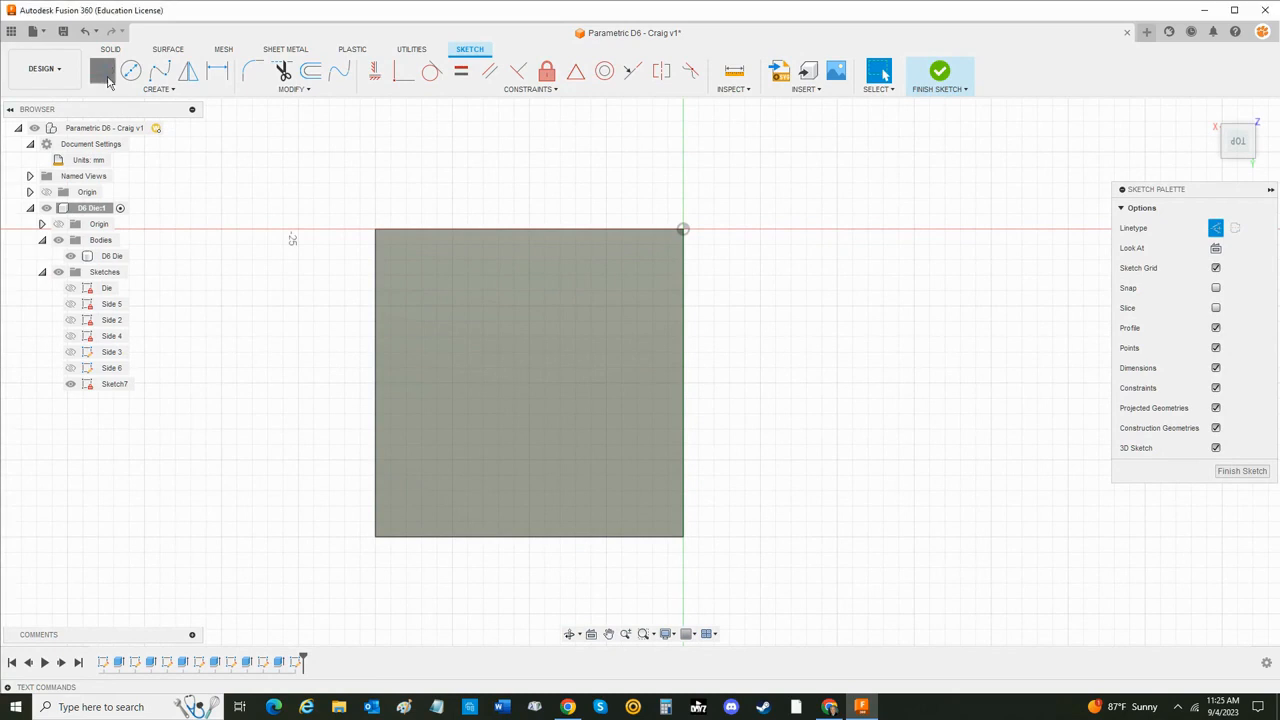
{"action": "left_click", "coordinate": [528, 229]}
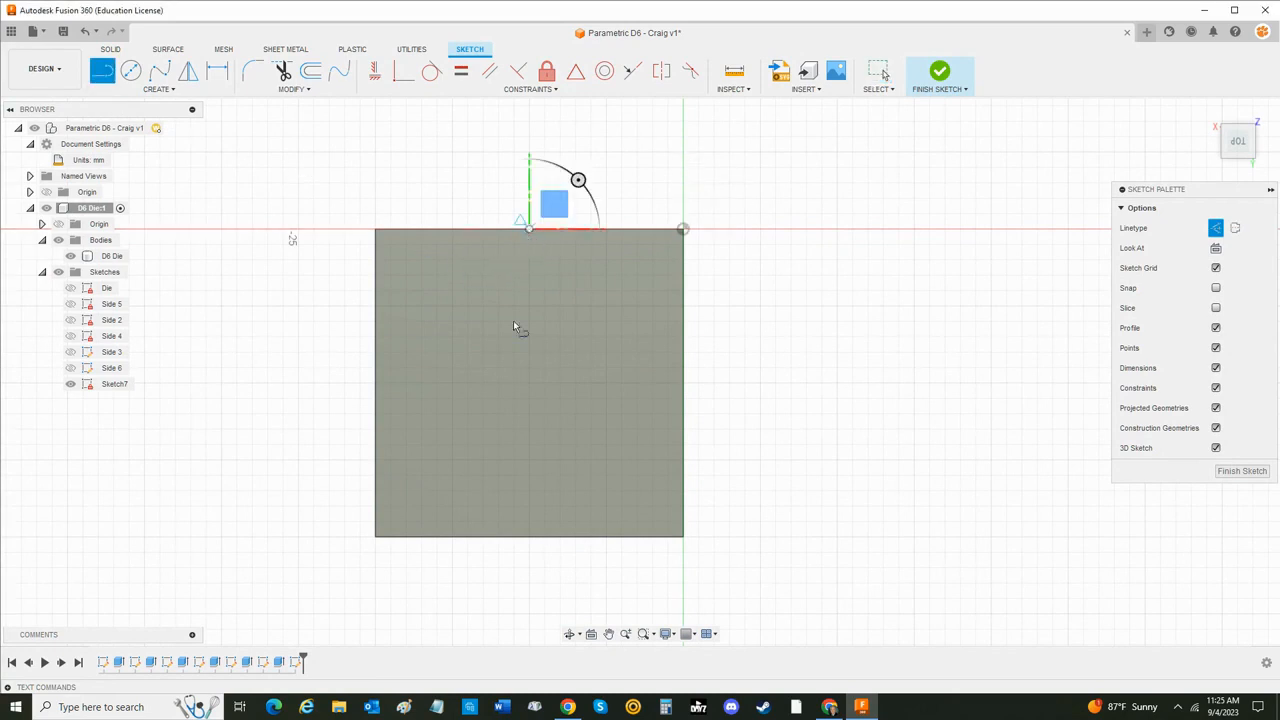
{"action": "left_click", "coordinate": [529, 537]}
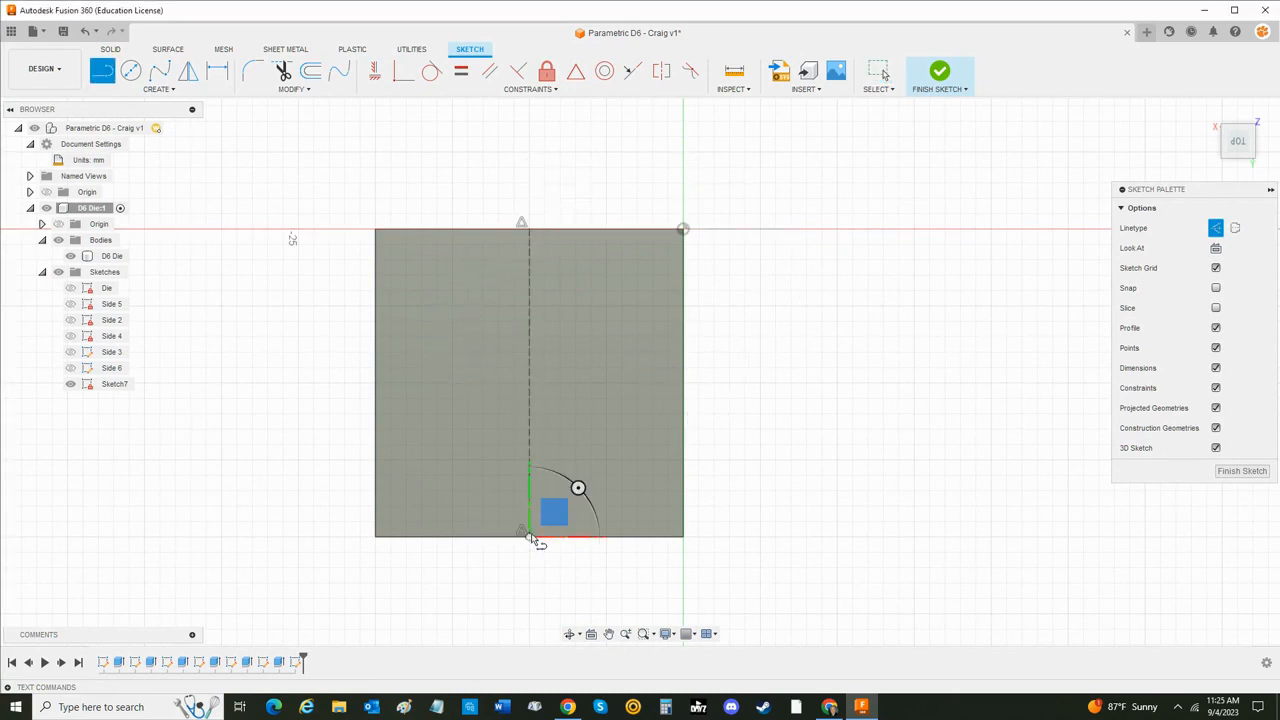
{"action": "left_click", "coordinate": [376, 383]}
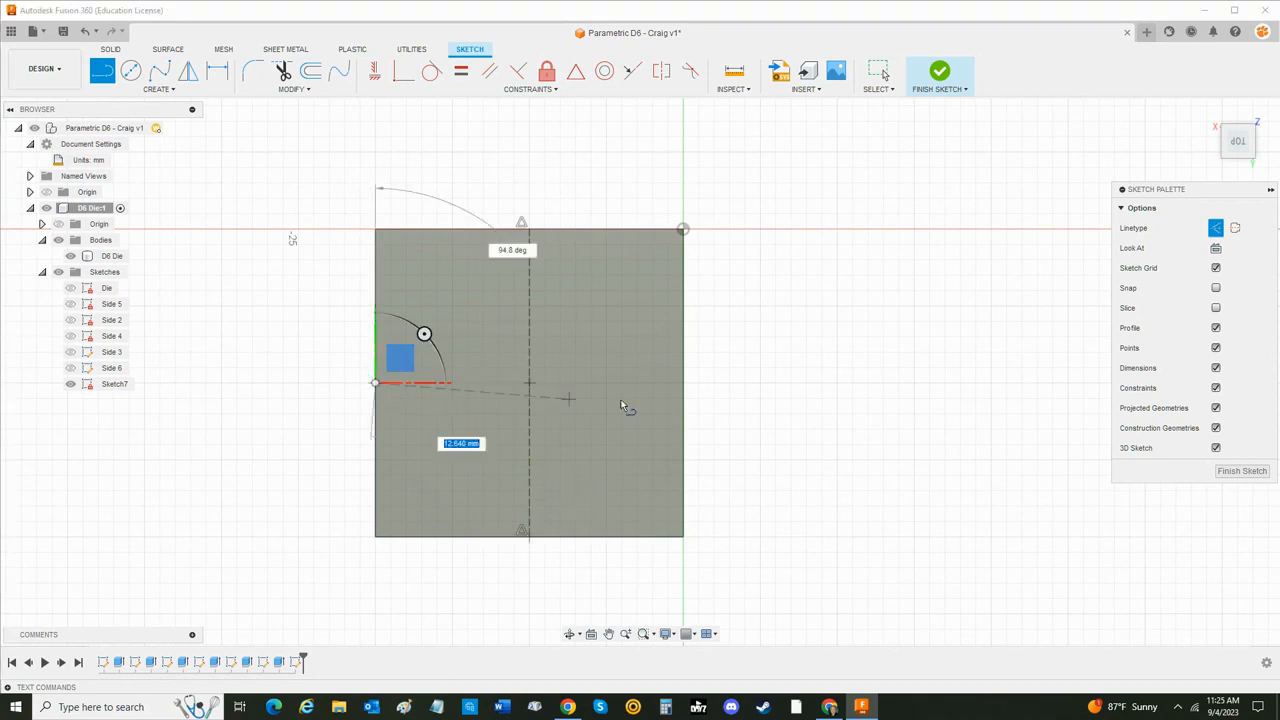
{"action": "left_click", "coordinate": [677, 382]}
{"action": "key", "text": "Escape"}
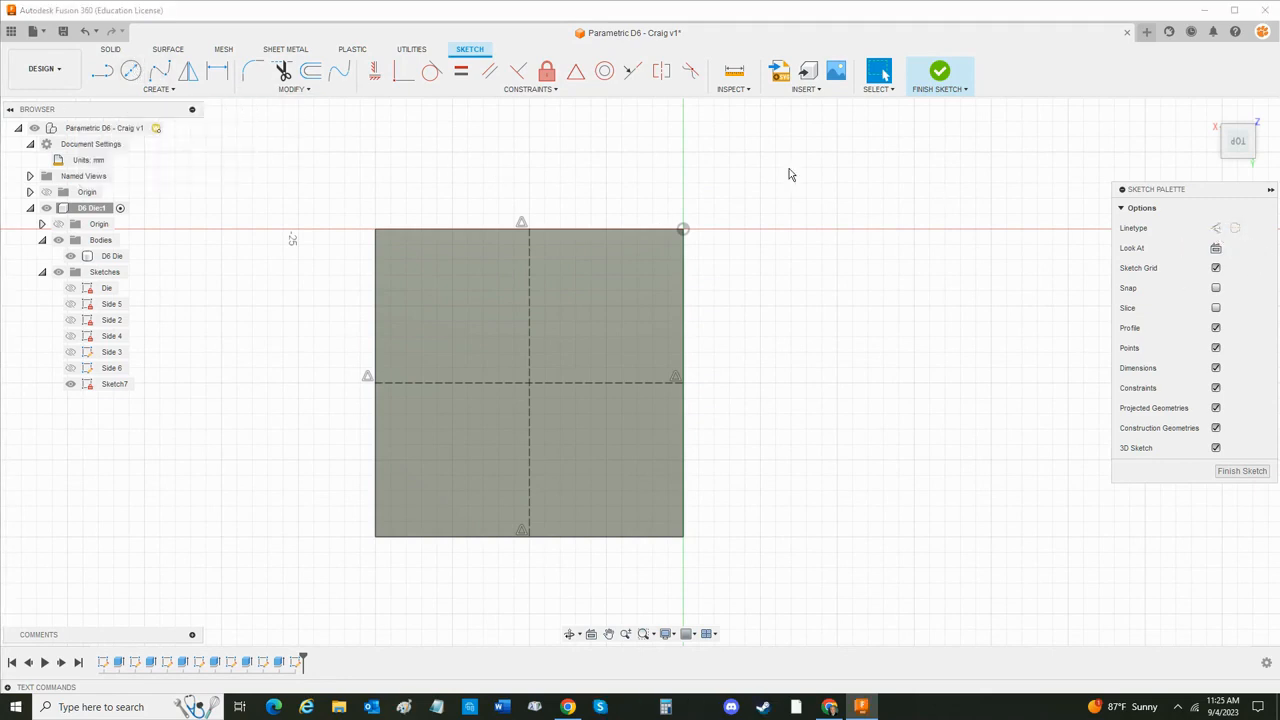
- Sketch a center-diameter circle about 10.27 mm across, centered where the two construction lines cross
{"action": "left_click", "coordinate": [131, 70]}
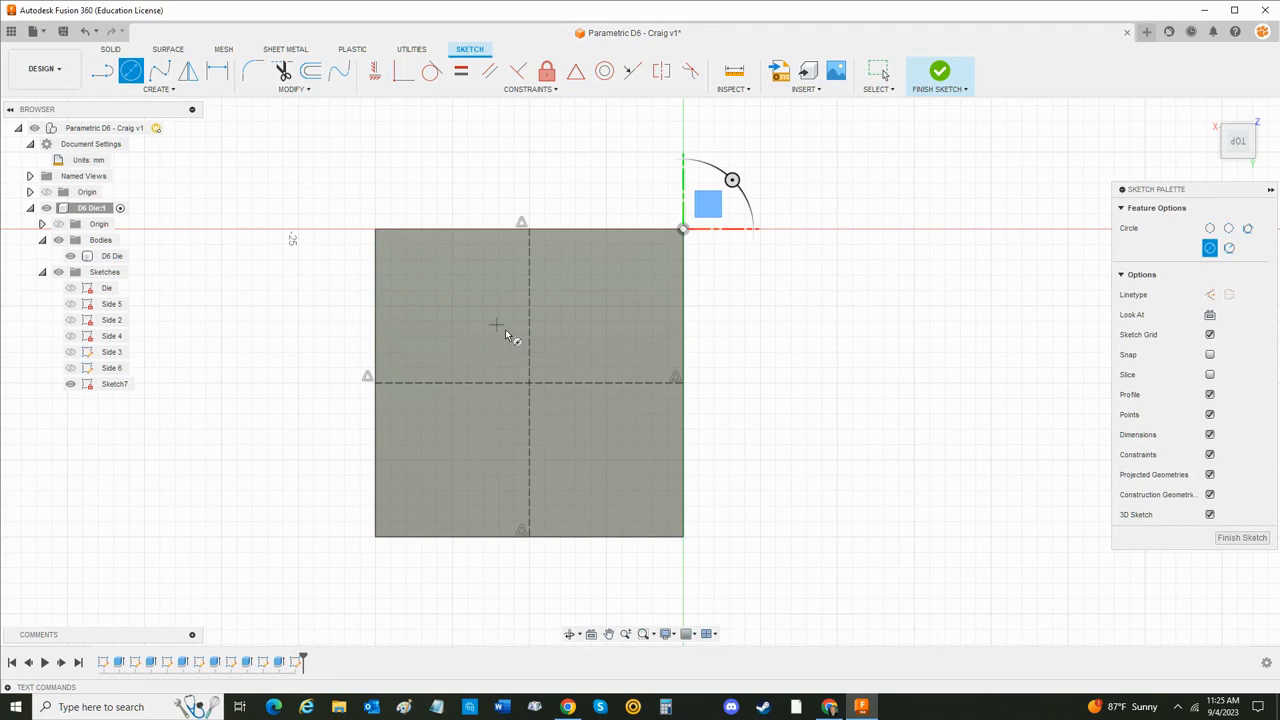
{"action": "left_click", "coordinate": [529, 382]}
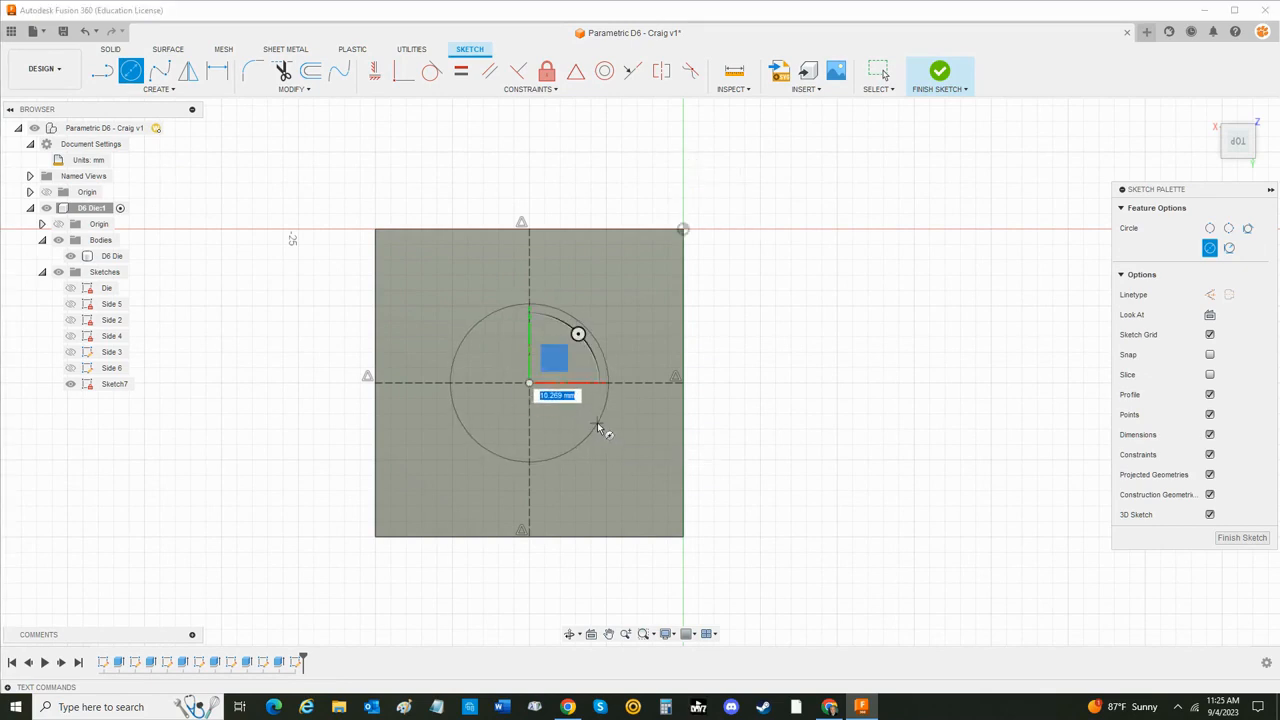
{"action": "left_click", "coordinate": [597, 423]}
{"action": "left_click", "coordinate": [597, 423]}
{"action": "key", "text": "Escape"}
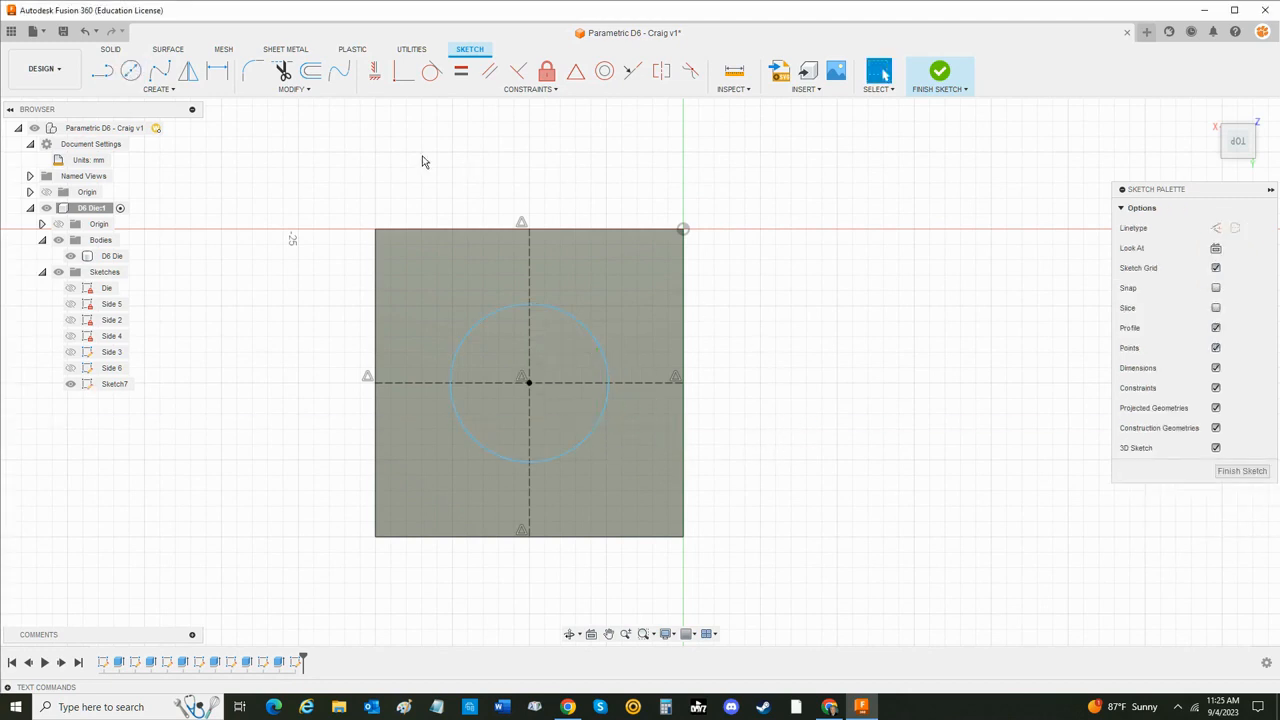
- Dimension the center circle's diameter as Pip_Size*1.5 and place the dimension clear of the die face
{"action": "key", "text": "d"}
{"action": "left_click", "coordinate": [603, 350]}
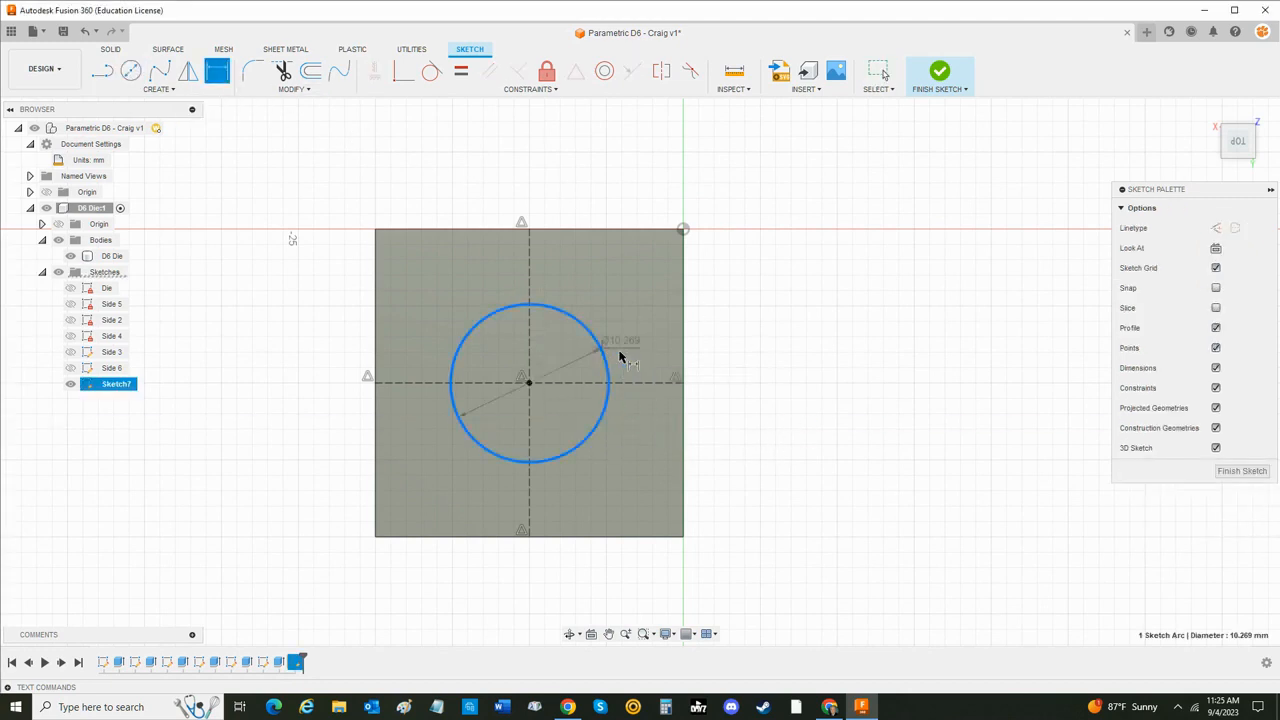
{"action": "left_click", "coordinate": [790, 342]}
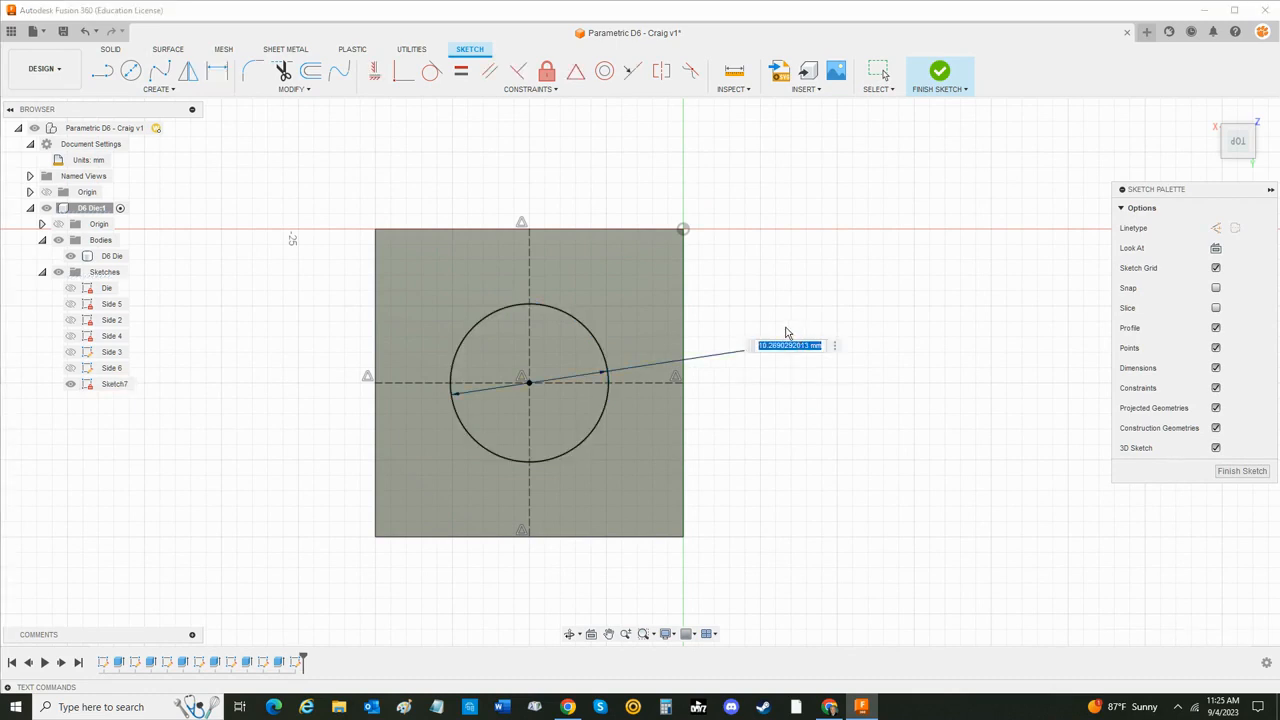
{"action": "type", "text": "pip"}
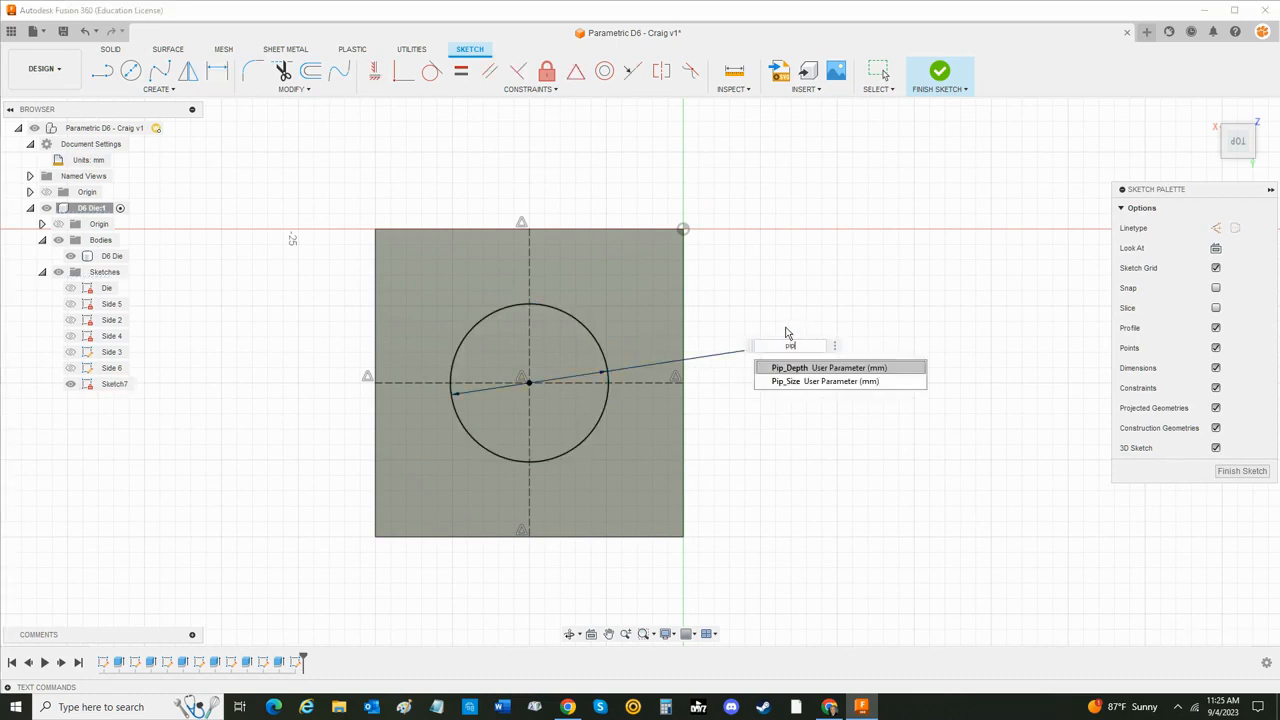
{"action": "key", "text": "Down"}
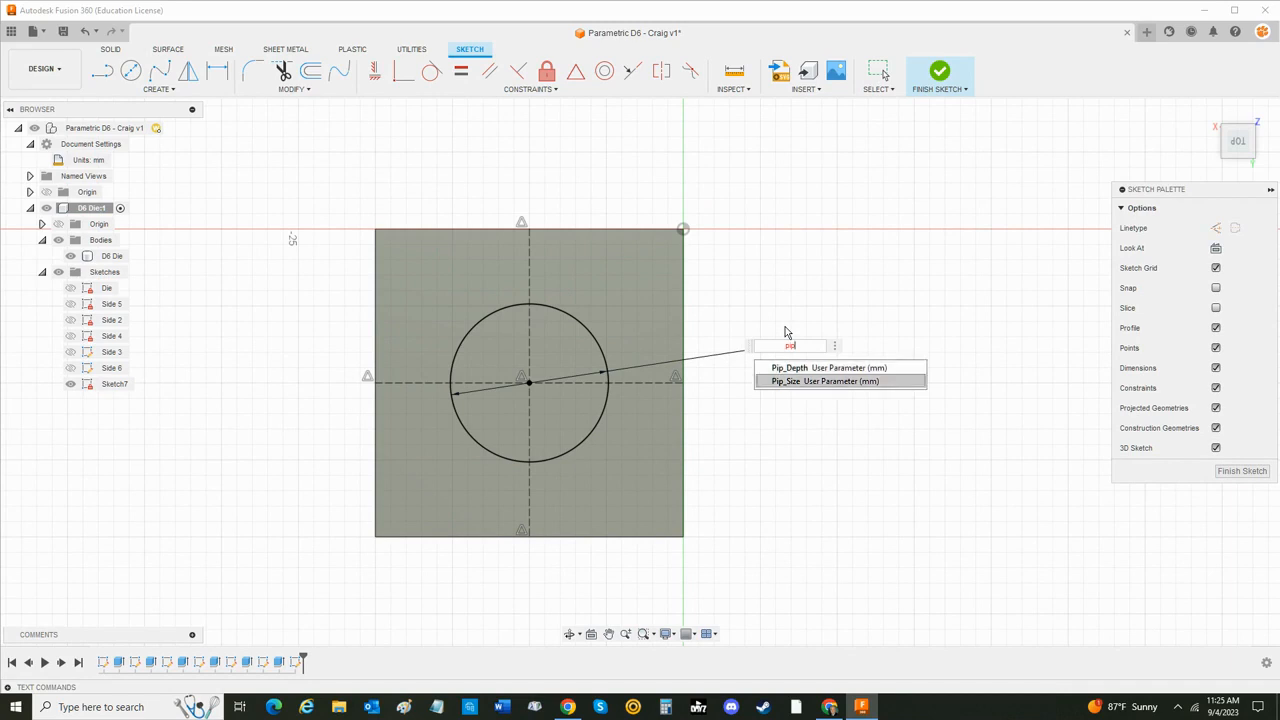
{"action": "key", "text": "Return"}
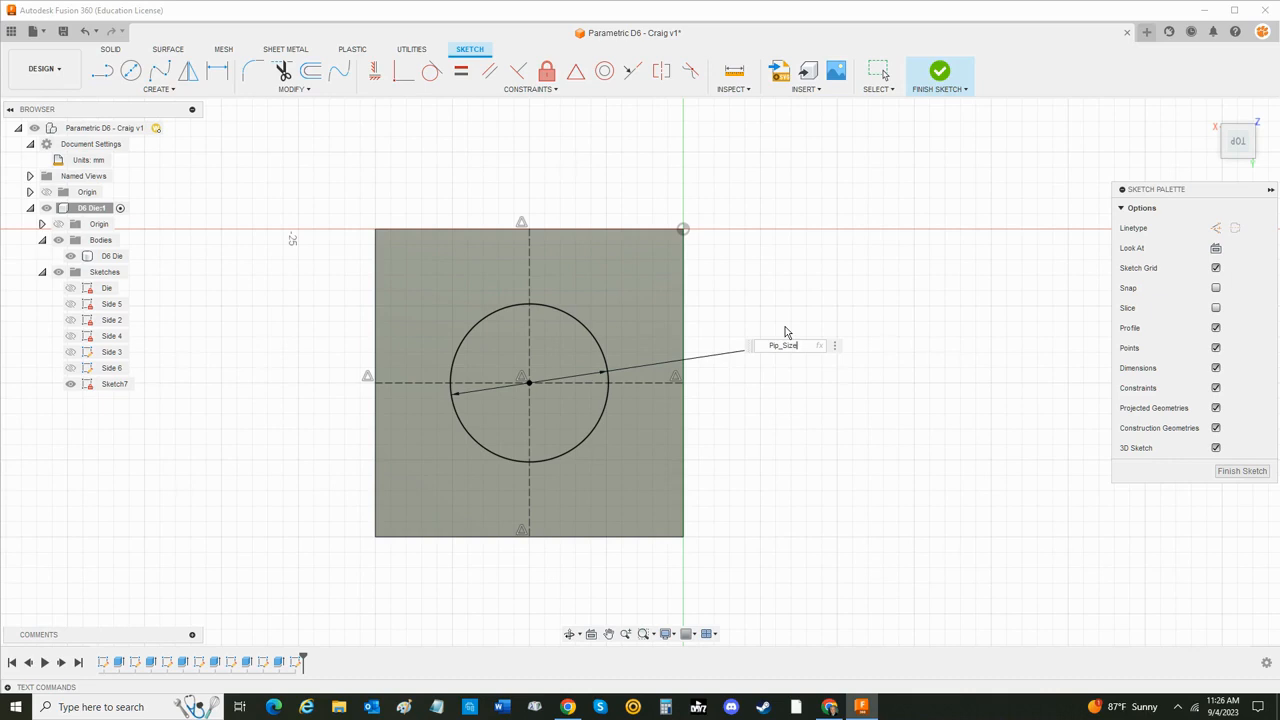
{"action": "type", "text": "81"}
{"action": "type", "text": ".5"}
{"action": "key", "text": "BackSpace"}
{"action": "type", "text": "*"}
{"action": "key", "text": "Return"}
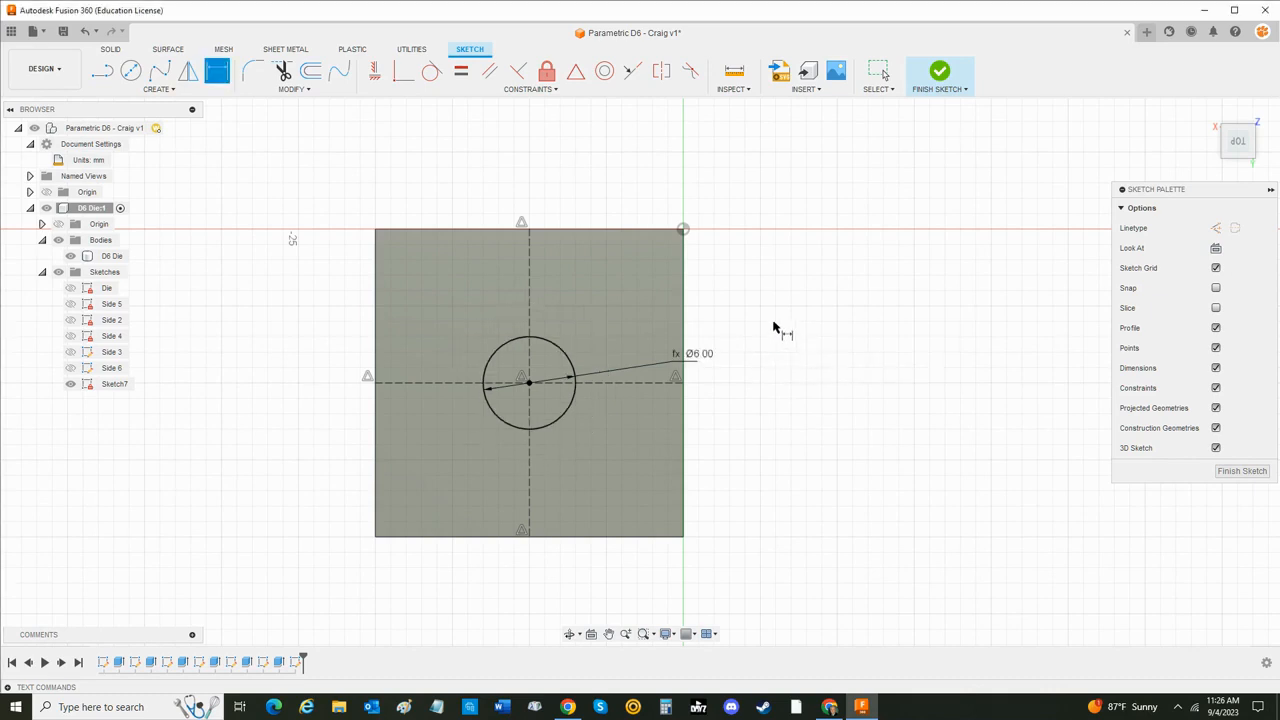
{"action": "key", "text": "Escape"}
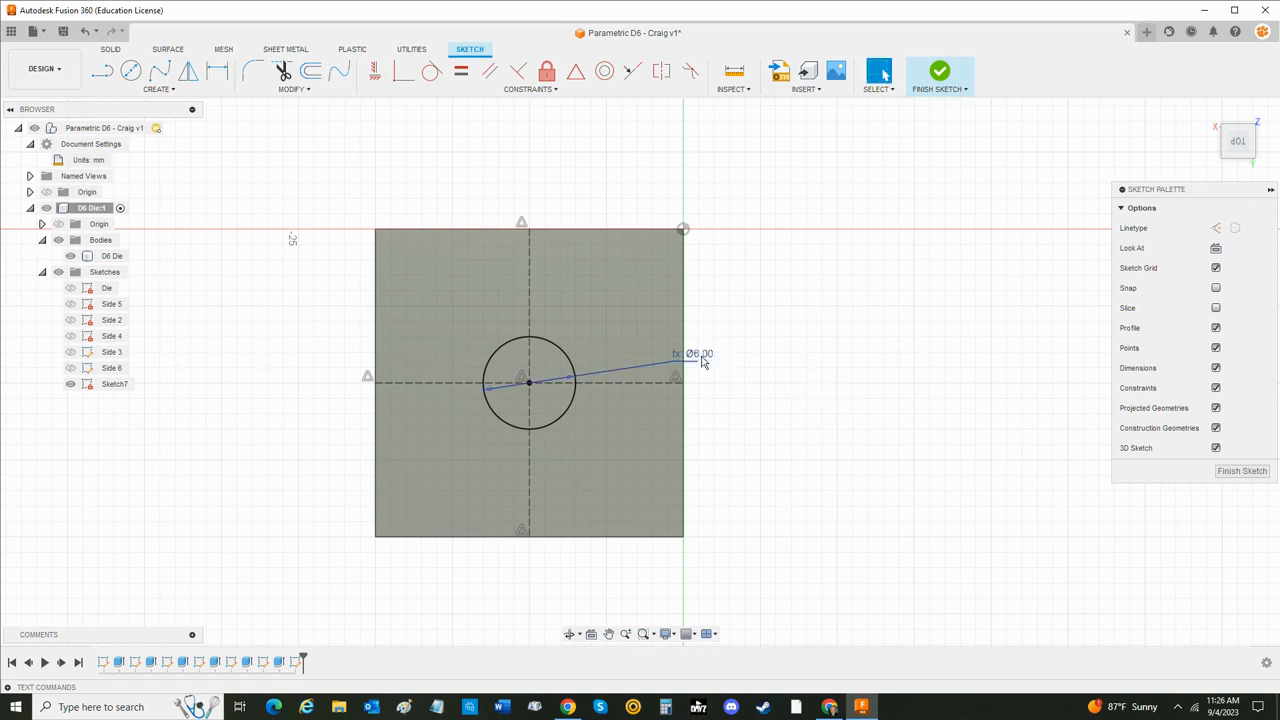
{"action": "left_click_drag", "start_coordinate": [718, 359], "coordinate": [798, 356]}
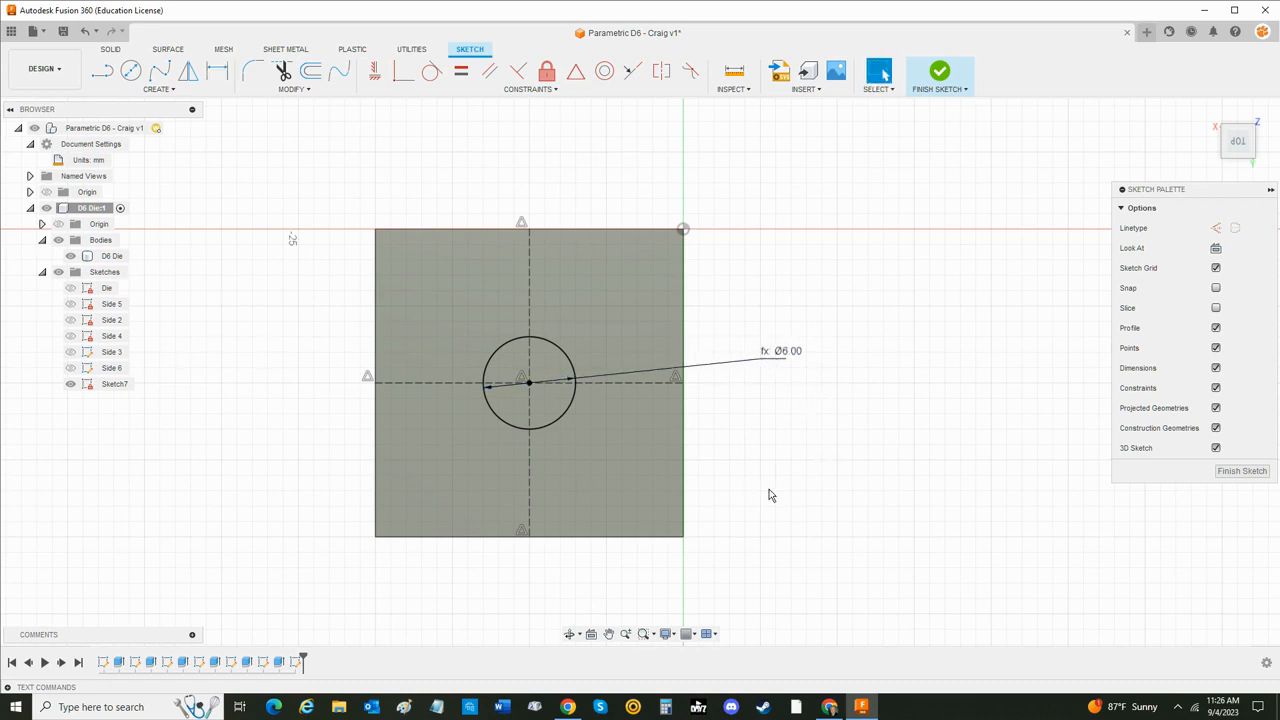
- Finish the single-pip sketch and rename it Side 1
{"action": "left_click", "coordinate": [939, 72]}
{"action": "double_click", "coordinate": [117, 385]}
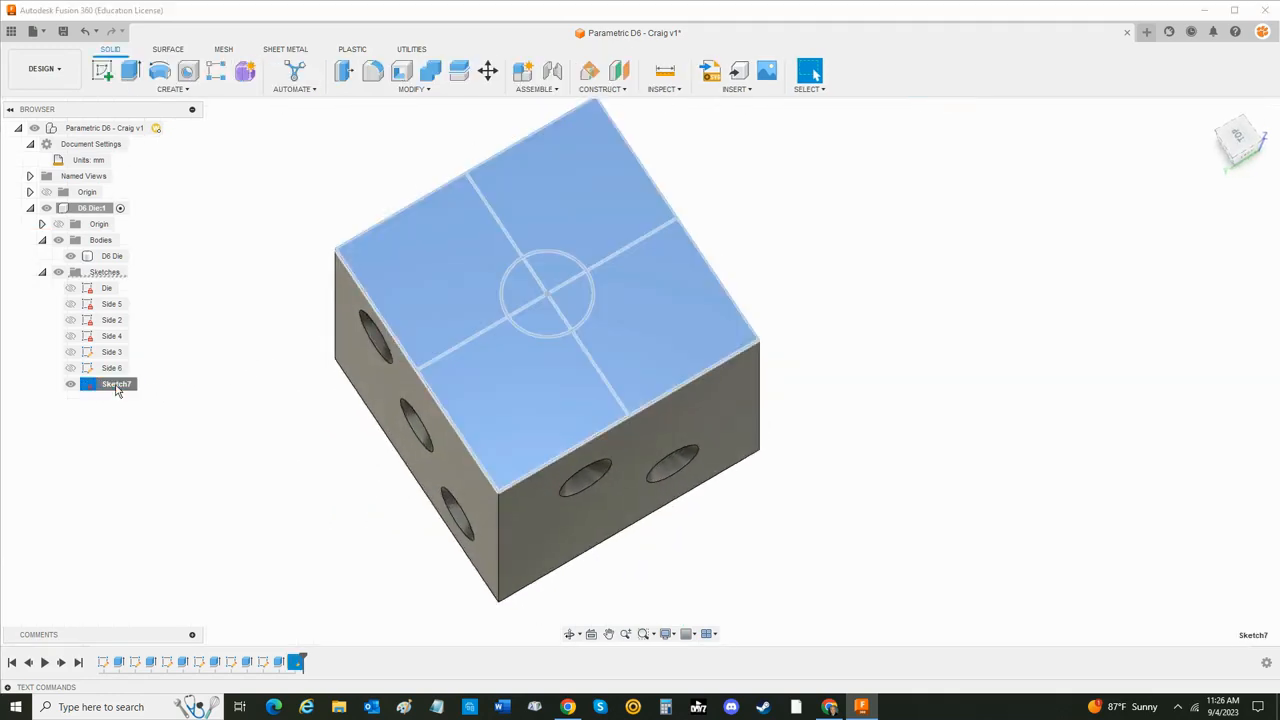
{"action": "type", "text": "Side 1"}
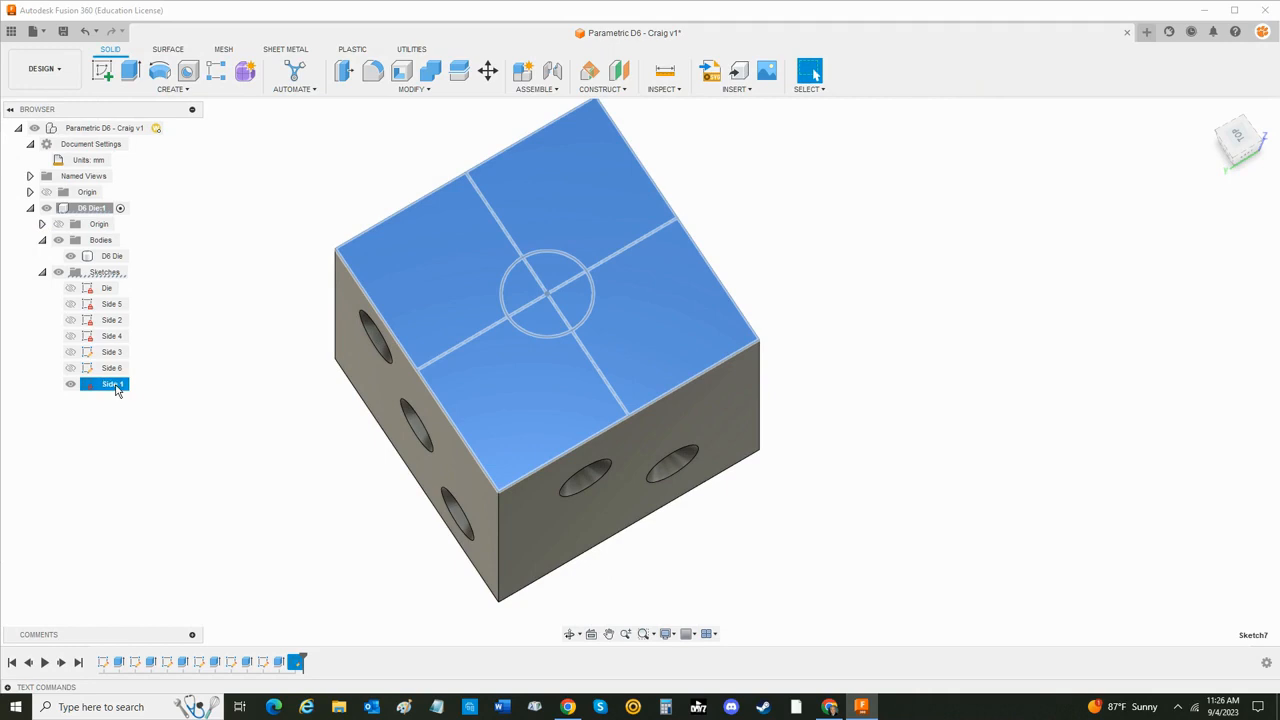
{"action": "key", "text": "Return"}
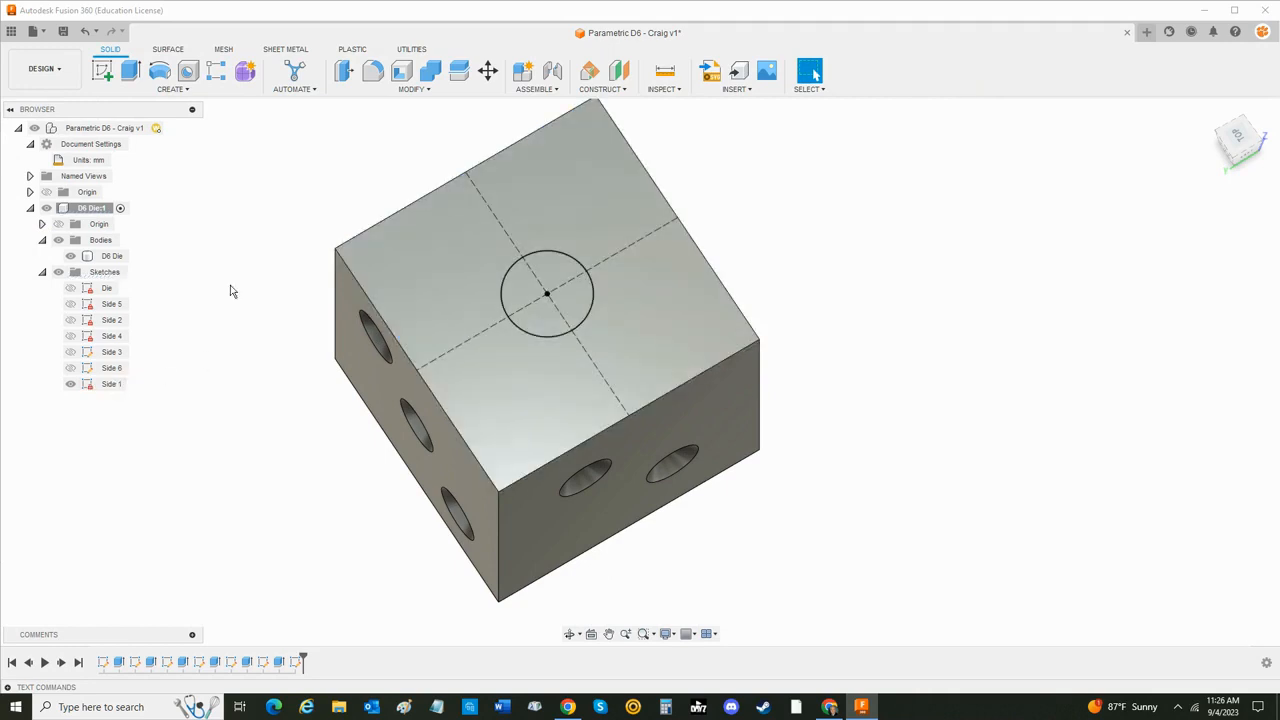
- Extrude the Side 1 circle as a cut into the die, with distance Pip_Depth and taper angle Taper_Angle
{"action": "left_click", "coordinate": [130, 72]}
{"action": "left_click", "coordinate": [545, 290]}
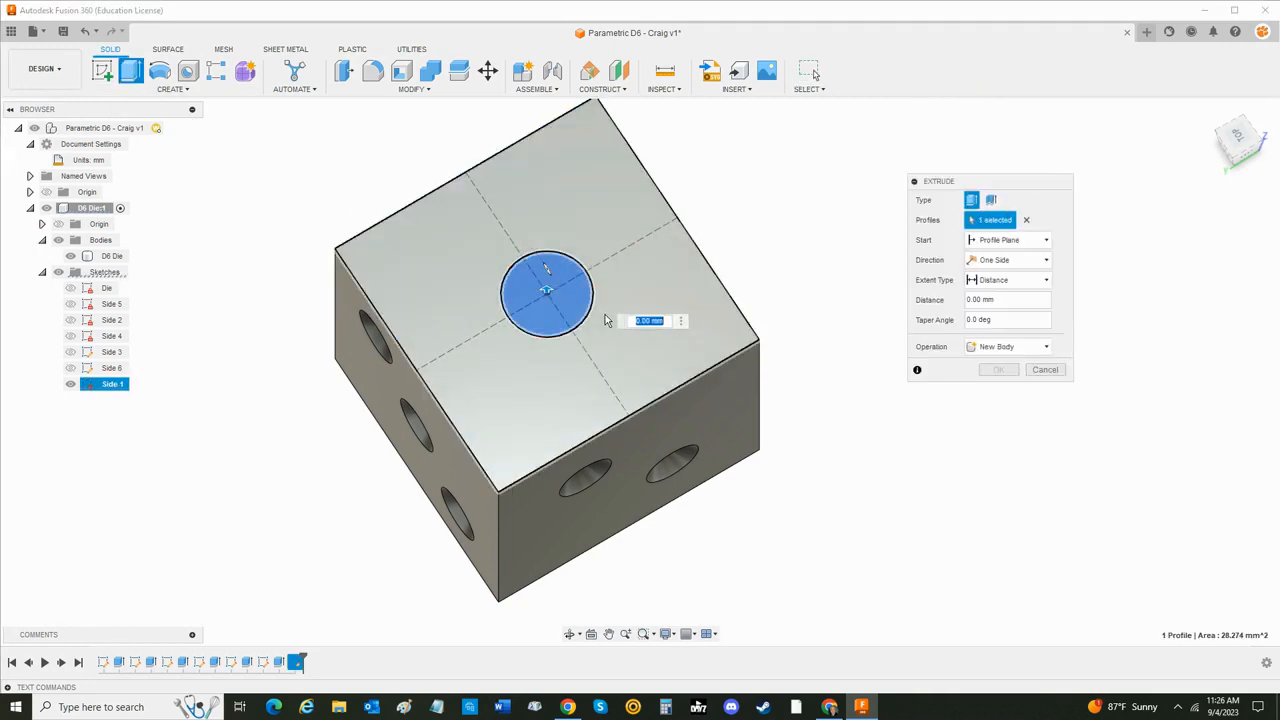
{"action": "left_click", "coordinate": [1012, 302]}
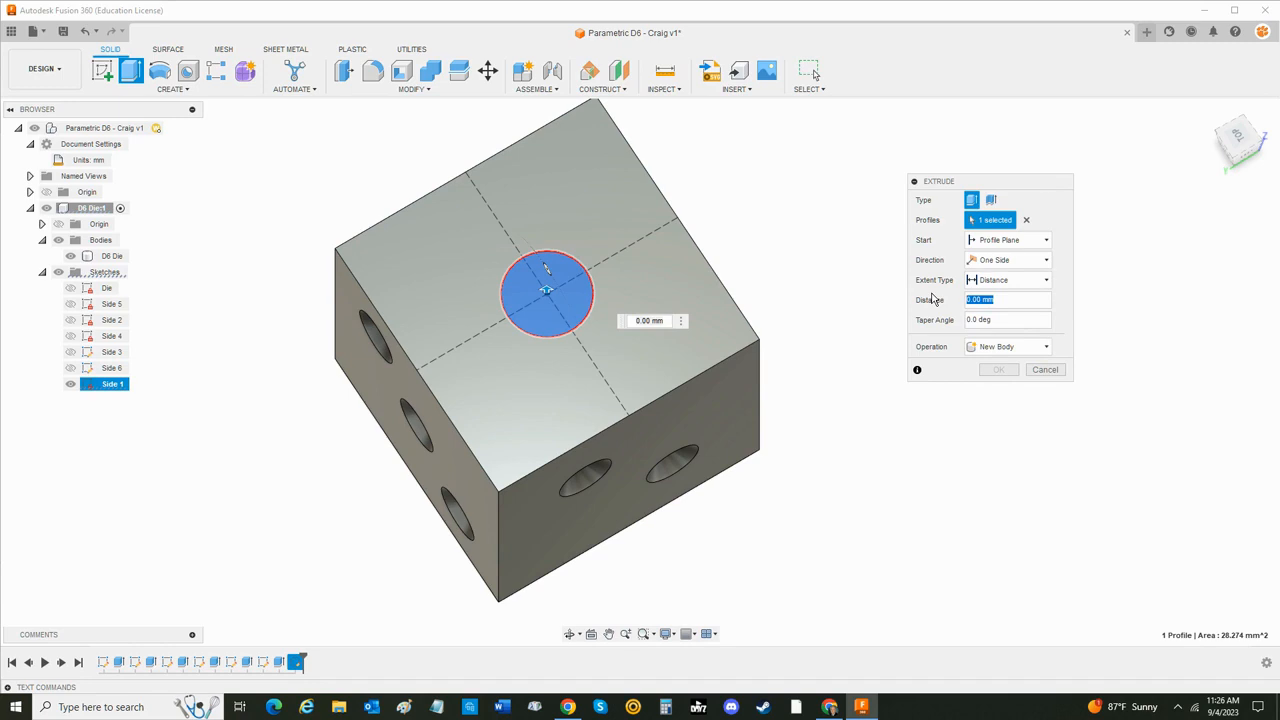
{"action": "type", "text": "Pip"}
{"action": "key", "text": "Return"}
{"action": "key", "text": "Tab"}
{"action": "type", "text": "y"}
{"action": "type", "text": "tap"}
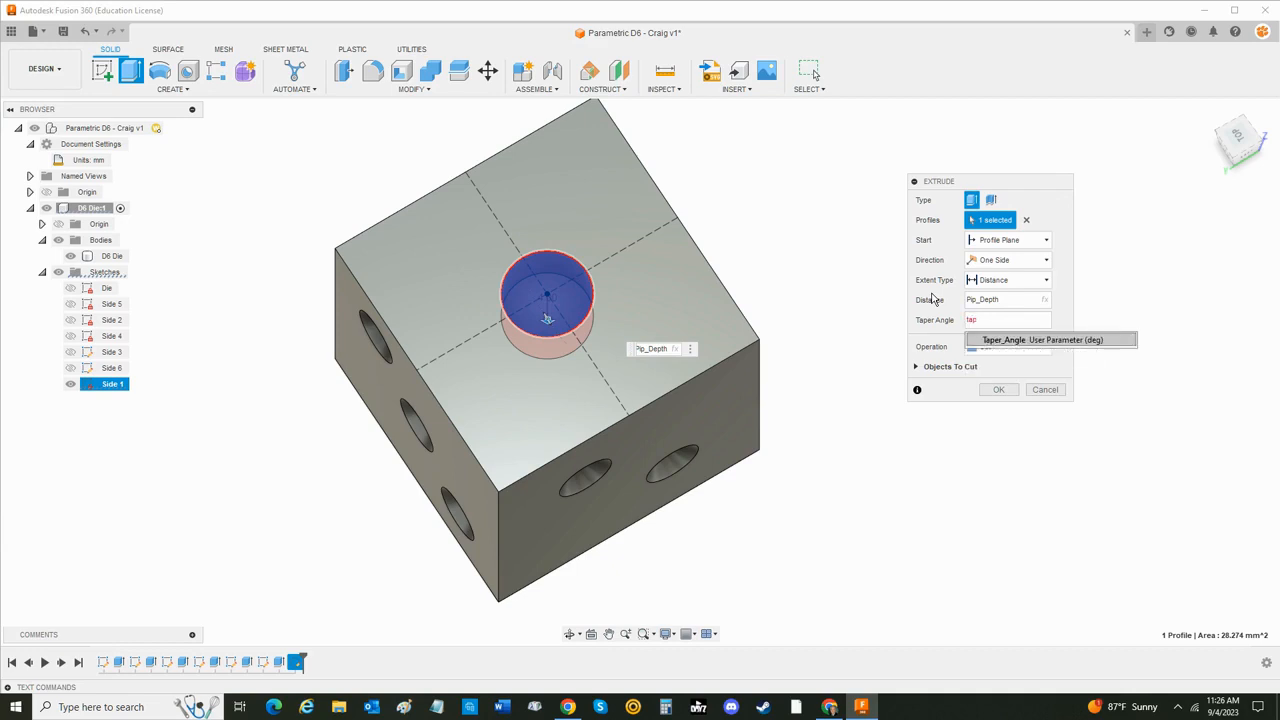
{"action": "key", "text": "Return"}
{"action": "key", "text": "Return"}
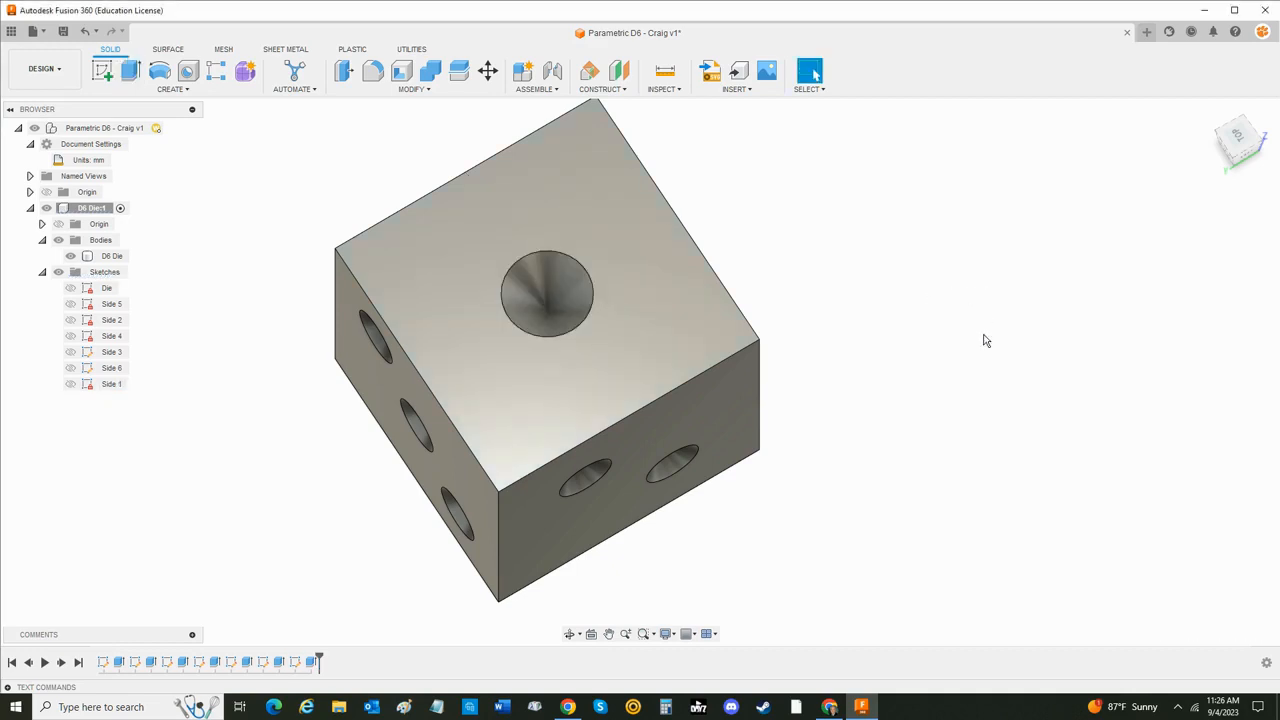
- Start a Fillet on the die and select the four edges around the single-pip face
{"action": "middle_click_drag", "start_coordinate": [955, 446], "coordinate": [975, 413], "text": "shift"}
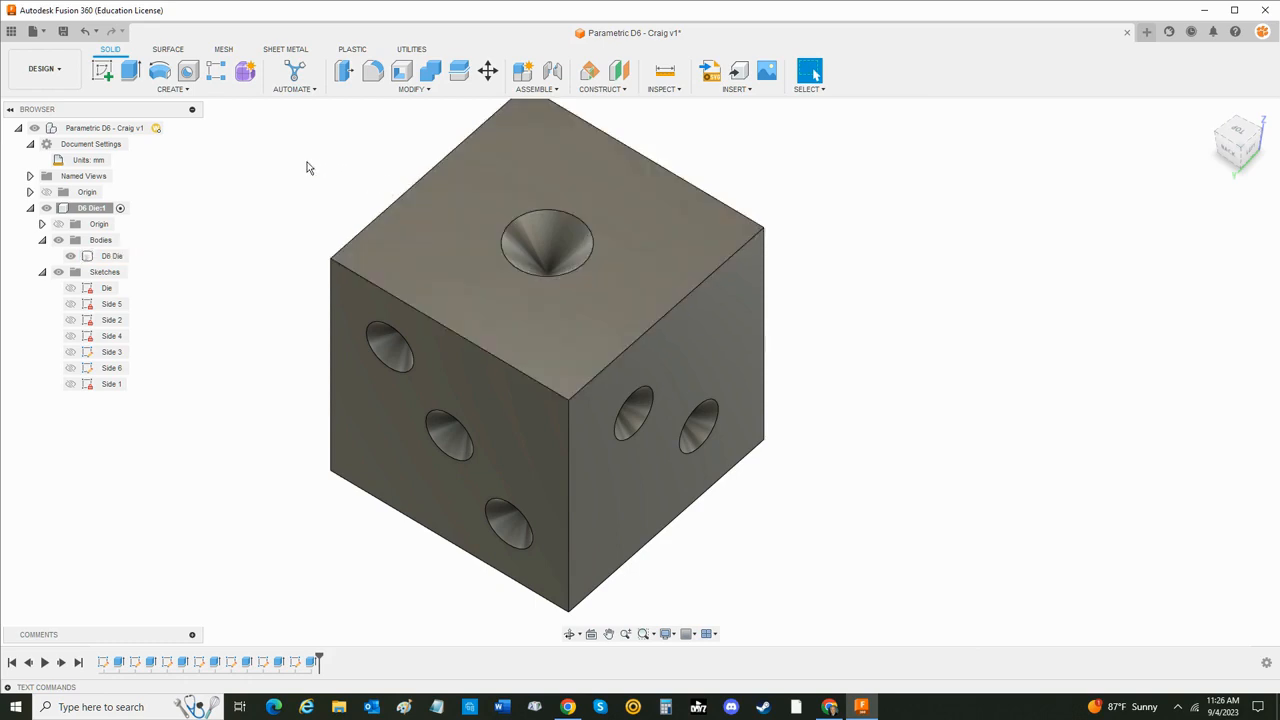
{"action": "left_click", "coordinate": [373, 72]}
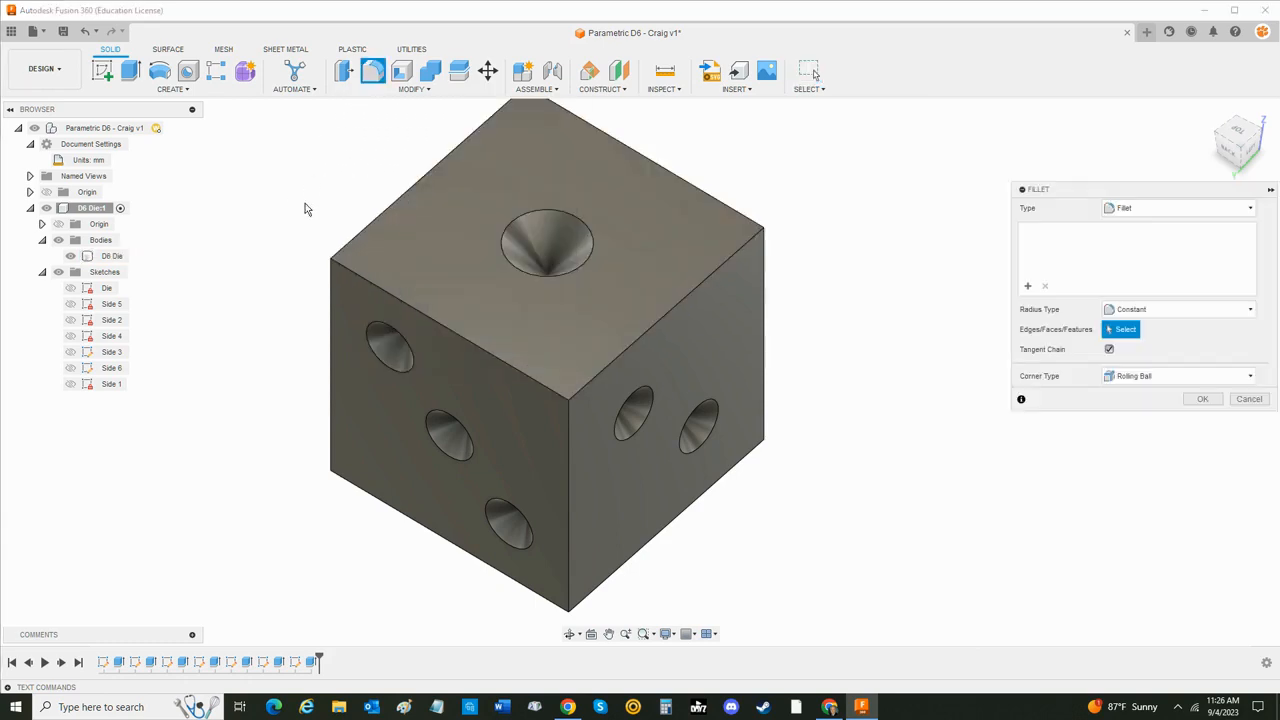
{"action": "left_click", "coordinate": [385, 296]}
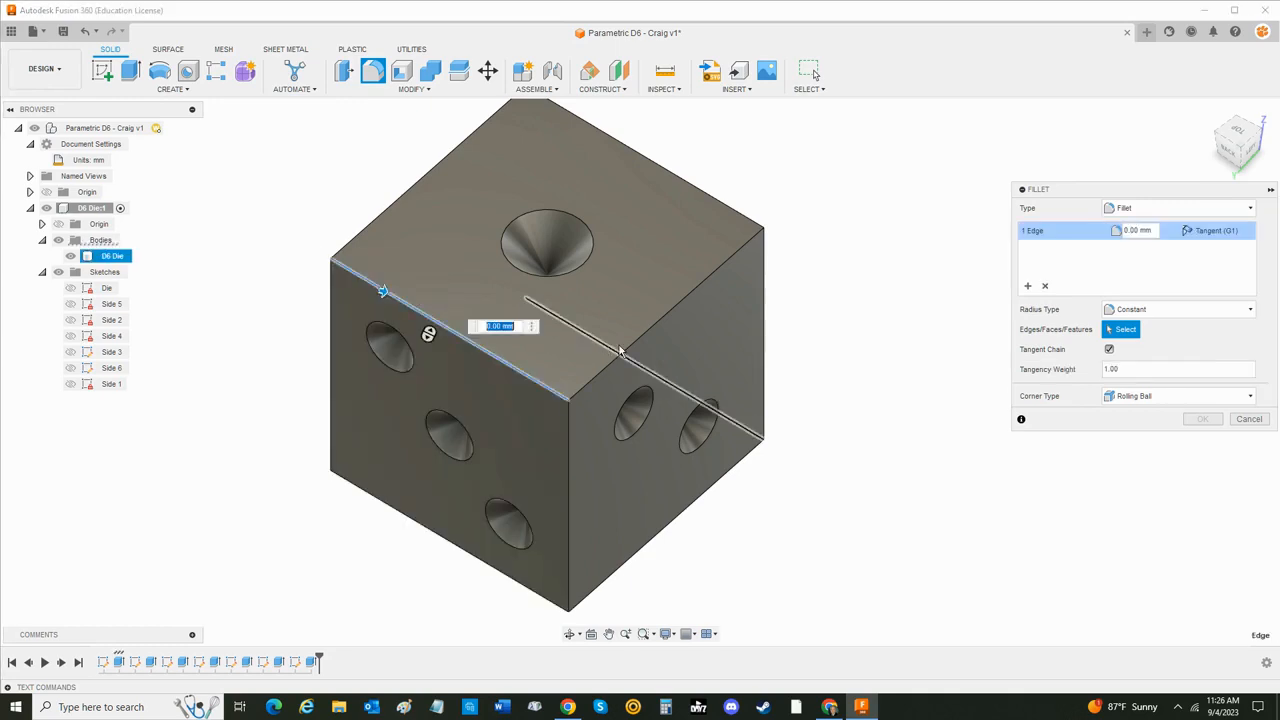
{"action": "left_click", "coordinate": [640, 342]}
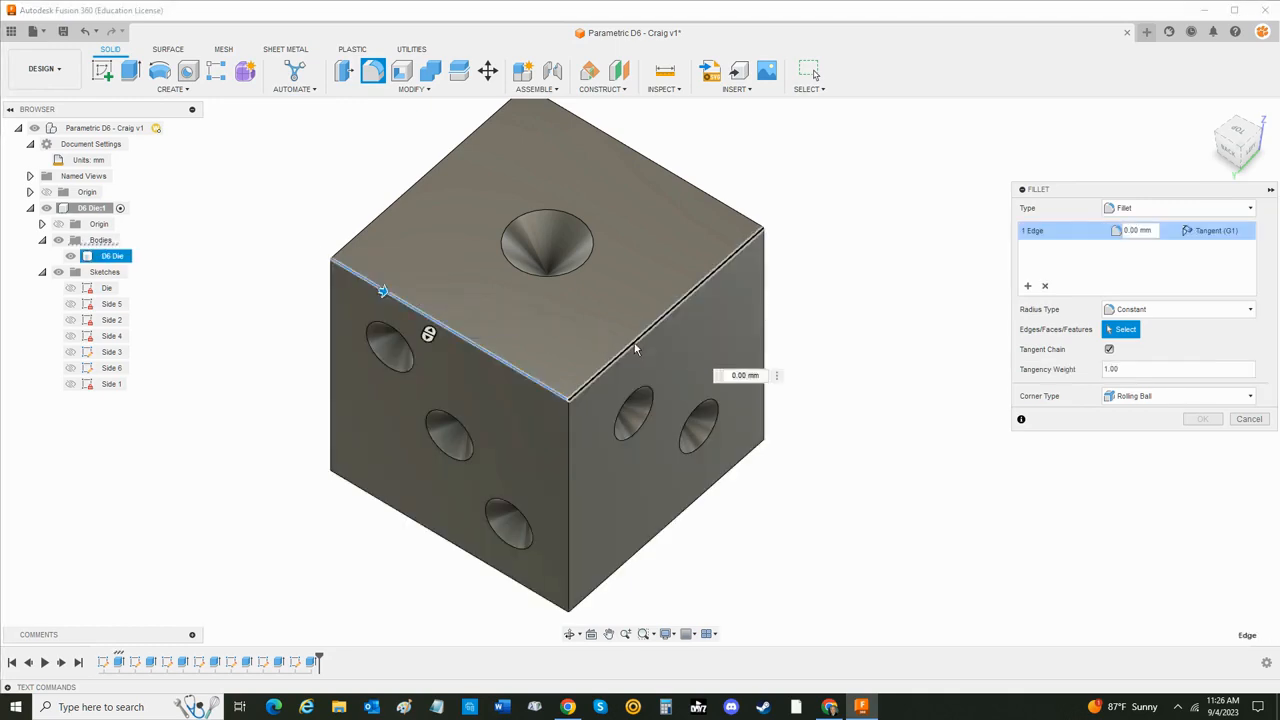
{"action": "left_click", "coordinate": [712, 200]}
{"action": "left_click", "coordinate": [446, 160]}
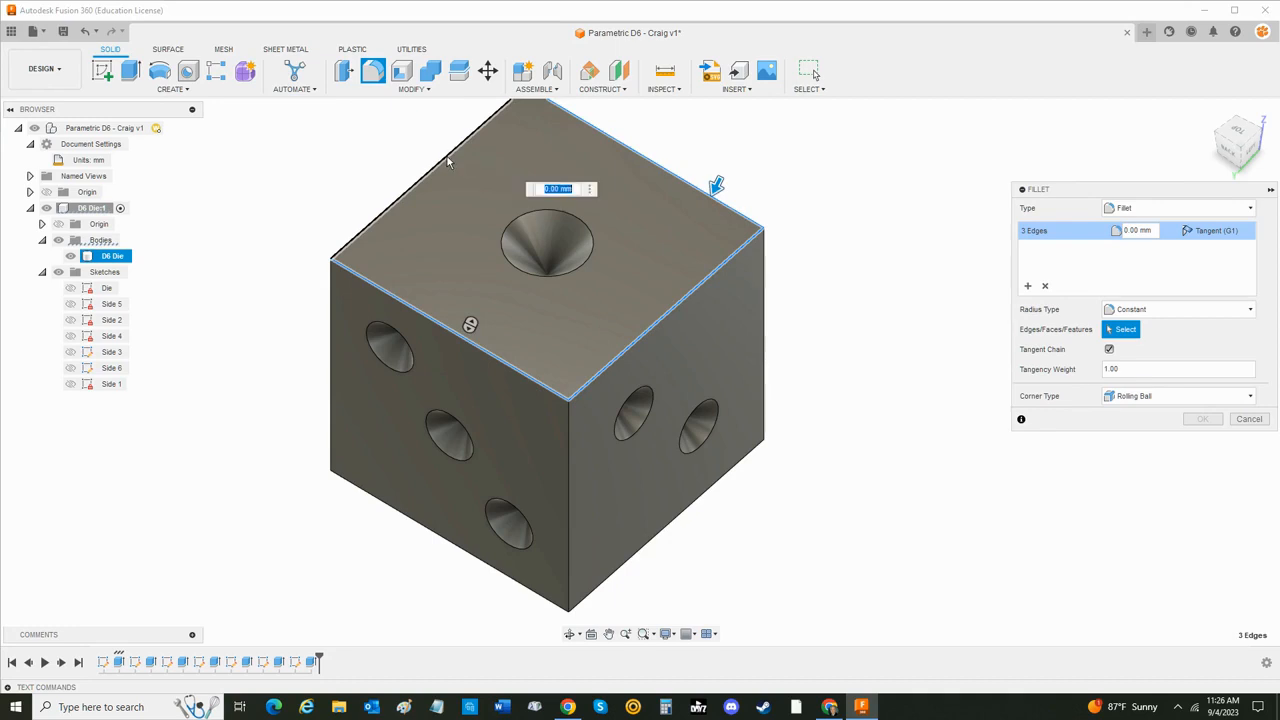
- Add three vertical die edges and the lower edges of the three-pip and two-pip faces to the fillet selection
{"action": "left_click", "coordinate": [569, 453]}
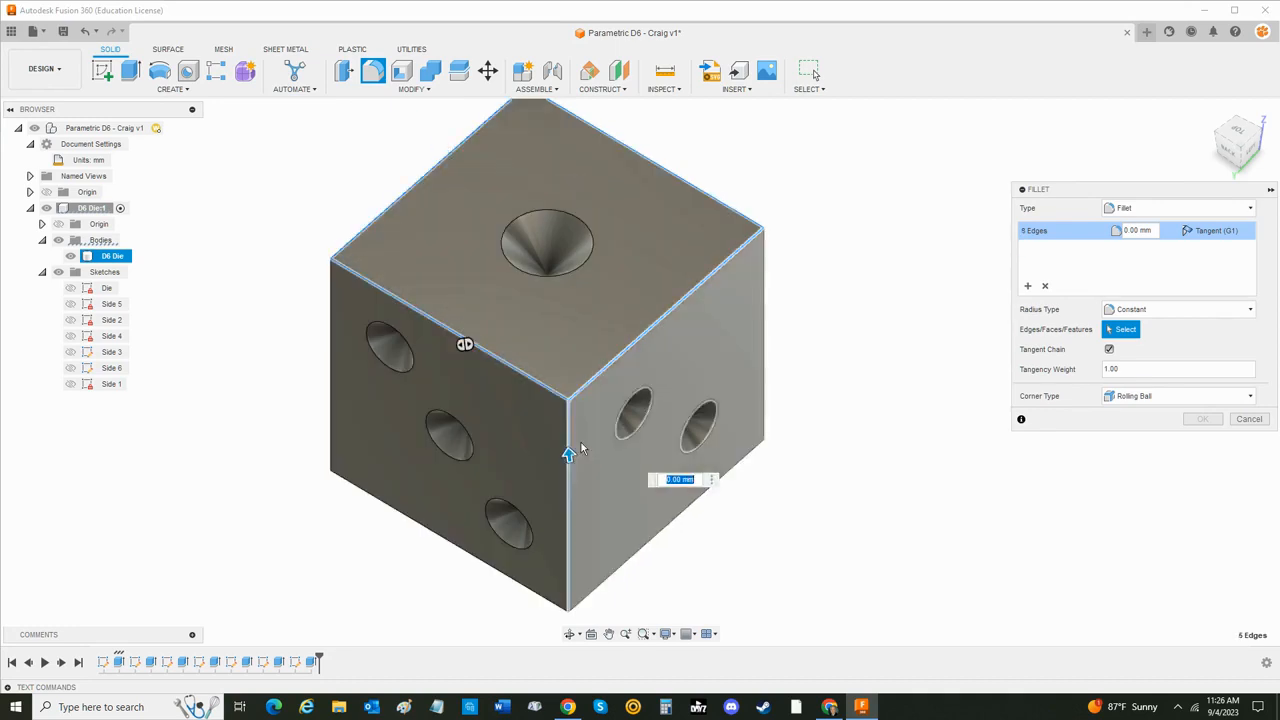
{"action": "left_click", "coordinate": [760, 332]}
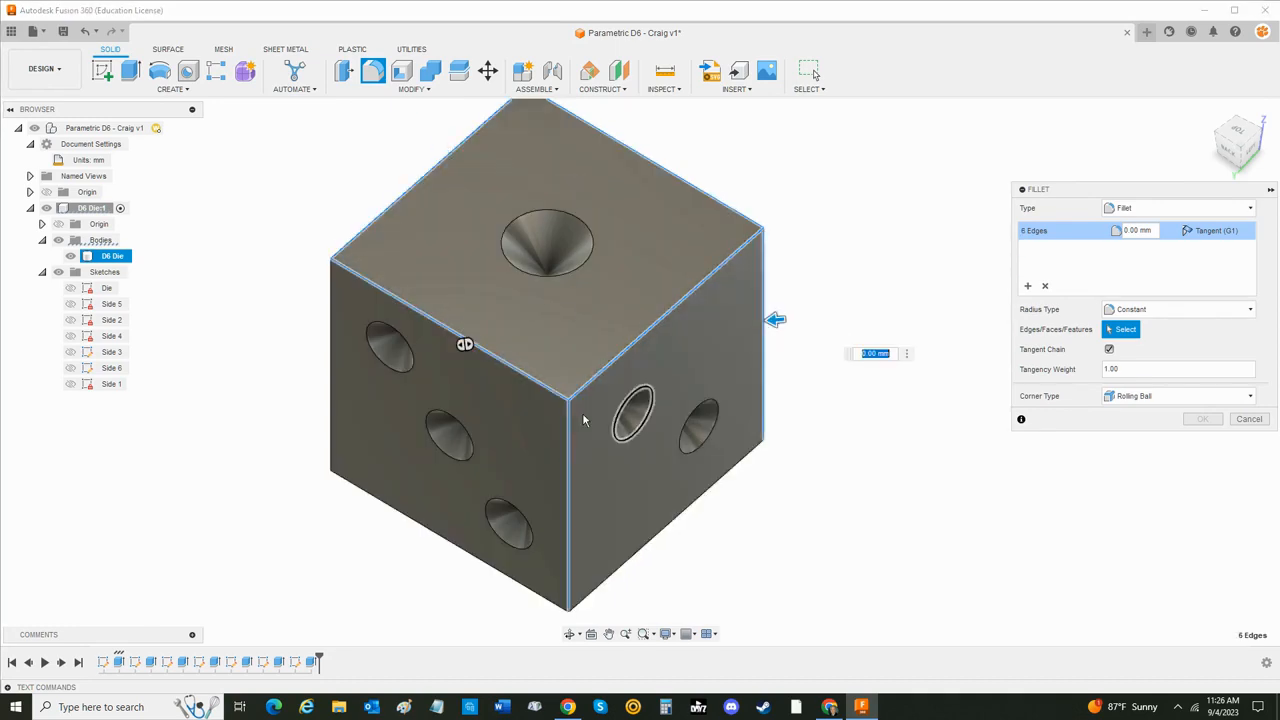
{"action": "left_click", "coordinate": [331, 364]}
{"action": "left_click", "coordinate": [380, 499]}
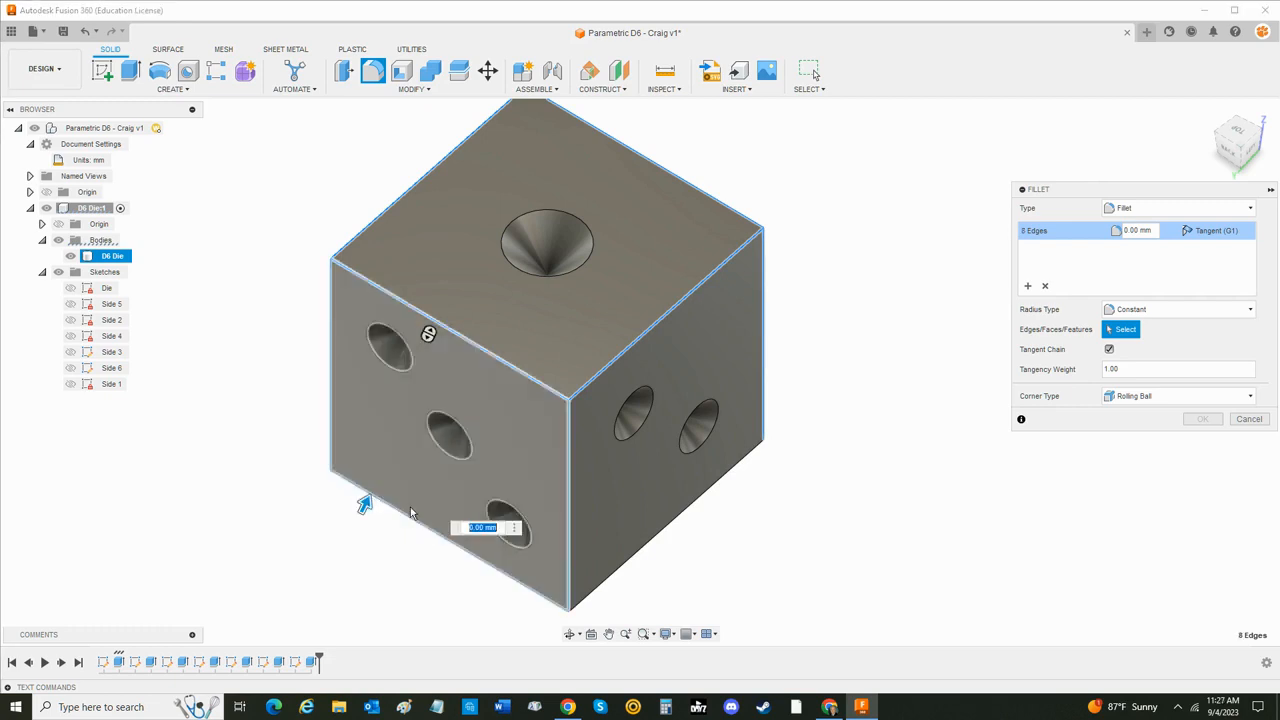
{"action": "left_click", "coordinate": [613, 573]}
- Add the die's last vertical edge and its two remaining bottom edges to the fillet selection
{"action": "middle_click_drag", "start_coordinate": [800, 556], "coordinate": [555, 352], "text": "shift"}
{"action": "left_click", "coordinate": [562, 310]}
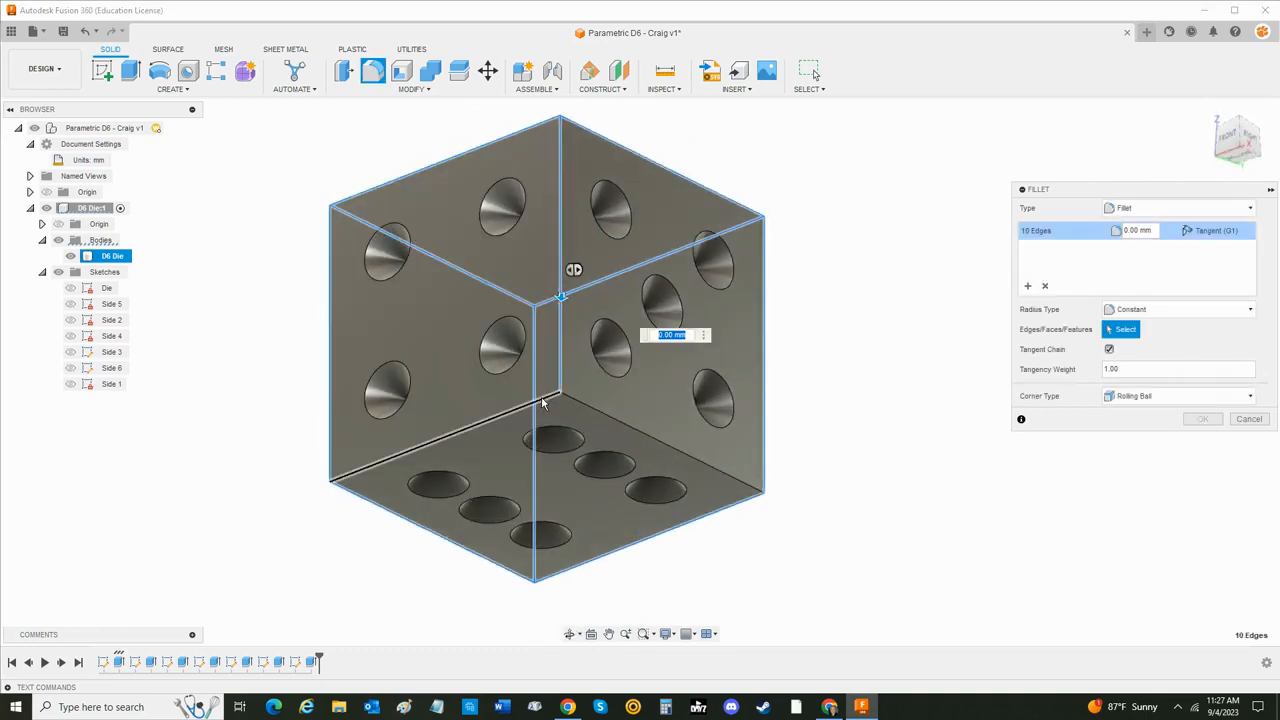
{"action": "left_click", "coordinate": [582, 407]}
{"action": "left_click", "coordinate": [596, 411]}
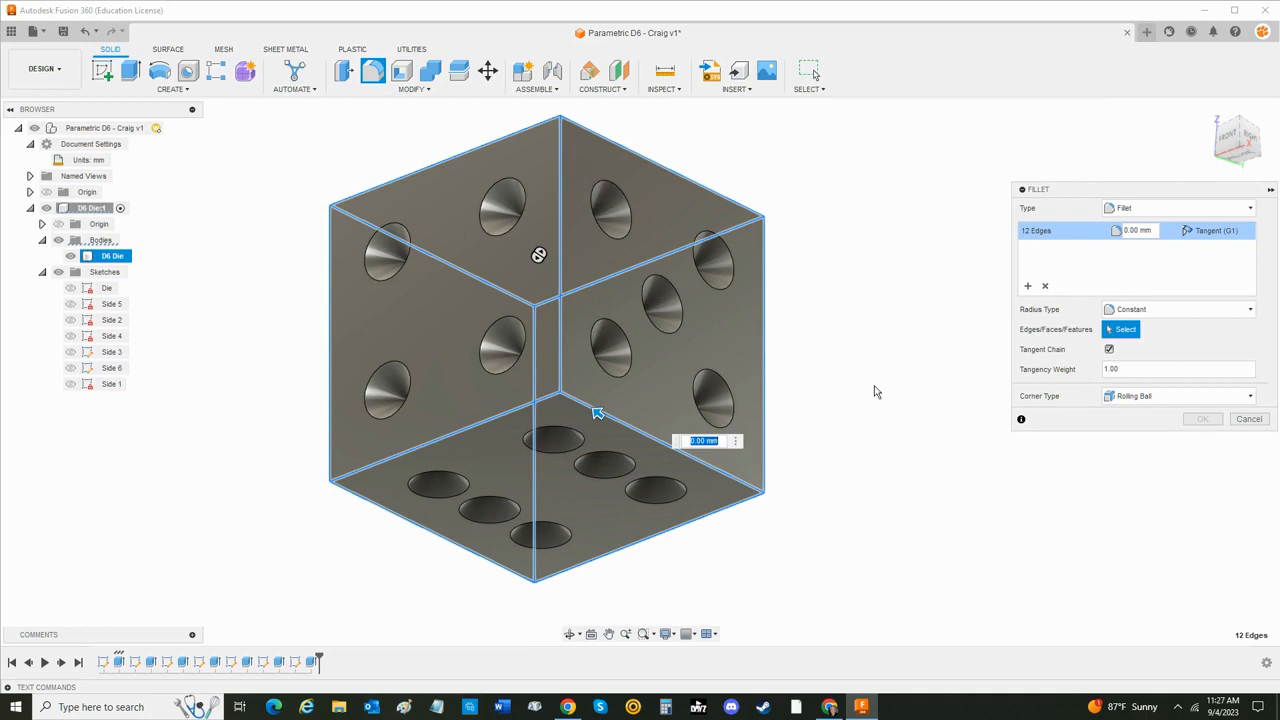
{"action": "middle_click_drag", "start_coordinate": [875, 450], "coordinate": [786, 500], "text": "shift"}
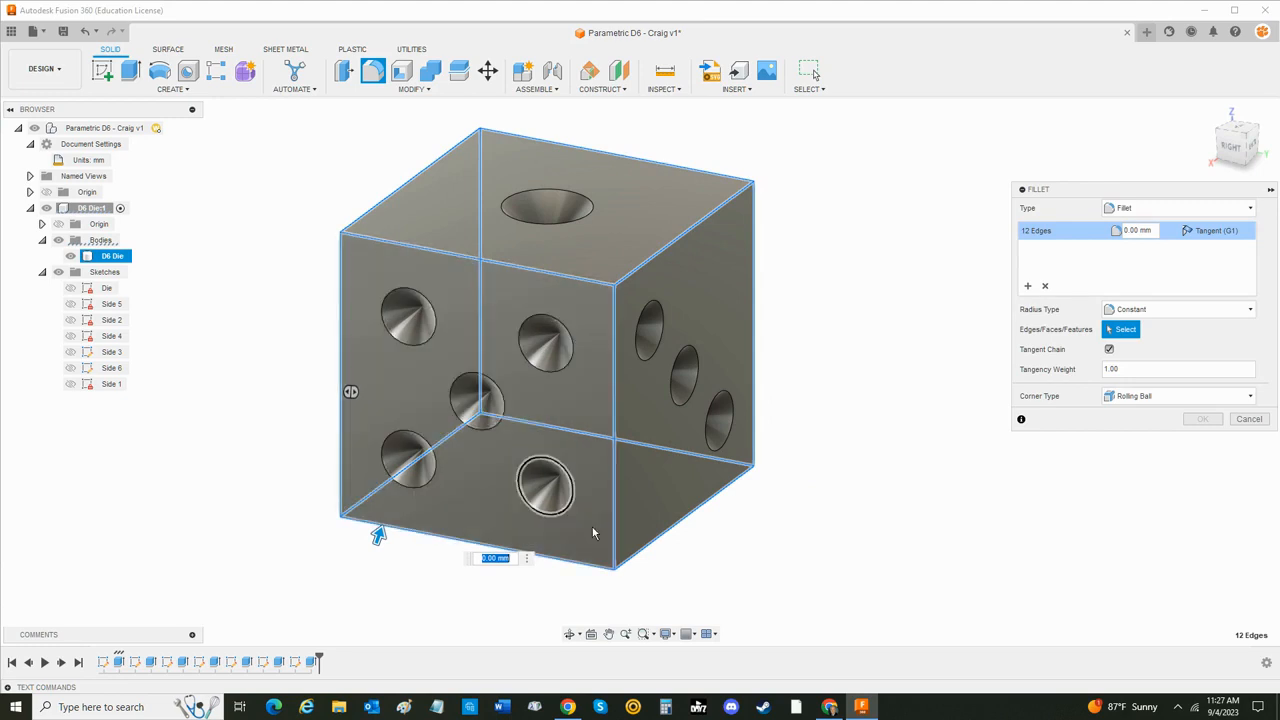
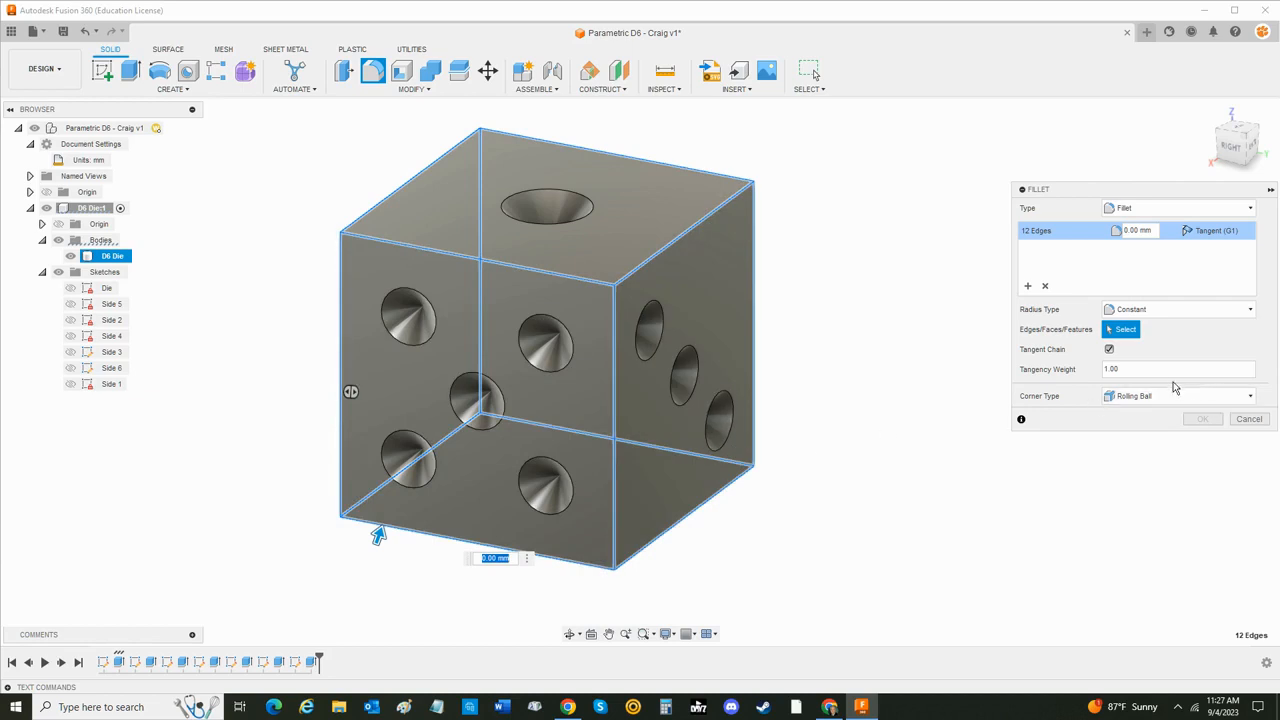
- Apply the fillet to the selected die edges with radius Edge_Fillet, and collapse the Sketches folder in the browser
{"action": "left_click", "coordinate": [1144, 230]}
{"action": "type", "text": "Edge_Fillet"}
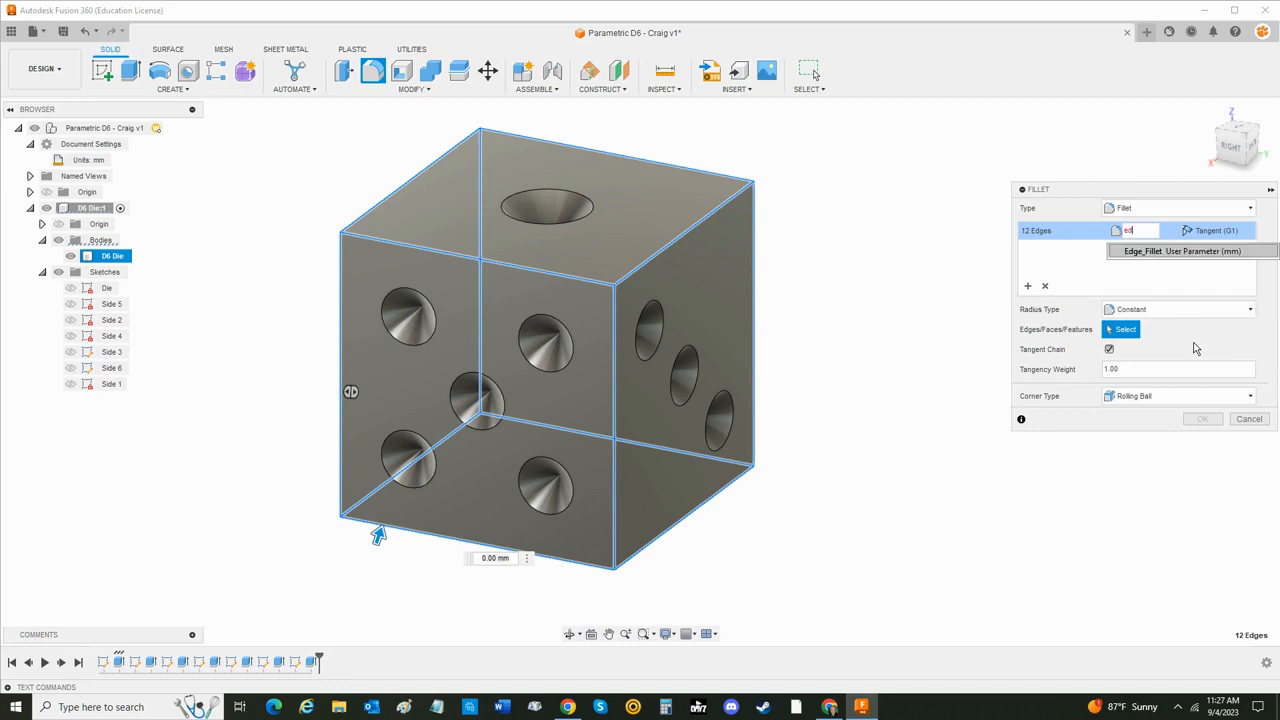
{"action": "key", "text": "Return"}
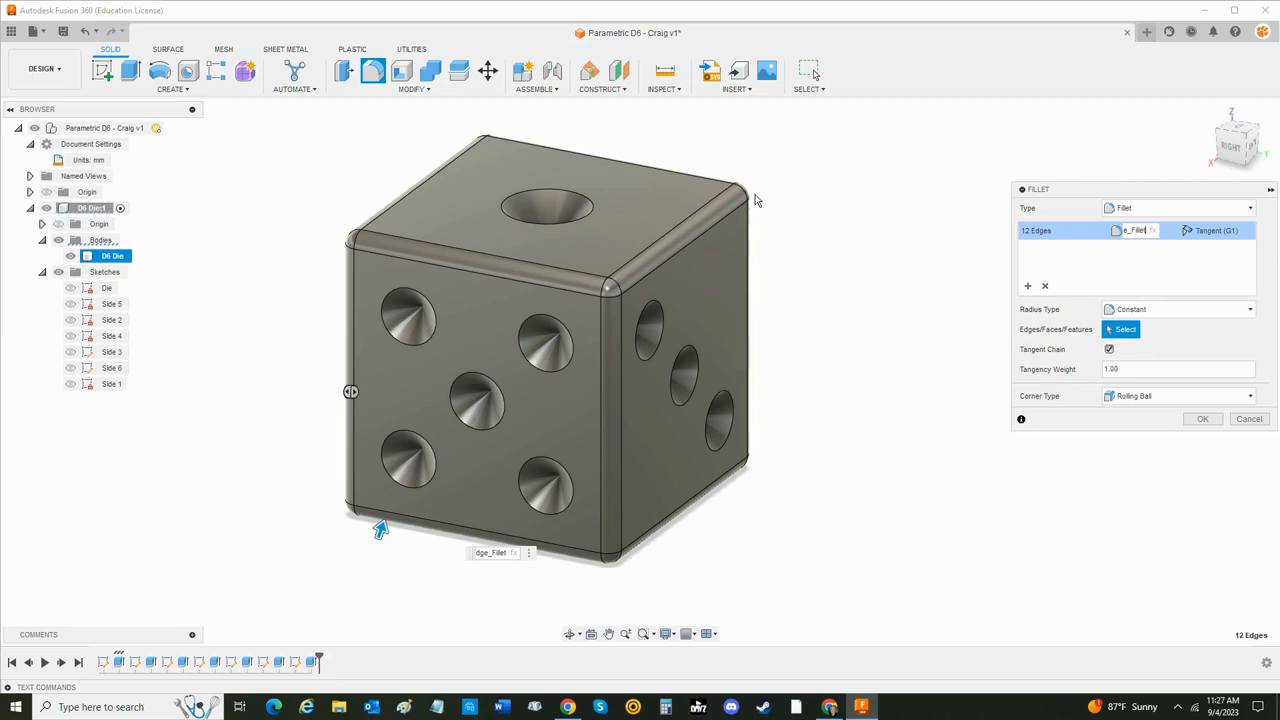
{"action": "left_click", "coordinate": [1205, 421]}
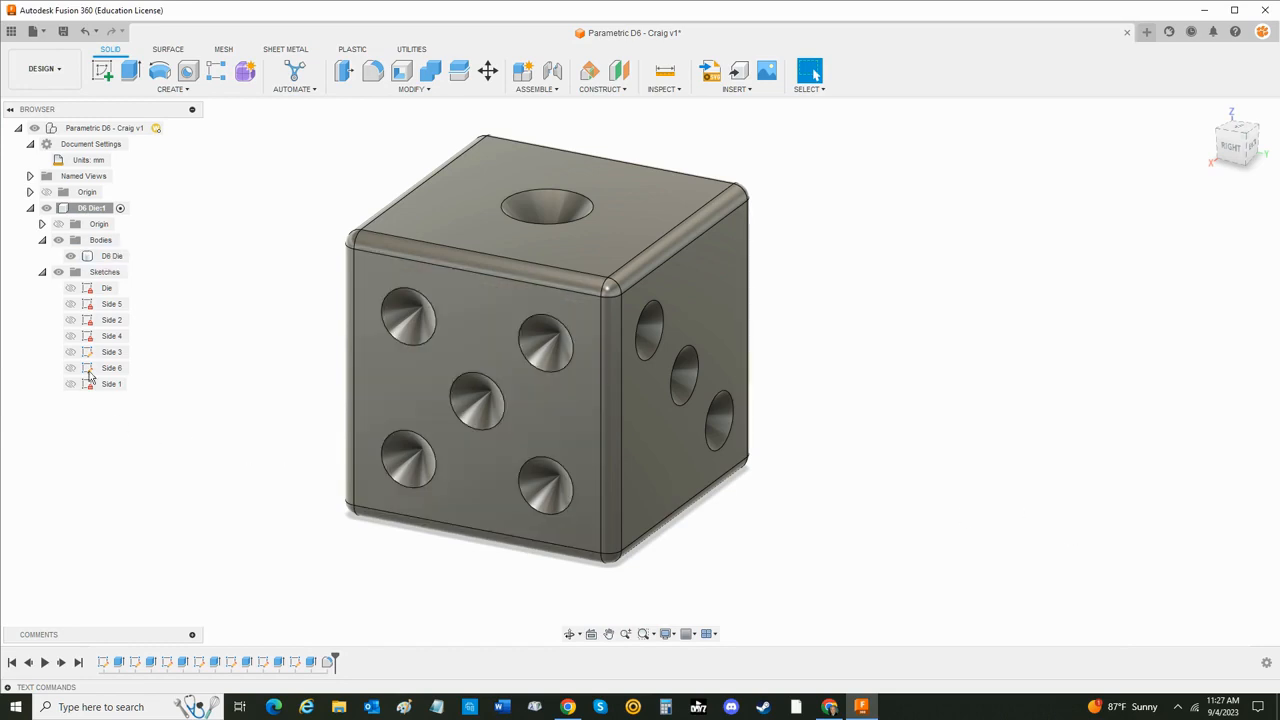
{"action": "left_click", "coordinate": [43, 273]}
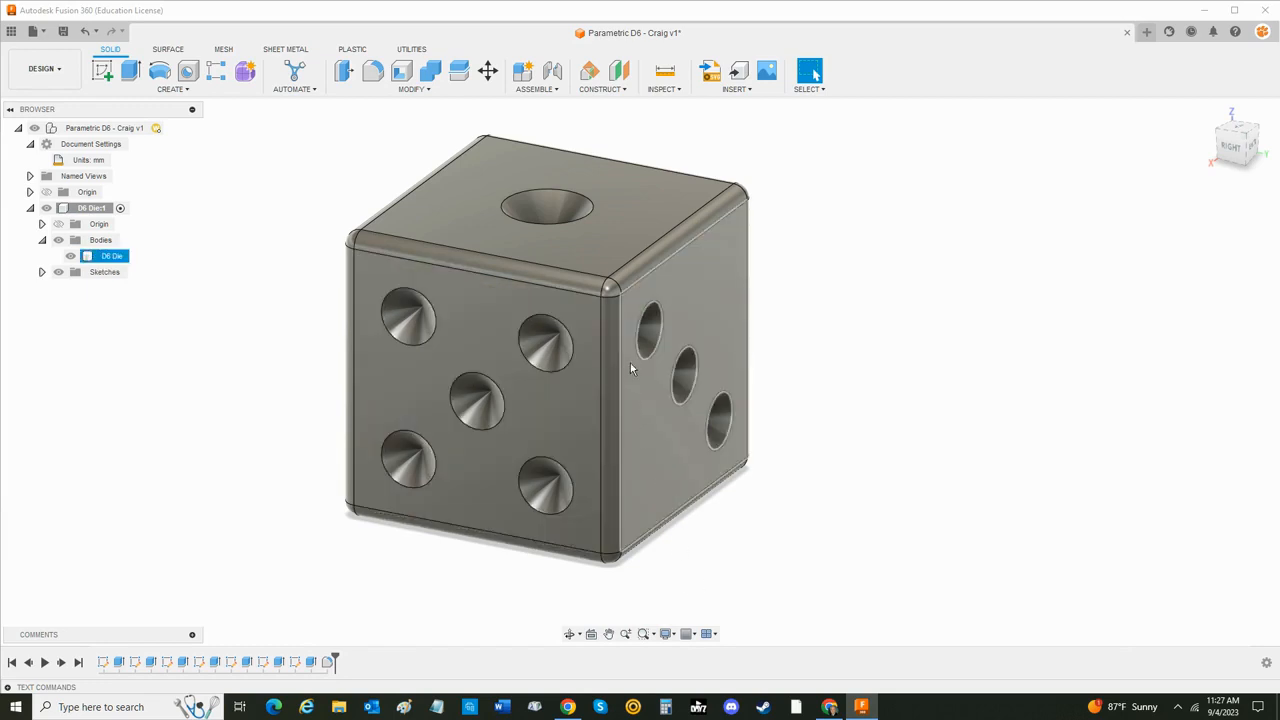
- Open the Parameters table, then narrow it and place it beside the die so the model stays visible
{"action": "left_click", "coordinate": [409, 97]}
{"action": "left_click", "coordinate": [415, 402]}
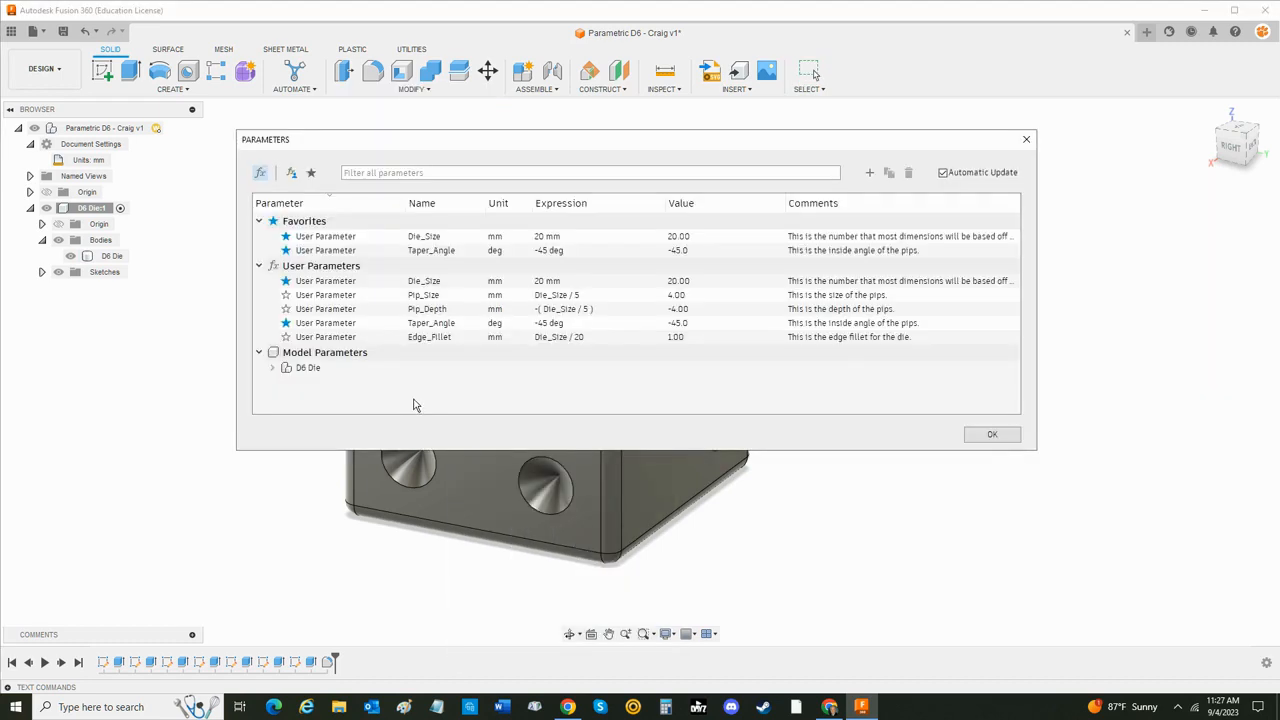
{"action": "left_click_drag", "start_coordinate": [620, 143], "coordinate": [691, 163]}
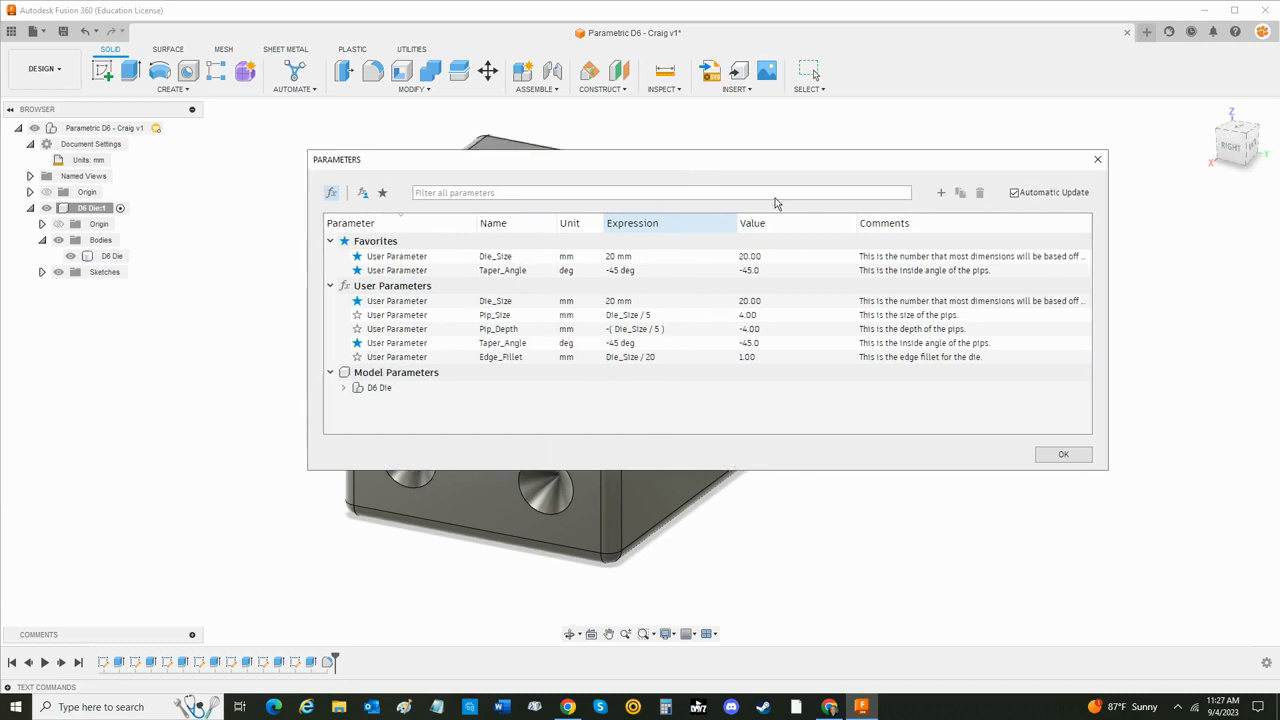
{"action": "left_click_drag", "start_coordinate": [1108, 285], "coordinate": [840, 285]}
{"action": "left_click_drag", "start_coordinate": [632, 169], "coordinate": [1040, 174]}
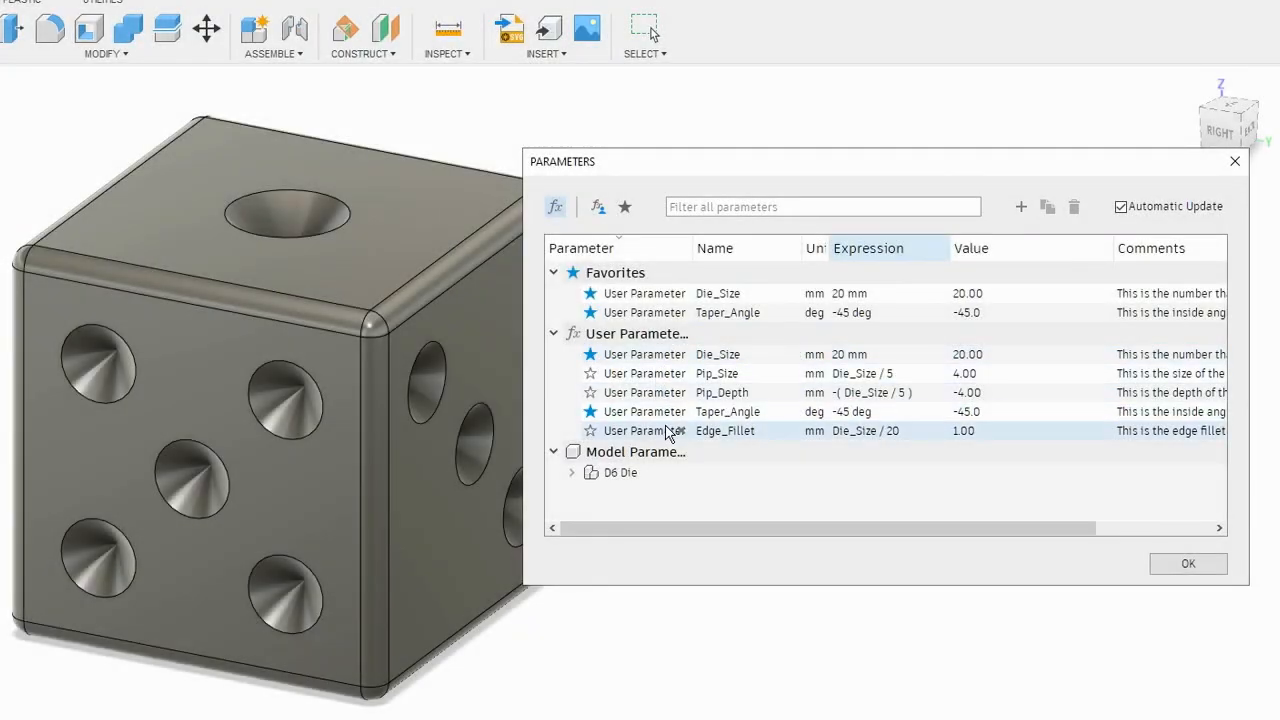
- Set the Edge_Fillet user parameter's expression to Die_Size / 15
{"action": "double_click", "coordinate": [885, 432]}
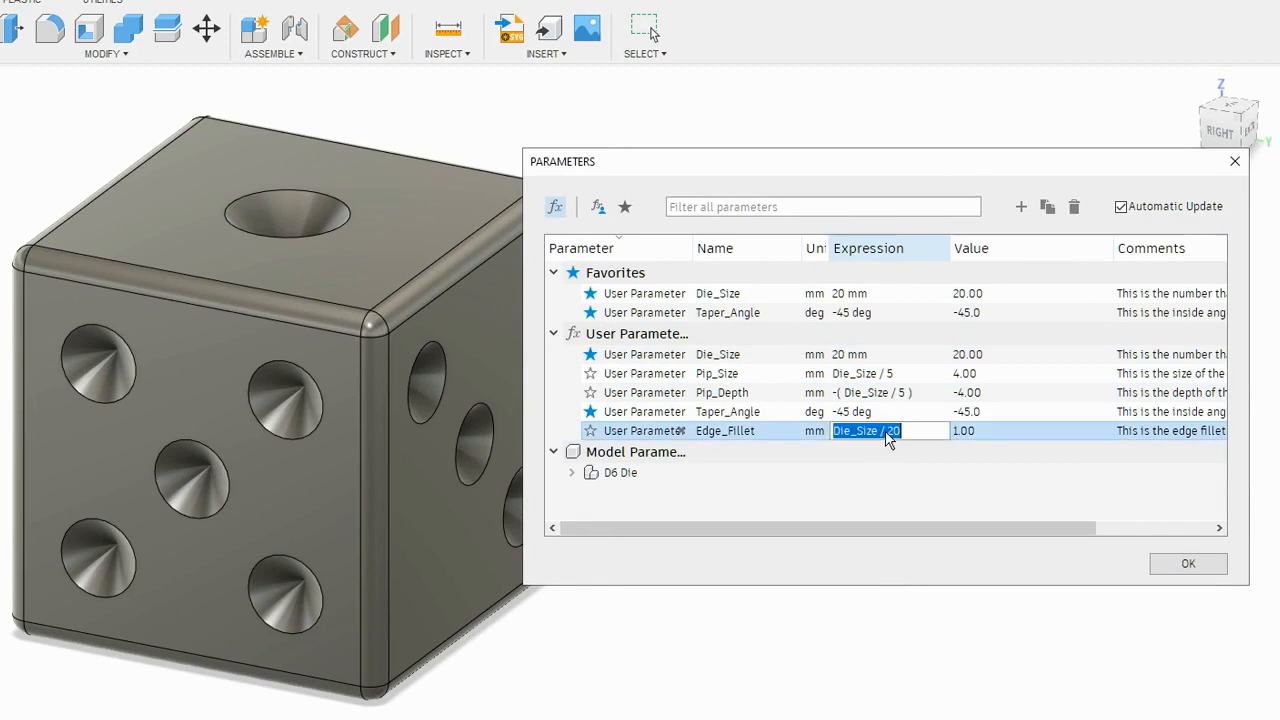
{"action": "left_click", "coordinate": [907, 430]}
{"action": "double_click", "coordinate": [893, 431]}
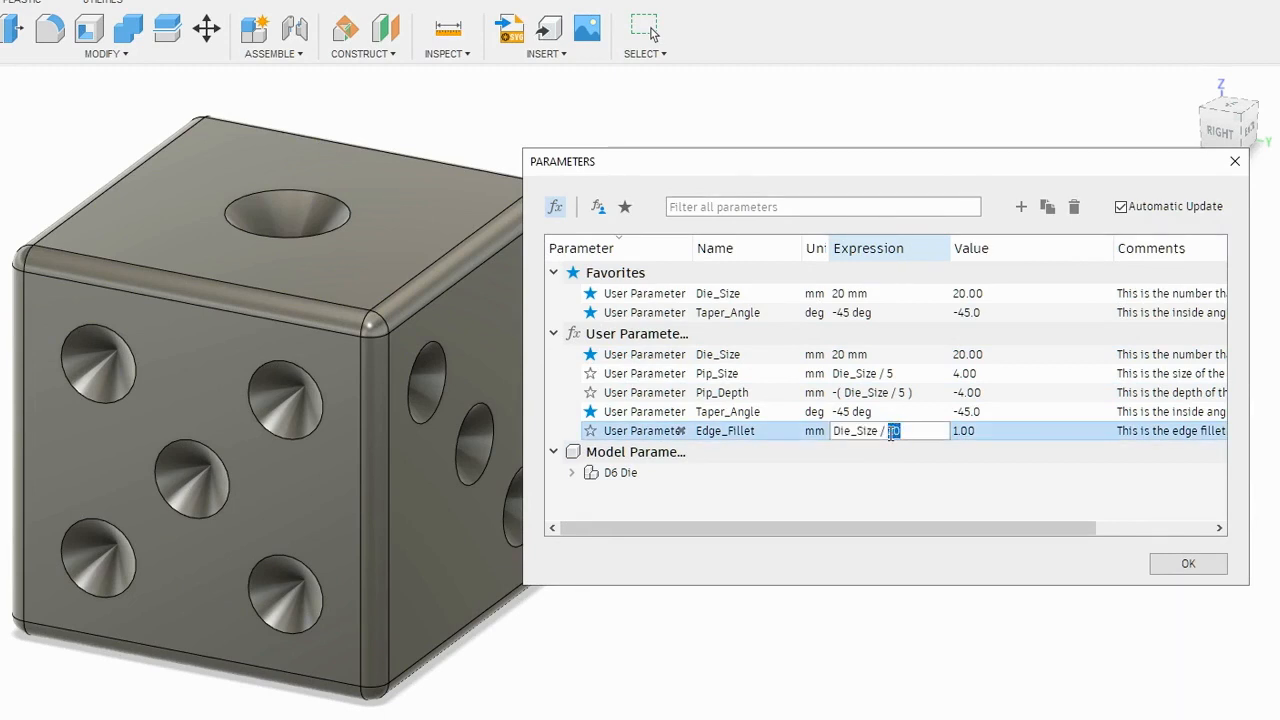
{"action": "type", "text": "15"}
{"action": "key", "text": "Return"}
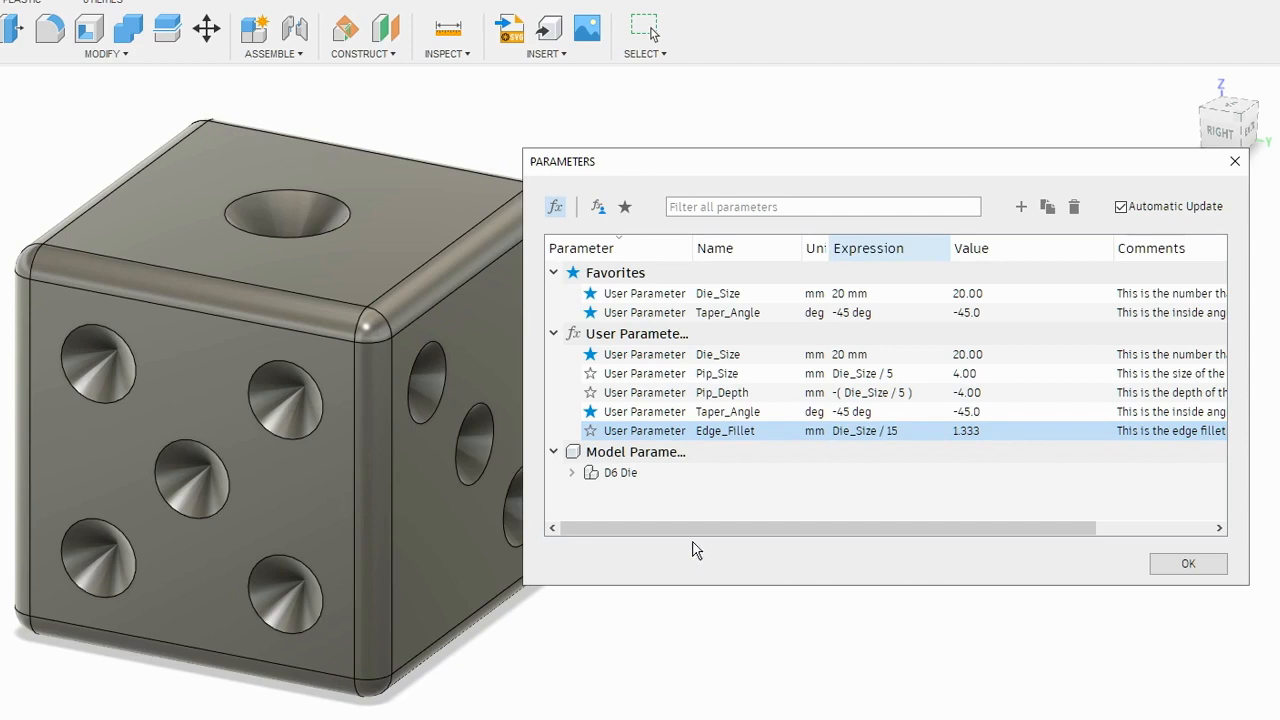
- Expand the Side 4 sketch under the D6 Die model parameters and set its linear dimension d31 to Die_Size / 3
{"action": "middle_click_drag", "start_coordinate": [506, 596], "coordinate": [768, 628], "text": "shift"}
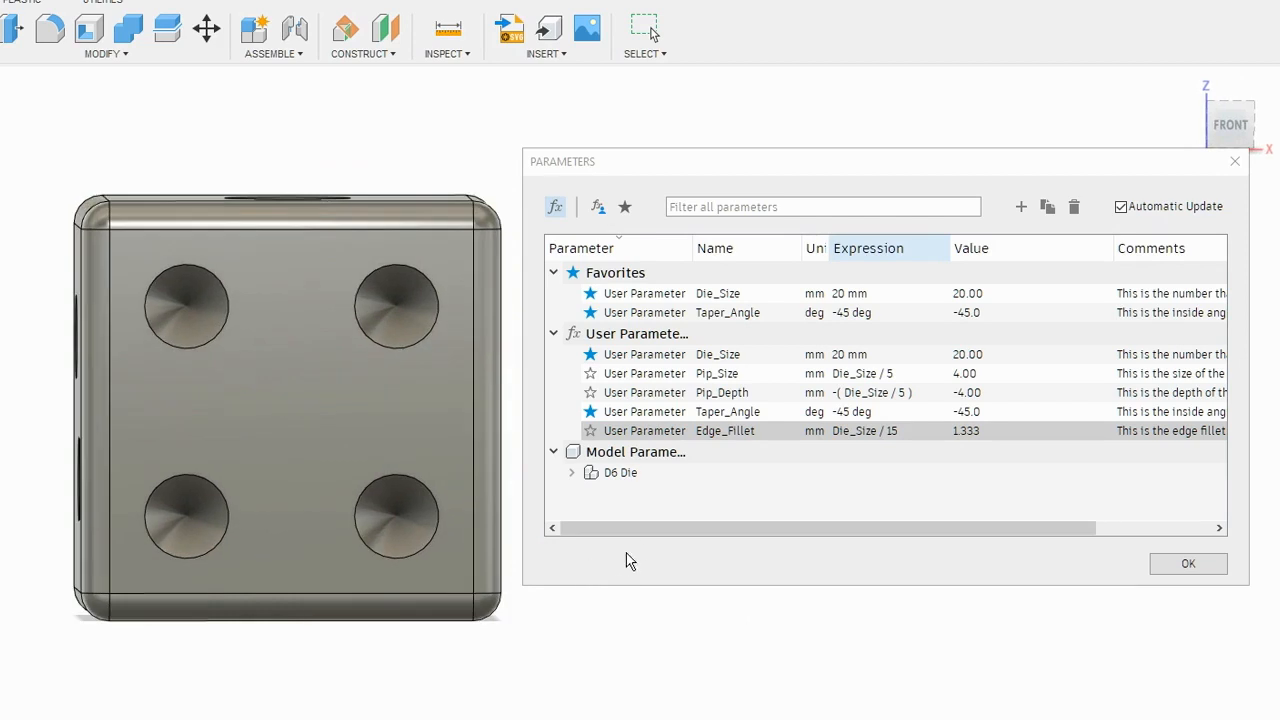
{"action": "left_click", "coordinate": [571, 472]}
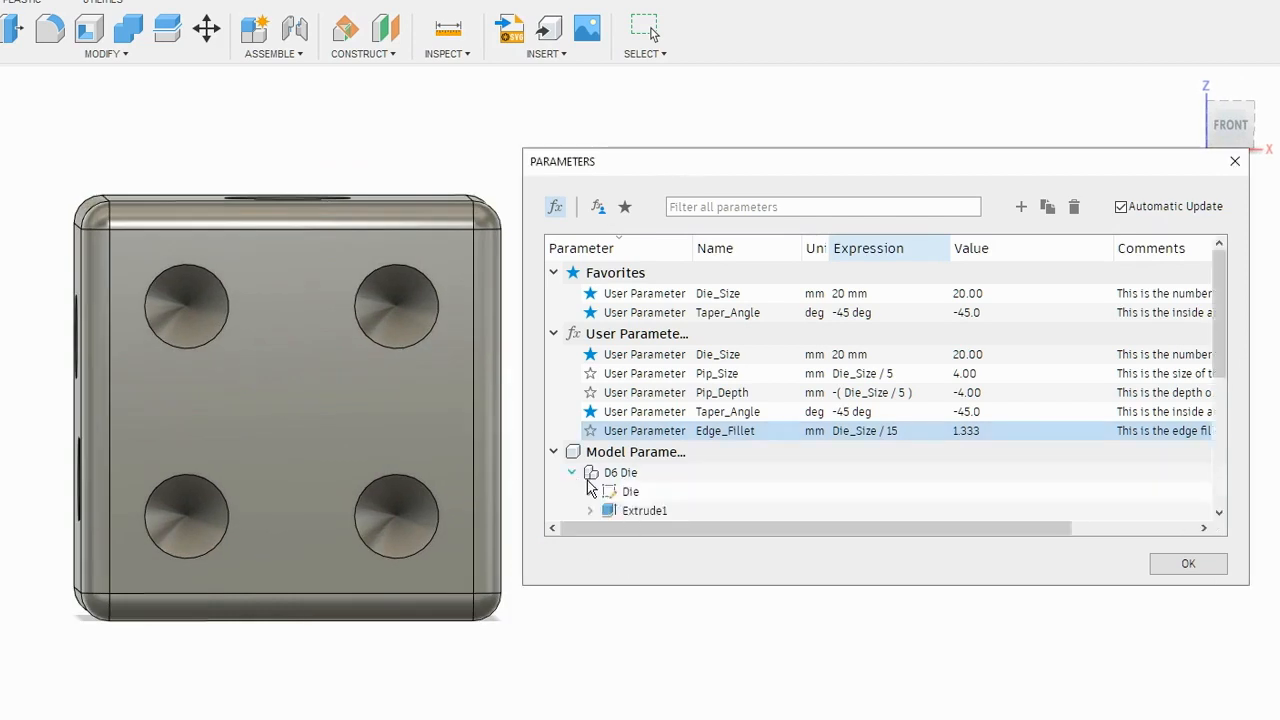
{"action": "scroll", "coordinate": [665, 495], "scroll_direction": "down", "scroll_amount": 1}
{"action": "scroll", "coordinate": [665, 495], "scroll_direction": "down", "scroll_amount": 3}
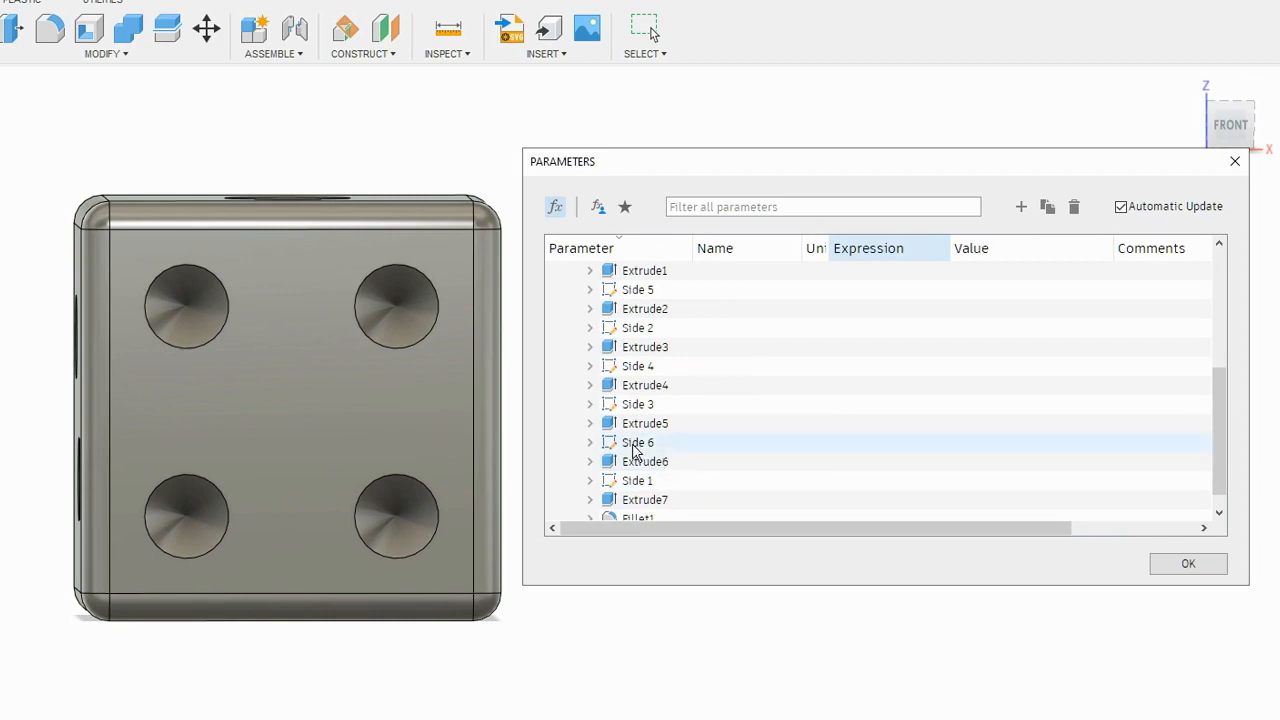
{"action": "left_click", "coordinate": [590, 366]}
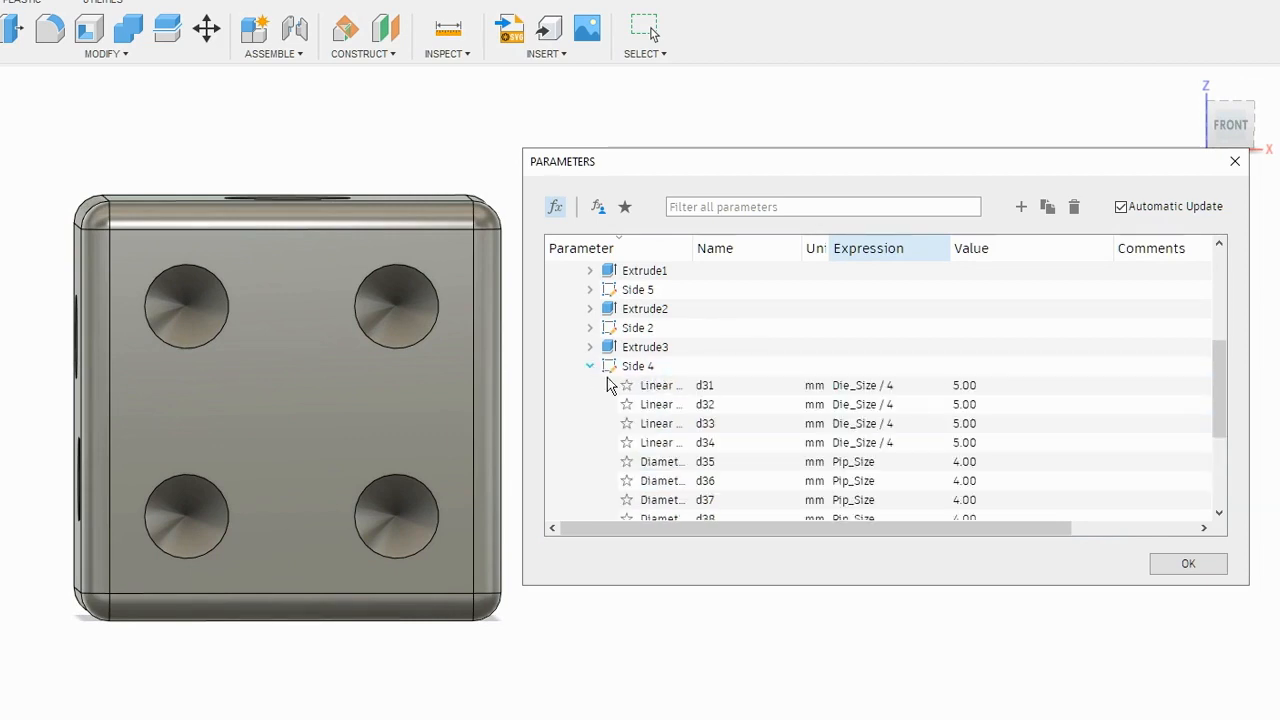
{"action": "left_click", "coordinate": [890, 385]}
{"action": "left_click", "coordinate": [895, 385]}
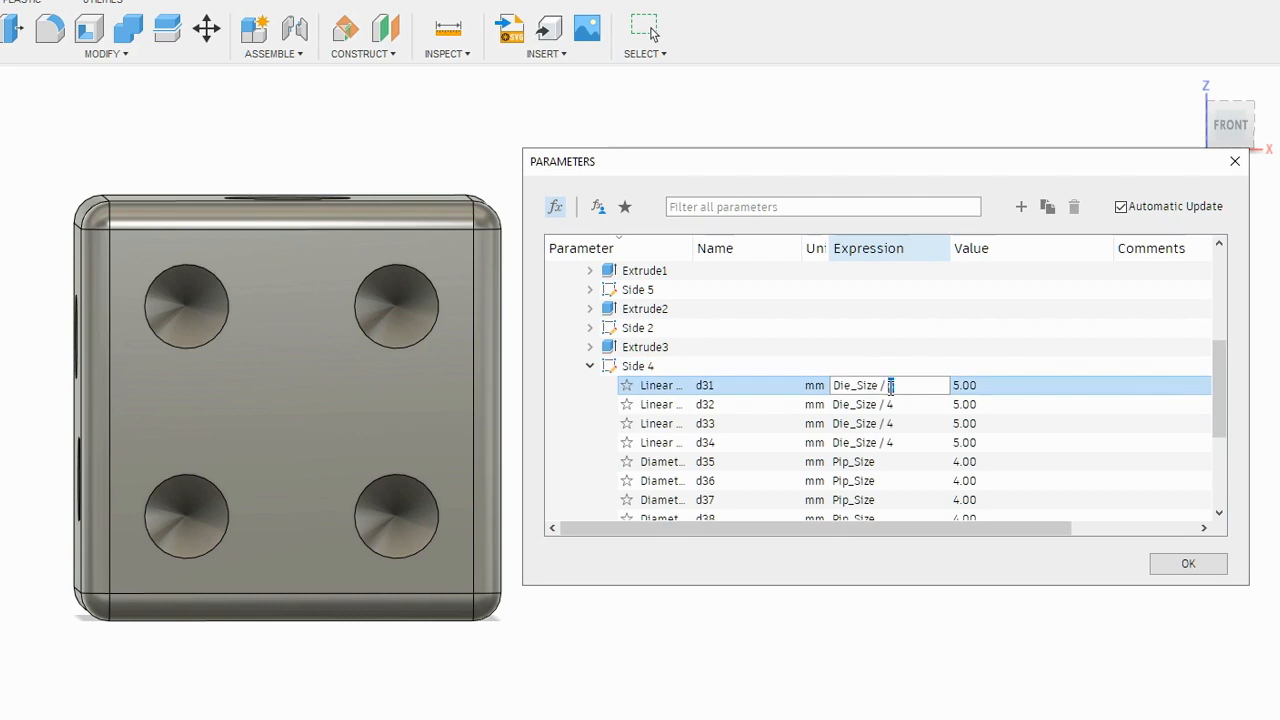
{"action": "type", "text": "3"}
{"action": "key", "text": "Return"}
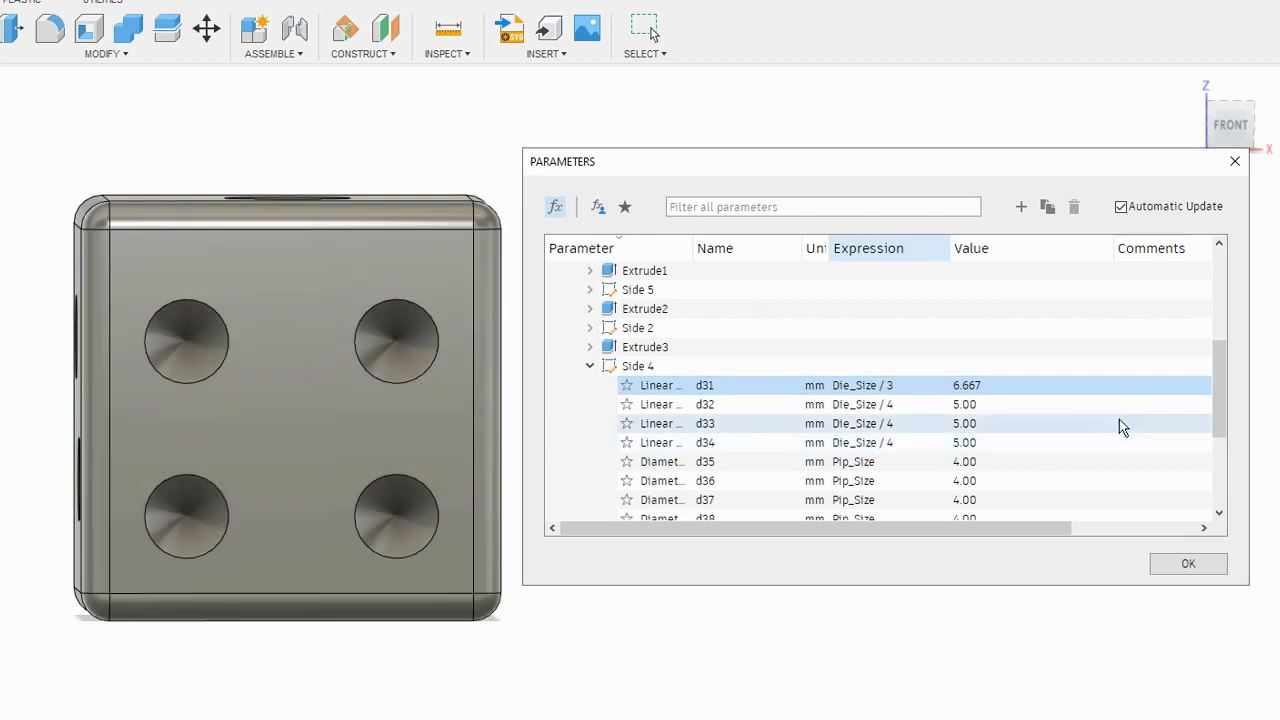
- Set the Side 4 linear dimensions d31 and d32 to Die_Size / 3.5
{"action": "left_click", "coordinate": [898, 385]}
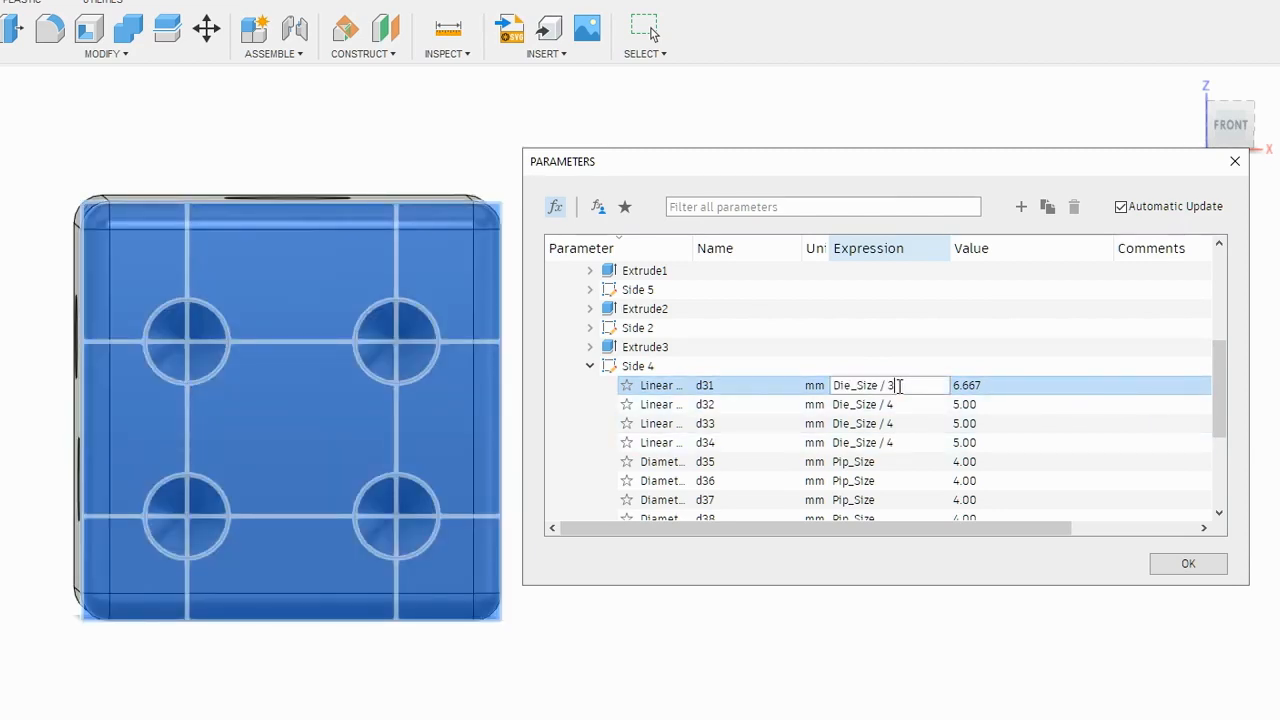
{"action": "type", "text": ".5"}
{"action": "key", "text": "Return"}
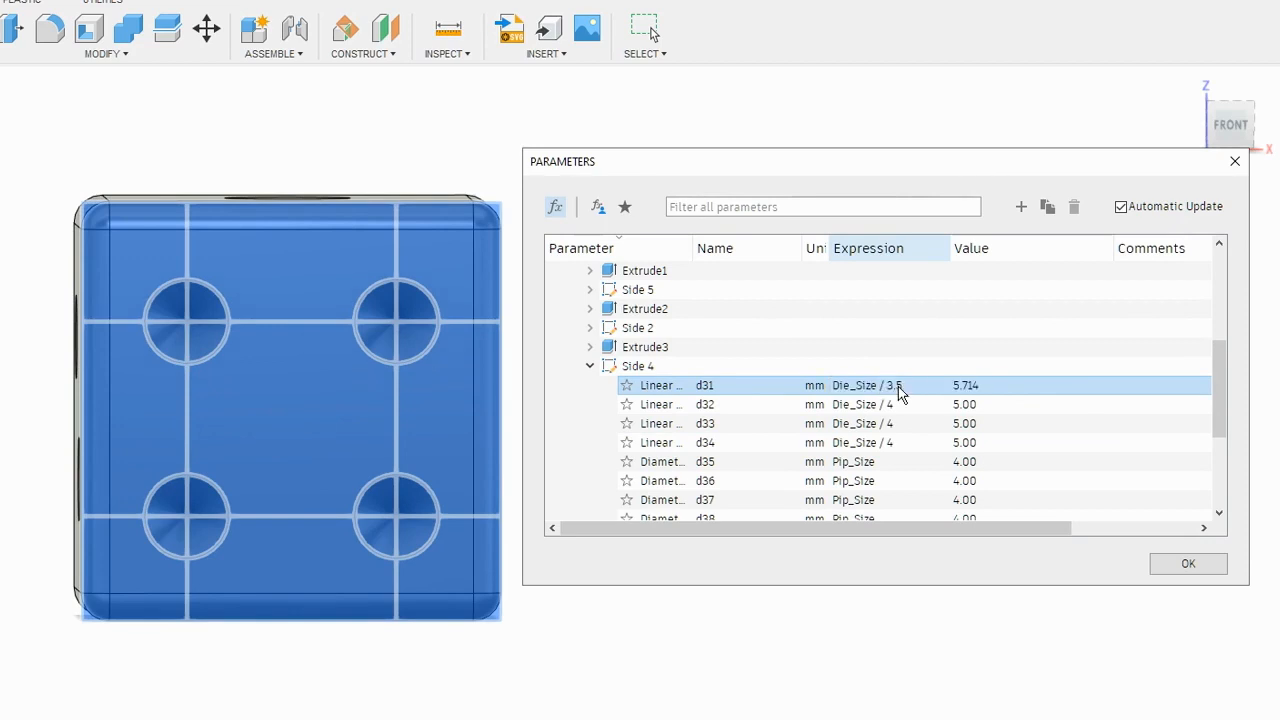
{"action": "left_click", "coordinate": [2, 546]}
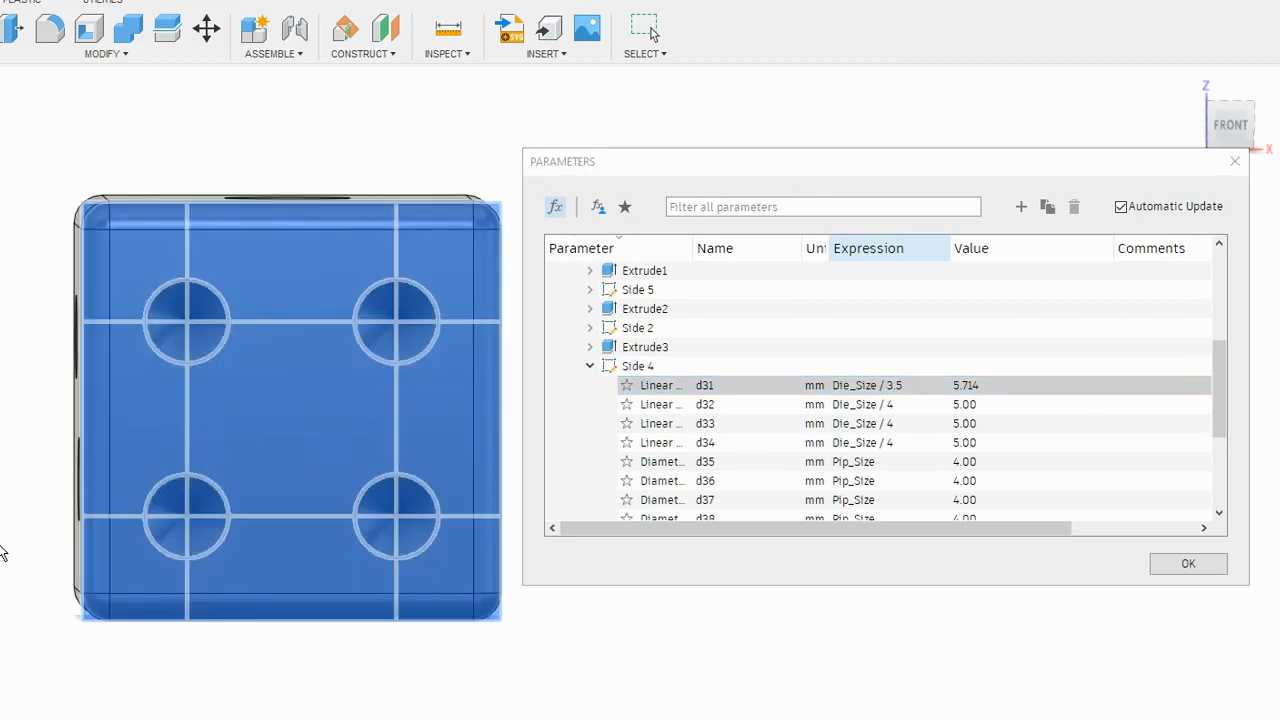
{"action": "left_click", "coordinate": [907, 408]}
{"action": "left_click_drag", "start_coordinate": [907, 408], "coordinate": [891, 408]}
{"action": "type", "text": "3"}
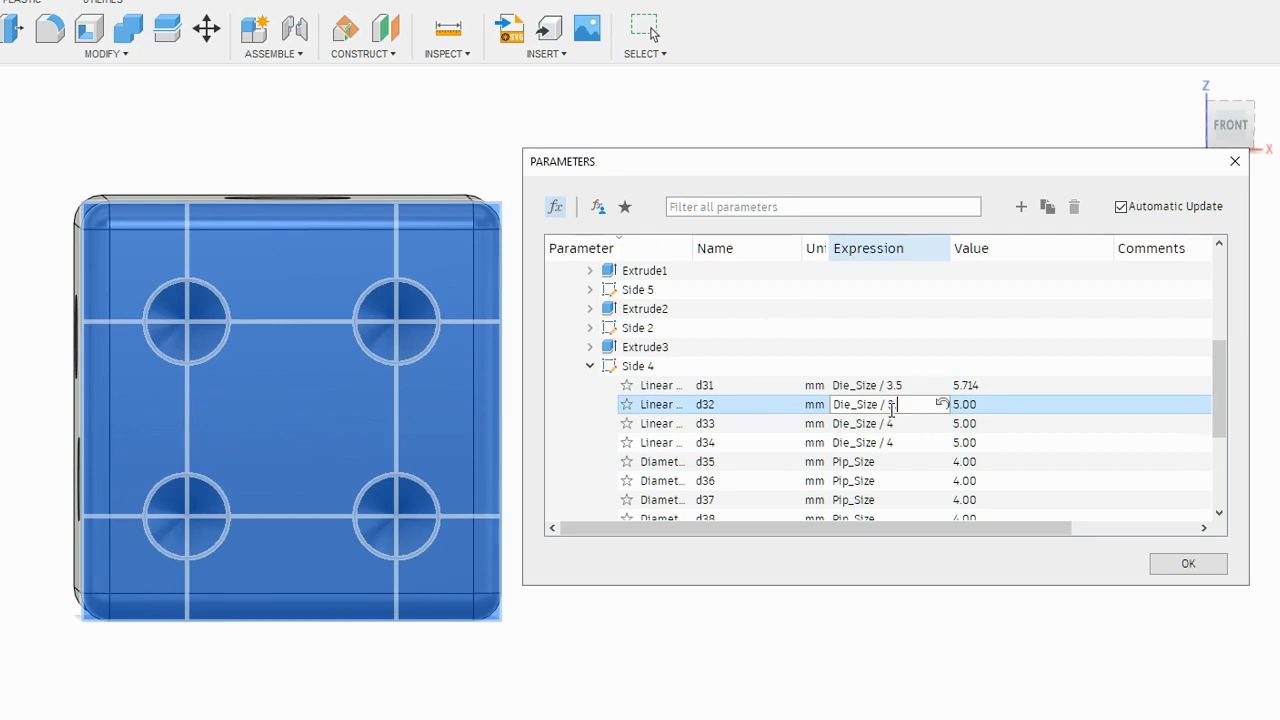
{"action": "key", "text": "Return"}
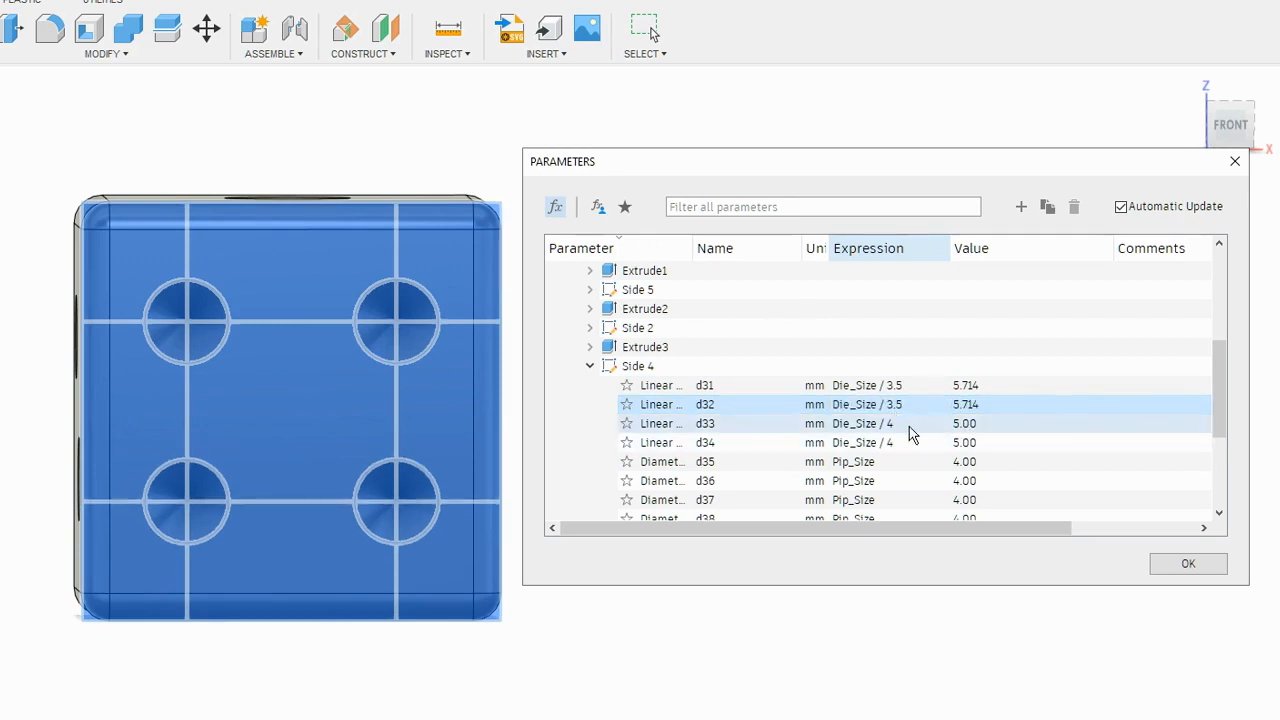
- Set the Side 4 linear dimensions d33 and d34 to Die_Size / 3.5
{"action": "left_click", "coordinate": [901, 424]}
{"action": "left_click", "coordinate": [896, 424]}
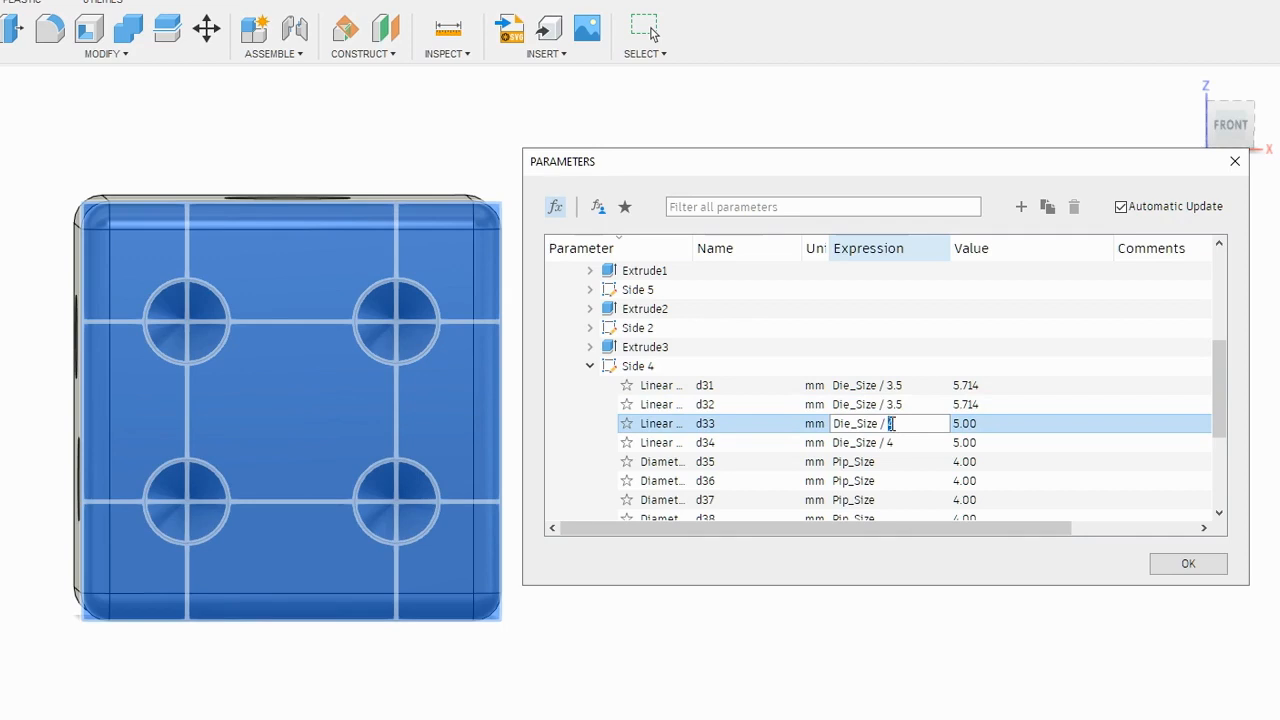
{"action": "type", "text": "3.5"}
{"action": "key", "text": "Return"}
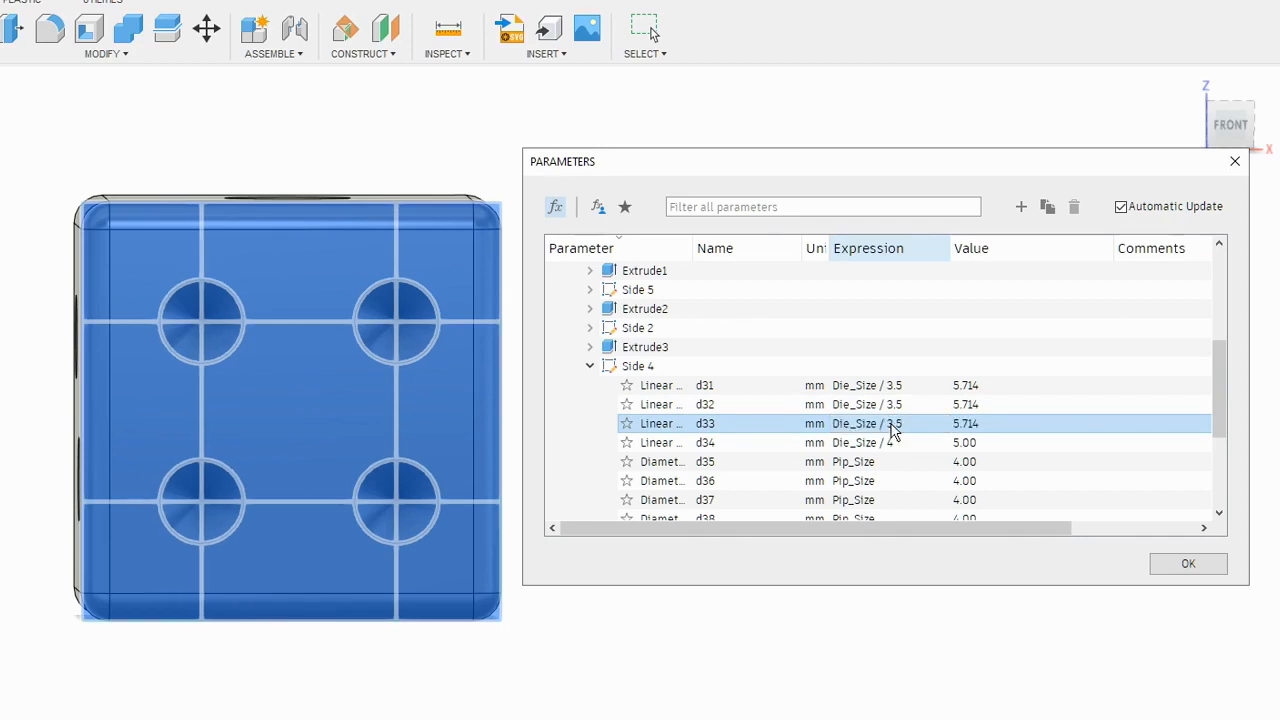
{"action": "left_click", "coordinate": [897, 442]}
{"action": "left_click", "coordinate": [895, 443]}
{"action": "type", "text": "3.5"}
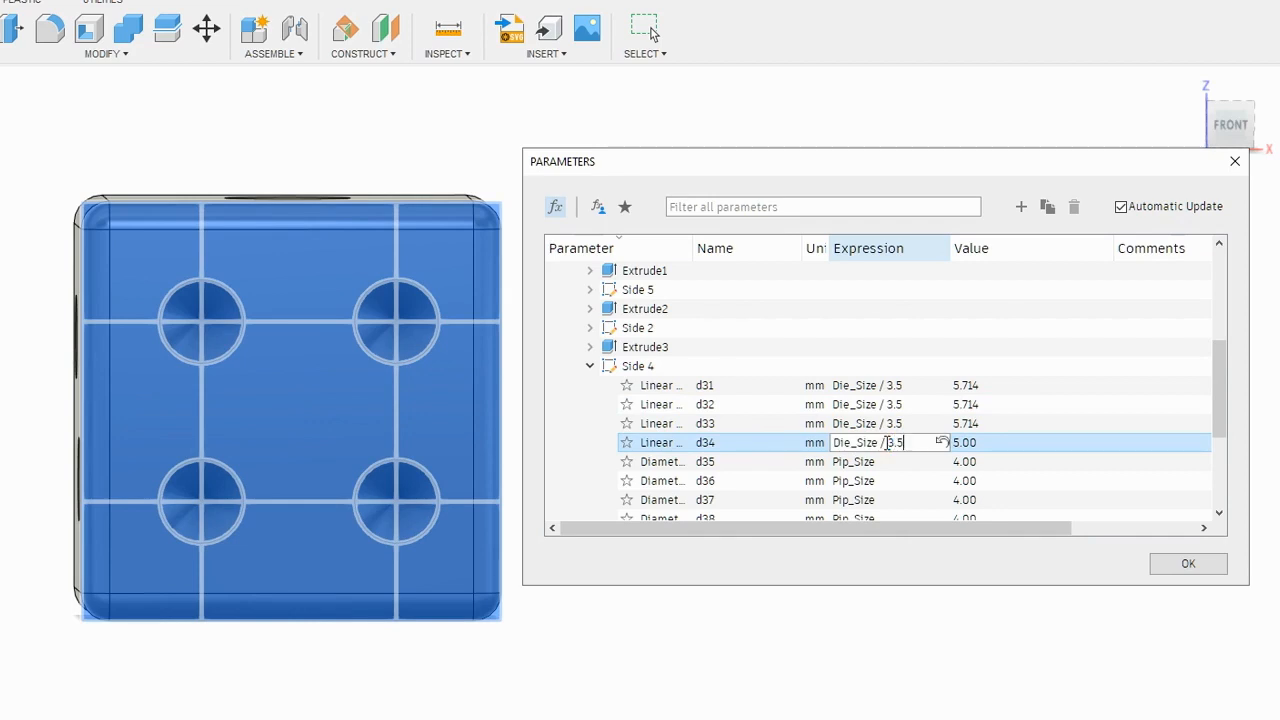
{"action": "key", "text": "Return"}
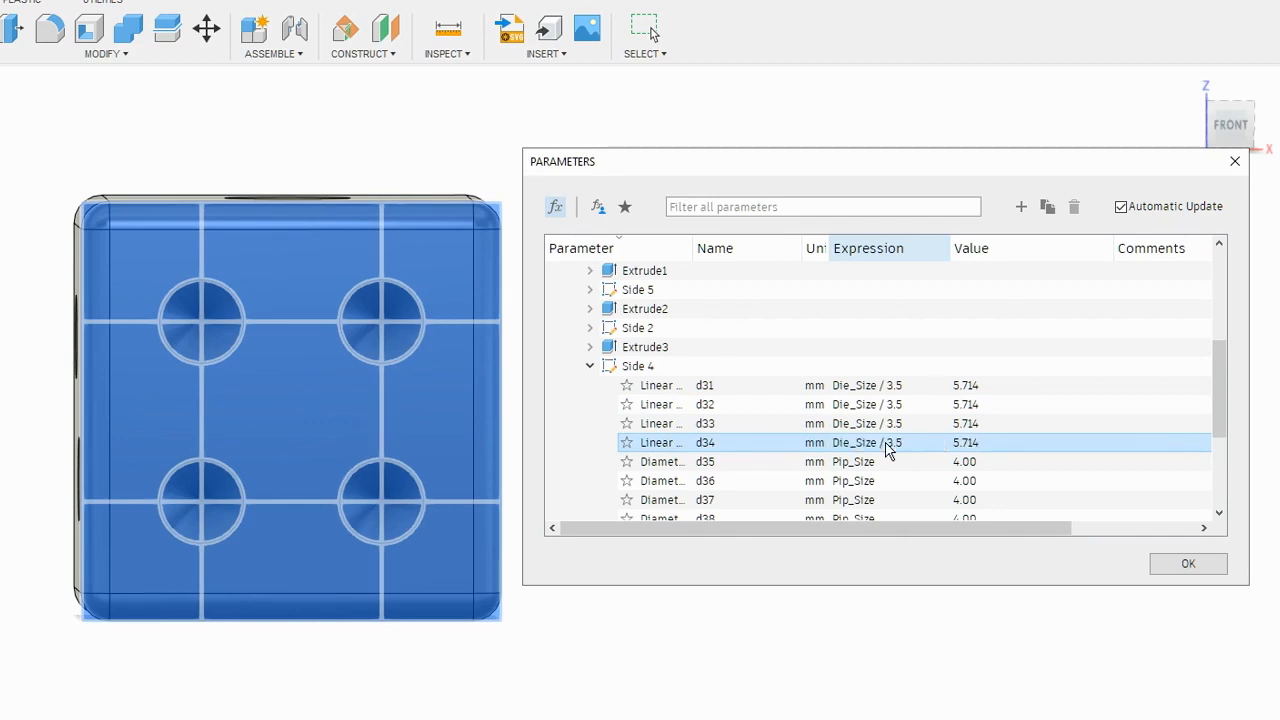
{"action": "left_click", "coordinate": [778, 699]}
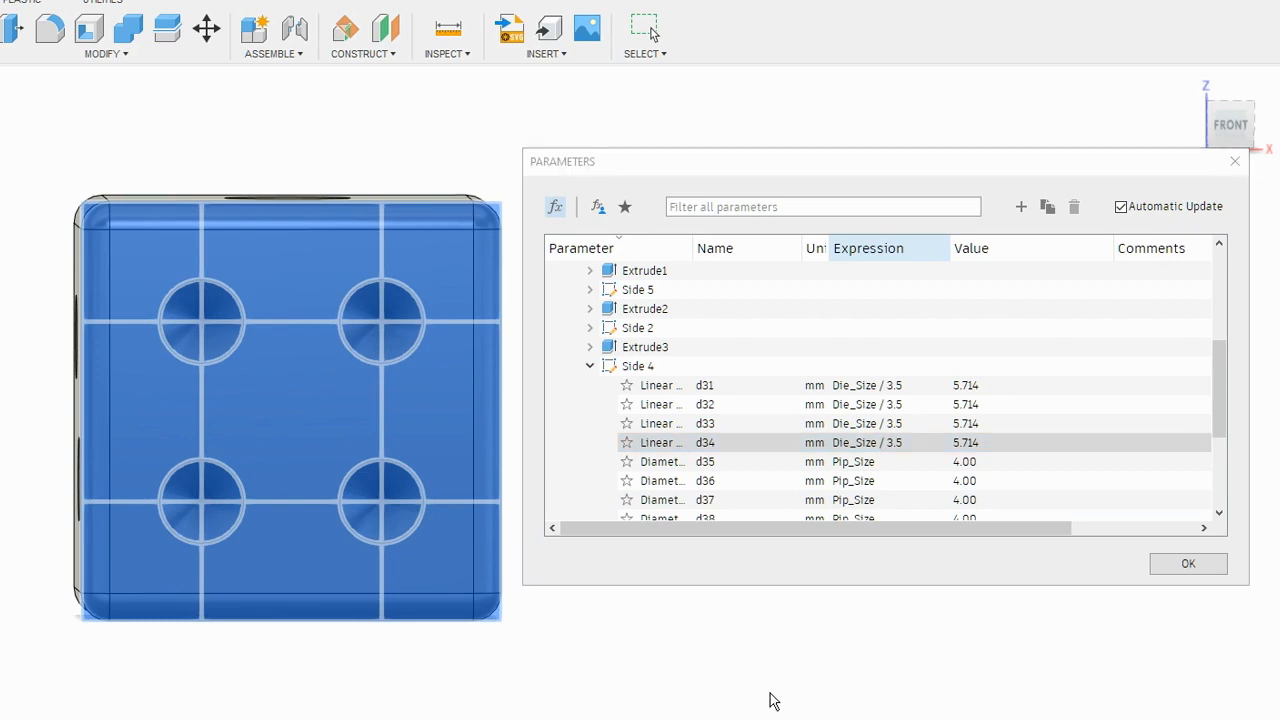
- Switch from the Side 4 to the Side 2 sketch parameters and set linear dimensions d23 and d24 to Die_Size / 3.5
{"action": "middle_click_drag", "start_coordinate": [417, 712], "coordinate": [561, 717], "text": "shift"}
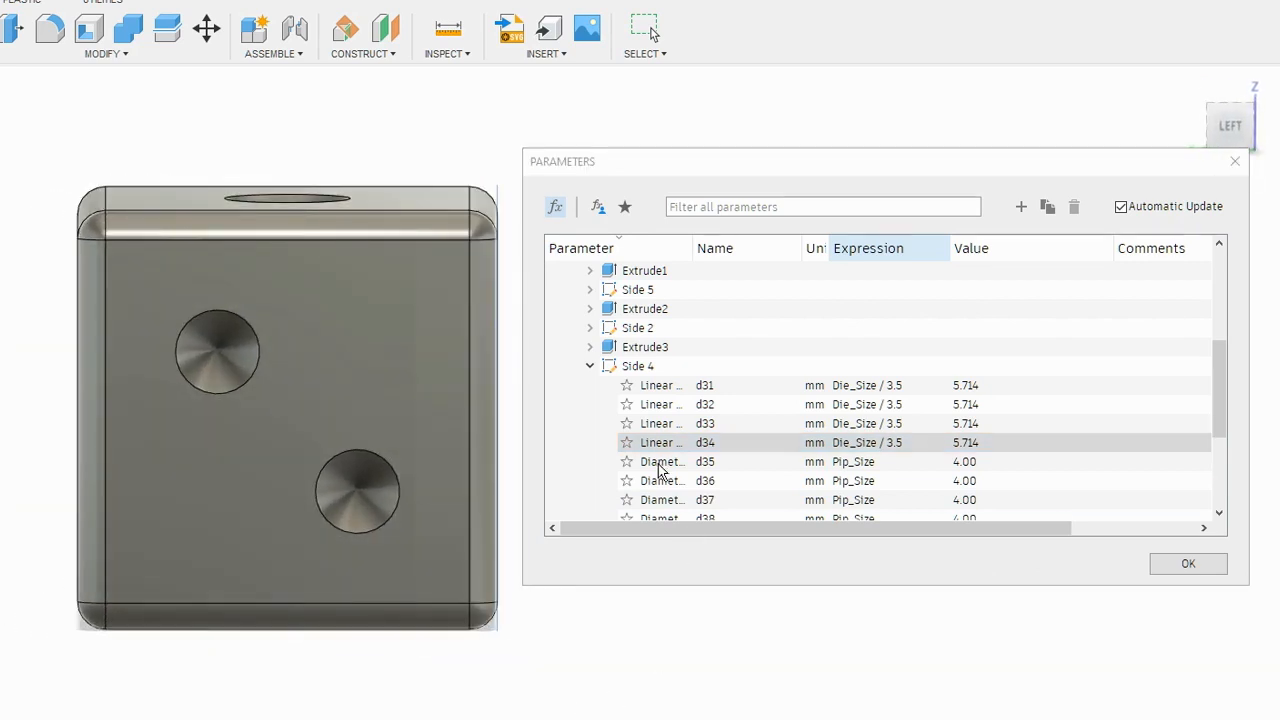
{"action": "left_click", "coordinate": [590, 366]}
{"action": "left_click", "coordinate": [590, 328]}
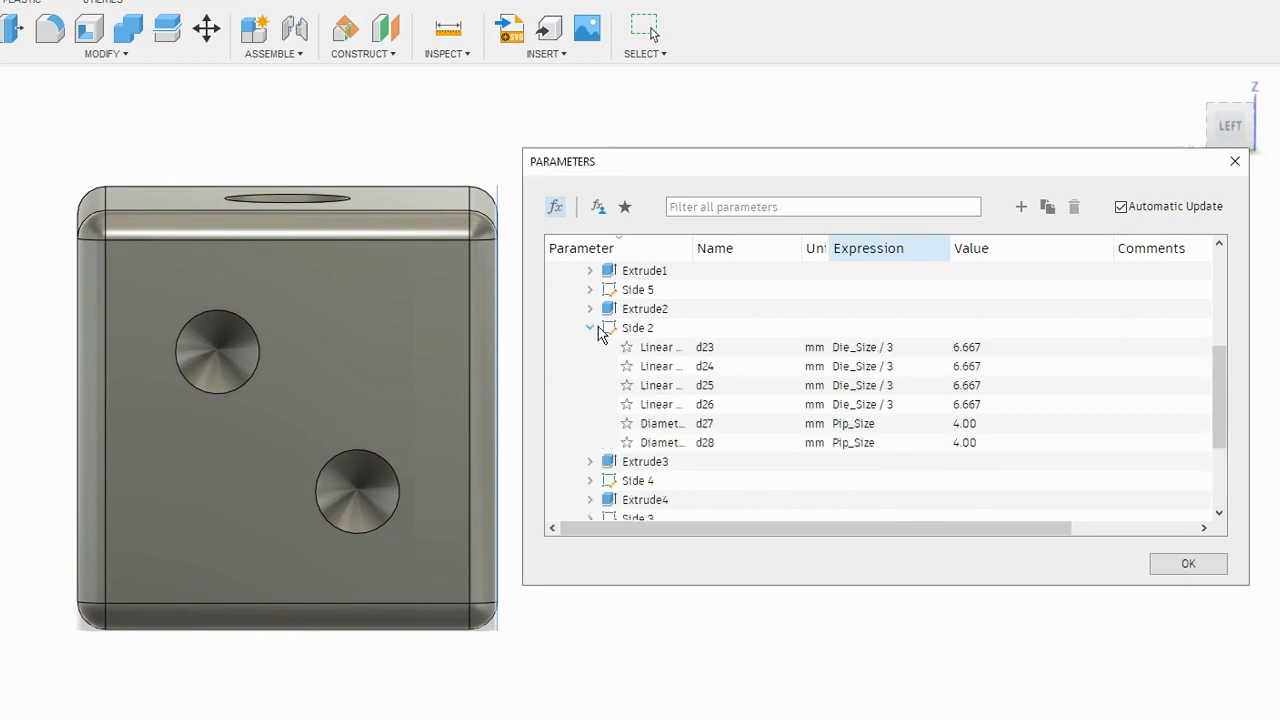
{"action": "left_click", "coordinate": [890, 354]}
{"action": "left_click", "coordinate": [898, 347]}
{"action": "type", "text": ".5"}
{"action": "left_click", "coordinate": [906, 366]}
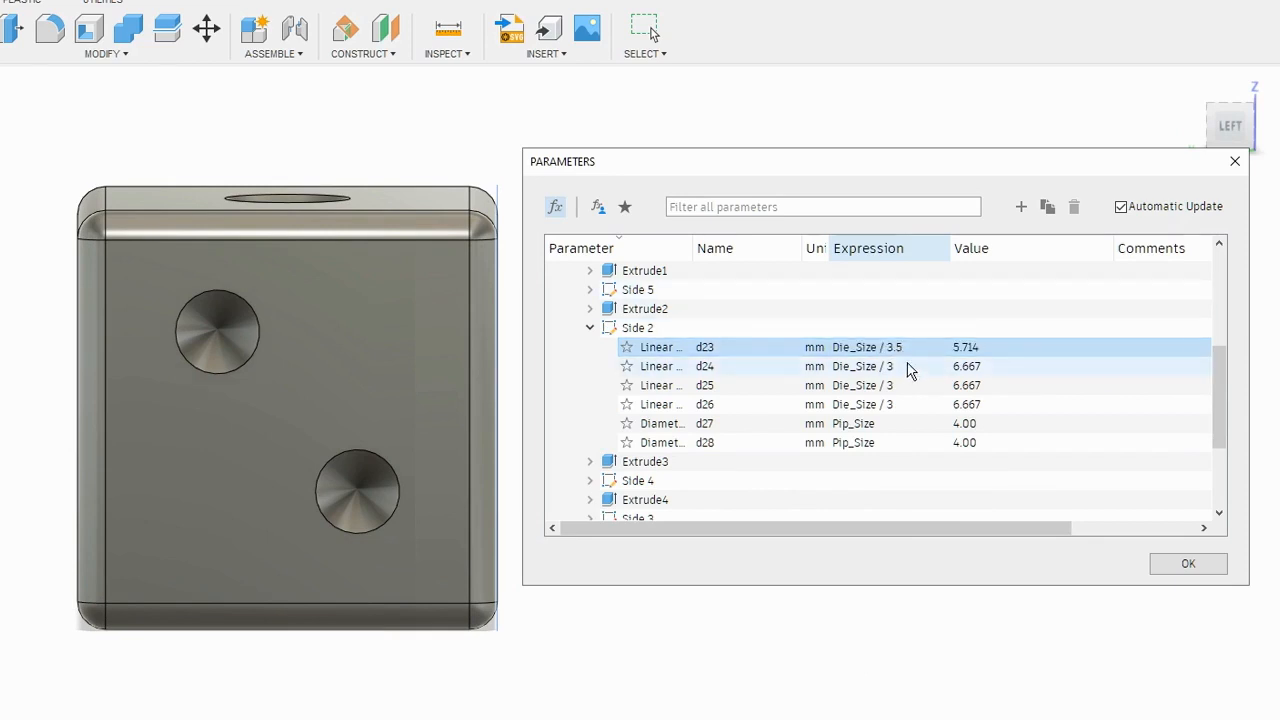
{"action": "double_click", "coordinate": [906, 366]}
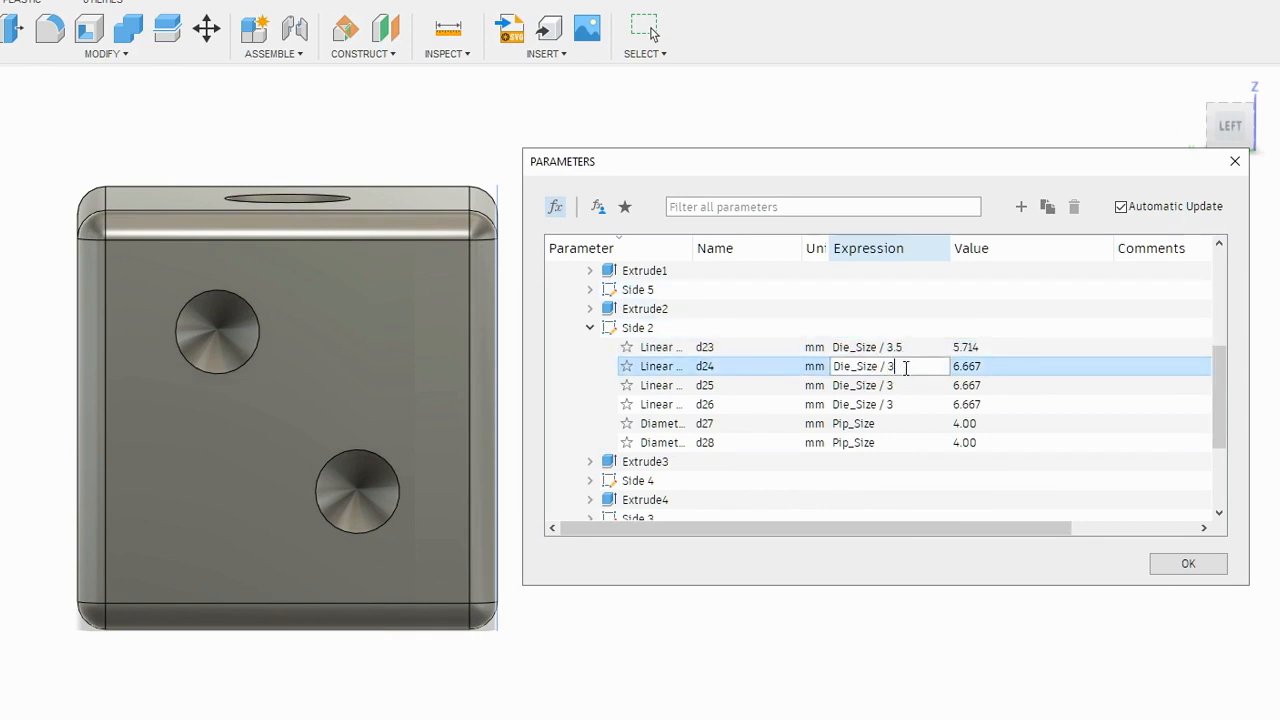
{"action": "type", "text": ".5"}
{"action": "key", "text": "Return"}
- Set the Side 2 linear dimensions d25 and d26 to Die_Size / 3.5, and collapse that sketch's parameters
{"action": "left_click", "coordinate": [902, 385]}
{"action": "double_click", "coordinate": [902, 385]}
{"action": "type", "text": "3."}
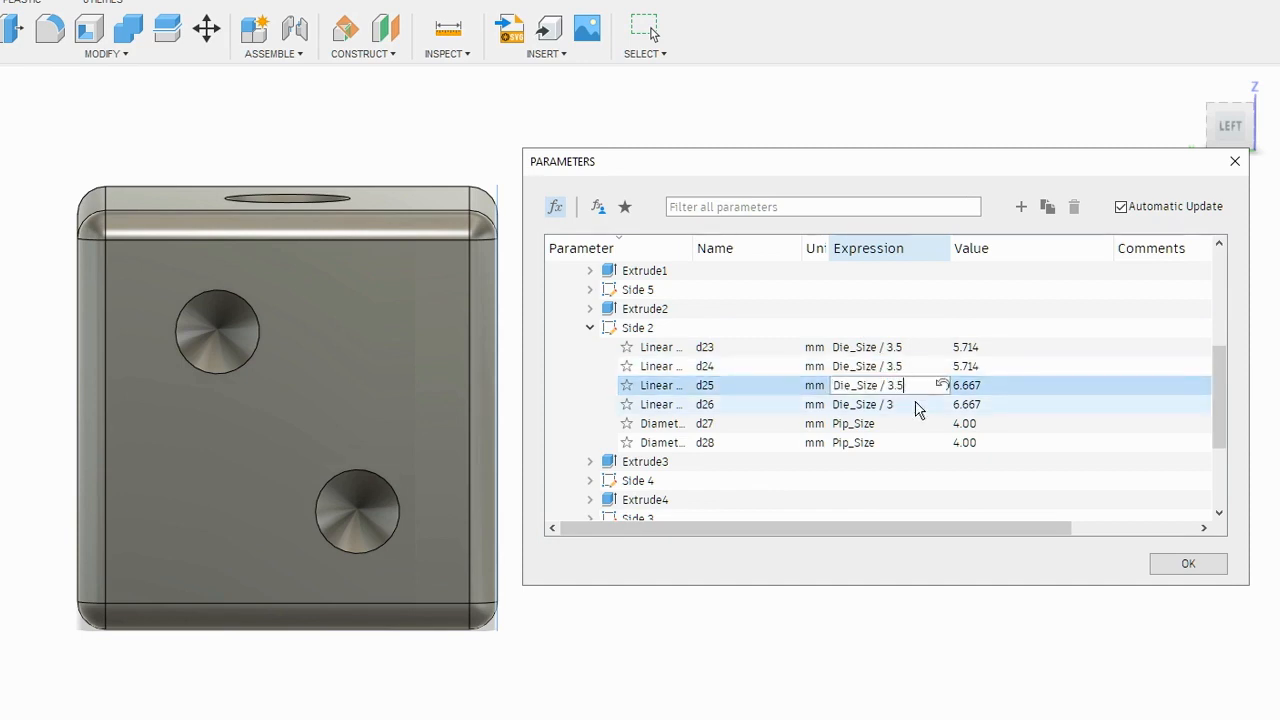
{"action": "type", "text": "5"}
{"action": "key", "text": "Return"}
{"action": "left_click", "coordinate": [909, 408]}
{"action": "left_click", "coordinate": [905, 405]}
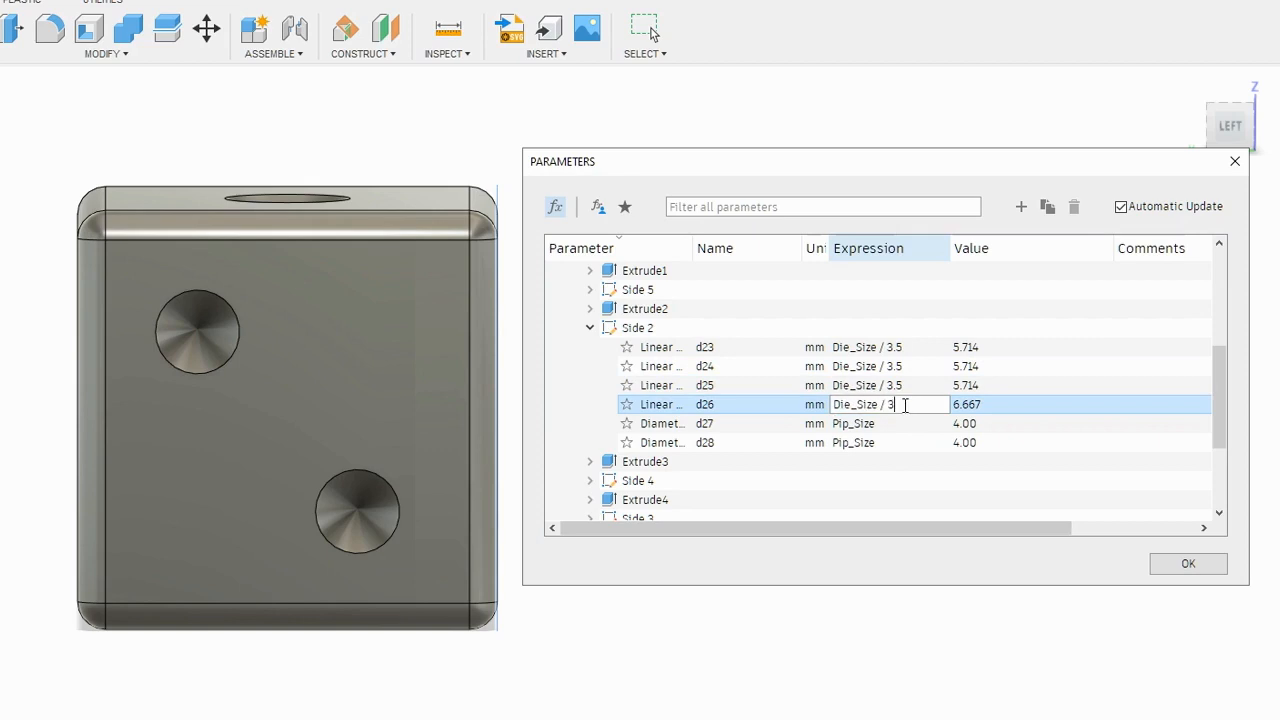
{"action": "type", "text": ".5"}
{"action": "key", "text": "Return"}
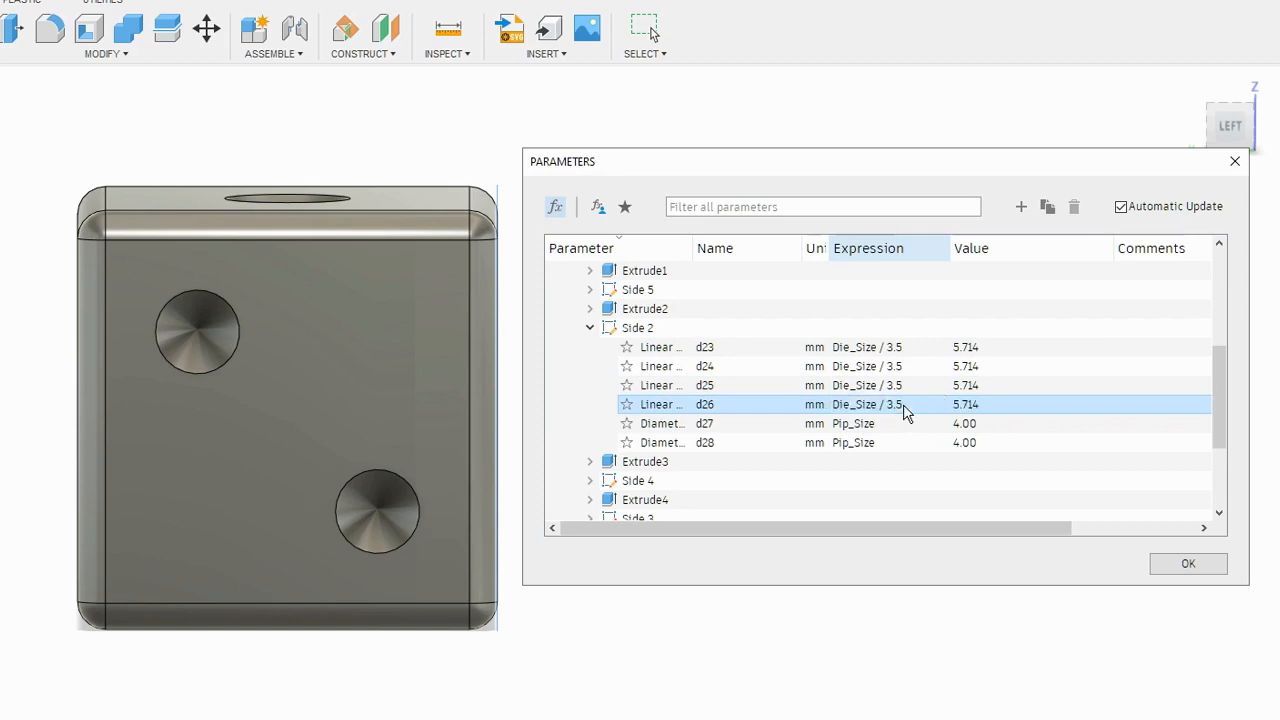
{"action": "middle_click_drag", "start_coordinate": [571, 686], "coordinate": [164, 520], "text": "shift"}
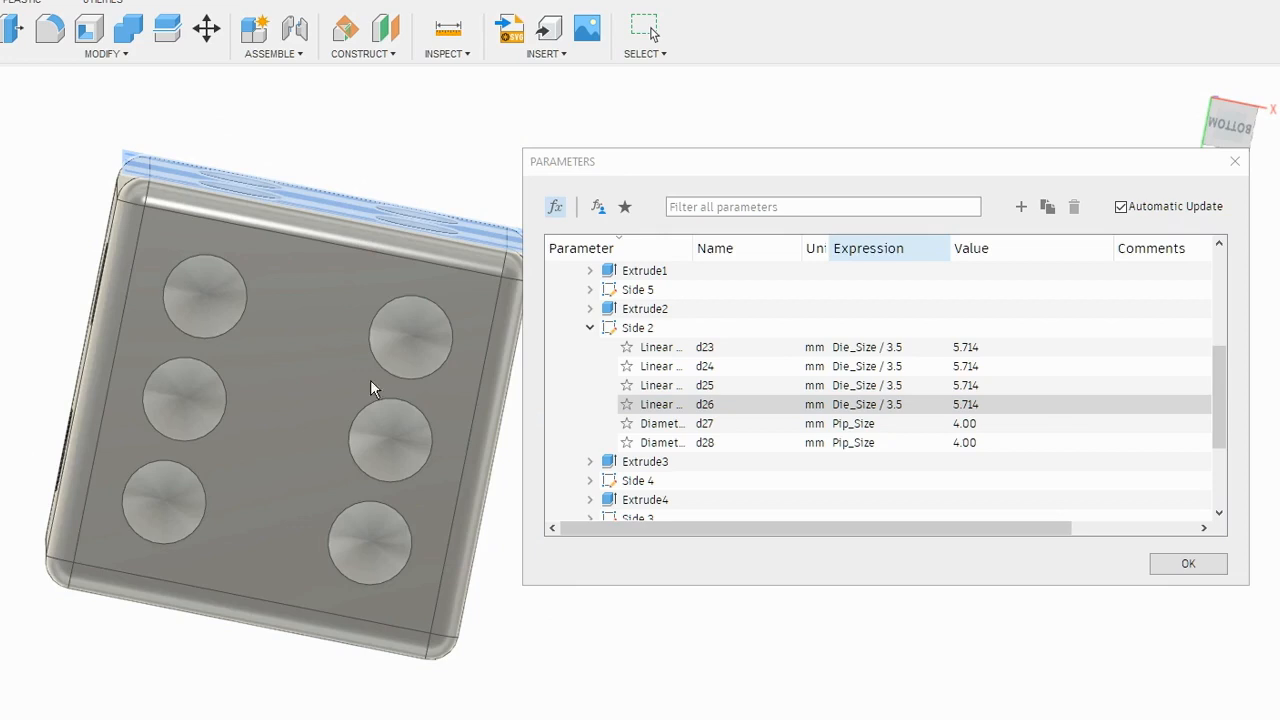
{"action": "left_click", "coordinate": [590, 328]}
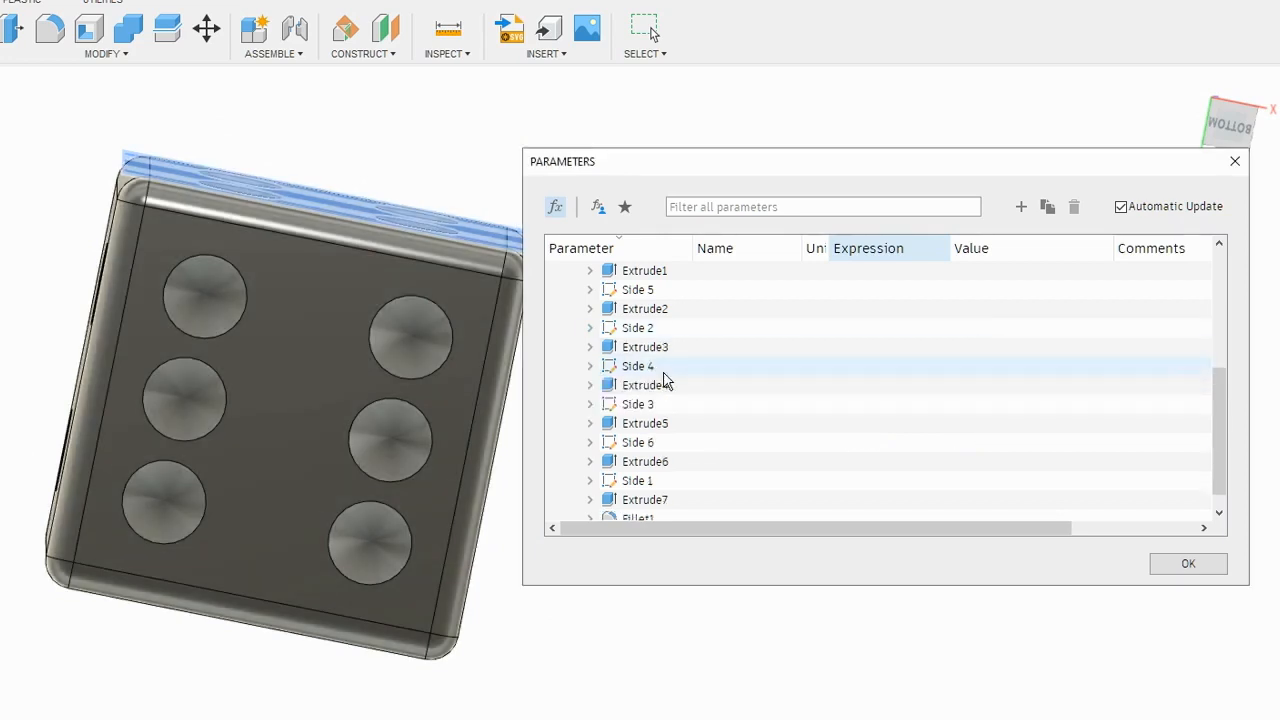
- Expand the Side 6 sketch parameters and set linear dimension d52 to Die_Size / 3.5
{"action": "left_click", "coordinate": [590, 442]}
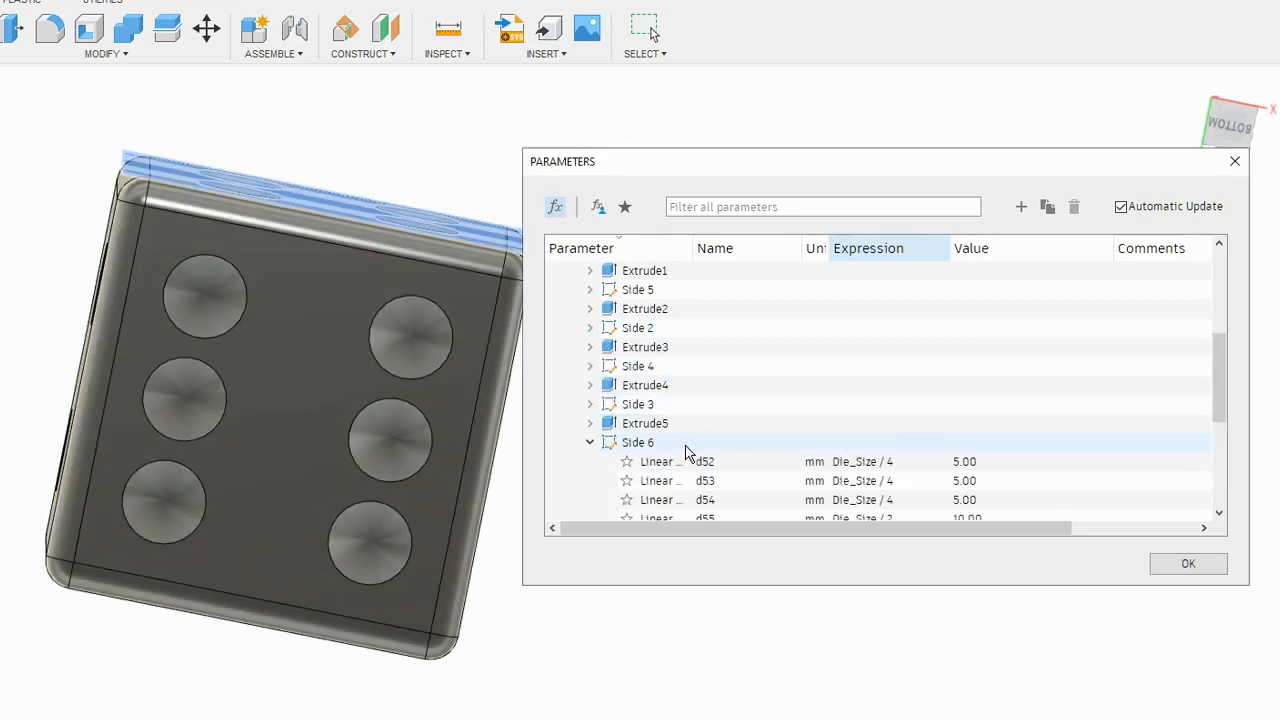
{"action": "scroll", "coordinate": [690, 450], "scroll_direction": "down", "scroll_amount": 1}
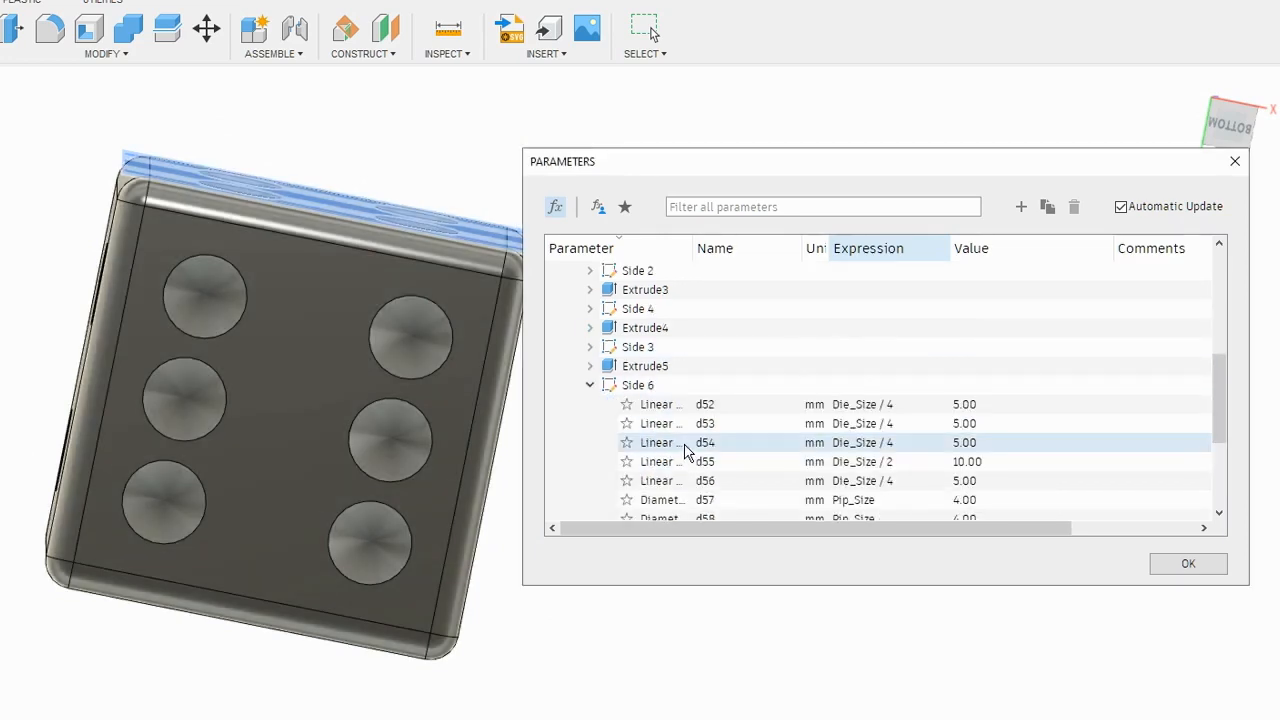
{"action": "left_click", "coordinate": [898, 406]}
{"action": "left_click", "coordinate": [900, 404]}
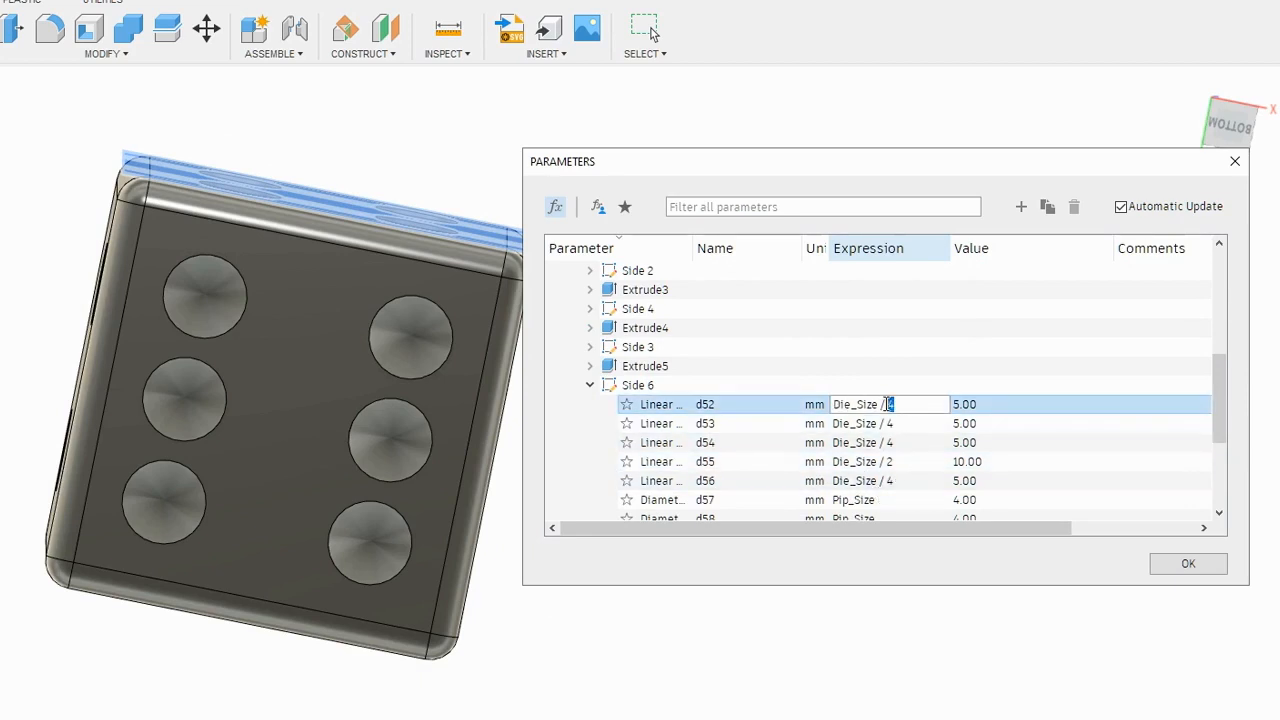
{"action": "type", "text": "3.5"}
{"action": "key", "text": "Return"}
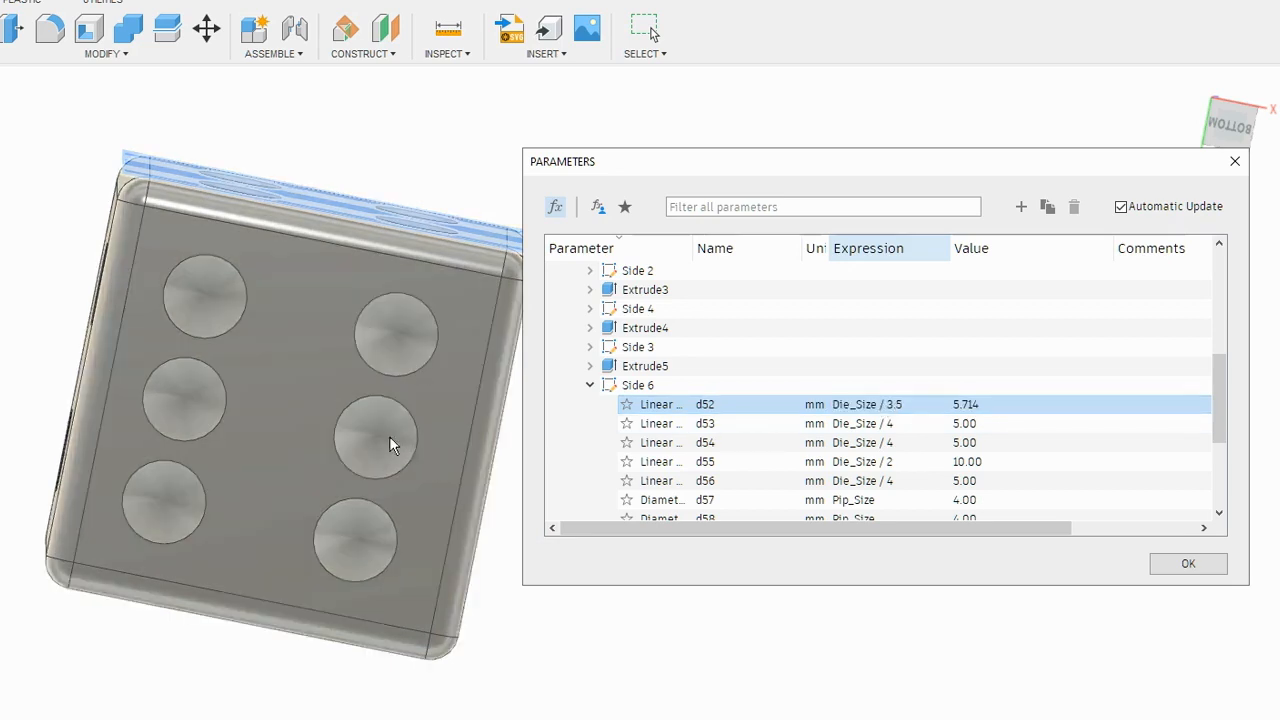
- Set the Side 6 linear dimension d53 to Die_Size / 3.5
{"action": "left_click", "coordinate": [890, 424]}
{"action": "left_click", "coordinate": [899, 423]}
{"action": "double_click", "coordinate": [890, 424]}
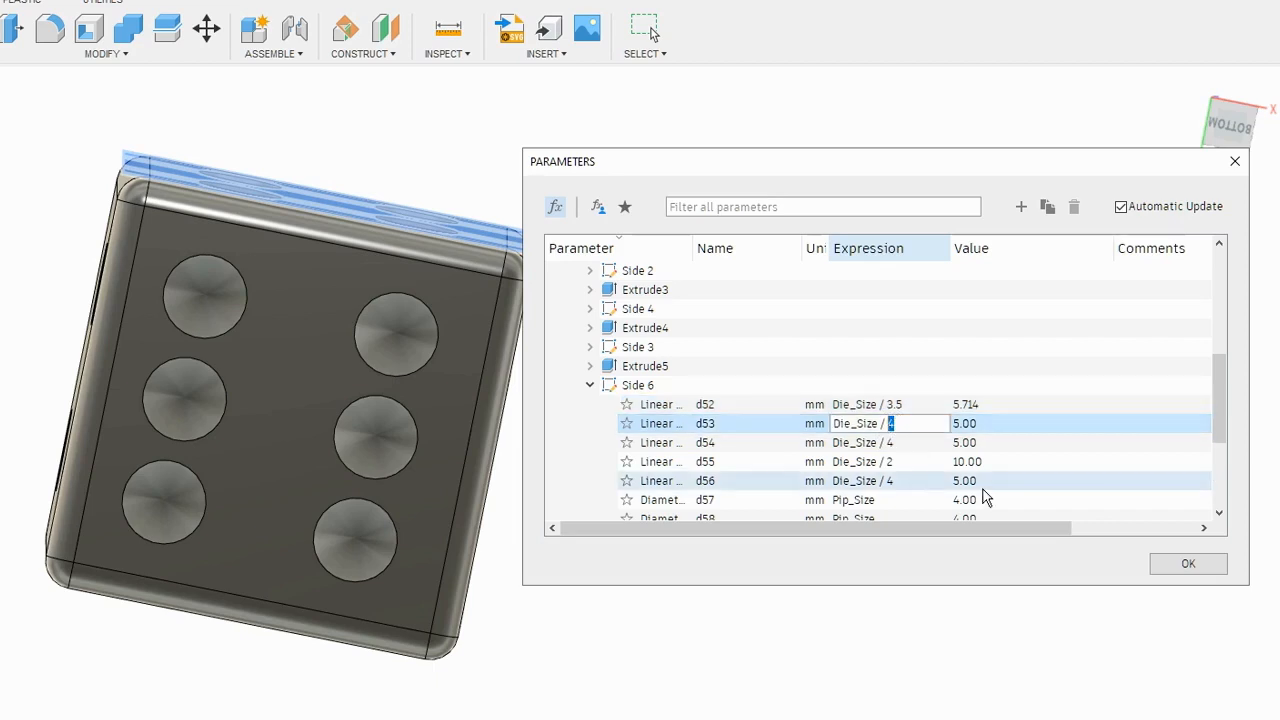
{"action": "type", "text": "3.5"}
{"action": "key", "text": "Return"}
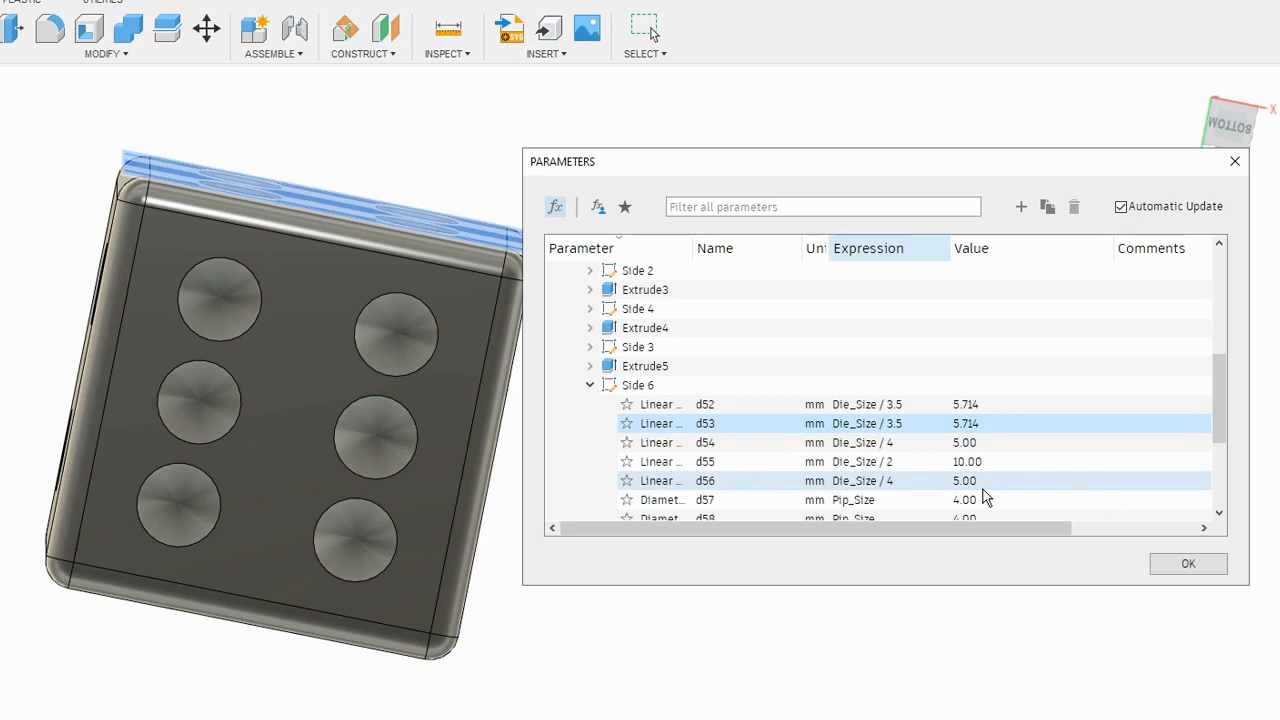
{"action": "double_click", "coordinate": [715, 405]}
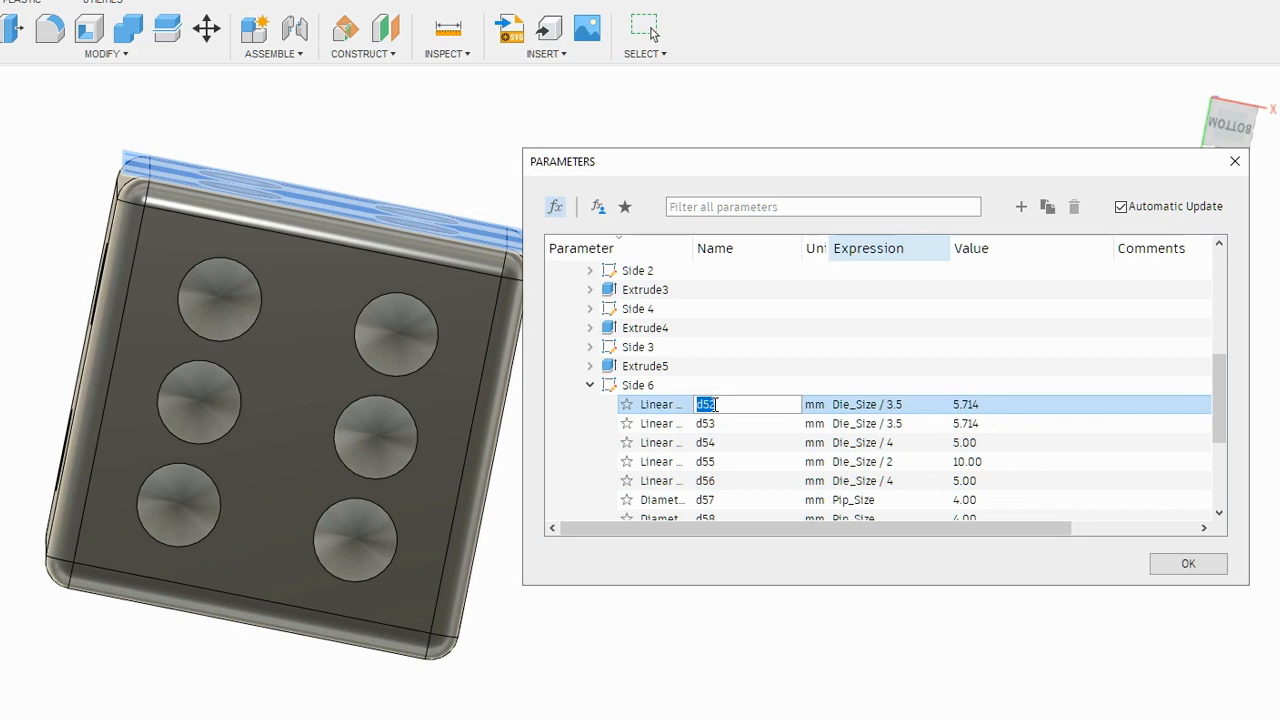
{"action": "type", "text": "6_"}
{"action": "key", "text": "Escape"}
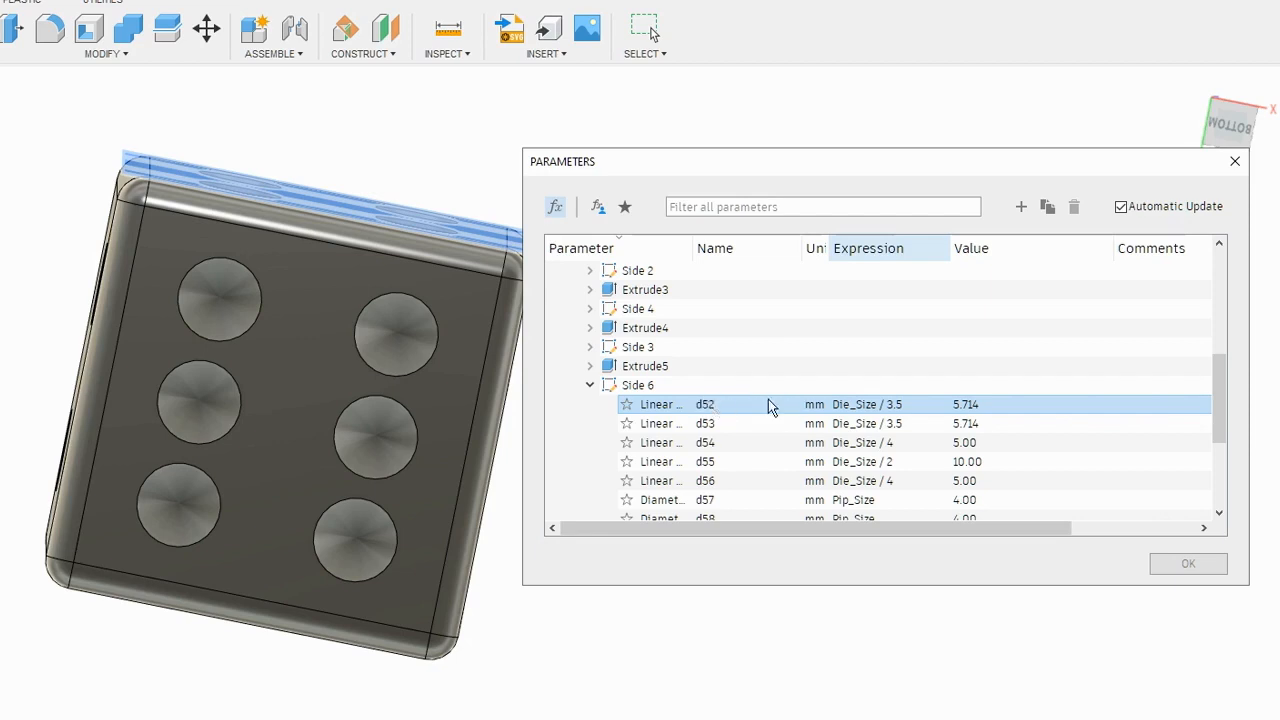
- Check the pips on the back and bottom faces, close the parameters, and restore the home view
{"action": "left_click", "coordinate": [790, 692]}
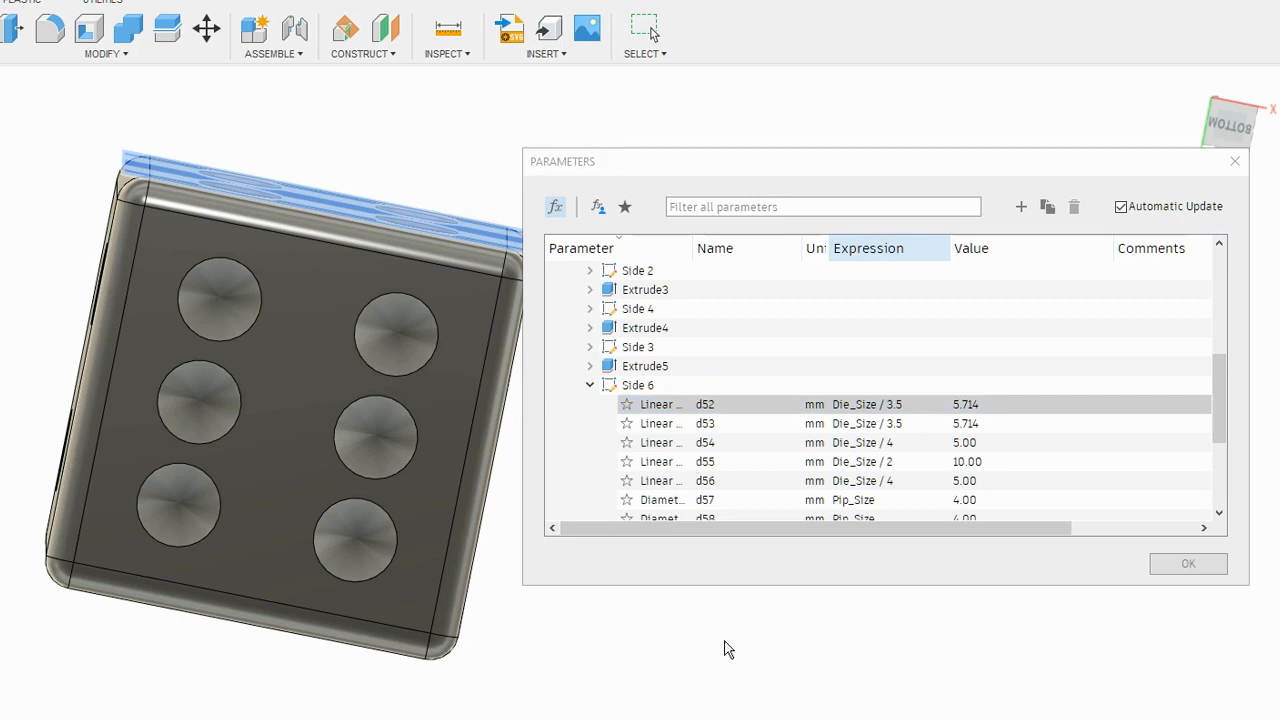
{"action": "middle_click_drag", "start_coordinate": [590, 715], "coordinate": [368, 375], "text": "shift"}
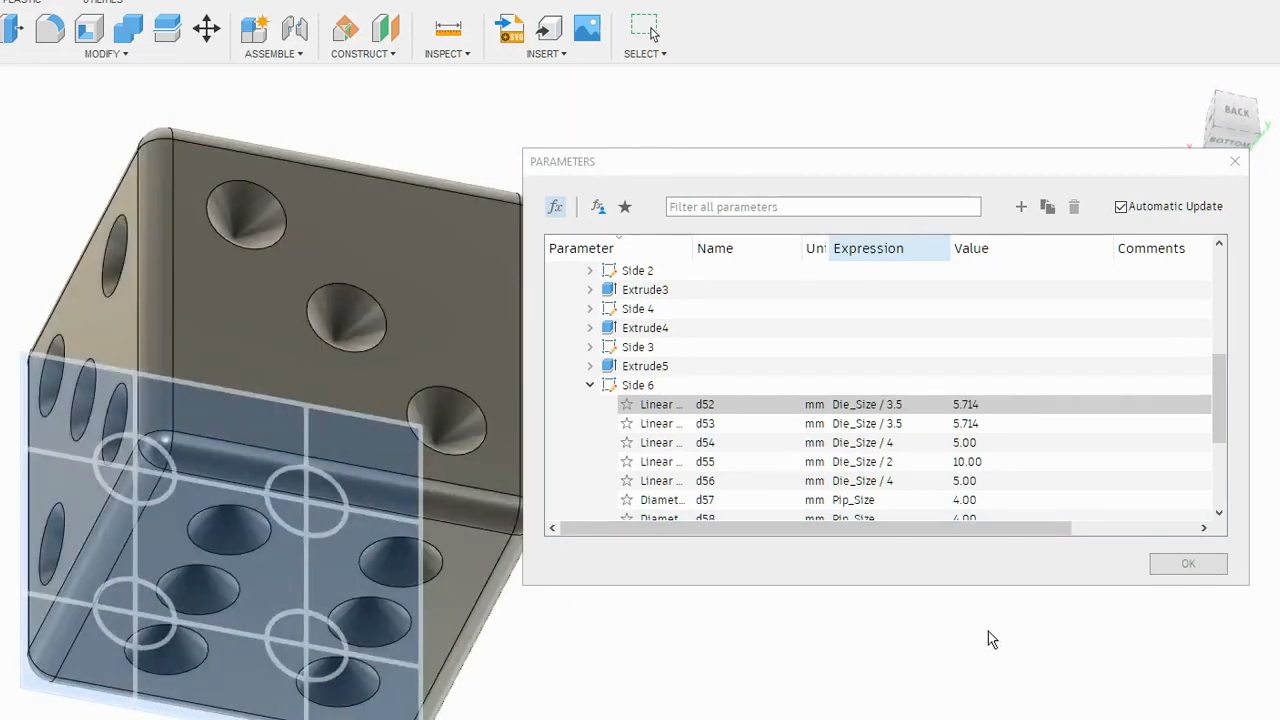
{"action": "left_click", "coordinate": [1183, 570]}
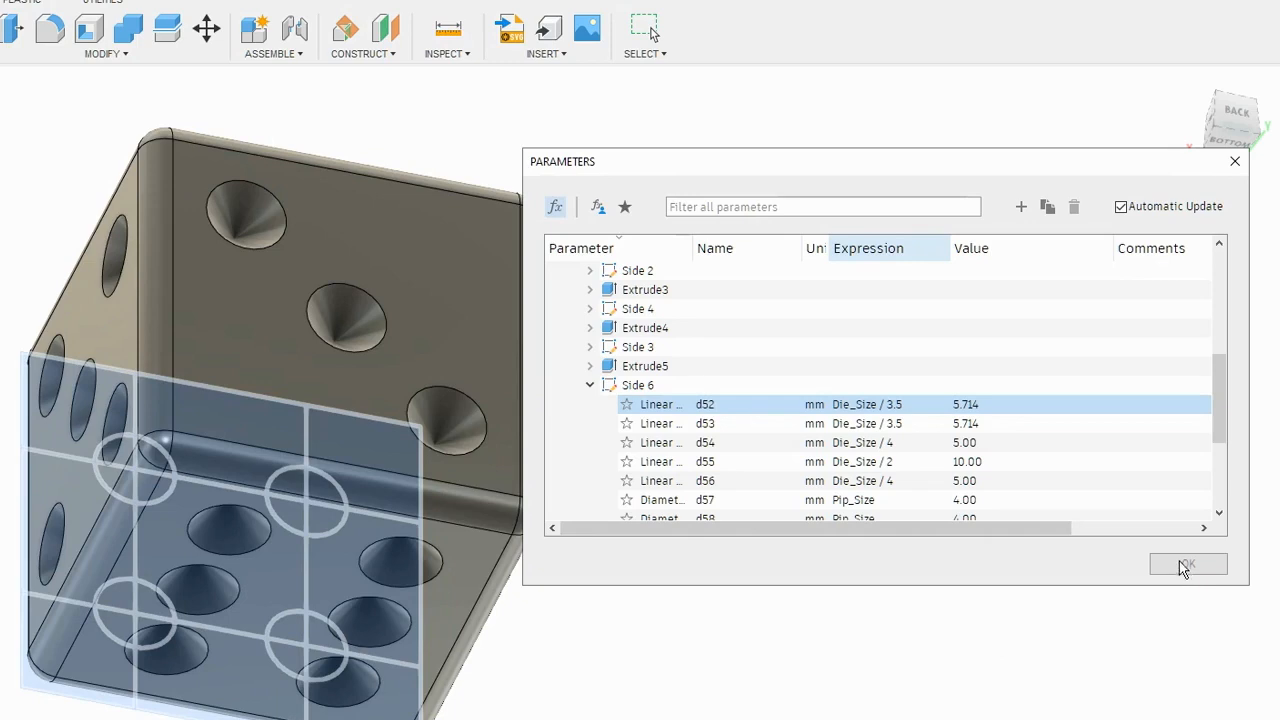
{"action": "left_click", "coordinate": [832, 369]}
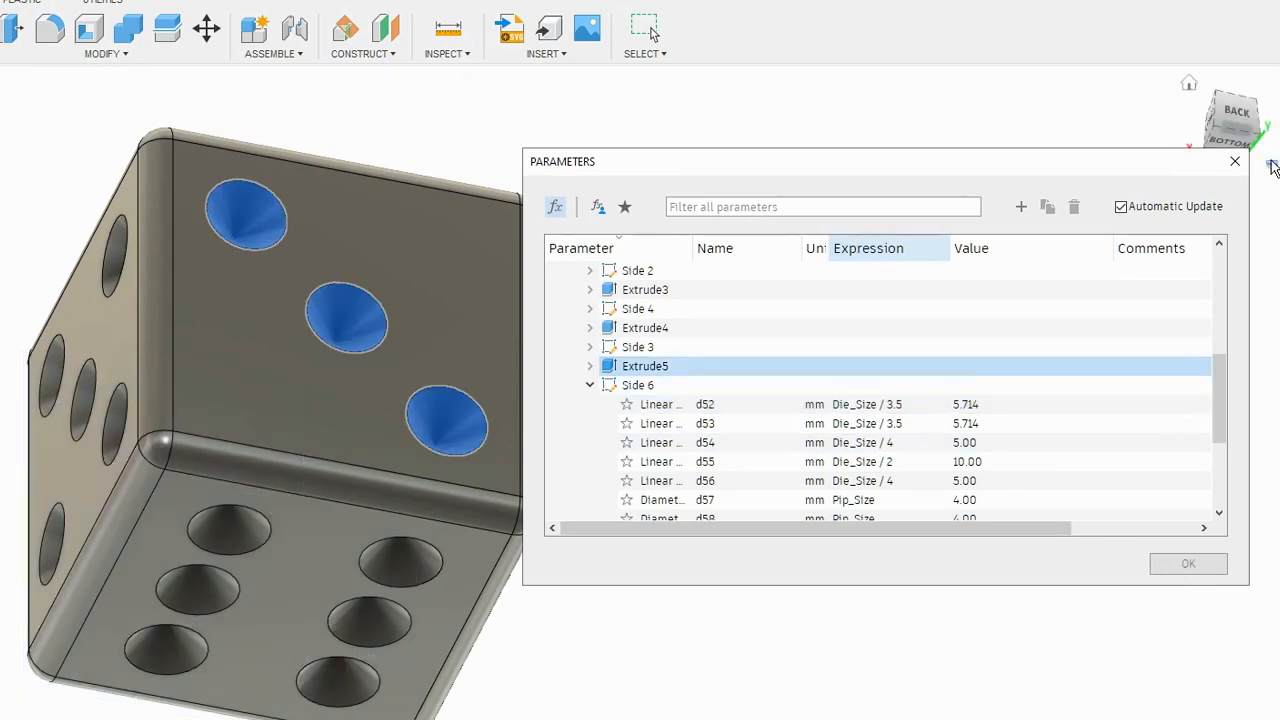
{"action": "left_click", "coordinate": [1235, 161]}
{"action": "middle_click_drag", "start_coordinate": [857, 512], "coordinate": [908, 463], "text": "shift"}
{"action": "middle_click_drag", "start_coordinate": [751, 591], "coordinate": [780, 568], "text": "shift"}
{"action": "left_click", "coordinate": [1189, 84]}
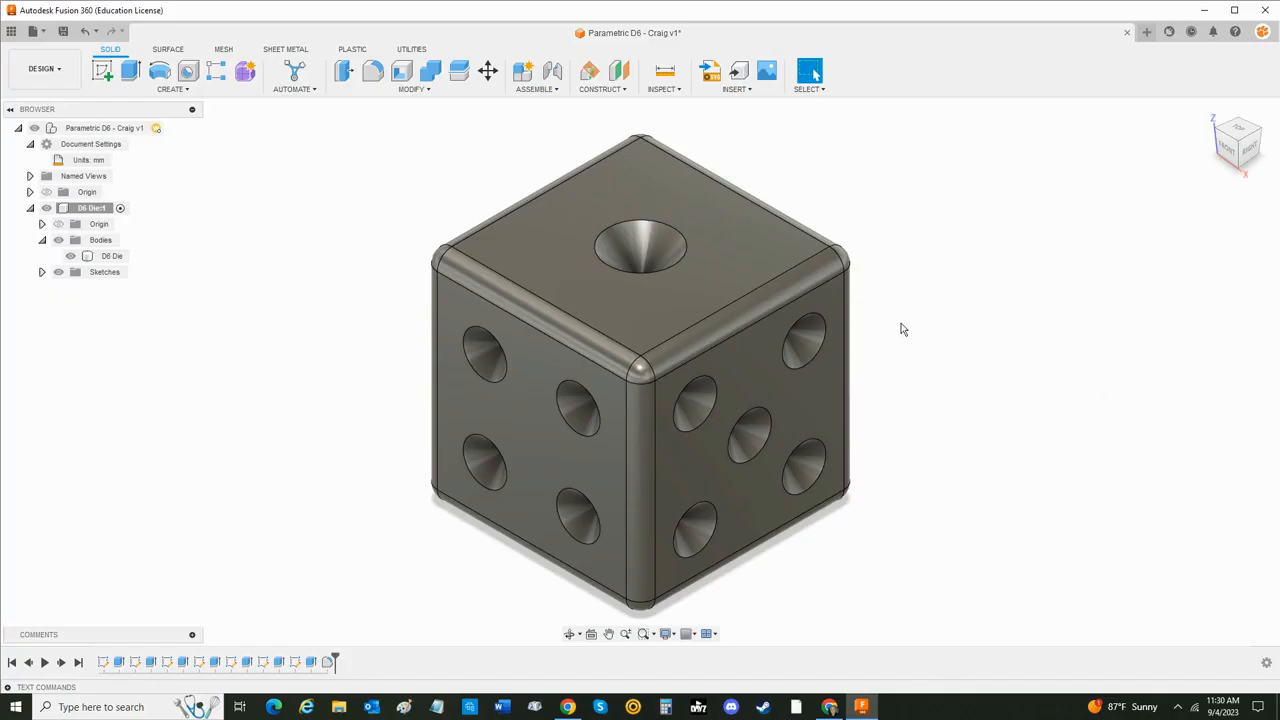
- Set the Die_Size user parameter to 50 mm and inspect the resized die
{"action": "left_click", "coordinate": [414, 91]}
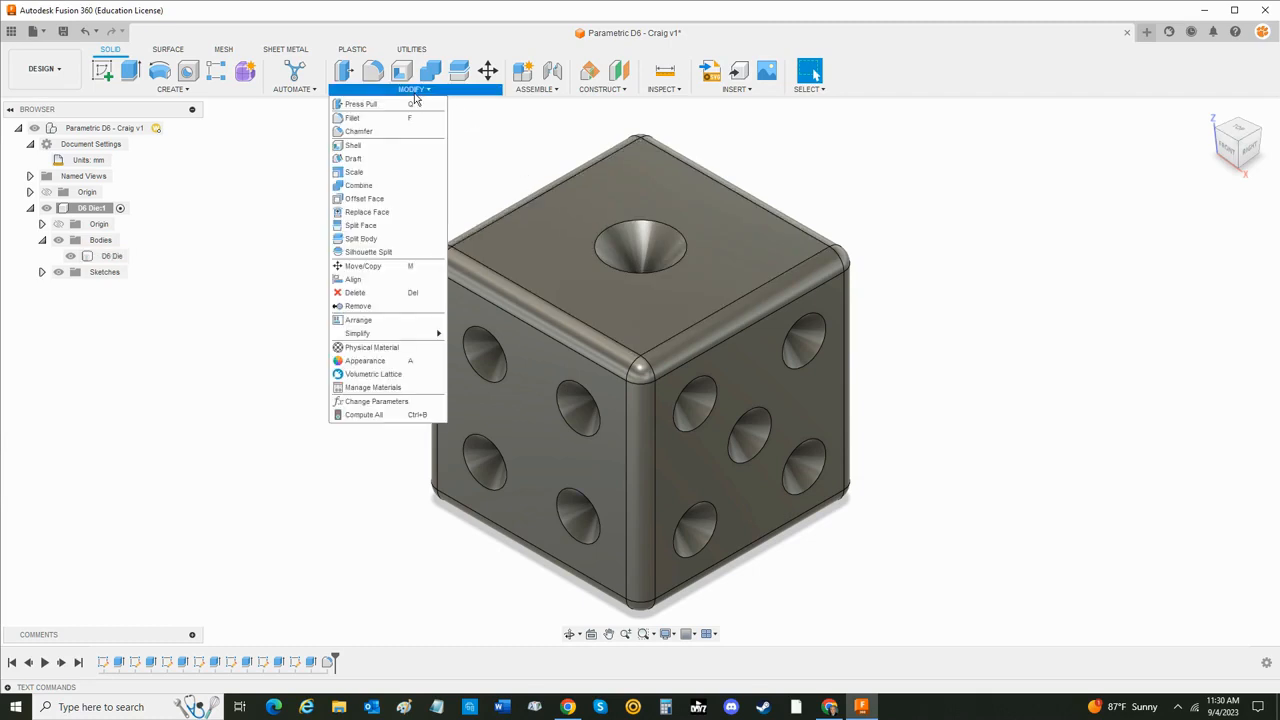
{"action": "left_click", "coordinate": [376, 401]}
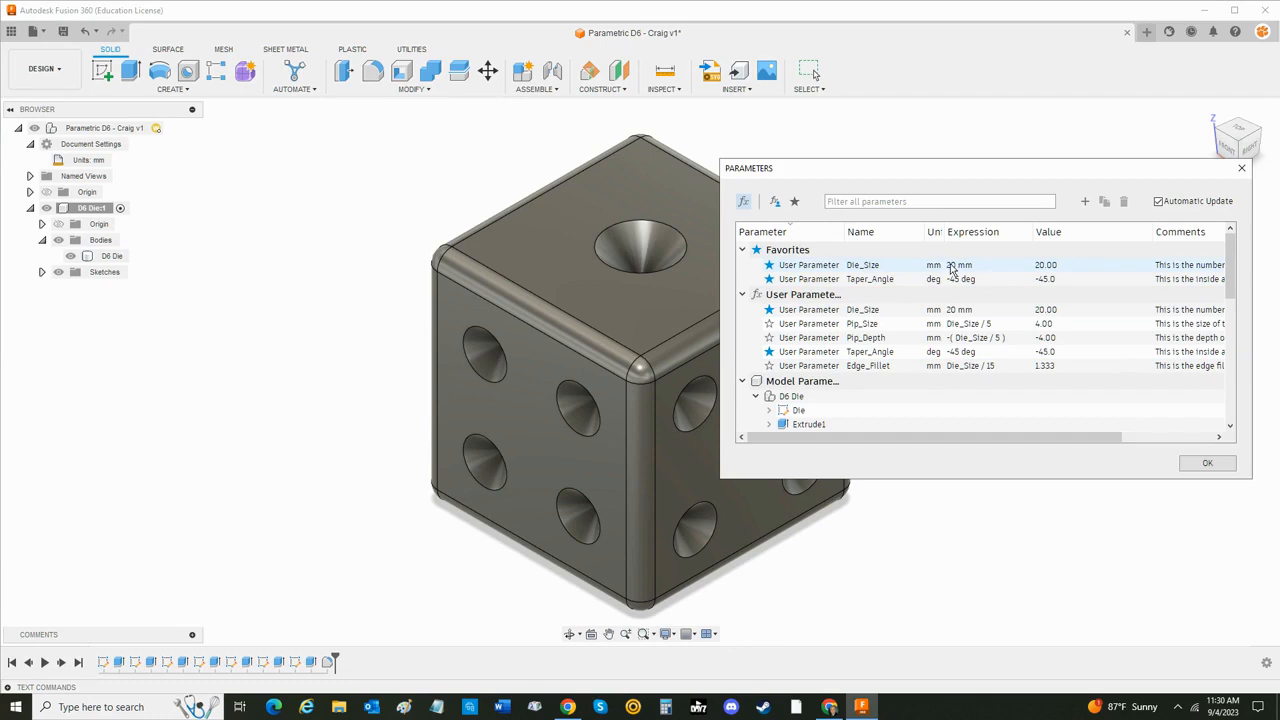
{"action": "double_click", "coordinate": [952, 266]}
{"action": "type", "text": "50"}
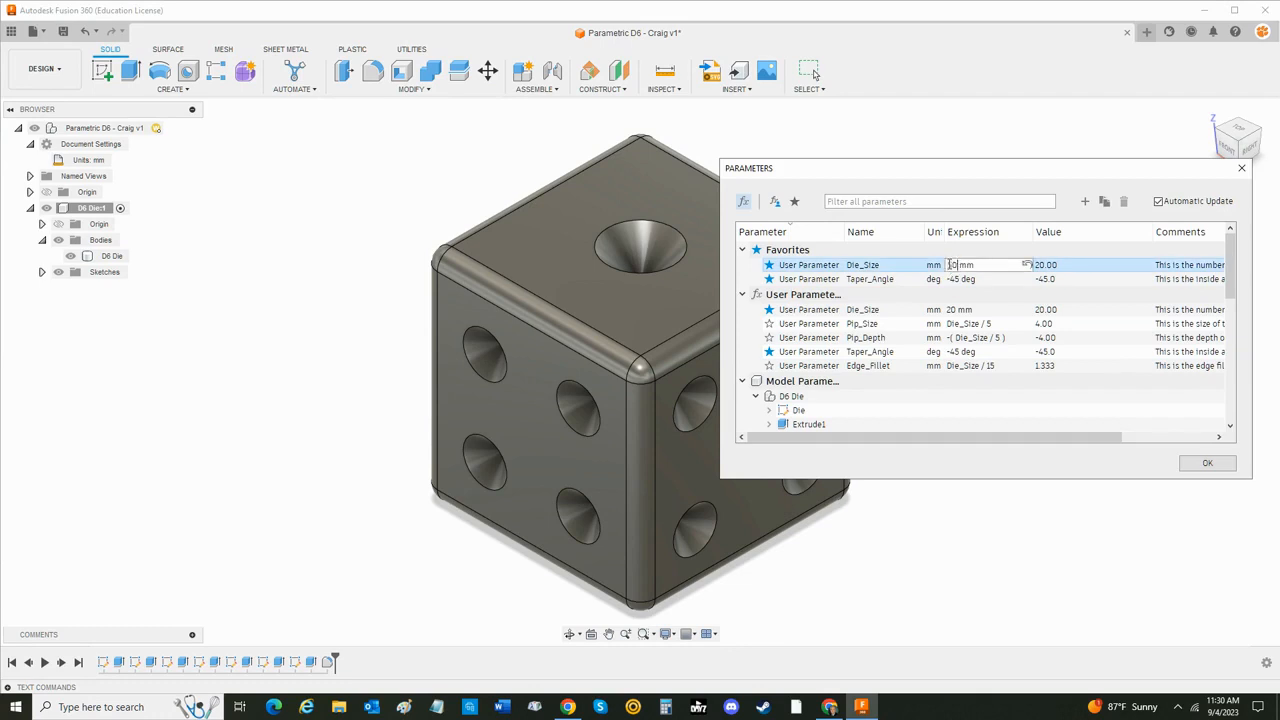
{"action": "key", "text": "Return"}
{"action": "scroll", "coordinate": [686, 436], "scroll_direction": "down", "scroll_amount": 5}
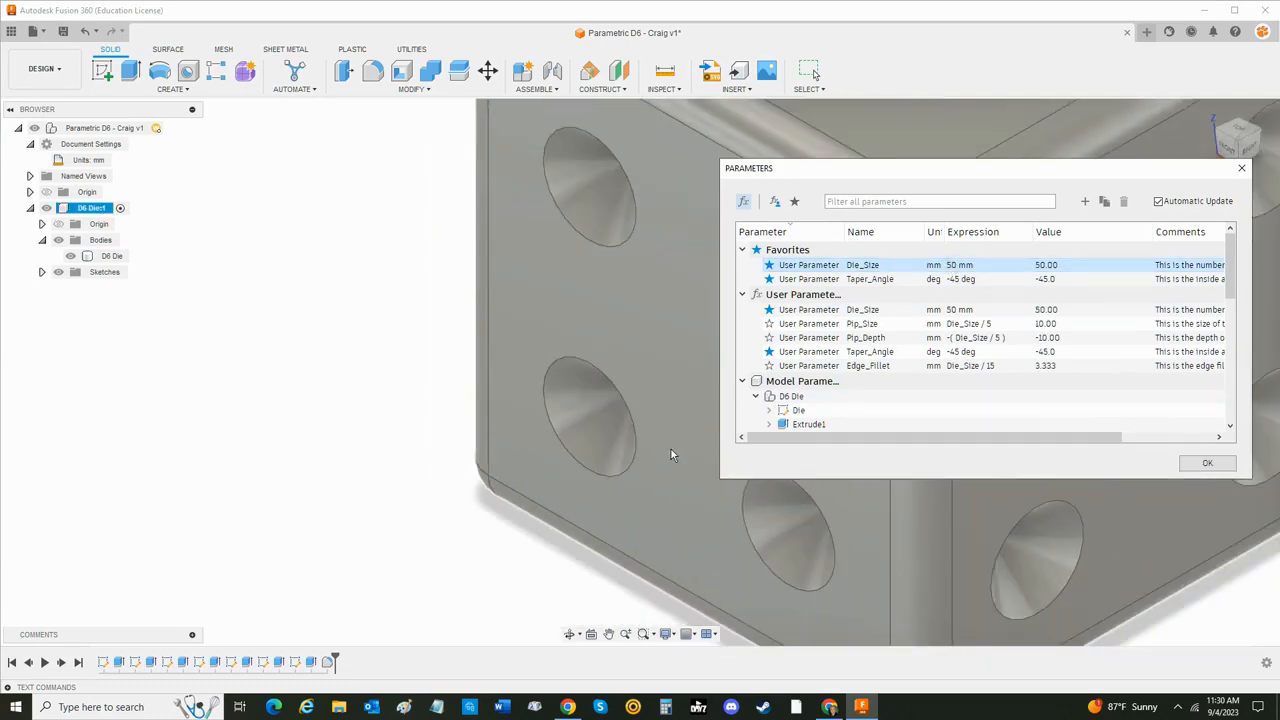
{"action": "middle_click_drag", "start_coordinate": [689, 543], "coordinate": [671, 584], "text": "shift"}
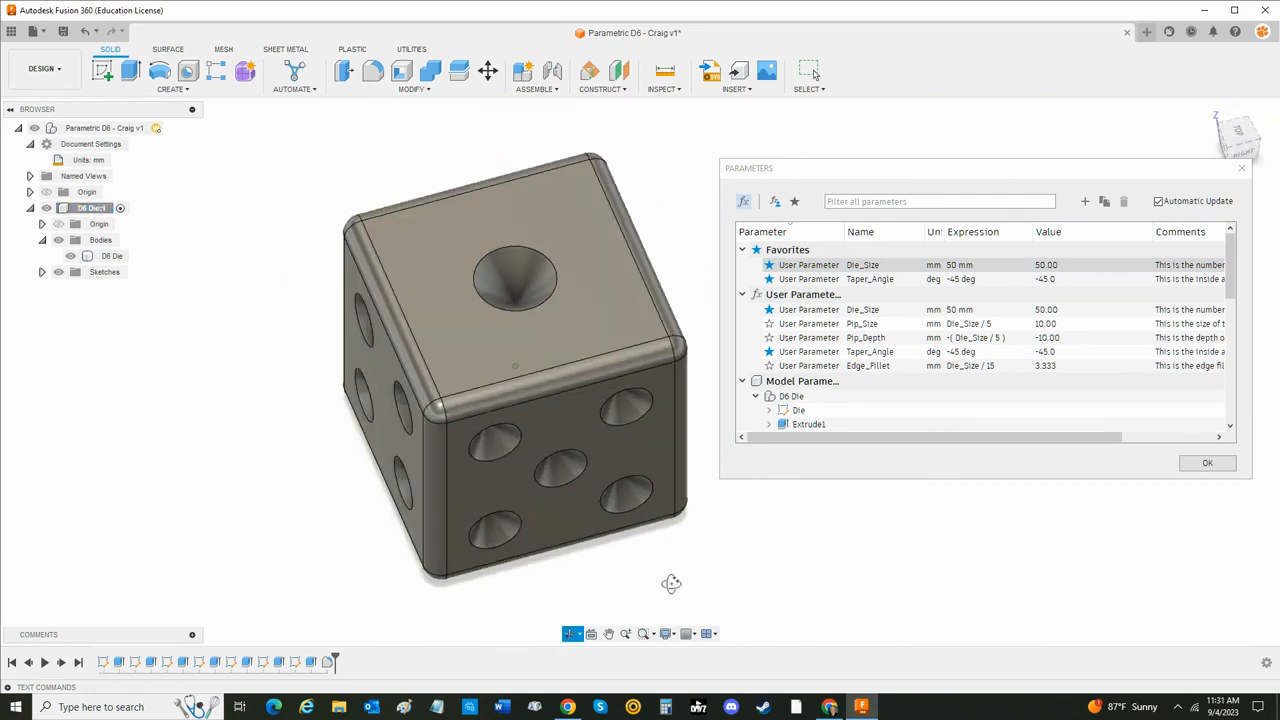
{"action": "left_click", "coordinate": [956, 270]}
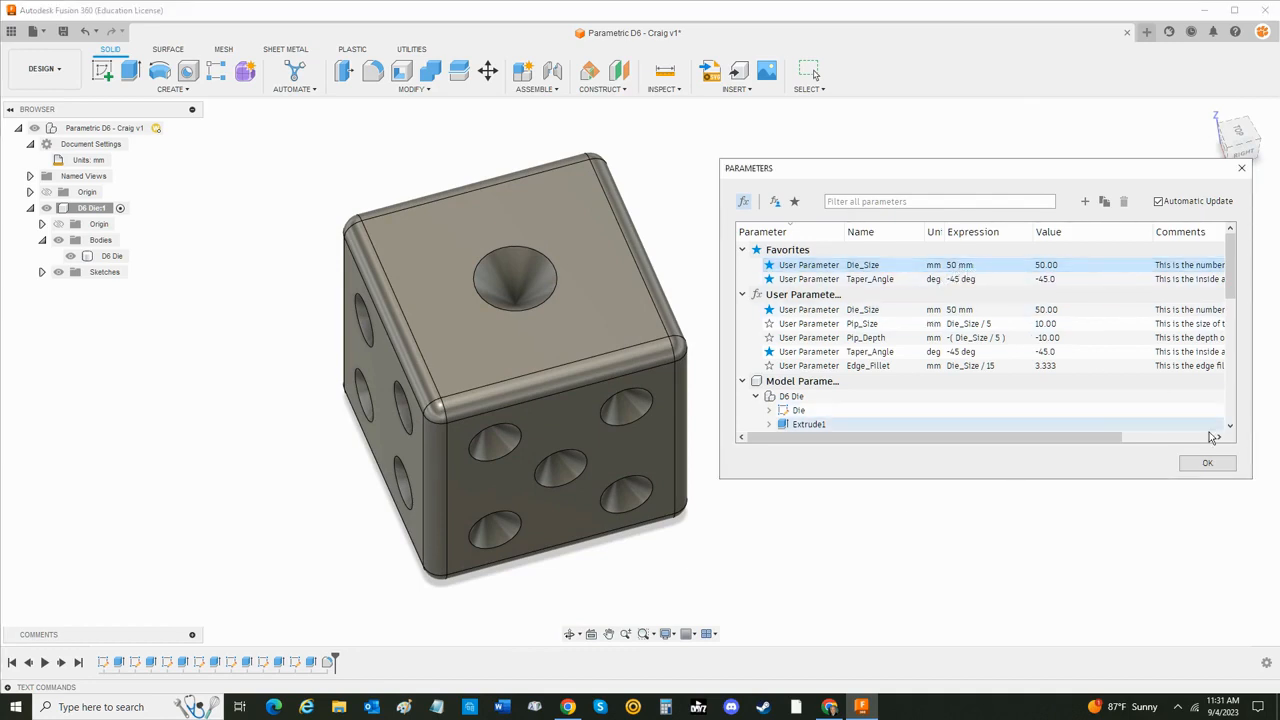
{"action": "left_click", "coordinate": [1210, 464]}
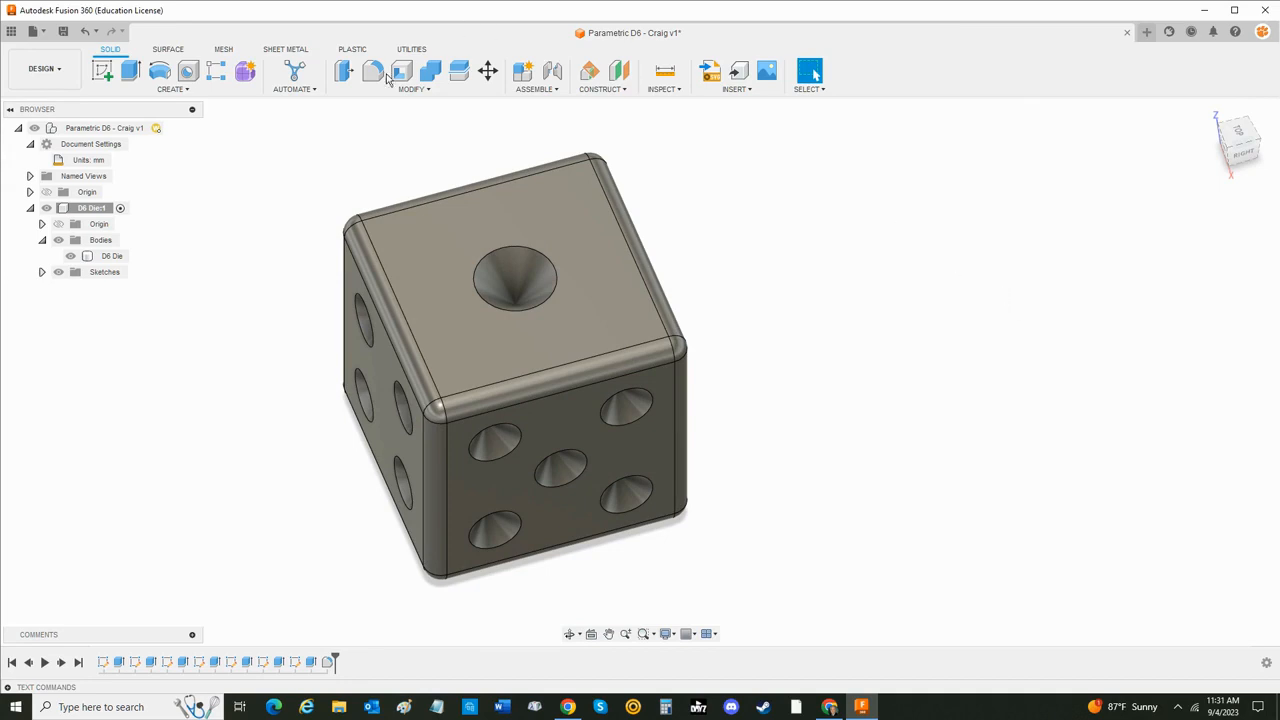
- Set the Die_Size user parameter to 20 mm and show the die in the home view
{"action": "left_click", "coordinate": [416, 92]}
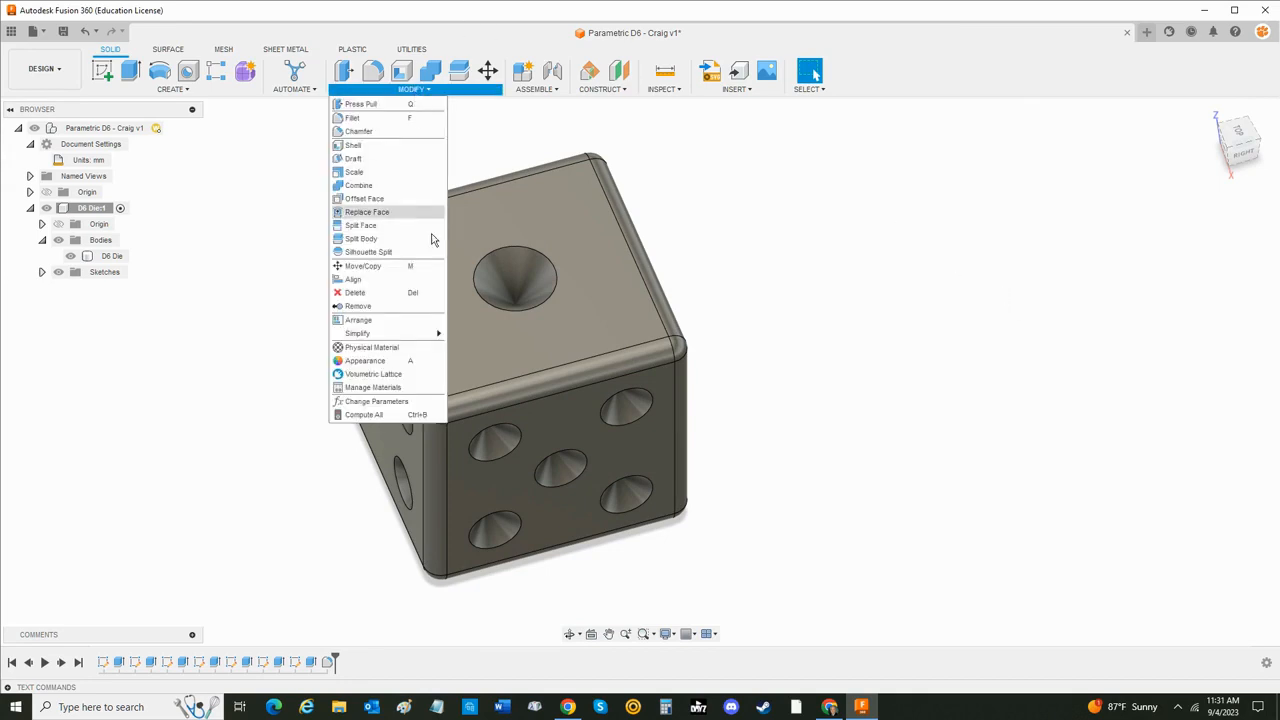
{"action": "left_click", "coordinate": [410, 399]}
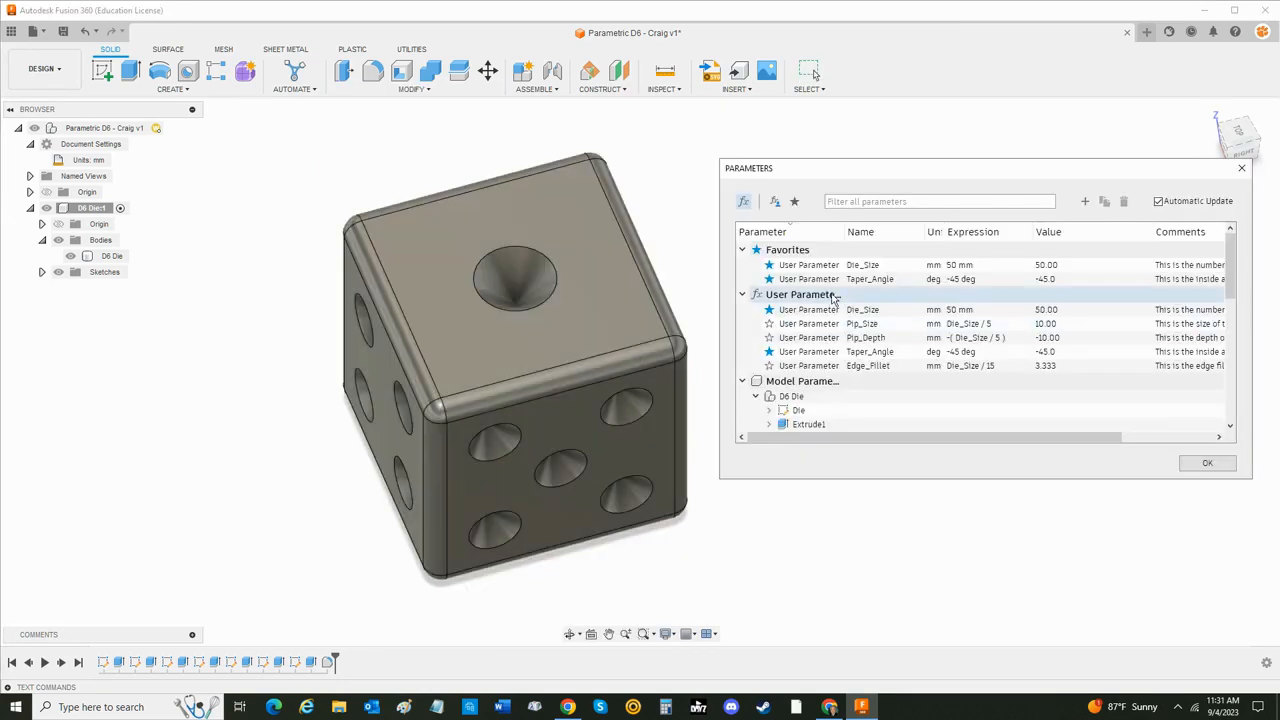
{"action": "double_click", "coordinate": [952, 265]}
{"action": "type", "text": "20"}
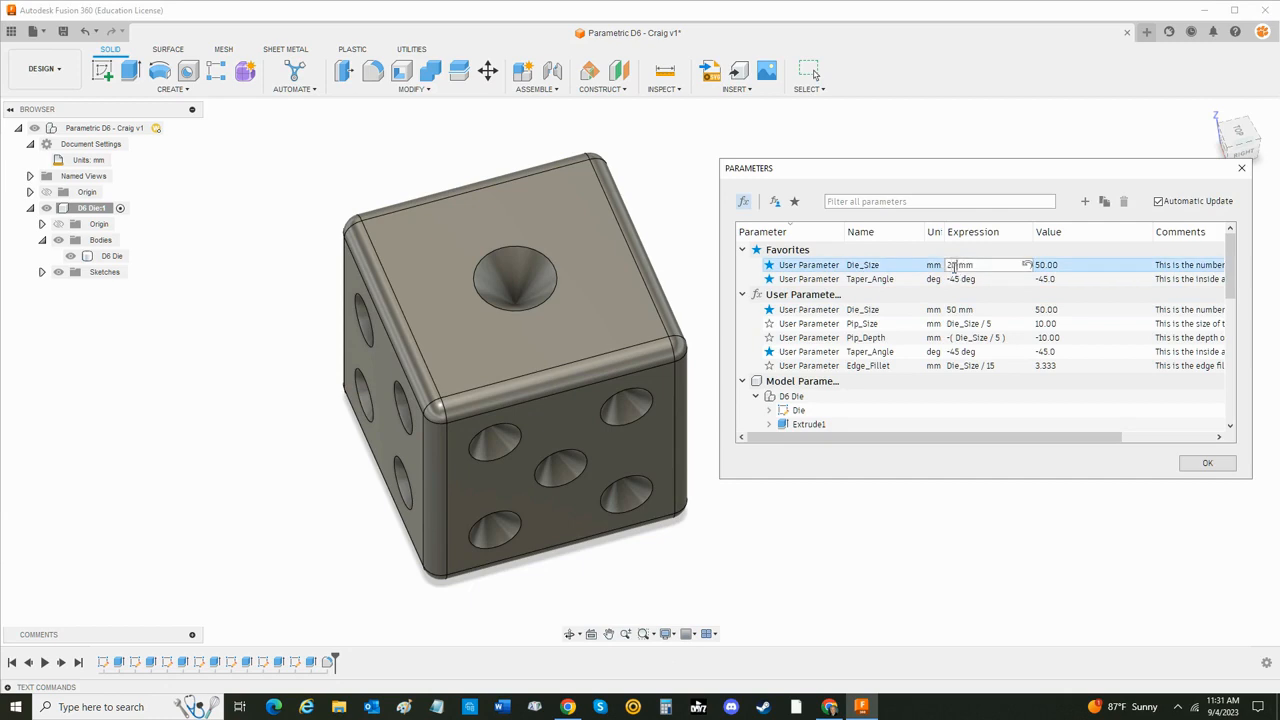
{"action": "key", "text": "Return"}
{"action": "left_click", "coordinate": [1206, 463]}
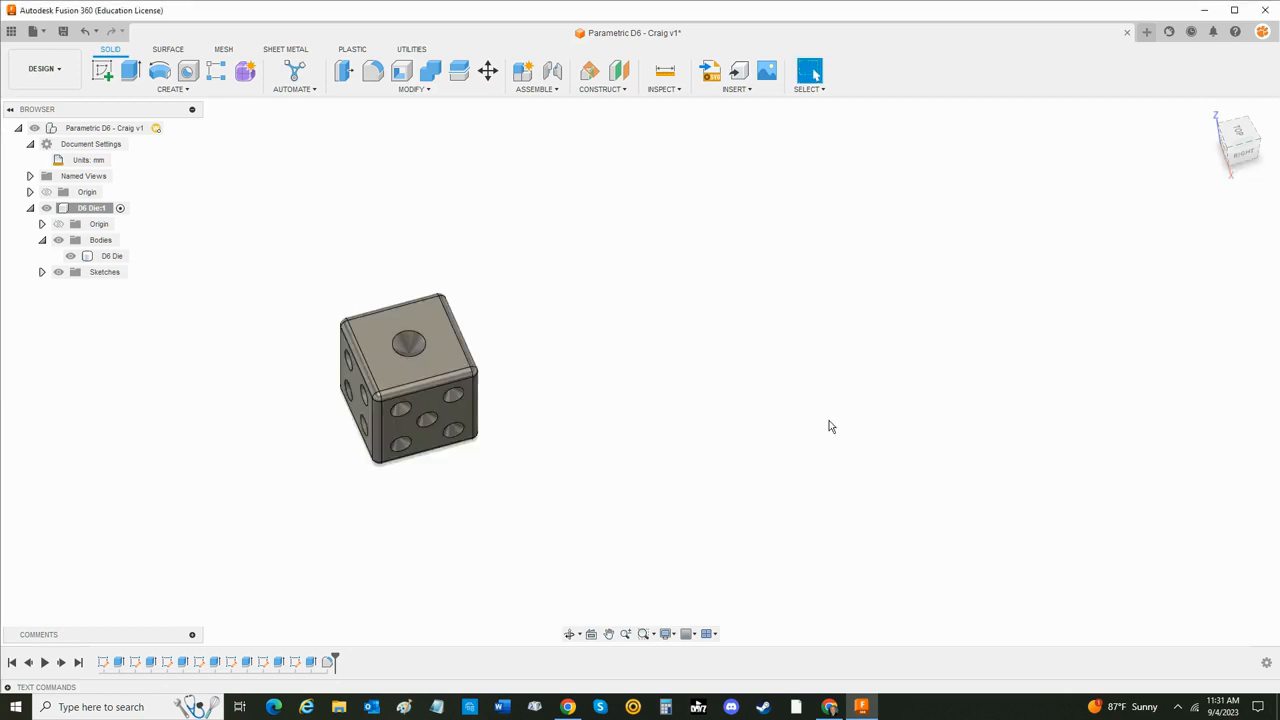
{"action": "left_click", "coordinate": [1209, 114]}
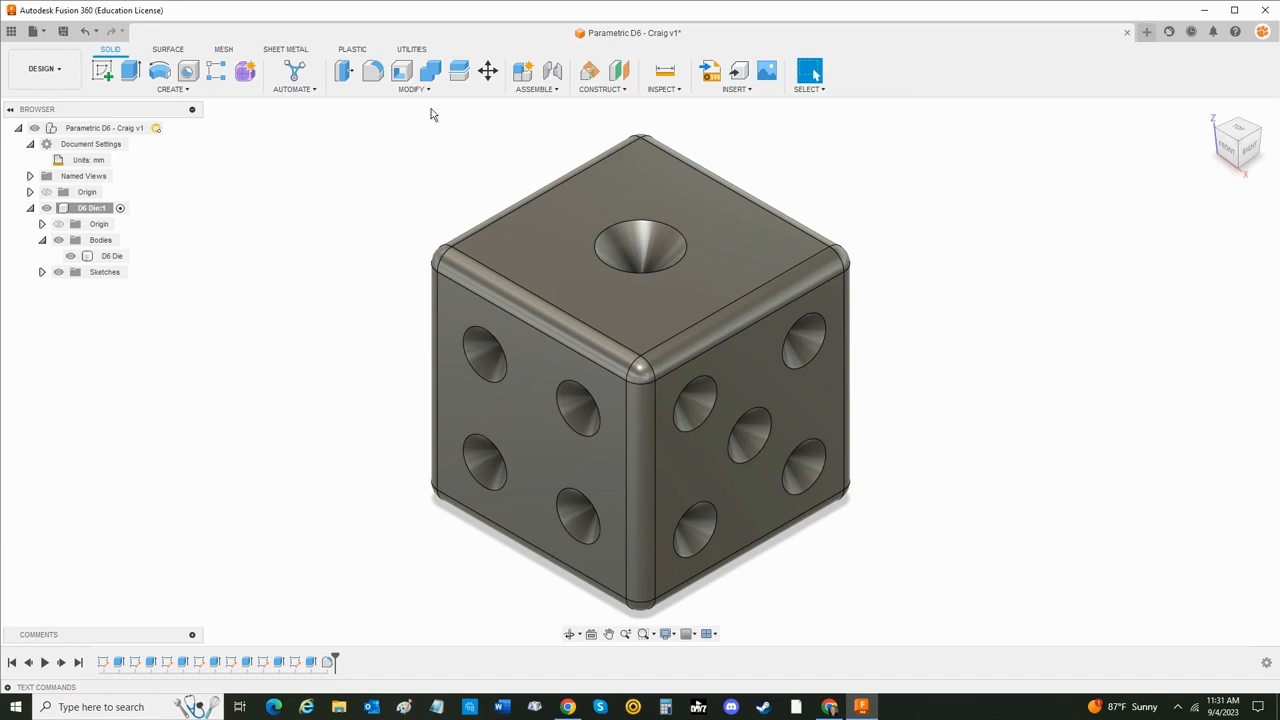
- Apply the LCP Plastic physical material from the Fusion 360 Material Library to the die
{"action": "left_click", "coordinate": [414, 89]}
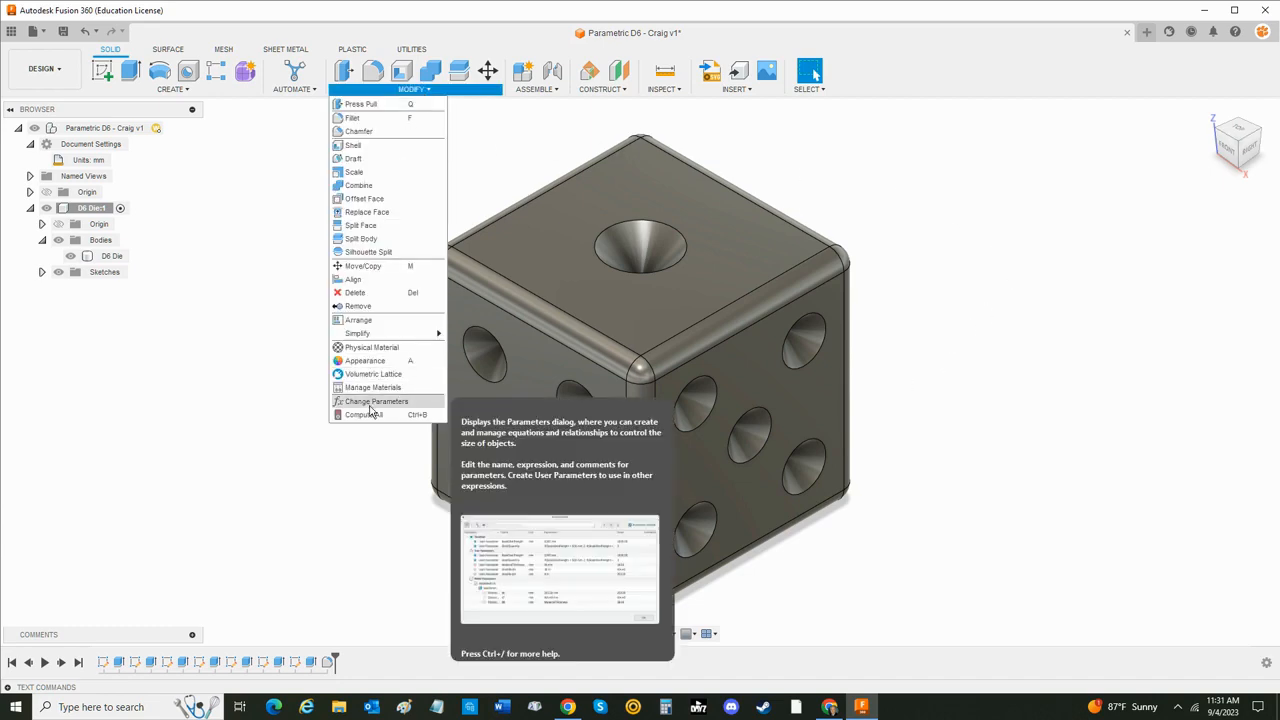
{"action": "left_click", "coordinate": [384, 349]}
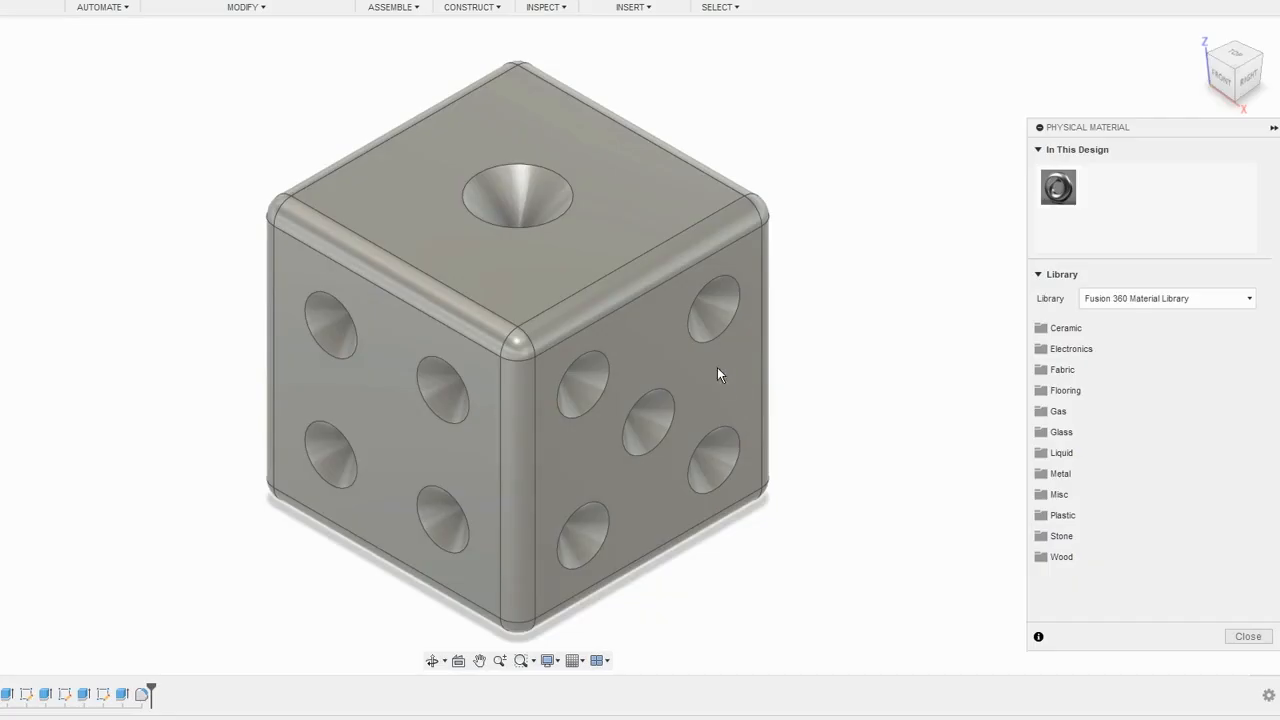
{"action": "left_click", "coordinate": [1061, 518]}
{"action": "scroll", "coordinate": [1140, 510], "scroll_direction": "down", "scroll_amount": 3}
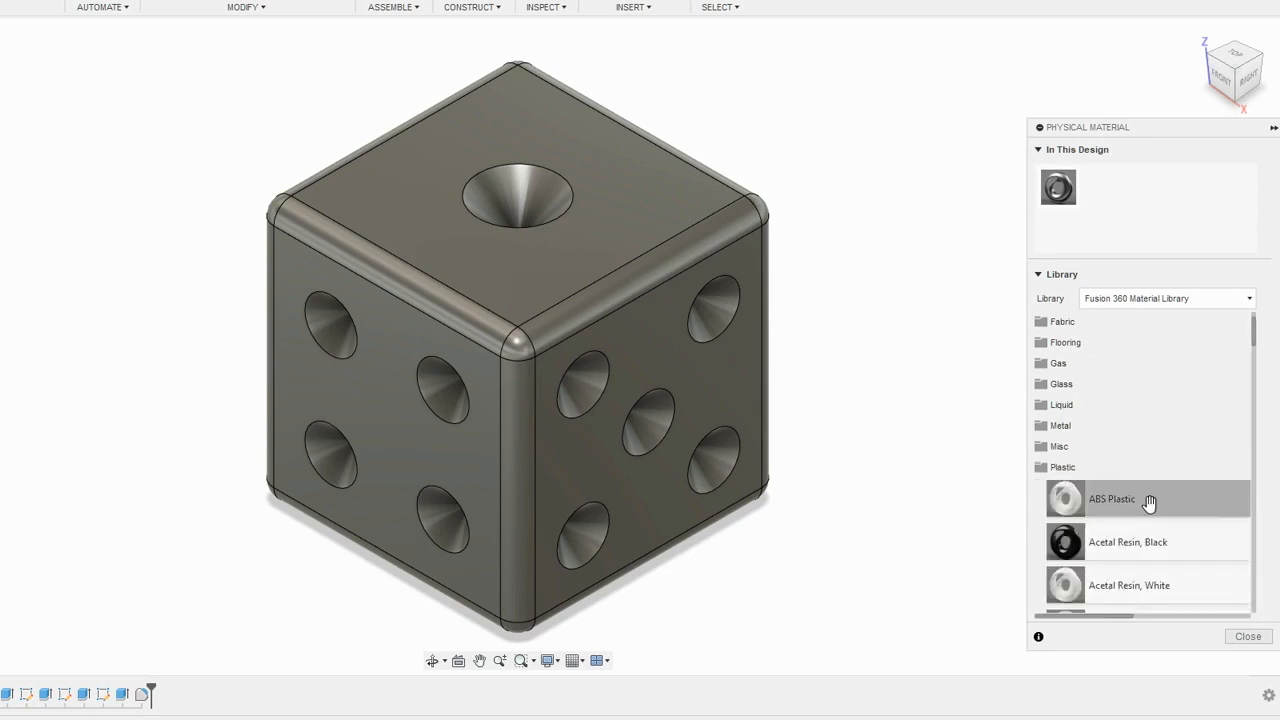
{"action": "scroll", "coordinate": [1168, 530], "scroll_direction": "down", "scroll_amount": 9}
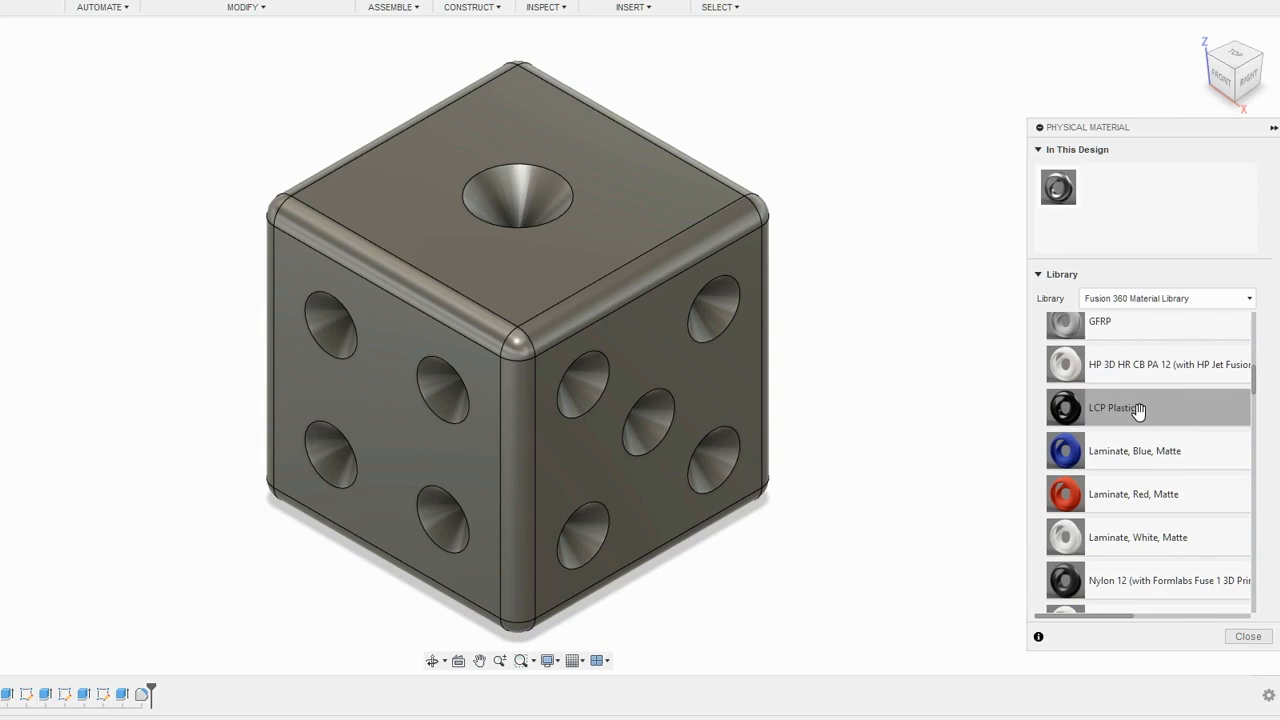
{"action": "left_click_drag", "start_coordinate": [1118, 253], "coordinate": [673, 211]}
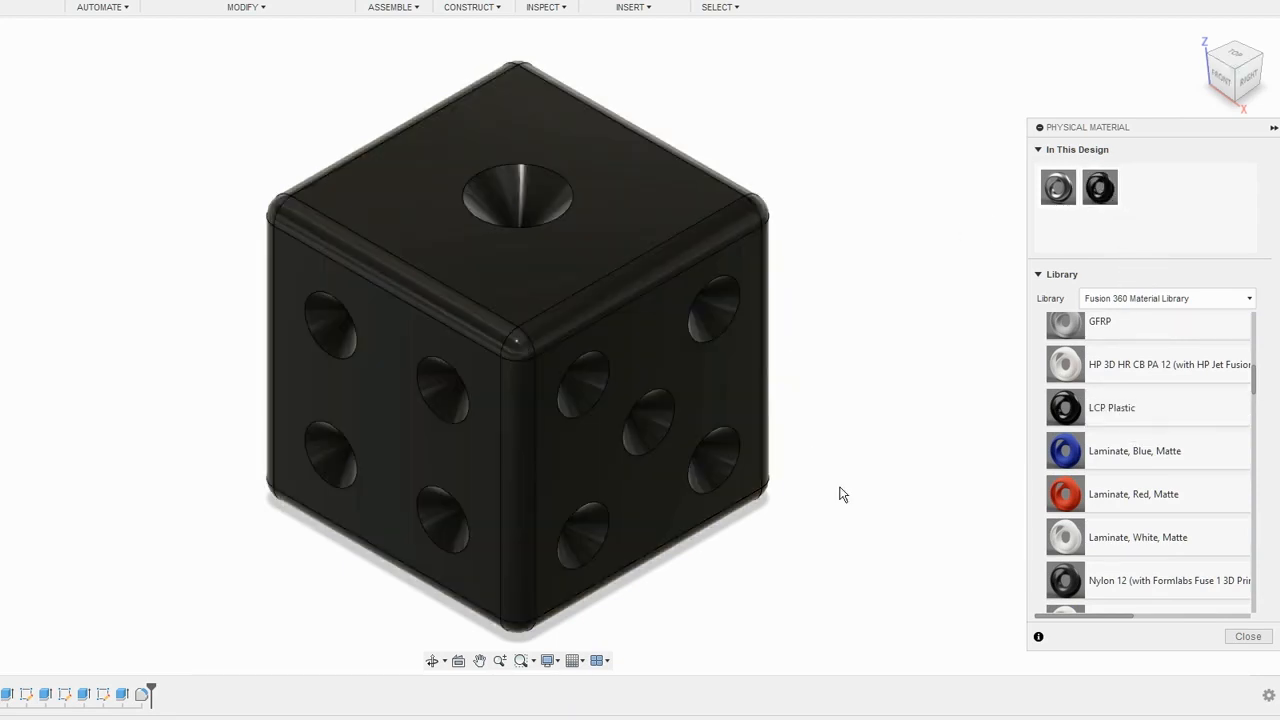
{"action": "mouse_move", "coordinate": [851, 614]}
{"action": "middle_mouse_down", "text": "shift"}
{"action": "mouse_move", "coordinate": [838, 474]}
{"action": "mouse_move", "coordinate": [849, 603]}
{"action": "middle_mouse_up", "text": "shift"}
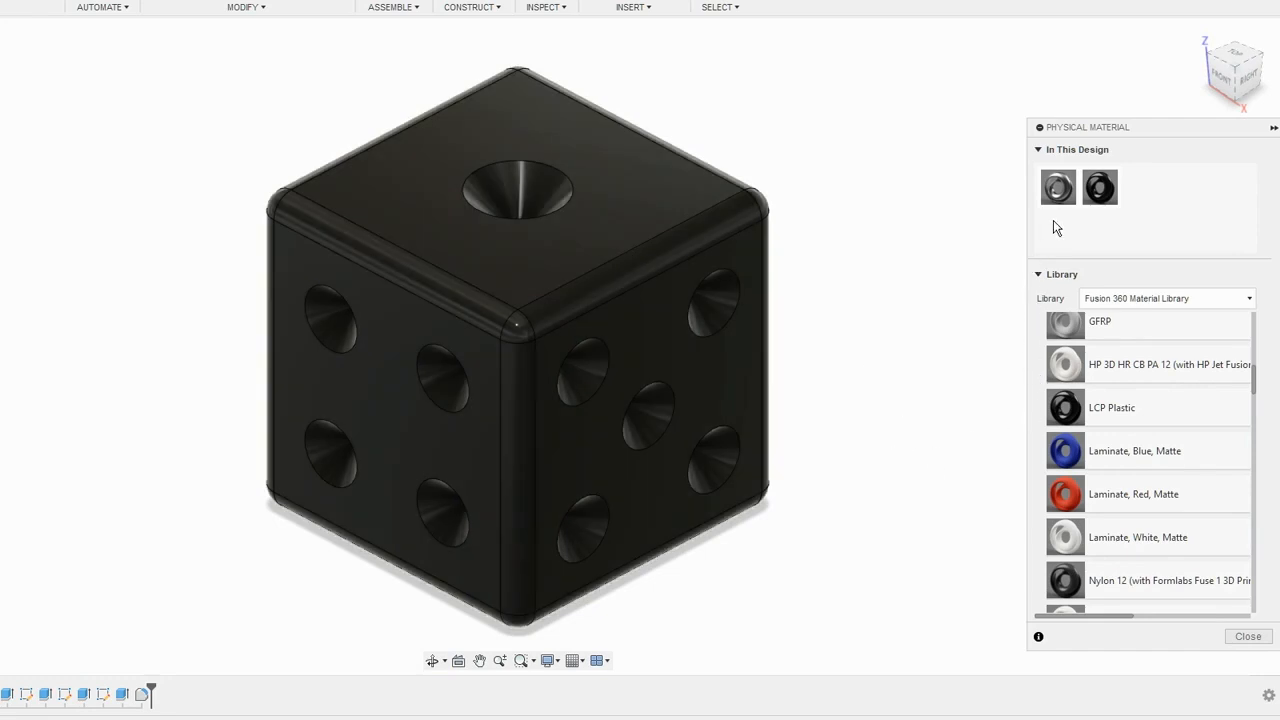
{"action": "left_click", "coordinate": [579, 10]}
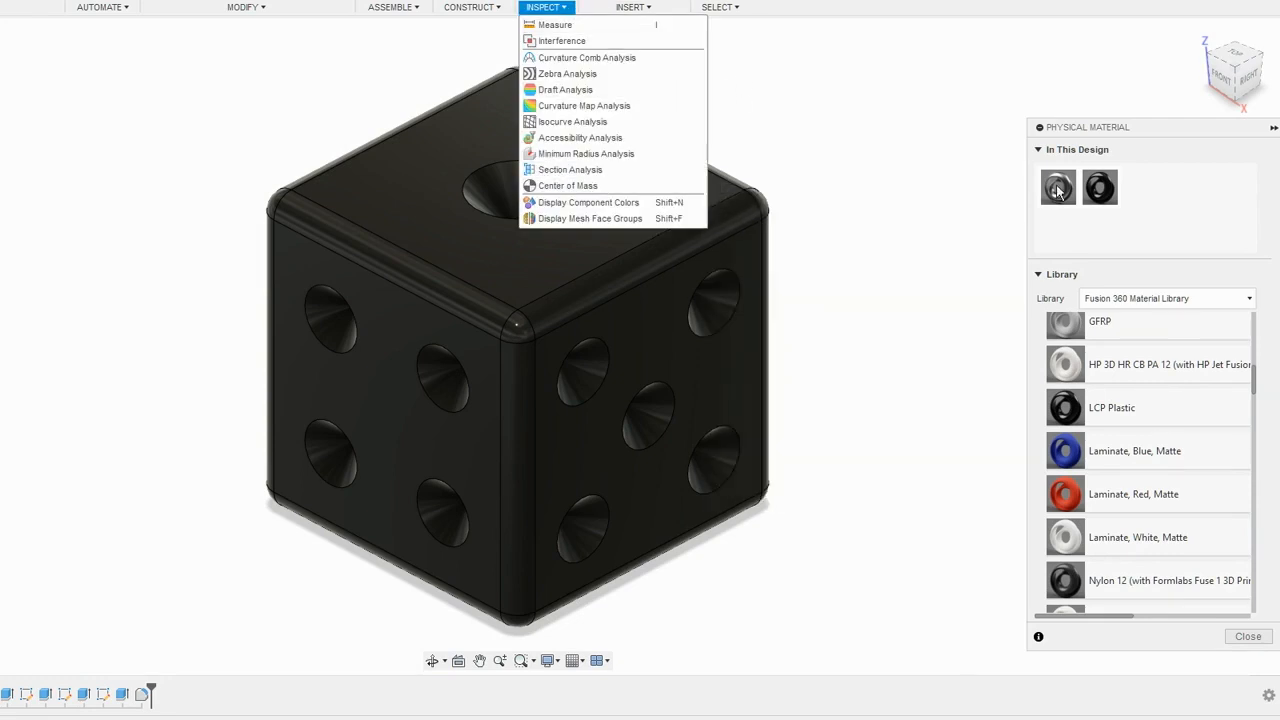
{"action": "left_click", "coordinate": [1178, 204]}
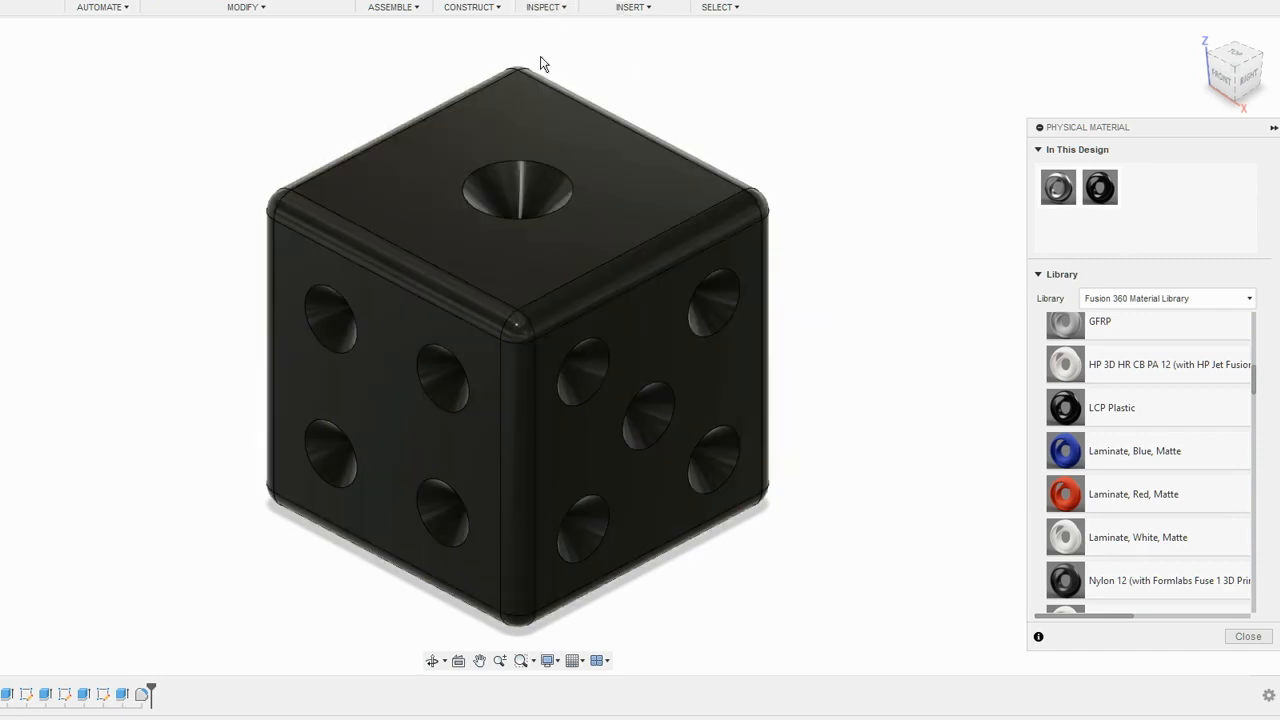
{"action": "left_click", "coordinate": [545, 8]}
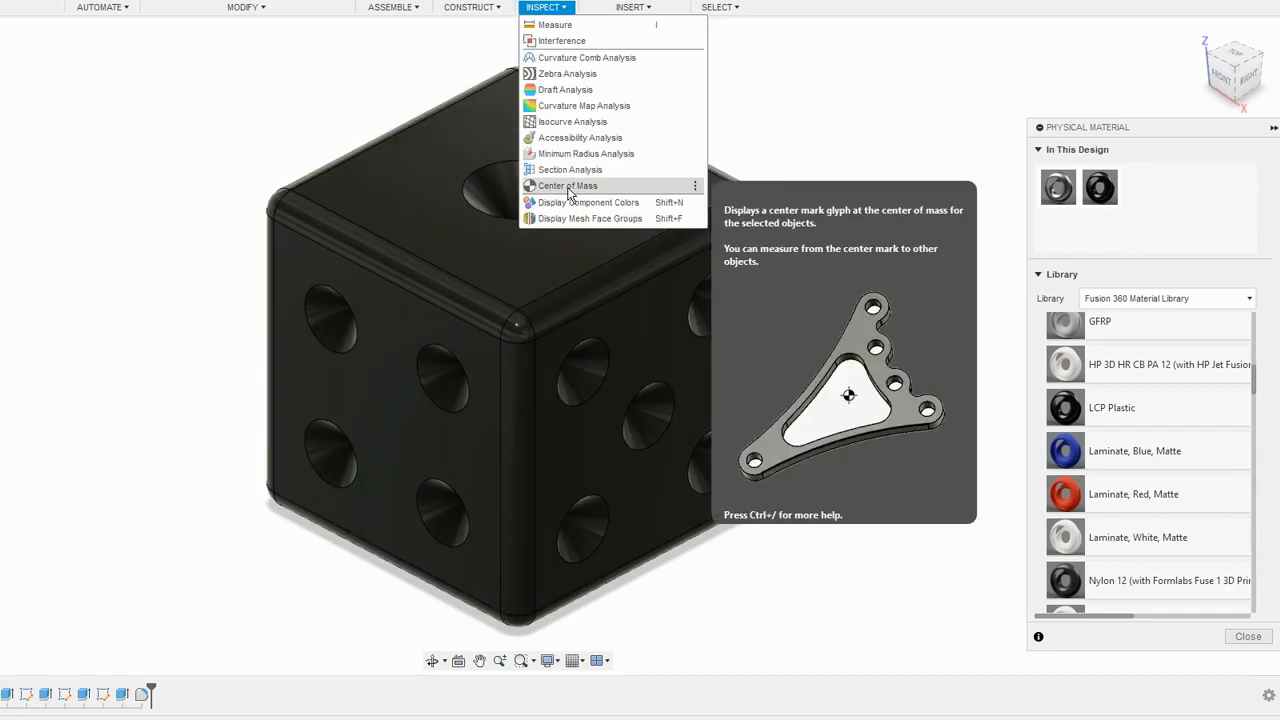
{"action": "left_click", "coordinate": [1174, 215]}
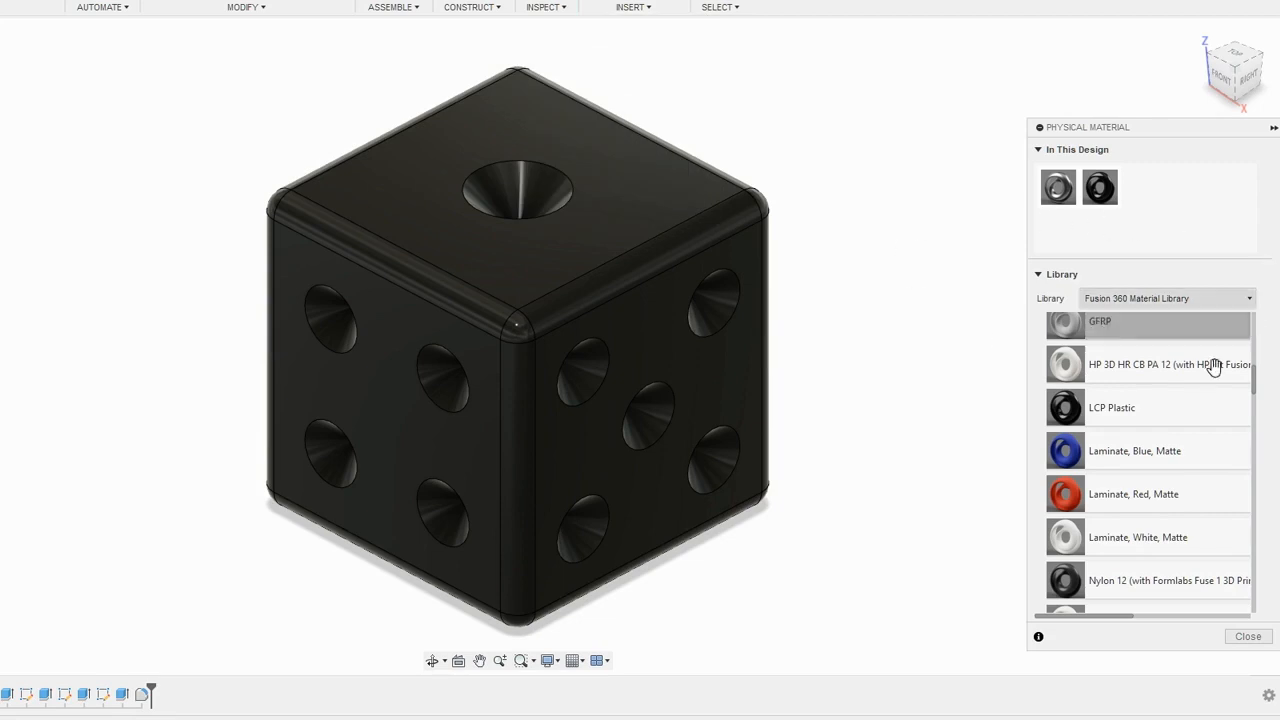
- Close the physical material settings and add Paint - Enamel Glossy (White) from the Glossy paint appearances to the design's appearances
{"action": "left_click", "coordinate": [1248, 636]}
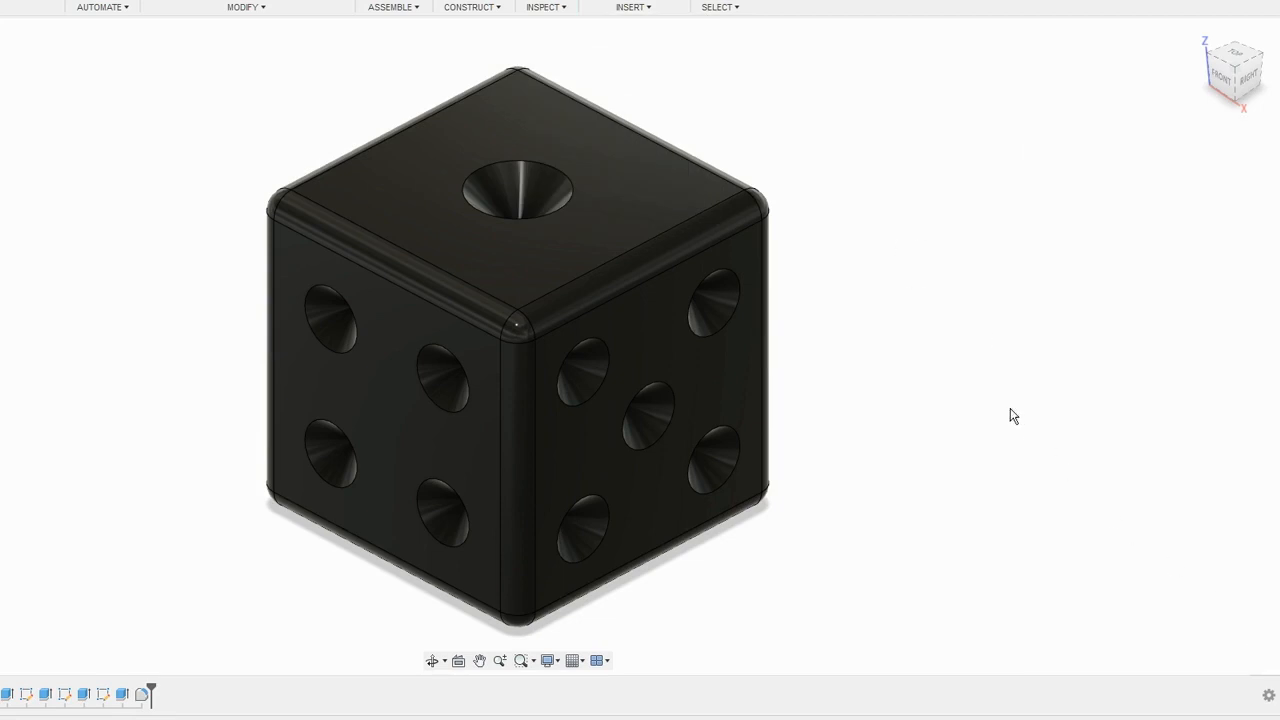
{"action": "left_click", "coordinate": [247, 8]}
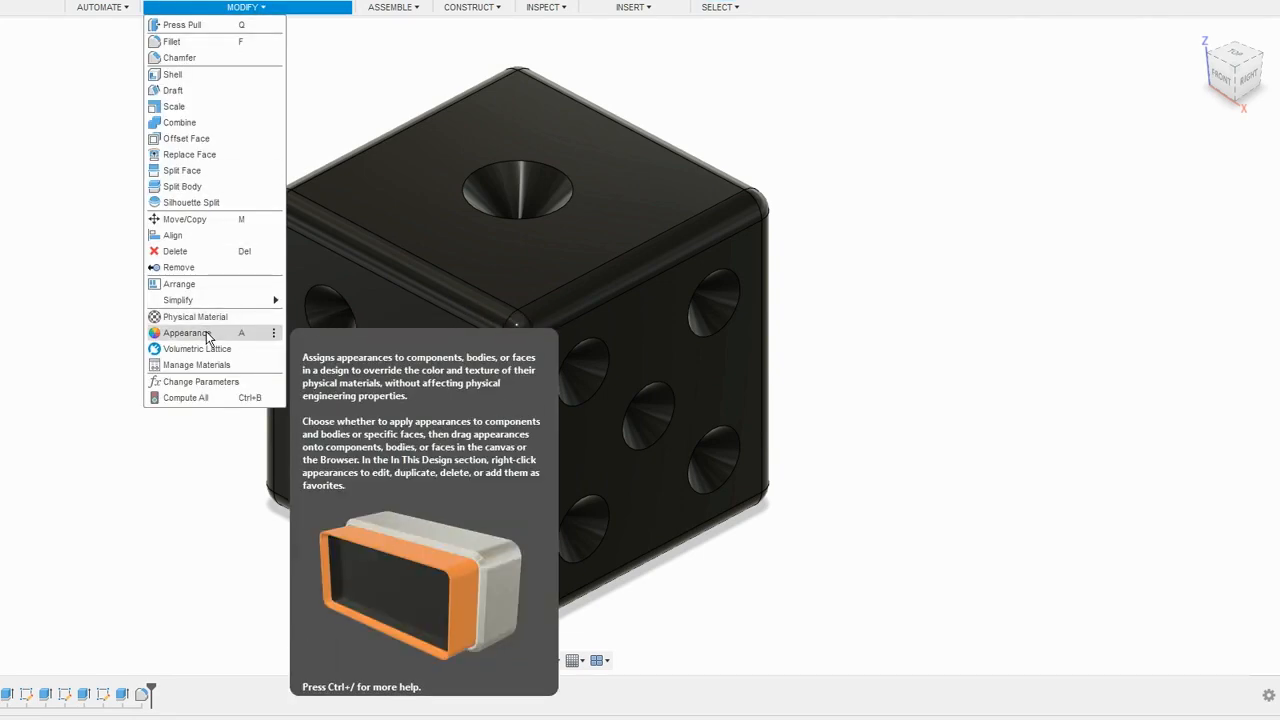
{"action": "left_click", "coordinate": [207, 335]}
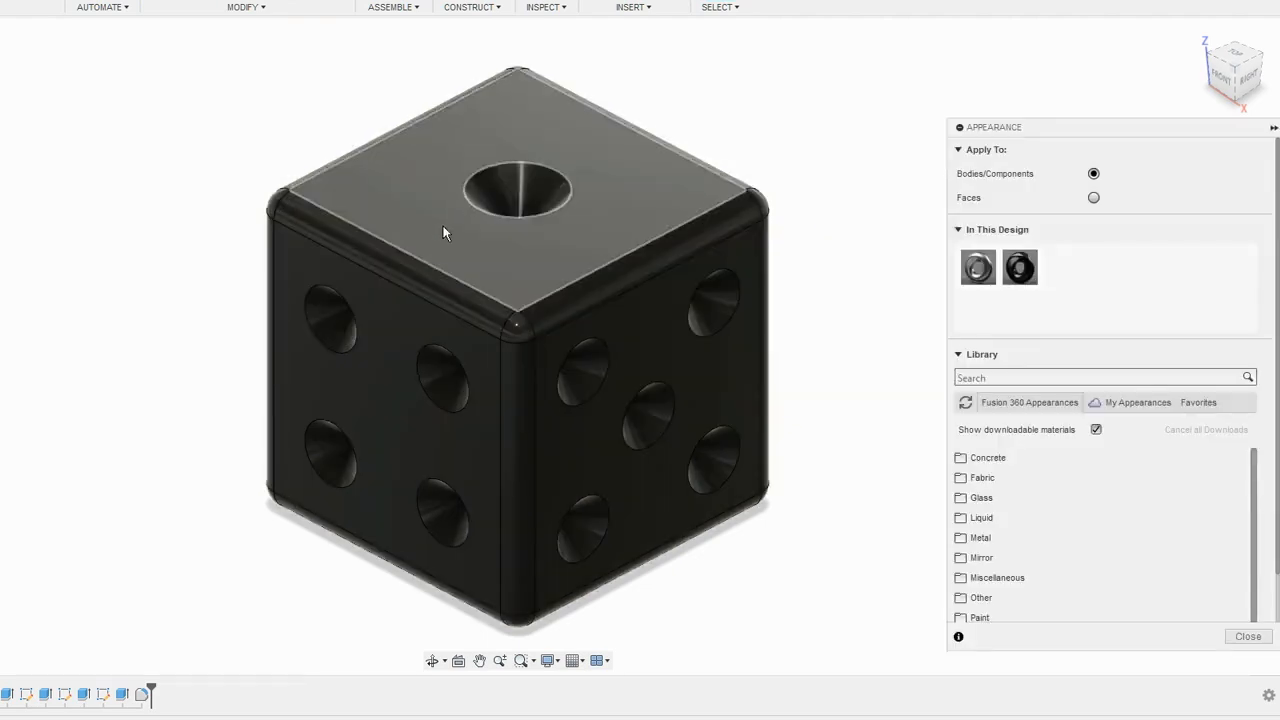
{"action": "scroll", "coordinate": [1073, 511], "scroll_direction": "down", "scroll_amount": 3}
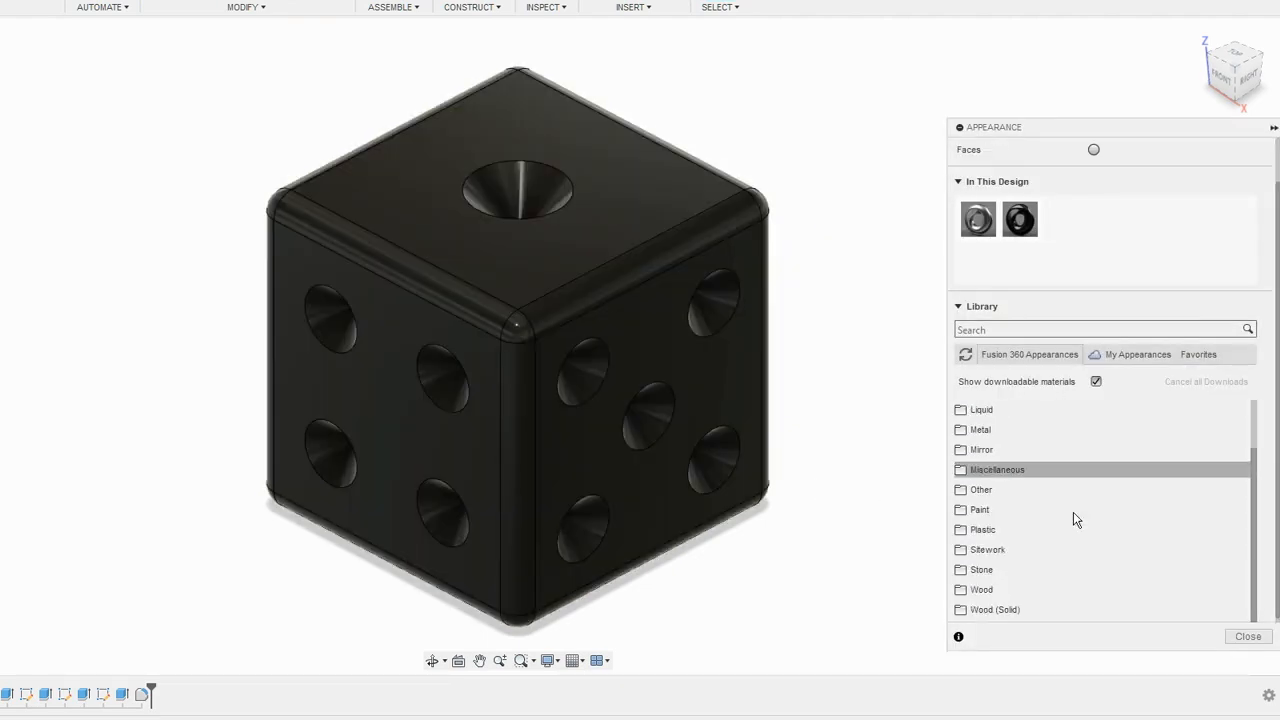
{"action": "left_click", "coordinate": [1028, 505]}
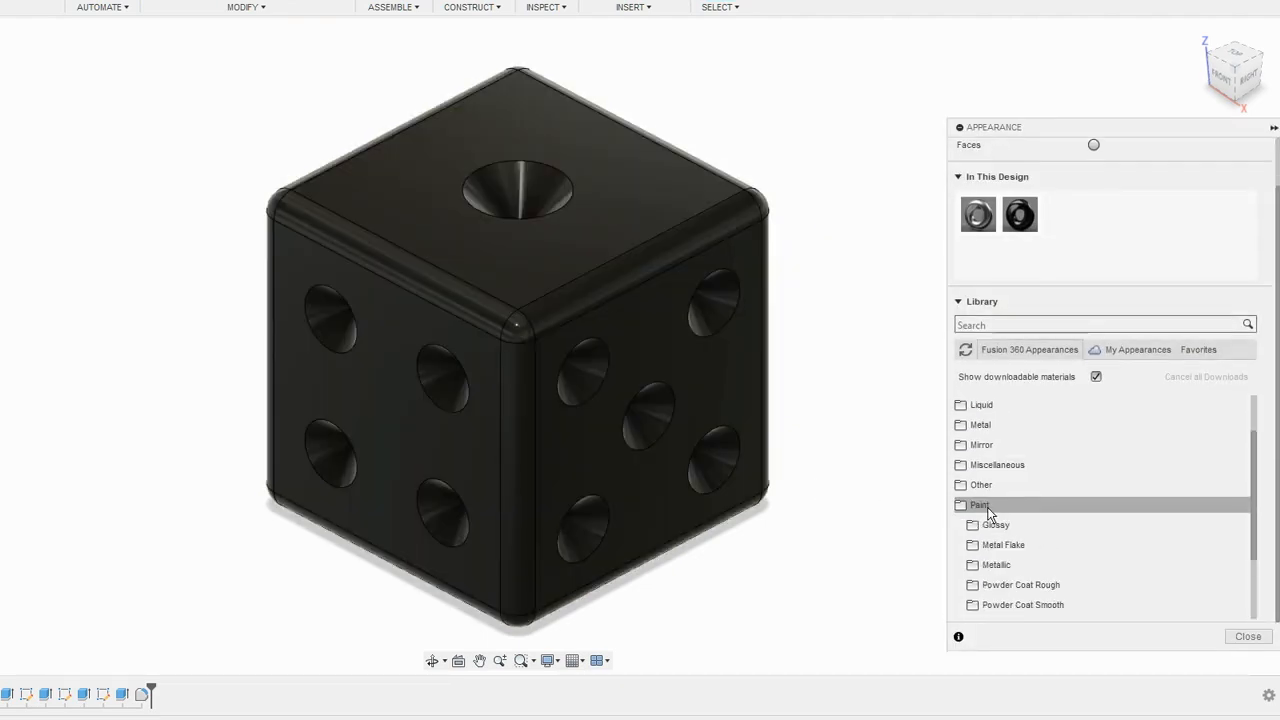
{"action": "scroll", "coordinate": [1044, 530], "scroll_direction": "down", "scroll_amount": 1}
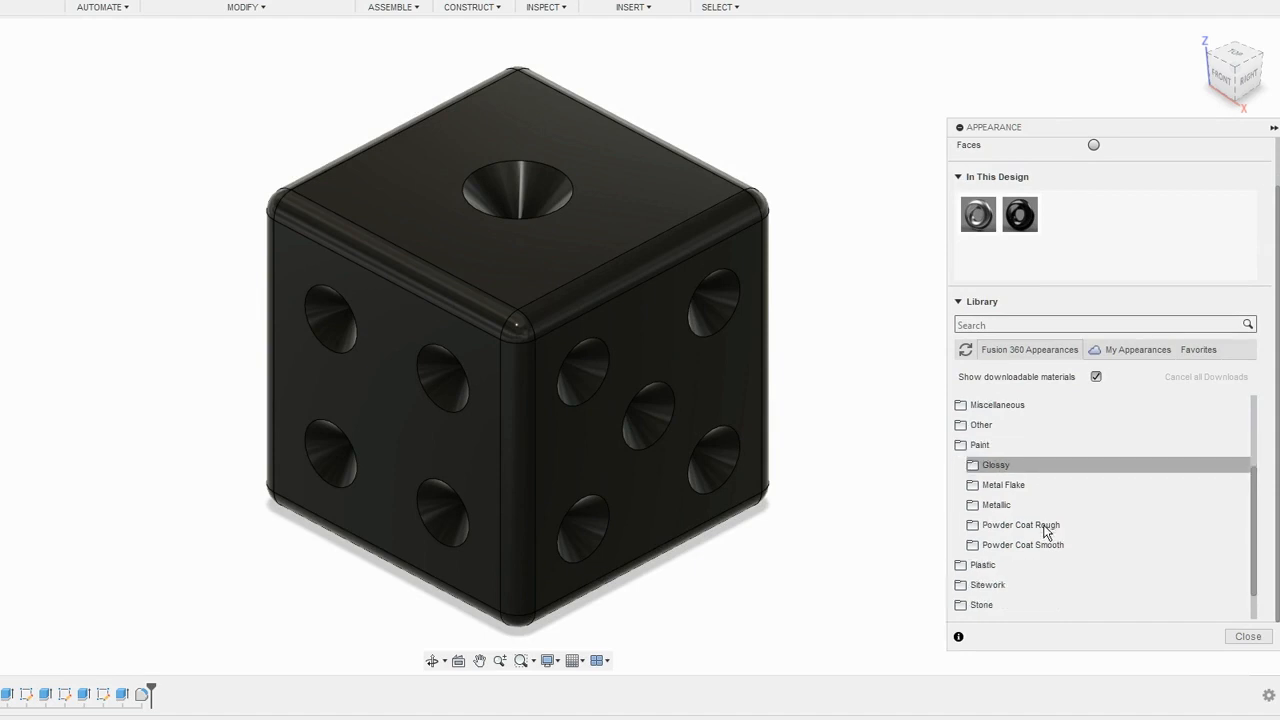
{"action": "left_click", "coordinate": [1001, 464]}
{"action": "scroll", "coordinate": [1063, 494], "scroll_direction": "down", "scroll_amount": 4}
{"action": "scroll", "coordinate": [1063, 497], "scroll_direction": "up", "scroll_amount": 3}
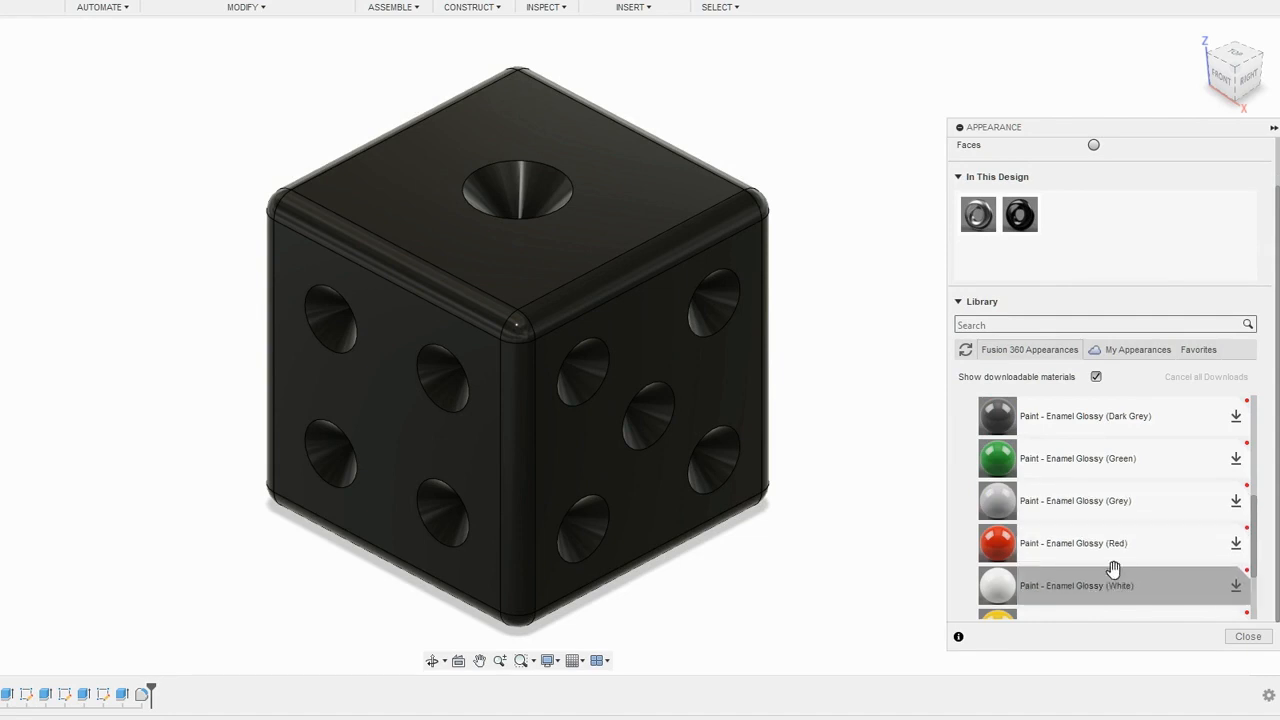
{"action": "left_click_drag", "start_coordinate": [1074, 591], "coordinate": [1087, 210]}
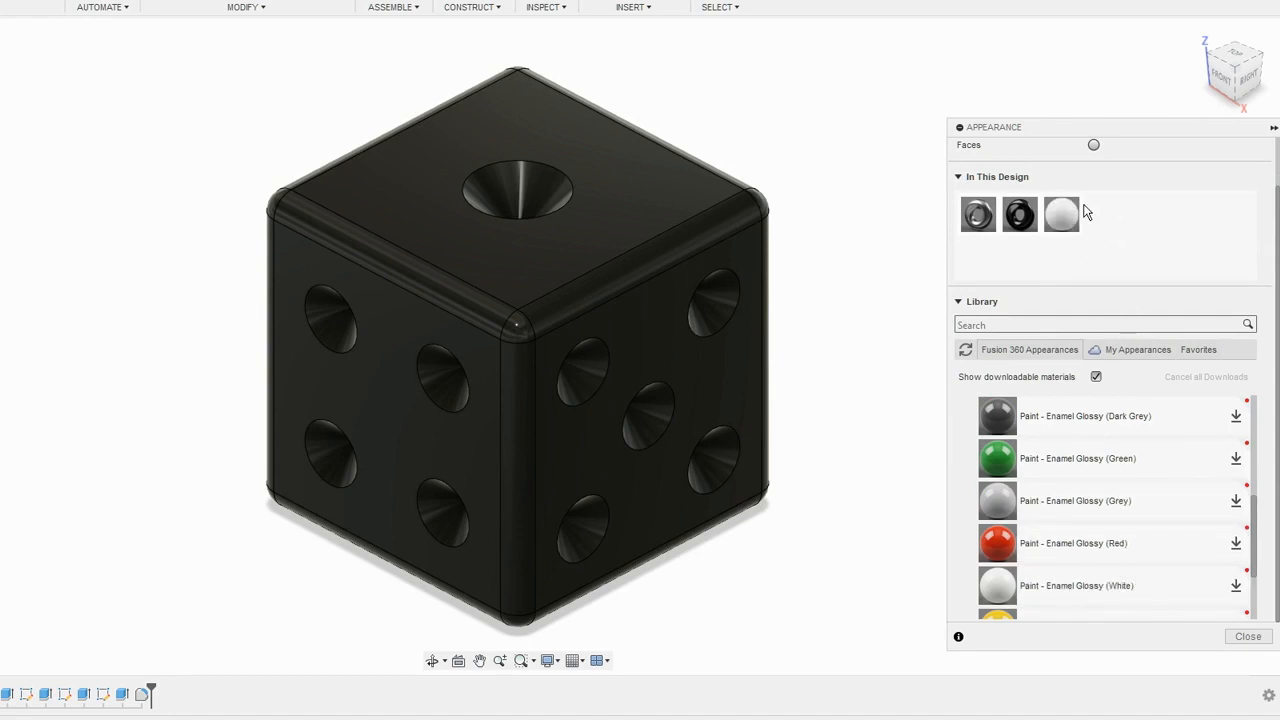
- Select the conical pip faces on the die's five-pip, four-pip and one-pip sides
{"action": "left_click", "coordinate": [968, 324]}
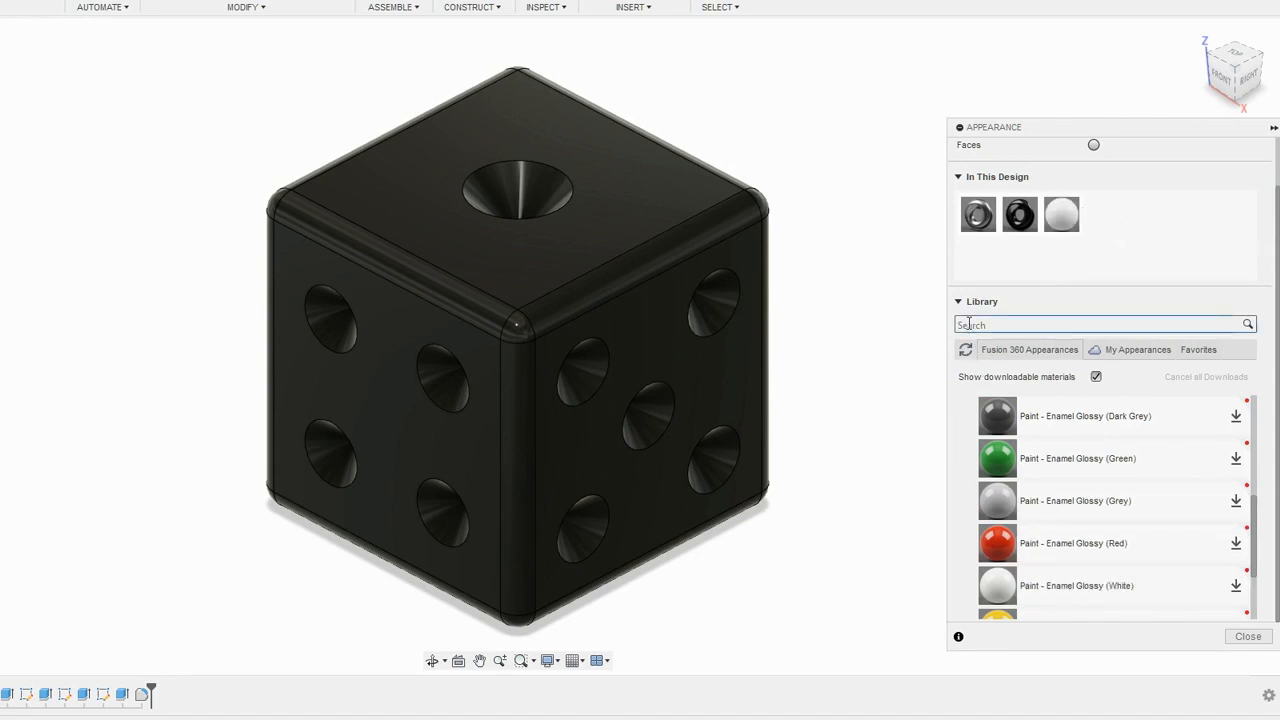
{"action": "left_click", "coordinate": [728, 291]}
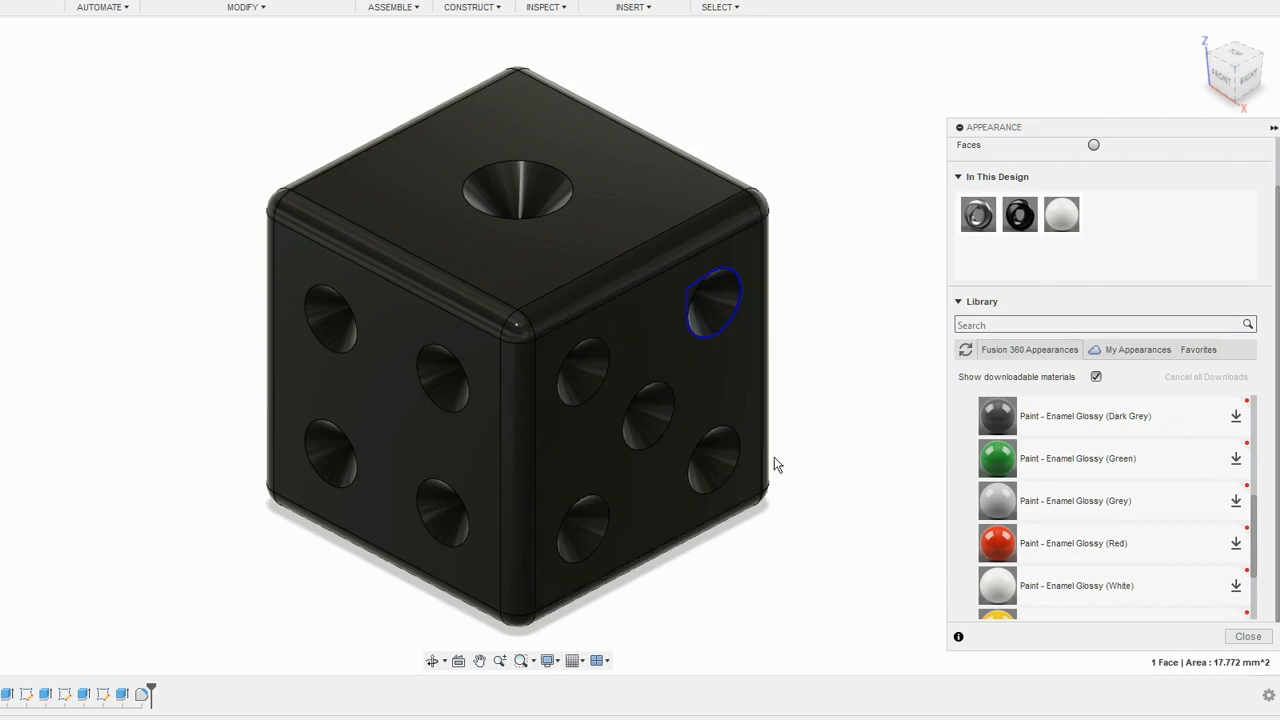
{"action": "left_click", "coordinate": [723, 458]}
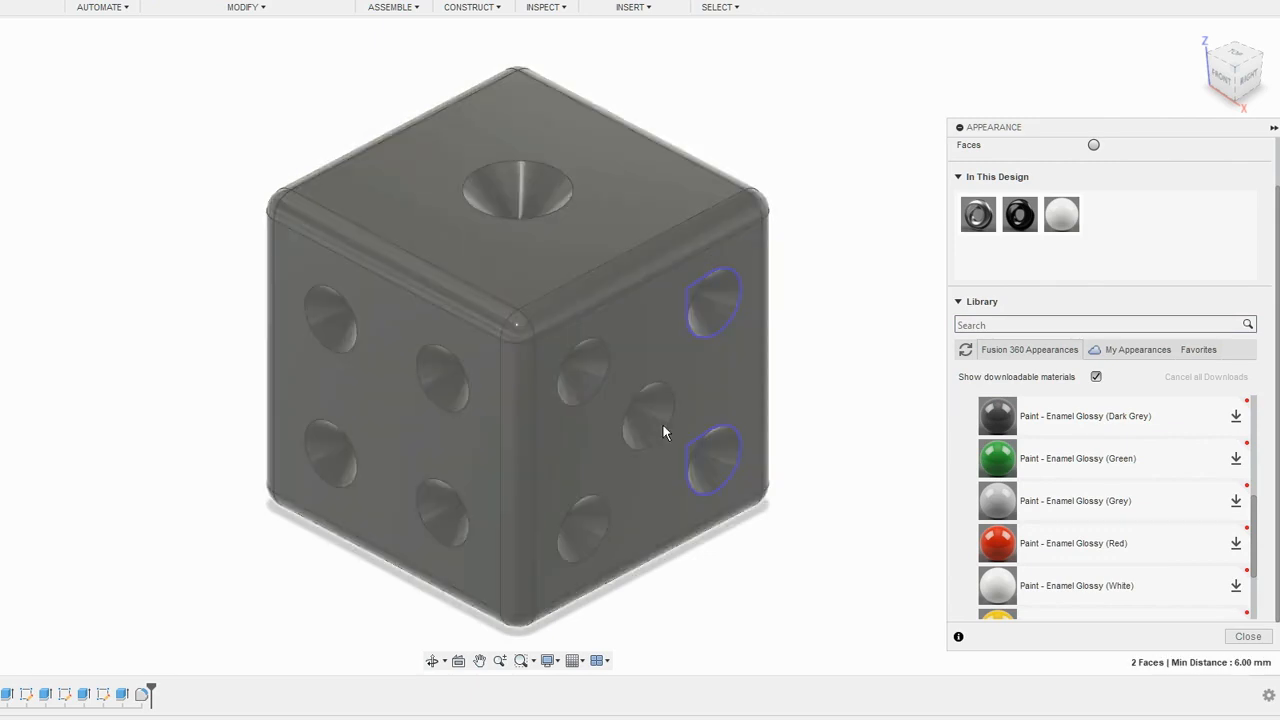
{"action": "left_click", "coordinate": [660, 421]}
{"action": "left_click", "coordinate": [592, 380]}
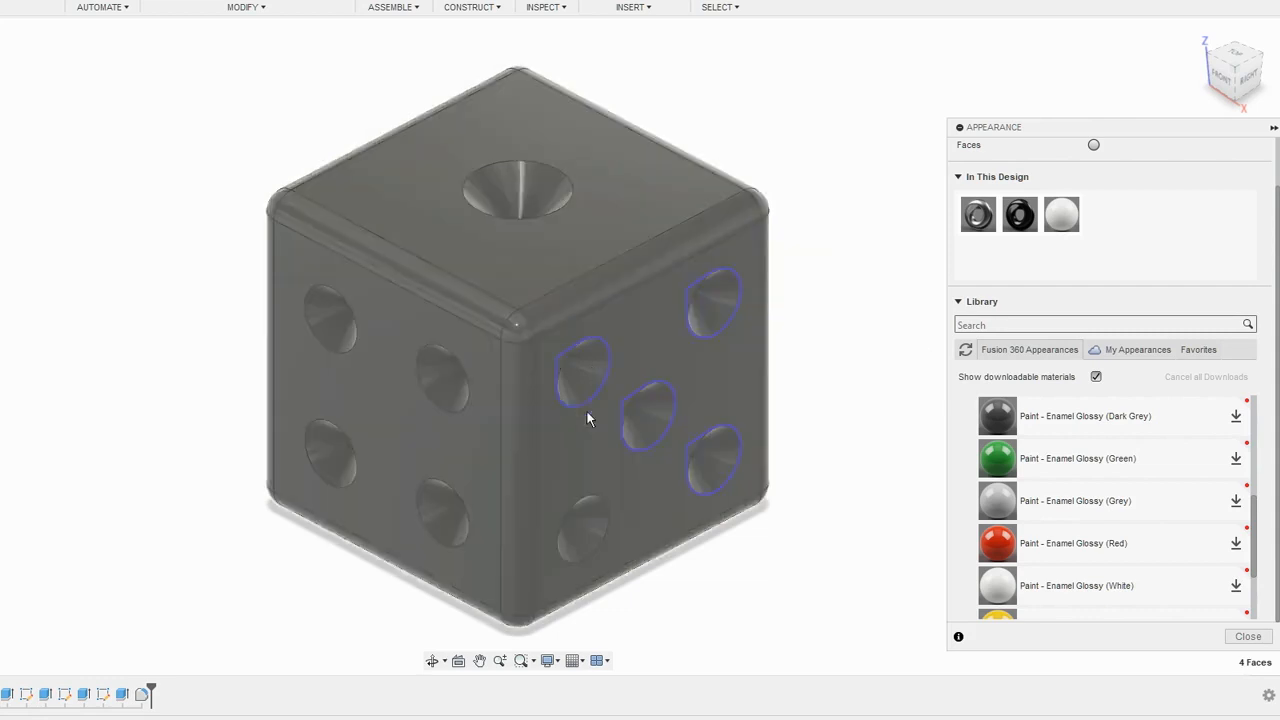
{"action": "left_click", "coordinate": [596, 512]}
{"action": "left_click", "coordinate": [440, 500]}
{"action": "left_click", "coordinate": [434, 366]}
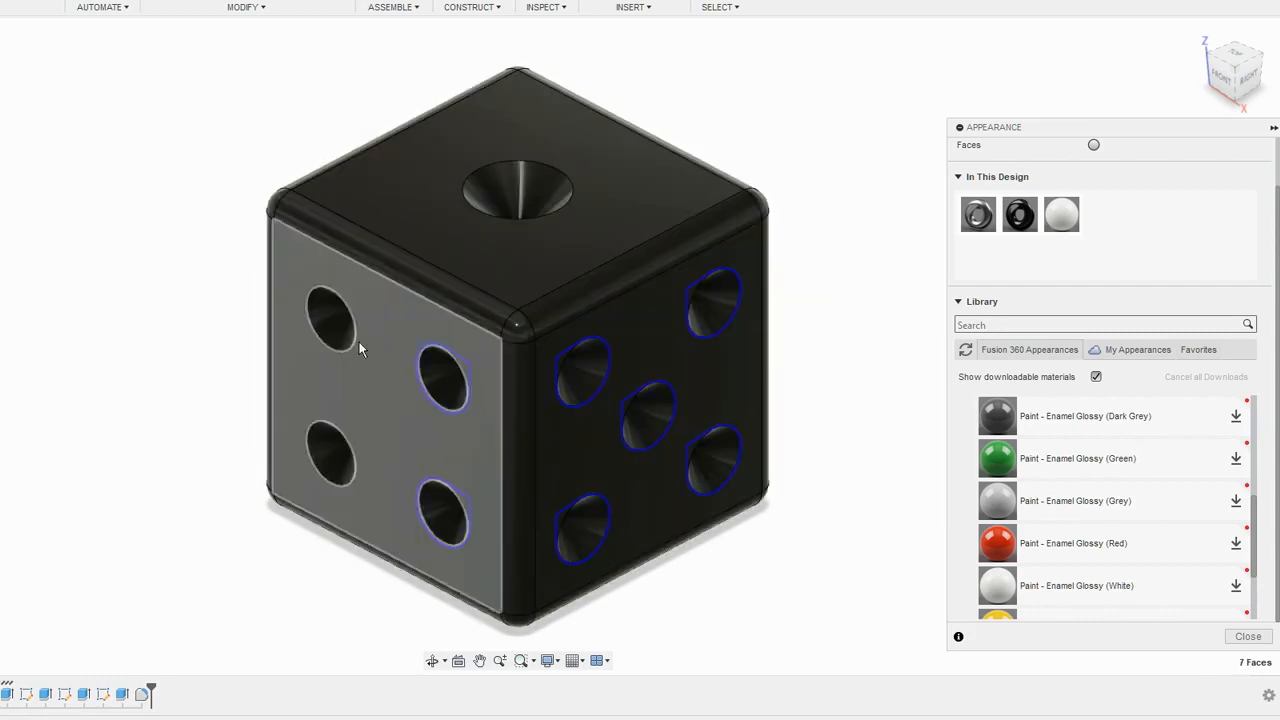
{"action": "left_click", "coordinate": [317, 311]}
{"action": "left_click", "coordinate": [321, 437]}
{"action": "left_click", "coordinate": [507, 175]}
- Add the three pip faces on the back and the two pip faces on the left side of the die to the selection
{"action": "middle_click_drag", "start_coordinate": [818, 580], "coordinate": [583, 494], "text": "shift"}
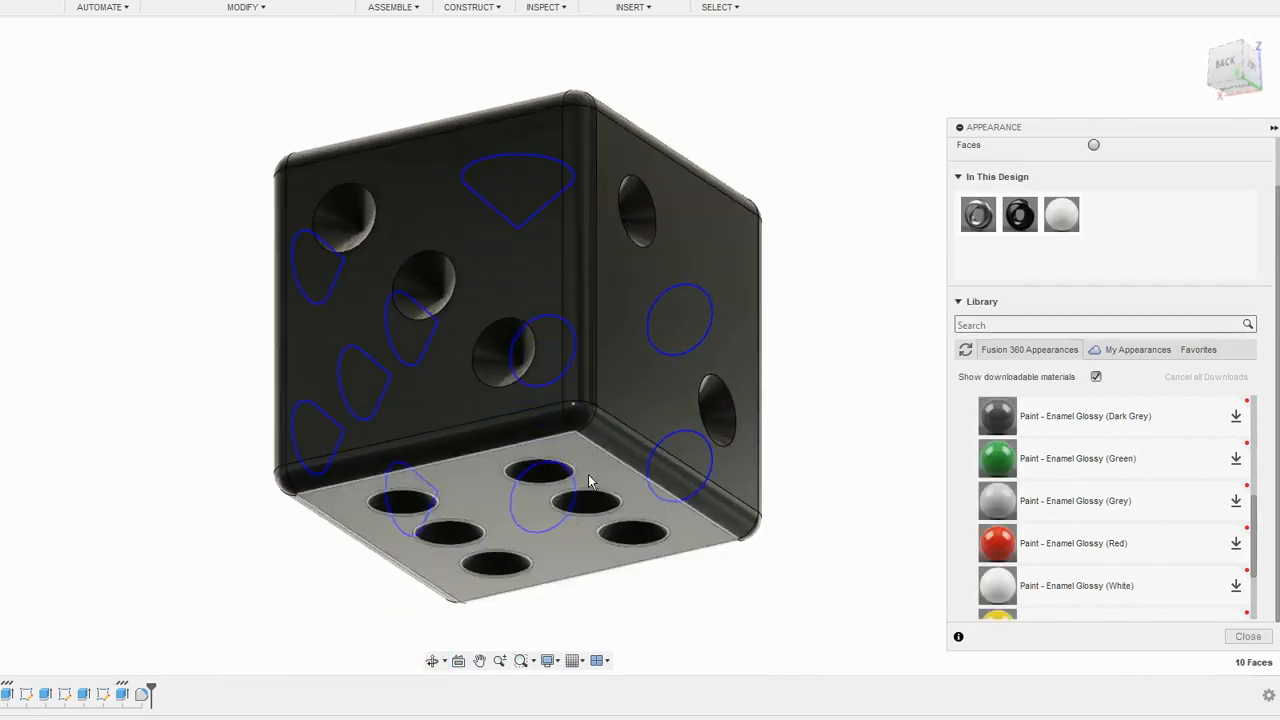
{"action": "left_click", "coordinate": [337, 208]}
{"action": "left_click", "coordinate": [428, 262]}
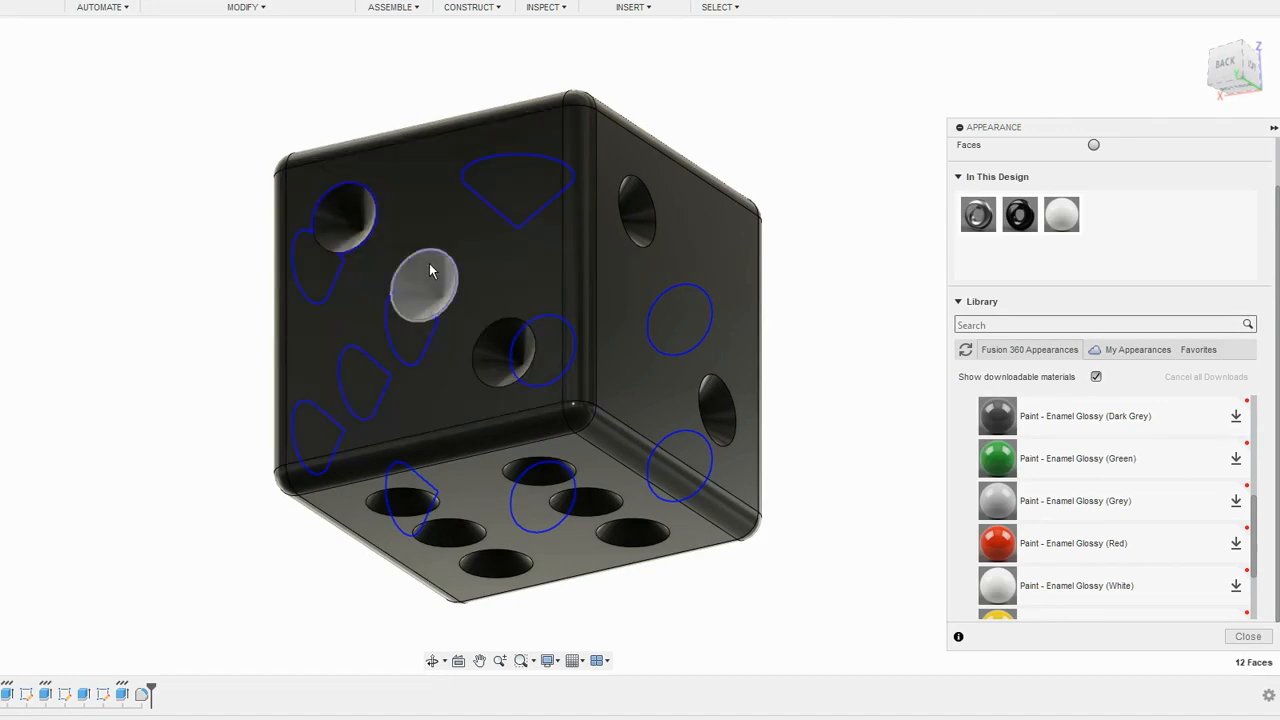
{"action": "left_click", "coordinate": [508, 337]}
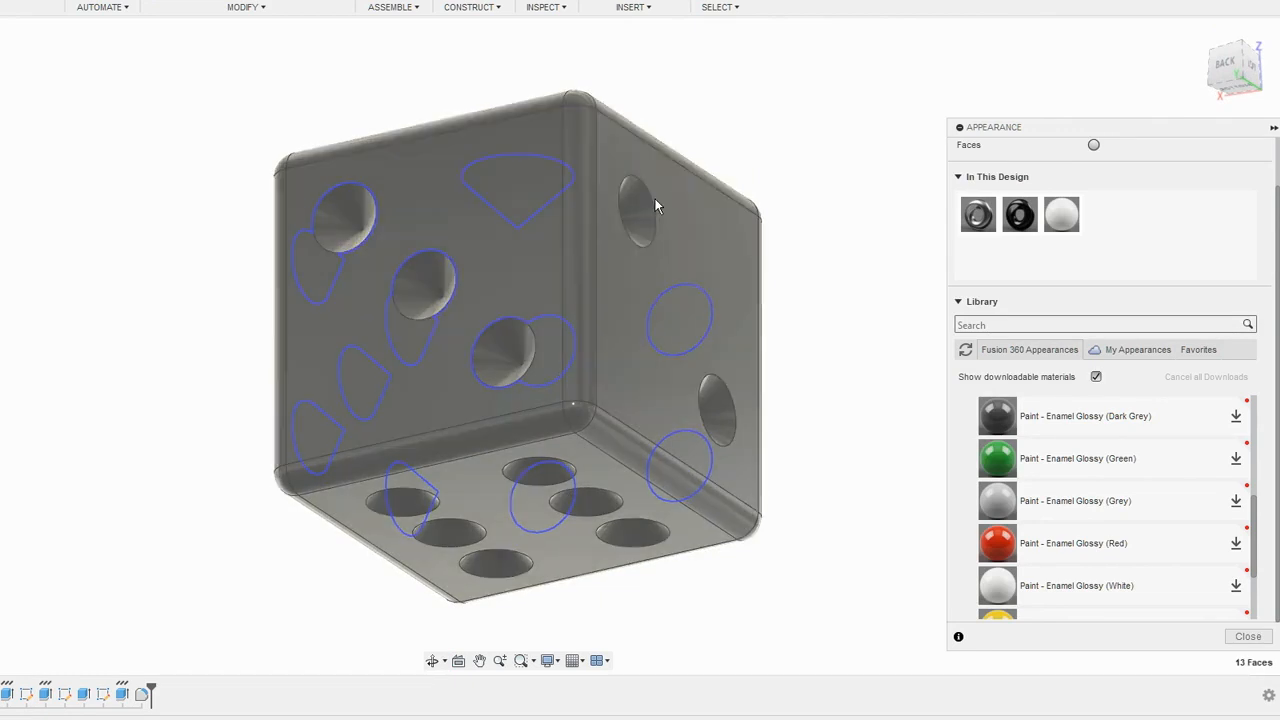
{"action": "left_click", "coordinate": [638, 203]}
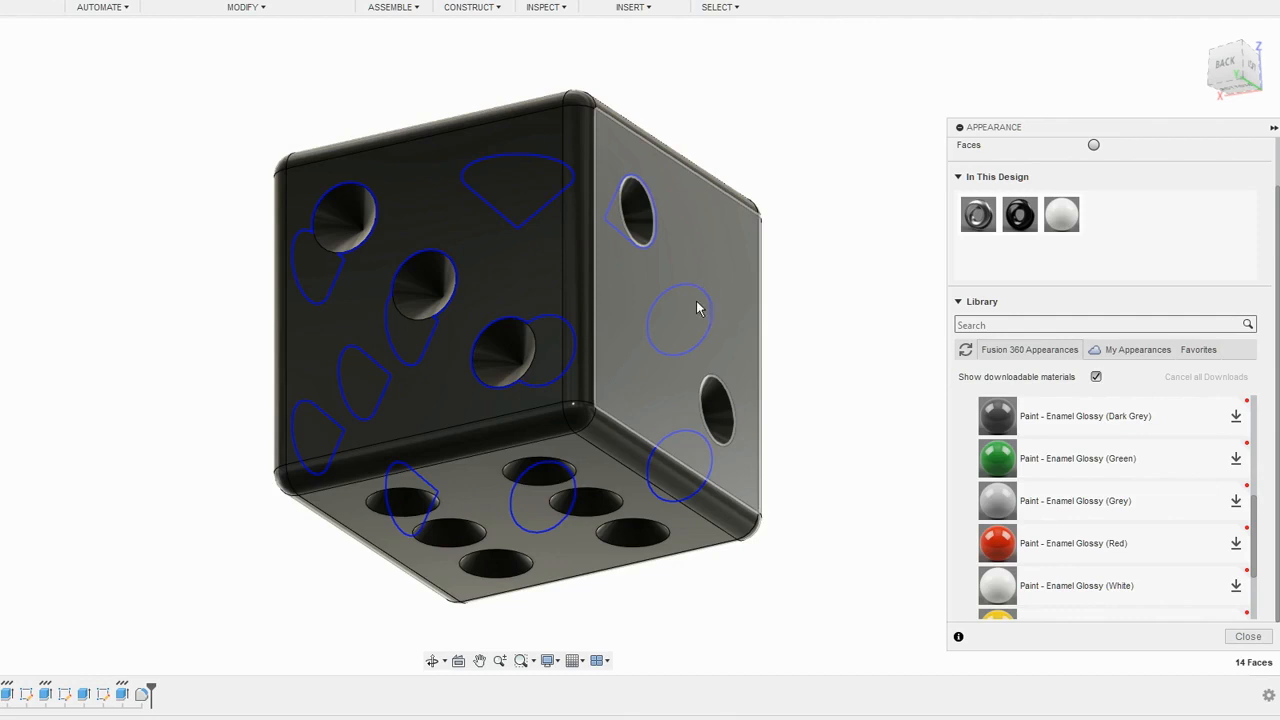
{"action": "left_click", "coordinate": [717, 421]}
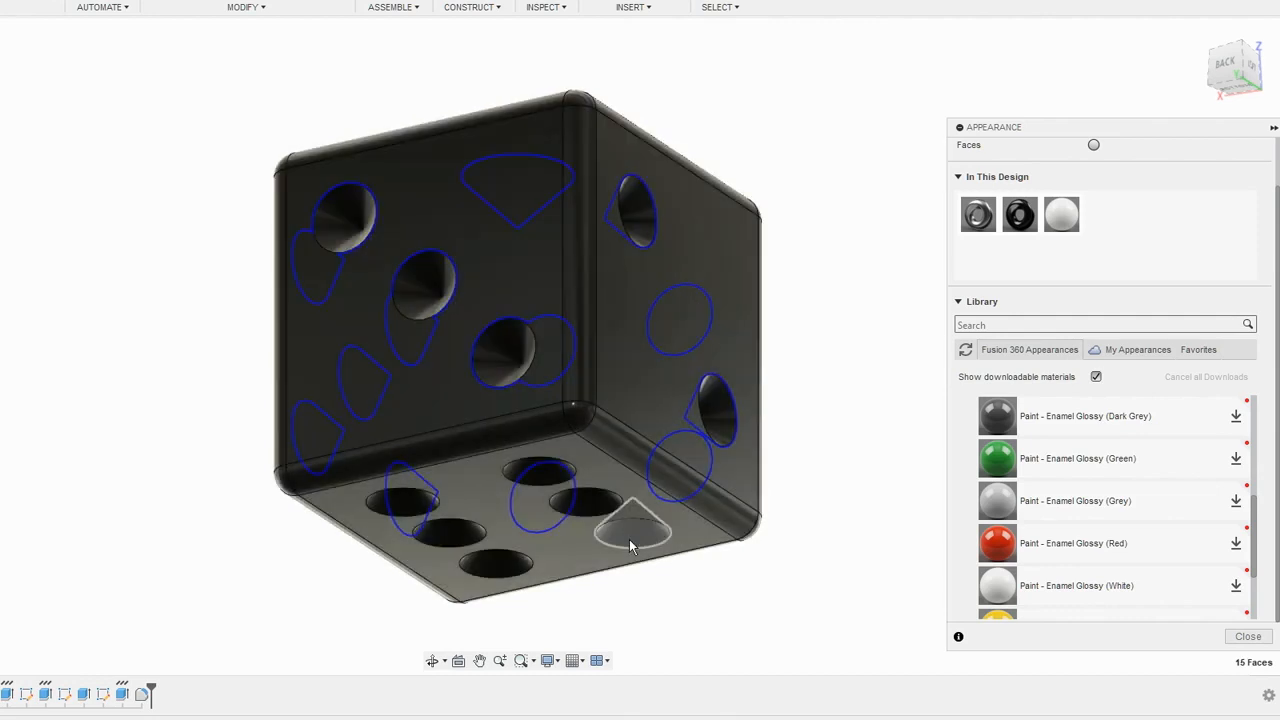
- Add all six pip faces on the bottom of the die to the selection
{"action": "left_click", "coordinate": [628, 545]}
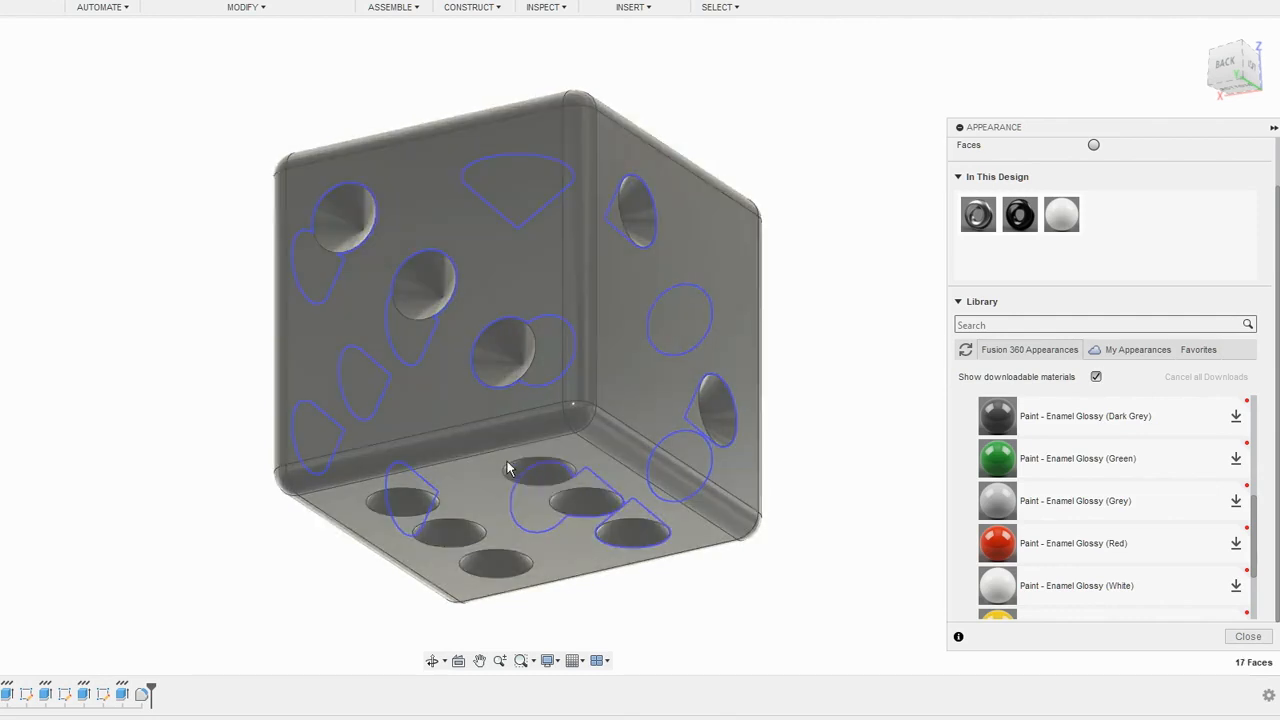
{"action": "left_click", "coordinate": [512, 472]}
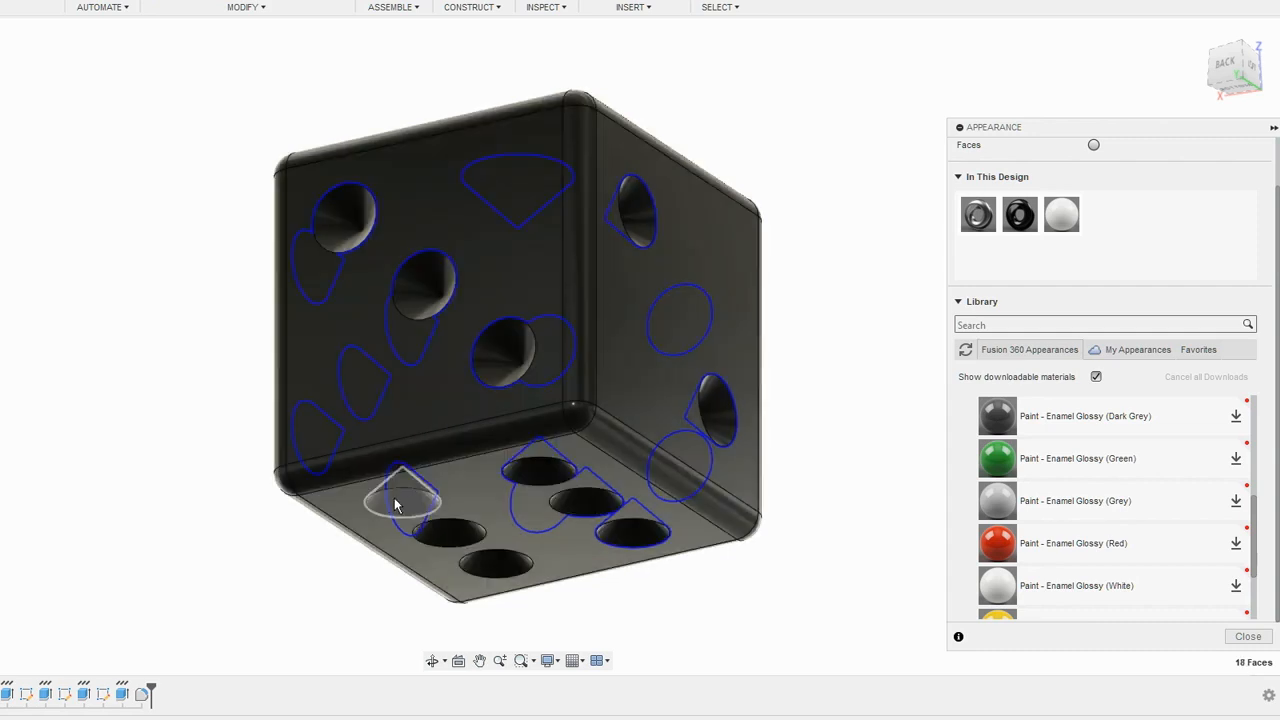
{"action": "left_click", "coordinate": [380, 505]}
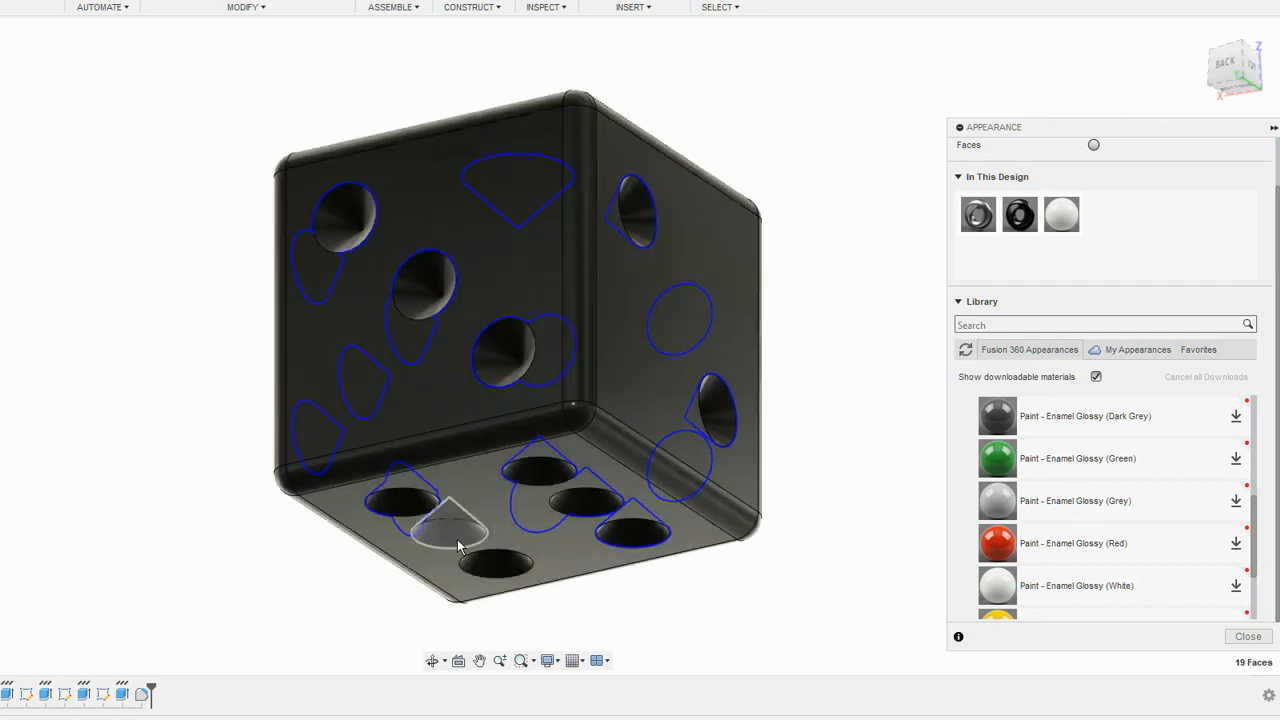
{"action": "left_click", "coordinate": [460, 542]}
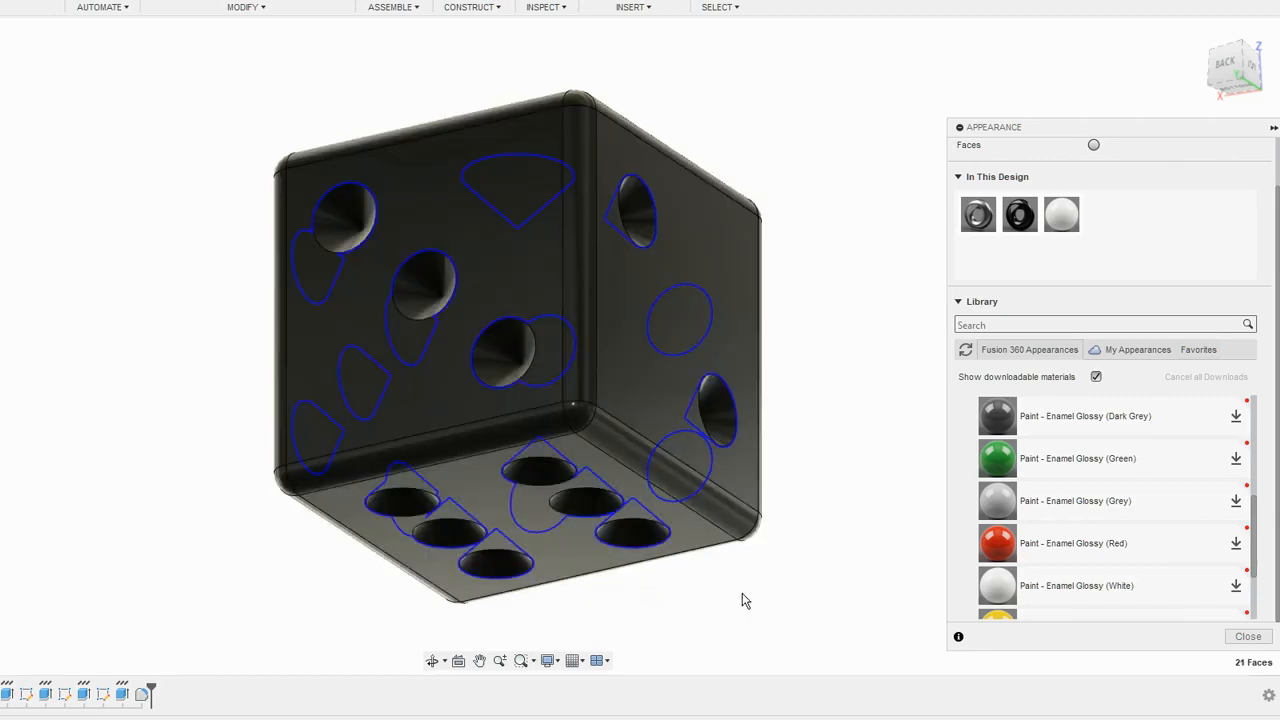
- Apply the Paint - Enamel Glossy (White) appearance to the selected pips, inspect the die, close the appearance settings and restore the home view
{"action": "mouse_move", "coordinate": [797, 614]}
{"action": "middle_mouse_down", "text": "shift"}
{"action": "mouse_move", "coordinate": [708, 599]}
{"action": "mouse_move", "coordinate": [600, 606]}
{"action": "mouse_move", "coordinate": [600, 670]}
{"action": "mouse_move", "coordinate": [586, 620]}
{"action": "mouse_move", "coordinate": [580, 515]}
{"action": "mouse_move", "coordinate": [652, 326]}
{"action": "mouse_move", "coordinate": [700, 388]}
{"action": "mouse_move", "coordinate": [758, 428]}
{"action": "middle_mouse_up", "text": "shift"}
{"action": "mouse_move", "coordinate": [1070, 216]}
{"action": "left_mouse_down"}
{"action": "mouse_move", "coordinate": [1006, 241]}
{"action": "mouse_move", "coordinate": [760, 261]}
{"action": "mouse_move", "coordinate": [607, 128]}
{"action": "mouse_move", "coordinate": [583, 147]}
{"action": "mouse_move", "coordinate": [627, 122]}
{"action": "mouse_move", "coordinate": [601, 134]}
{"action": "left_mouse_up"}
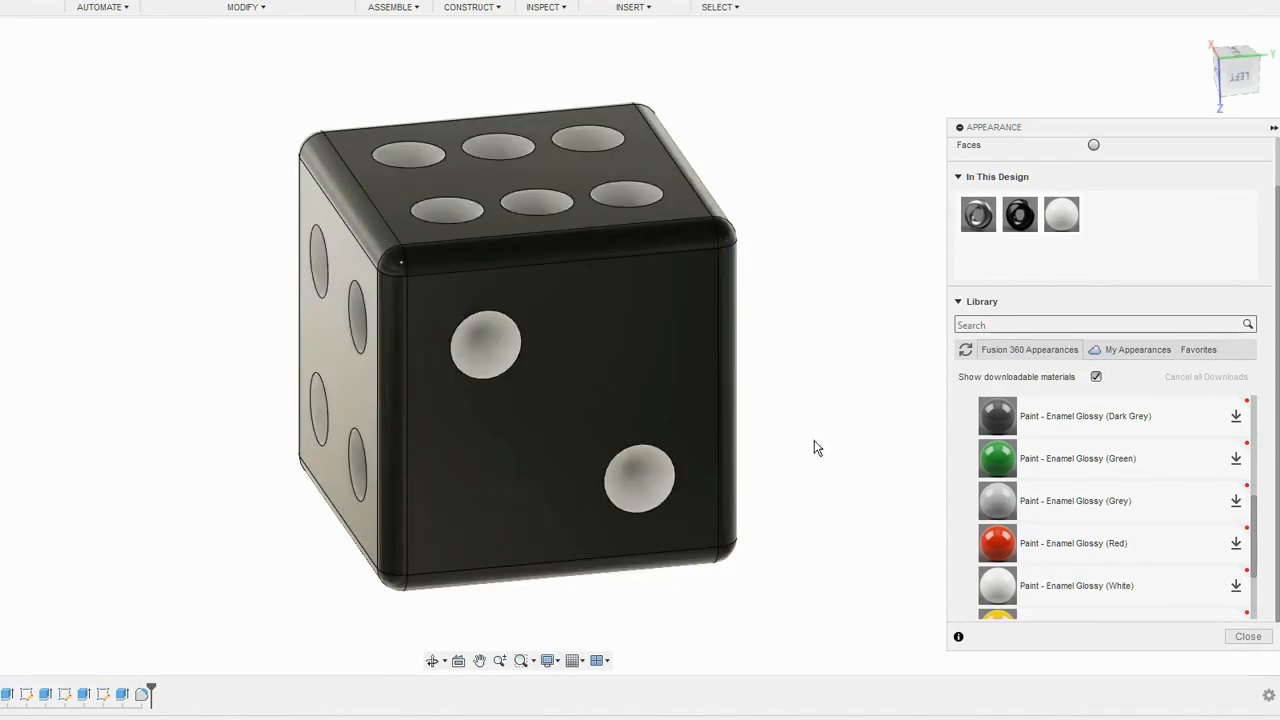
{"action": "middle_click_drag", "start_coordinate": [805, 566], "coordinate": [720, 171], "text": "shift"}
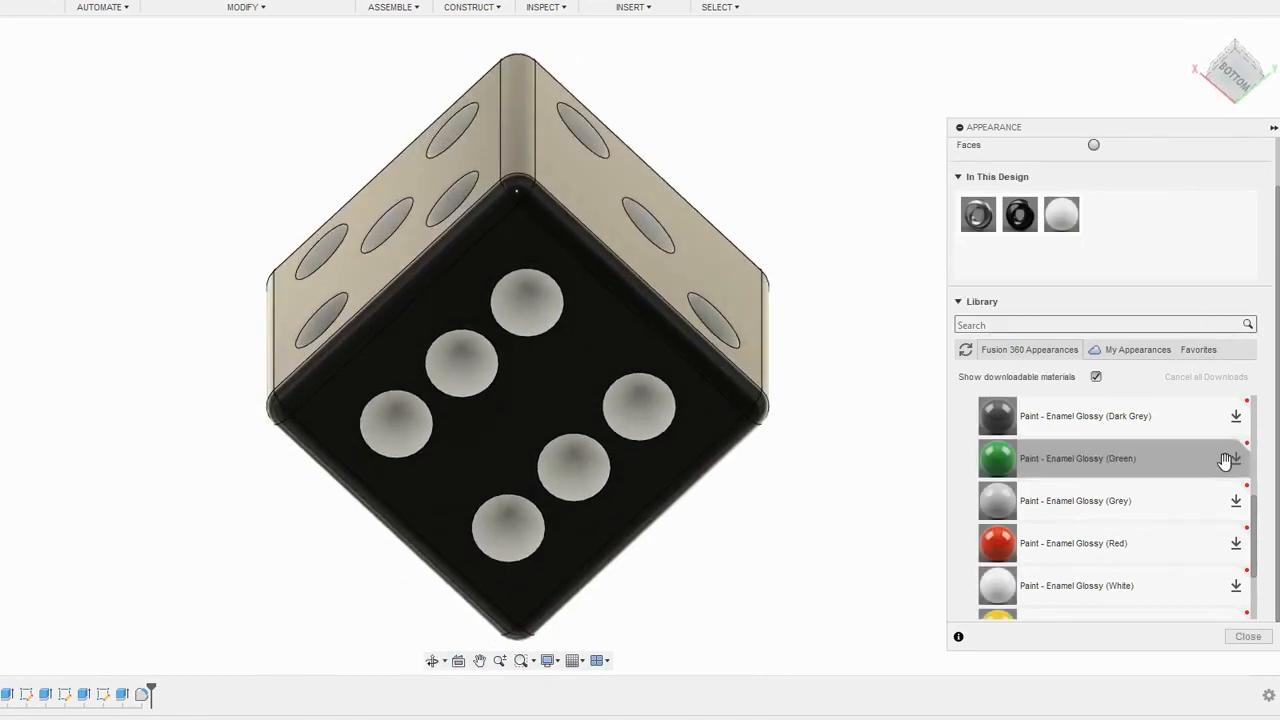
{"action": "left_click", "coordinate": [1246, 636]}
{"action": "left_click", "coordinate": [1199, 34]}
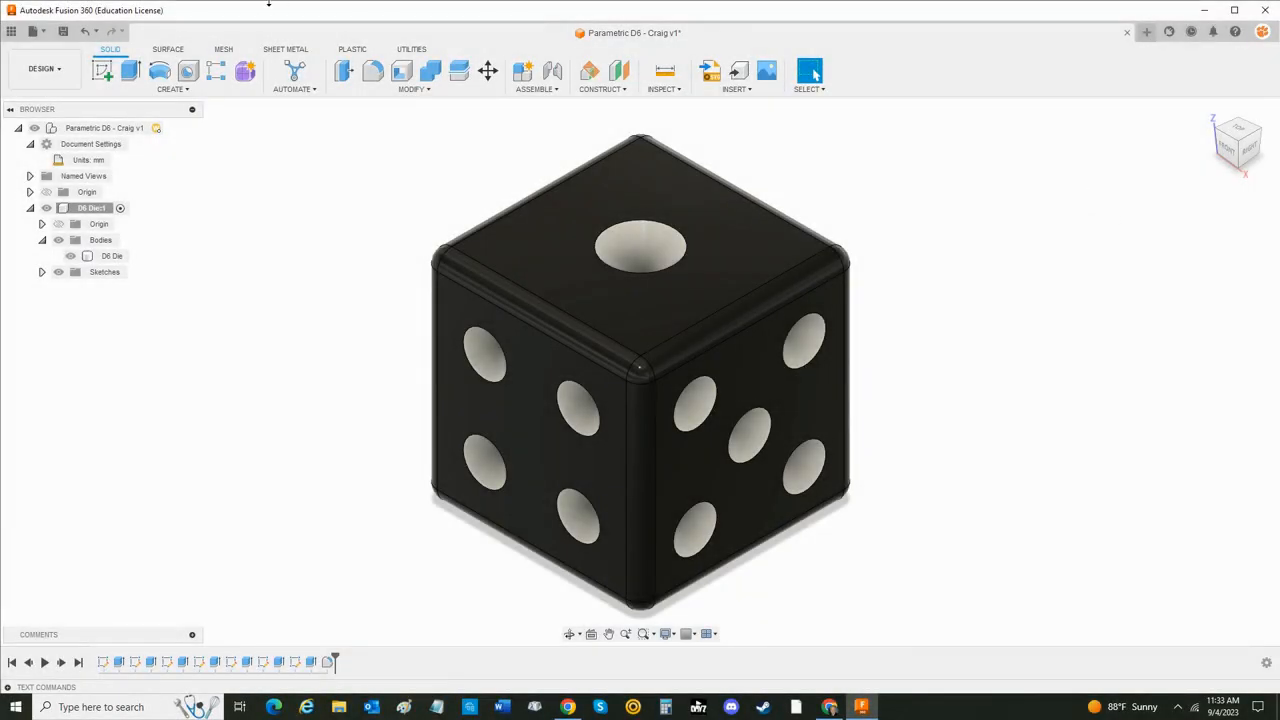
- Save the design as a new version described as "D6 Done" and mark it as a milestone named "D6 Done"
{"action": "left_click", "coordinate": [63, 31]}
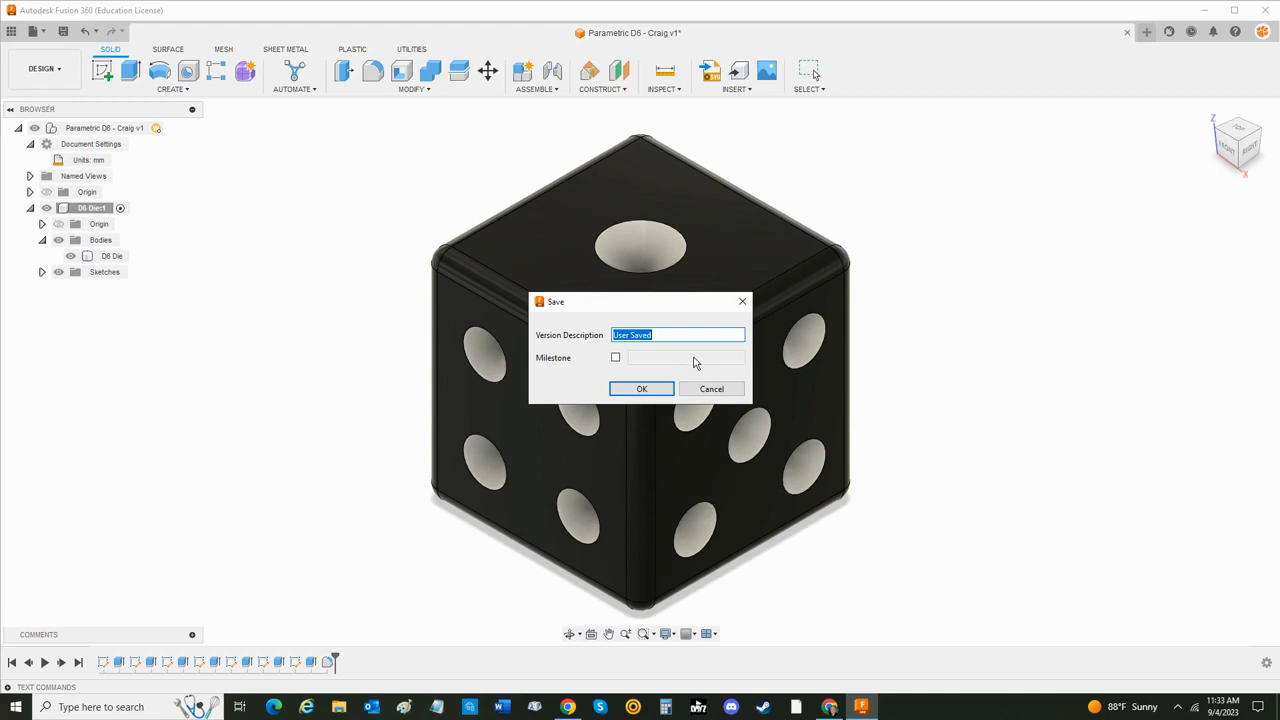
{"action": "type", "text": "D6 Done"}
{"action": "left_click", "coordinate": [615, 358]}
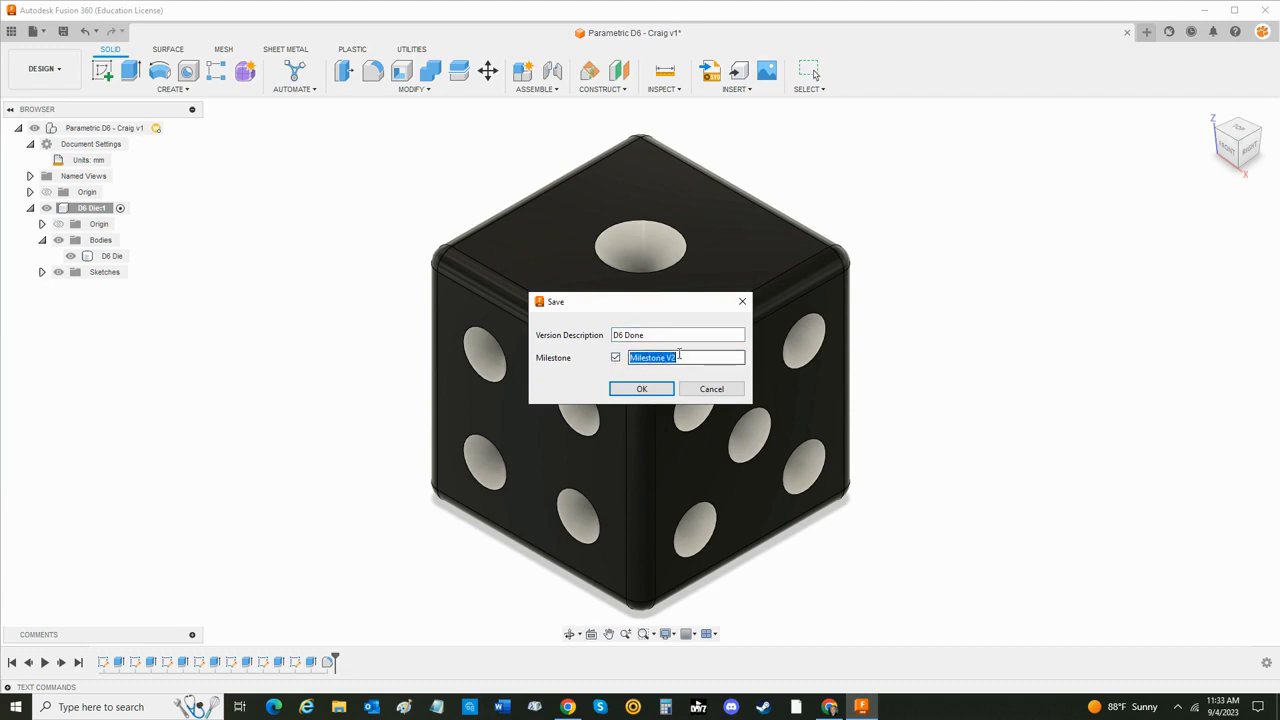
{"action": "type", "text": "D"}
{"action": "type", "text": "6 Done"}
{"action": "left_click", "coordinate": [642, 389]}
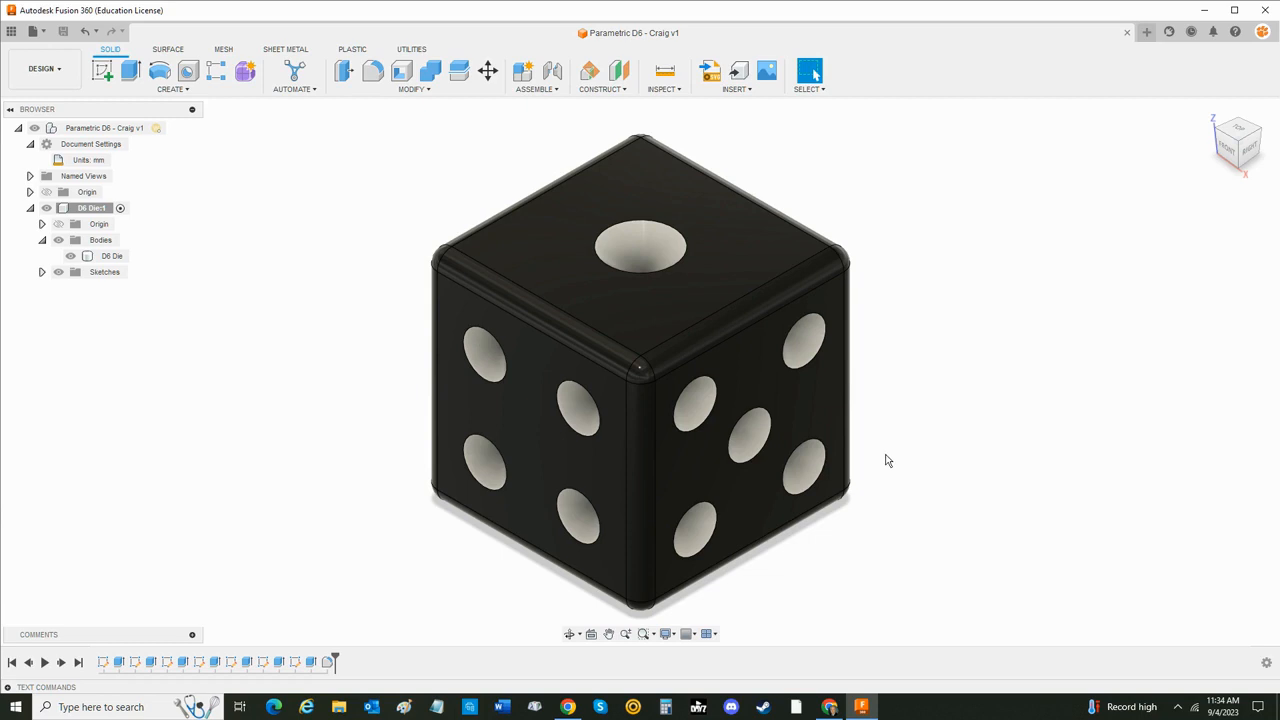
{"action": "key", "text": "alt+Tab"}
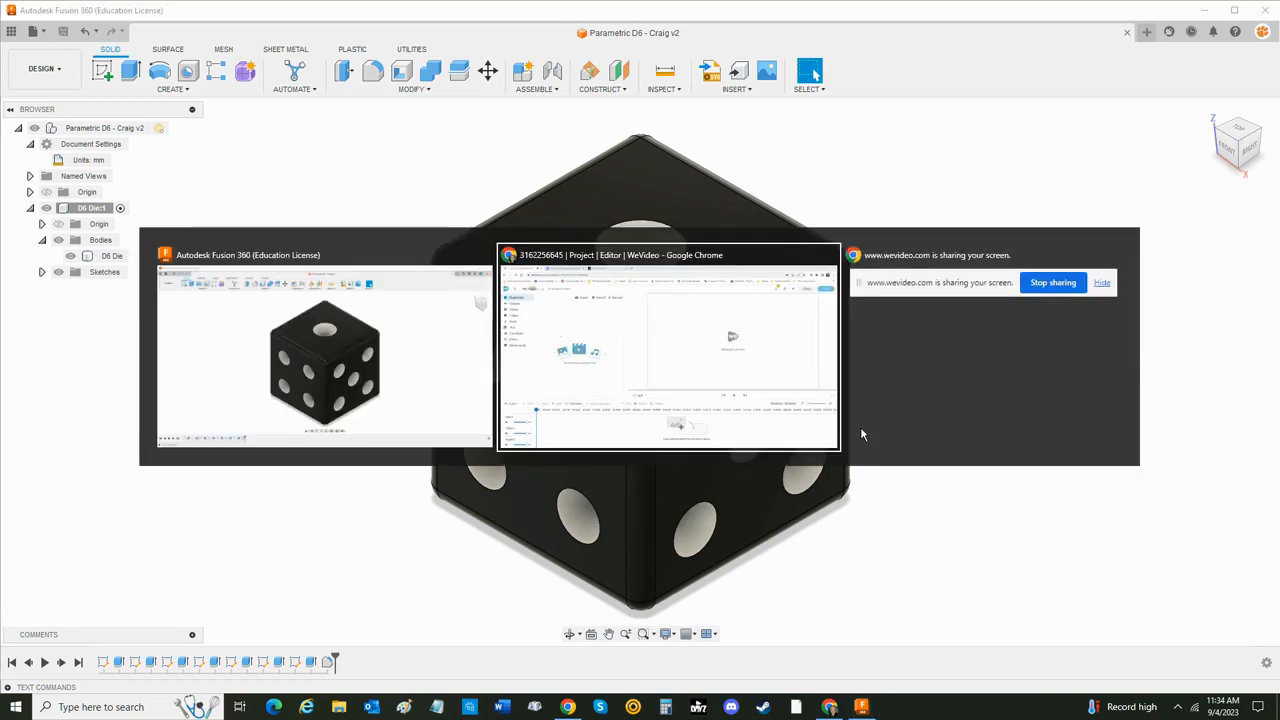
{"action": "left_click", "coordinate": [1027, 272]}
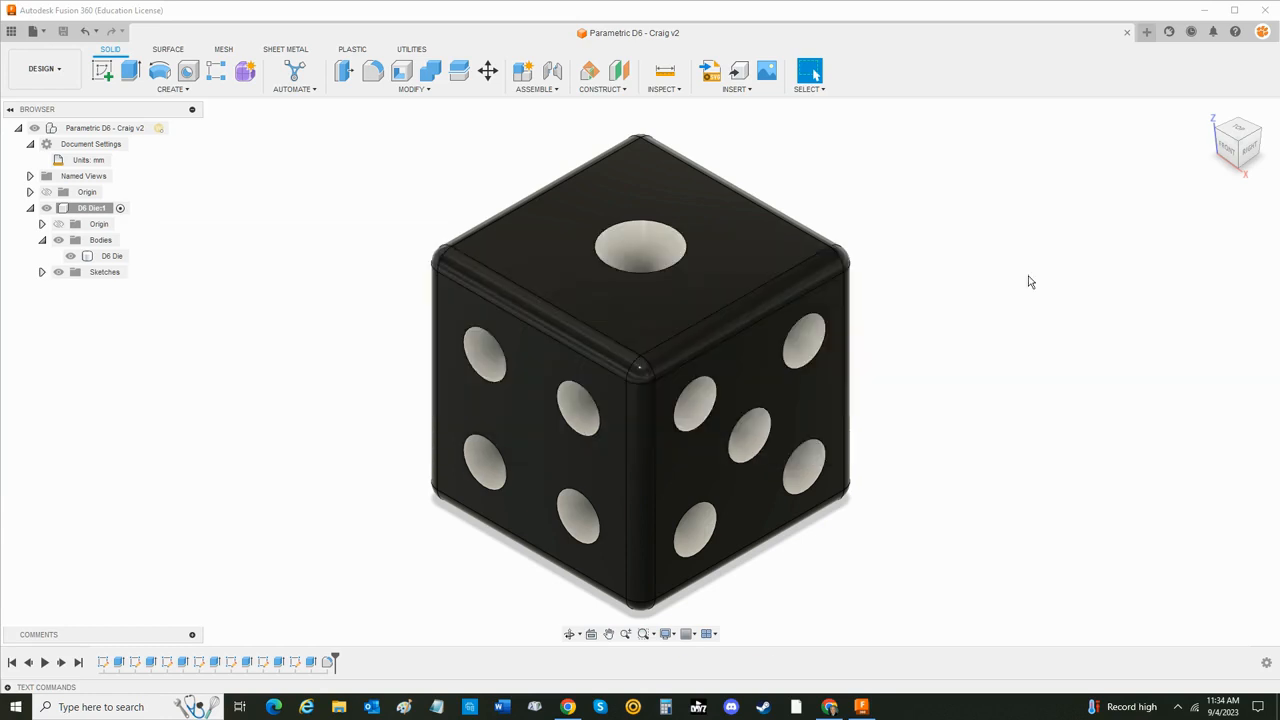